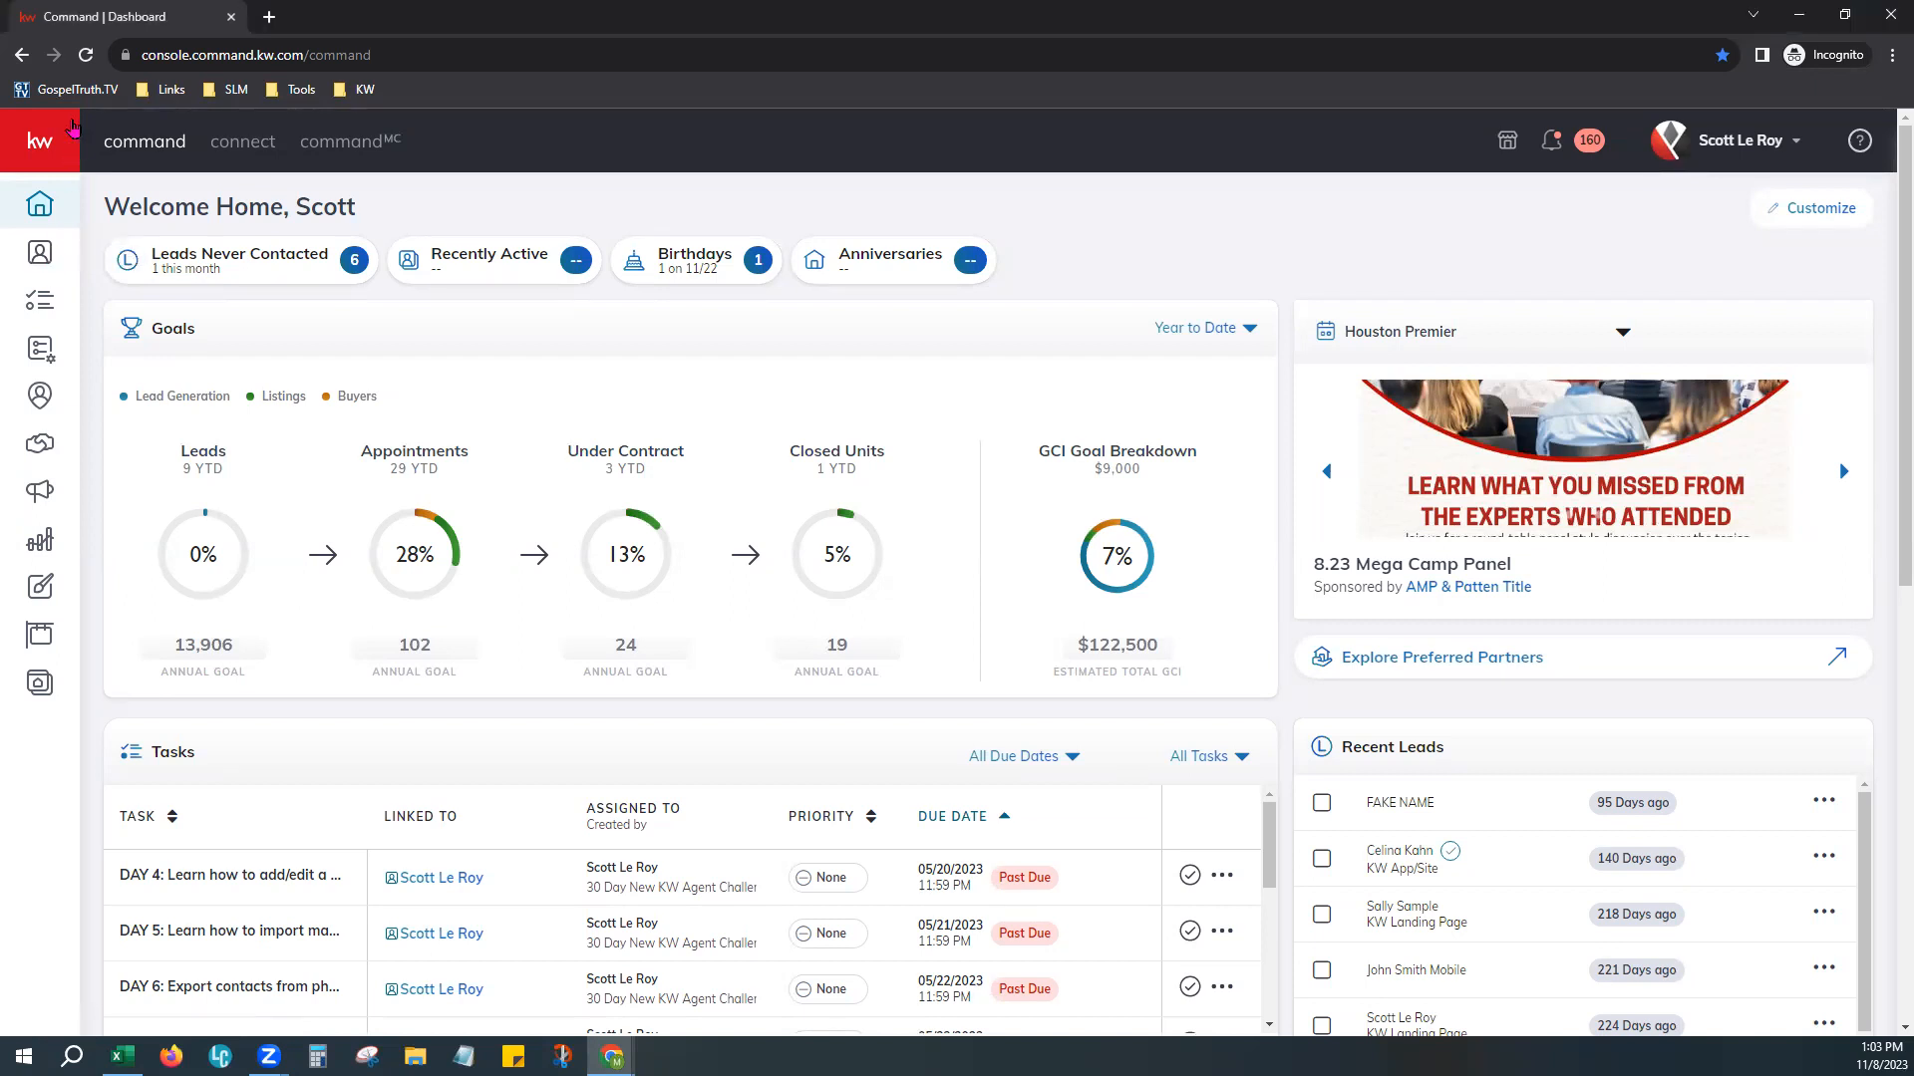
Step: Open the Contacts list and view the options available in the account menu
left_click(72, 123)
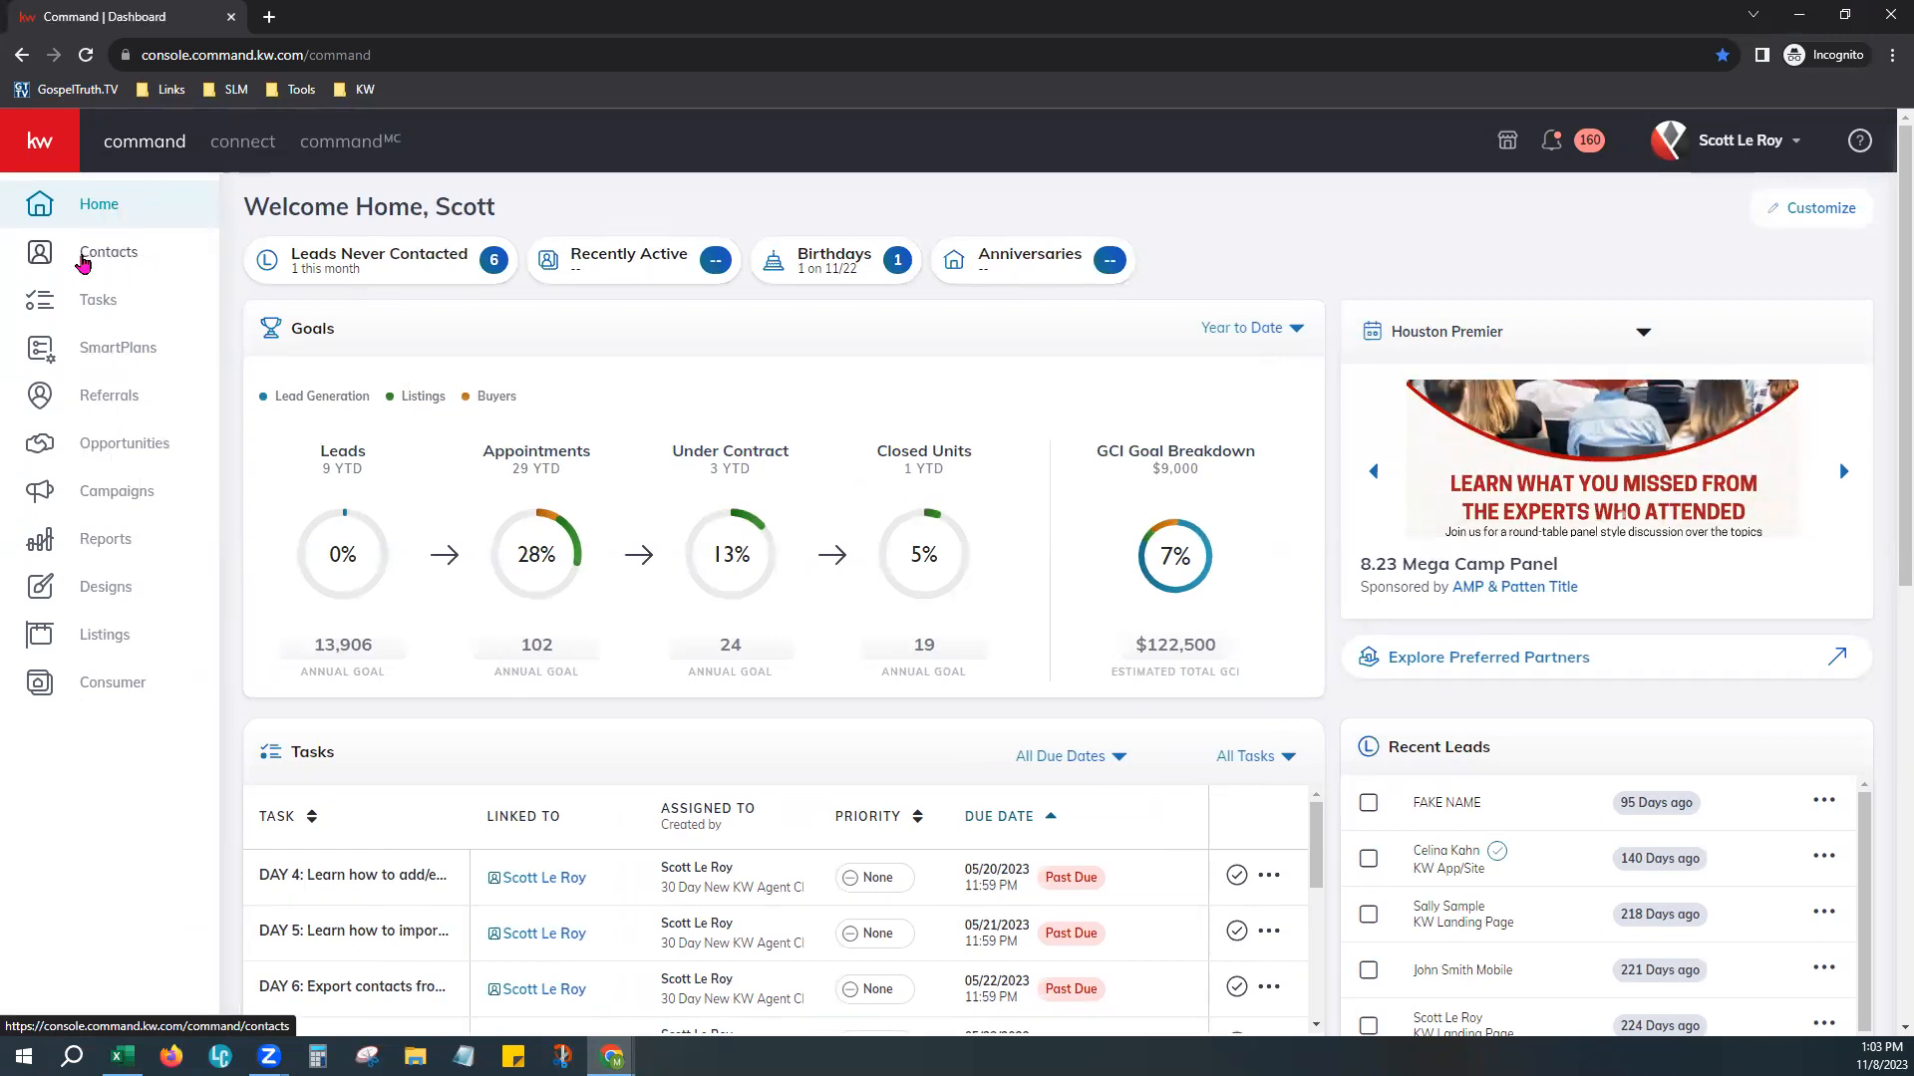
left_click(130, 251)
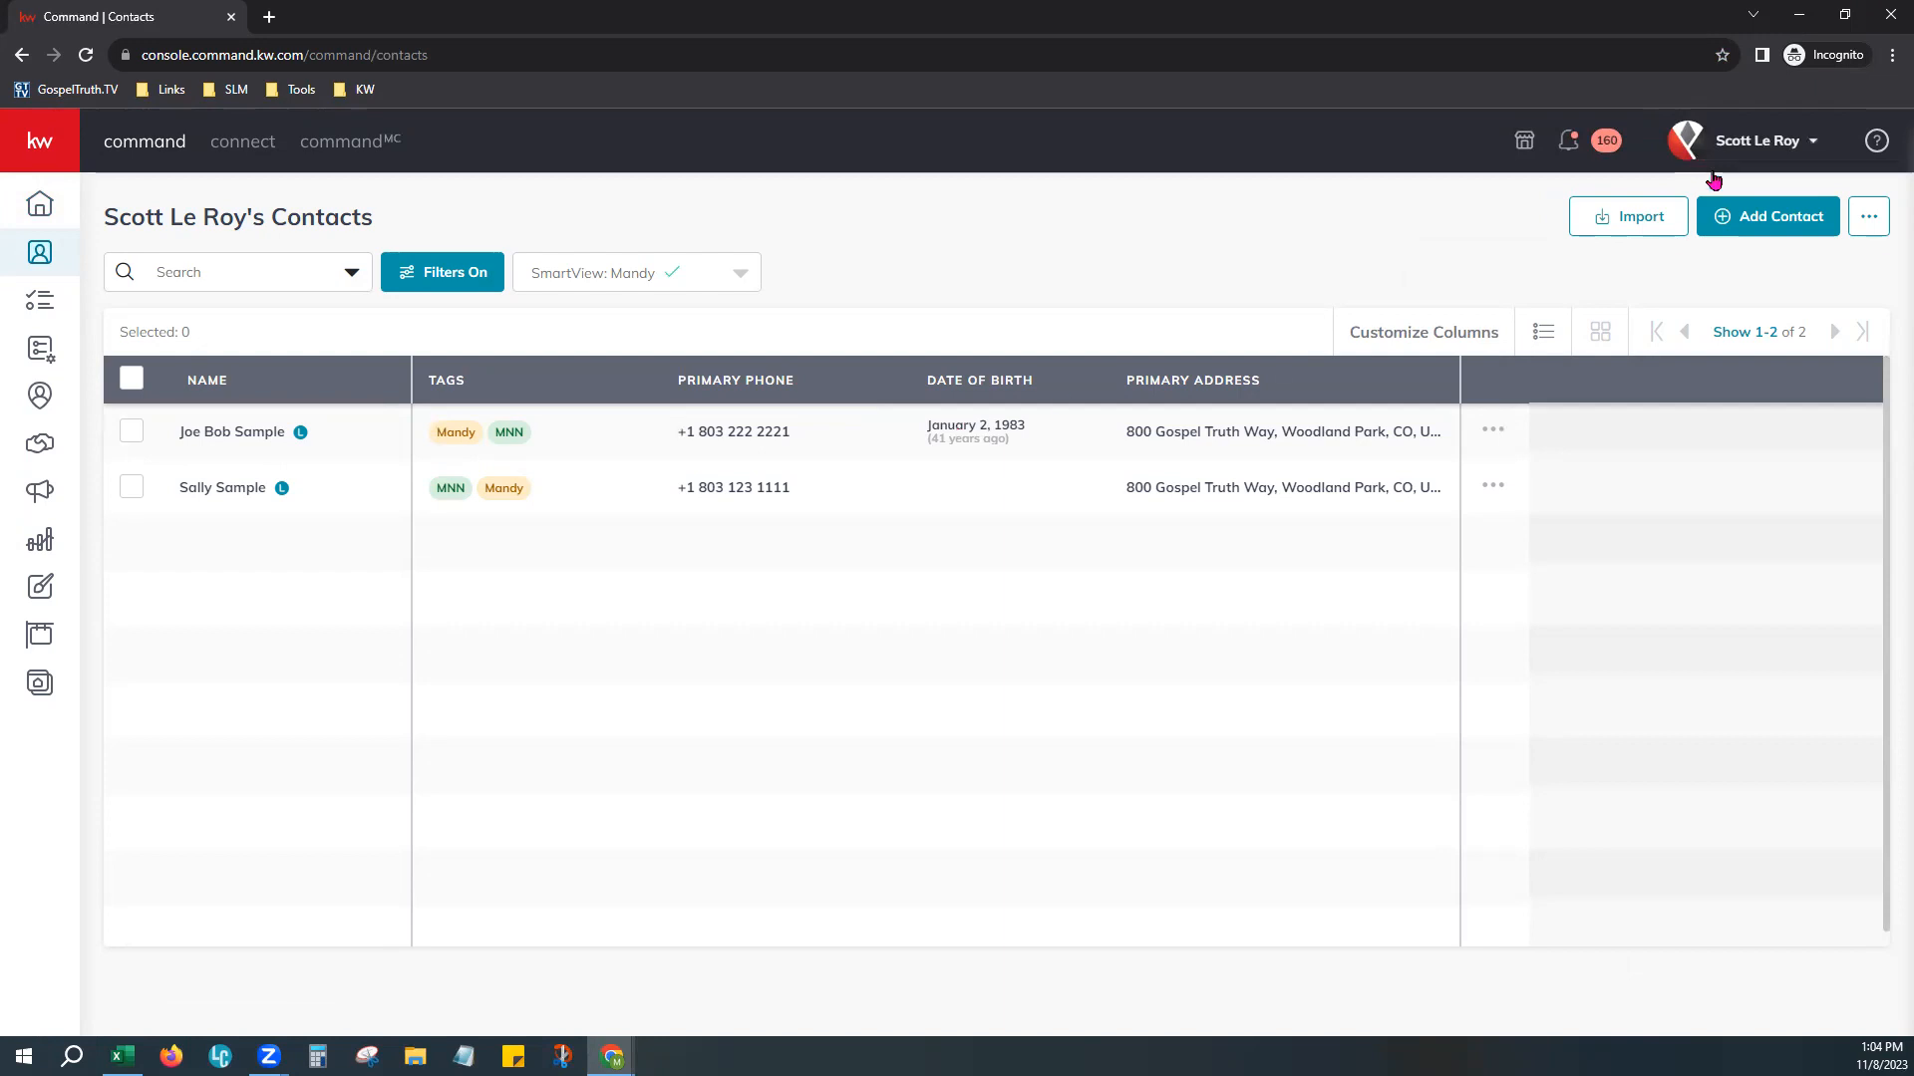
left_click(1806, 147)
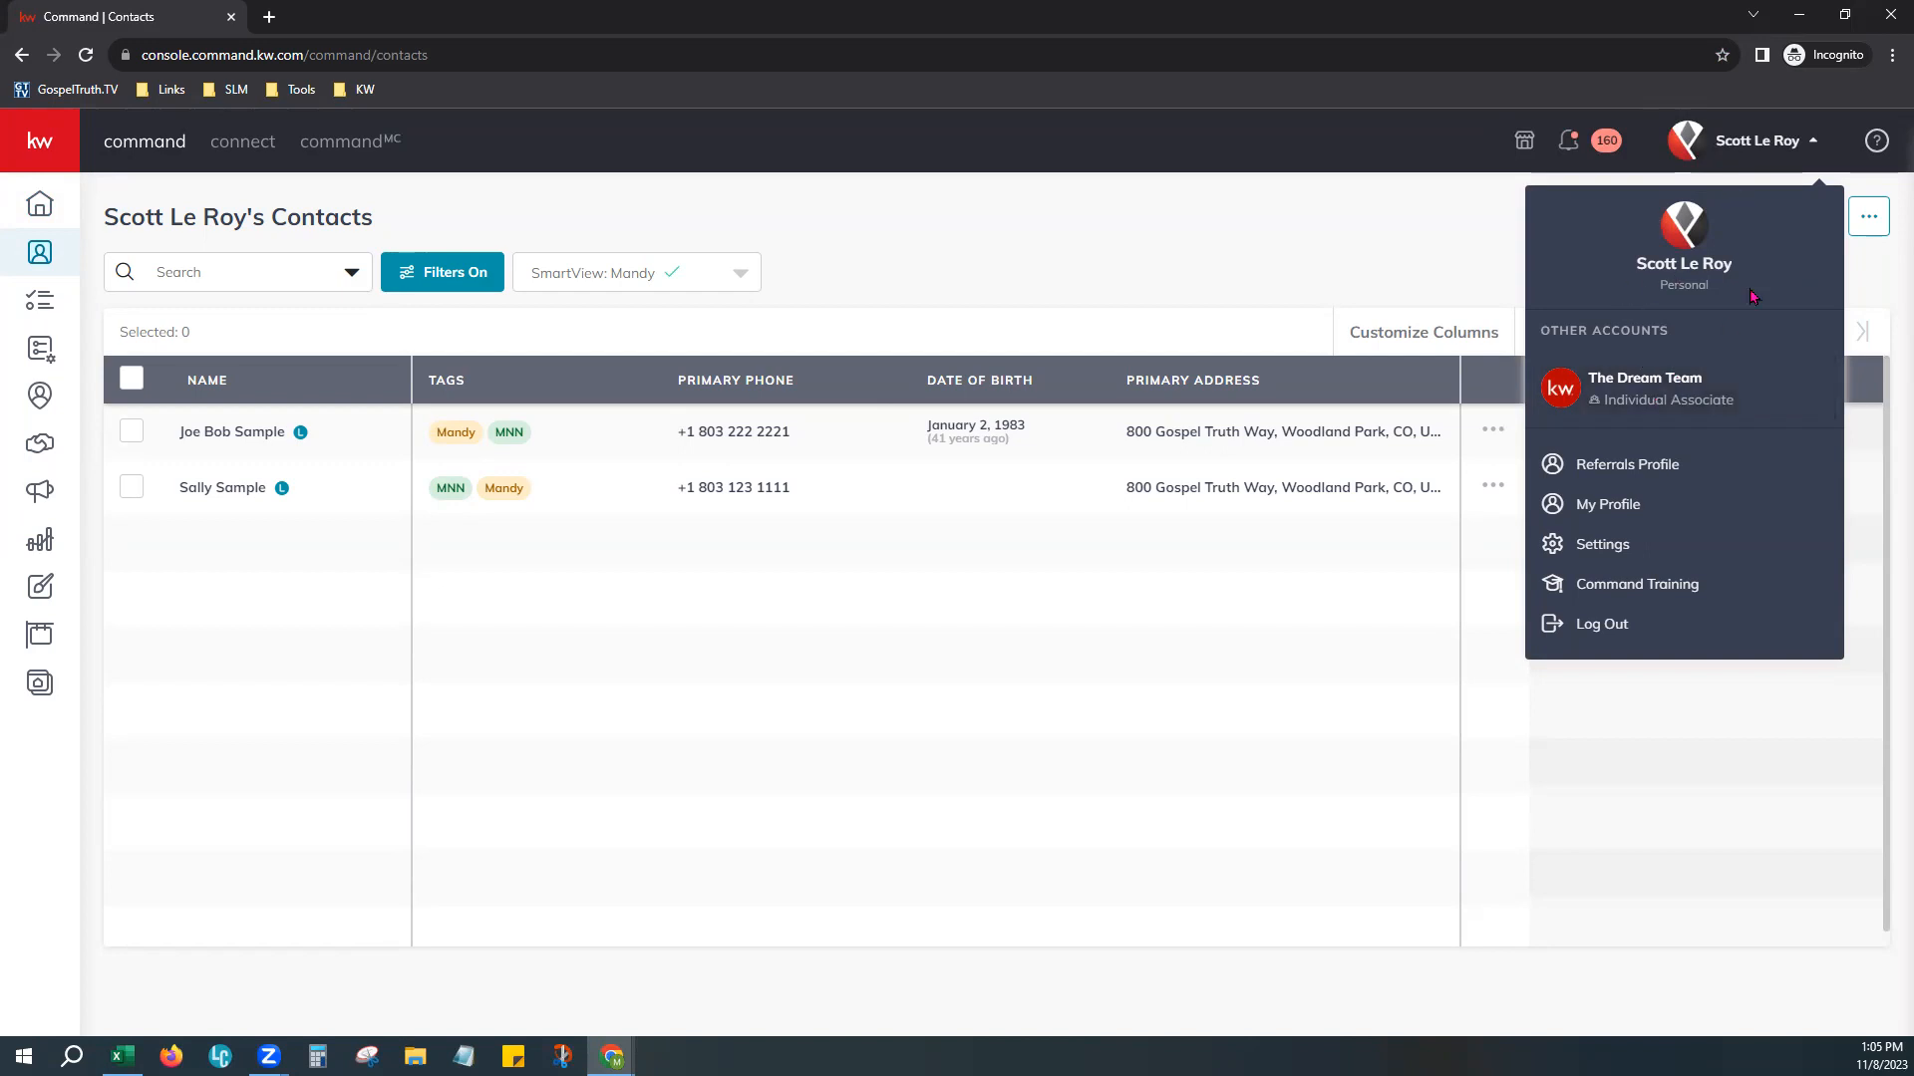
left_click(1380, 248)
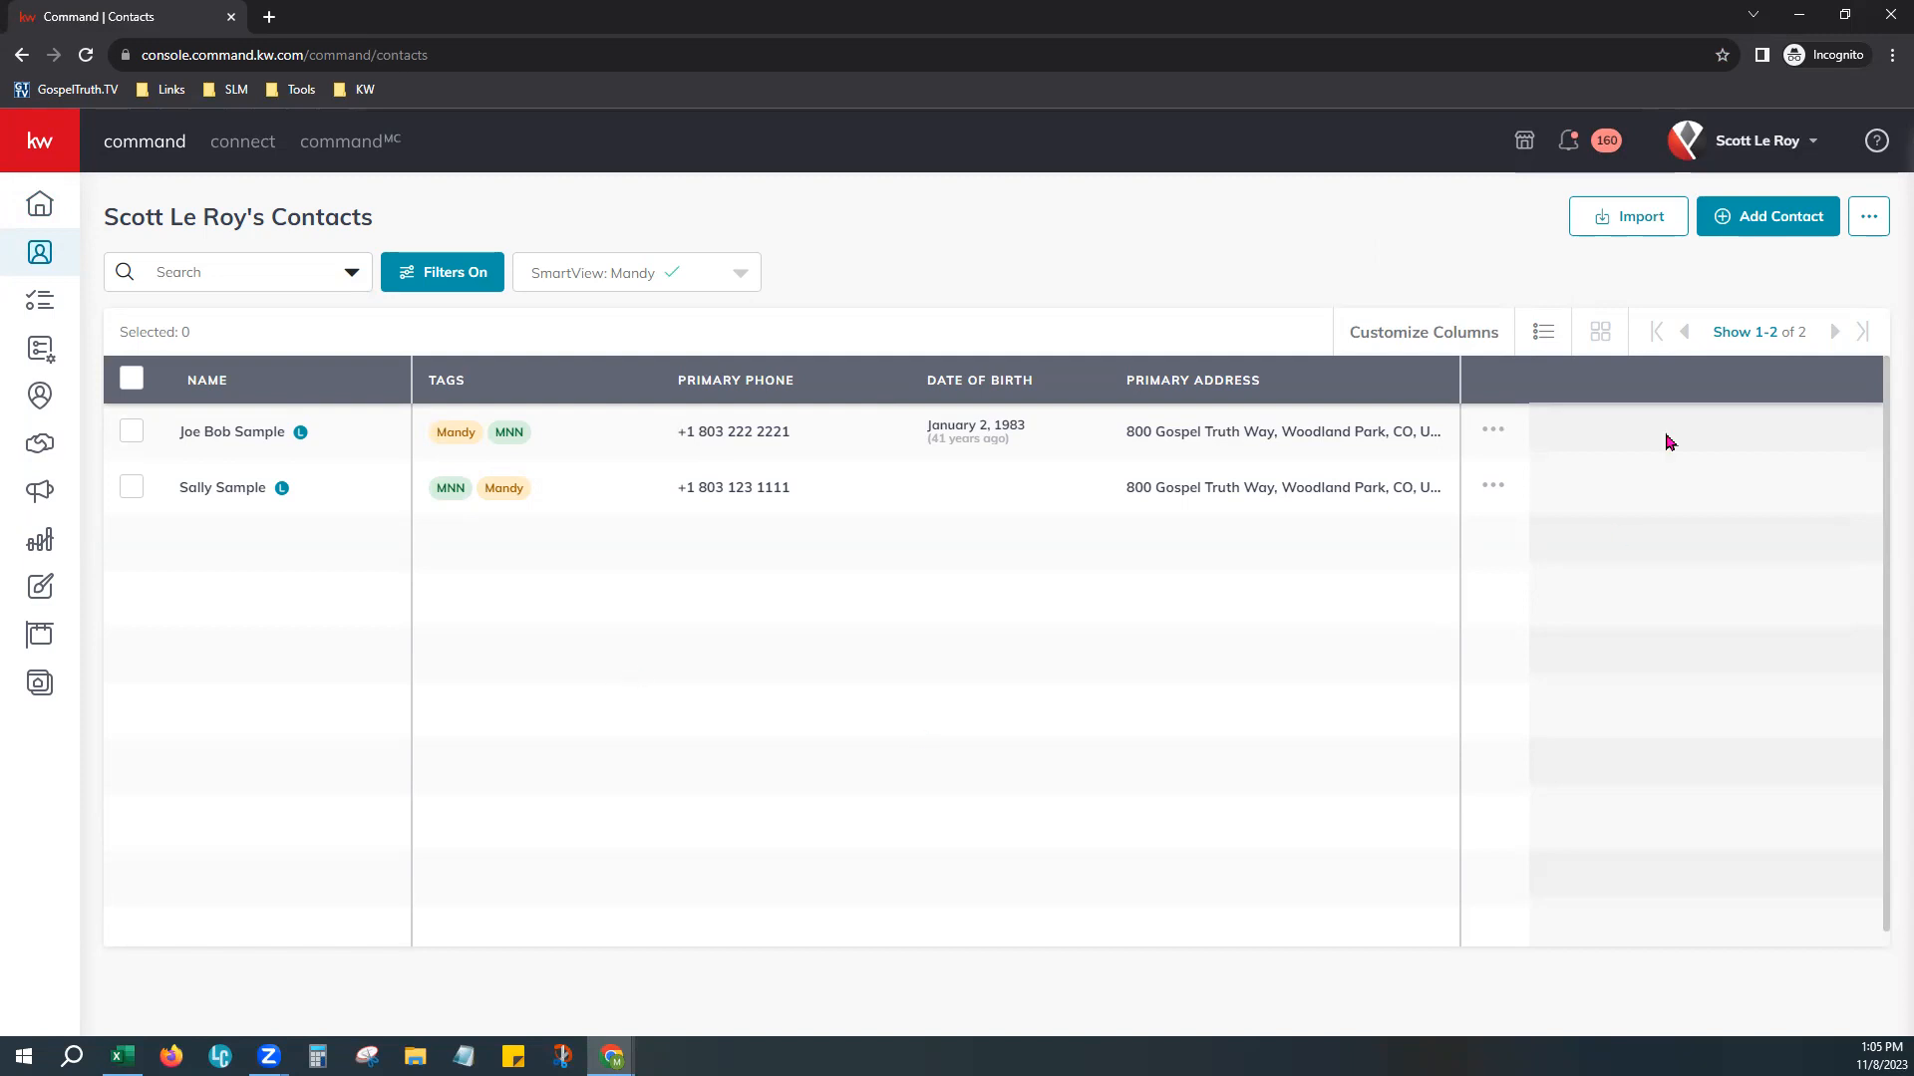
Step: Set the browser page zoom to 110%
left_click(1749, 146)
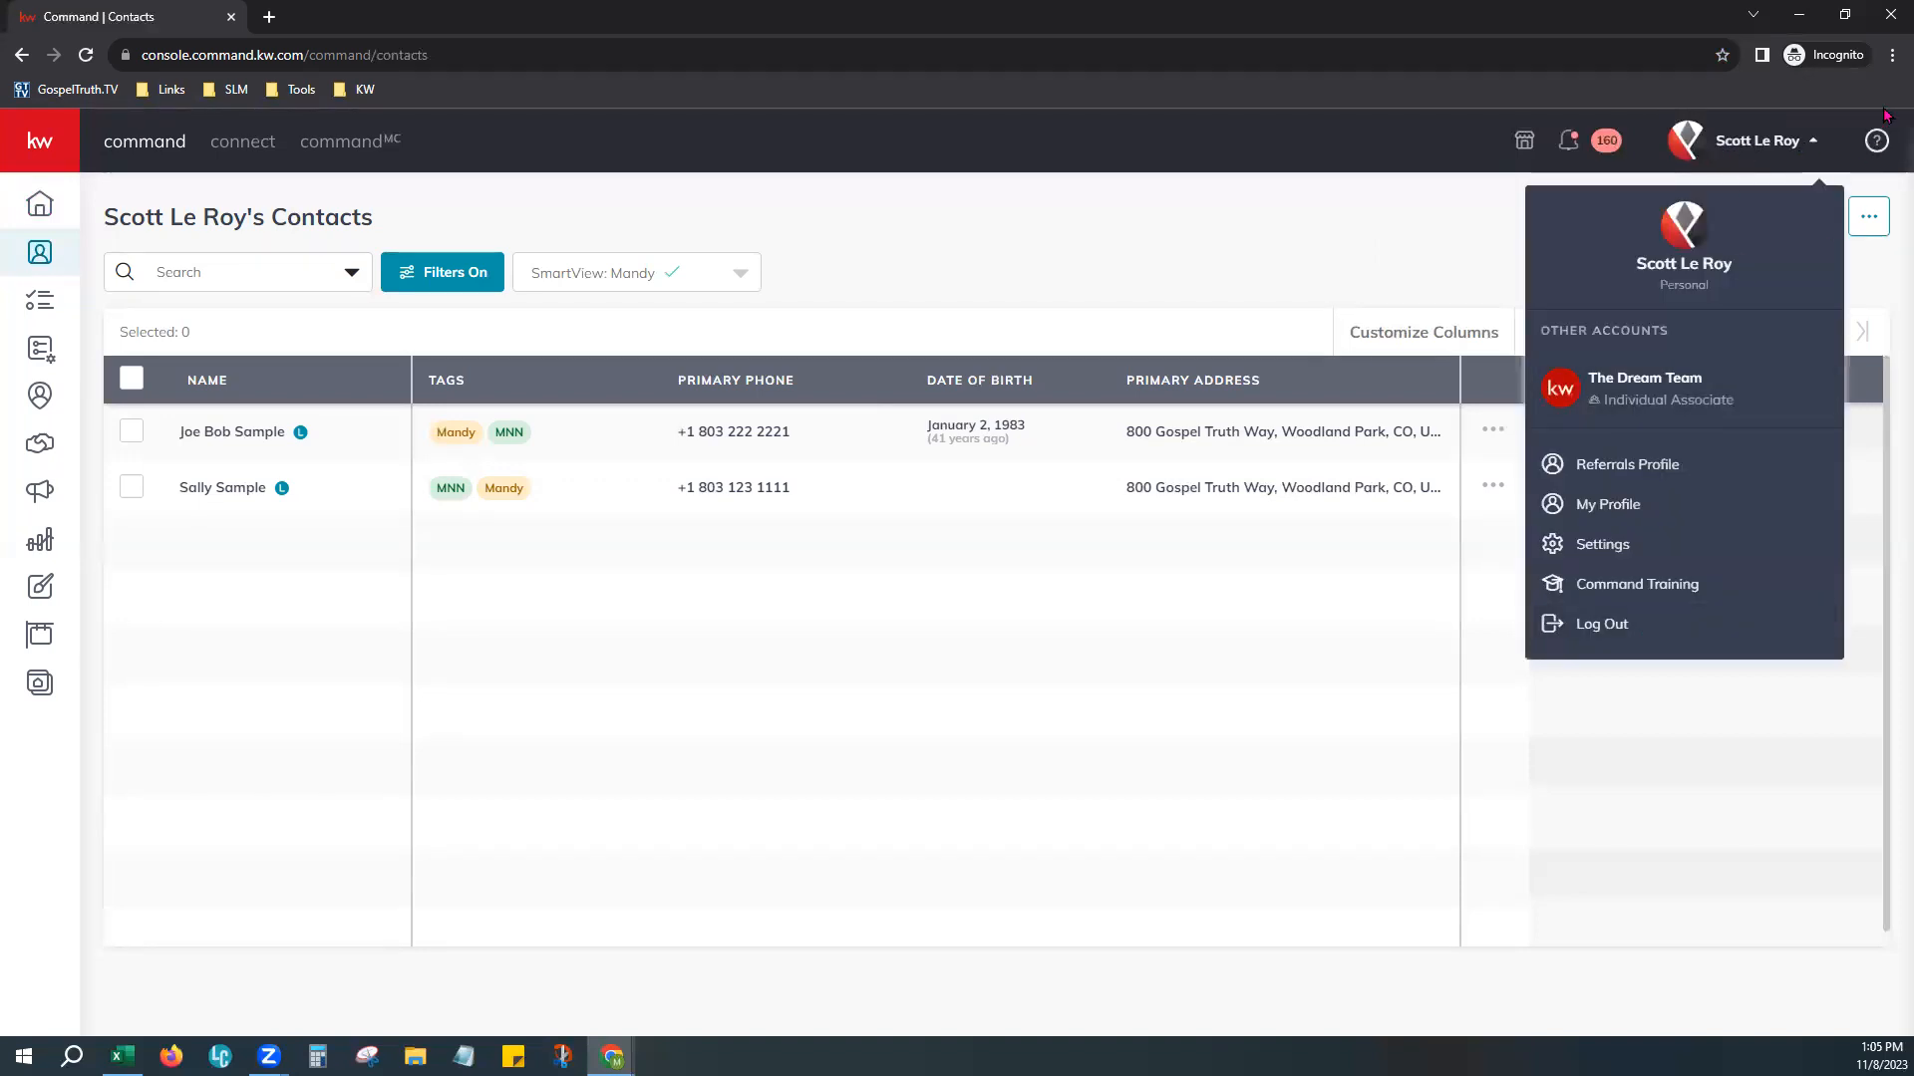
left_click(1889, 57)
left_click(1827, 229)
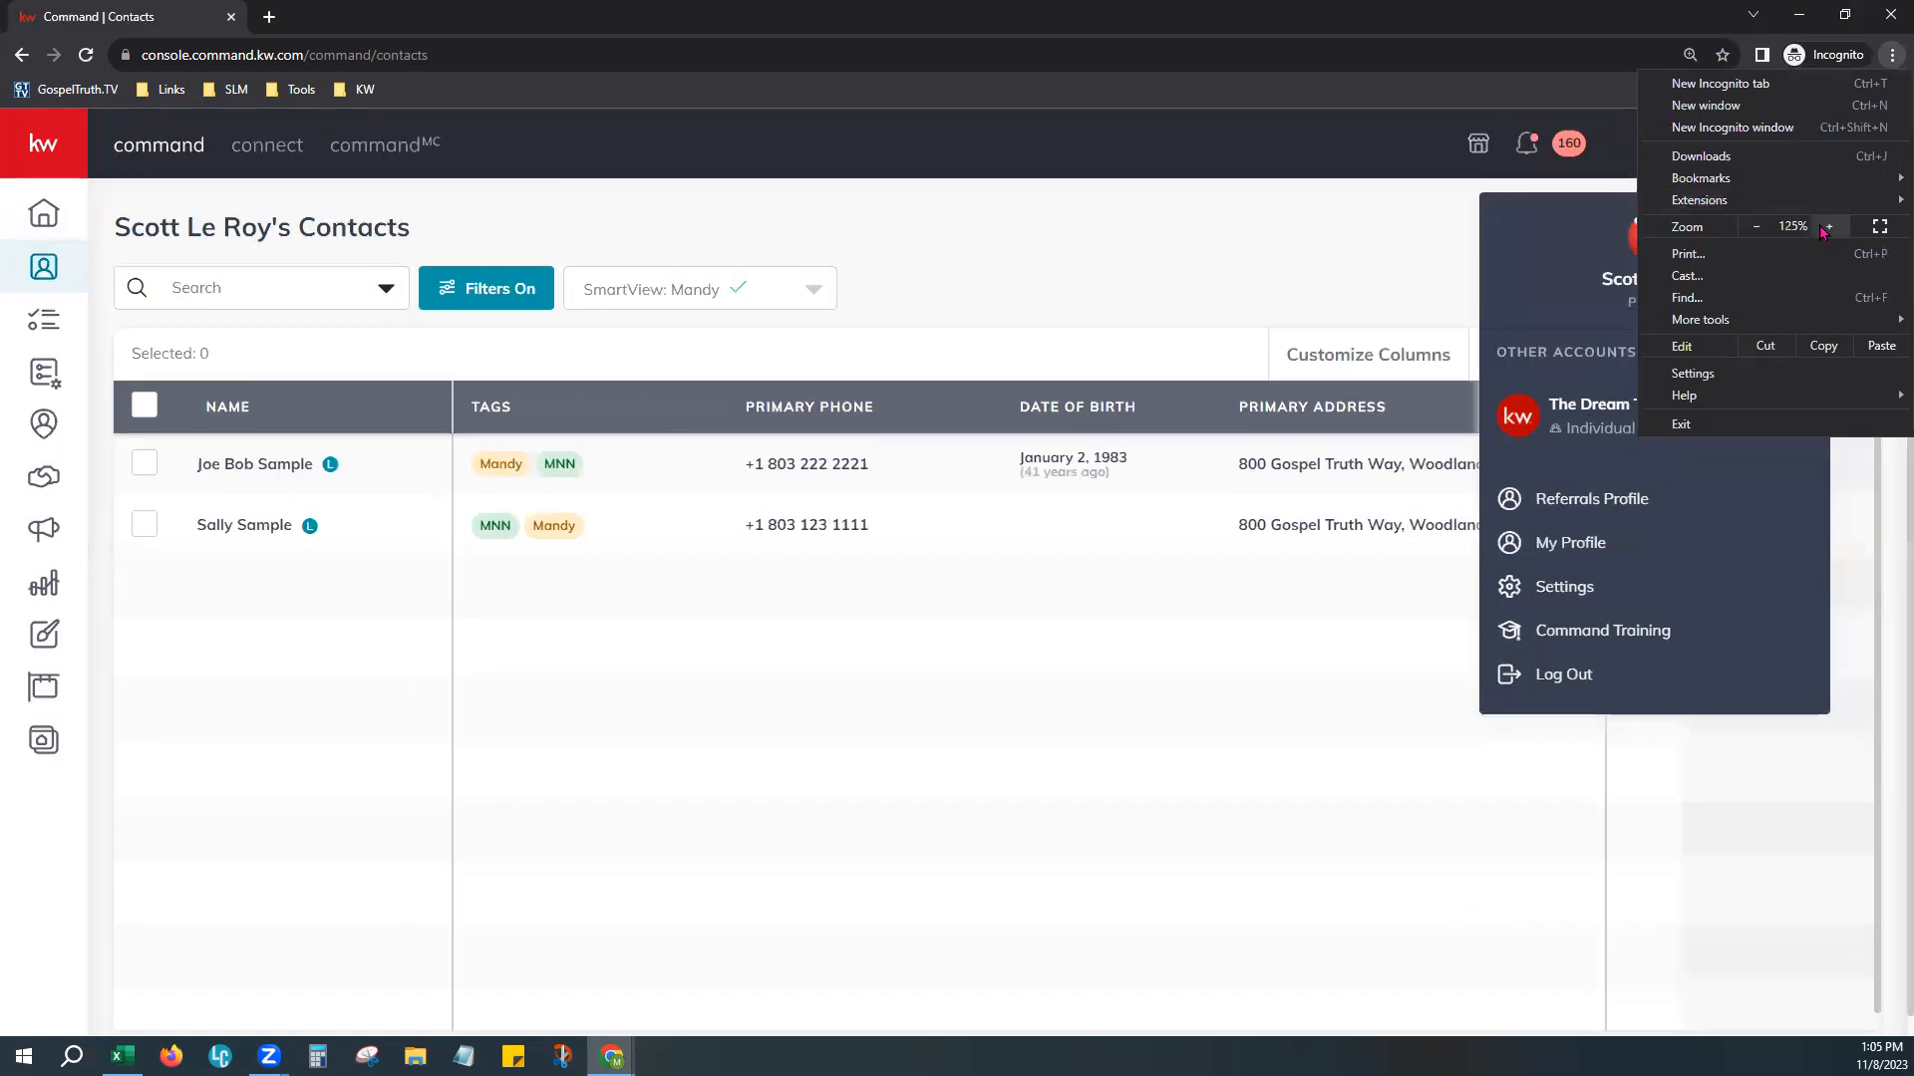
left_click(1755, 230)
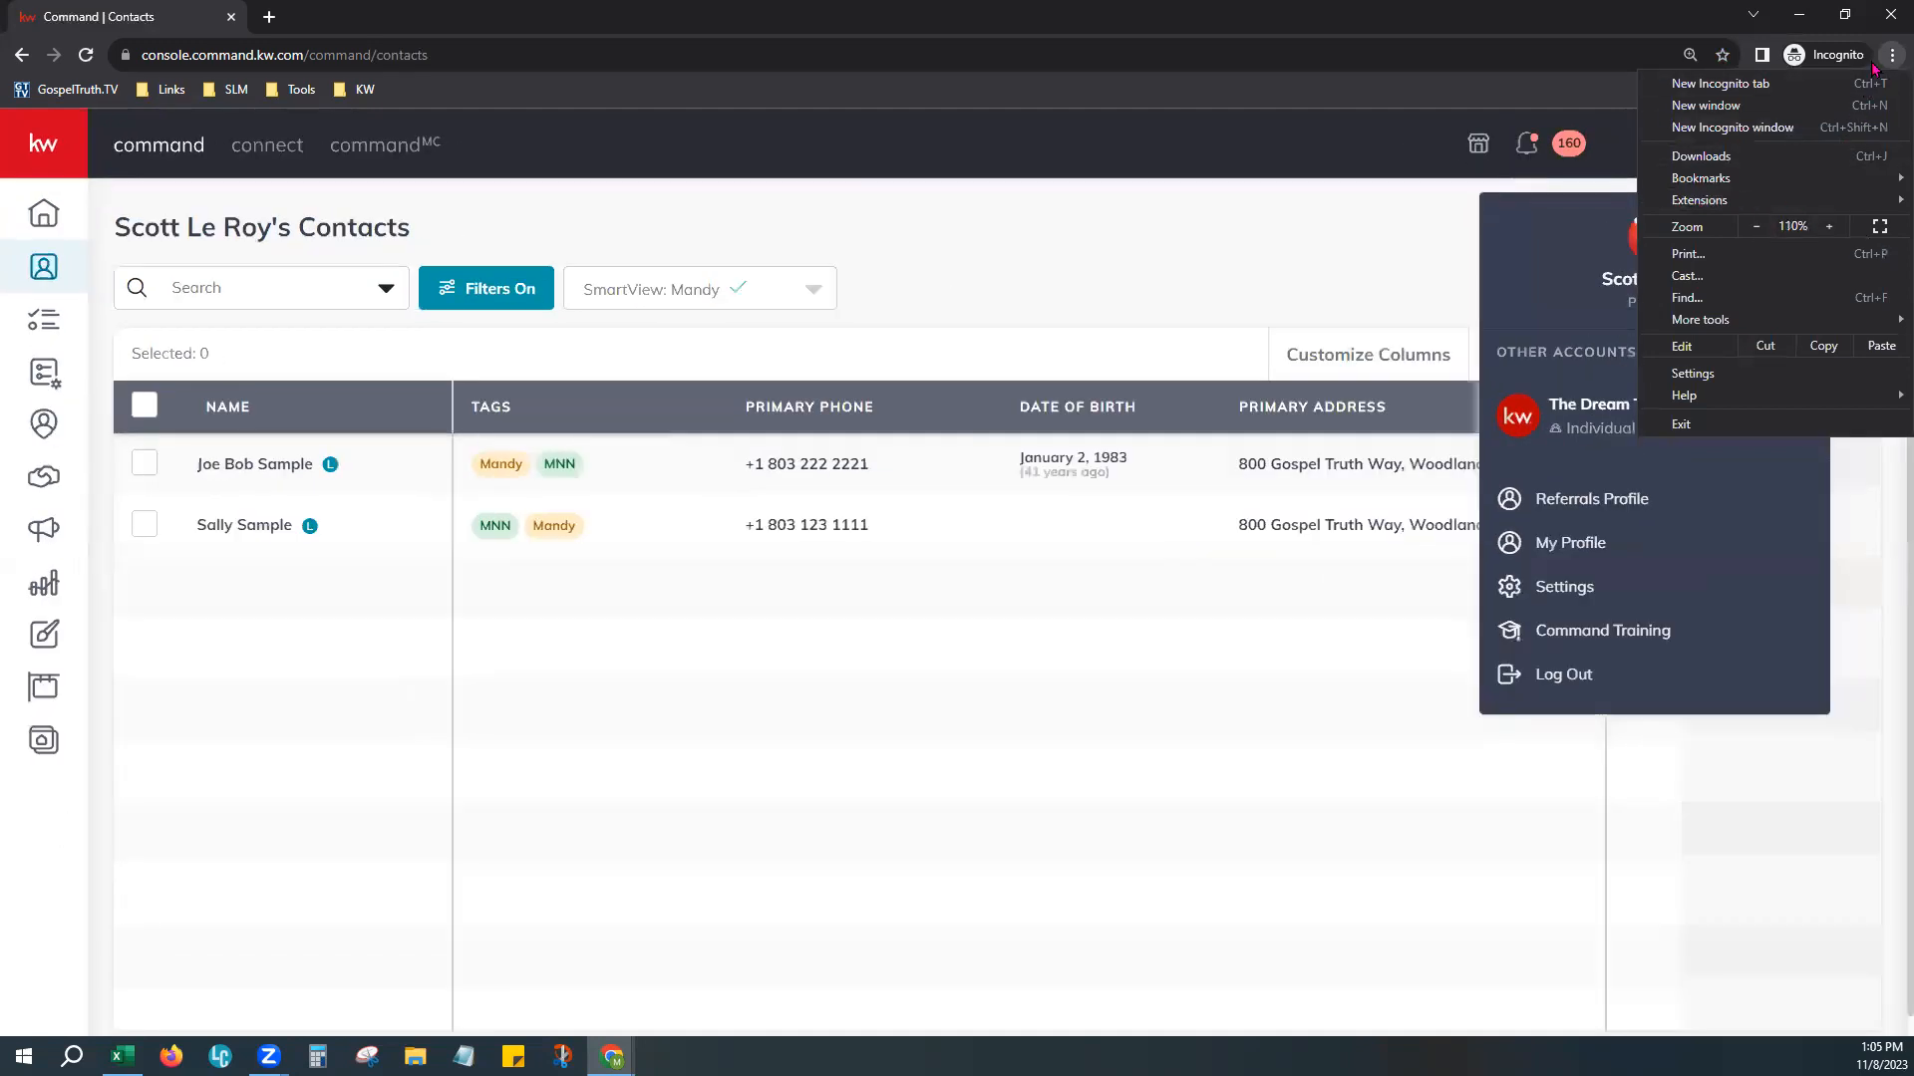
left_click(1452, 227)
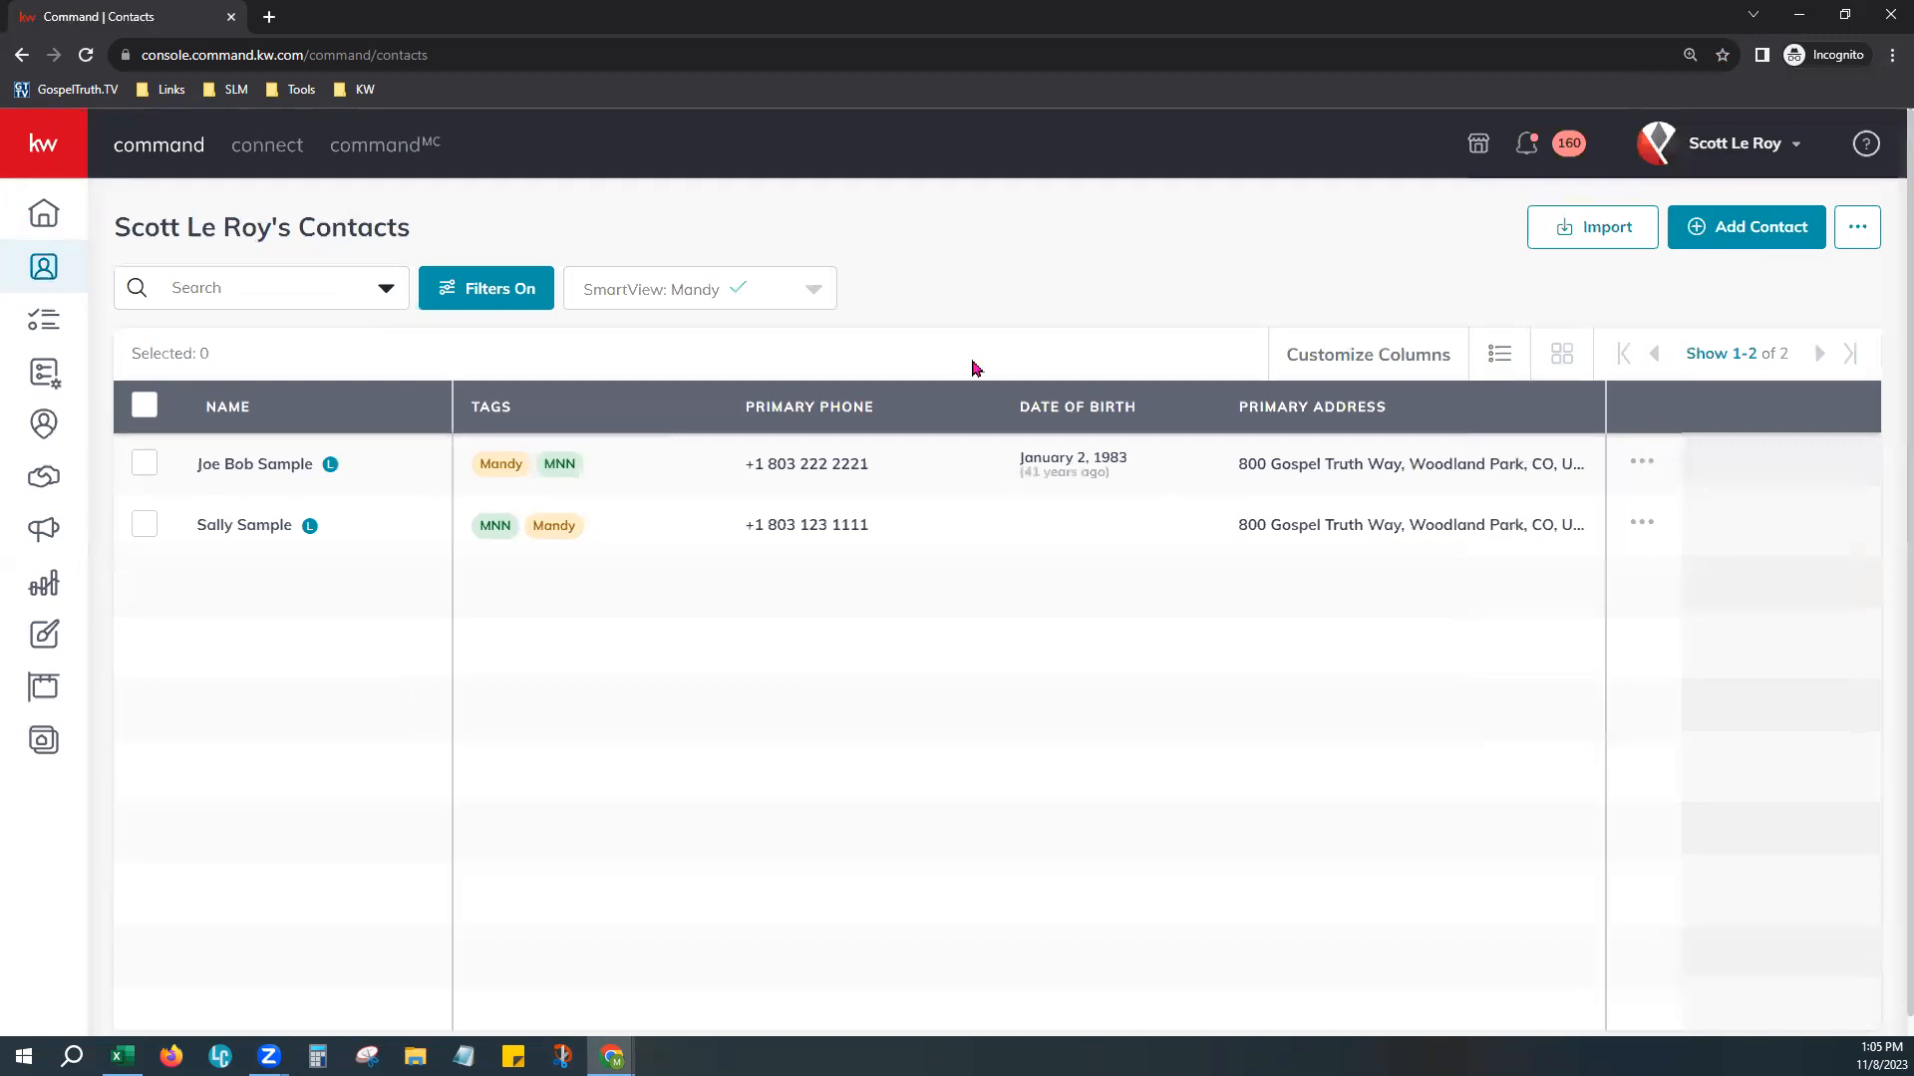
left_click(1797, 146)
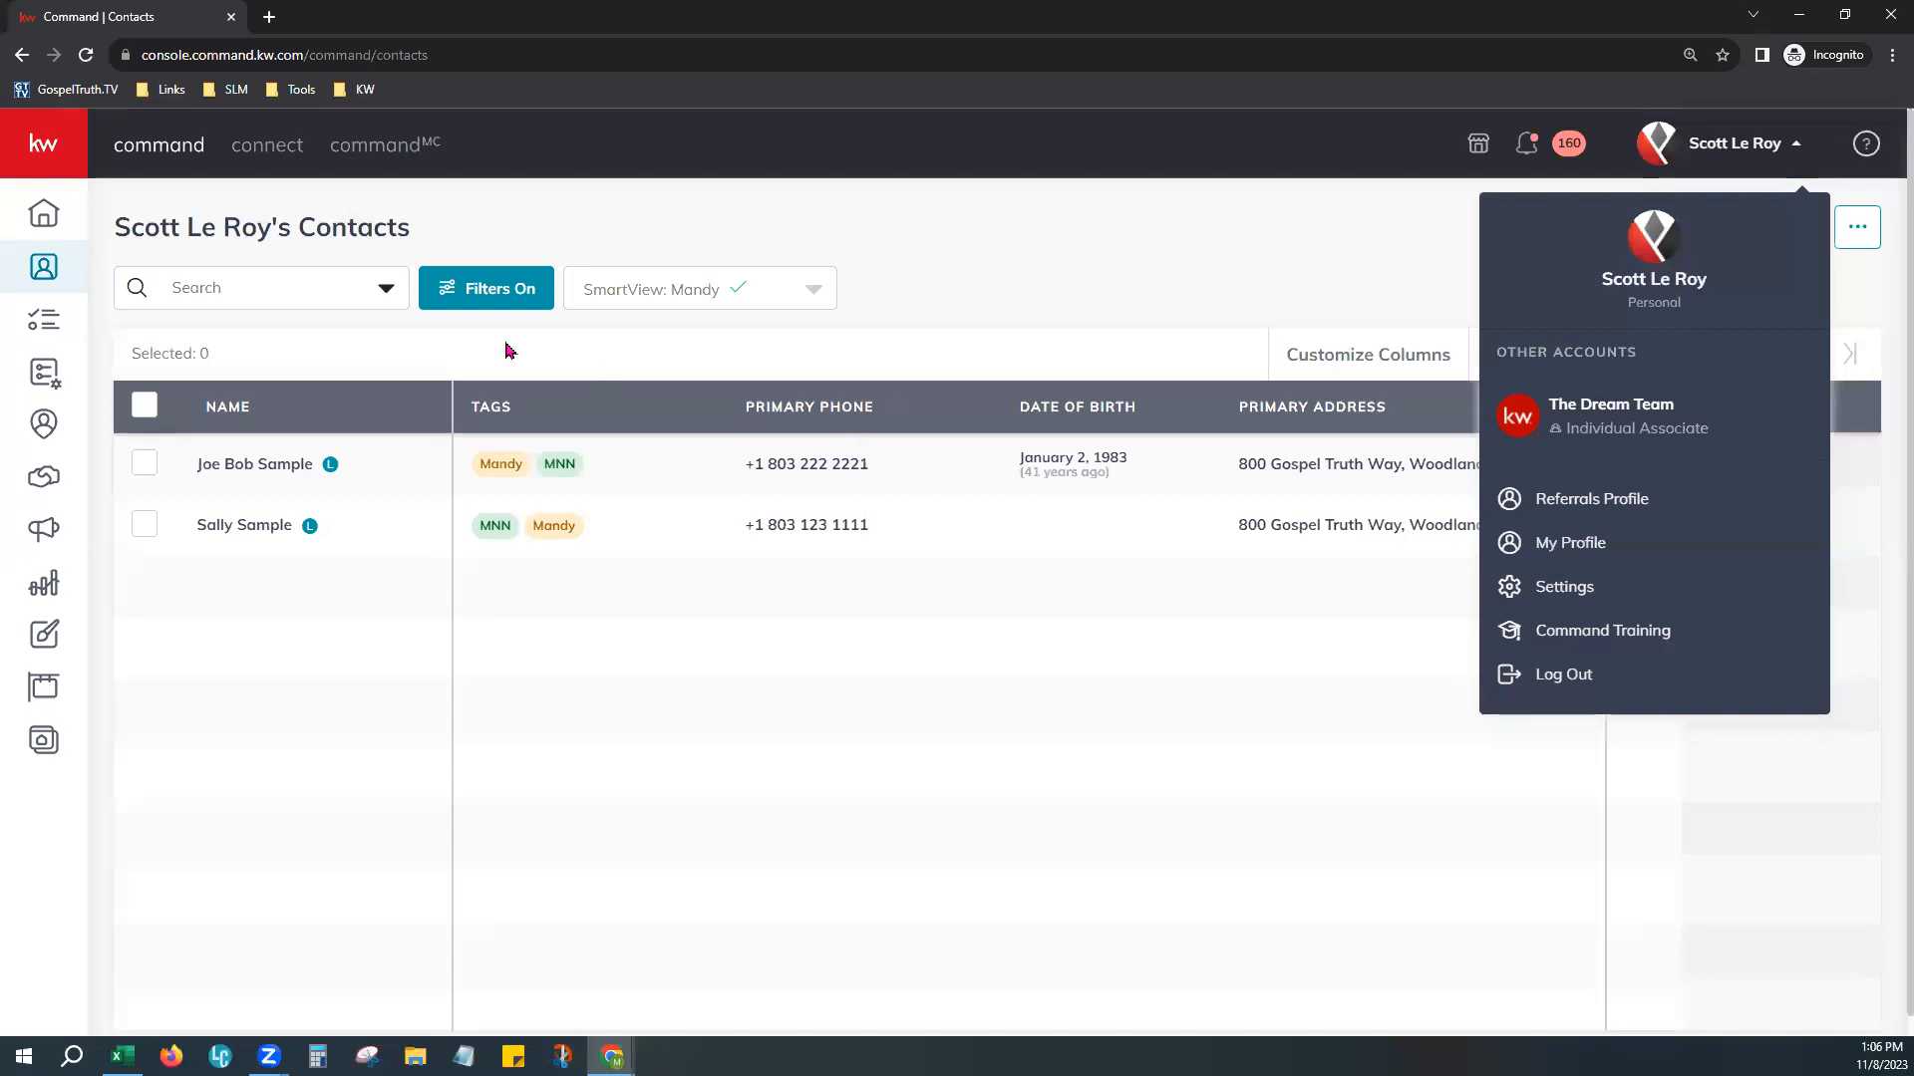
left_click(364, 333)
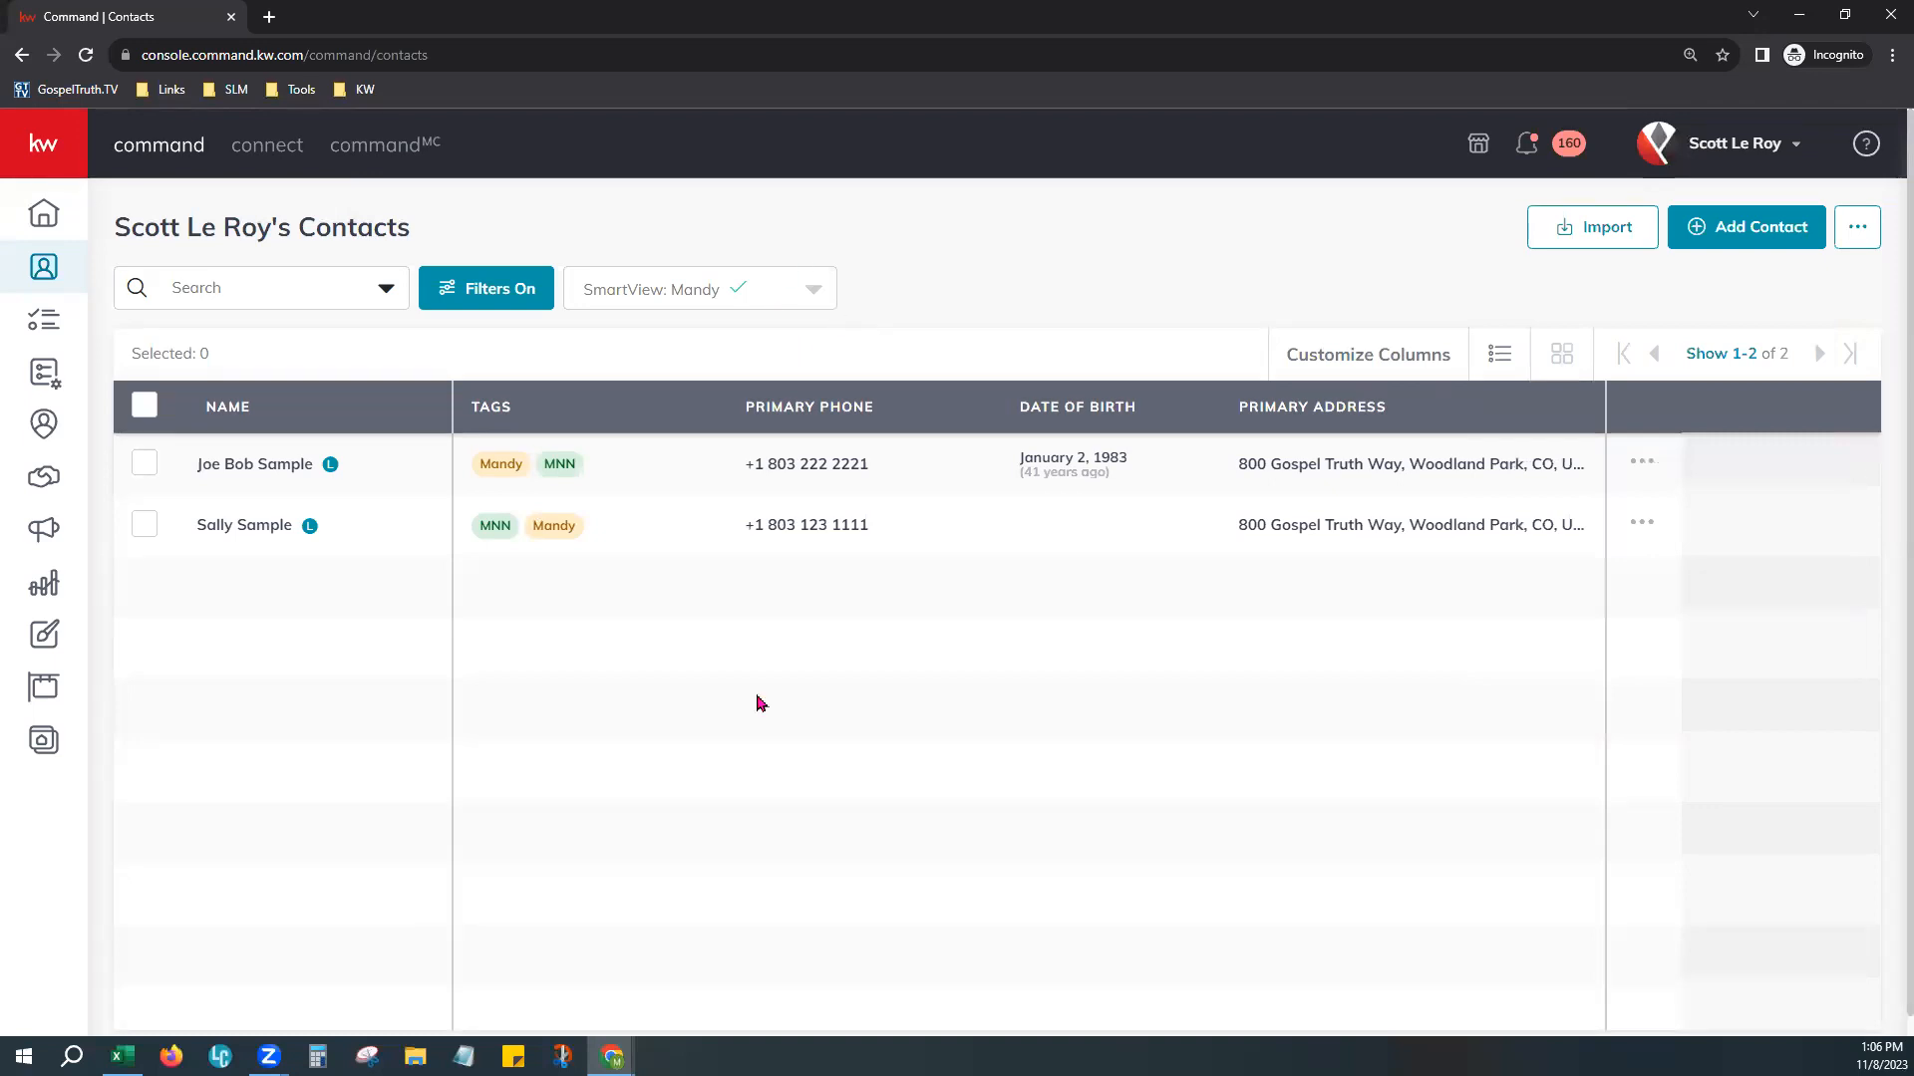
left_click(222, 417)
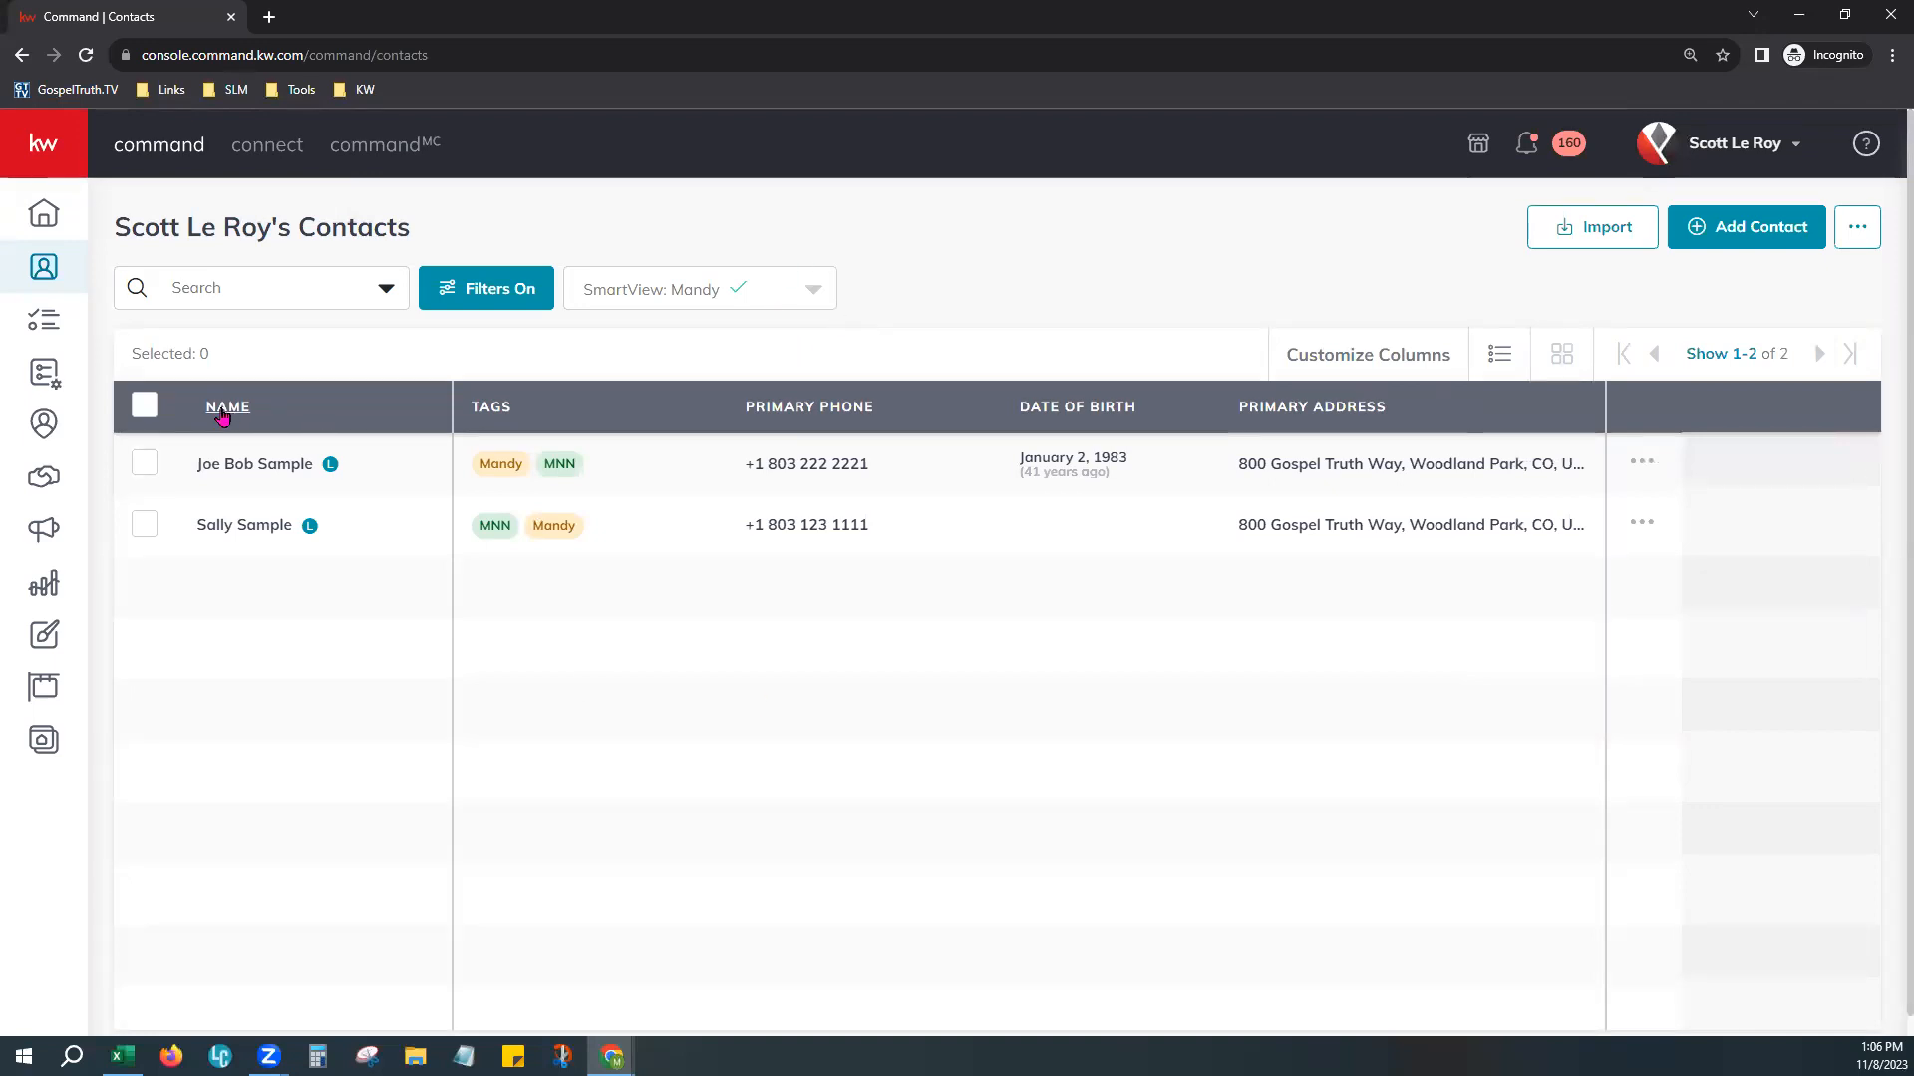
left_click(232, 415)
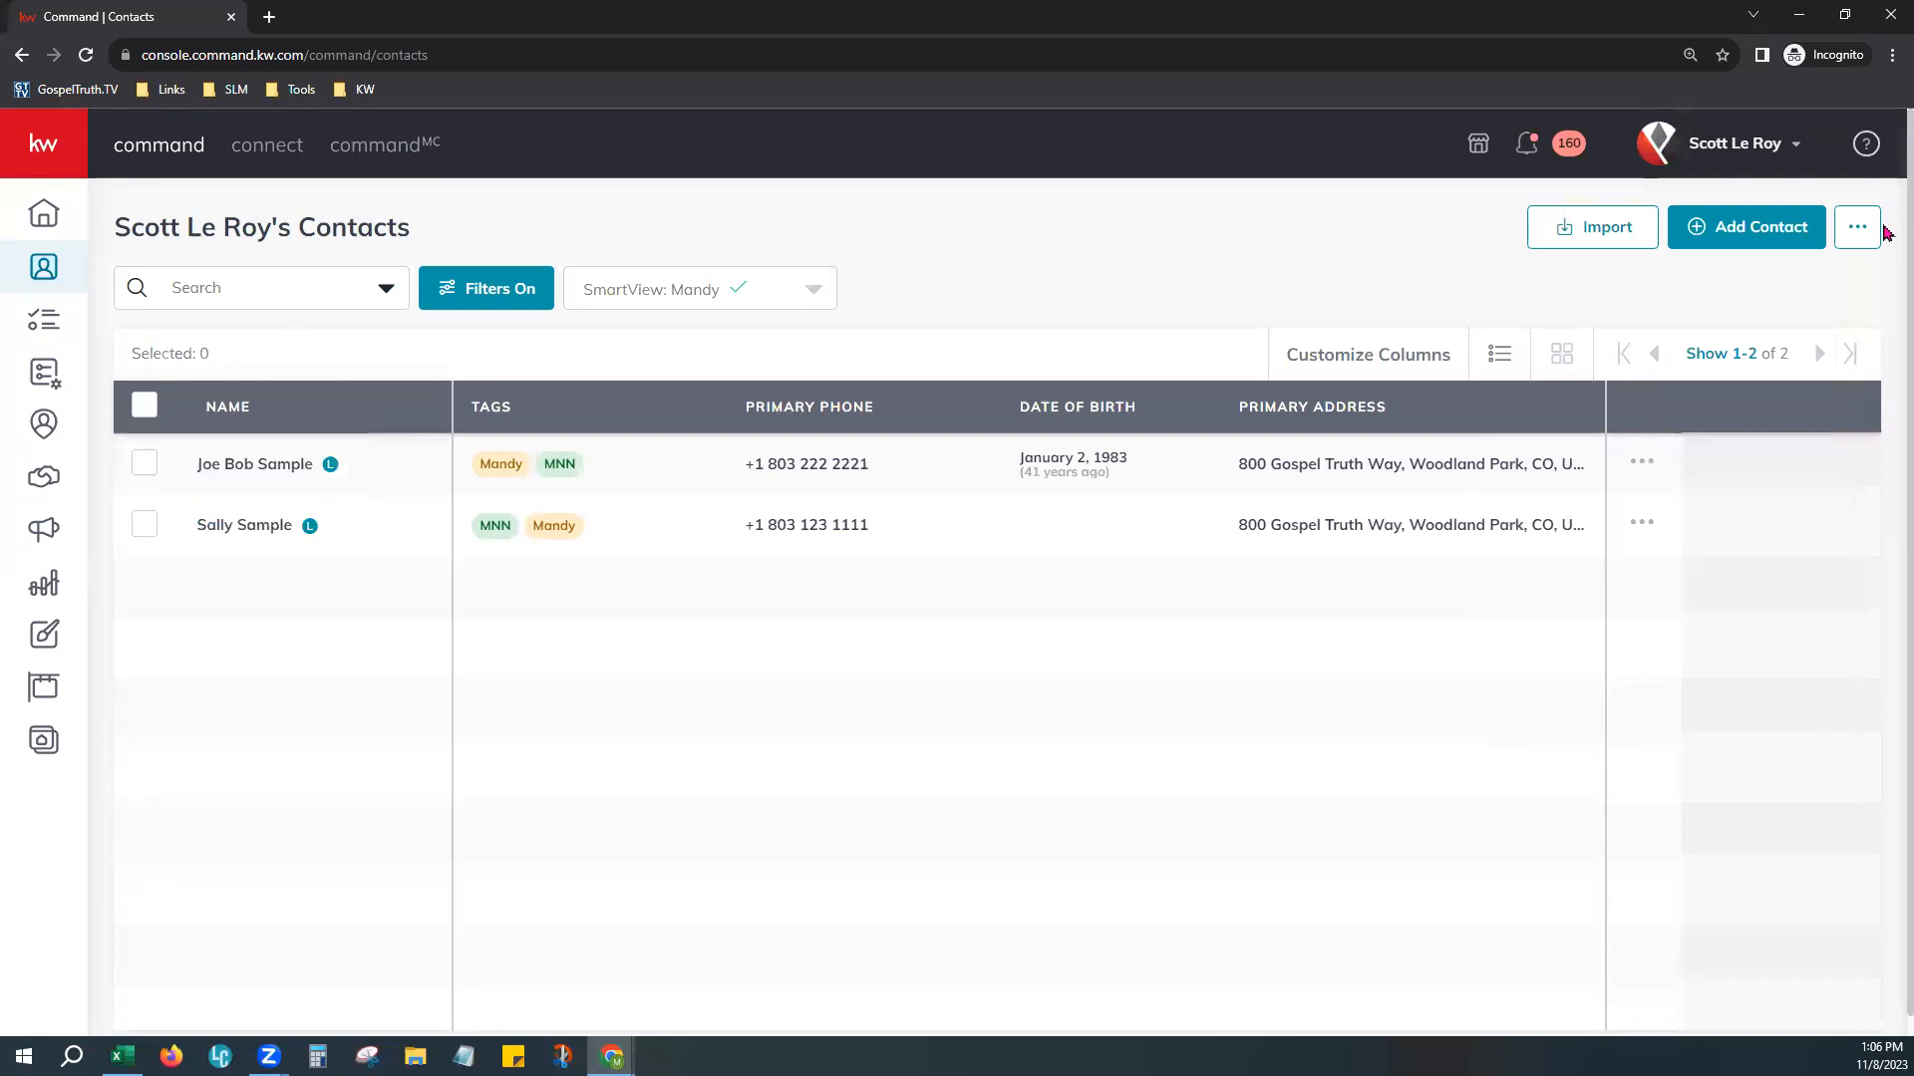
Step: Open the Contact Archive in the Command contact settings and show 50 archived contacts per page
left_click(1748, 149)
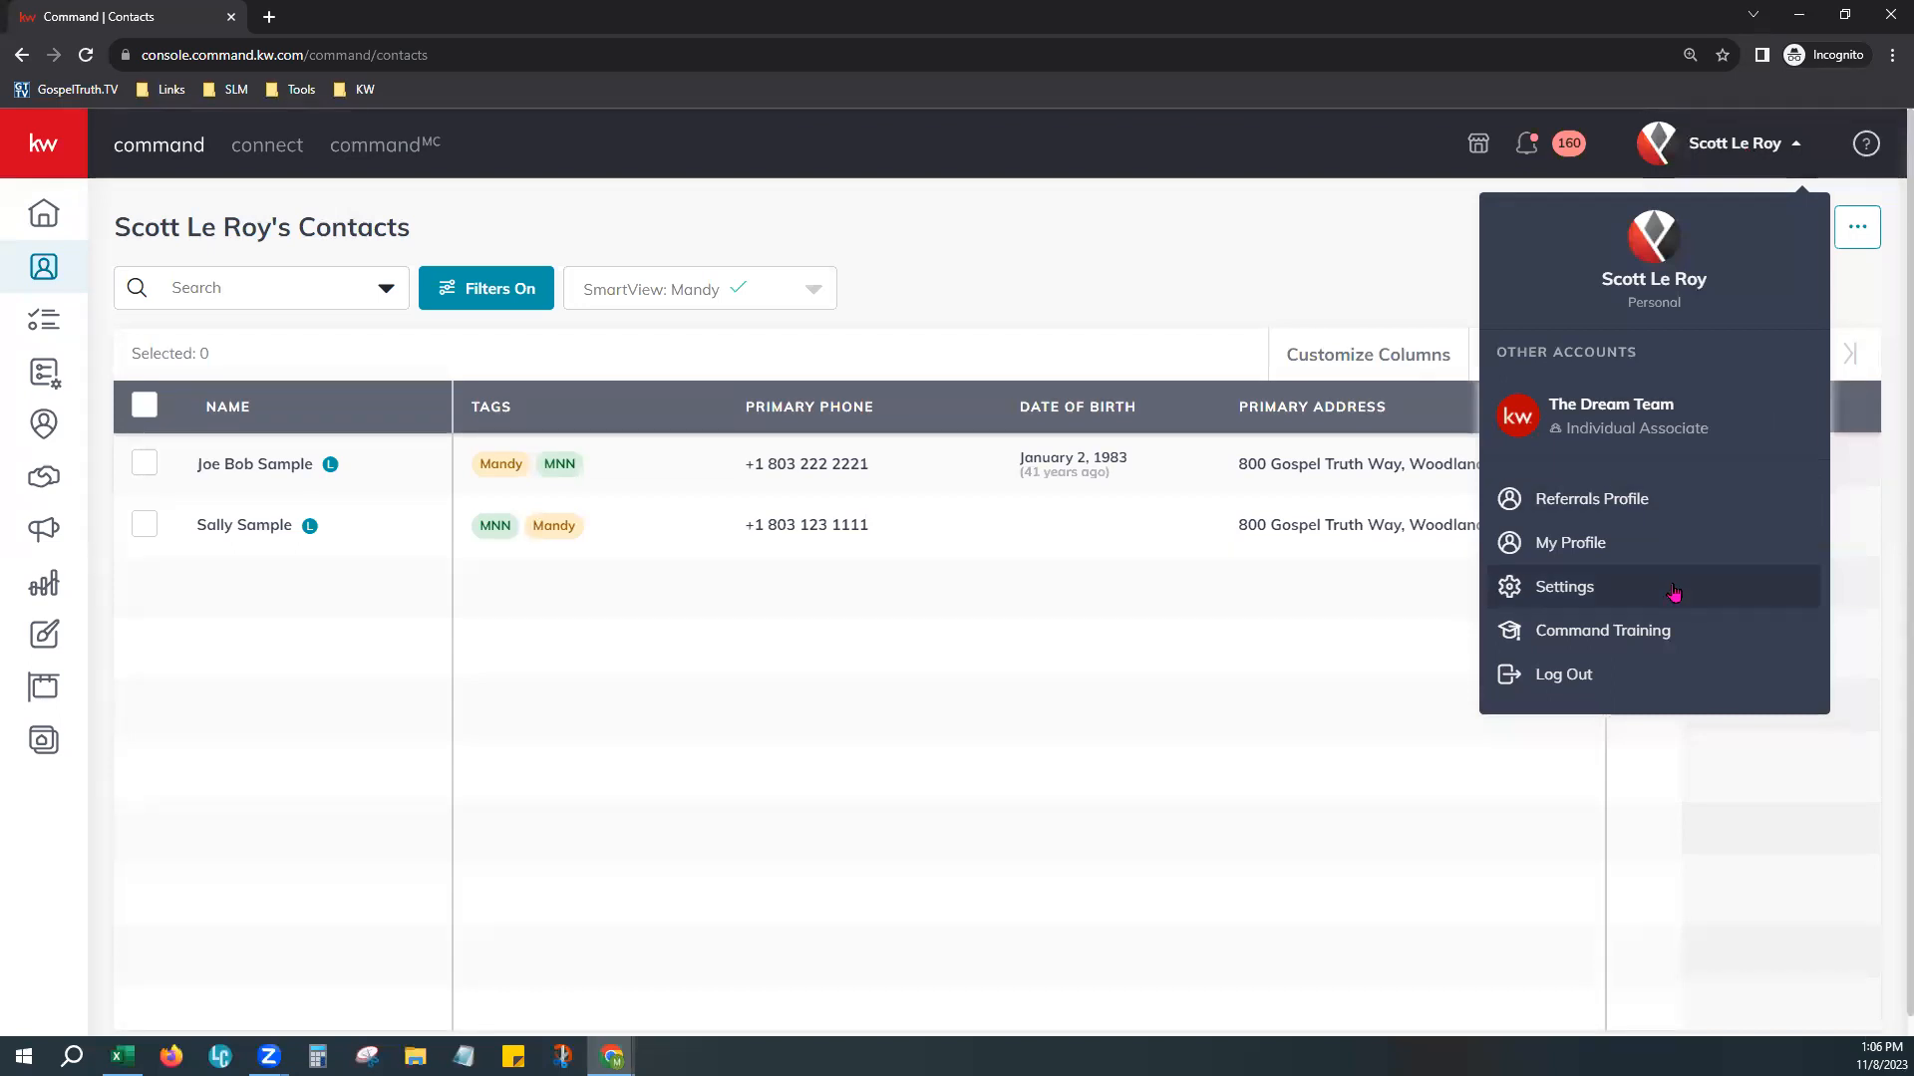
left_click(1546, 594)
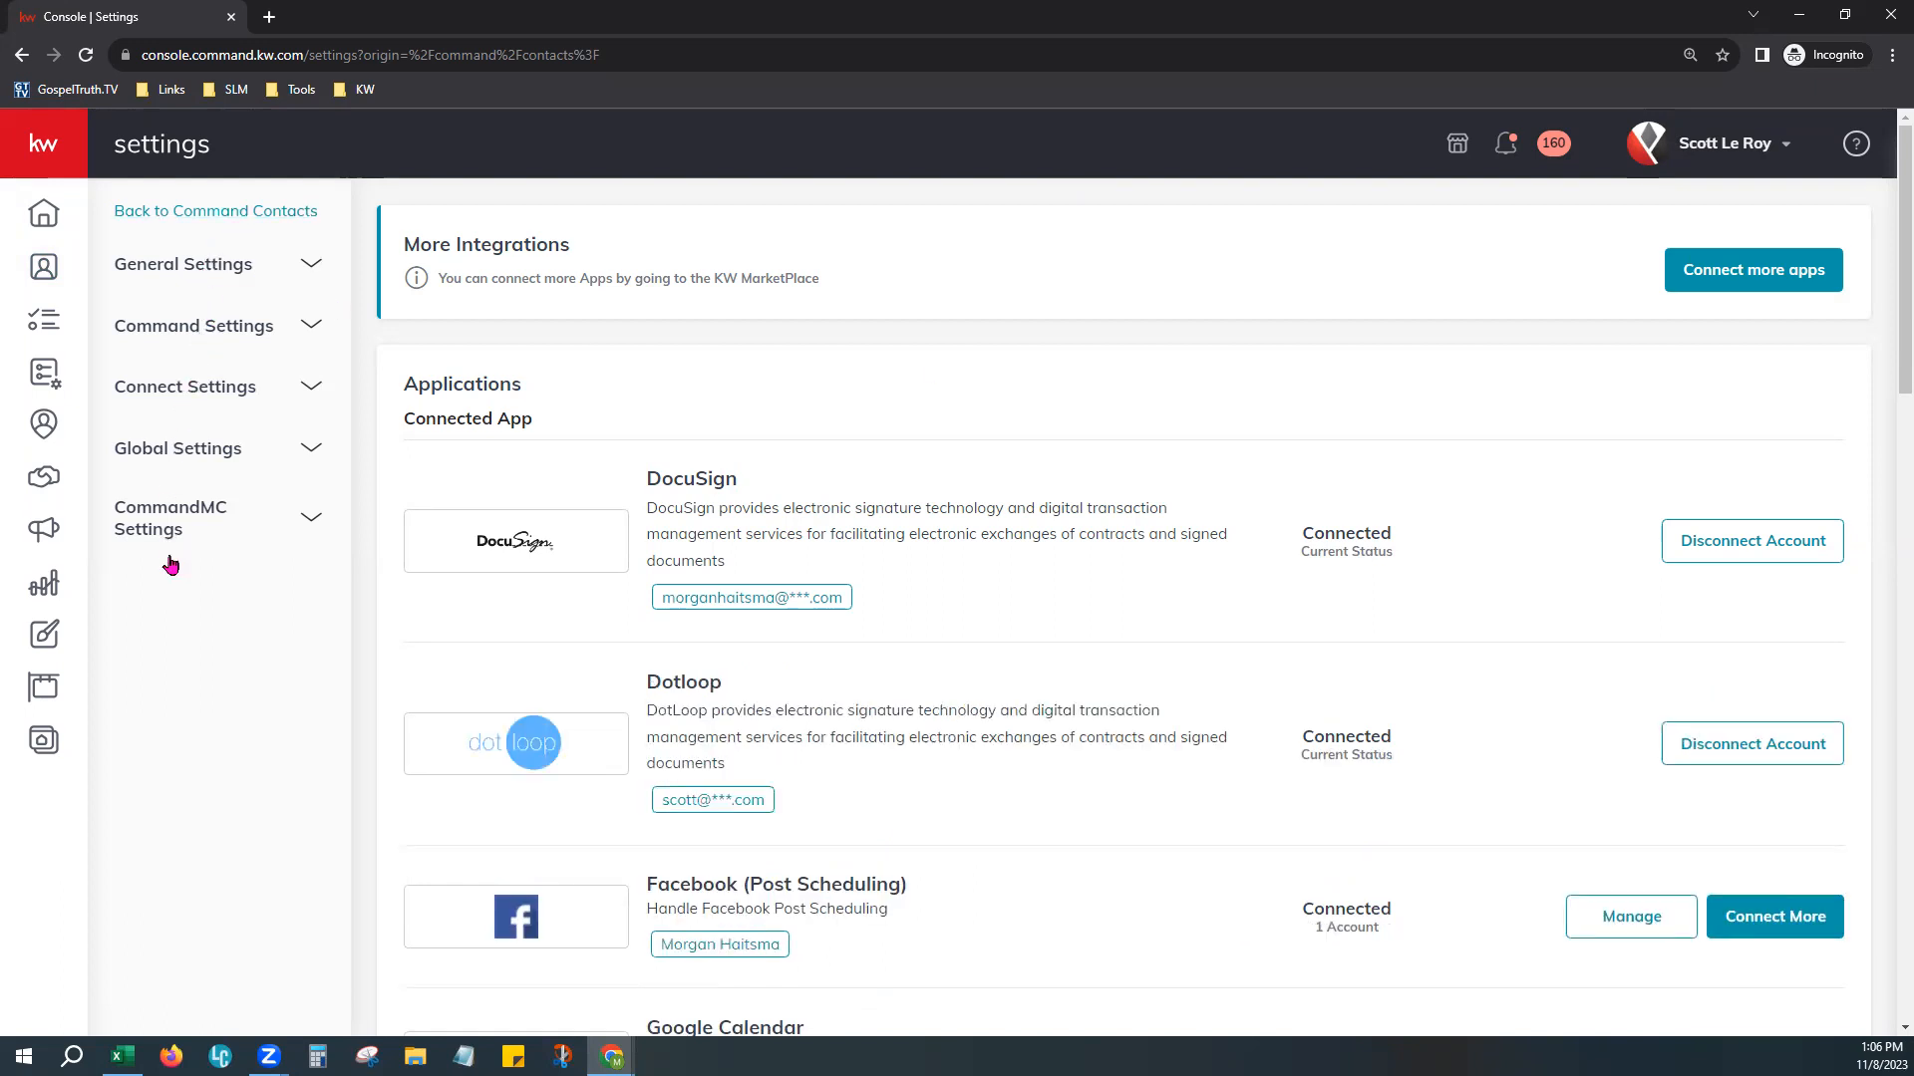
left_click(184, 327)
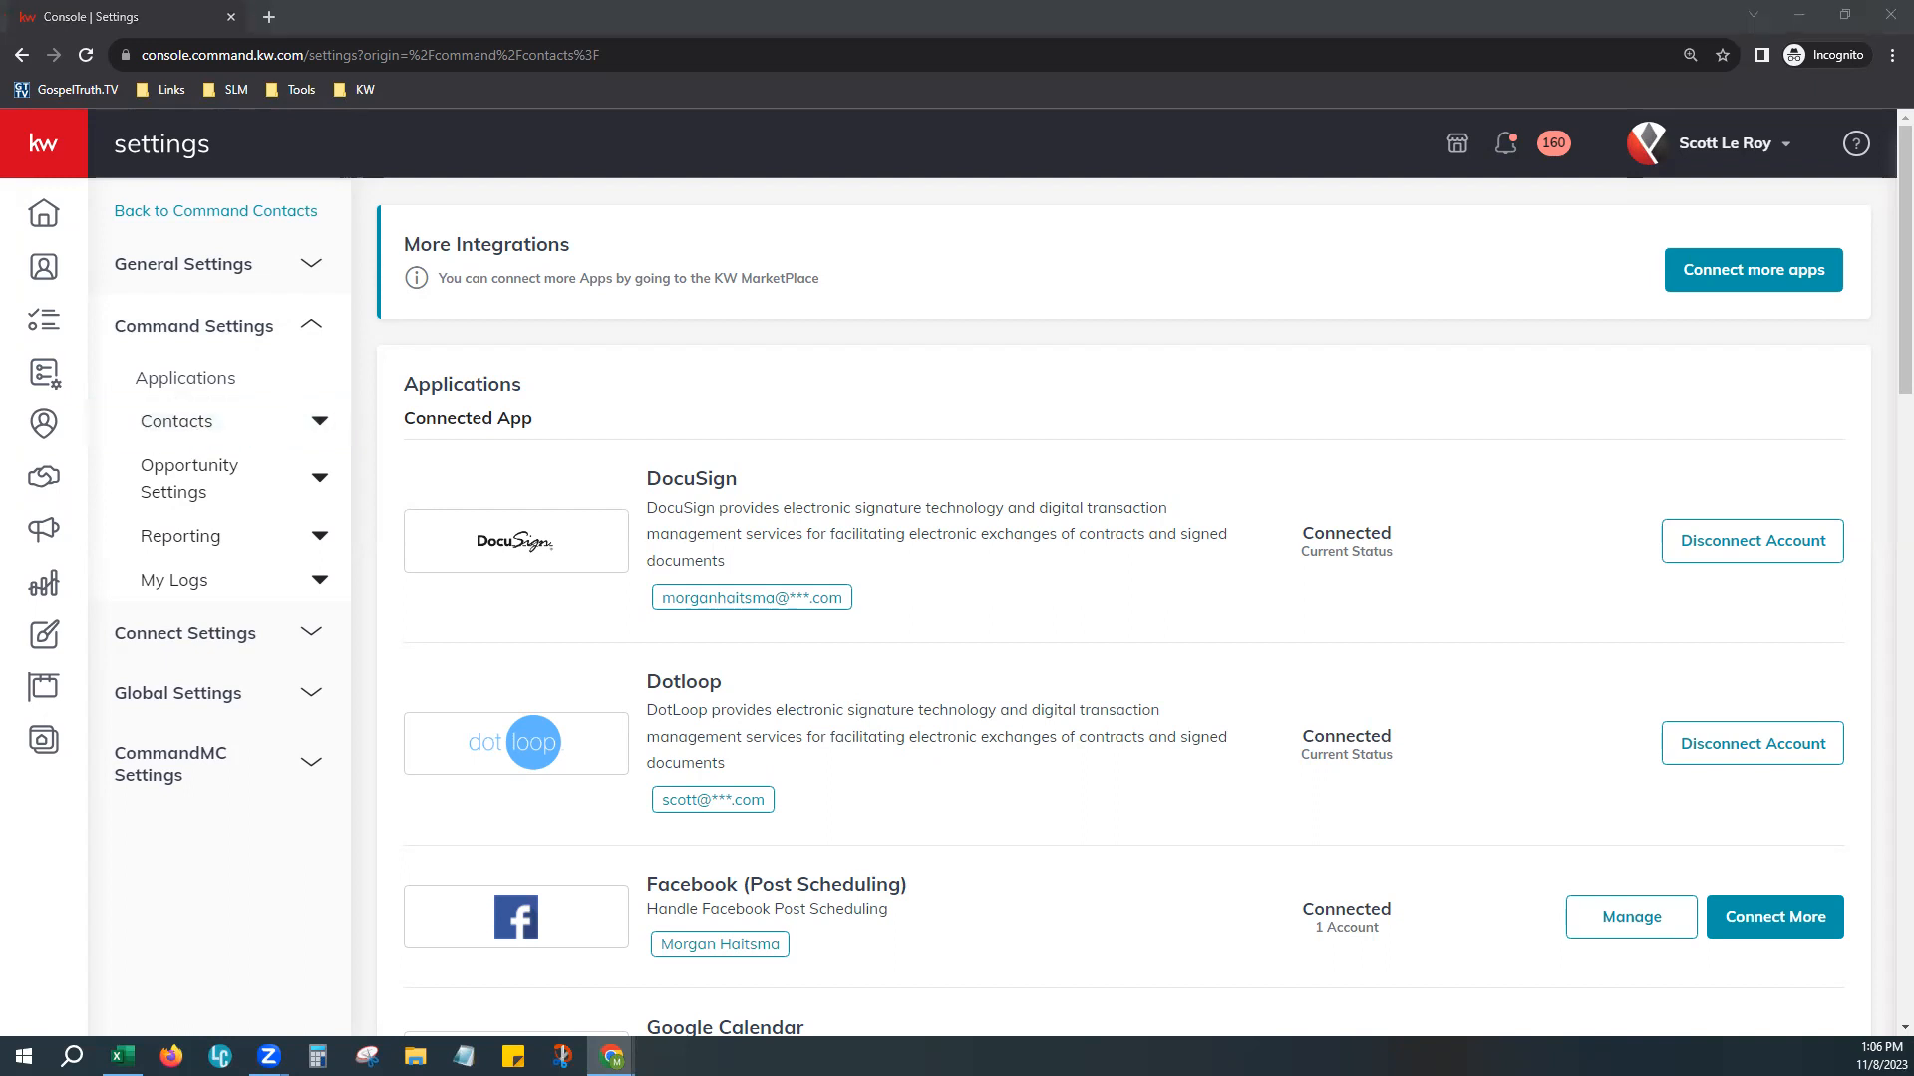
left_click(227, 428)
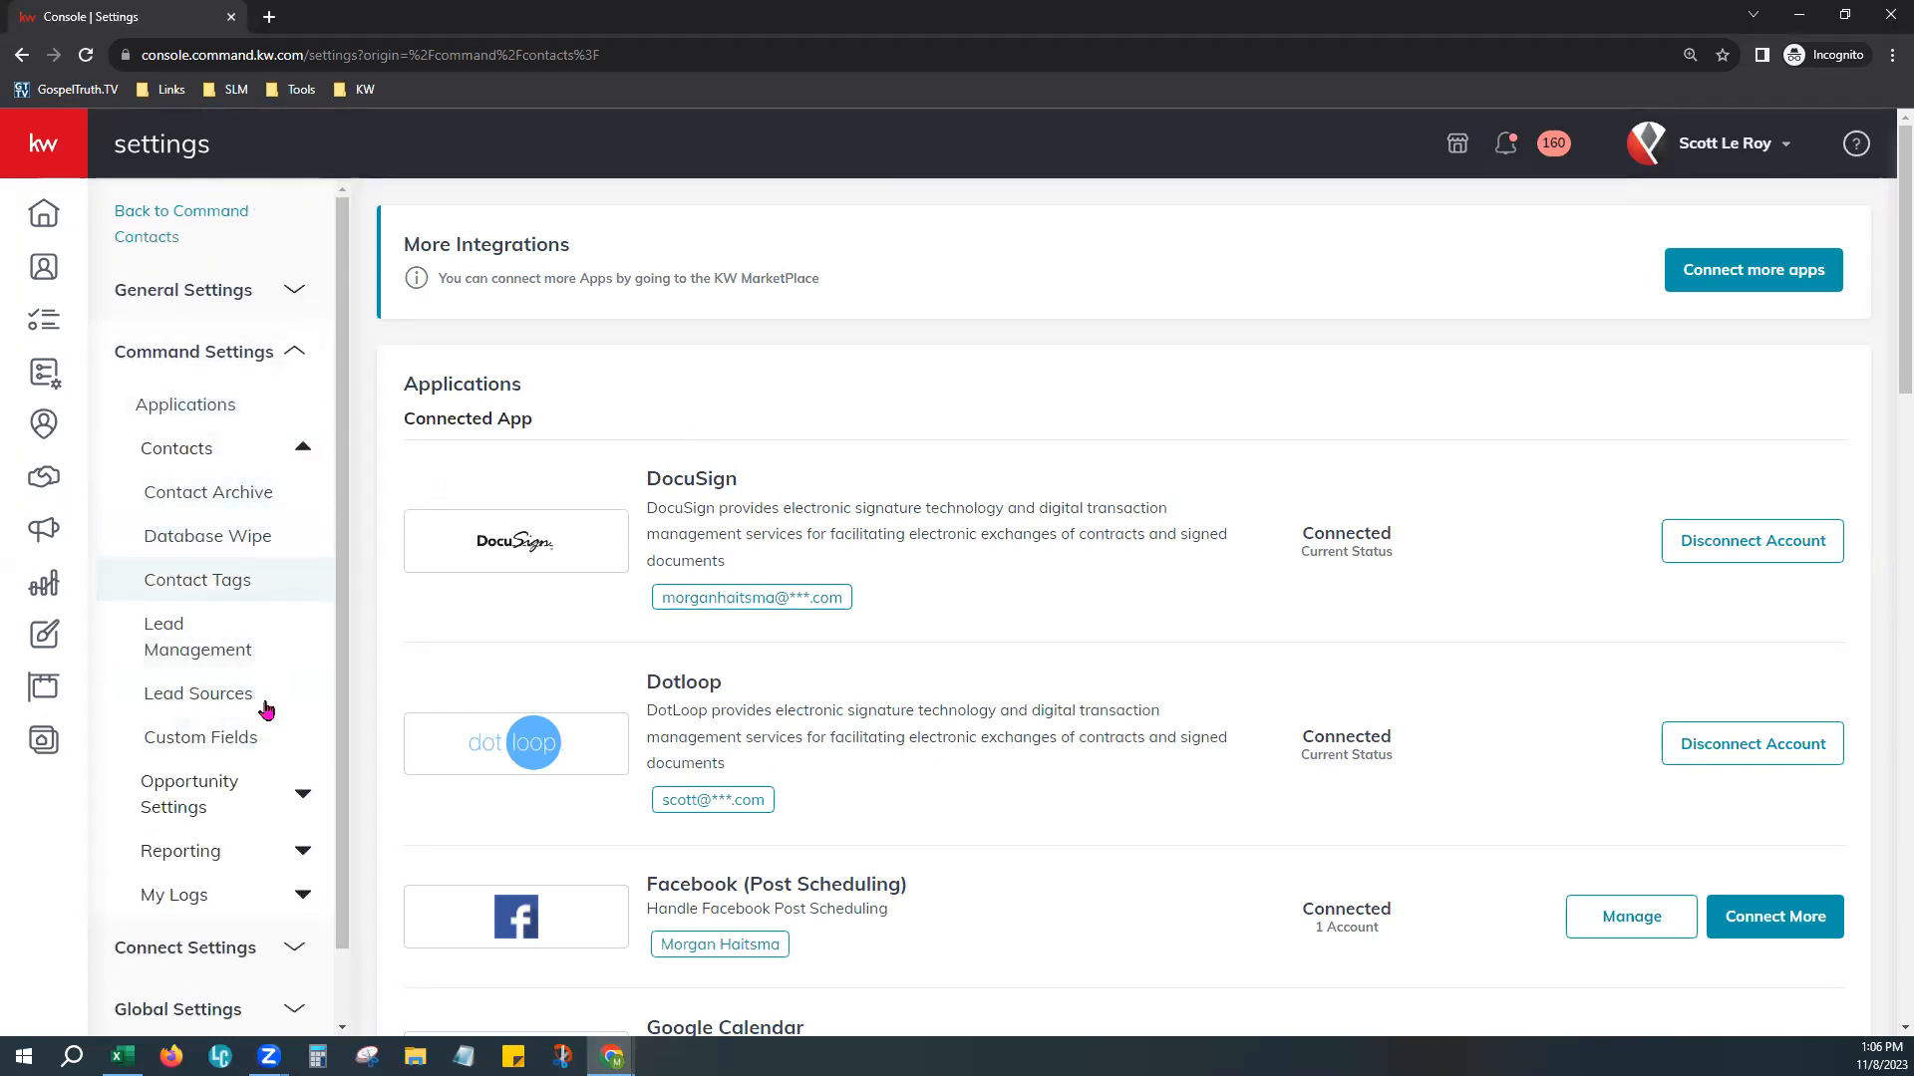
left_click(284, 483)
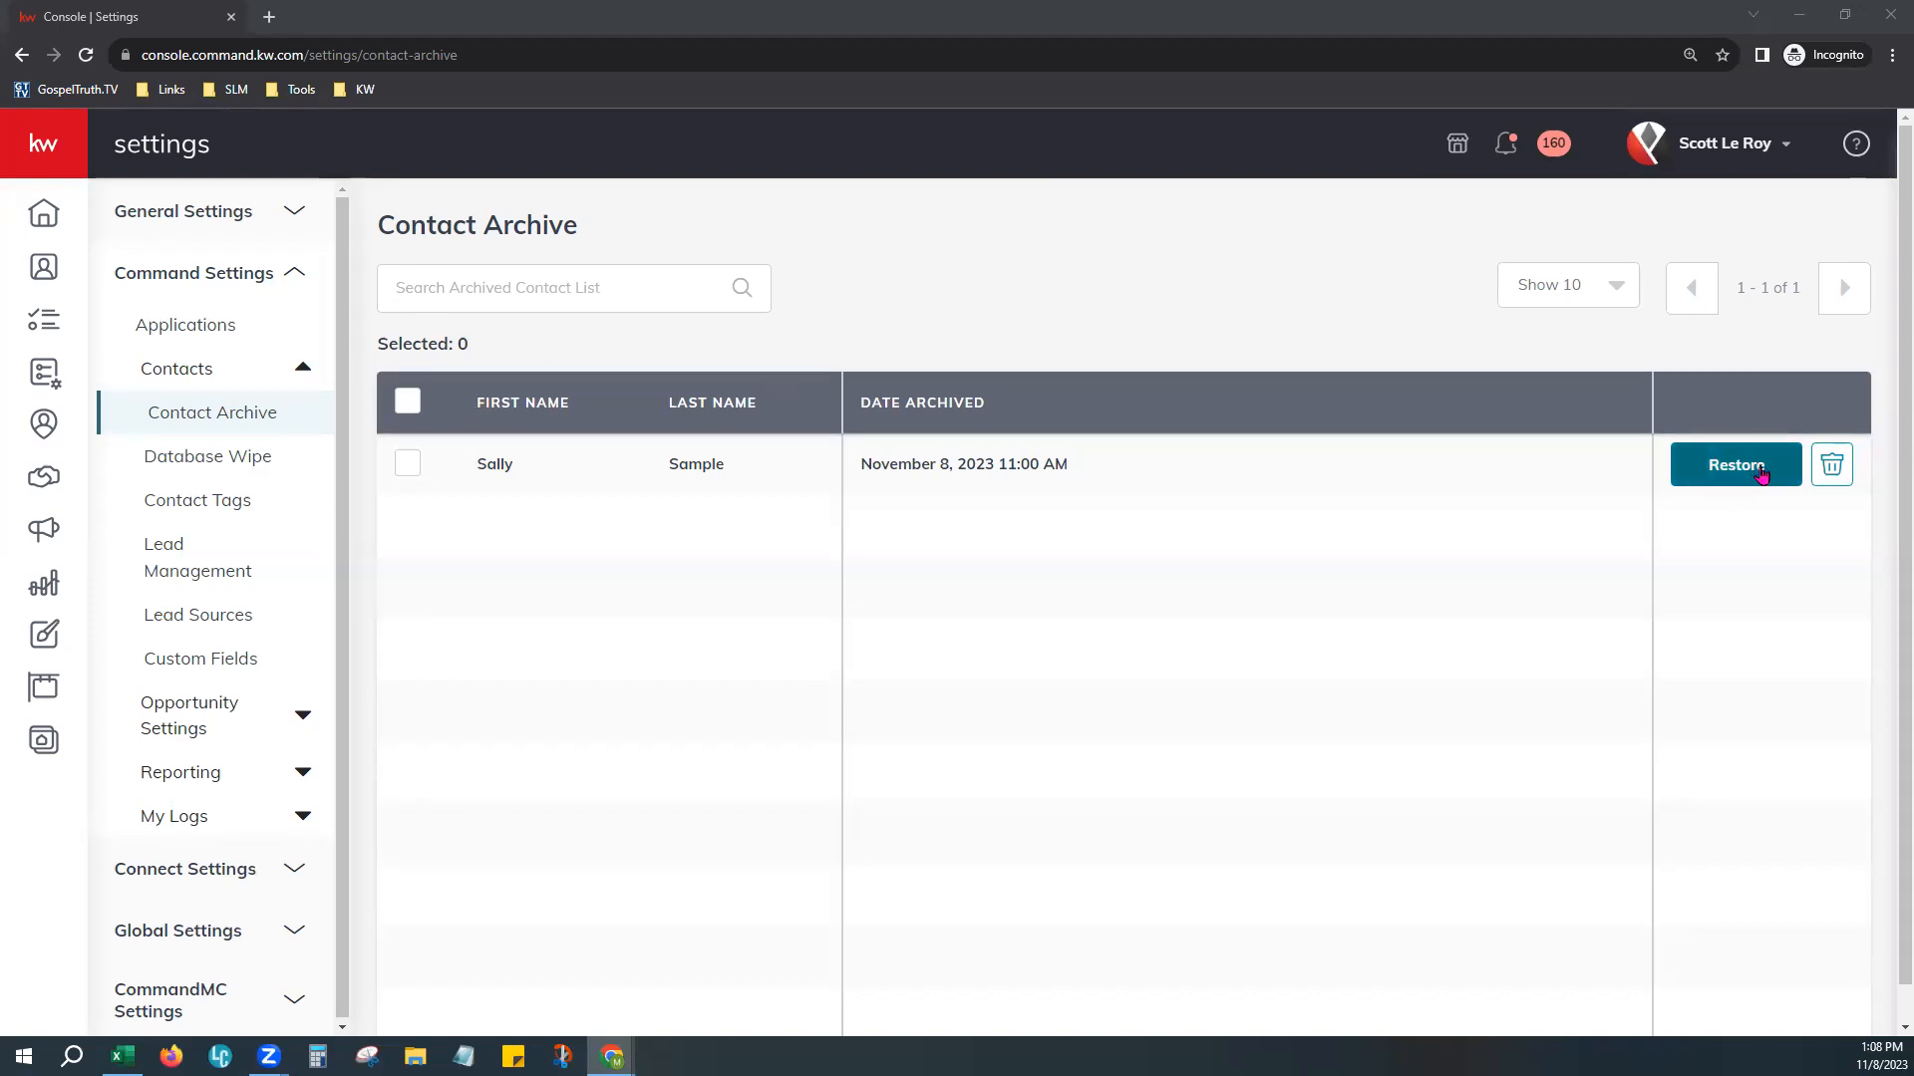
left_click(1617, 292)
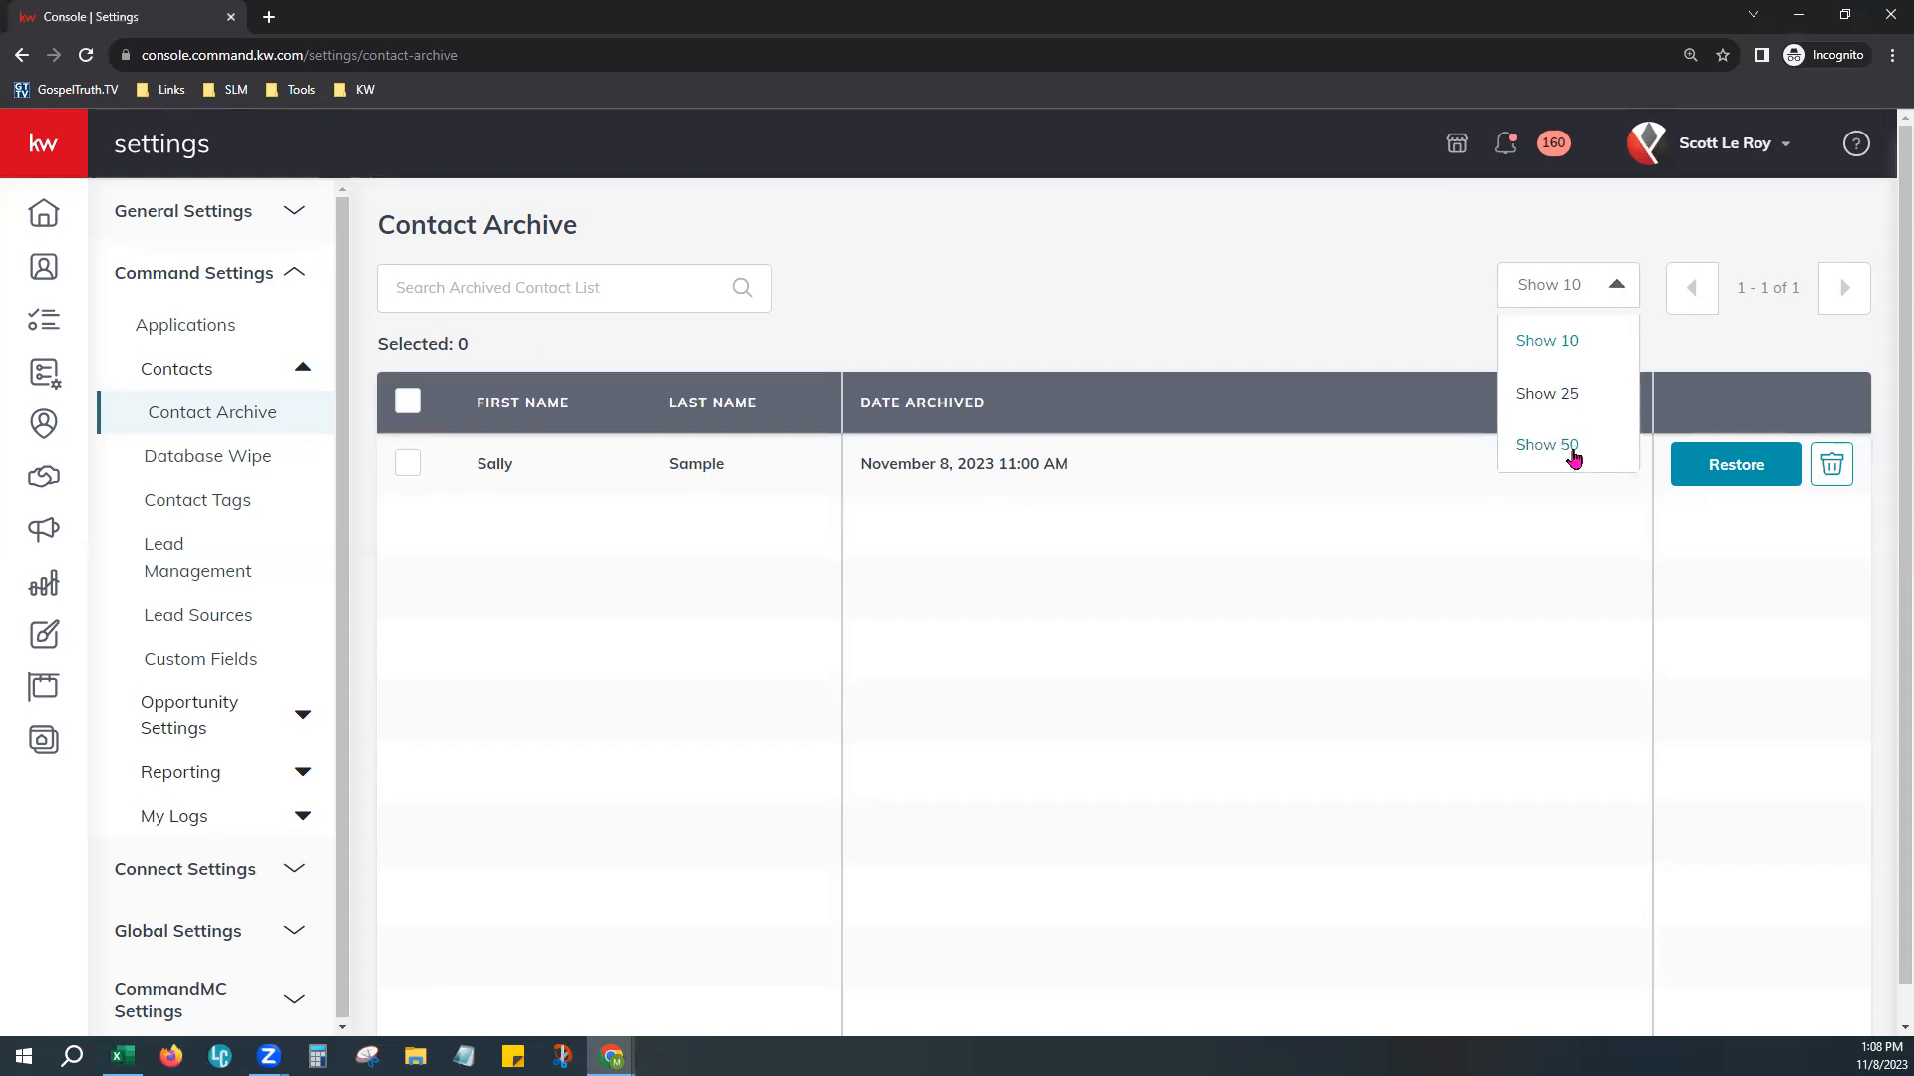
left_click(1573, 457)
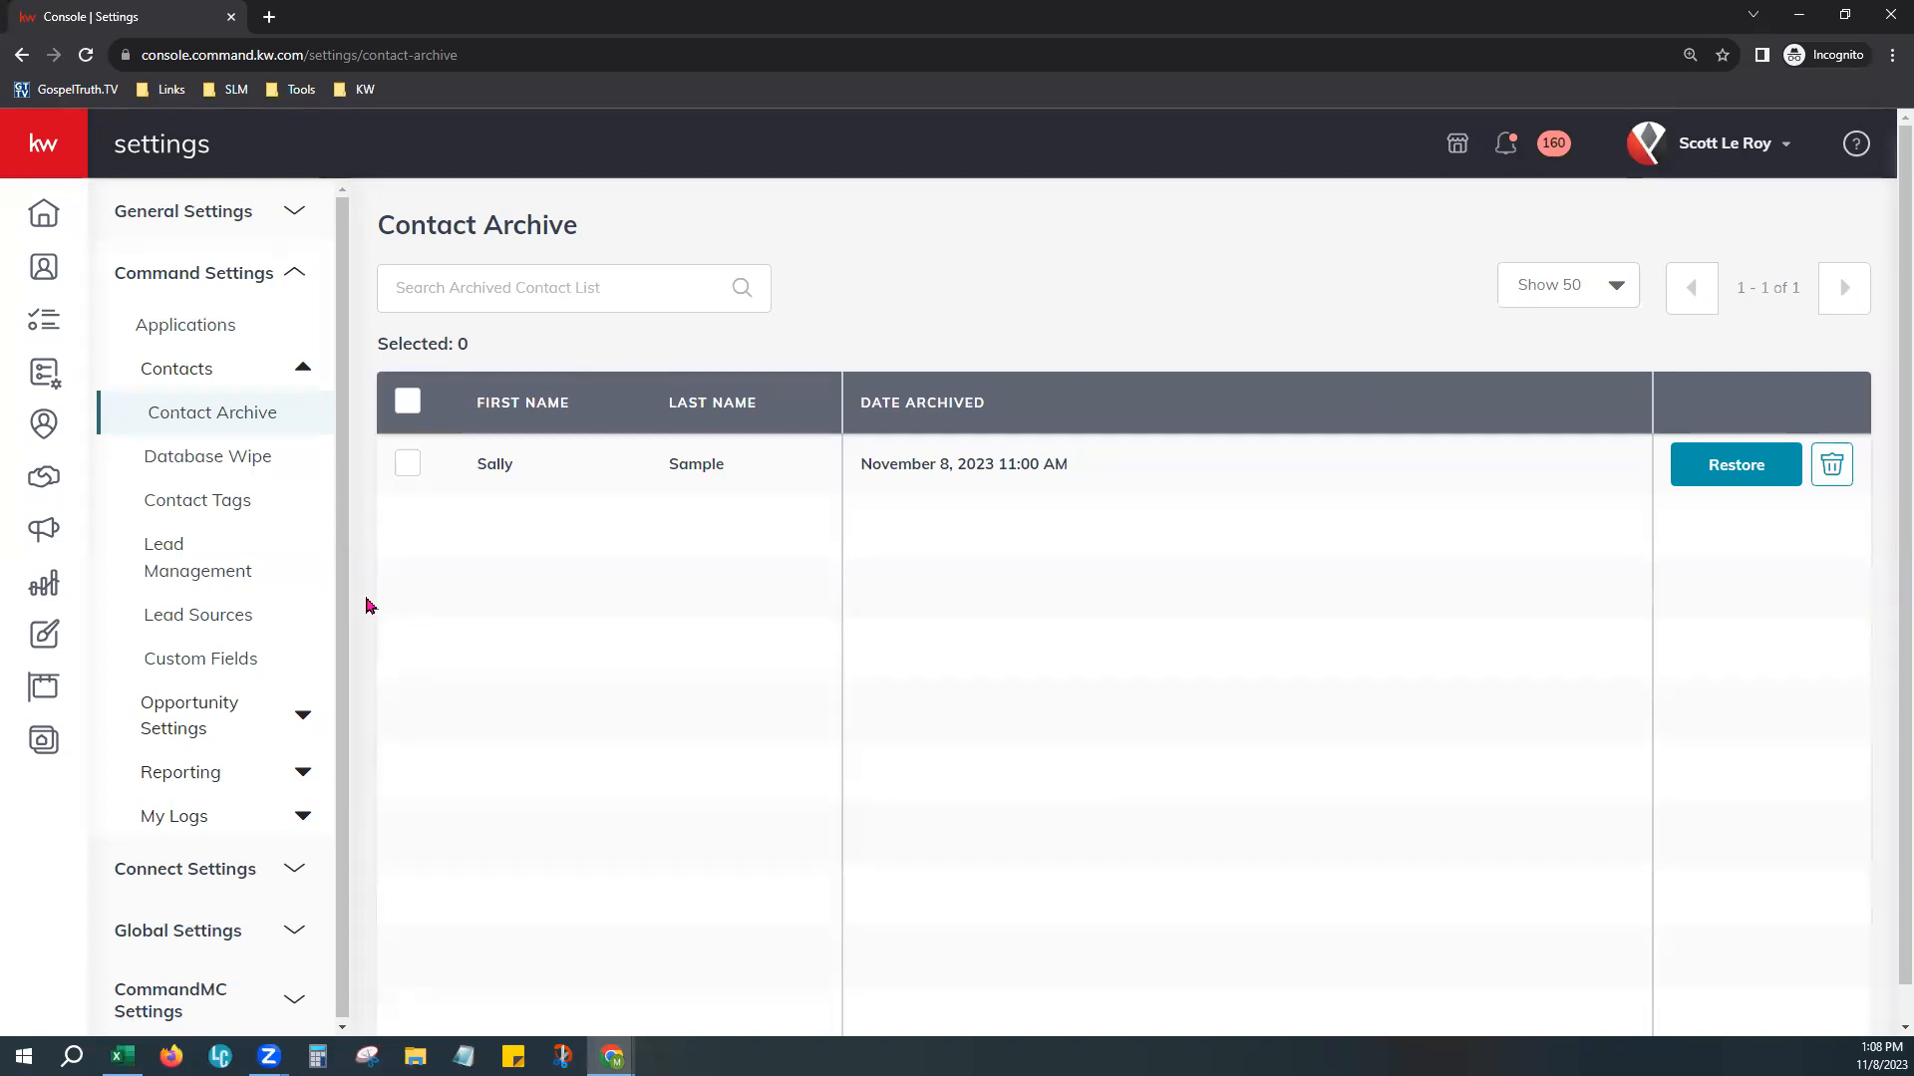
Step: Open the Database Wipe settings and review the options for archiving all contacts and deleting all archived contacts
left_click(260, 483)
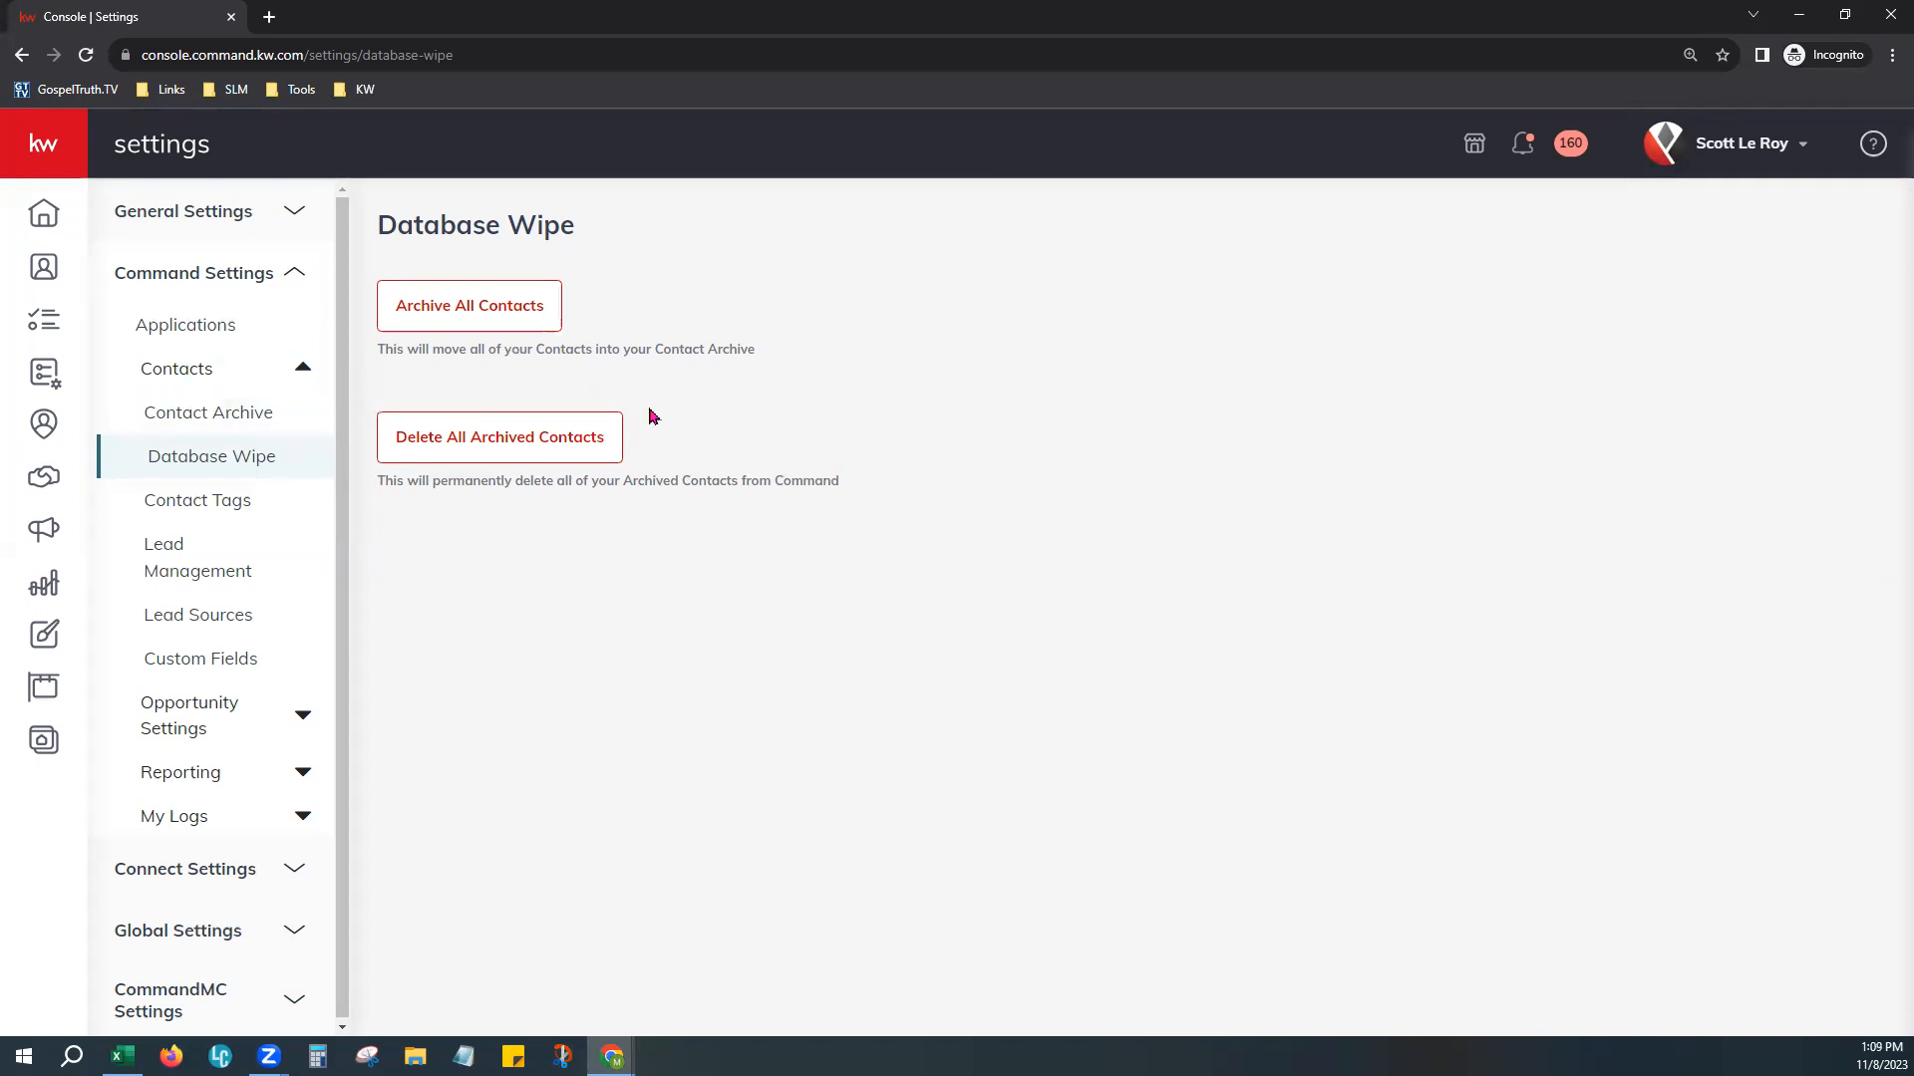
double_click(444, 480)
left_click(560, 535)
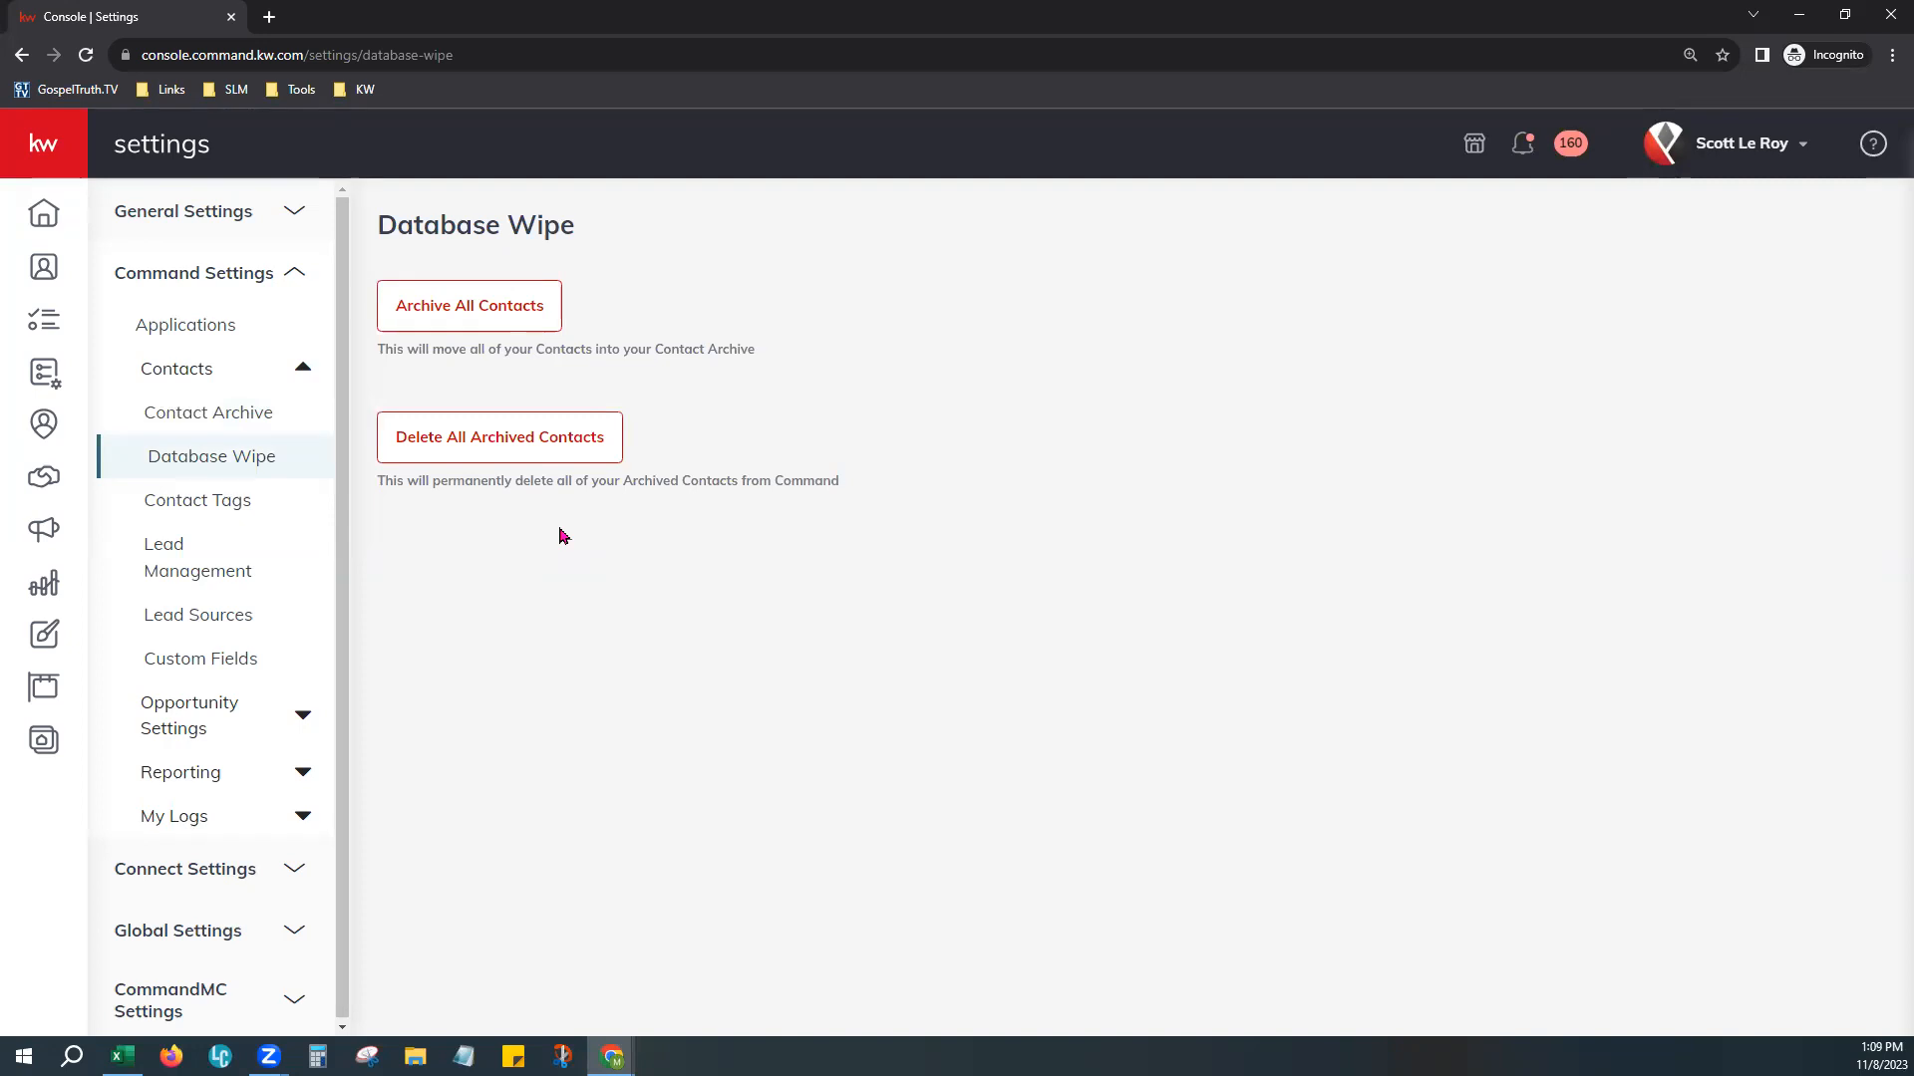
left_click(466, 317)
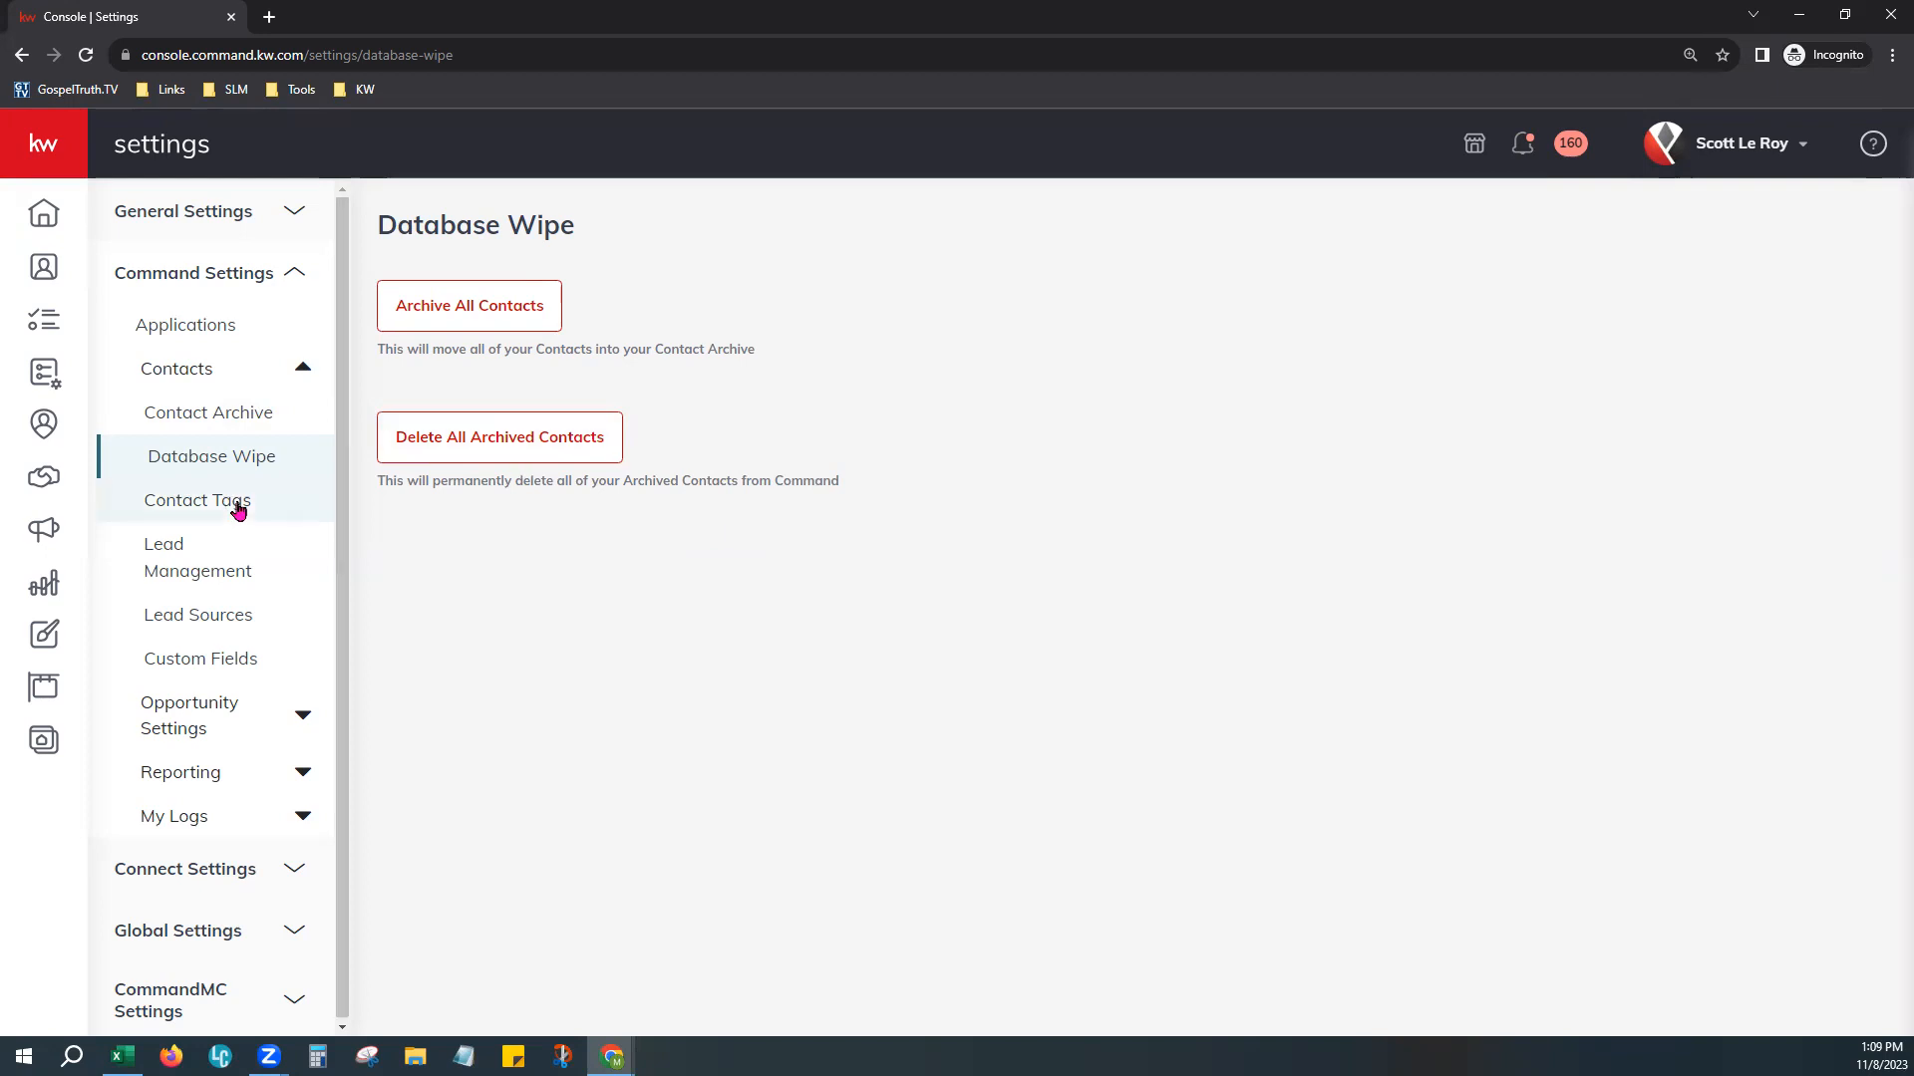
Step: Open the Contact Tags settings, reverse the sort by creator and show 100 tags per page
left_click(244, 504)
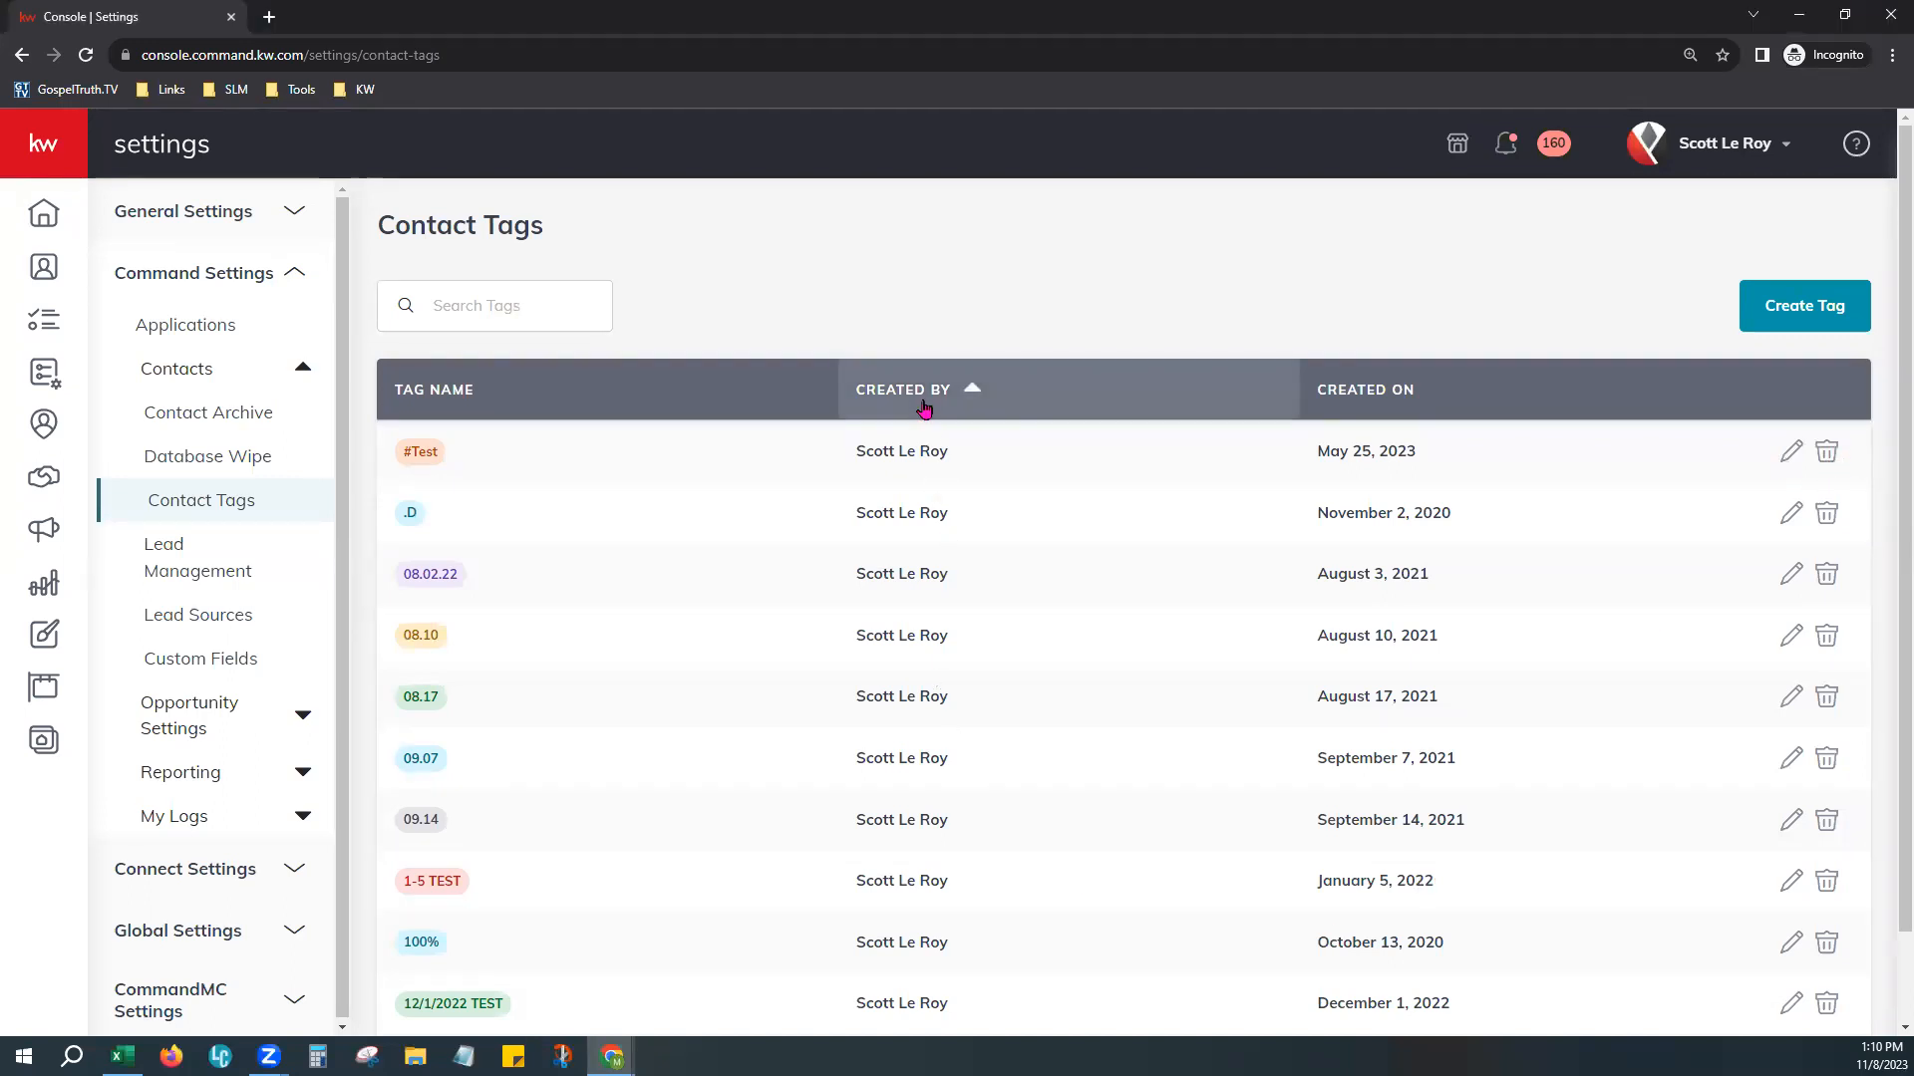
left_click(924, 409)
scroll(959, 528, "down", 1)
left_click(1120, 975)
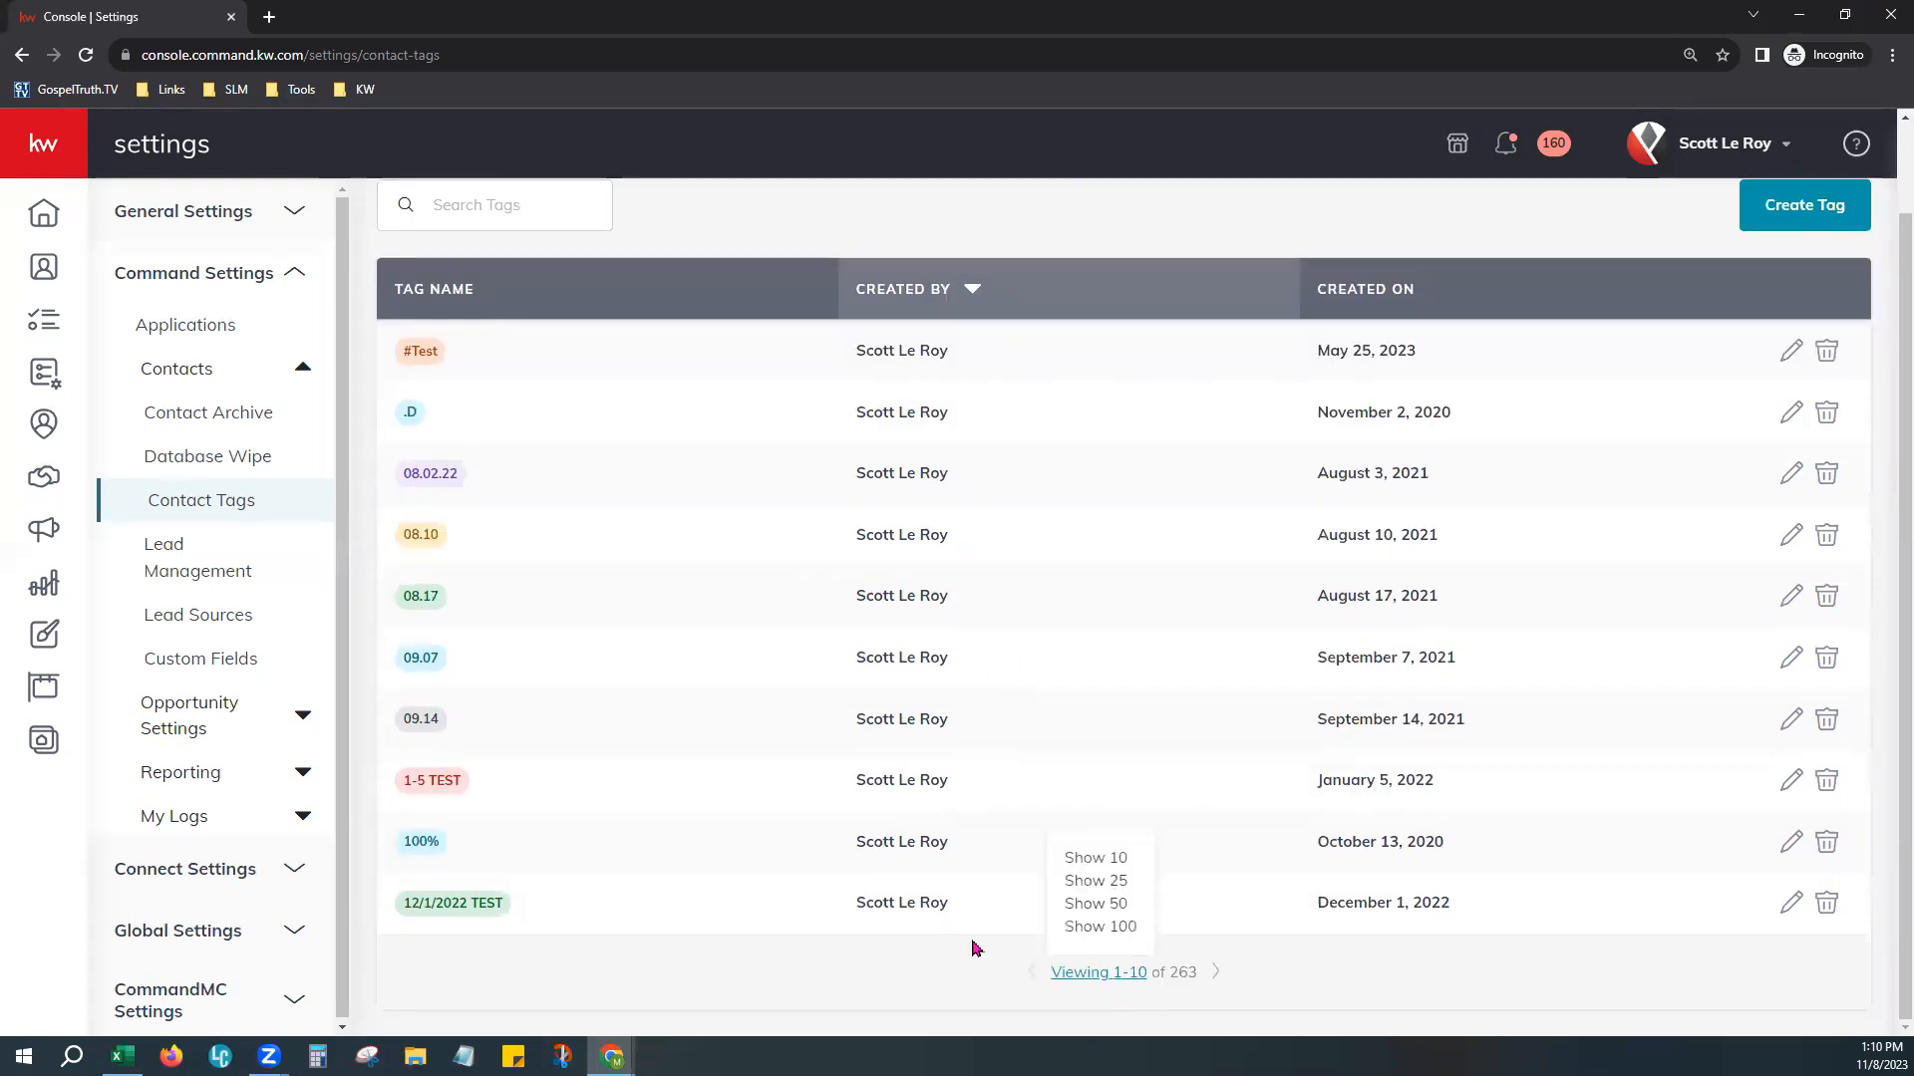
left_click(1098, 926)
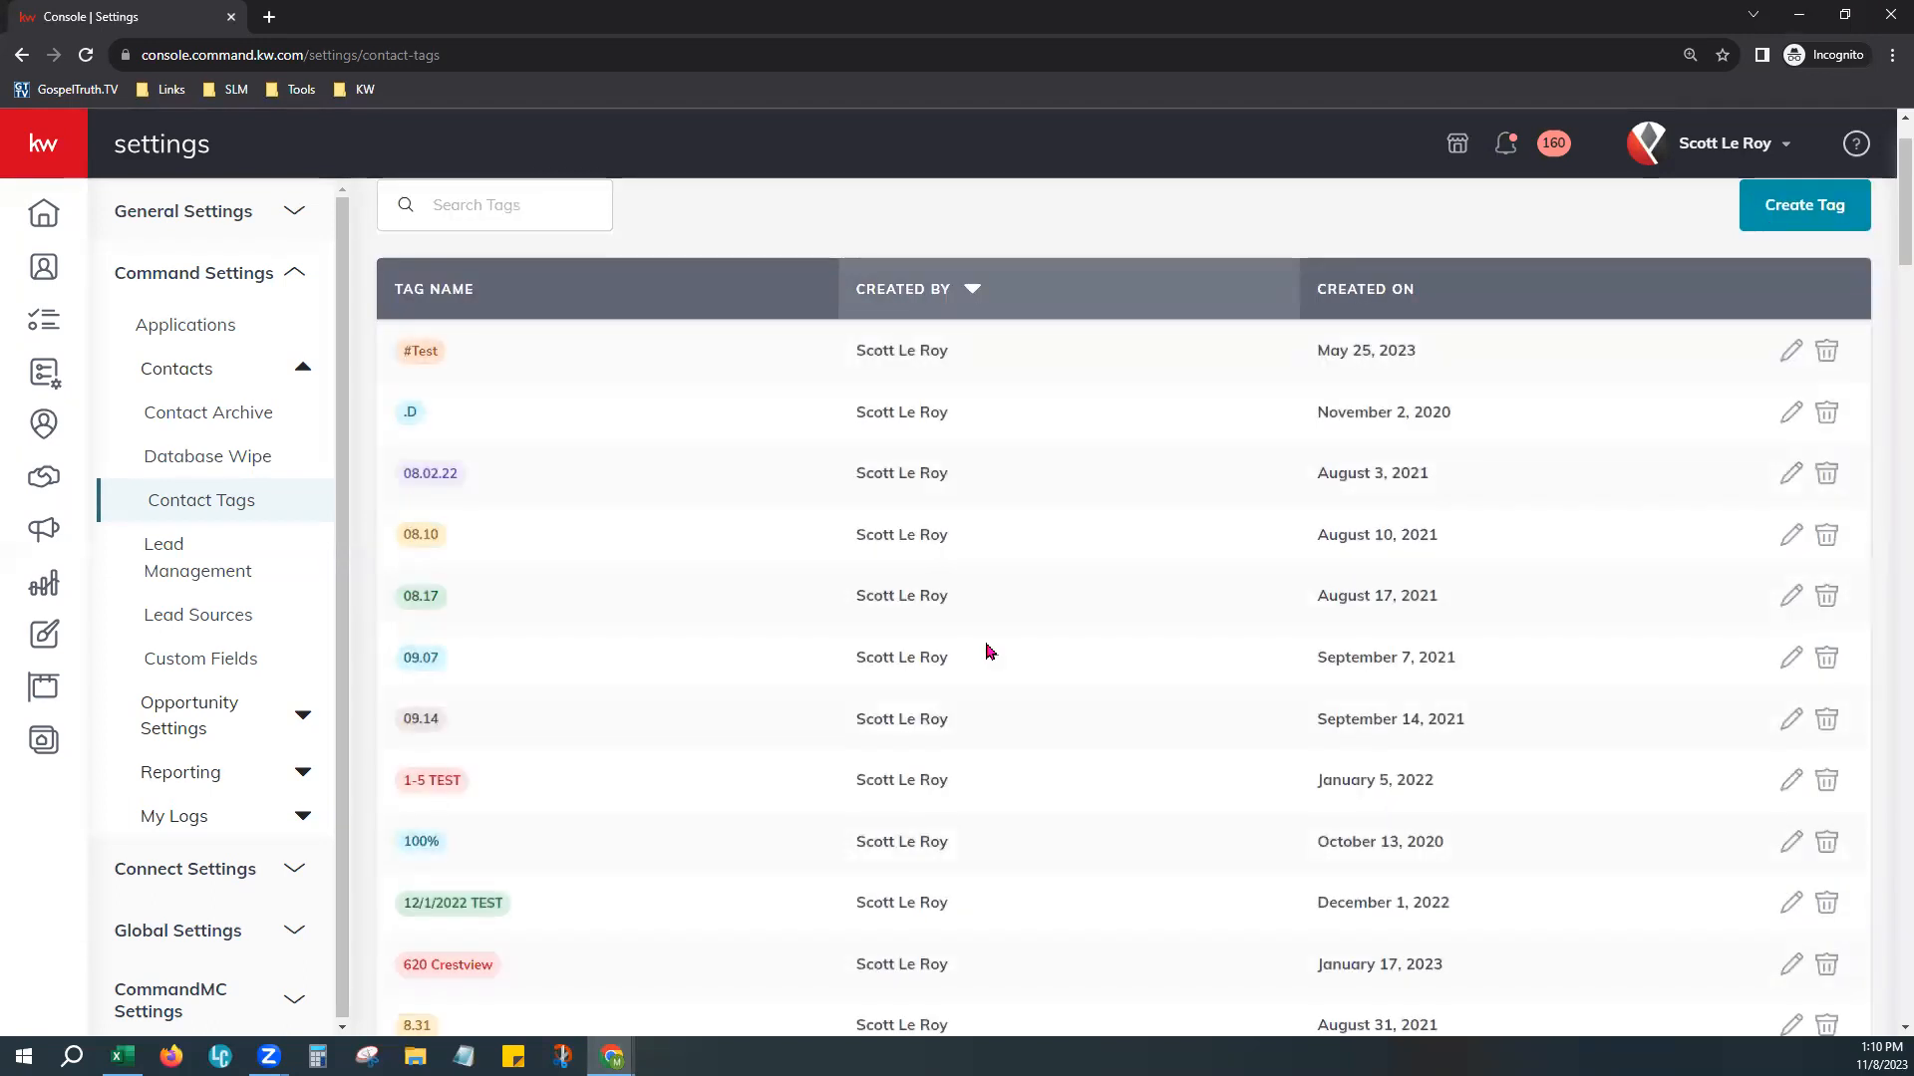
Step: Look through the contact tags for those created by System and check their edit and delete options
scroll(990, 652, "down", 10)
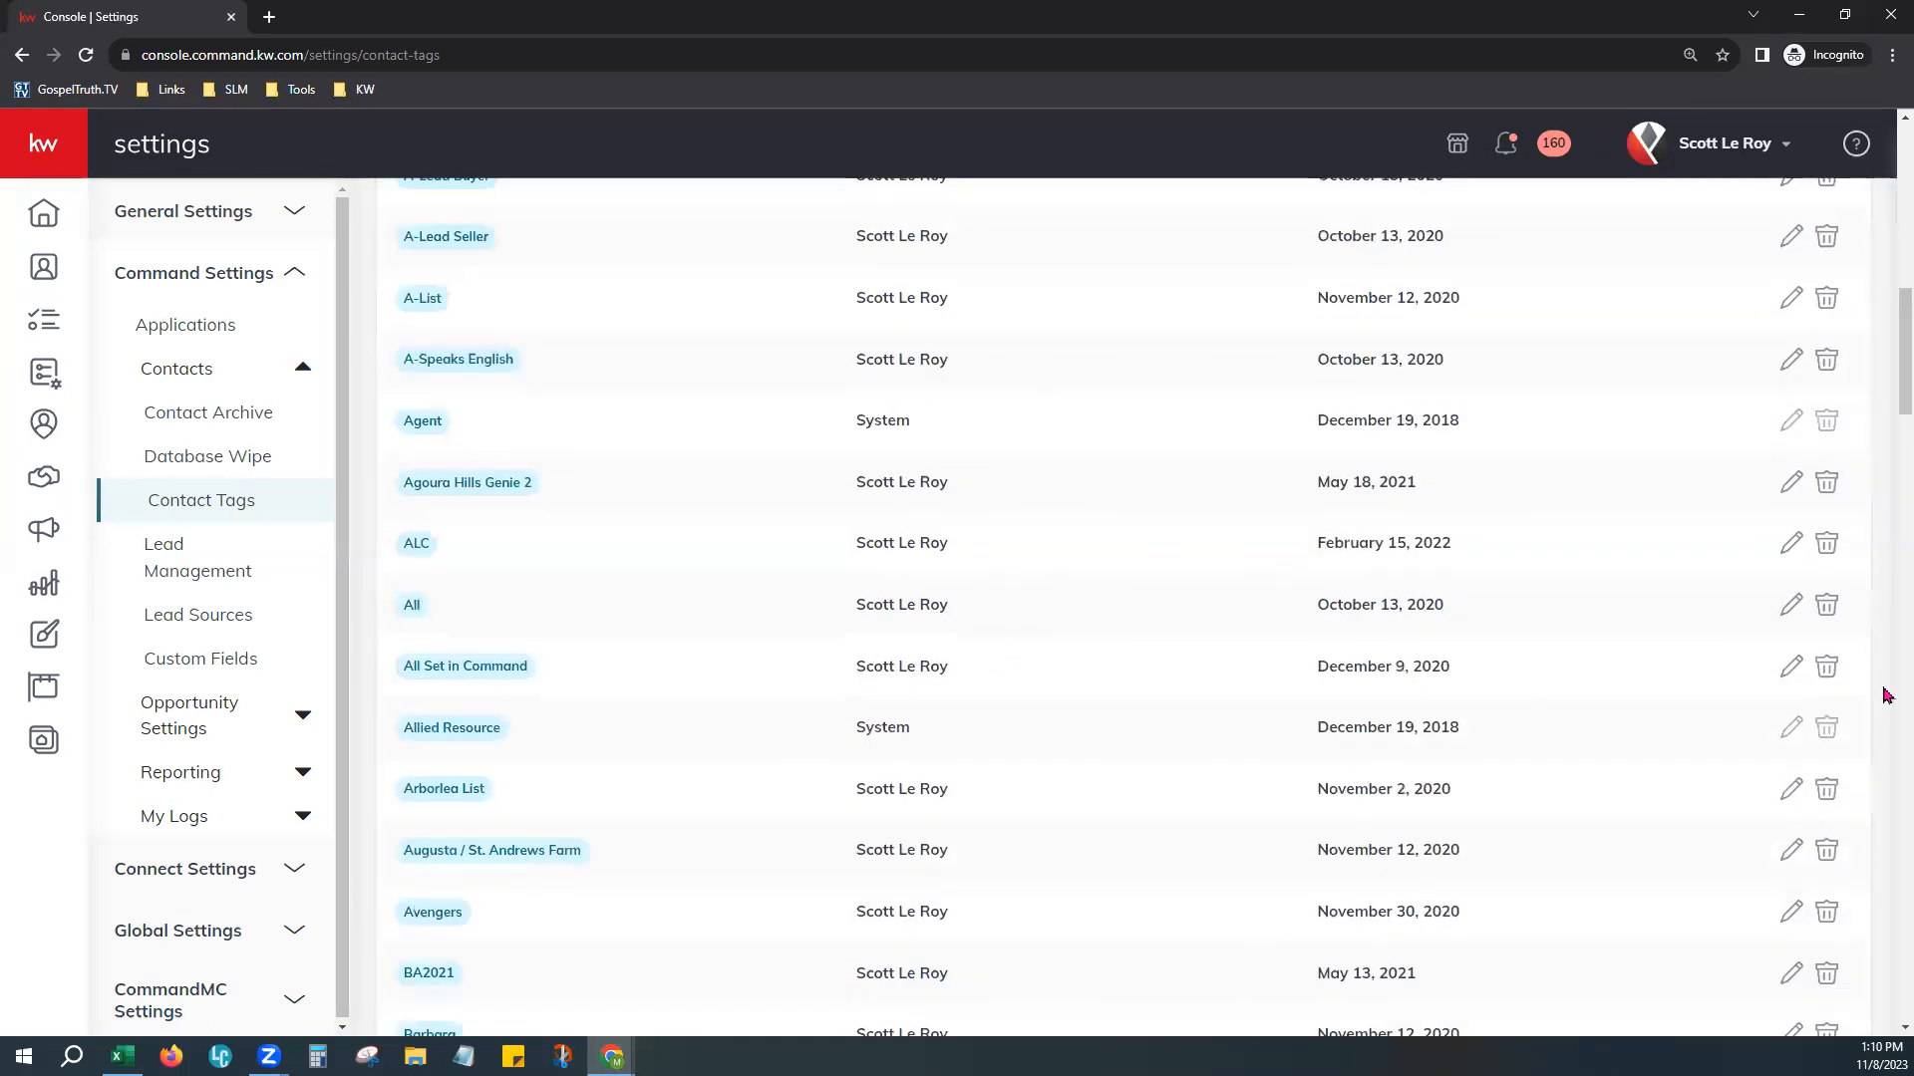
double_click(867, 734)
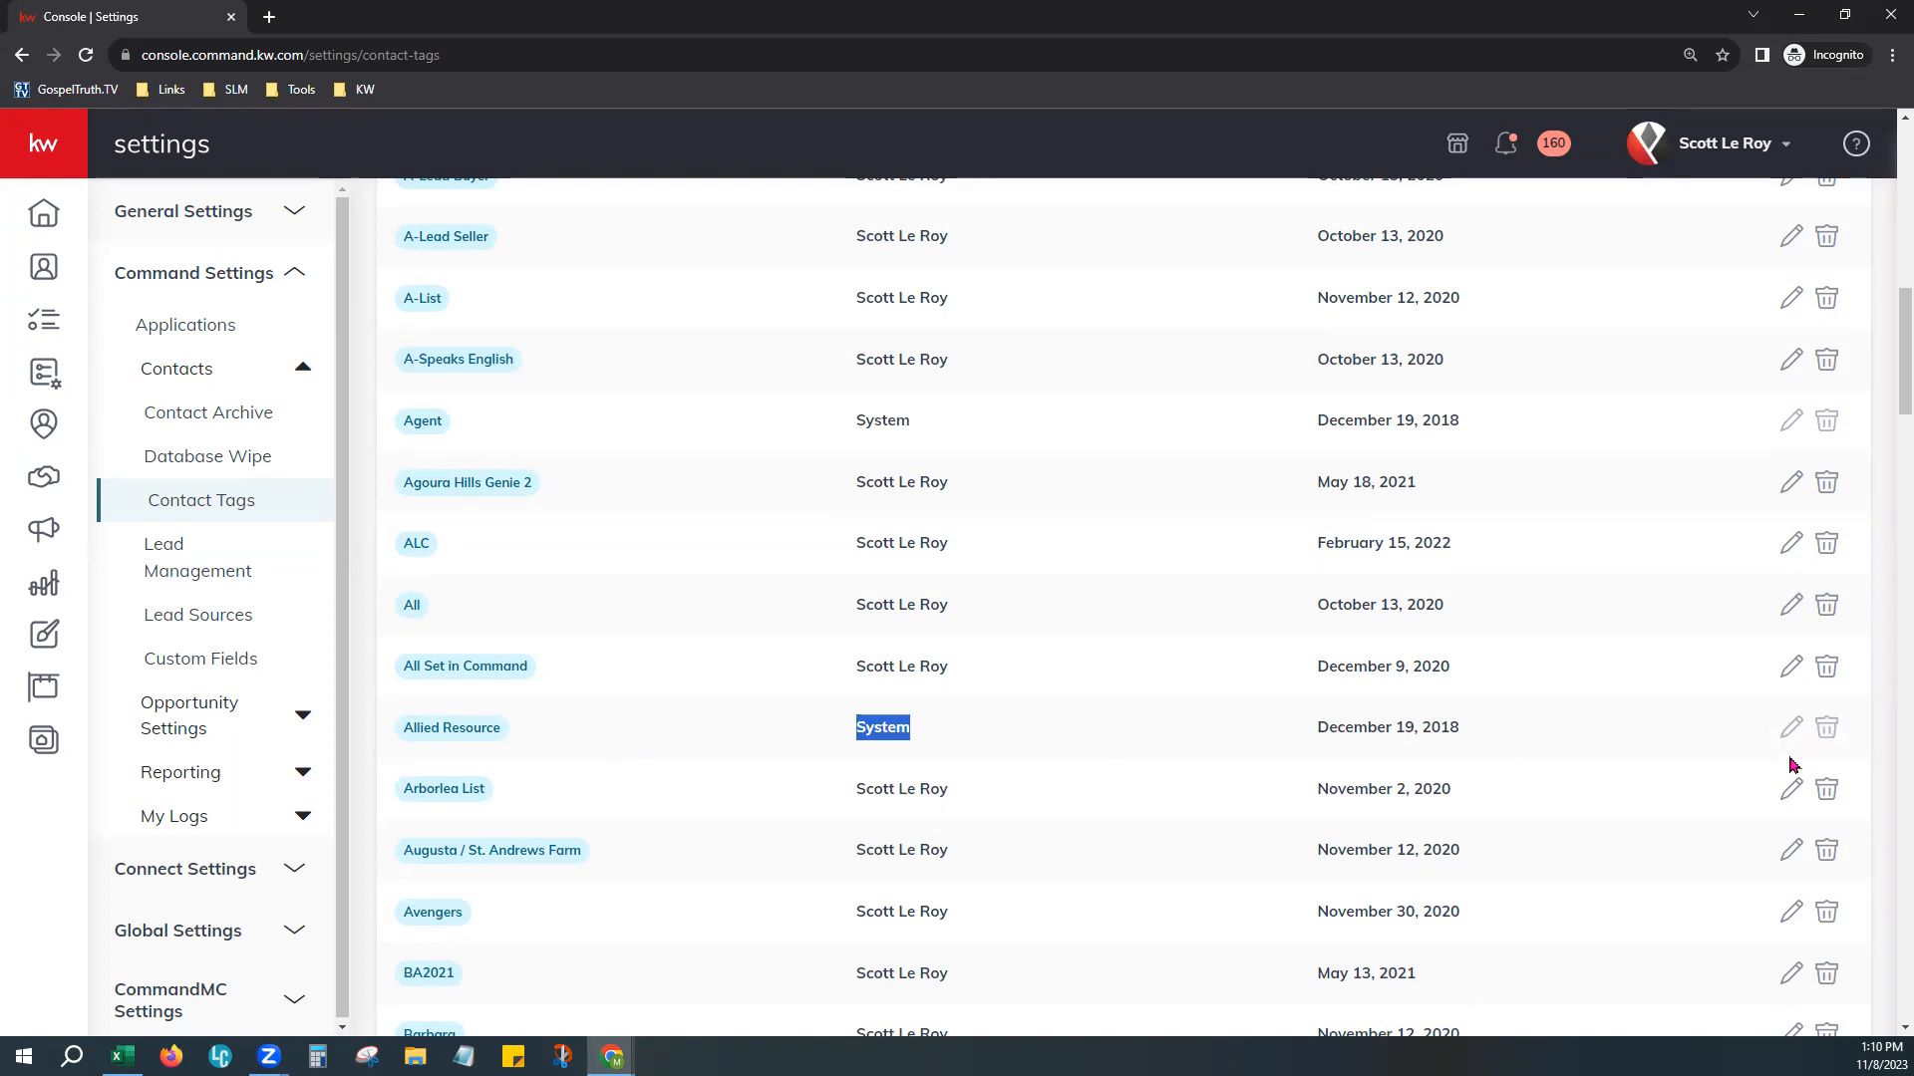
scroll(1123, 773, "up", 10)
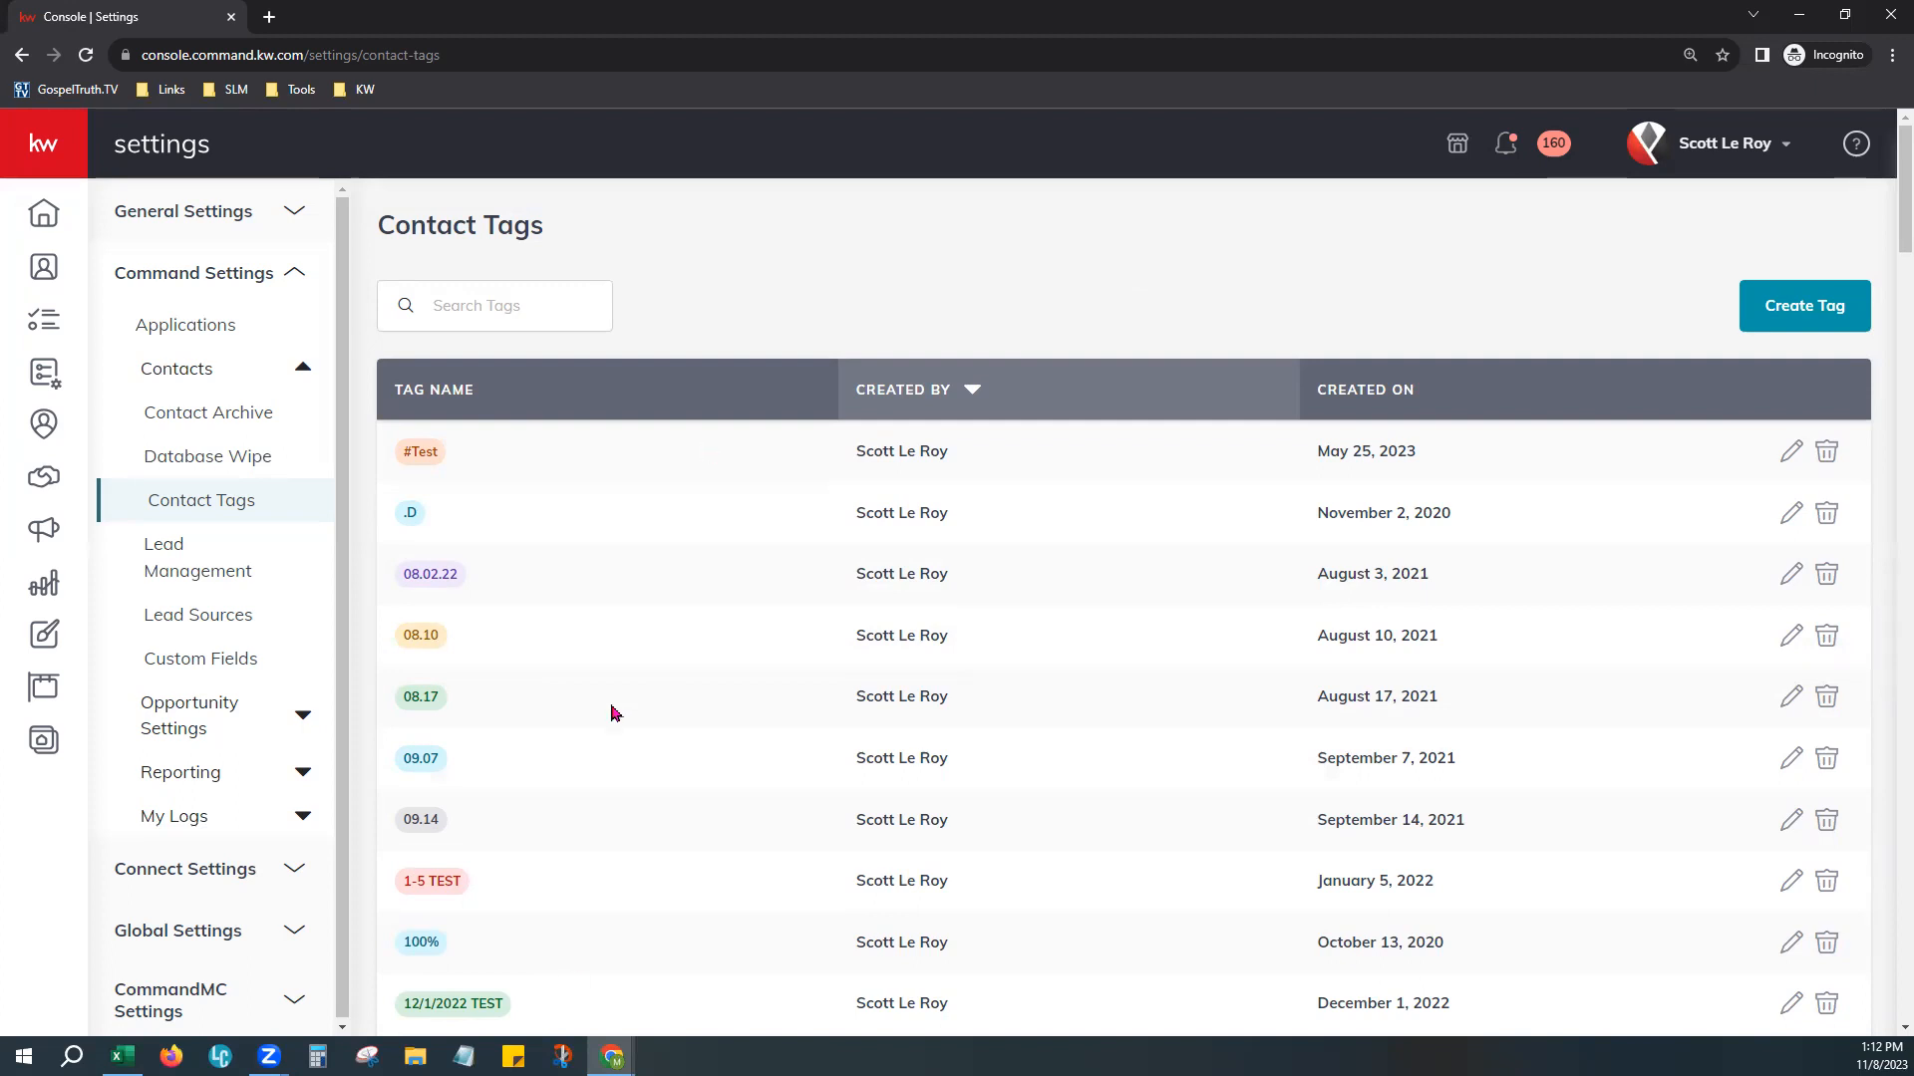
Step: Open the Lead Management settings and read how lead rules auto-tag leads and assign them to SmartPlans
left_click(205, 570)
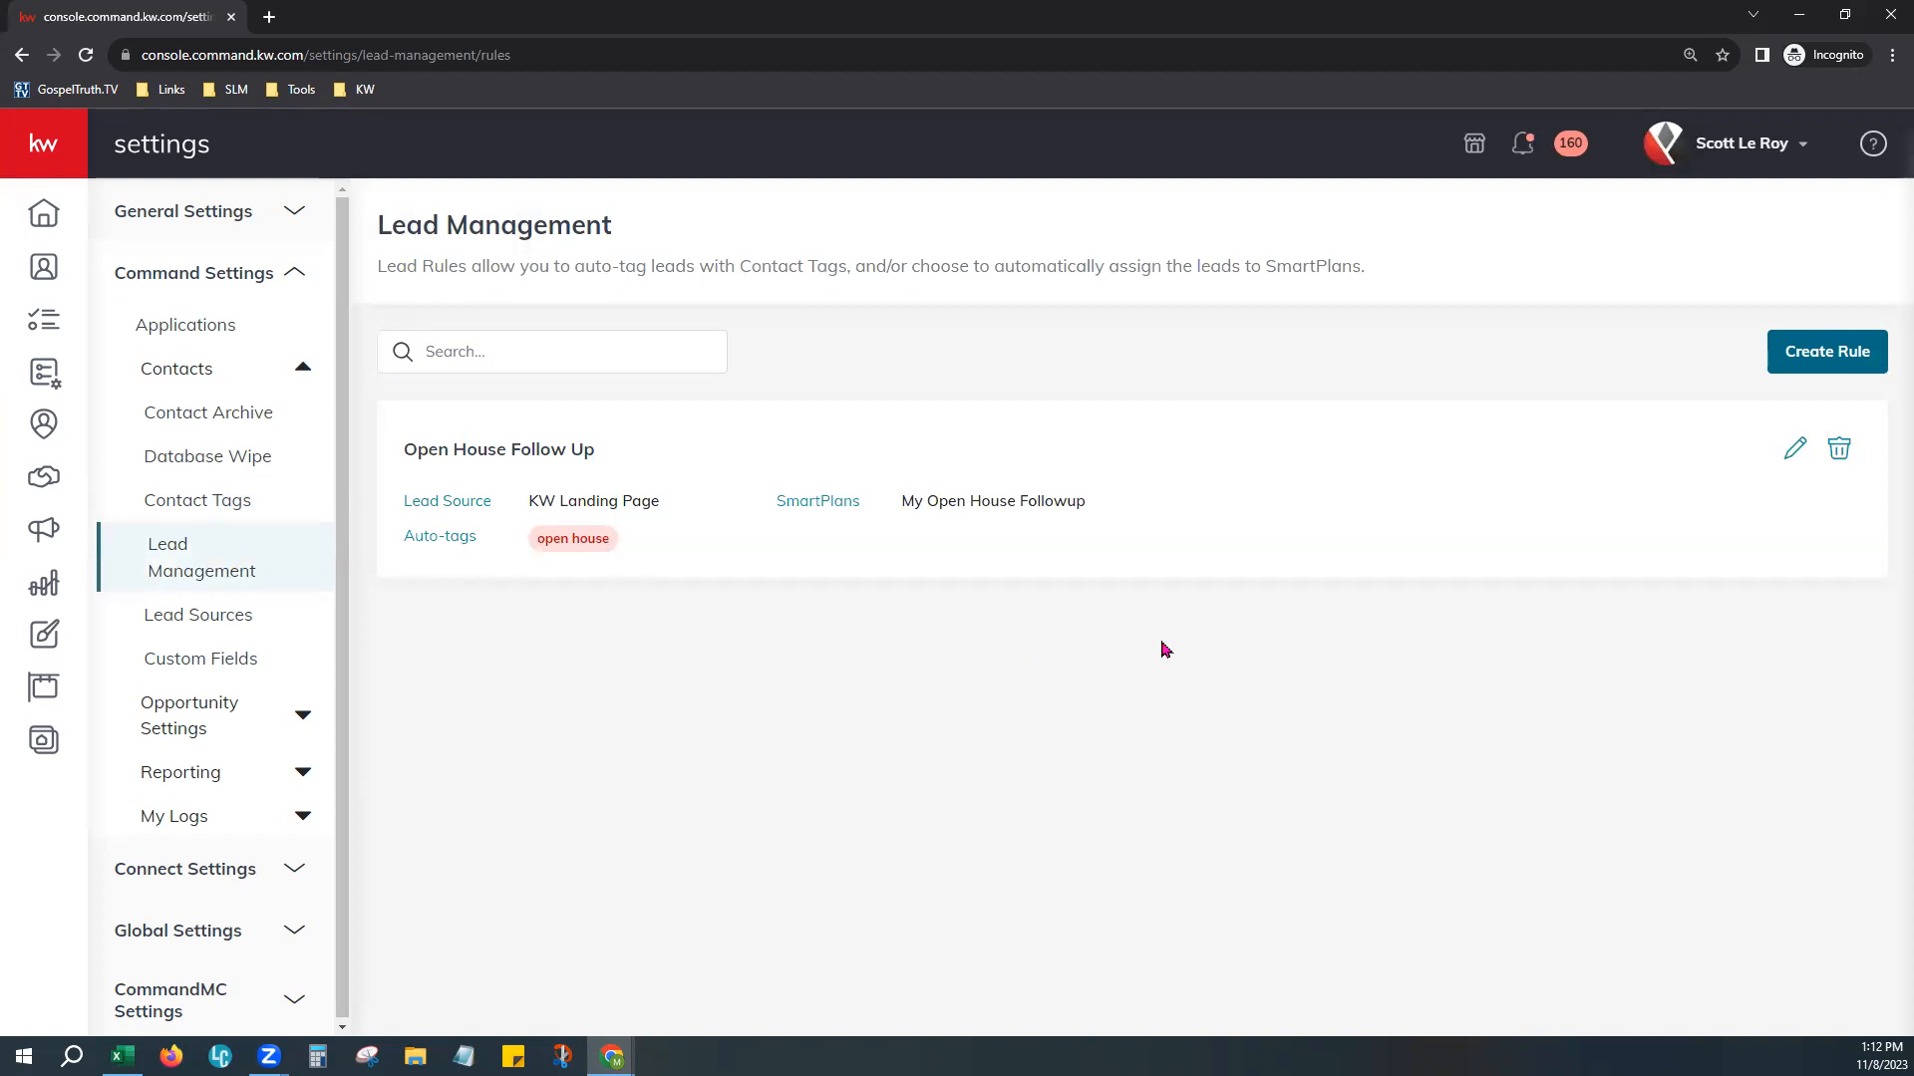
left_click_drag(380, 225, 633, 324)
left_click(903, 641)
left_click_drag(570, 263, 695, 296)
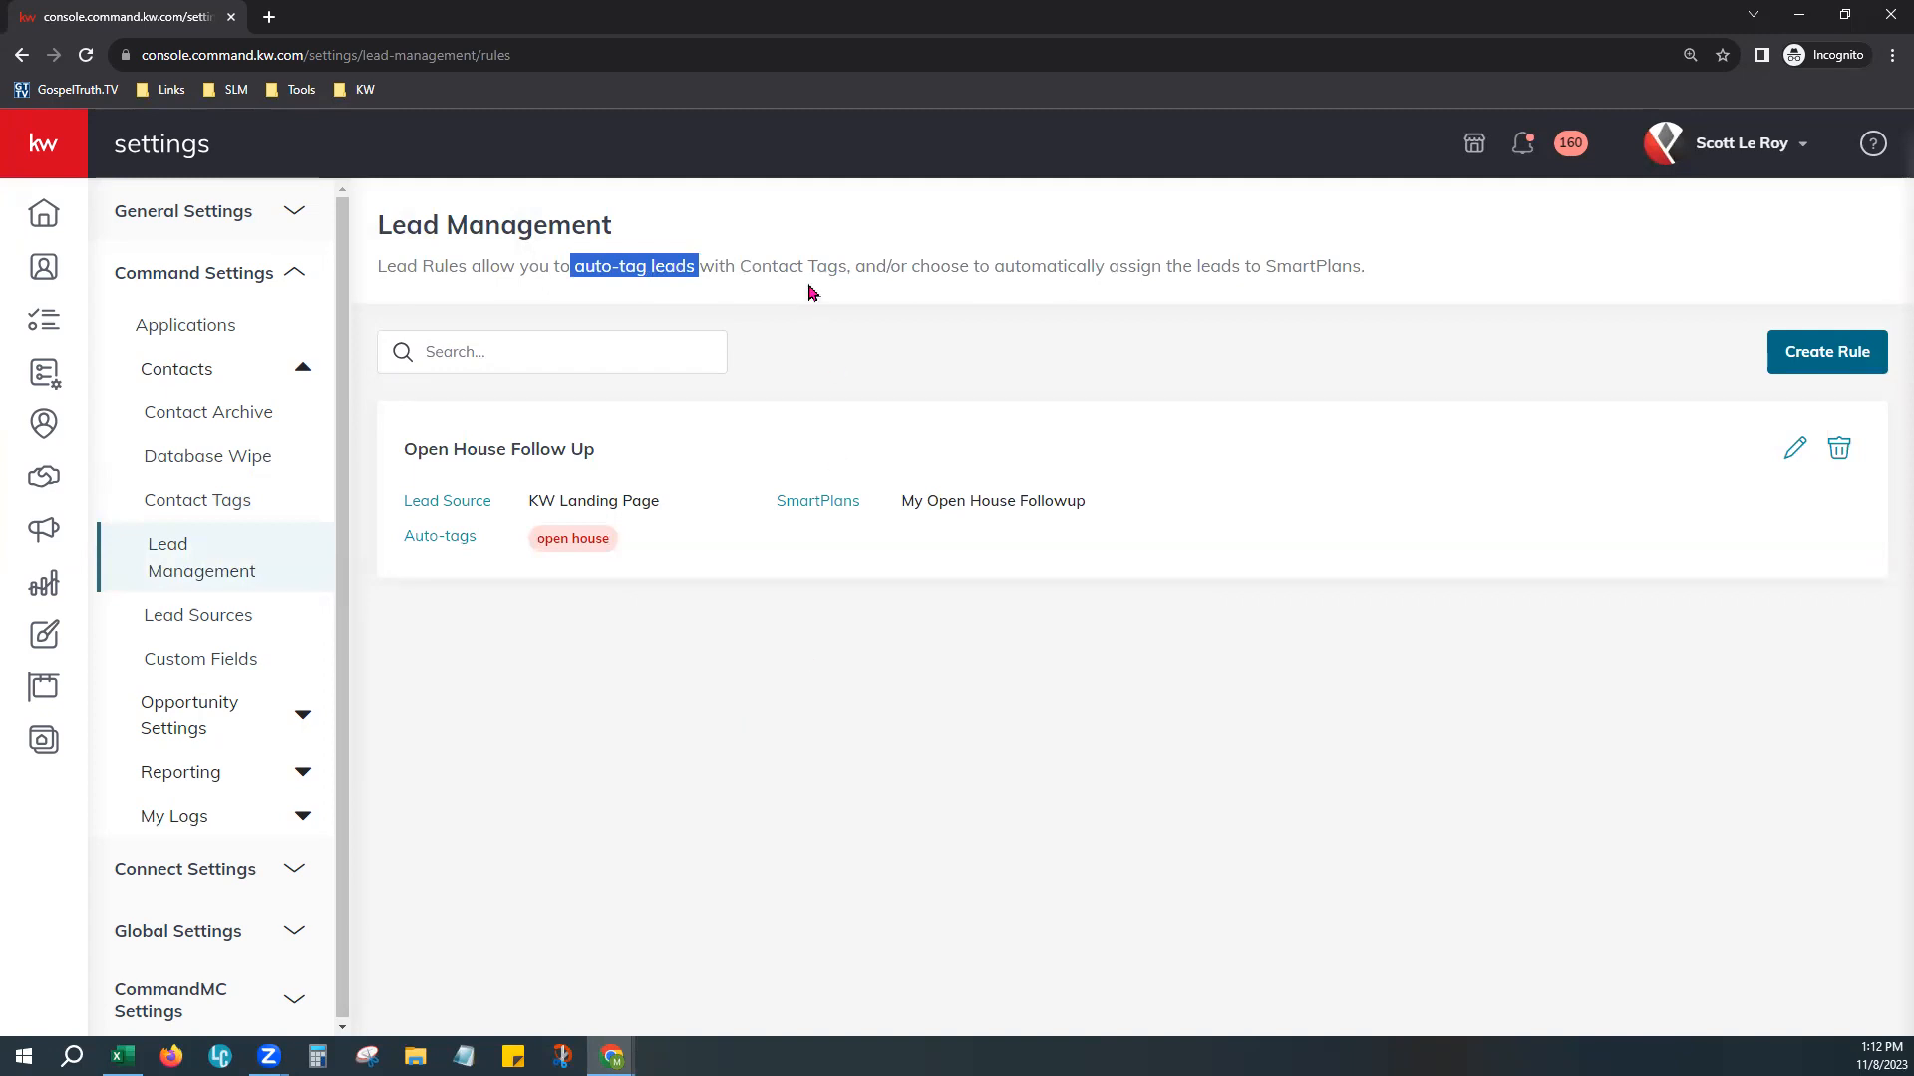
left_click_drag(929, 265, 1353, 271)
left_click(1016, 791)
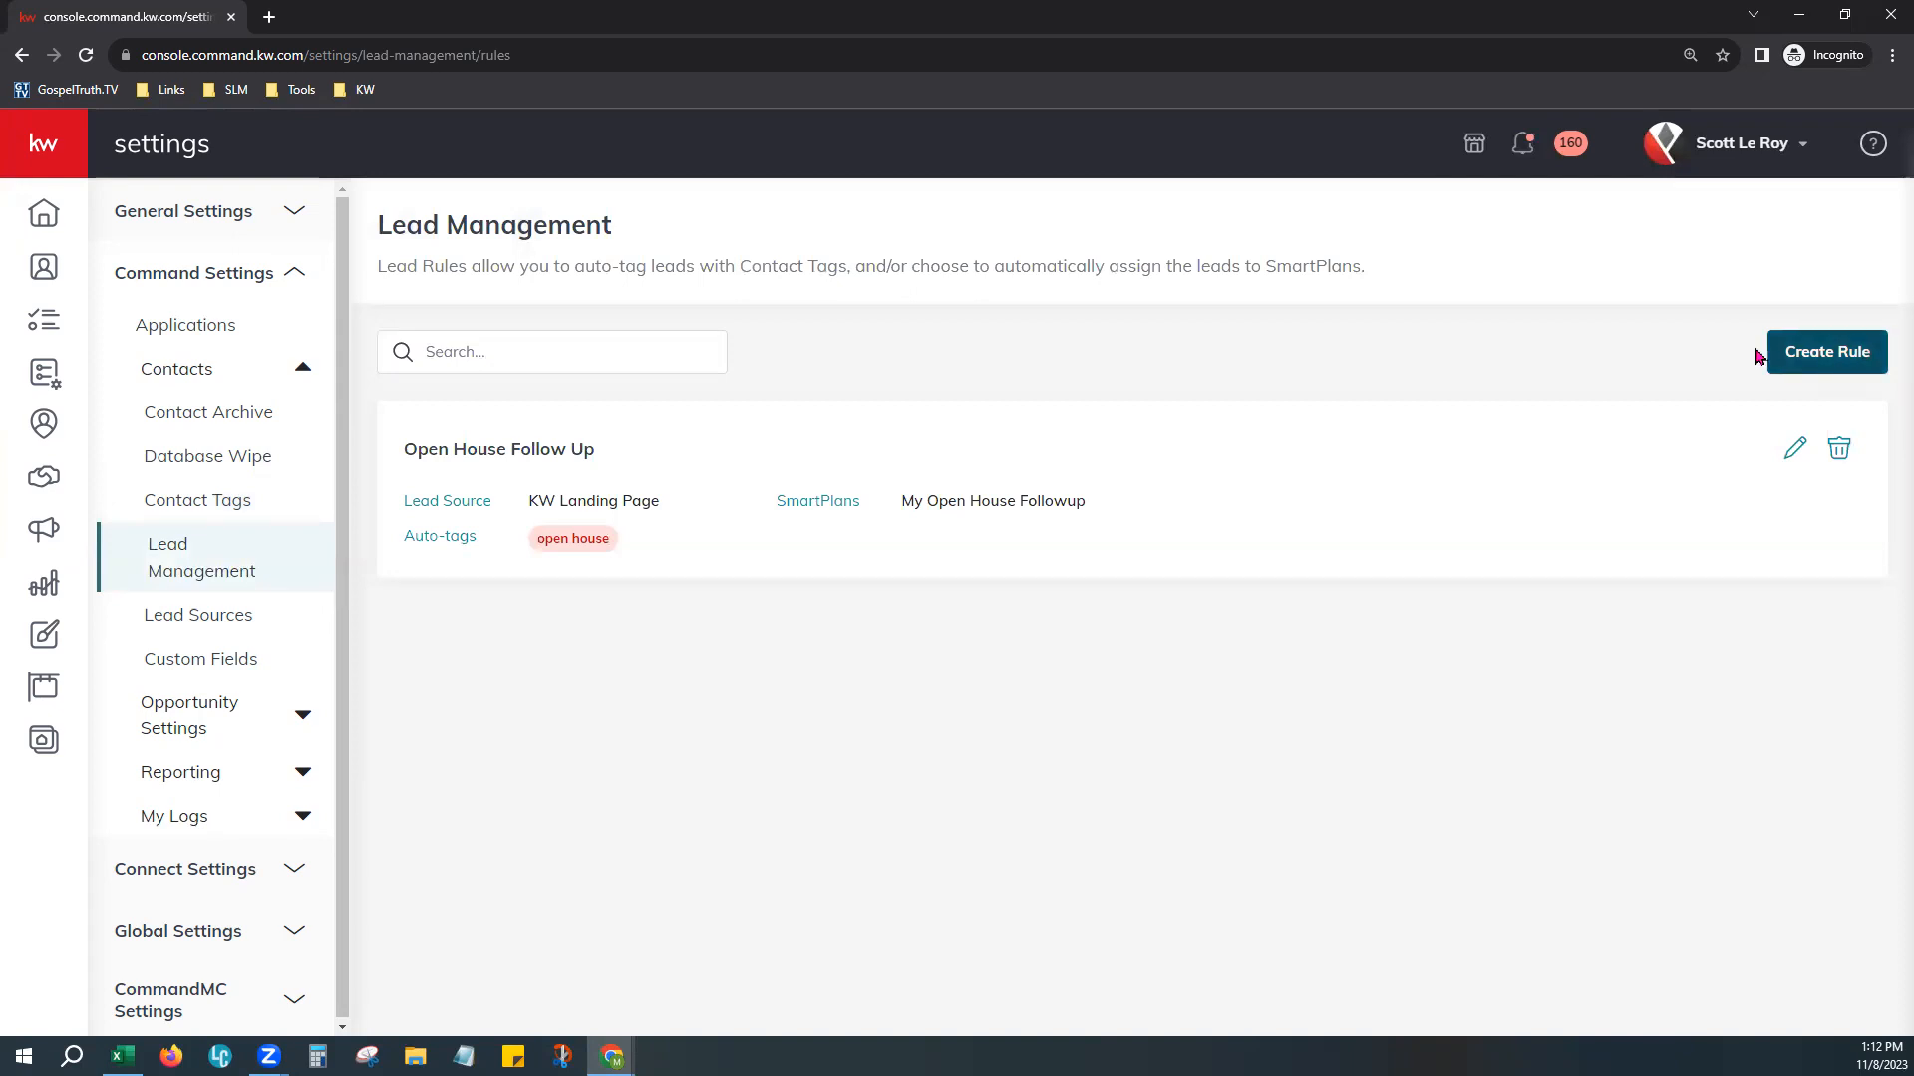
left_click(448, 351)
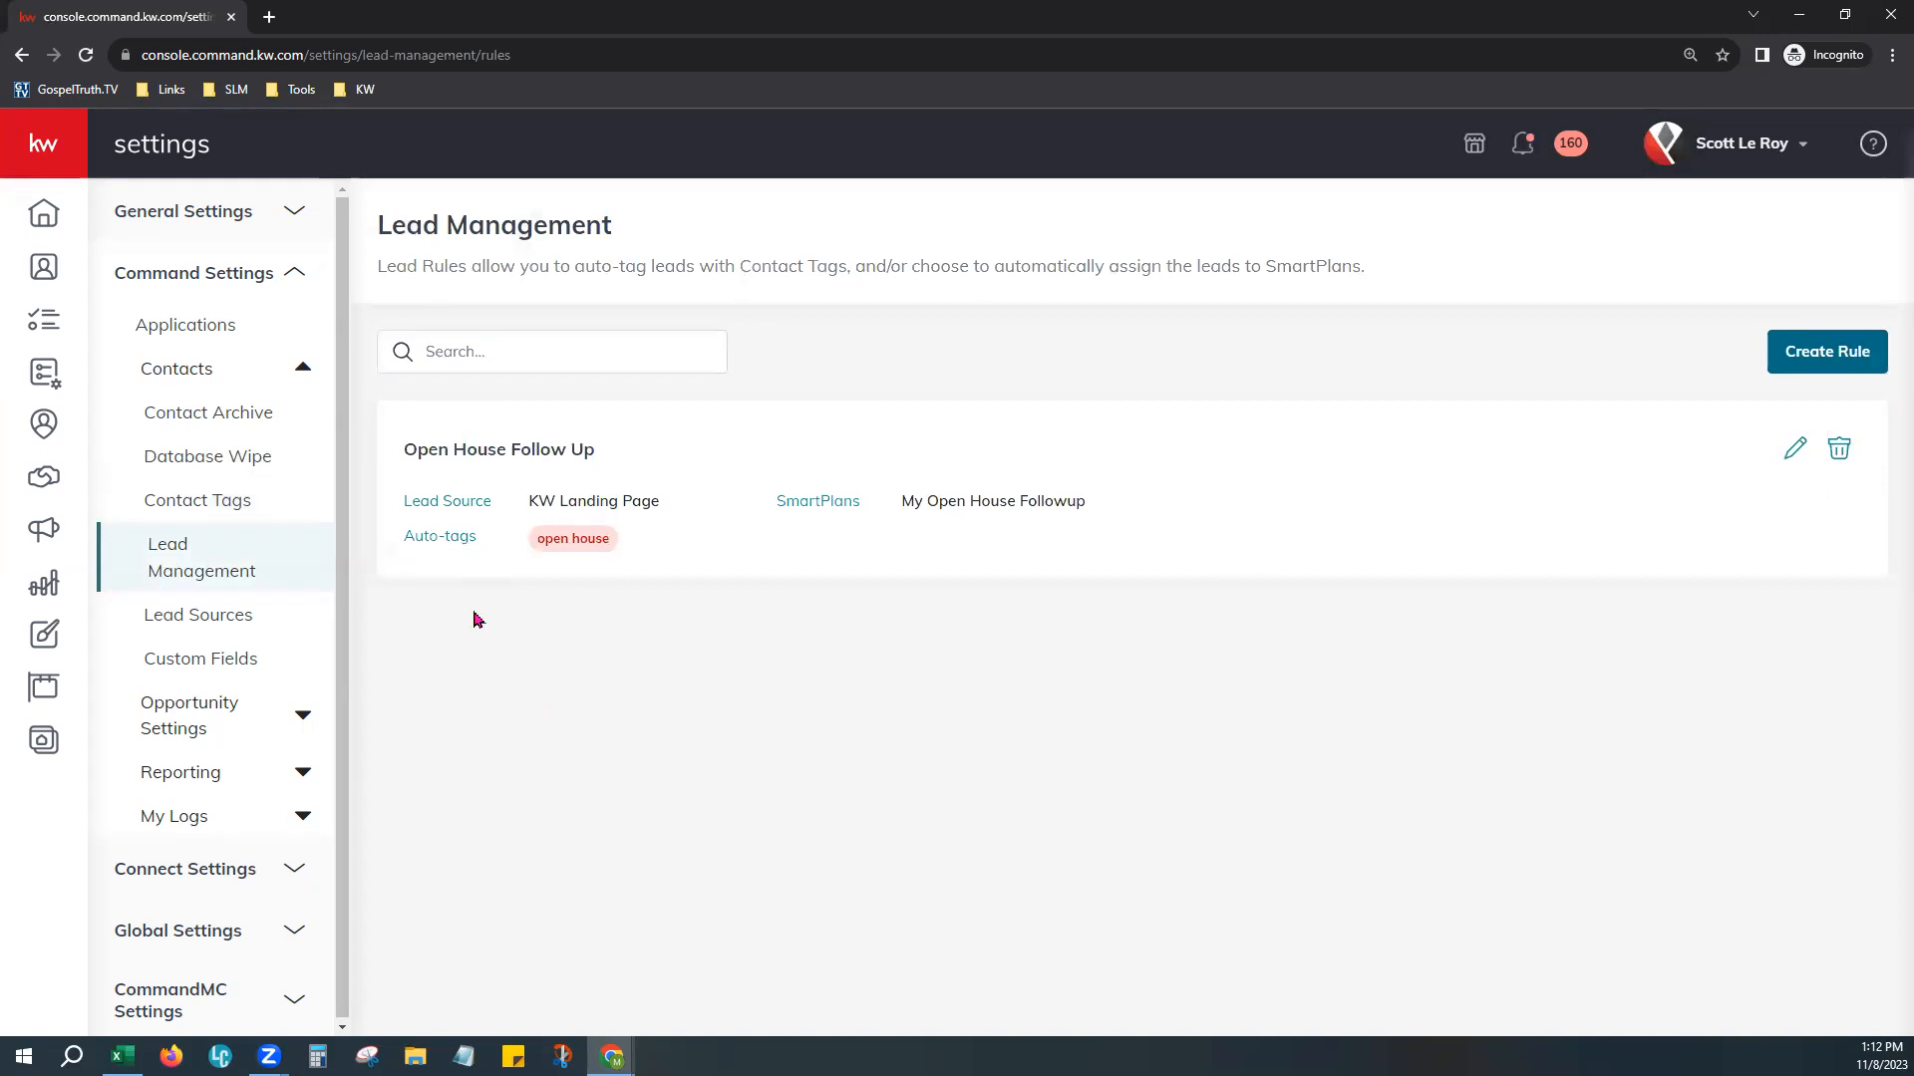
Step: Review the Open House Follow Up rule's title, lead source, auto-tag and SmartPlan, including its edit form, without saving changes
triple_click(533, 453)
left_click(611, 670)
left_click_drag(529, 501, 662, 507)
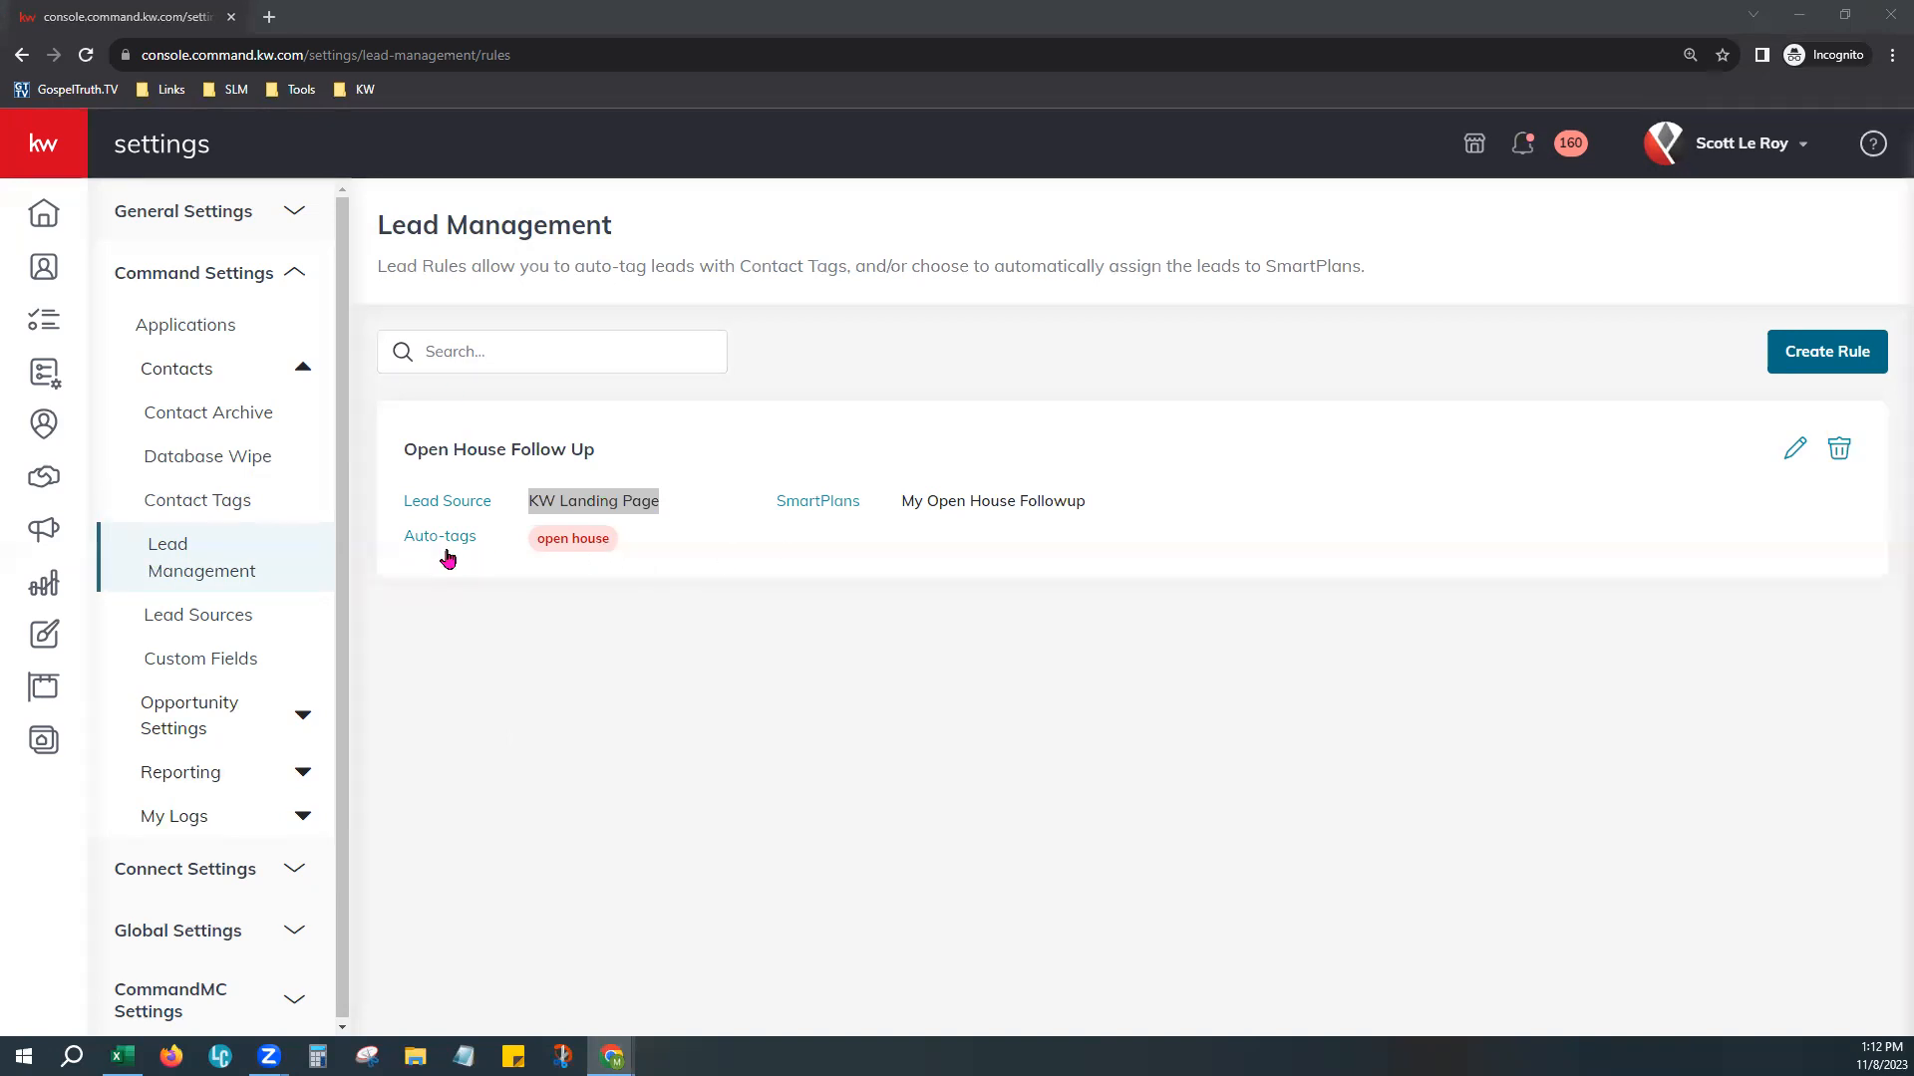
left_click_drag(603, 539, 539, 538)
left_click(585, 632)
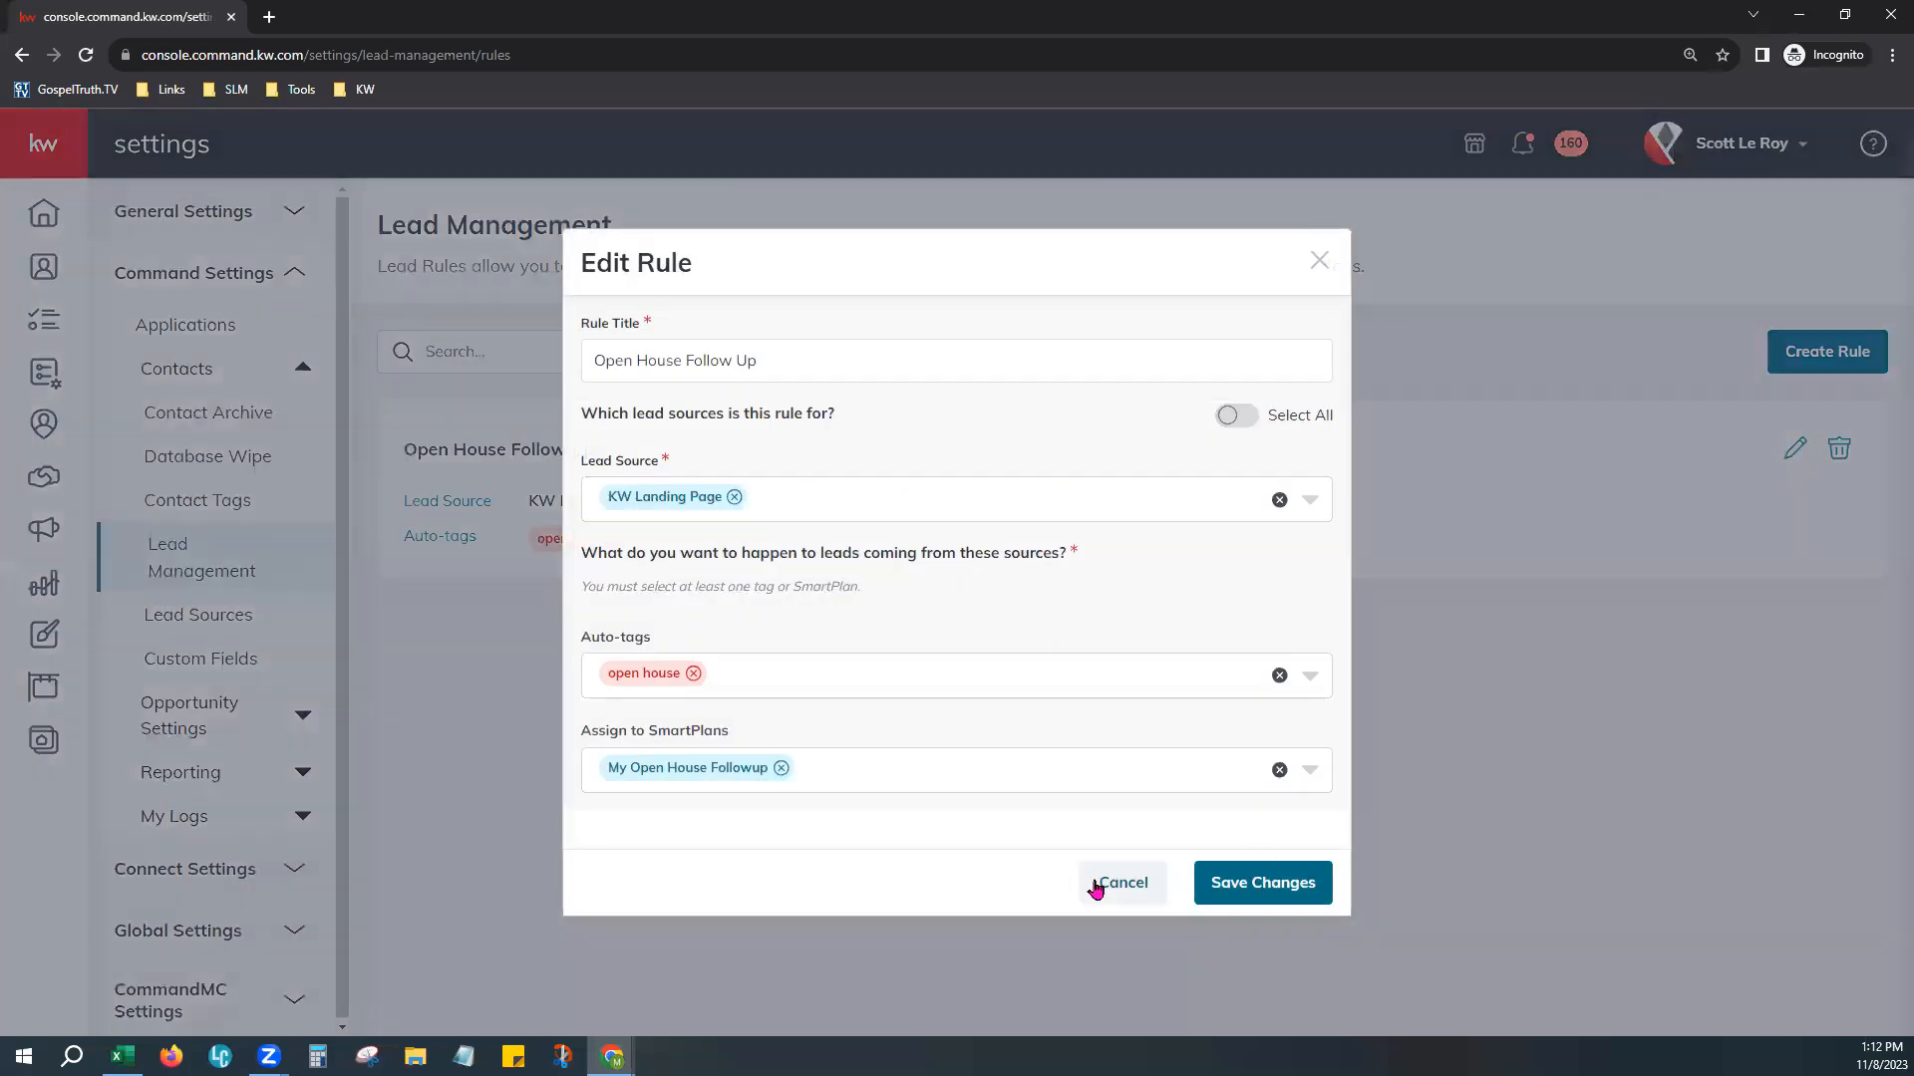
left_click(1122, 884)
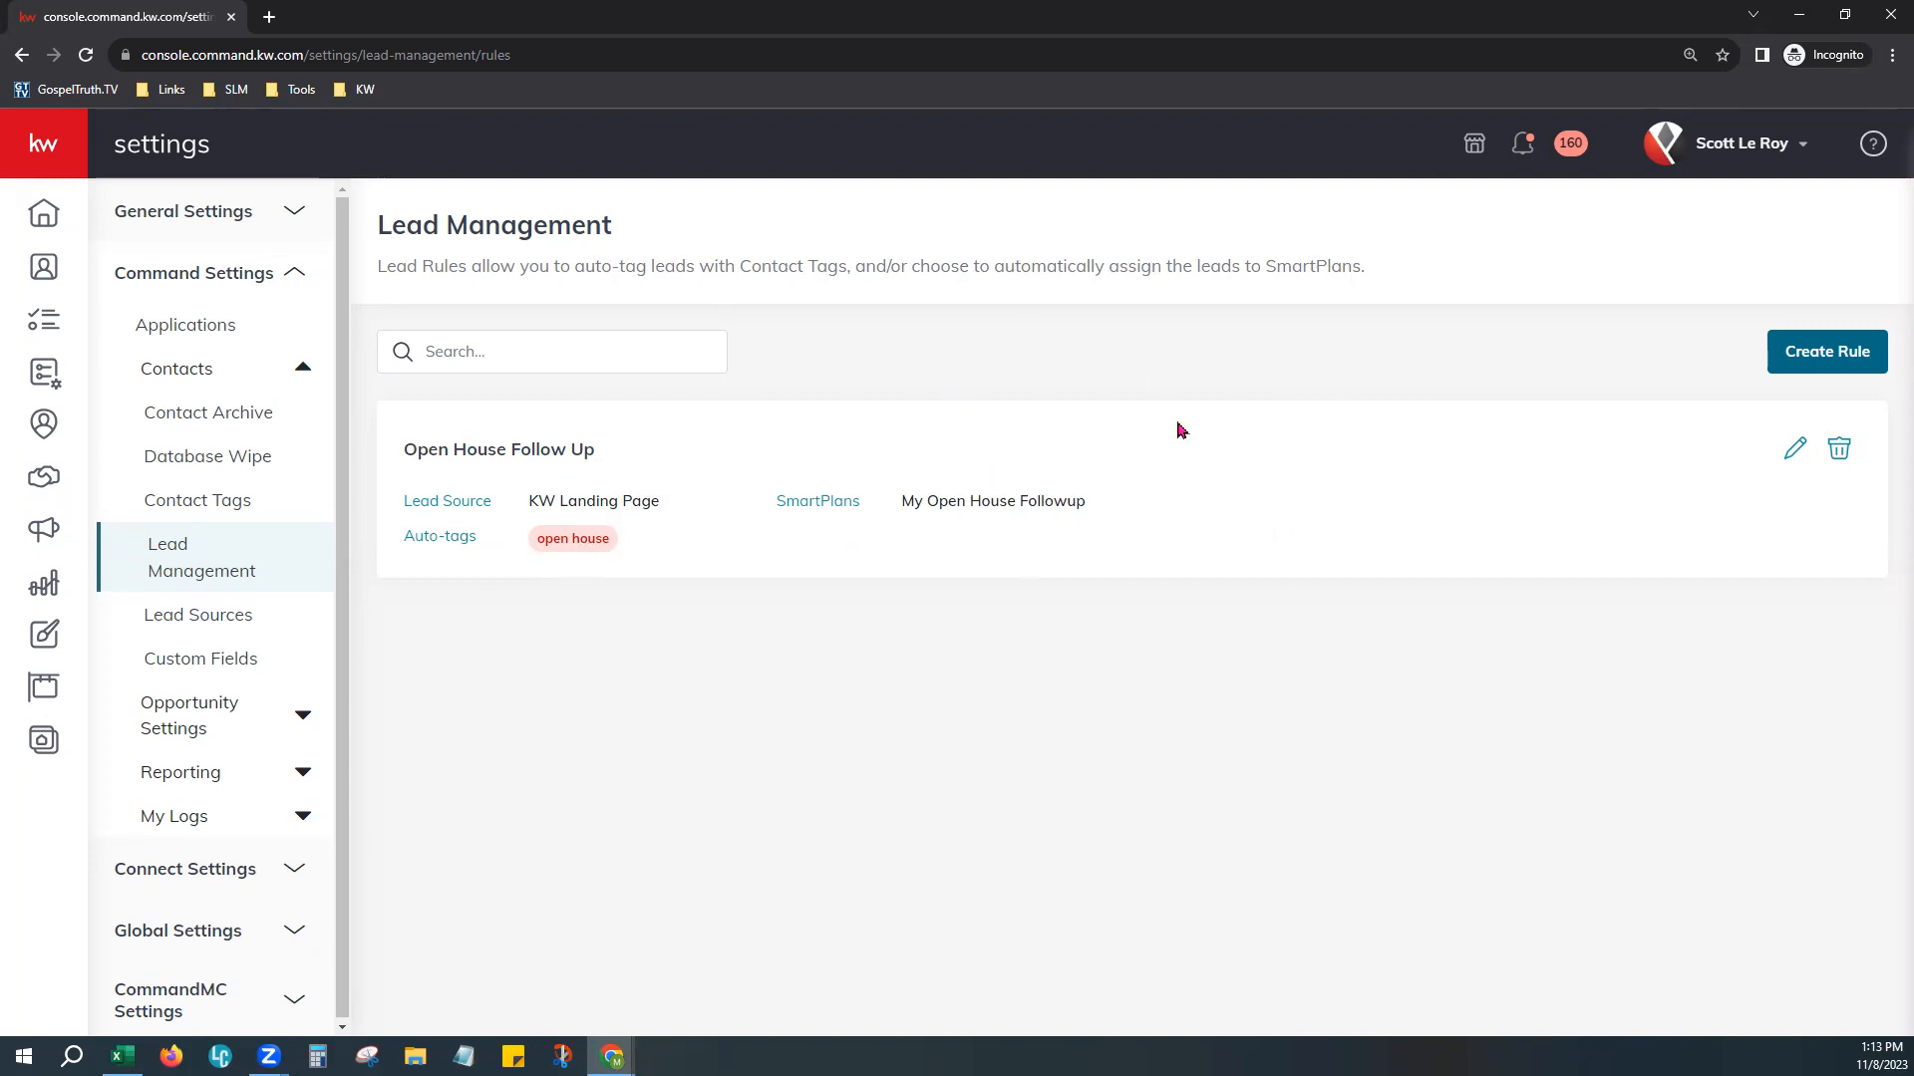
Step: Open the Lead Sources settings and review the sources' categories and creators, noting which were created by System
left_click(234, 638)
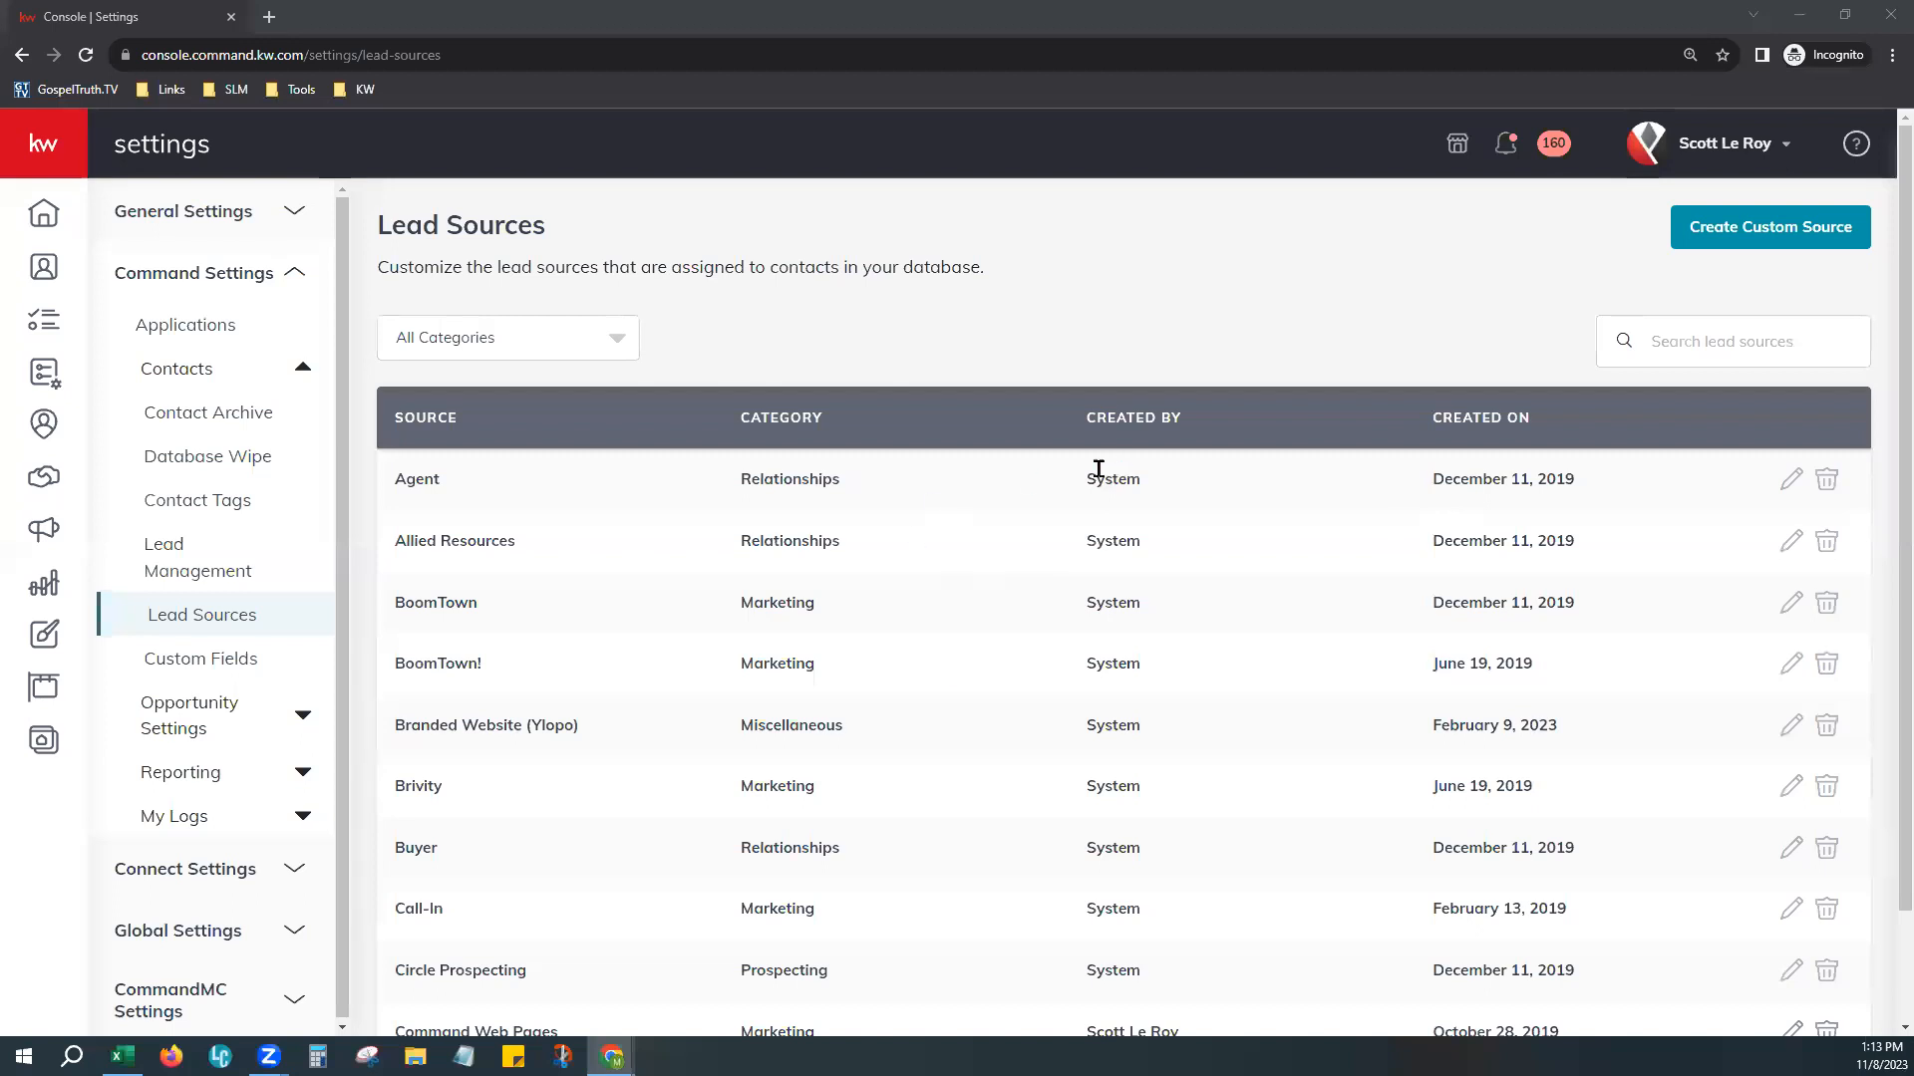
left_click_drag(1096, 479, 1137, 480)
scroll(1146, 878, "down", 1)
left_click(1105, 909)
left_click_drag(1104, 909, 1200, 923)
left_click(713, 1005)
Step: Open the Custom Fields settings and start a new custom field named Fave Pie with the type Dropdown
left_click(182, 663)
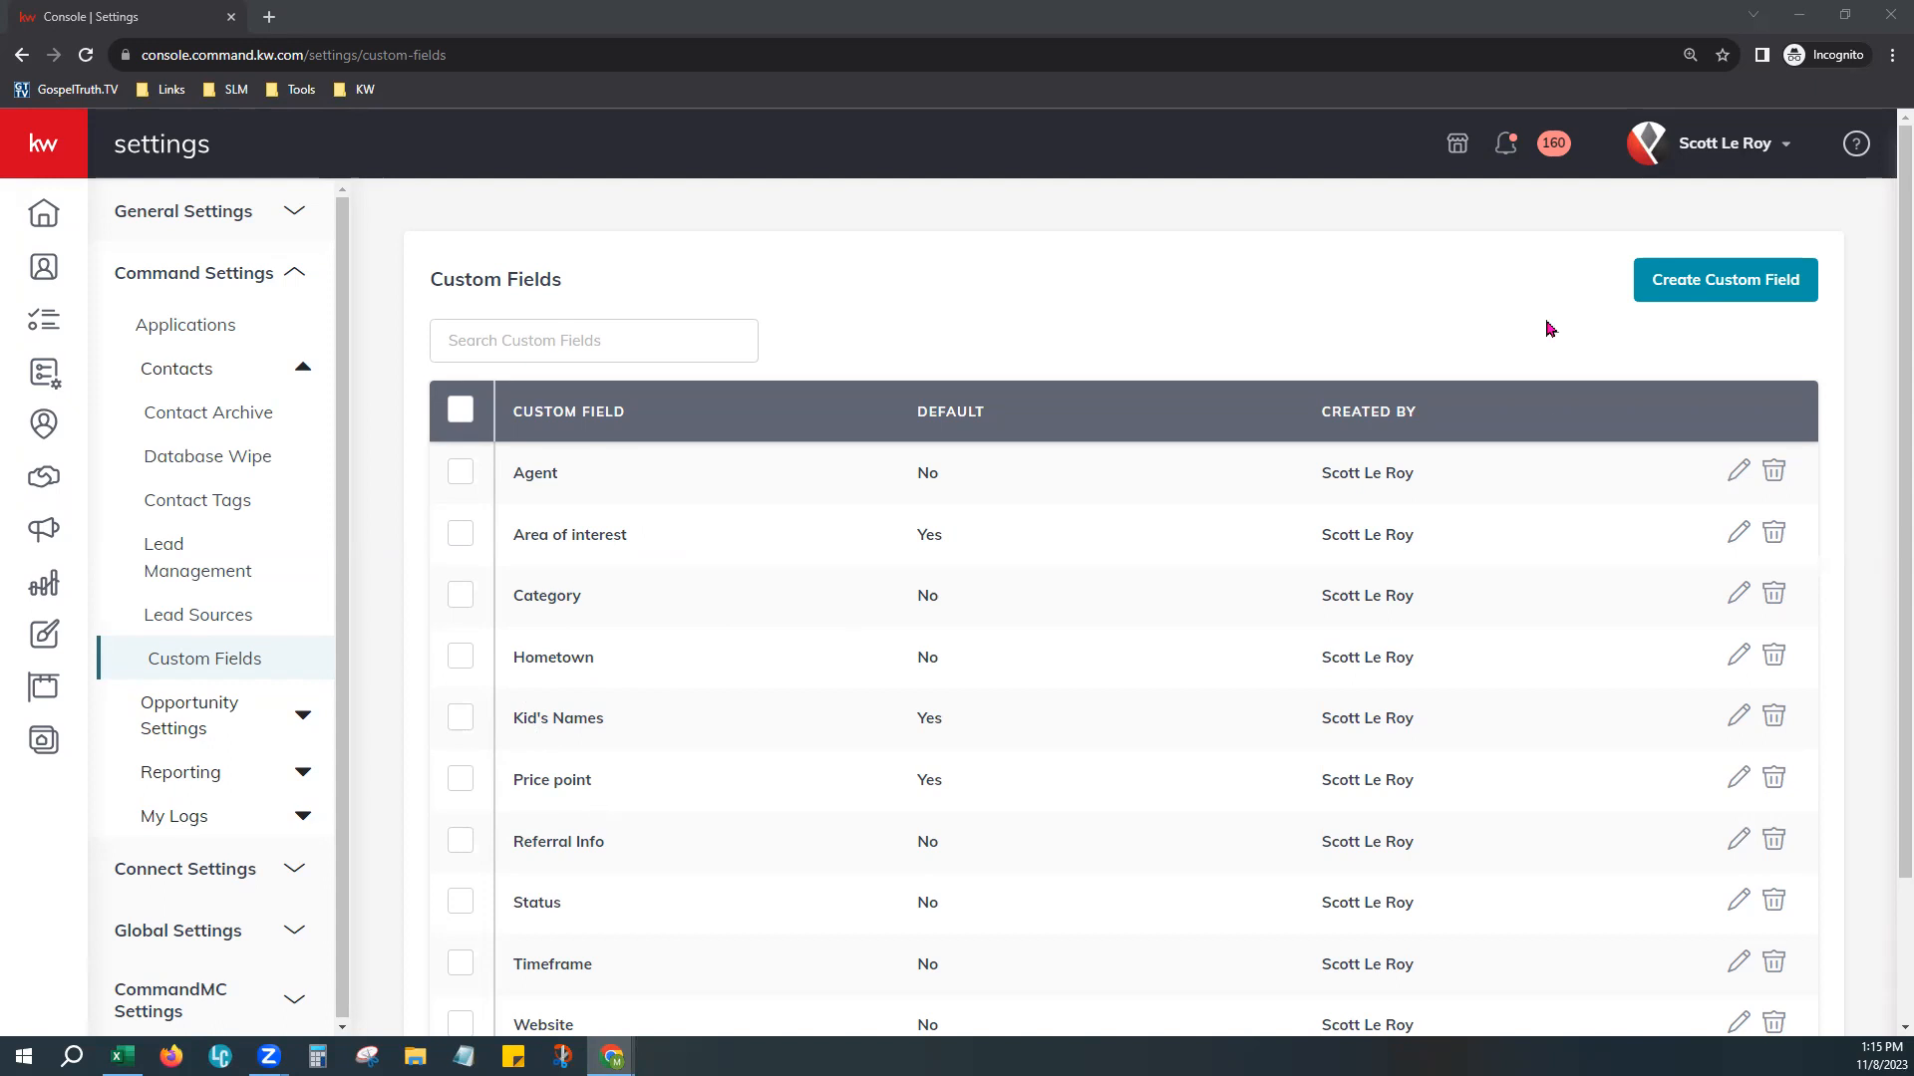
left_click(1720, 285)
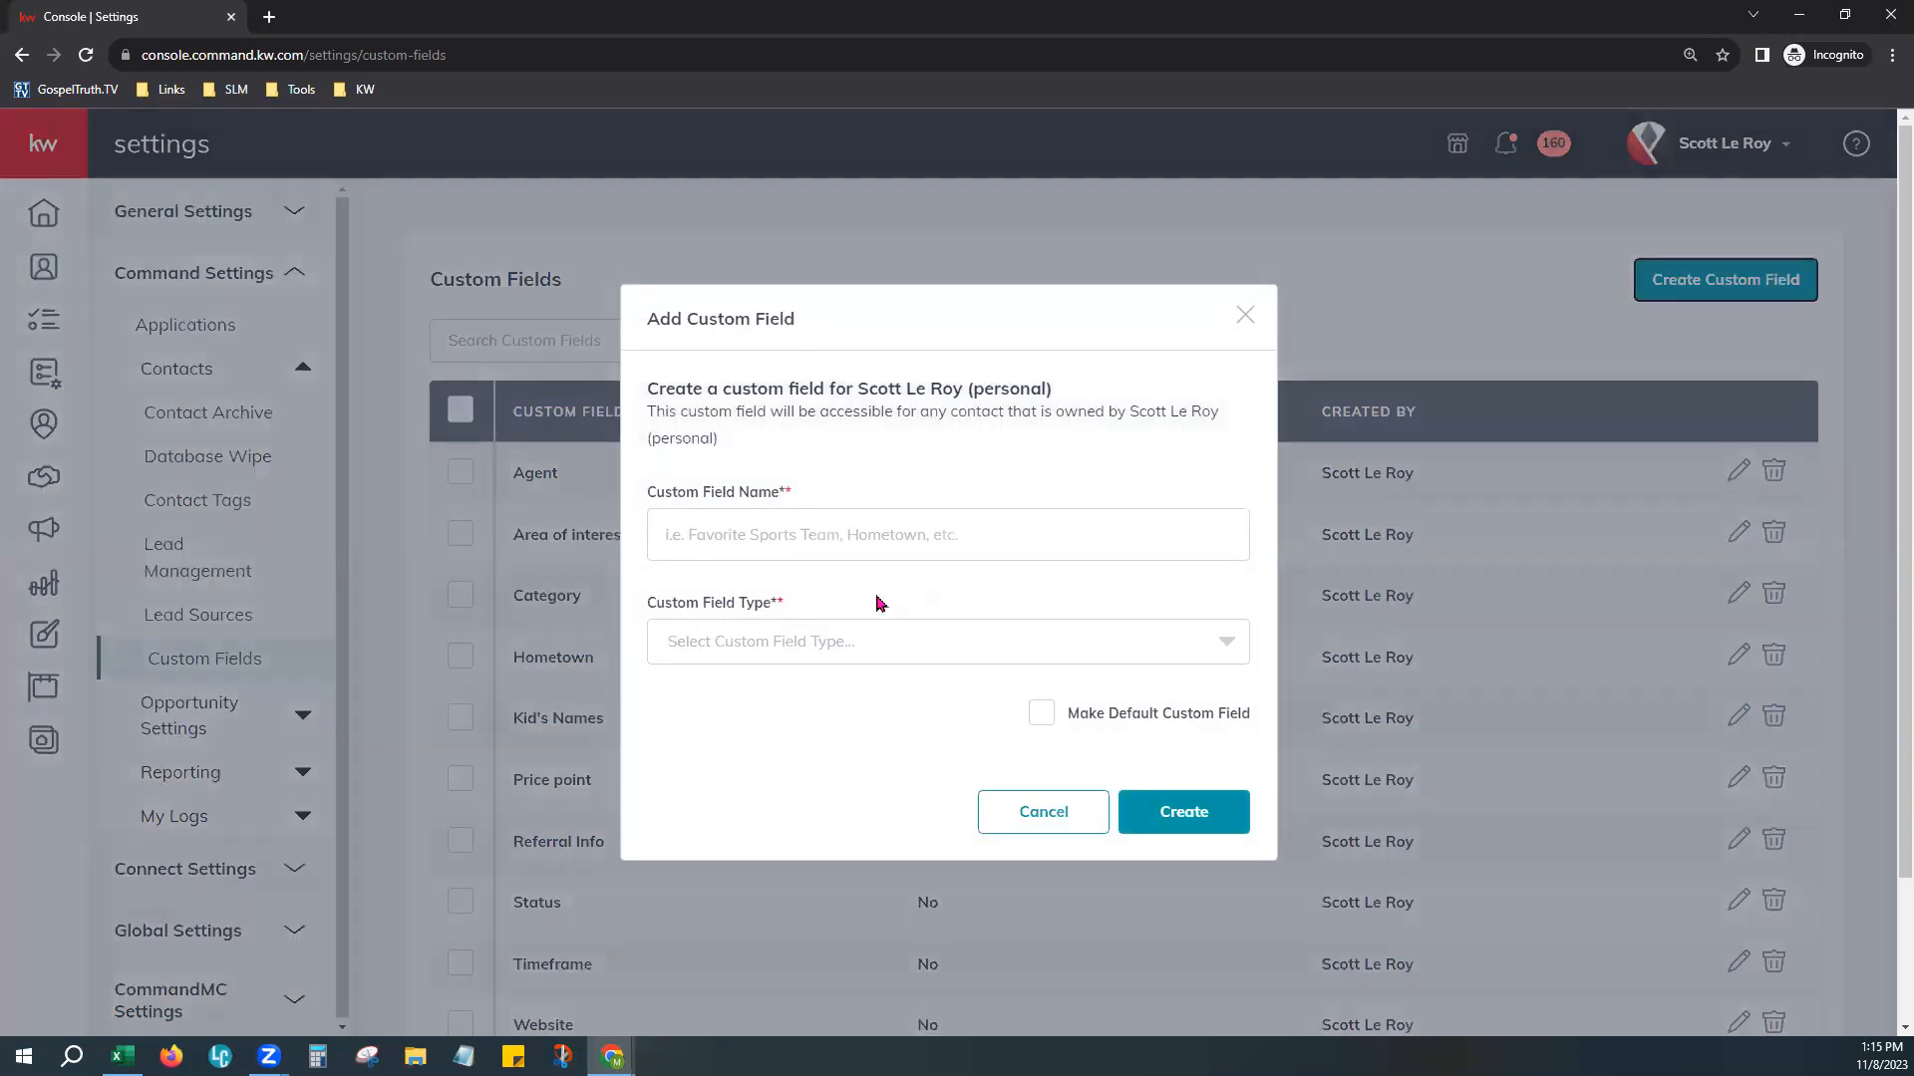
left_click(862, 546)
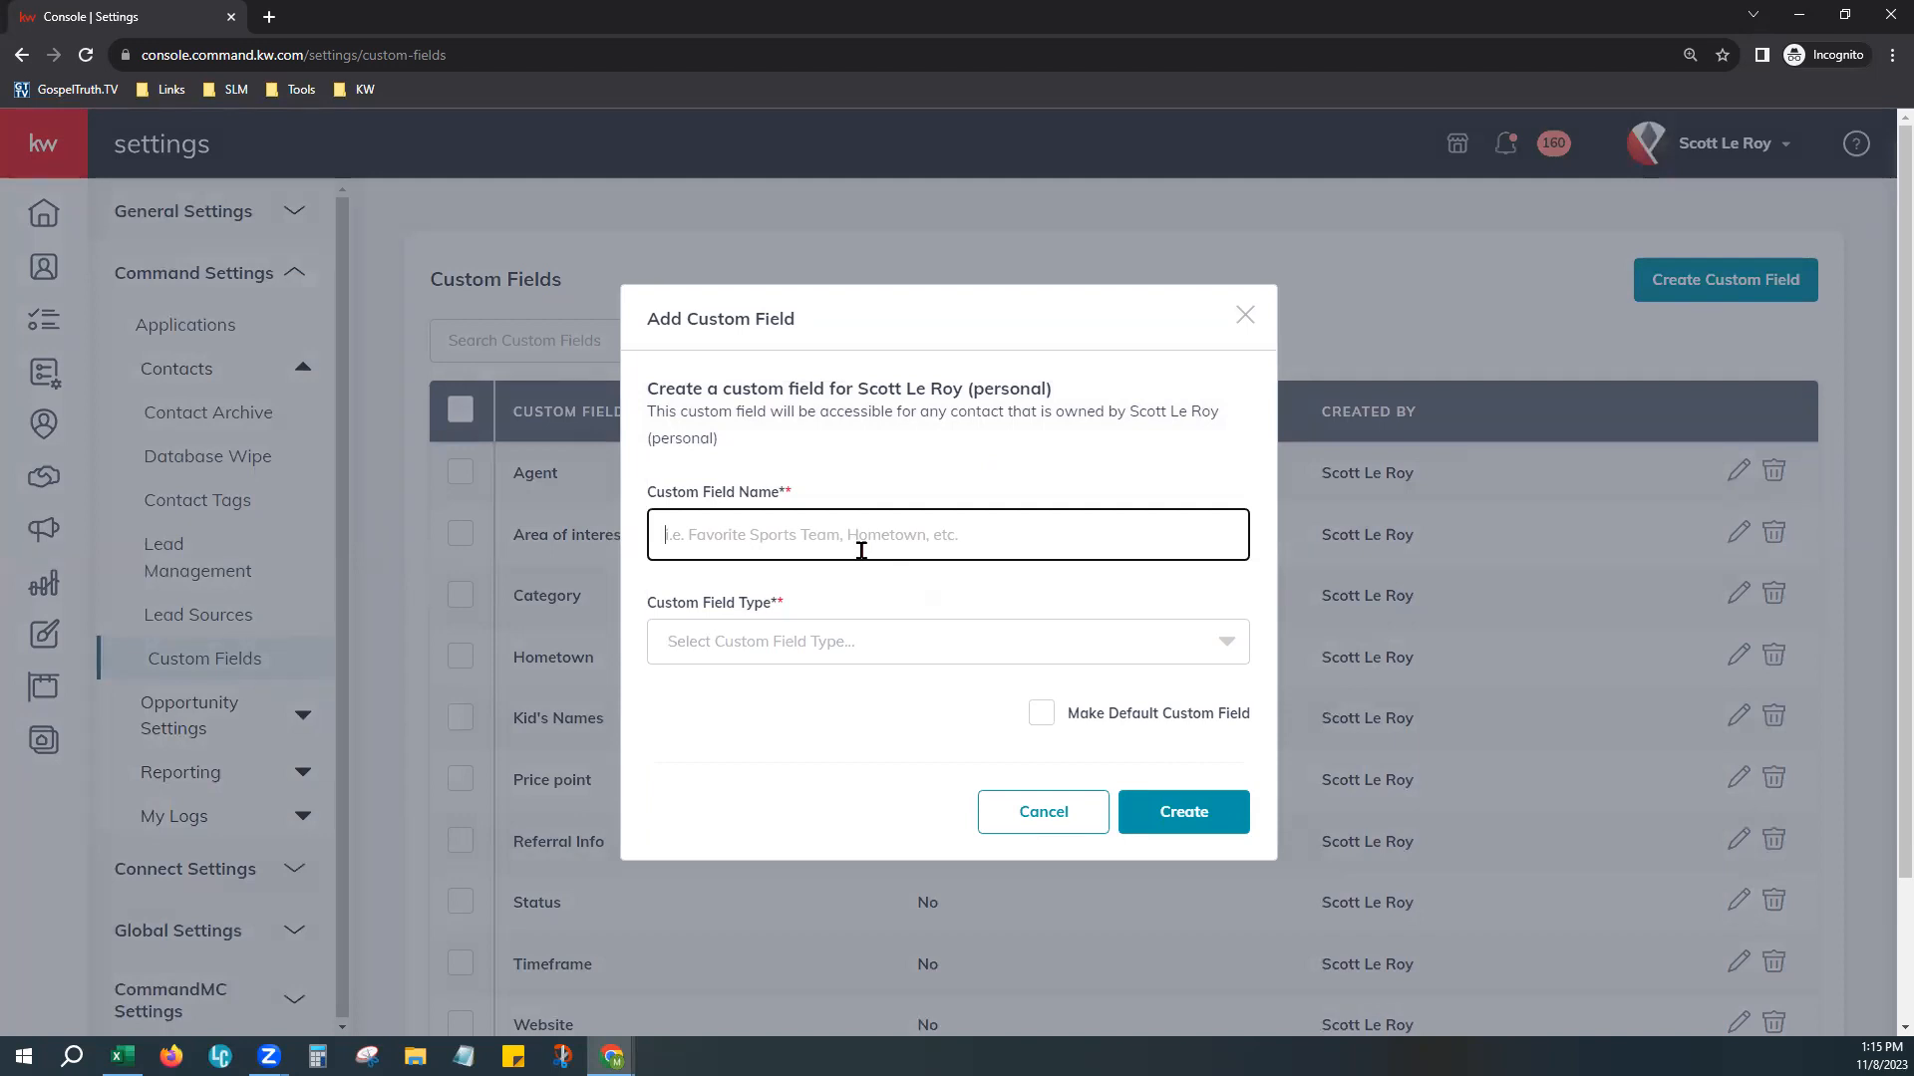
type("Fave Pie")
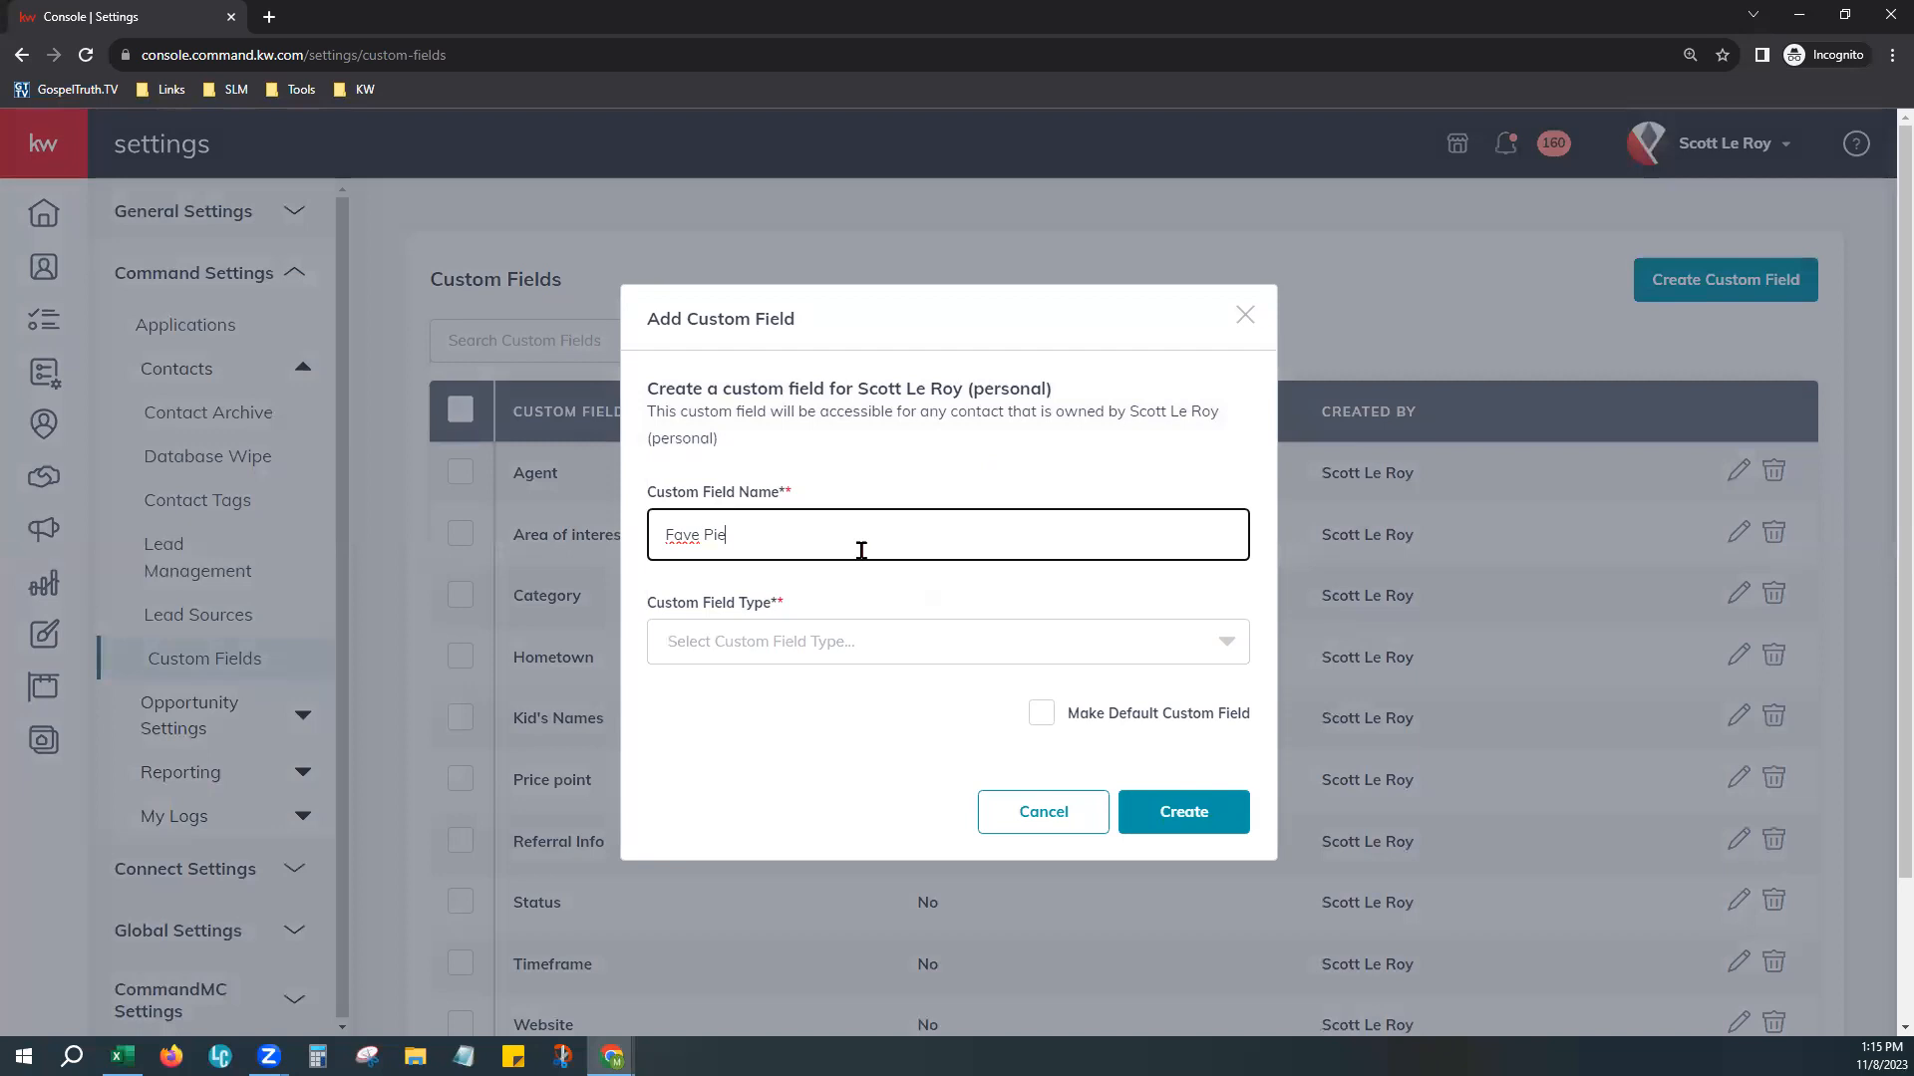
left_click(877, 642)
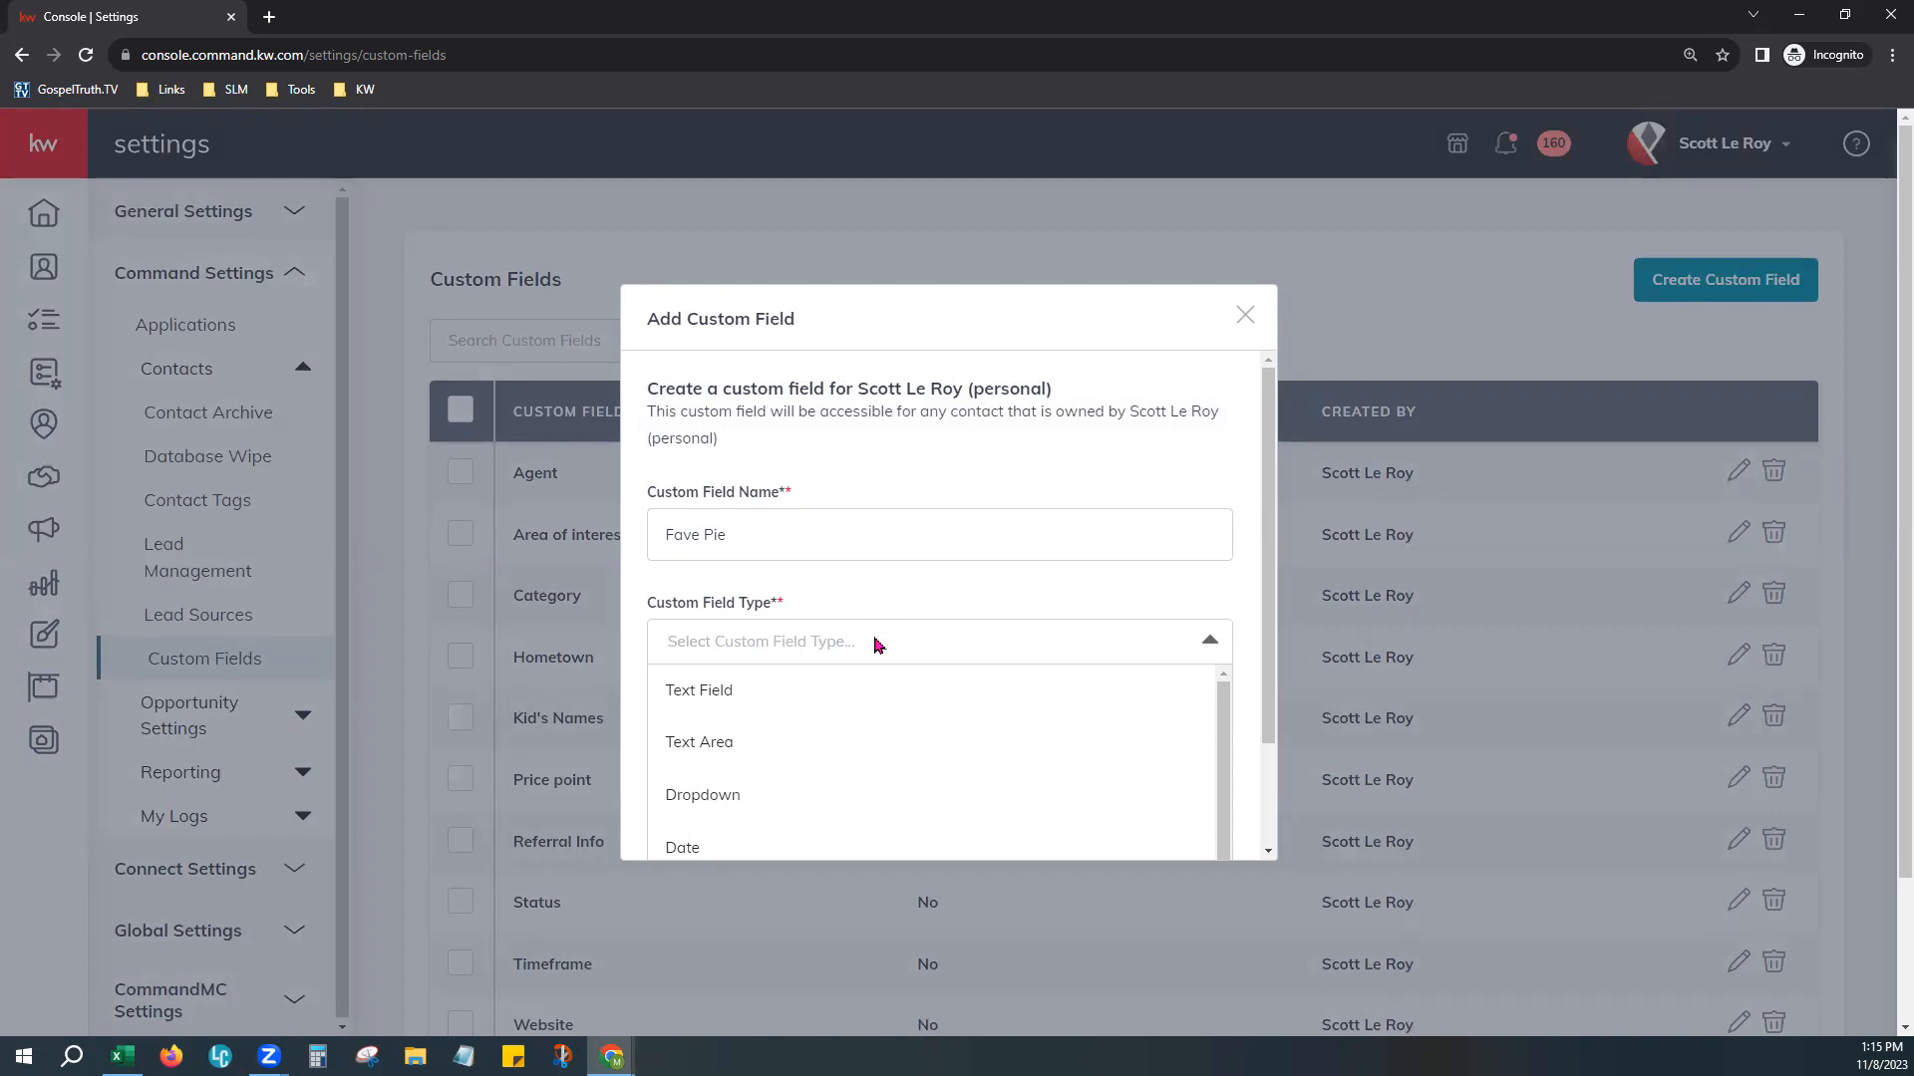
scroll(1027, 690, "down", 2)
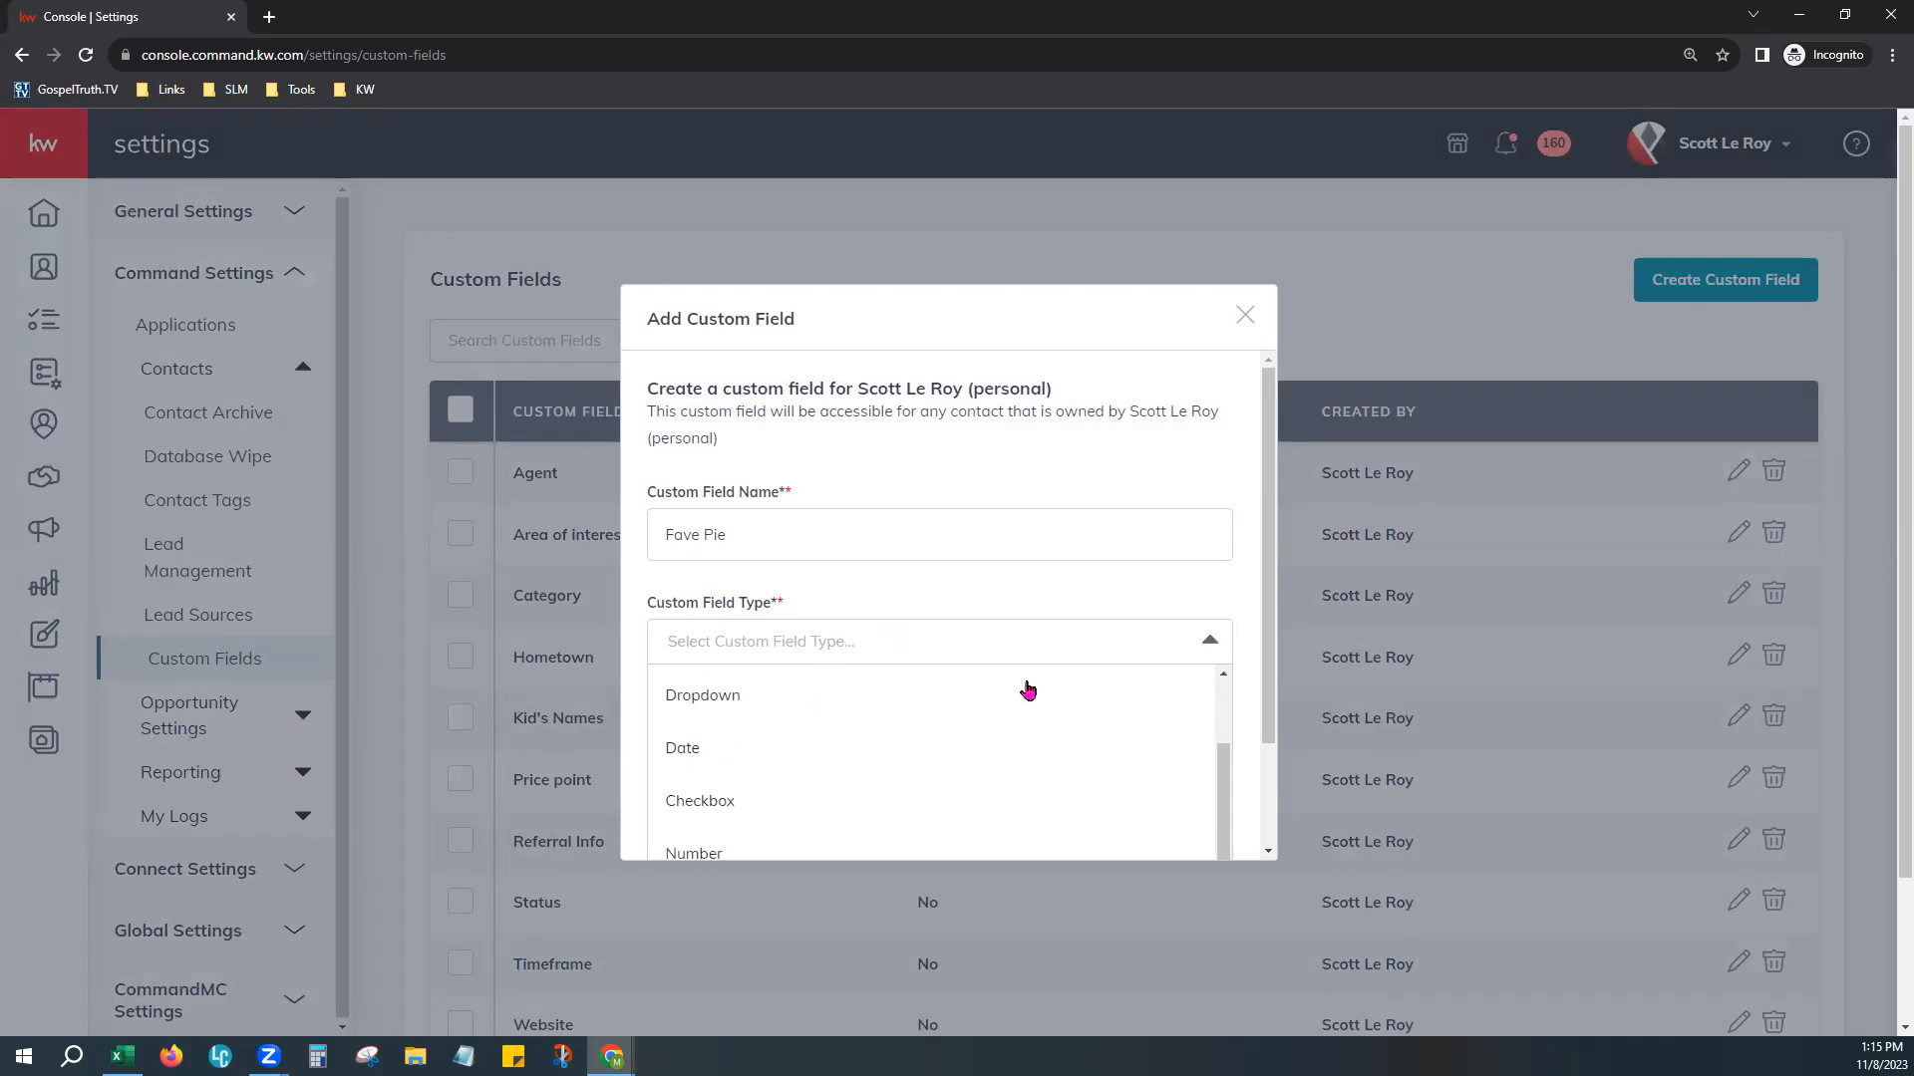
scroll(1244, 649, "down", 2)
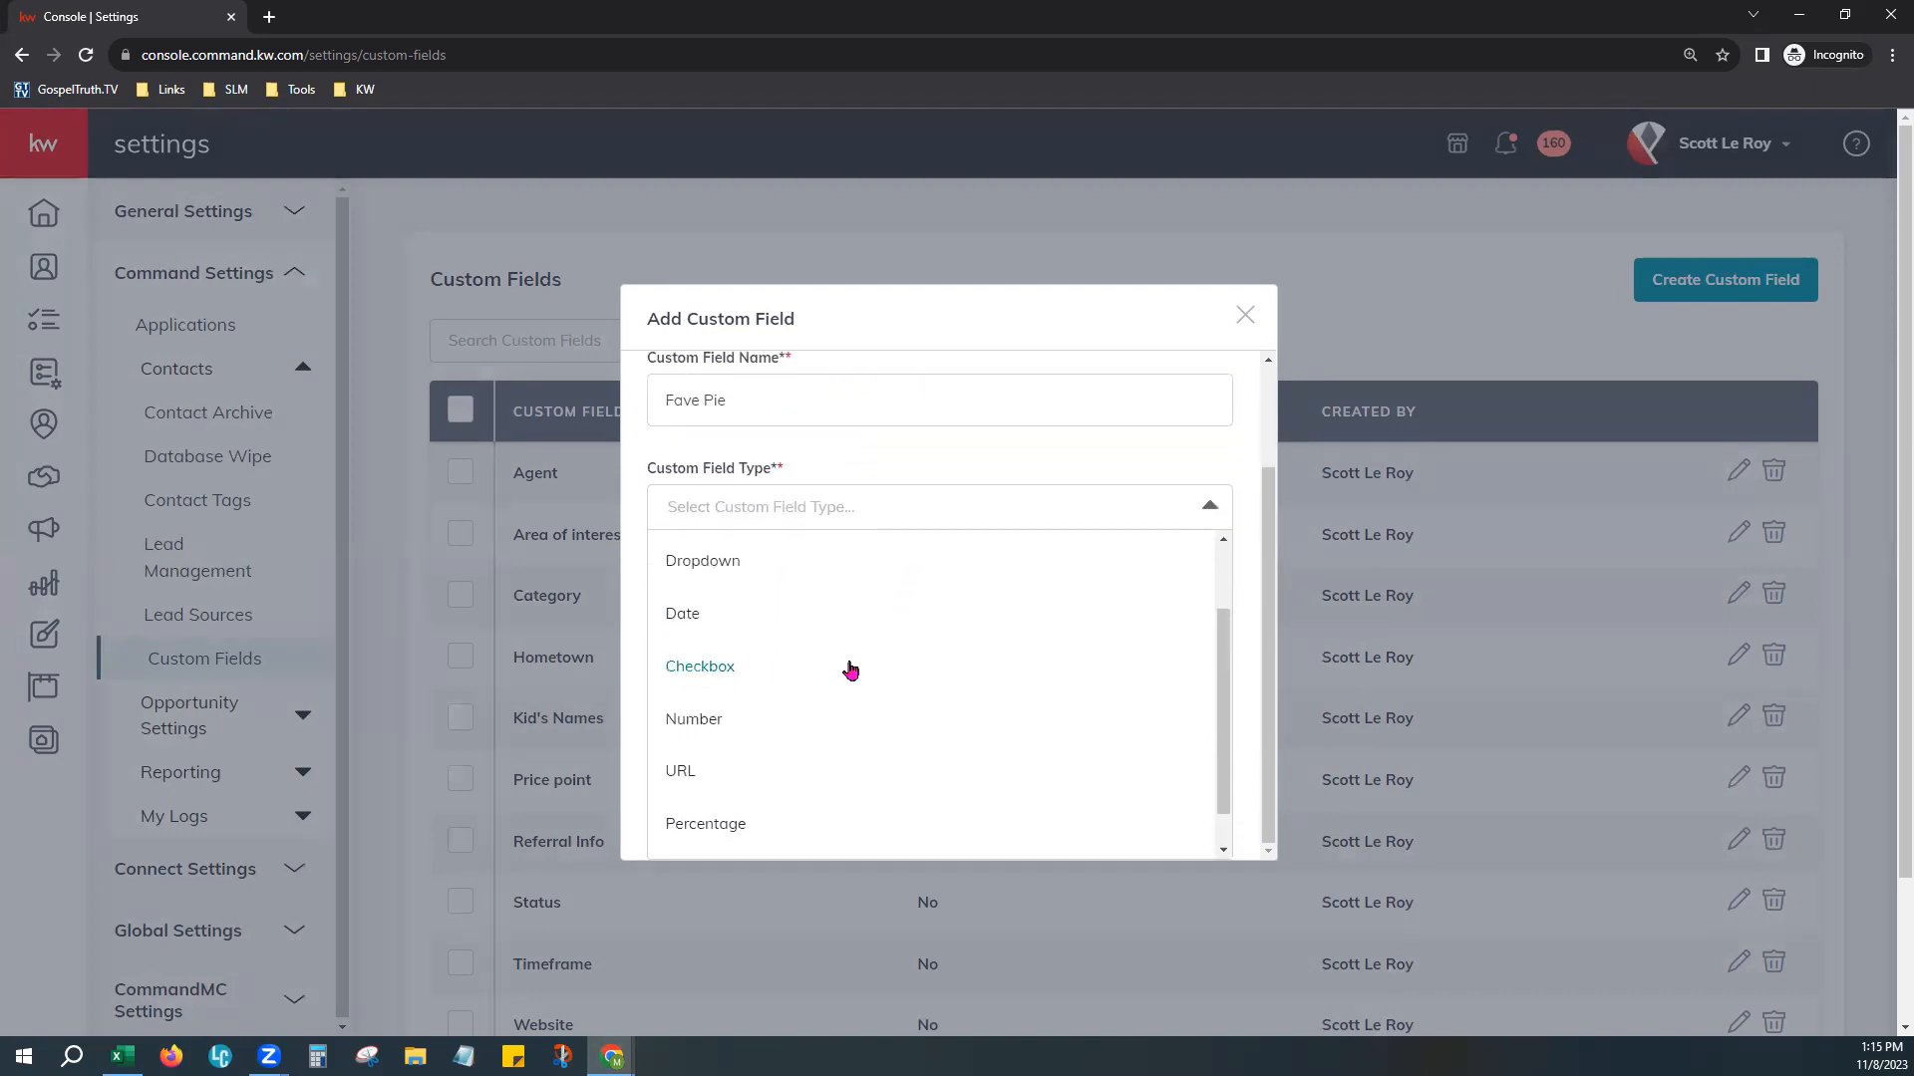
scroll(850, 668, "up", 2)
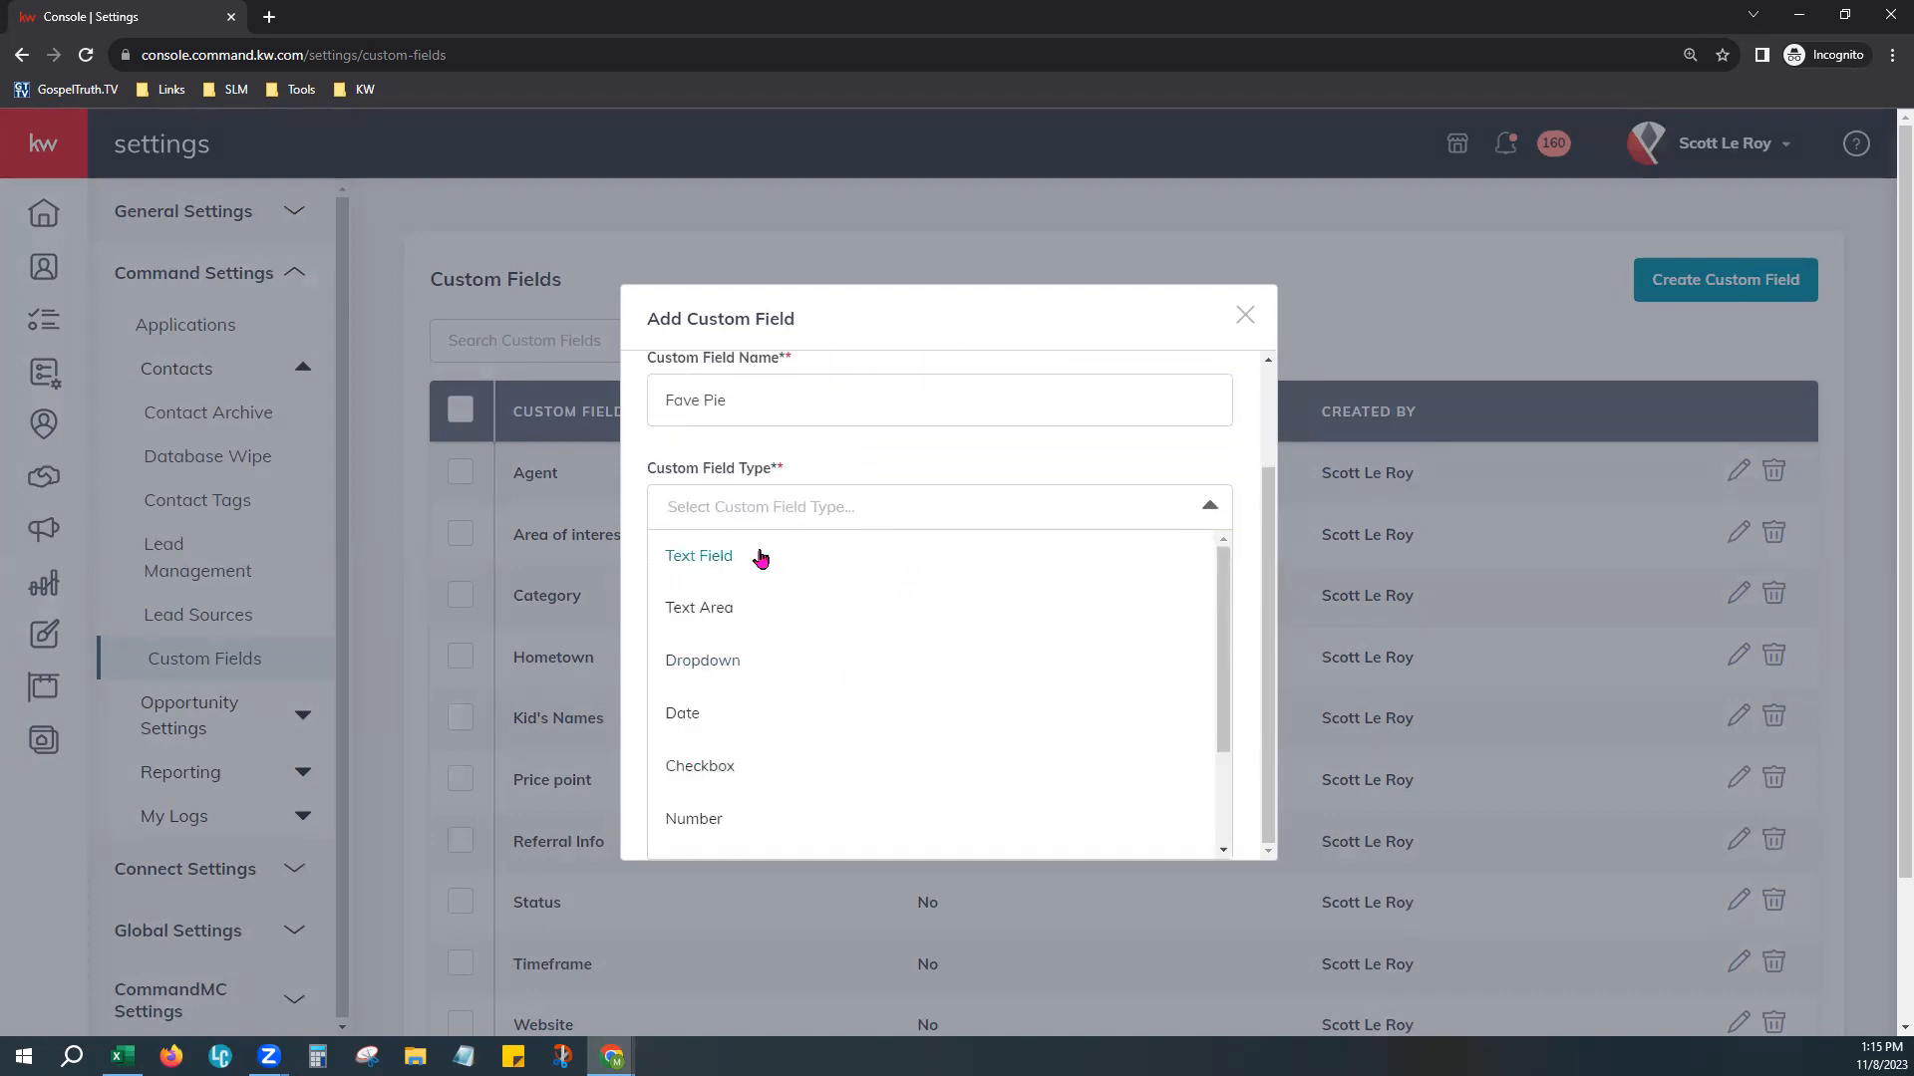
left_click(729, 662)
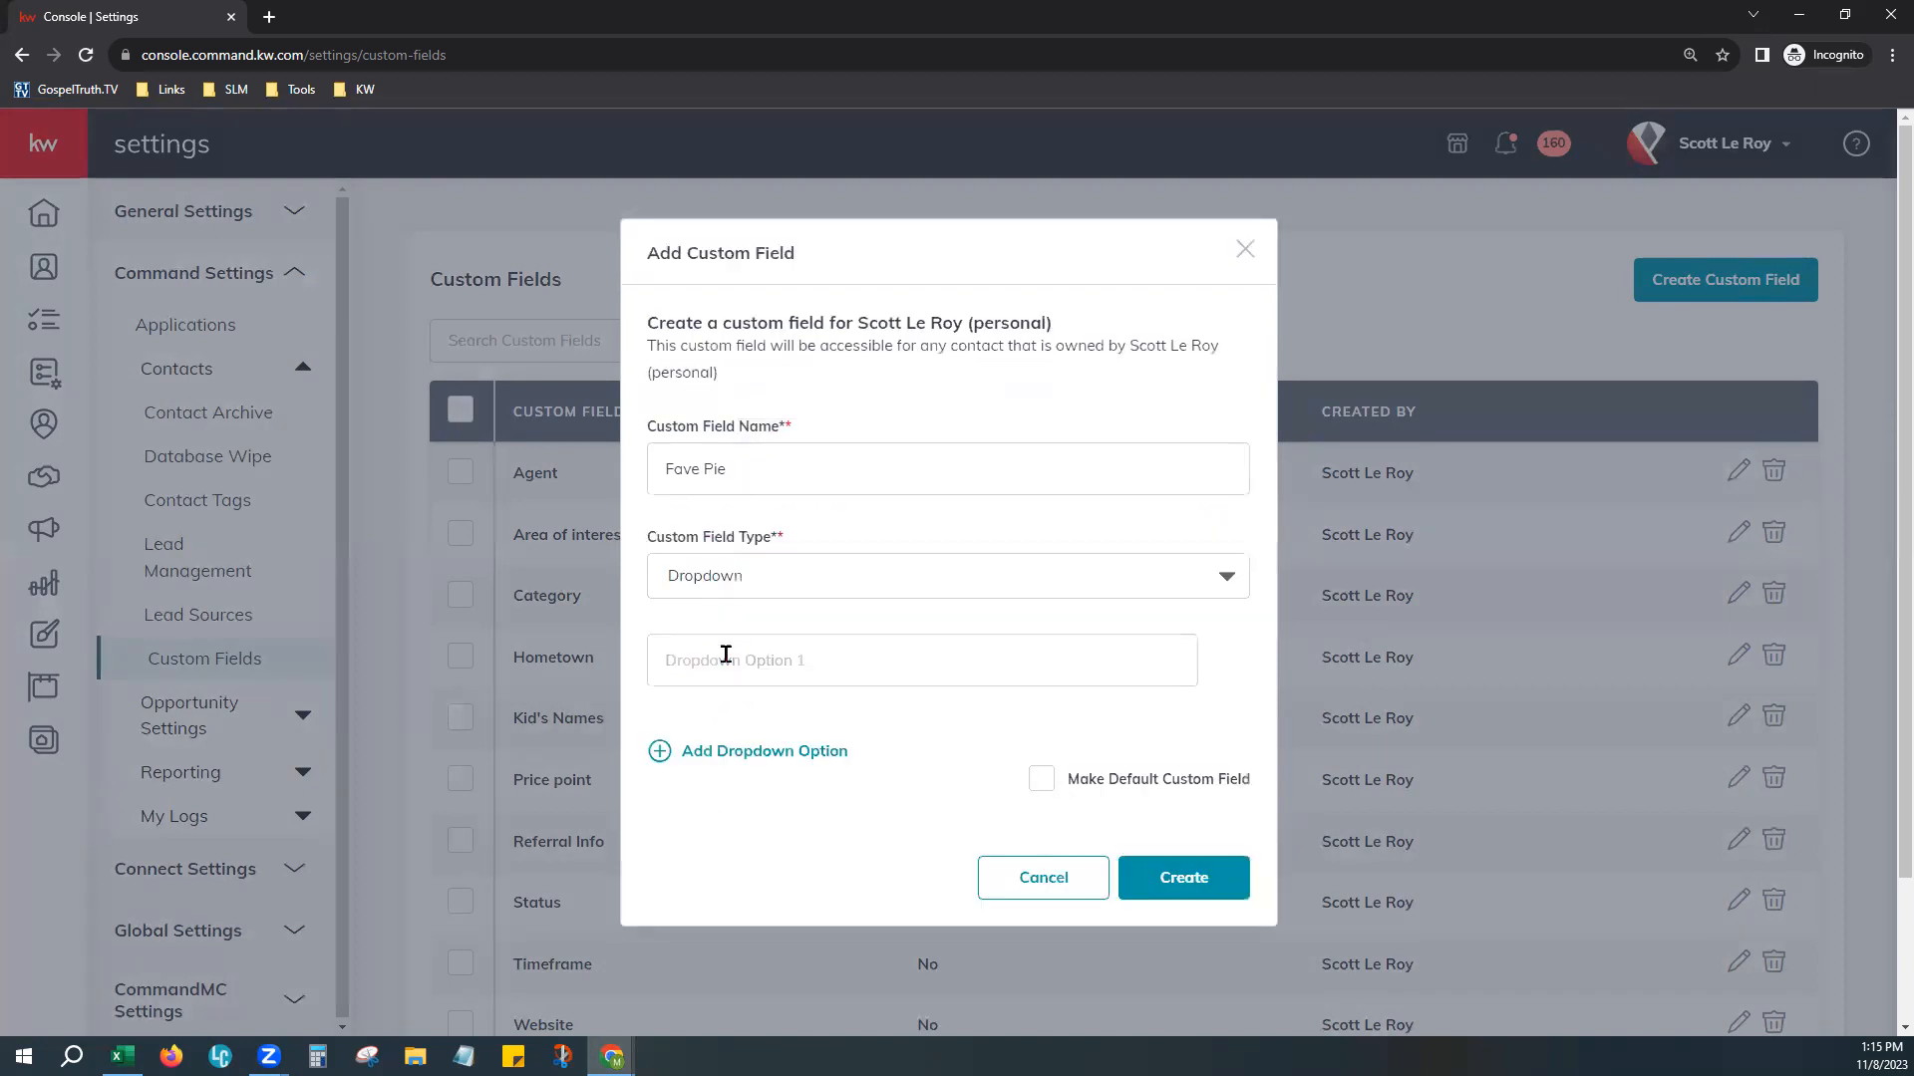
Step: Enter Cherry, Apple and Pecan as the dropdown options of the Fave Pie field
left_click(725, 658)
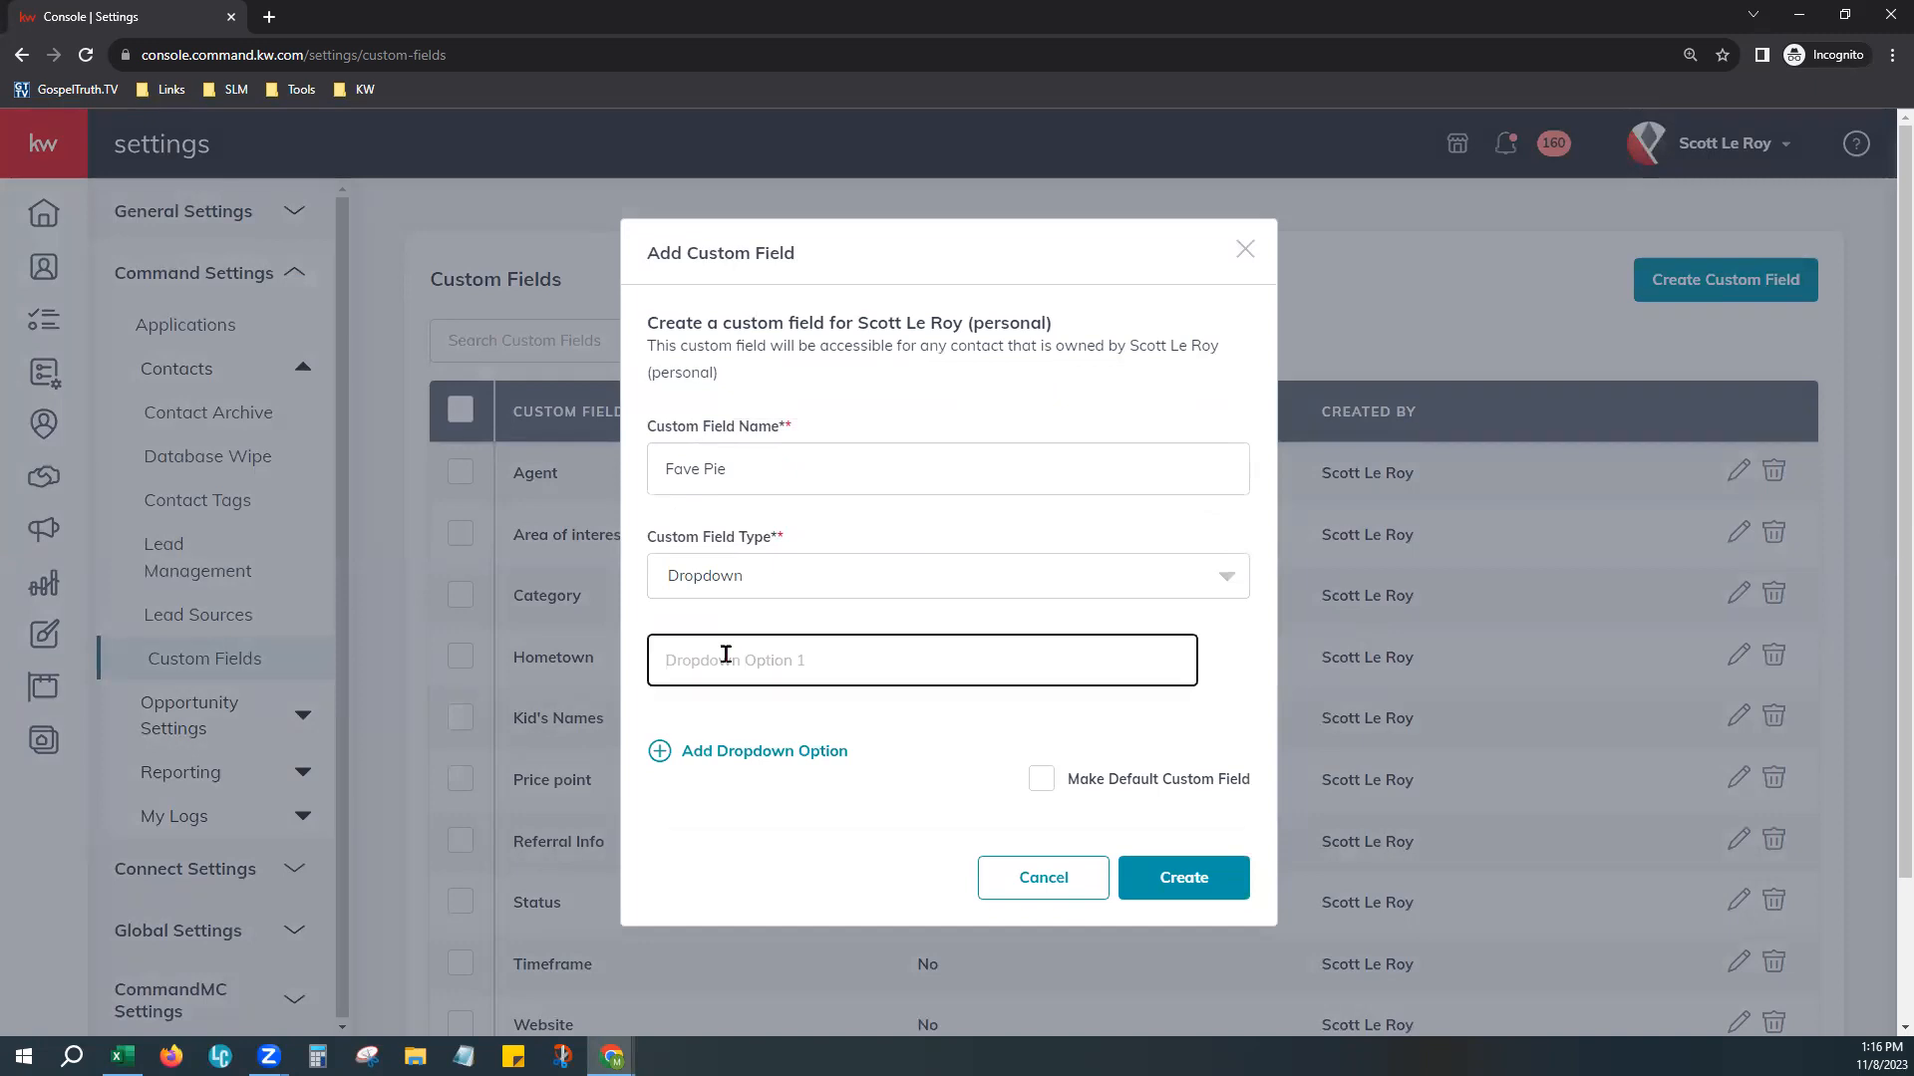
type("Cherry")
left_click(704, 755)
left_click(737, 698)
type("S")
key("BackSpace")
type("Apply")
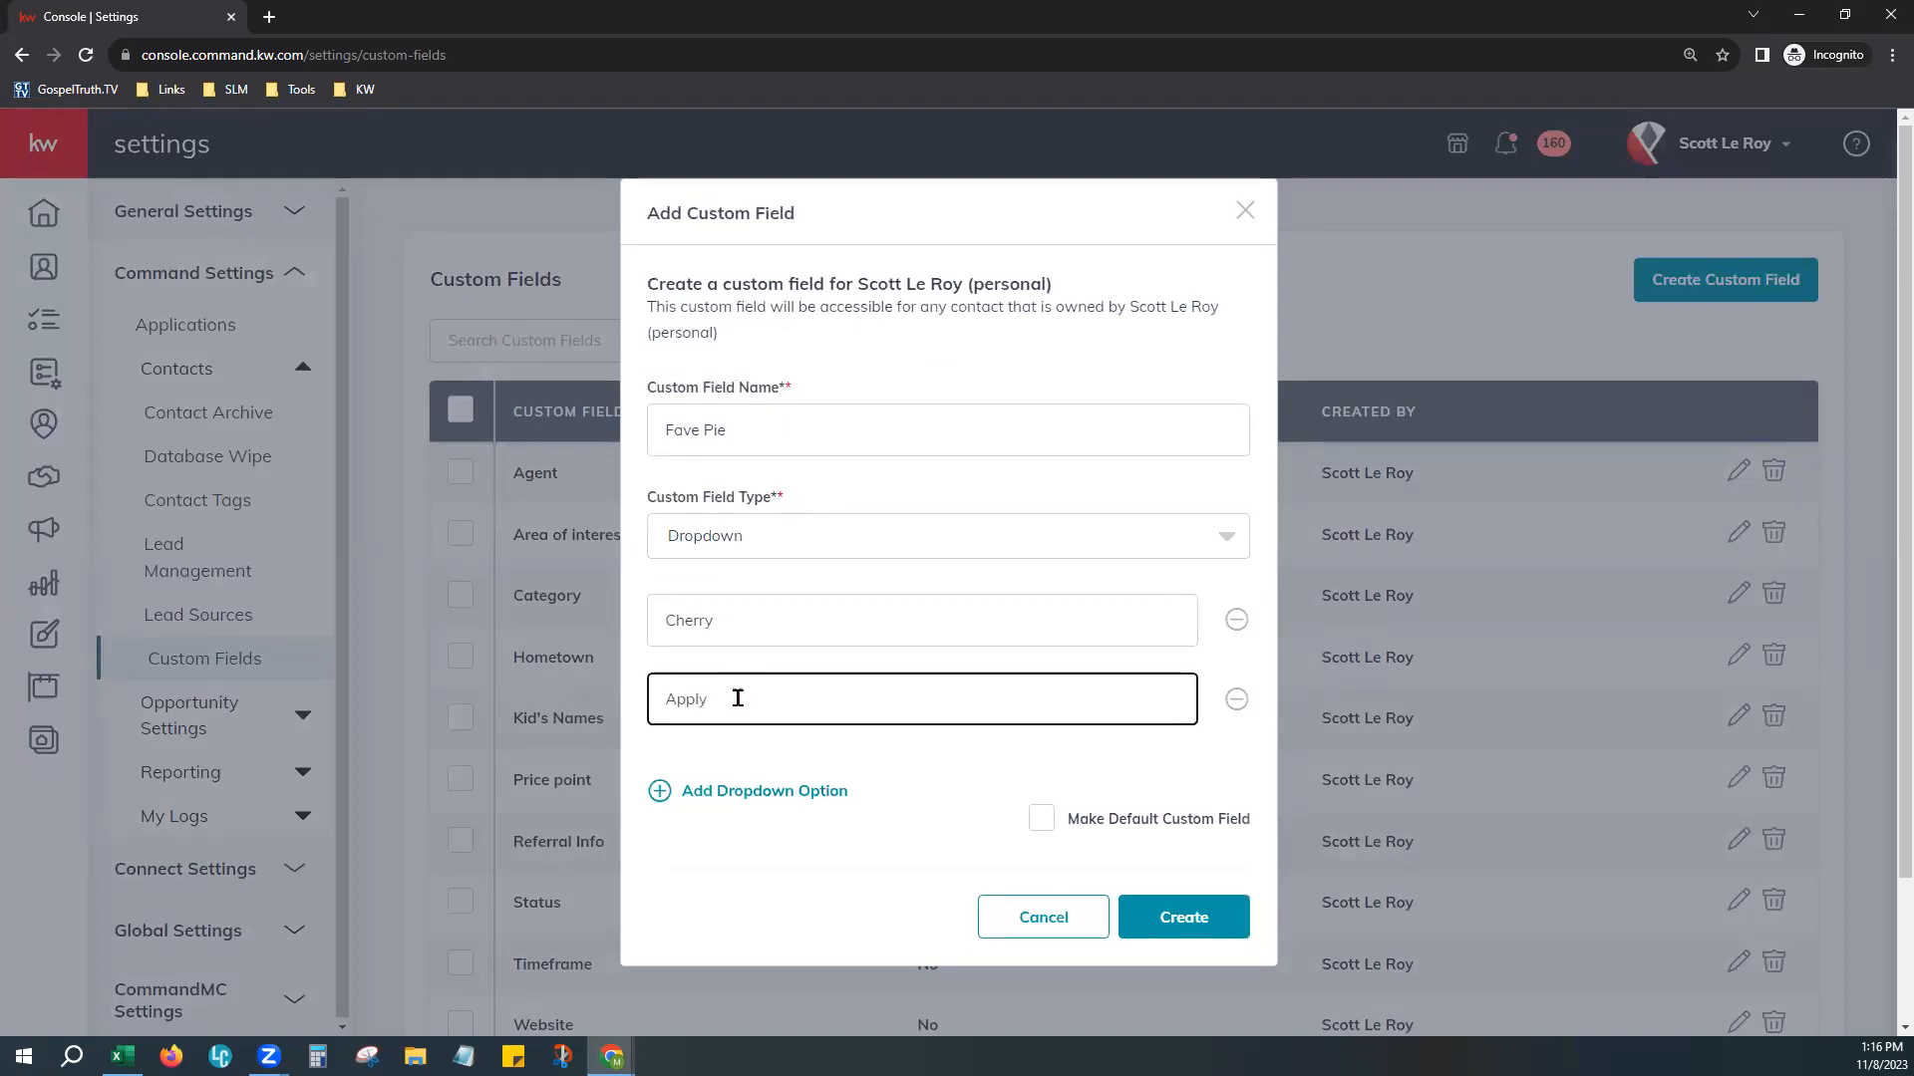
key("BackSpace")
type("e")
left_click(717, 790)
left_click(739, 743)
type("Pecan")
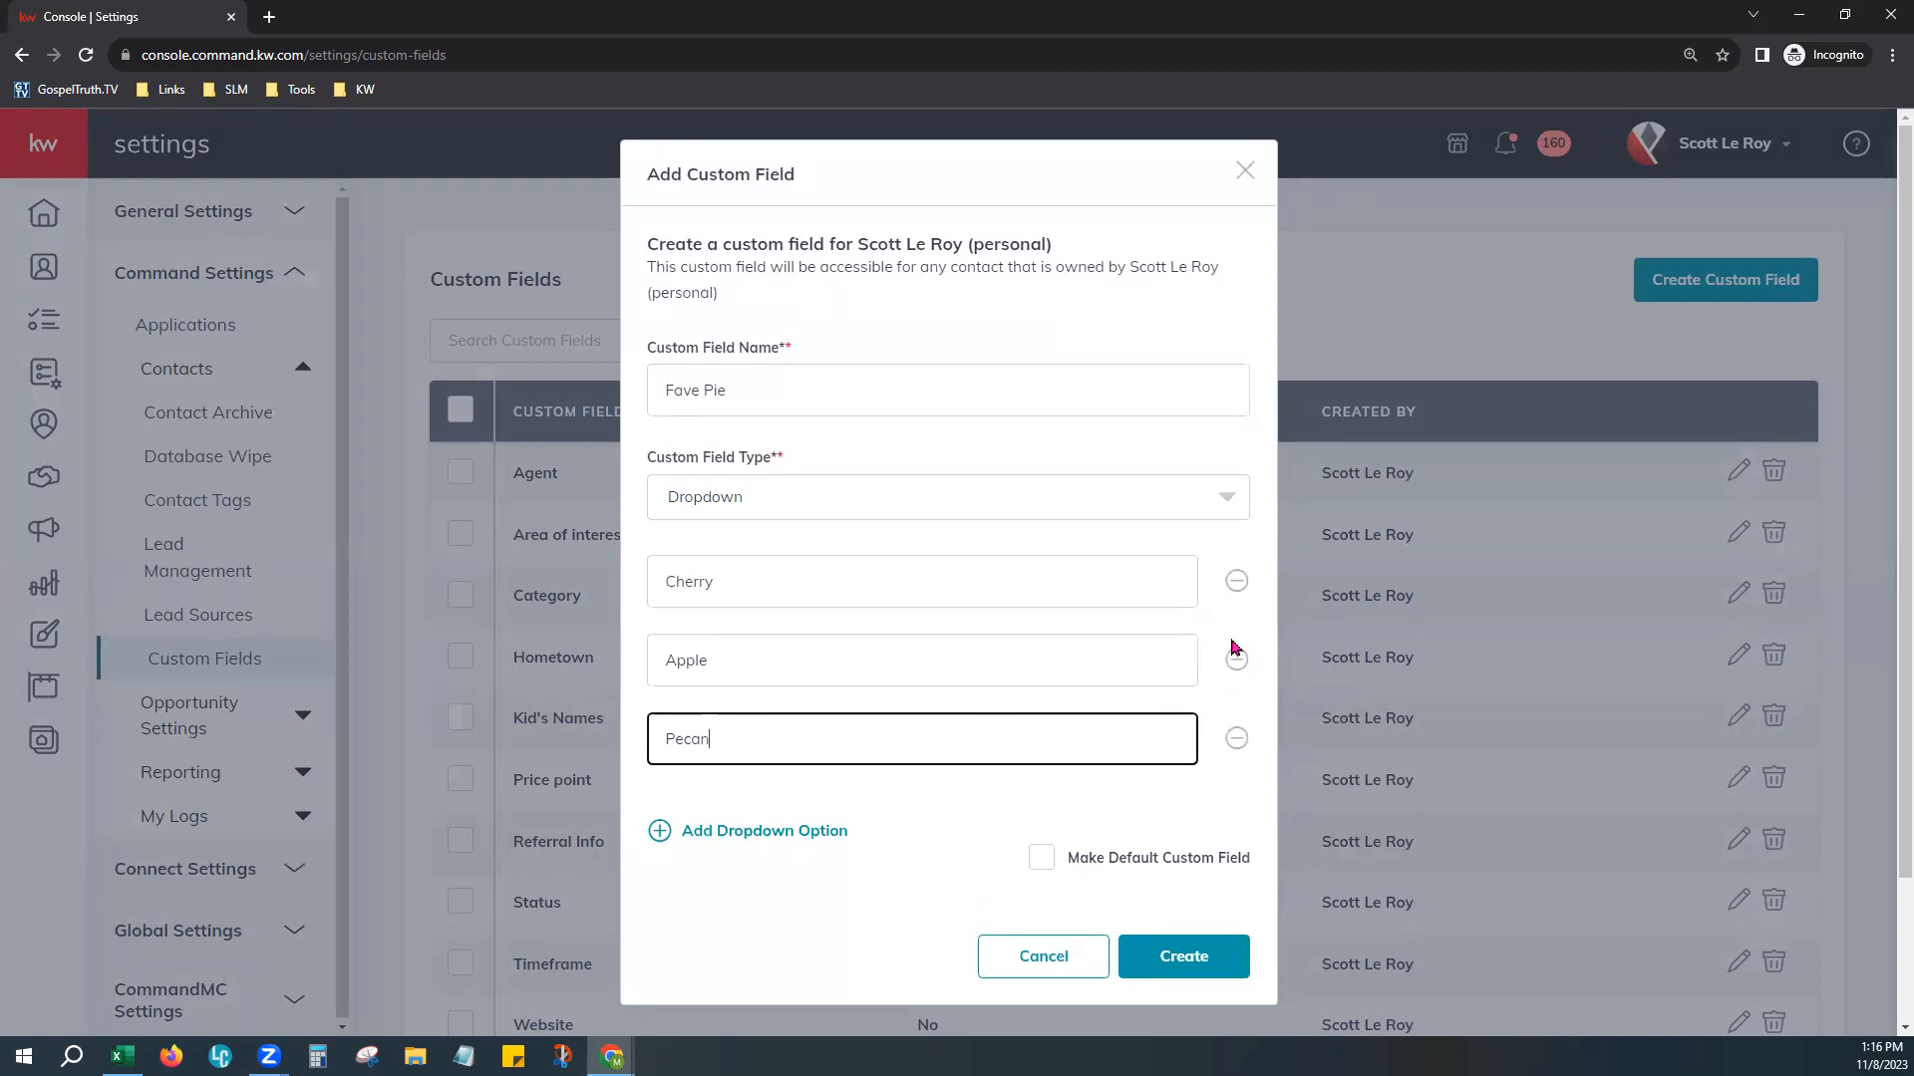
Step: Try to create the Fave Pie field with its three options as a non-default field, and cancel the form
left_click(1034, 869)
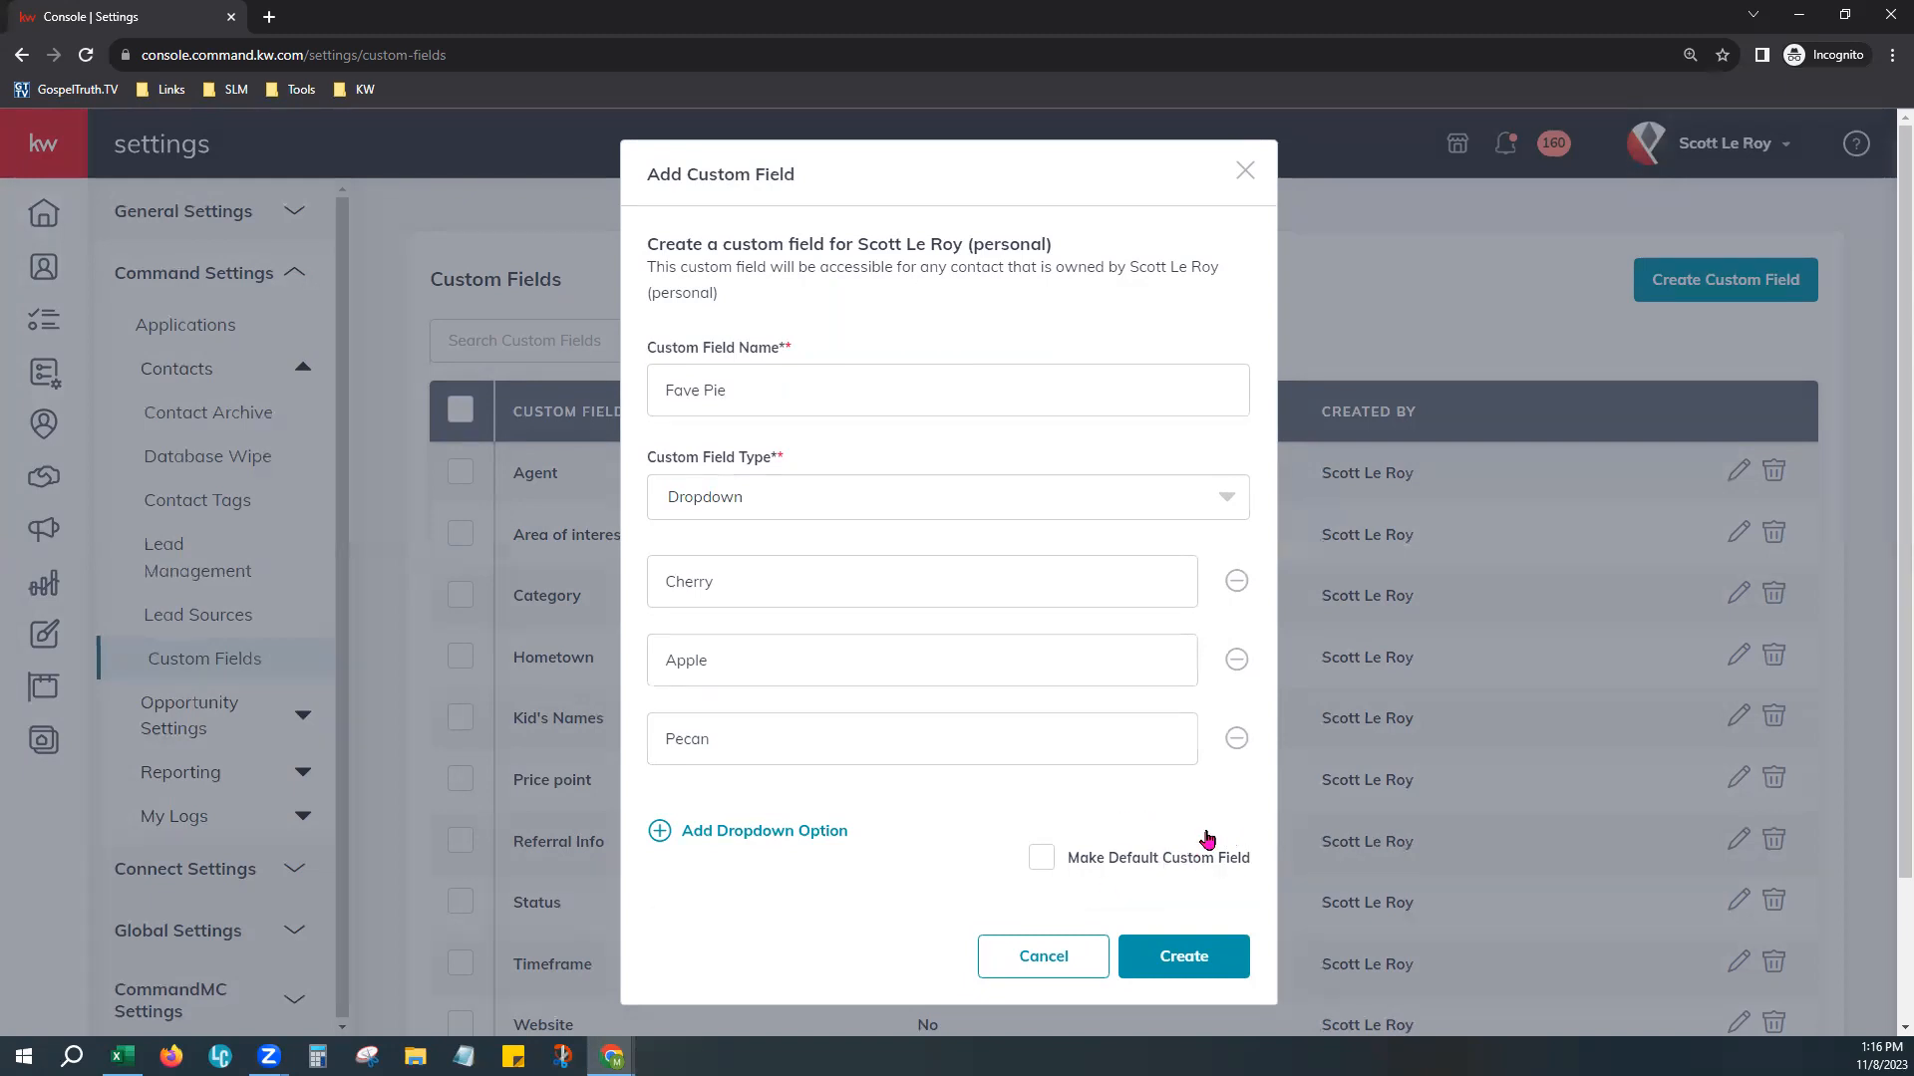
left_click(1211, 958)
scroll(1076, 782, "down", 2)
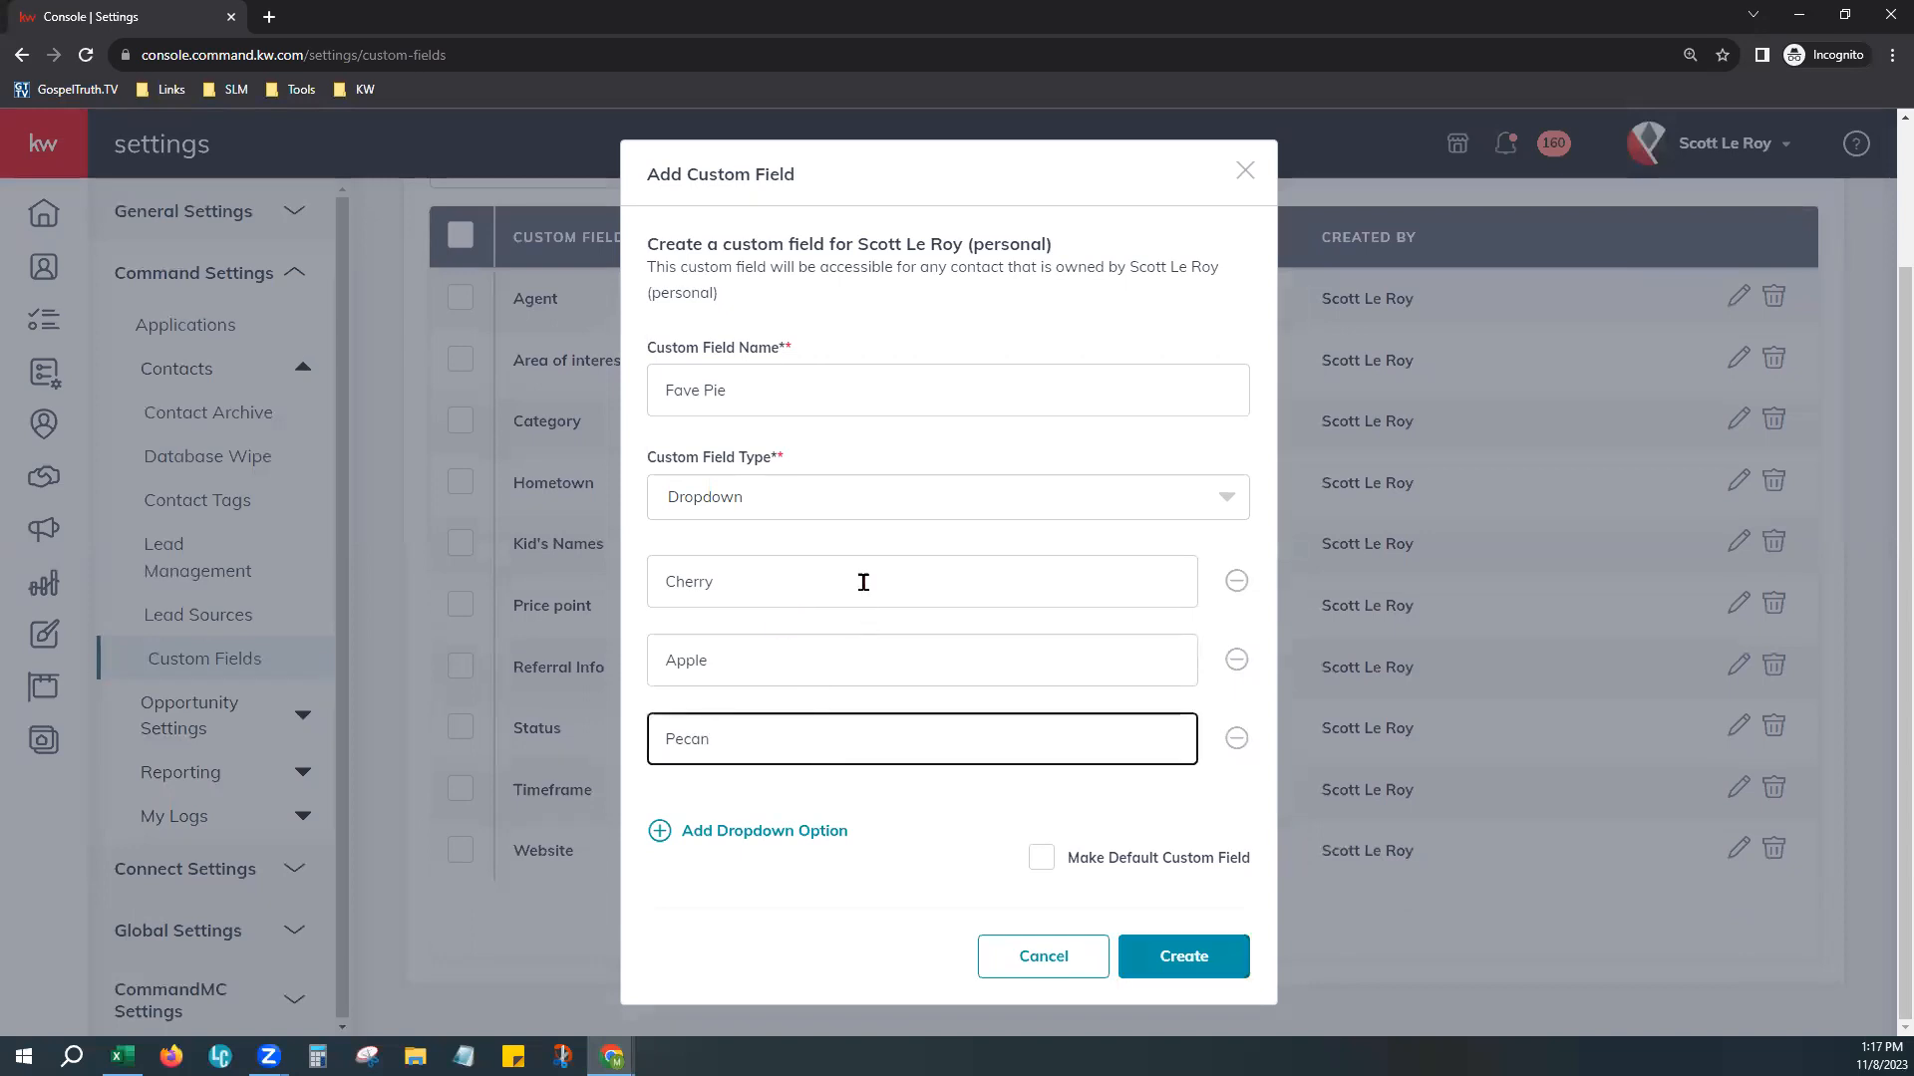
scroll(859, 581, "up", 2)
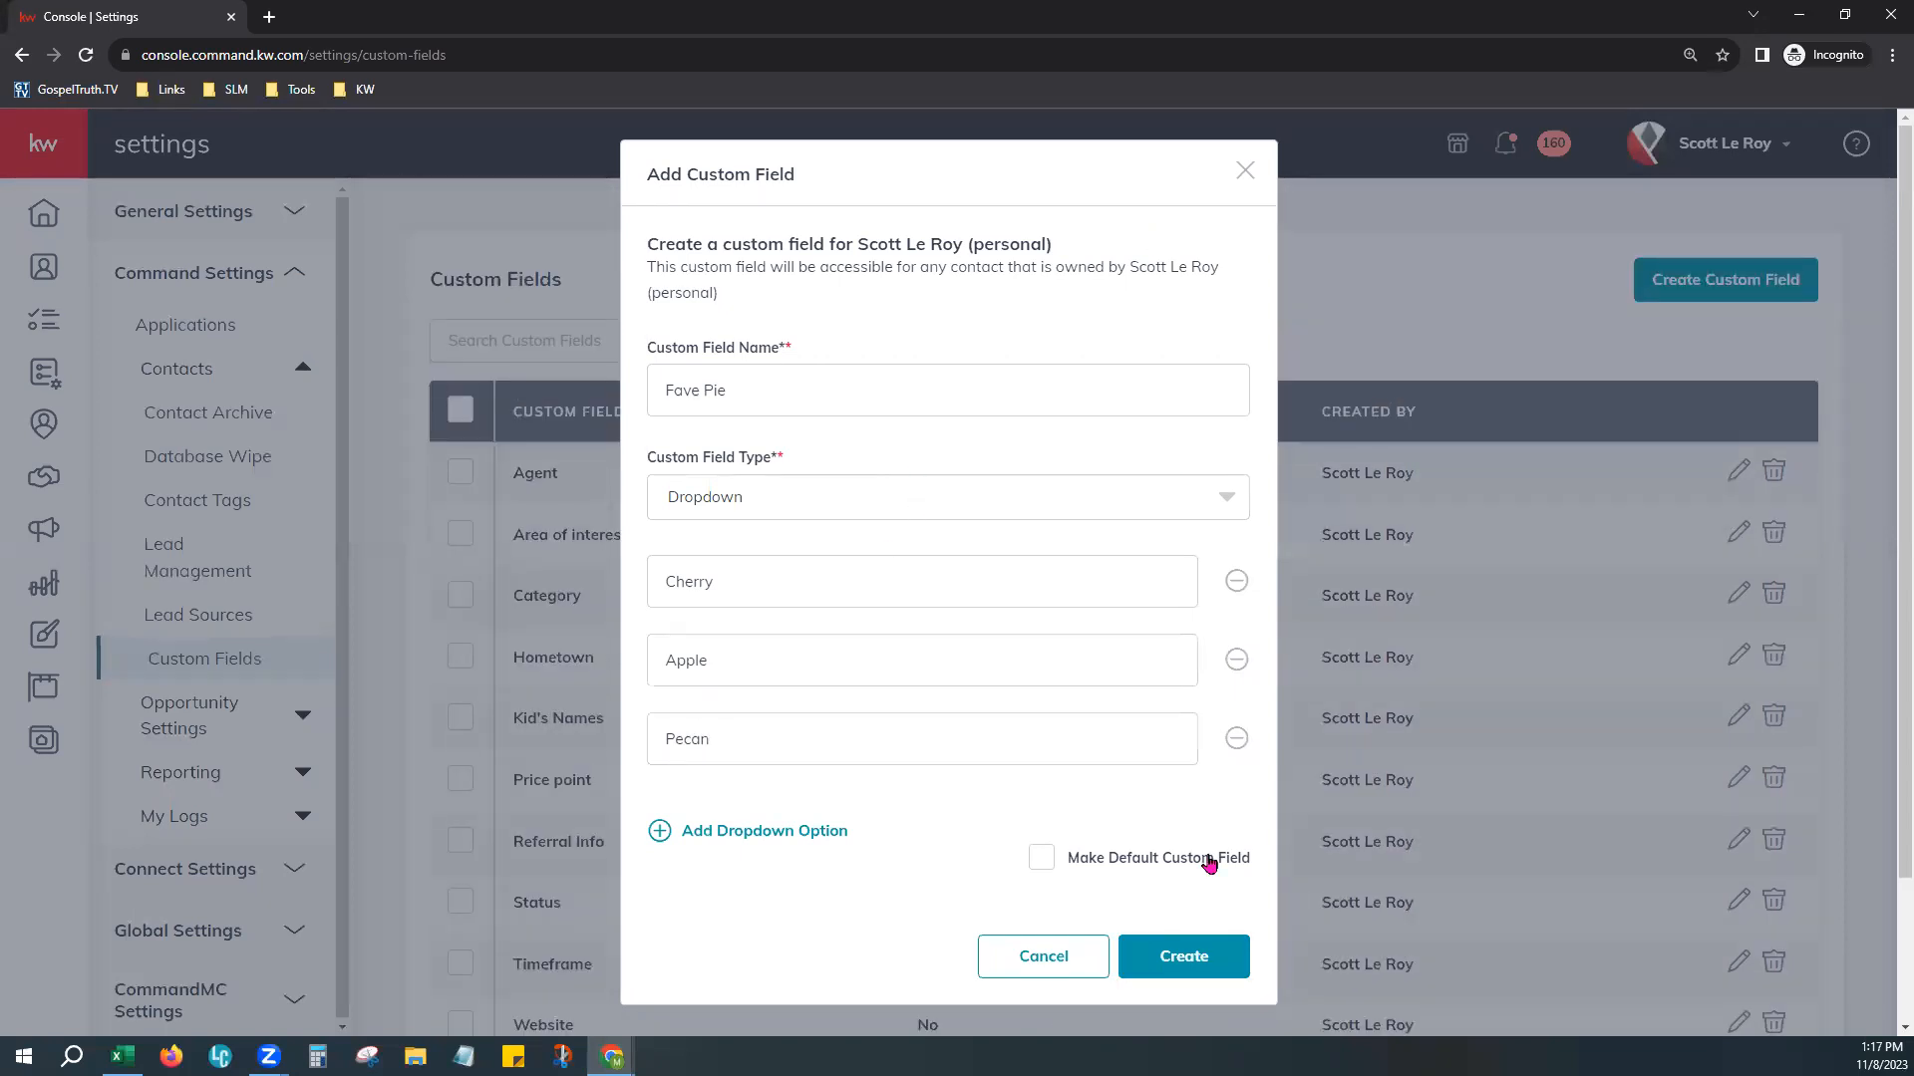
left_click(1059, 961)
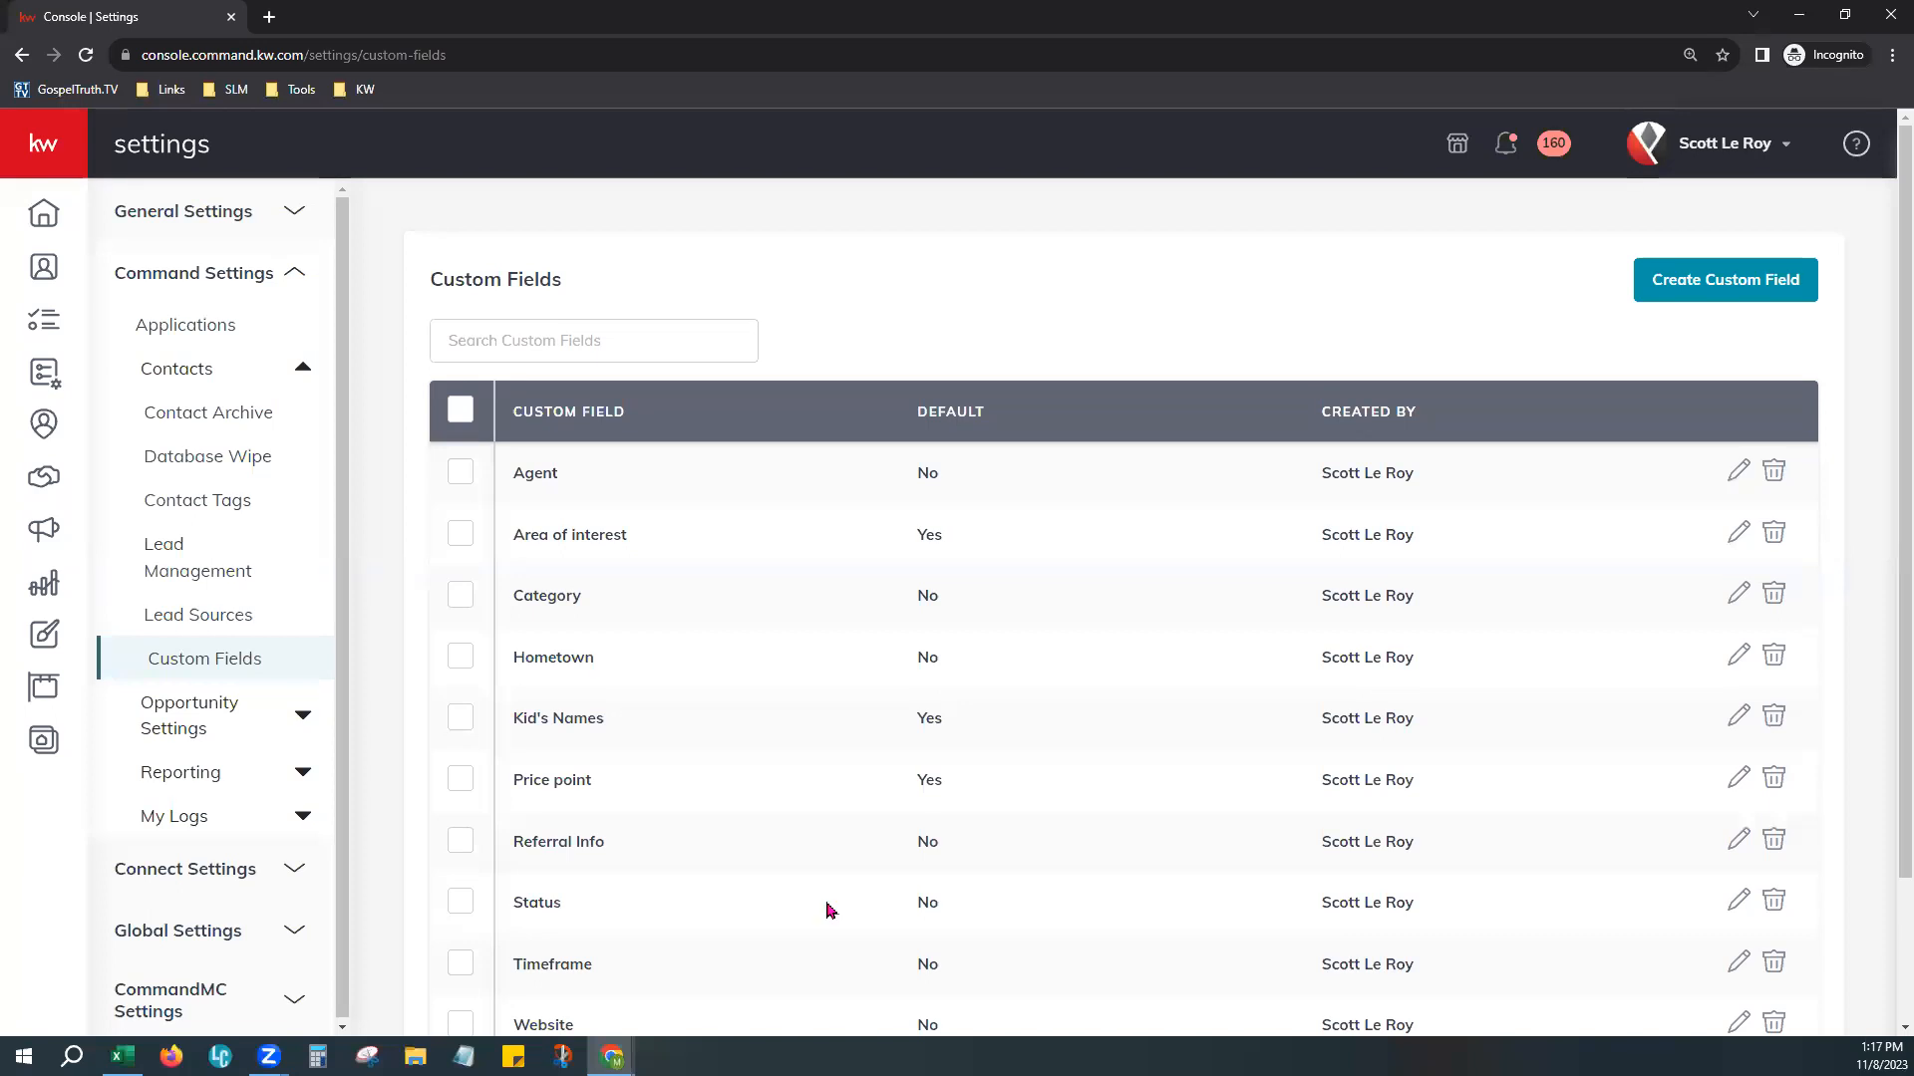
Step: Restart the custom field form with the name Fave Pie and the type Dropdown
left_click(1730, 281)
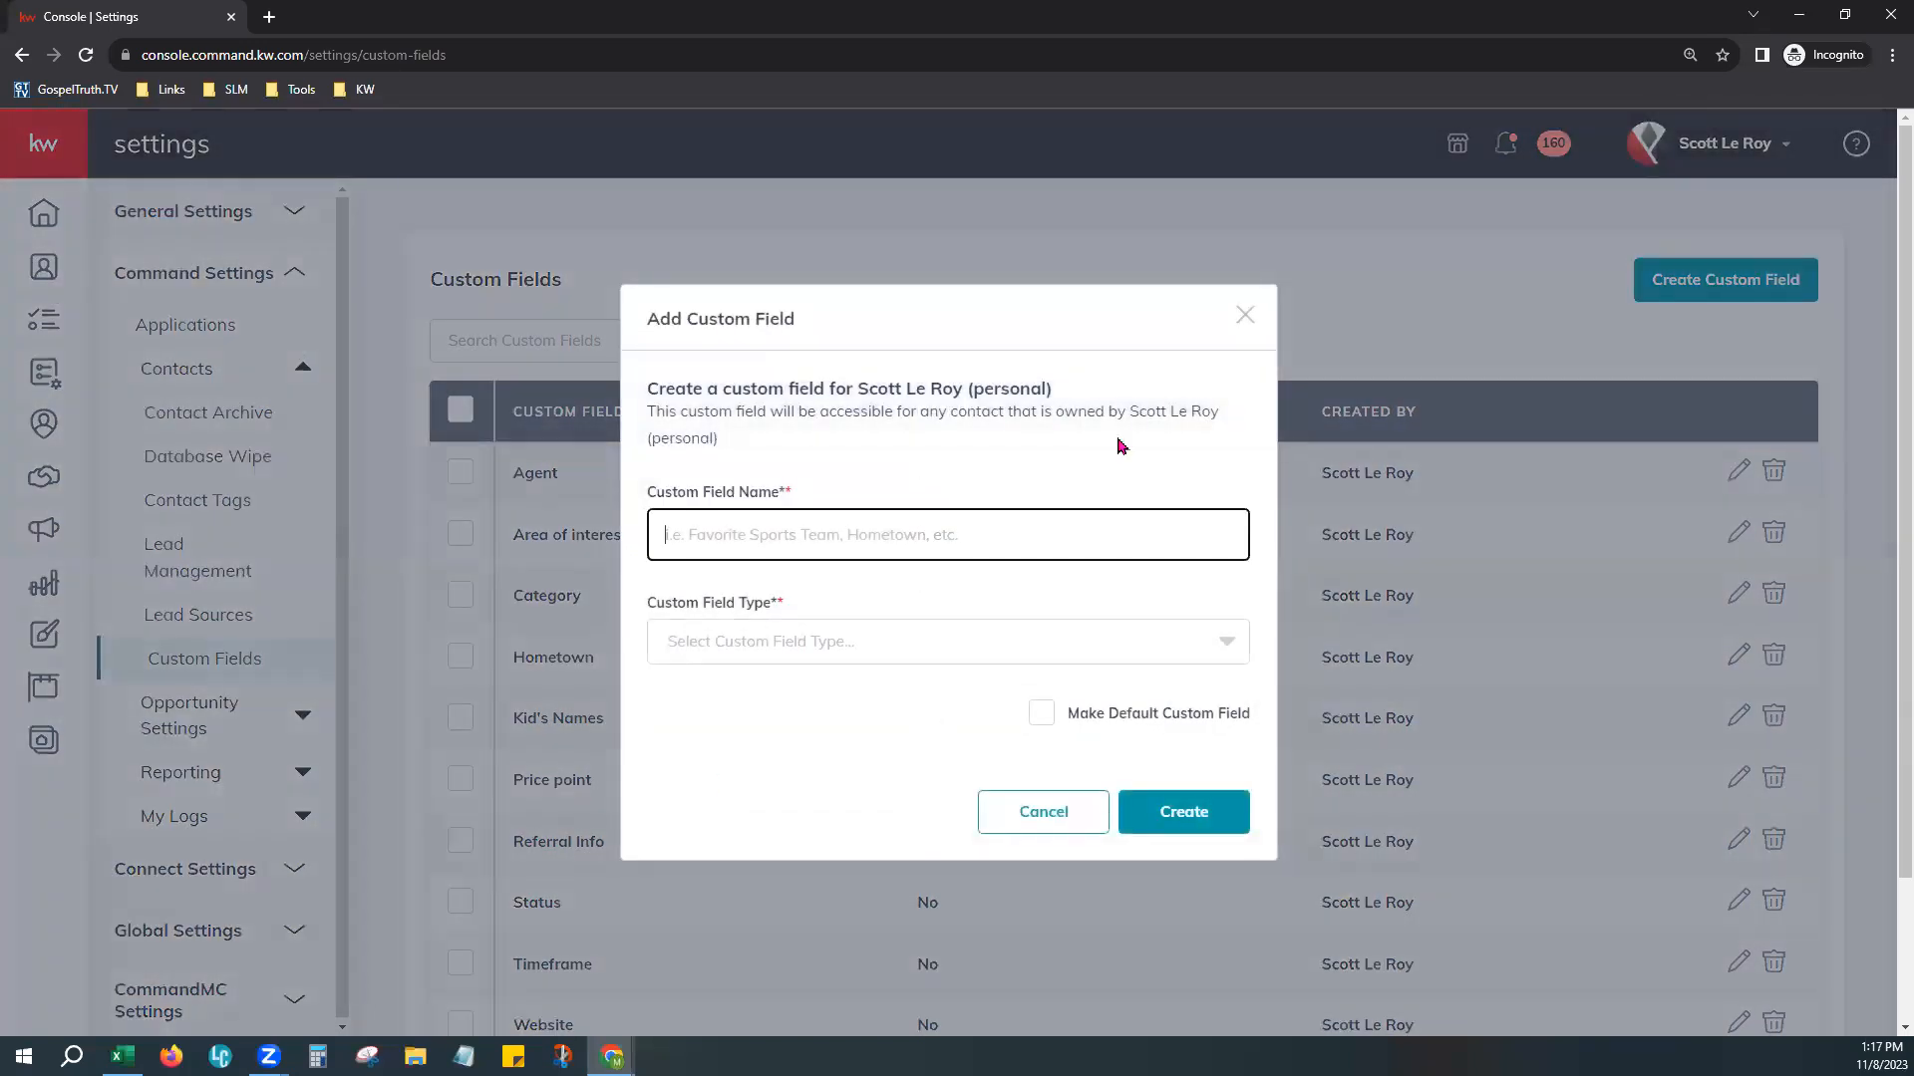
left_click(1121, 445)
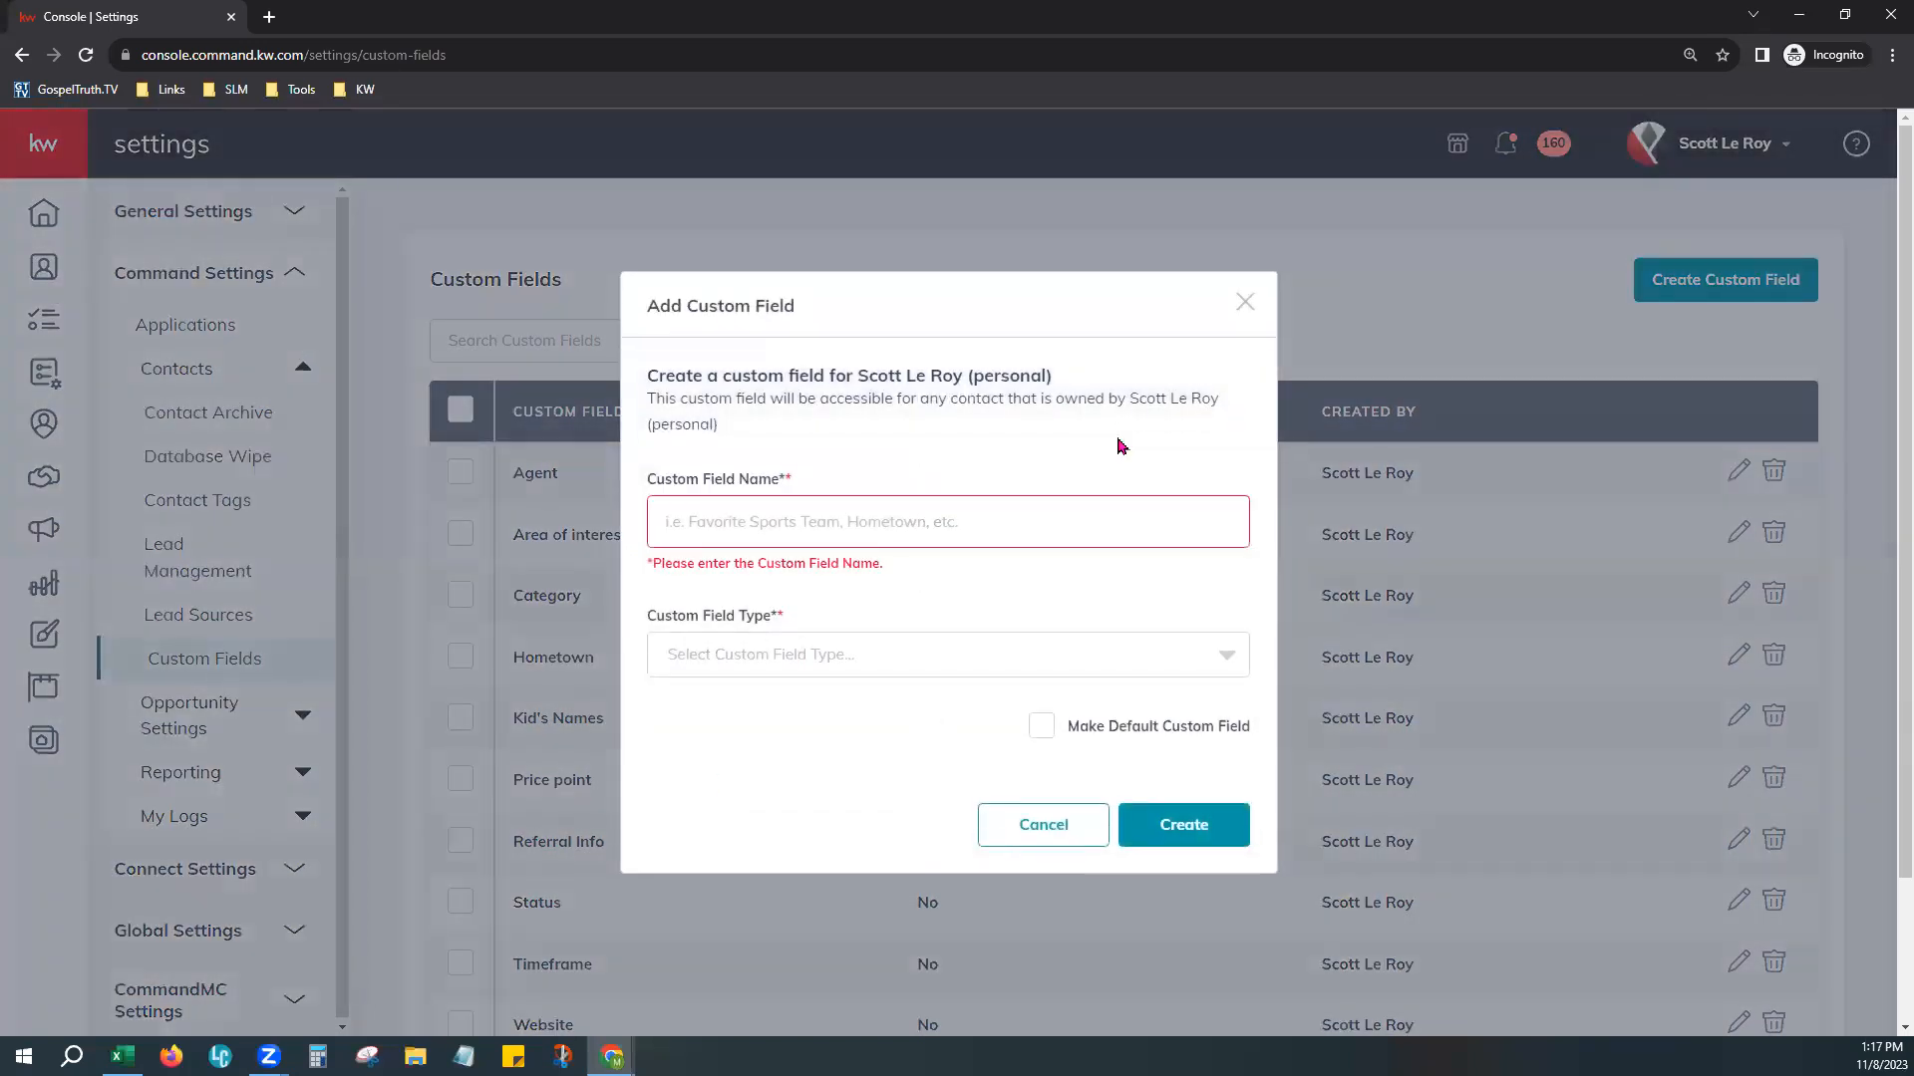
left_click(1007, 524)
type("Fac")
key("BackSpace")
type("ve Pie")
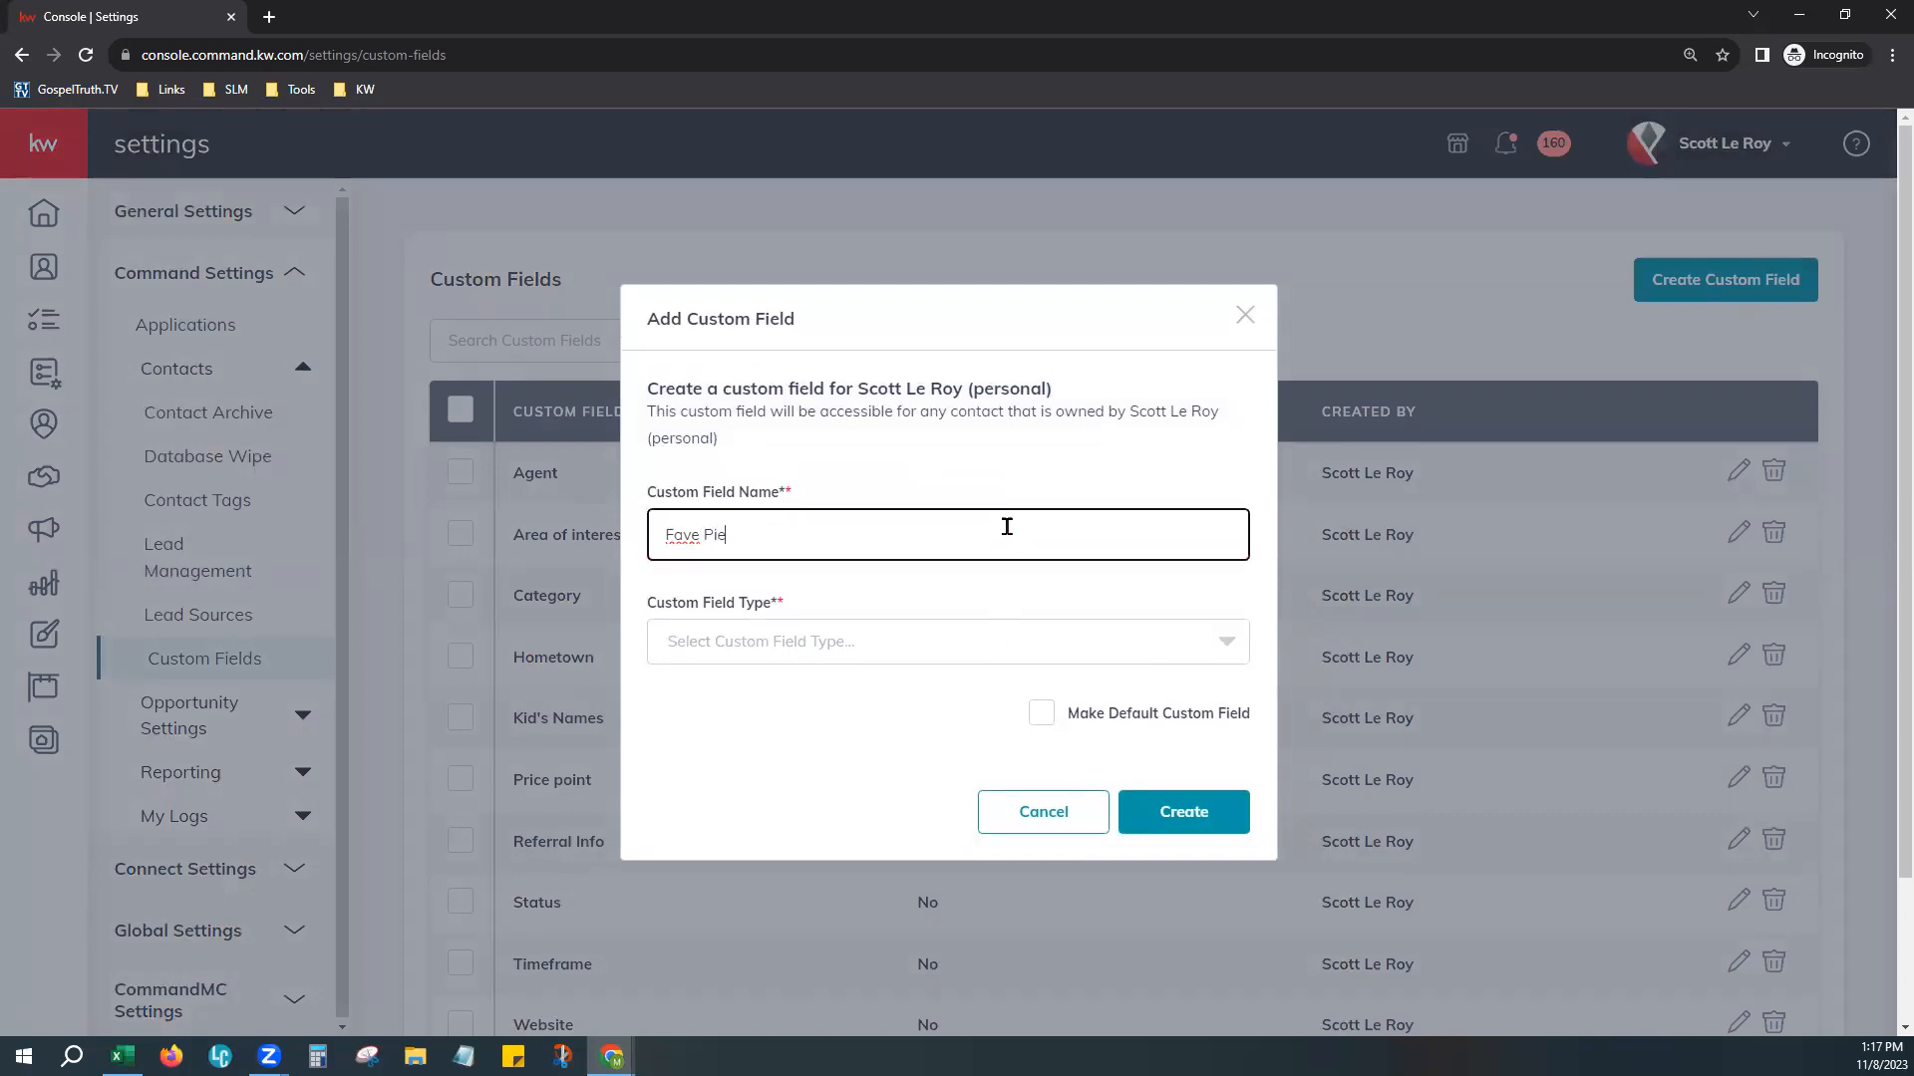
key("Tab")
left_click(997, 630)
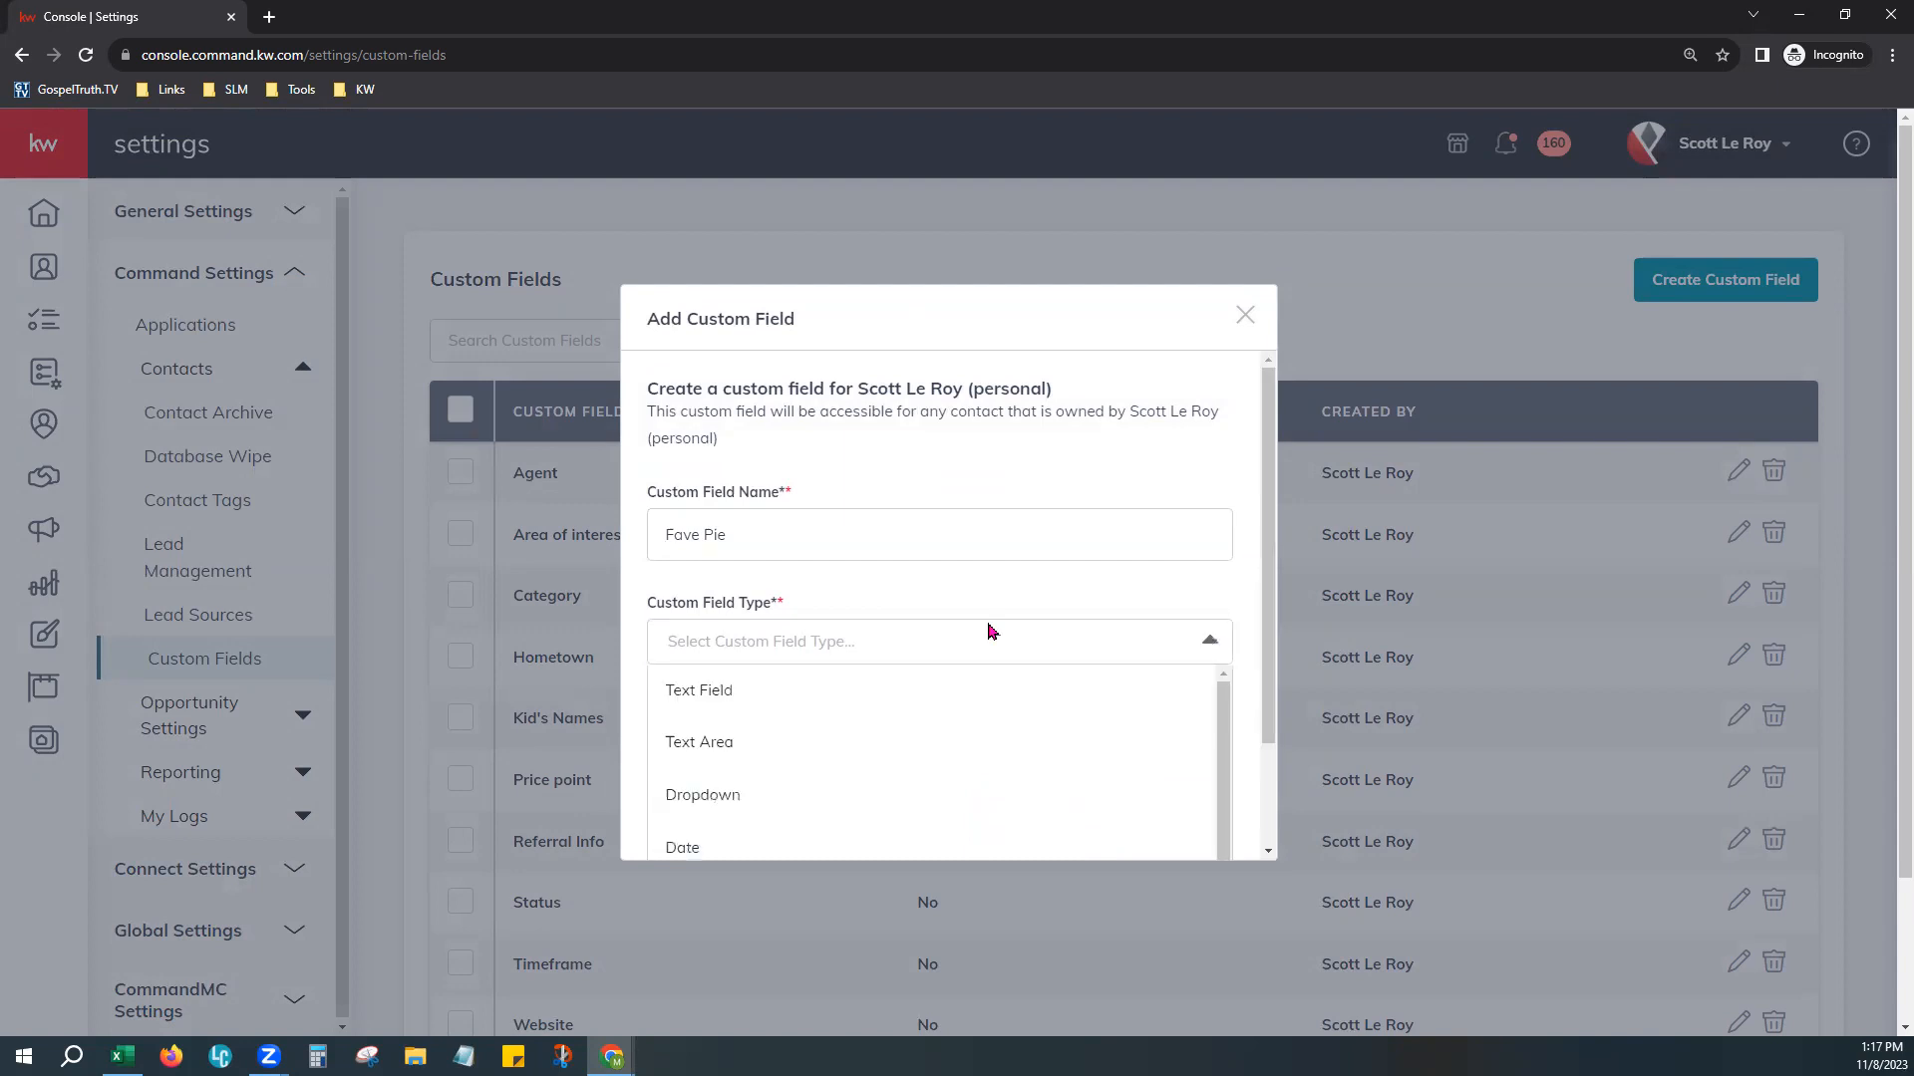
left_click(725, 798)
Step: Try to create the Fave Pie field with only the options Cherry and Apple, and close the form
left_click(787, 655)
type("Cherry")
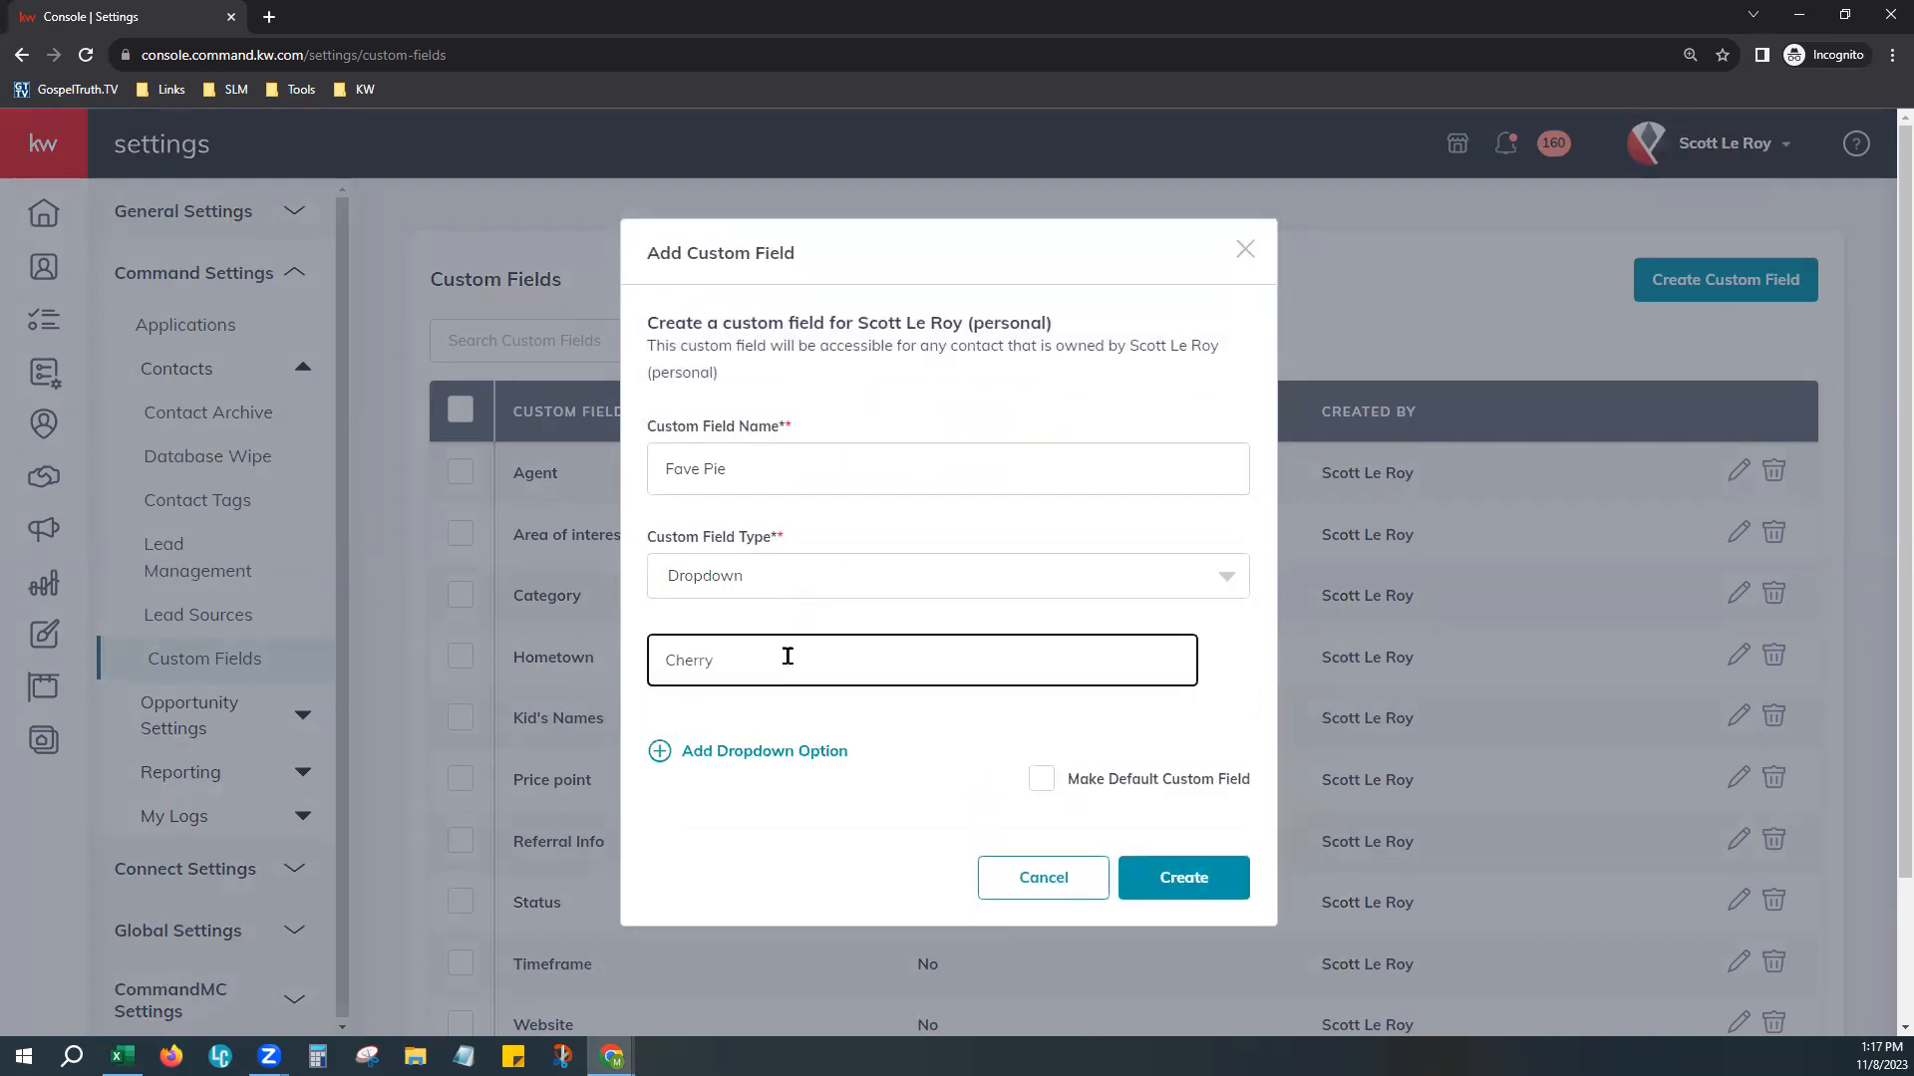
left_click(790, 755)
left_click(818, 695)
type("Apple")
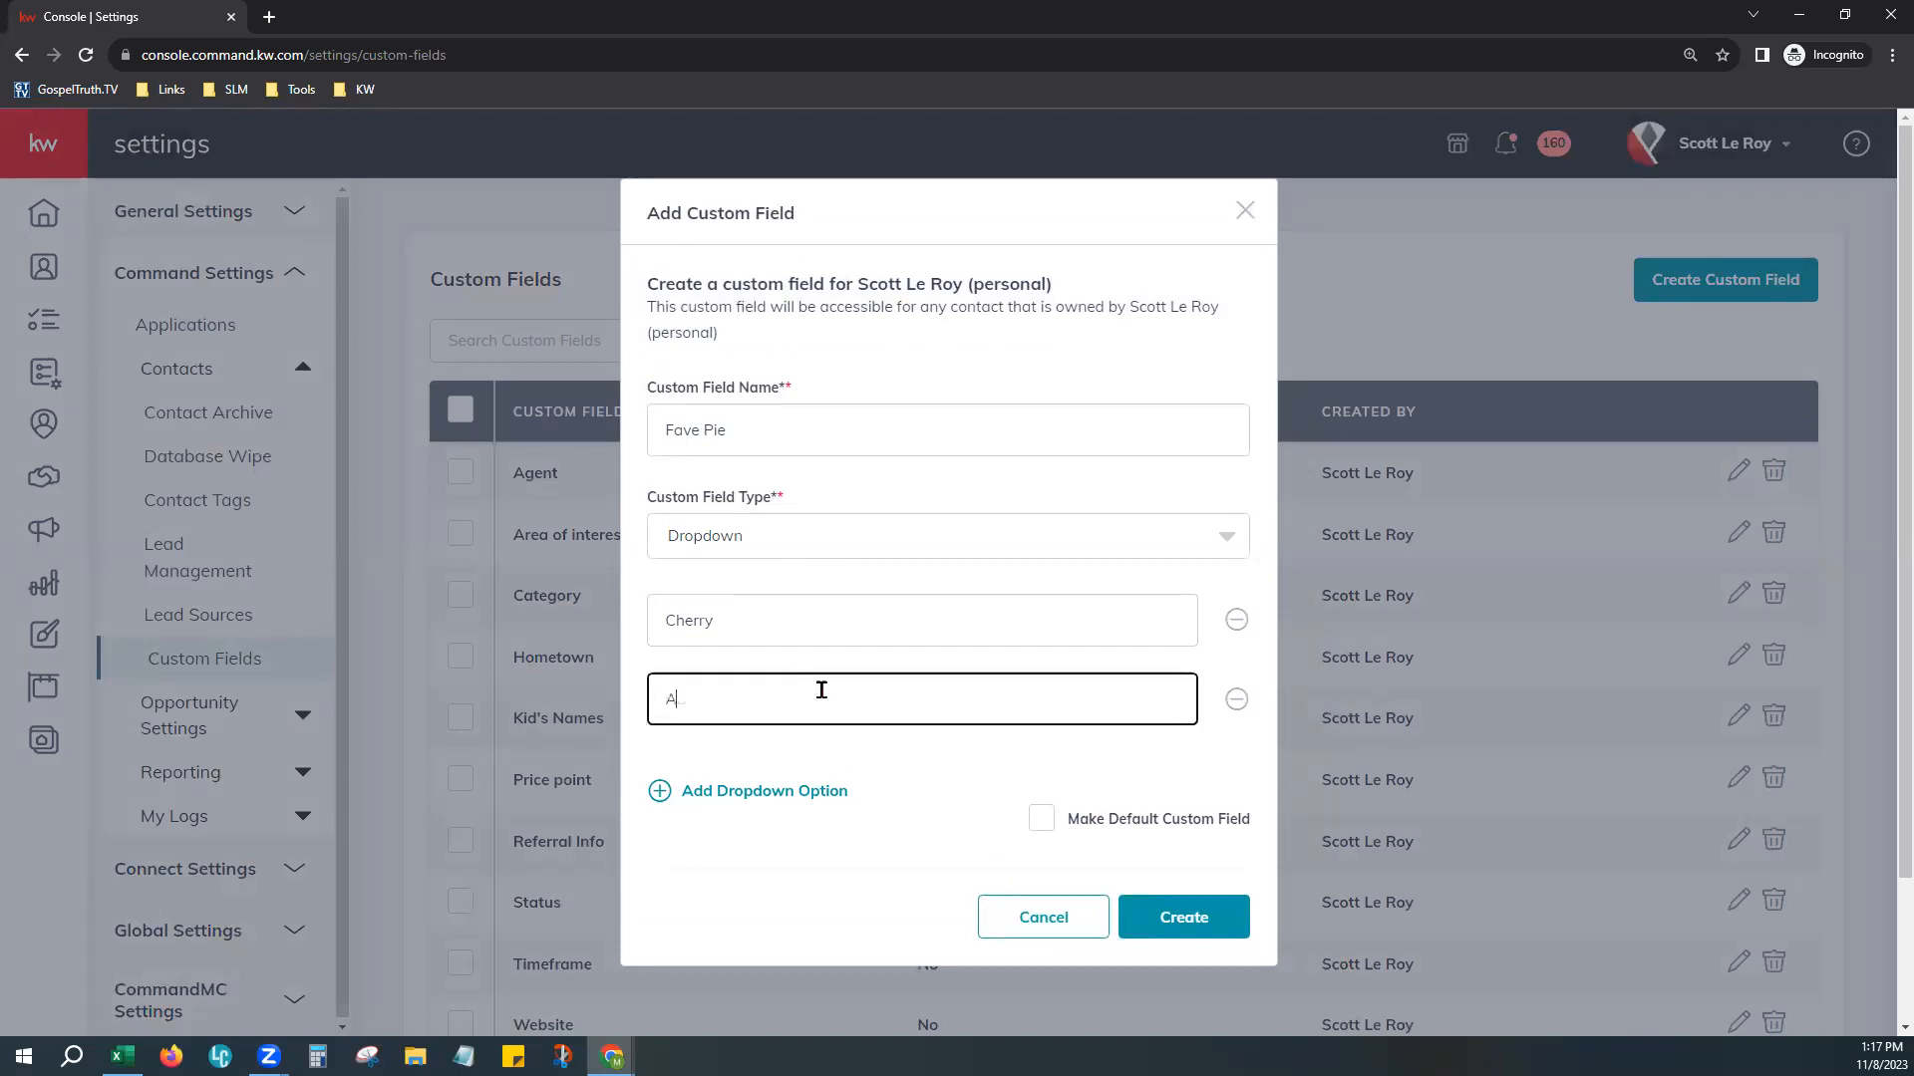
left_click(1203, 929)
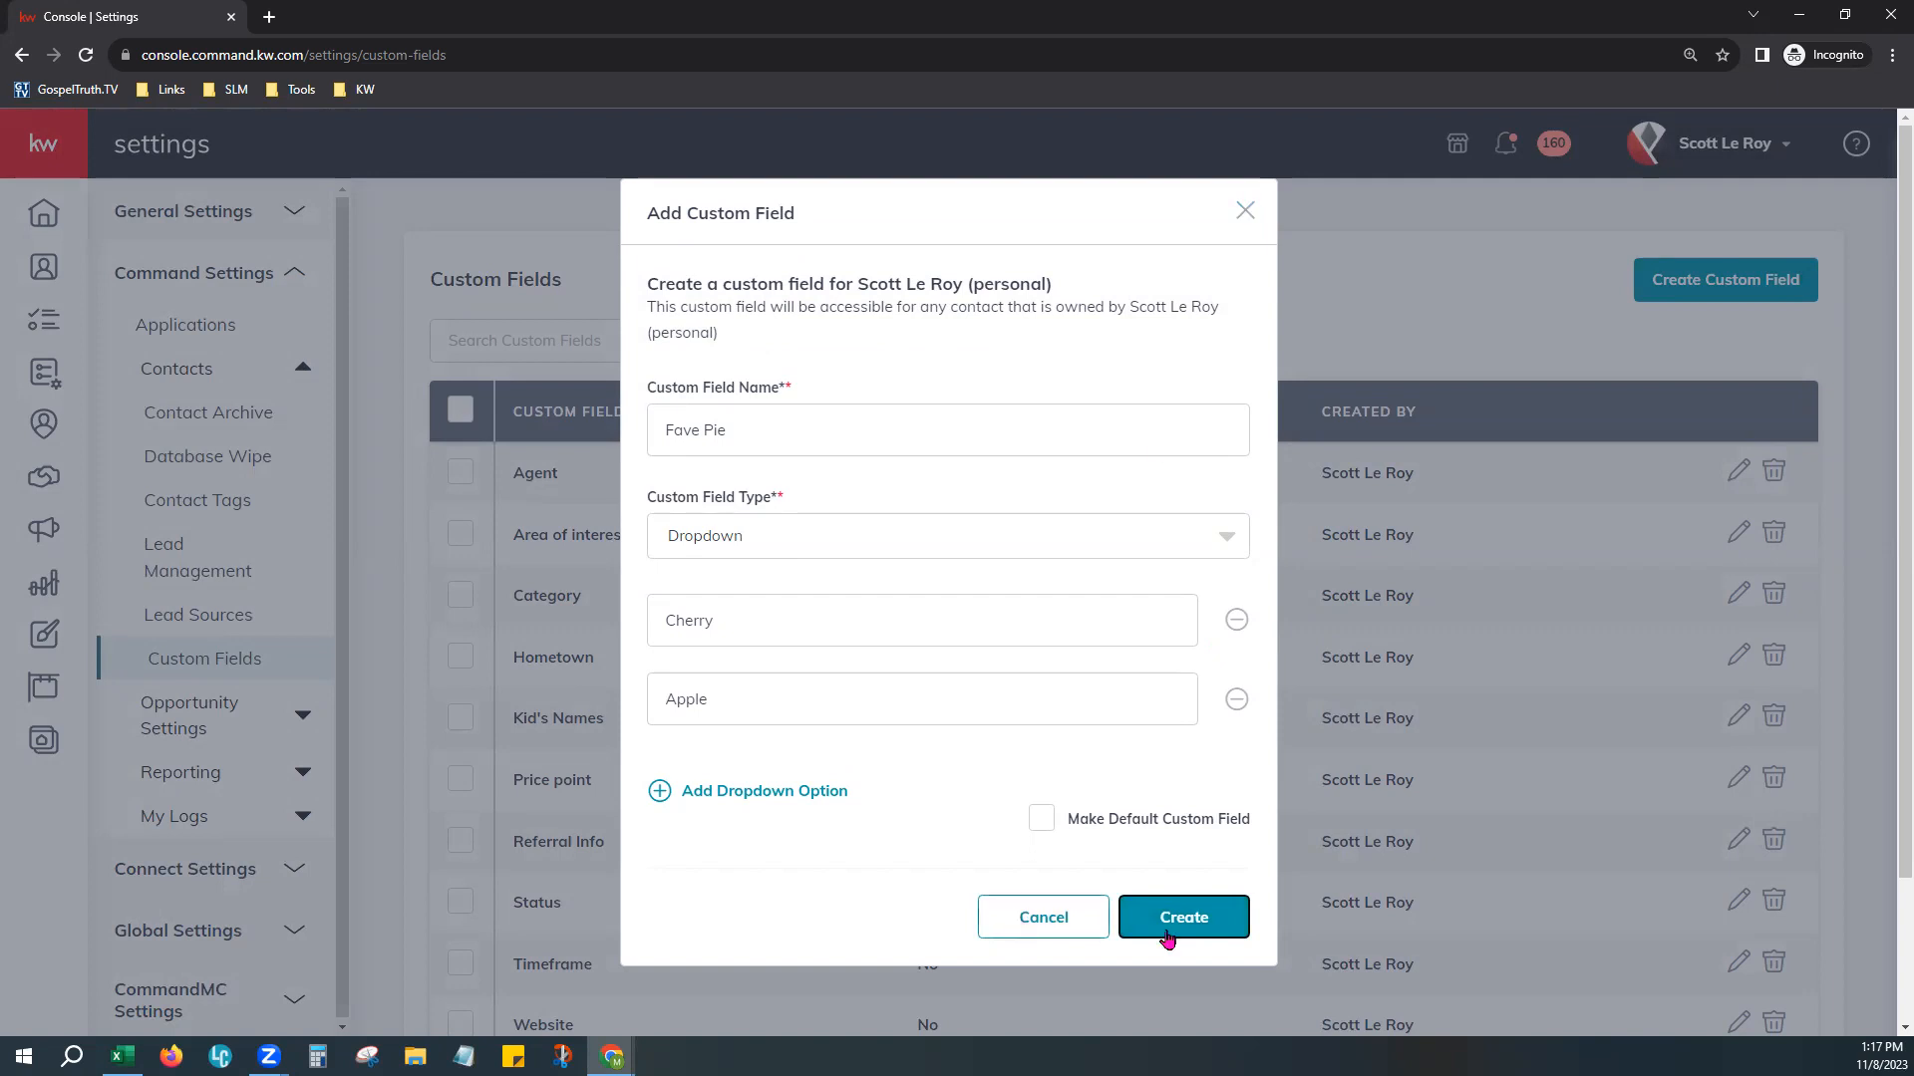
left_click(1241, 211)
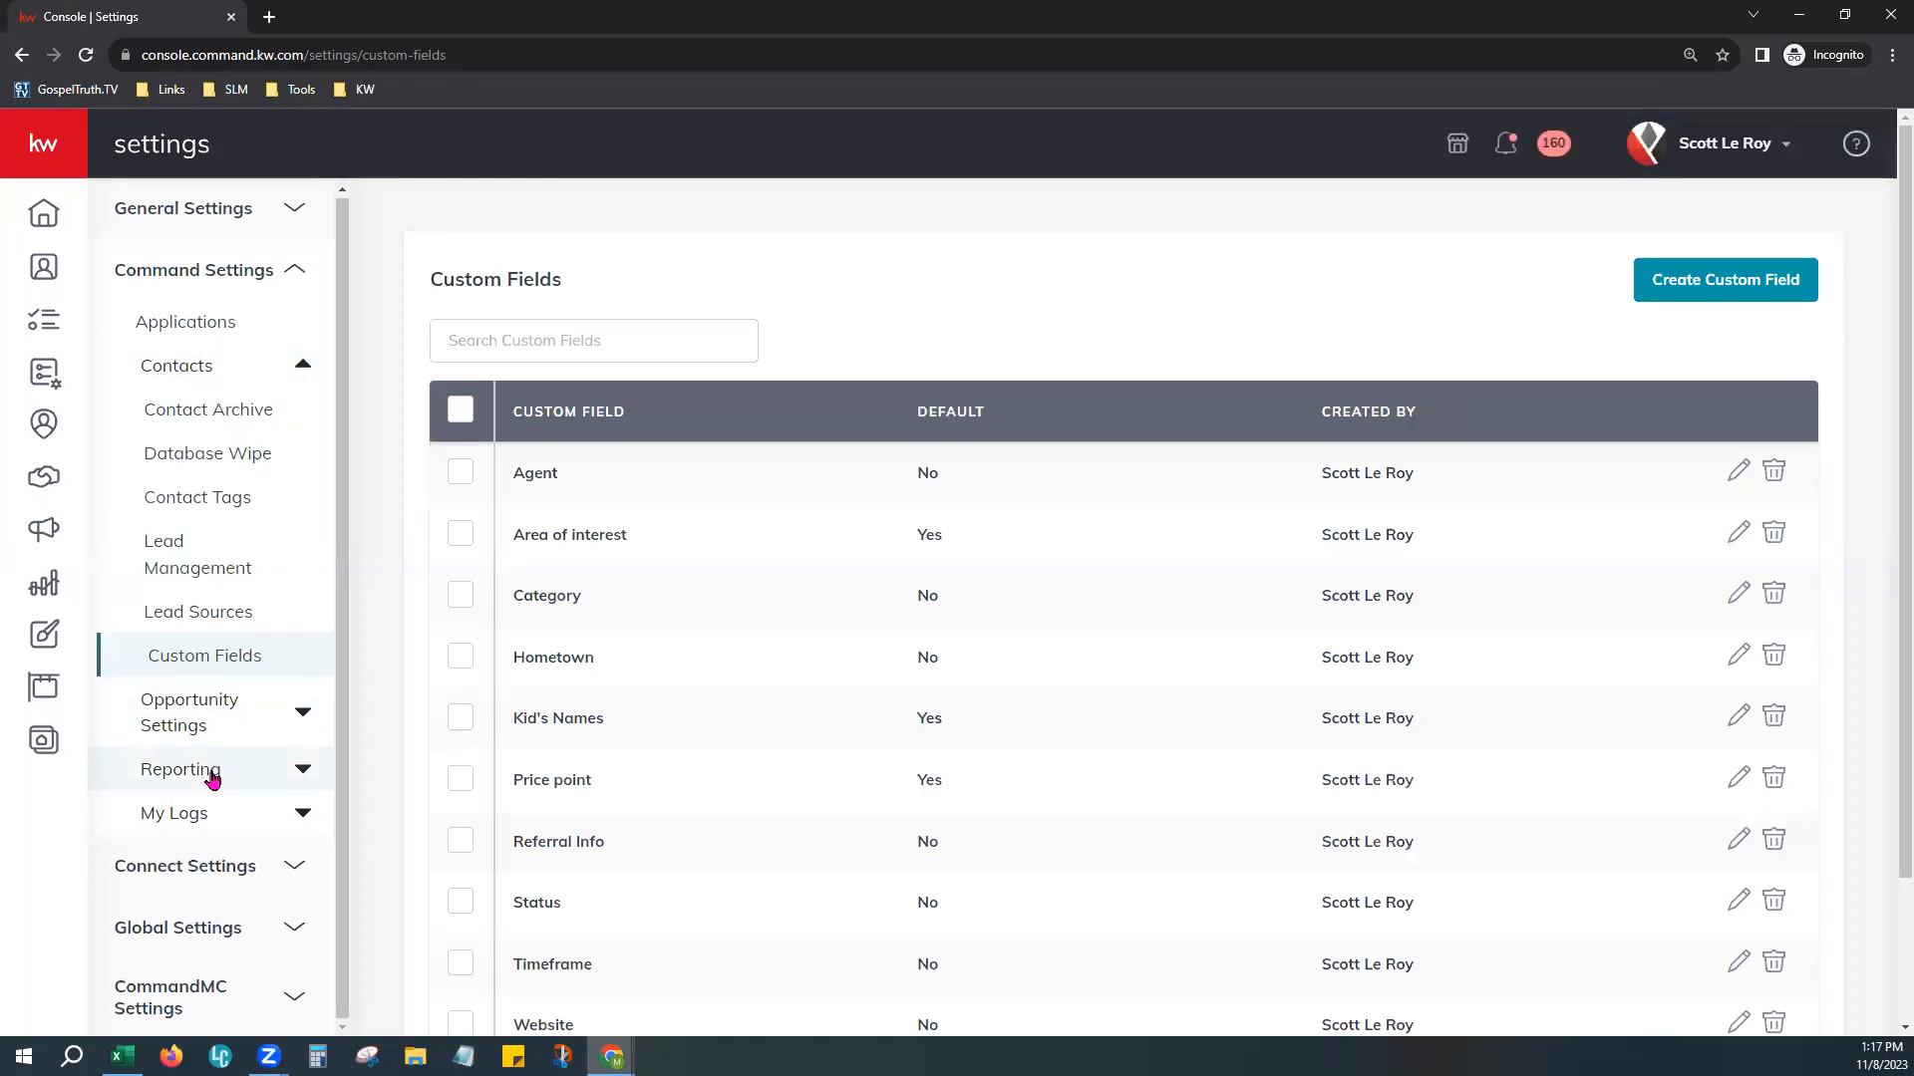
Step: Review the import logs at 100 entries per page for original and error file downloads, and open the export logs
left_click(159, 825)
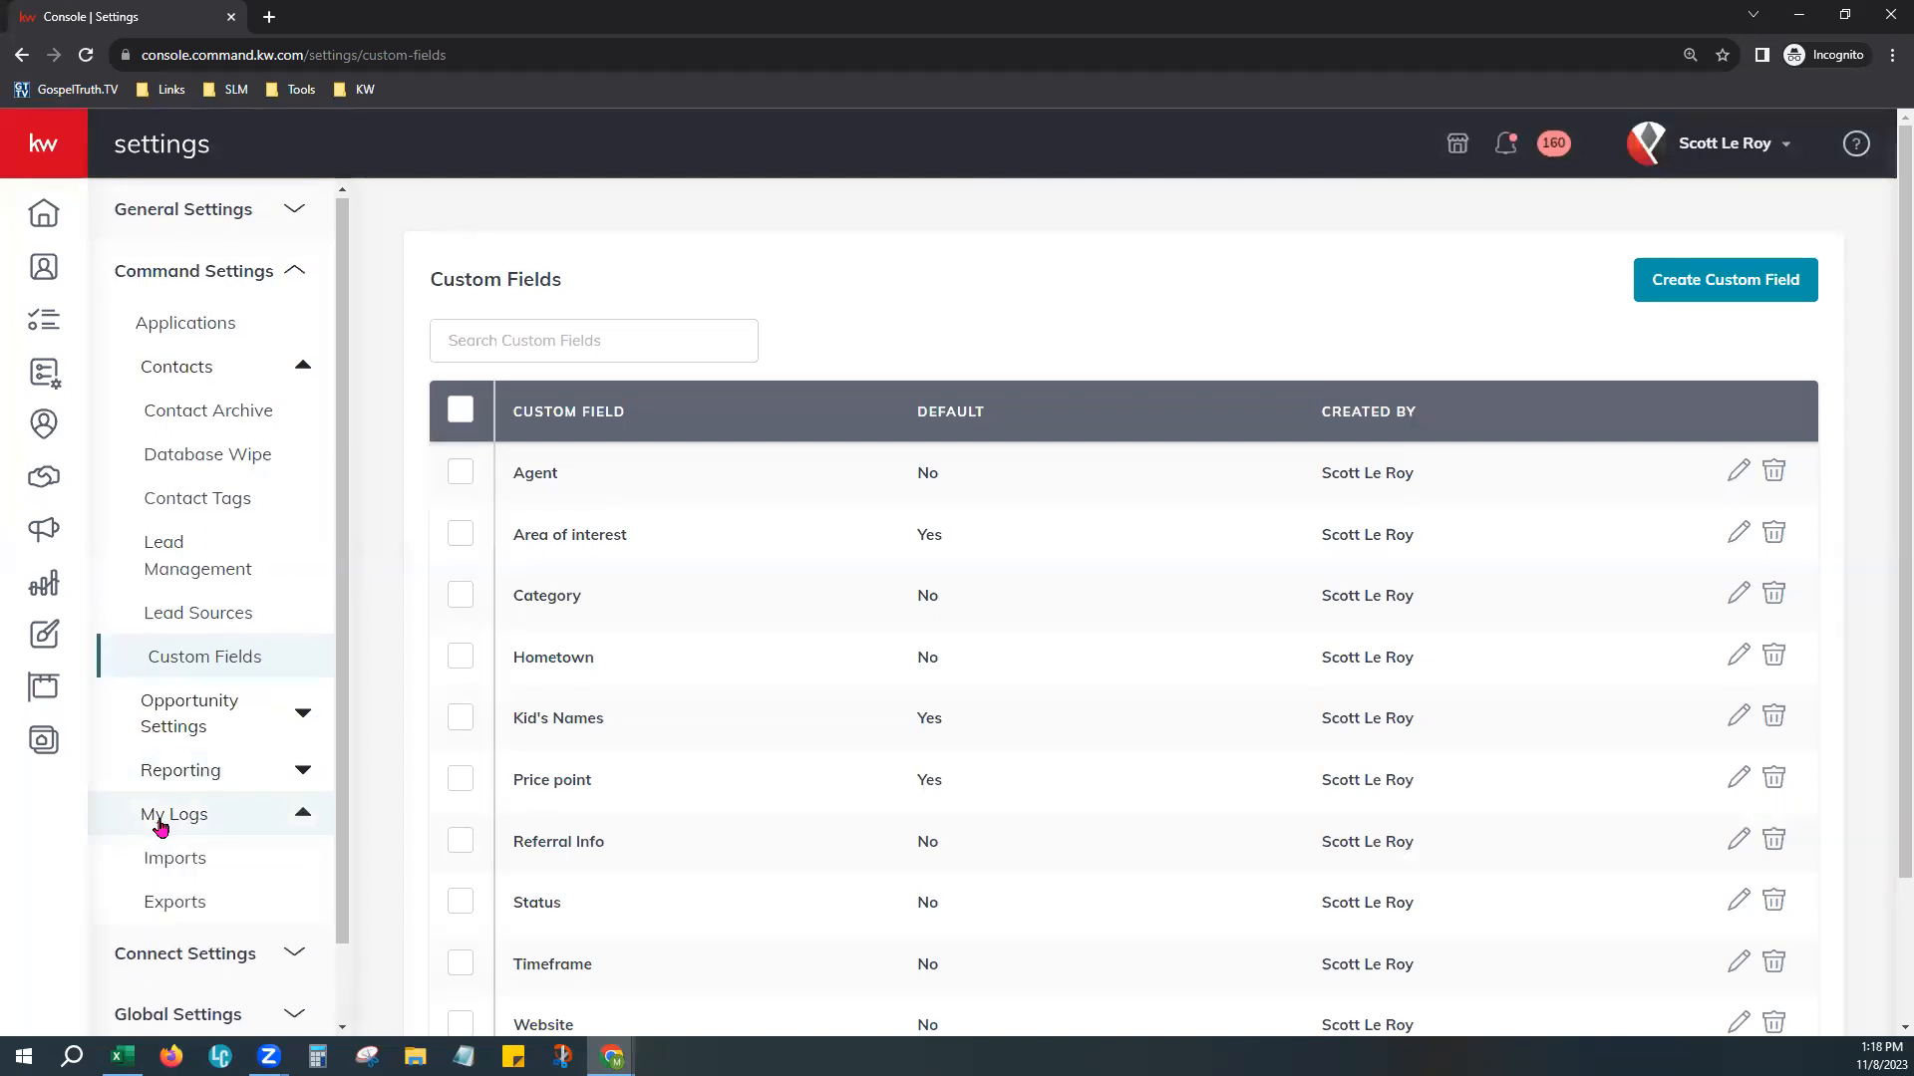
left_click(218, 872)
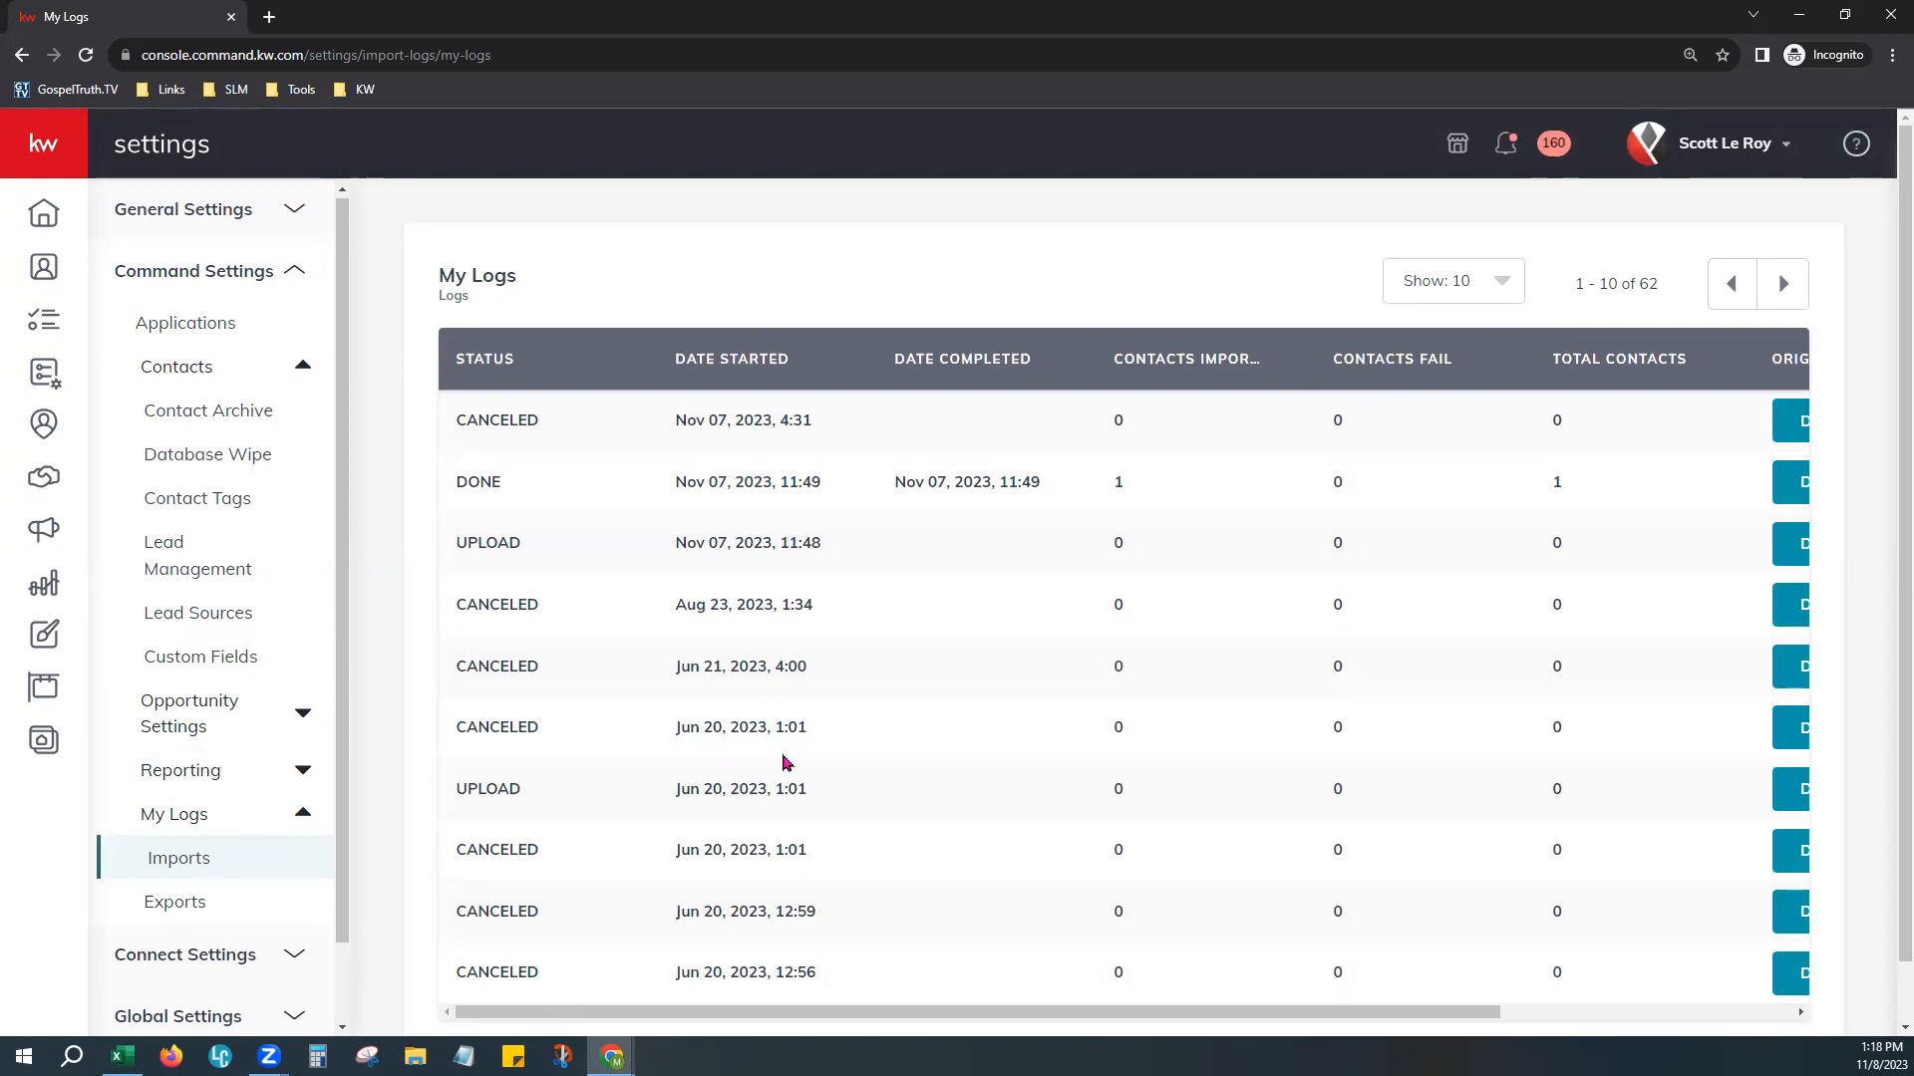
left_click_drag(886, 1026, 1216, 1032)
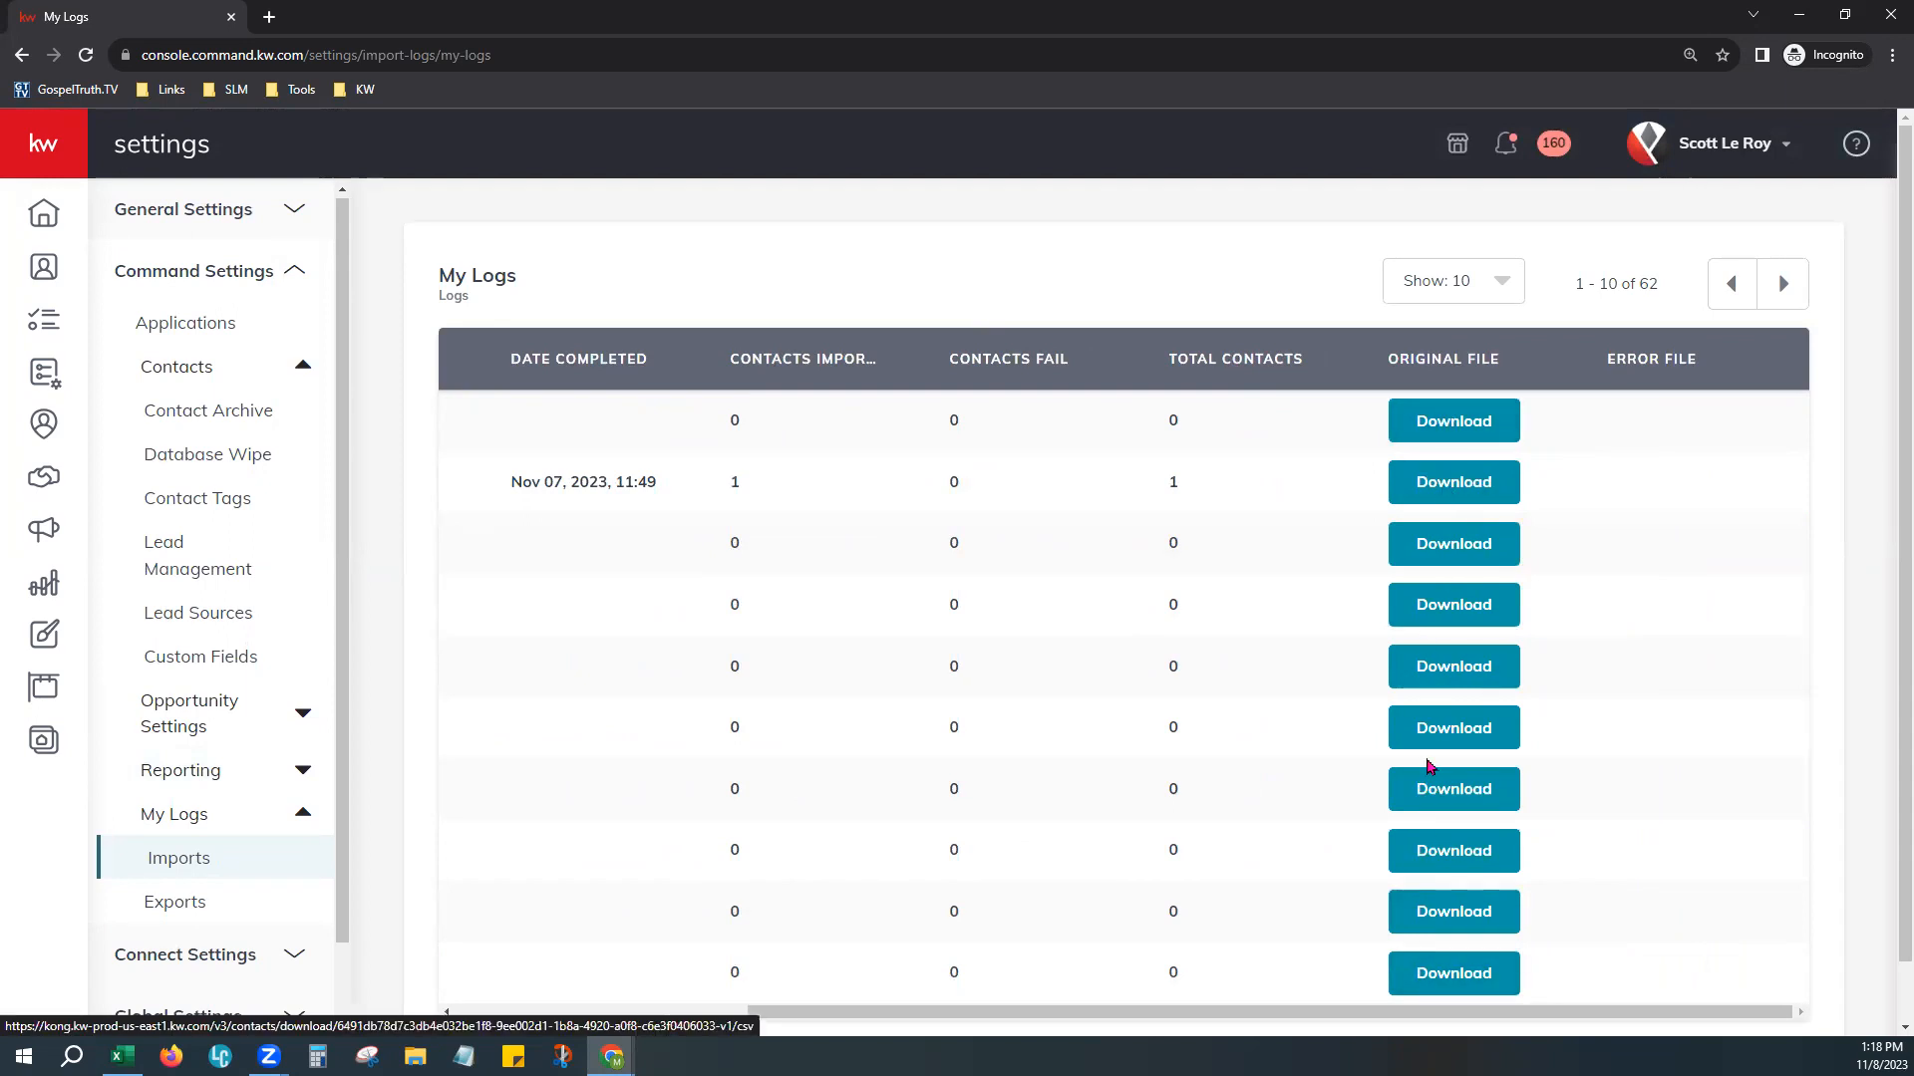
scroll(1376, 827, "down", 1)
scroll(1499, 517, "up", 1)
left_click(1513, 292)
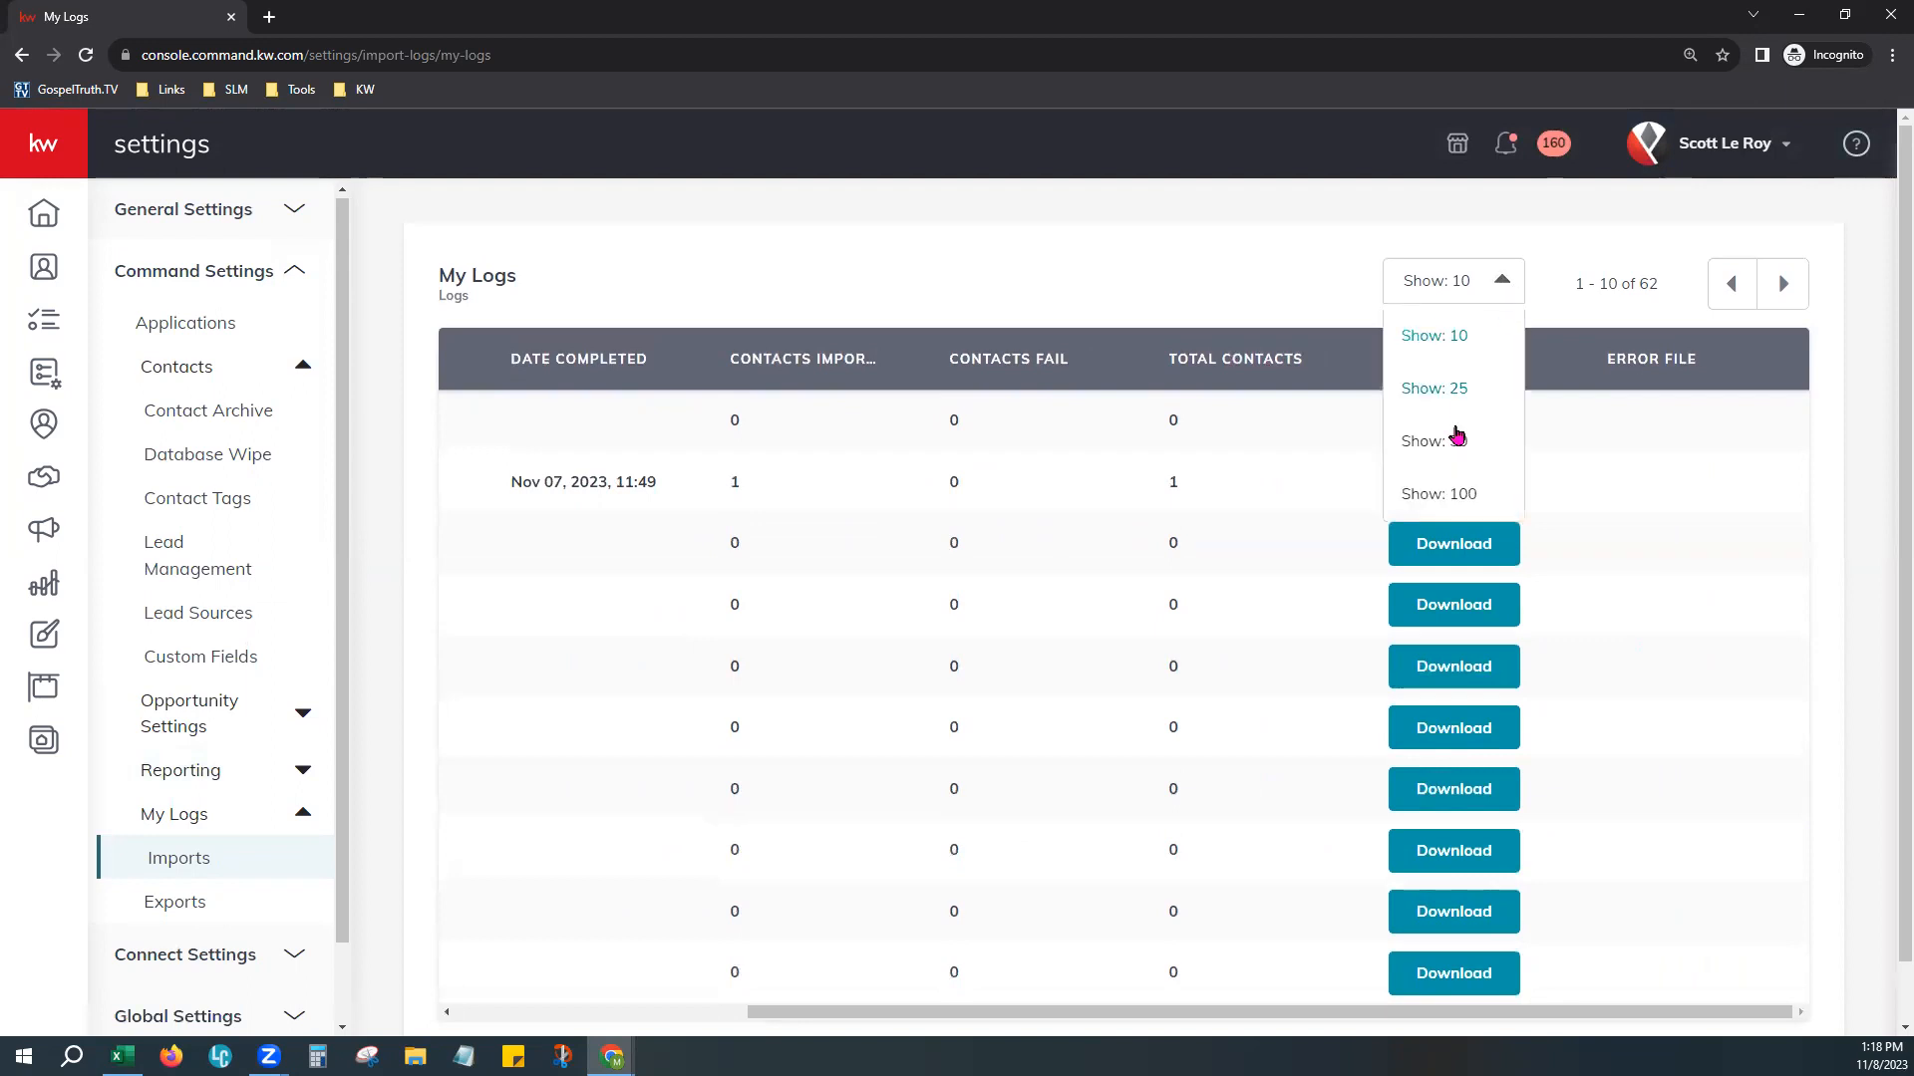
left_click(1446, 496)
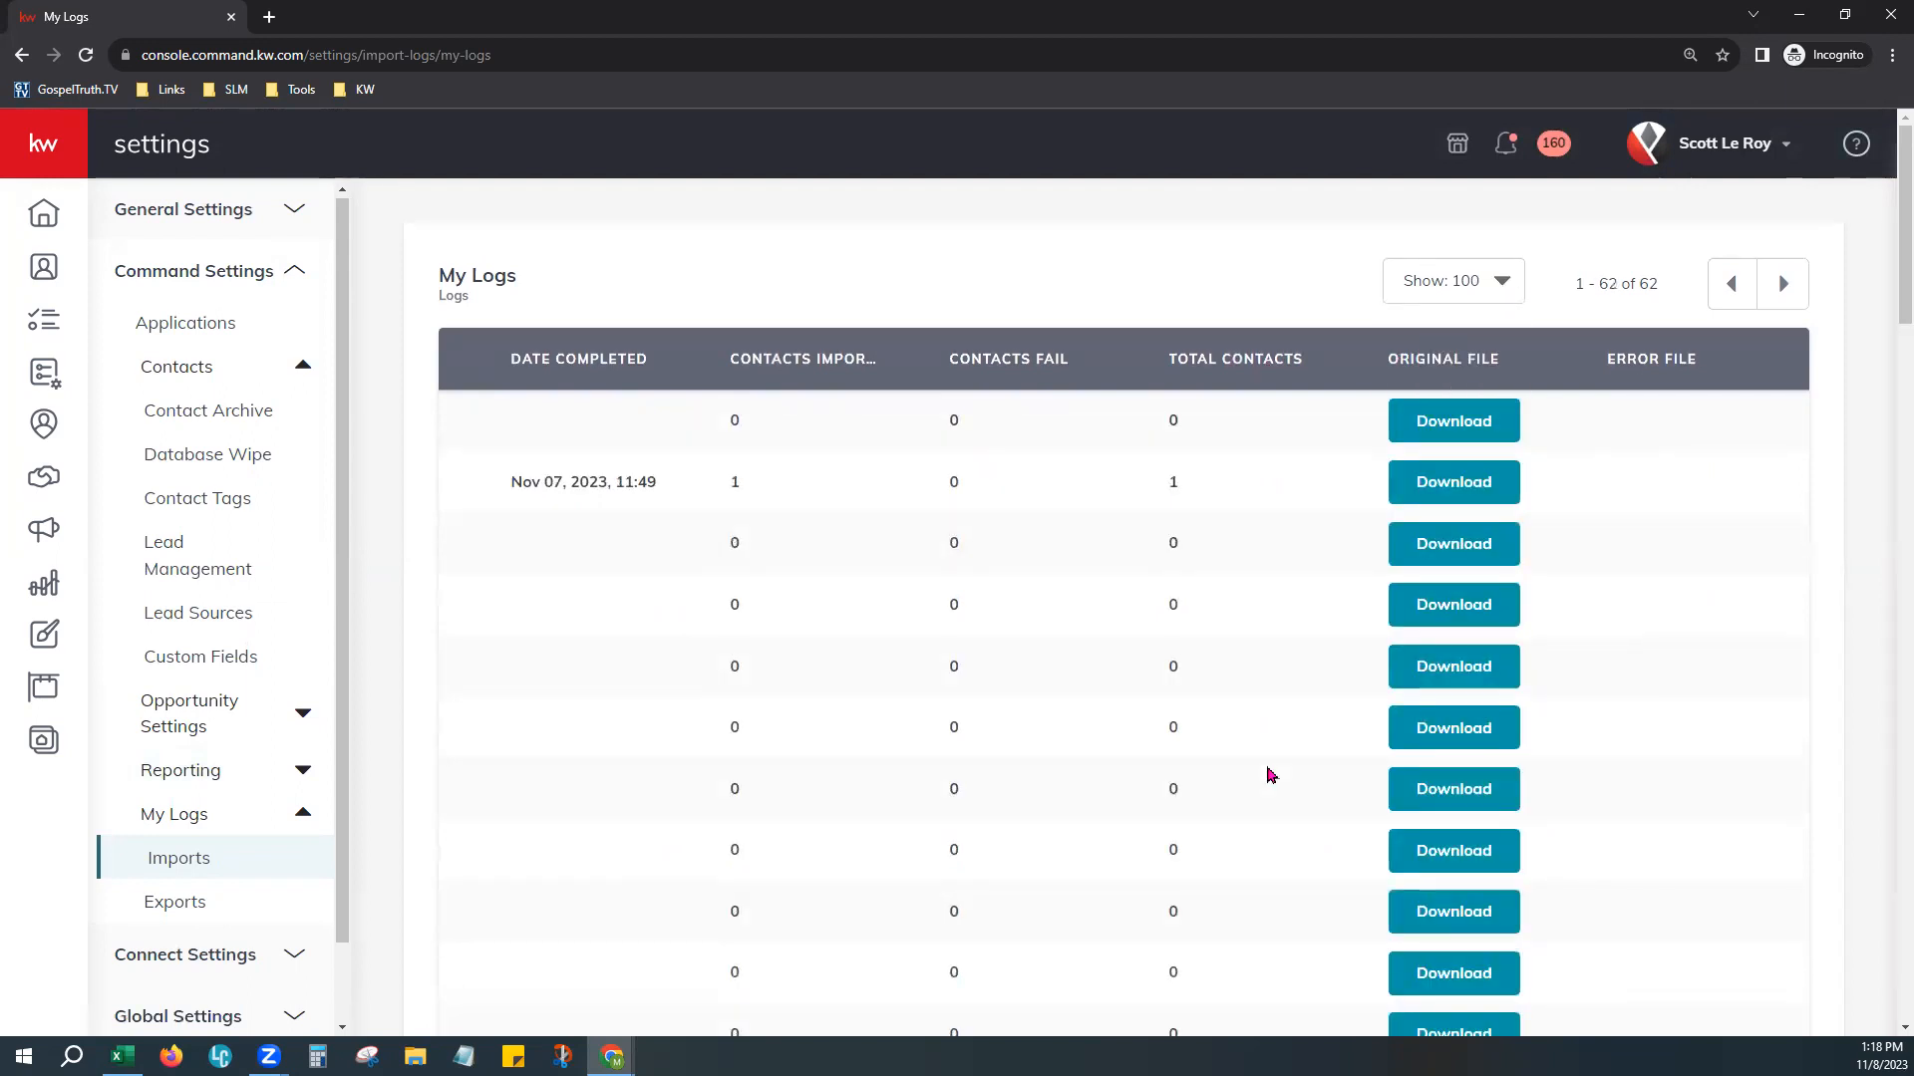
scroll(1271, 776, "down", 3)
scroll(1271, 775, "down", 5)
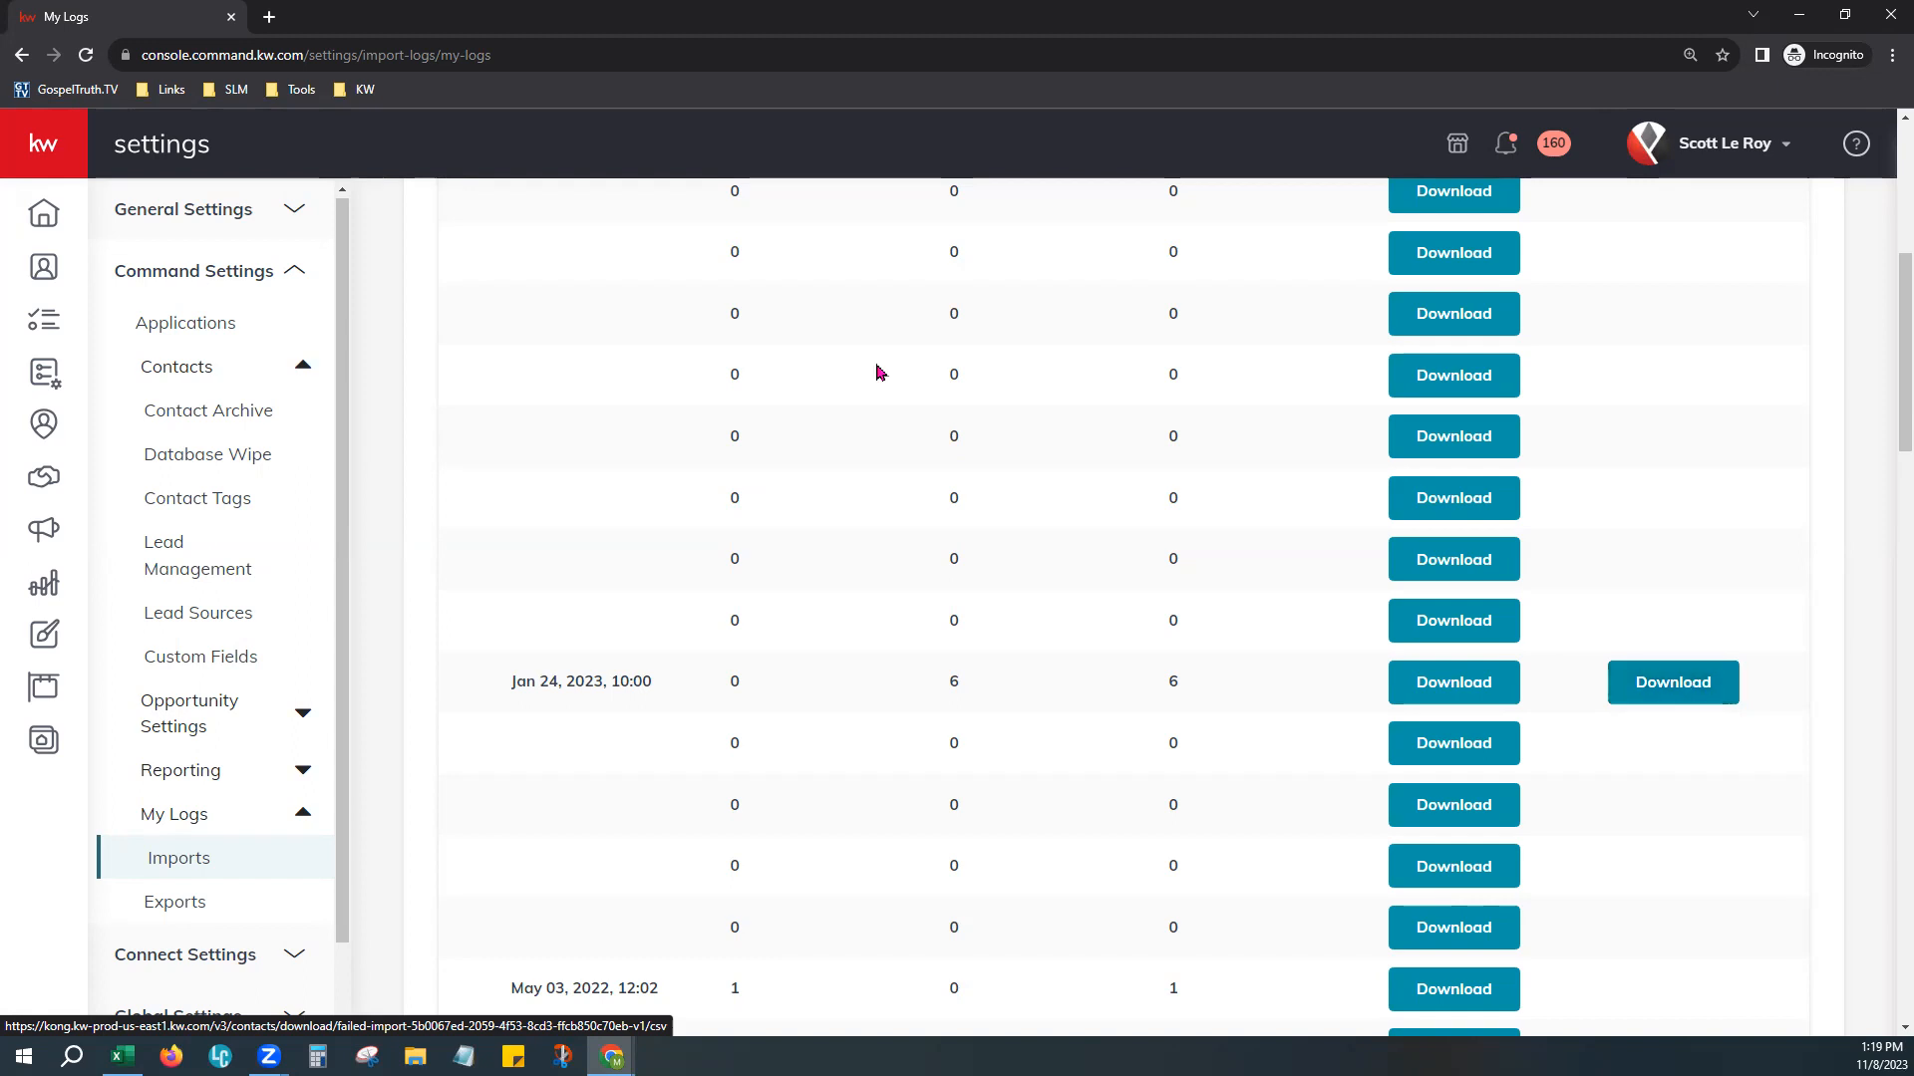
left_click(197, 902)
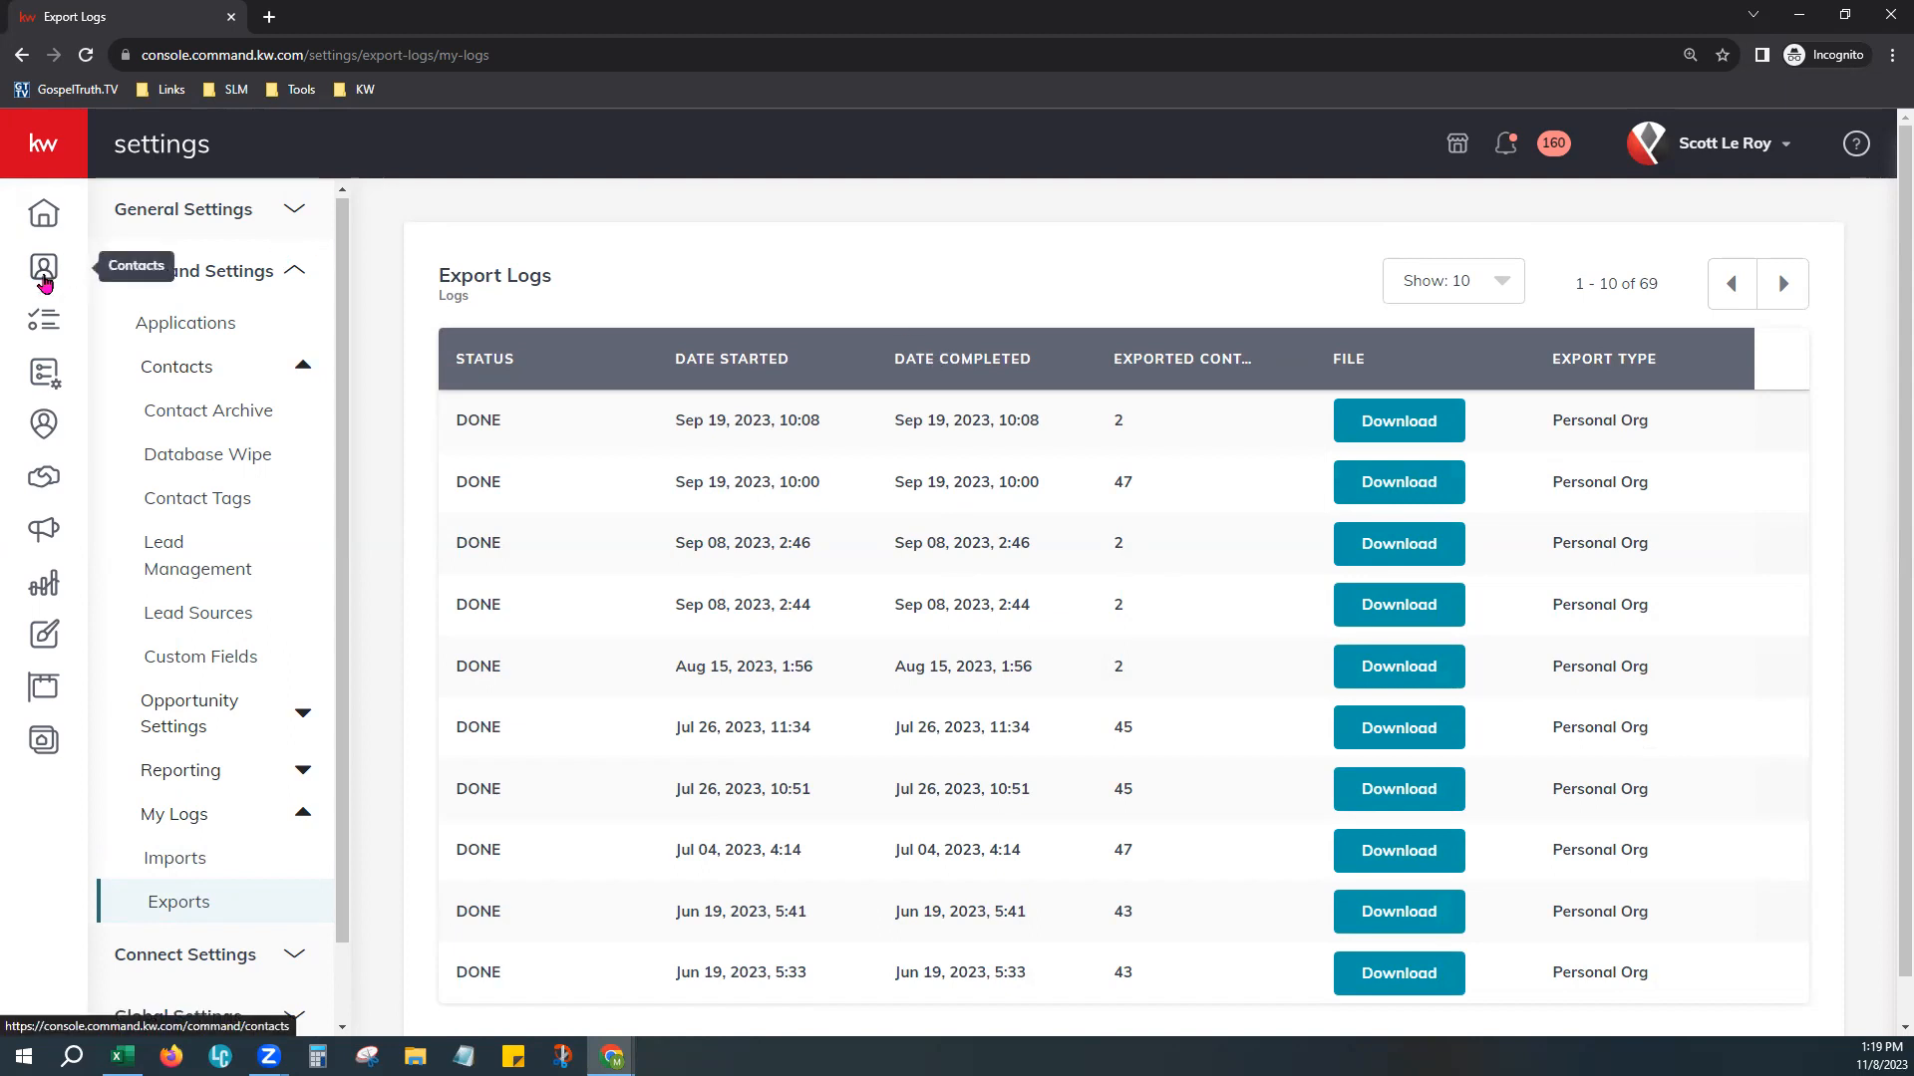
Step: Go to the Contacts list and show the fields that its search can be limited to
mouse_move(49, 174)
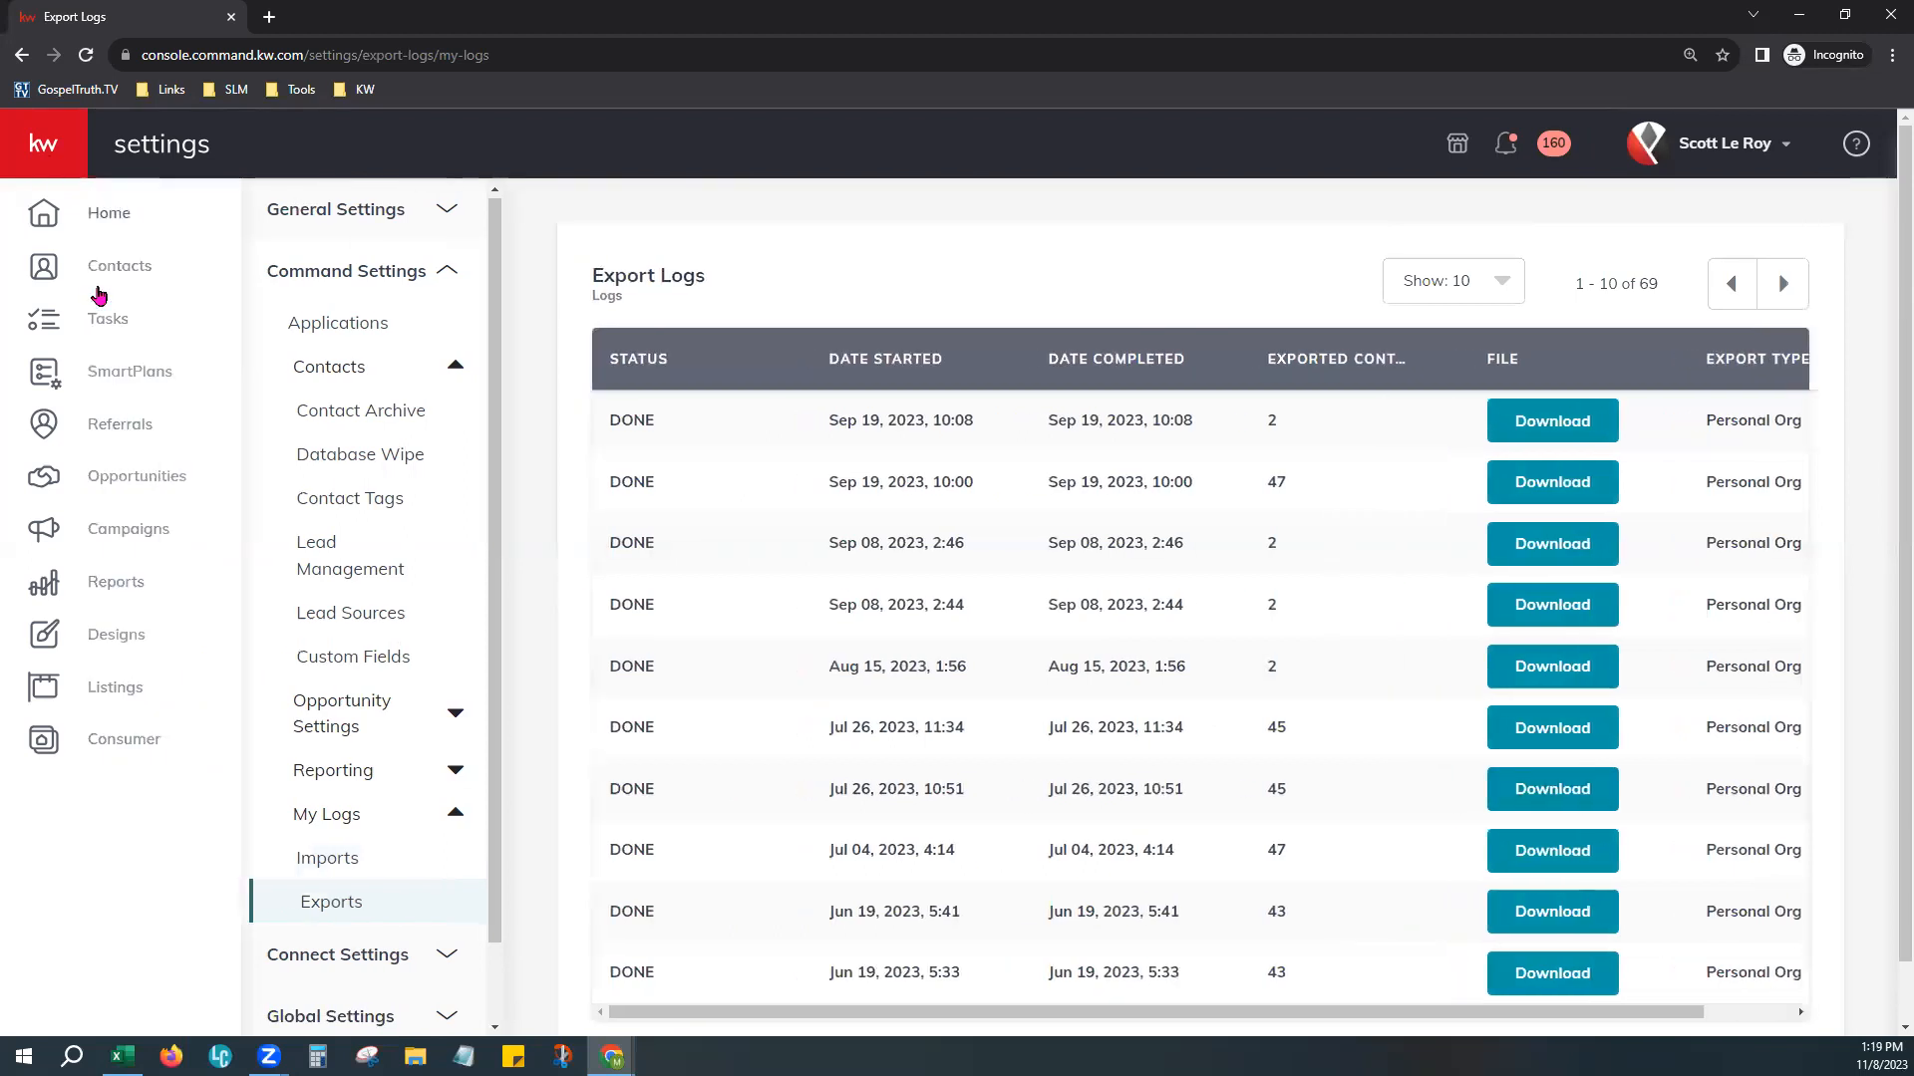
left_click(138, 278)
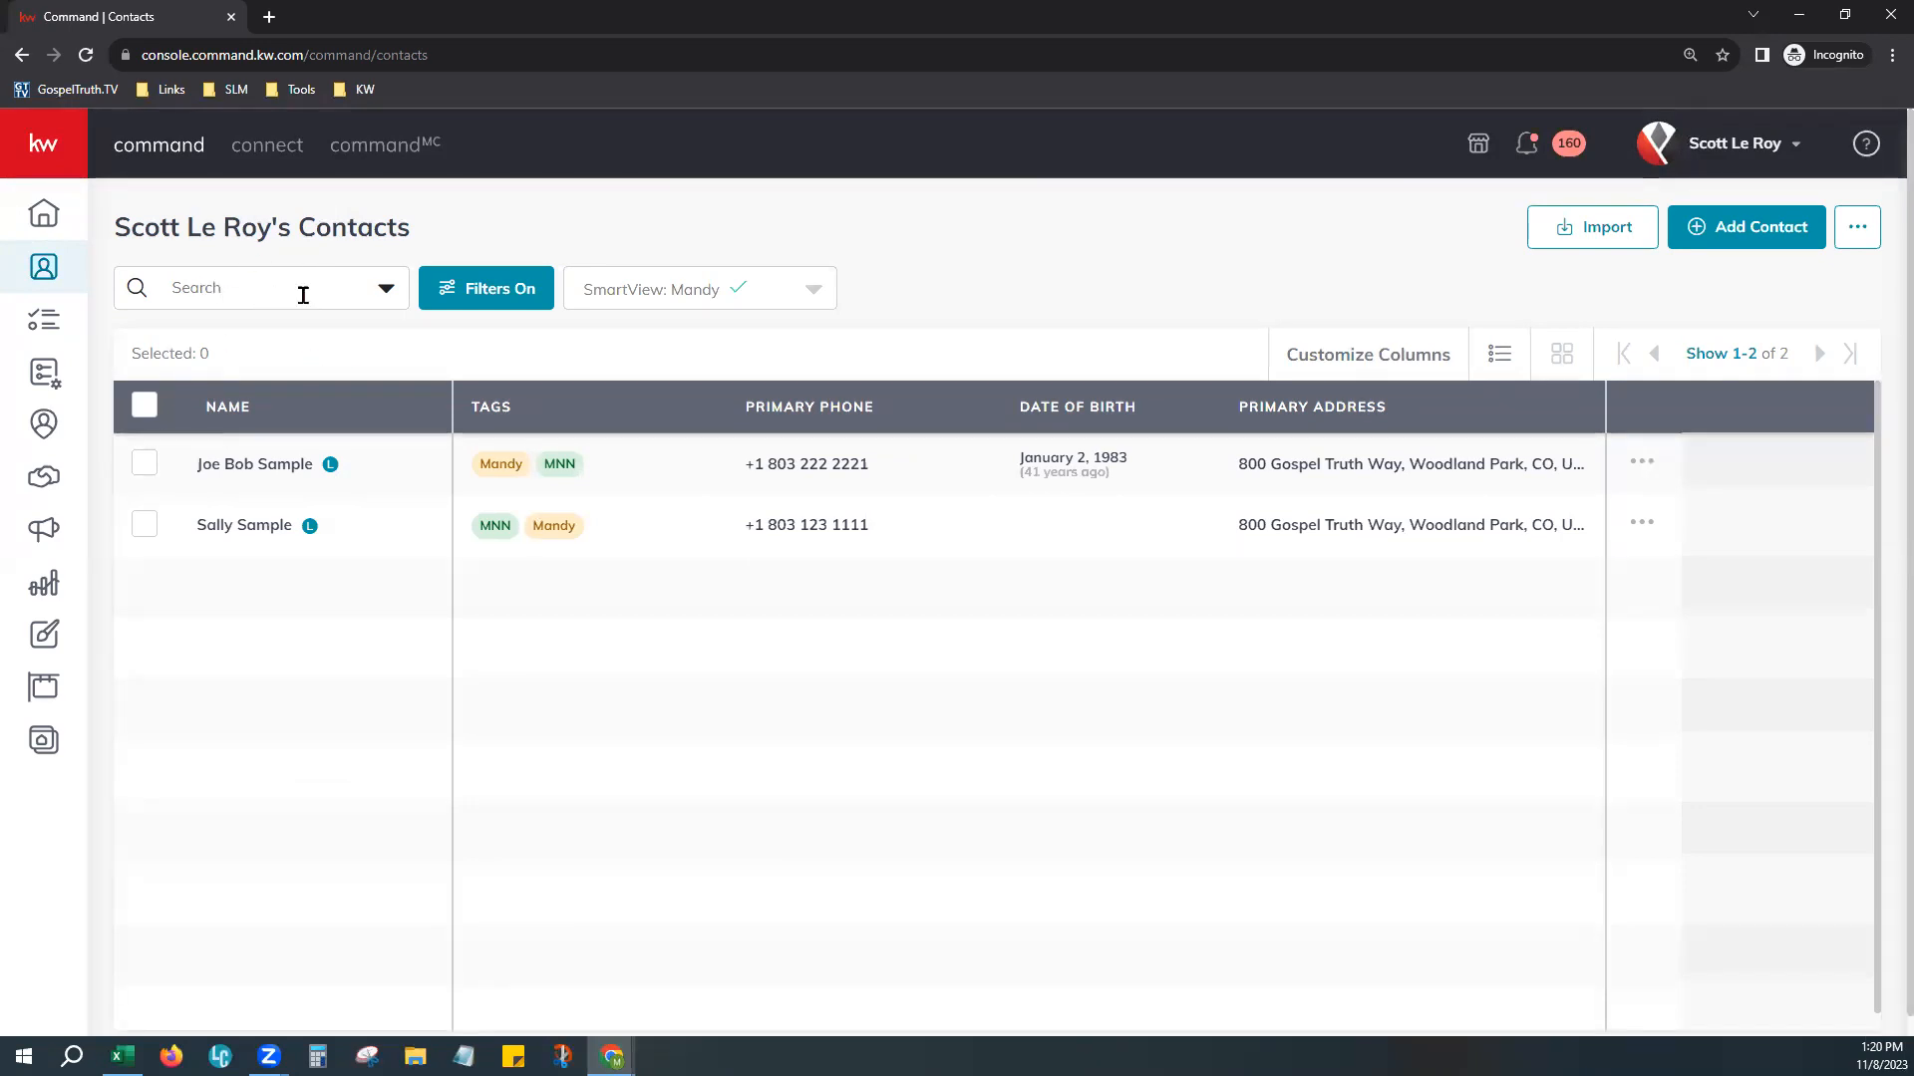
left_click(385, 289)
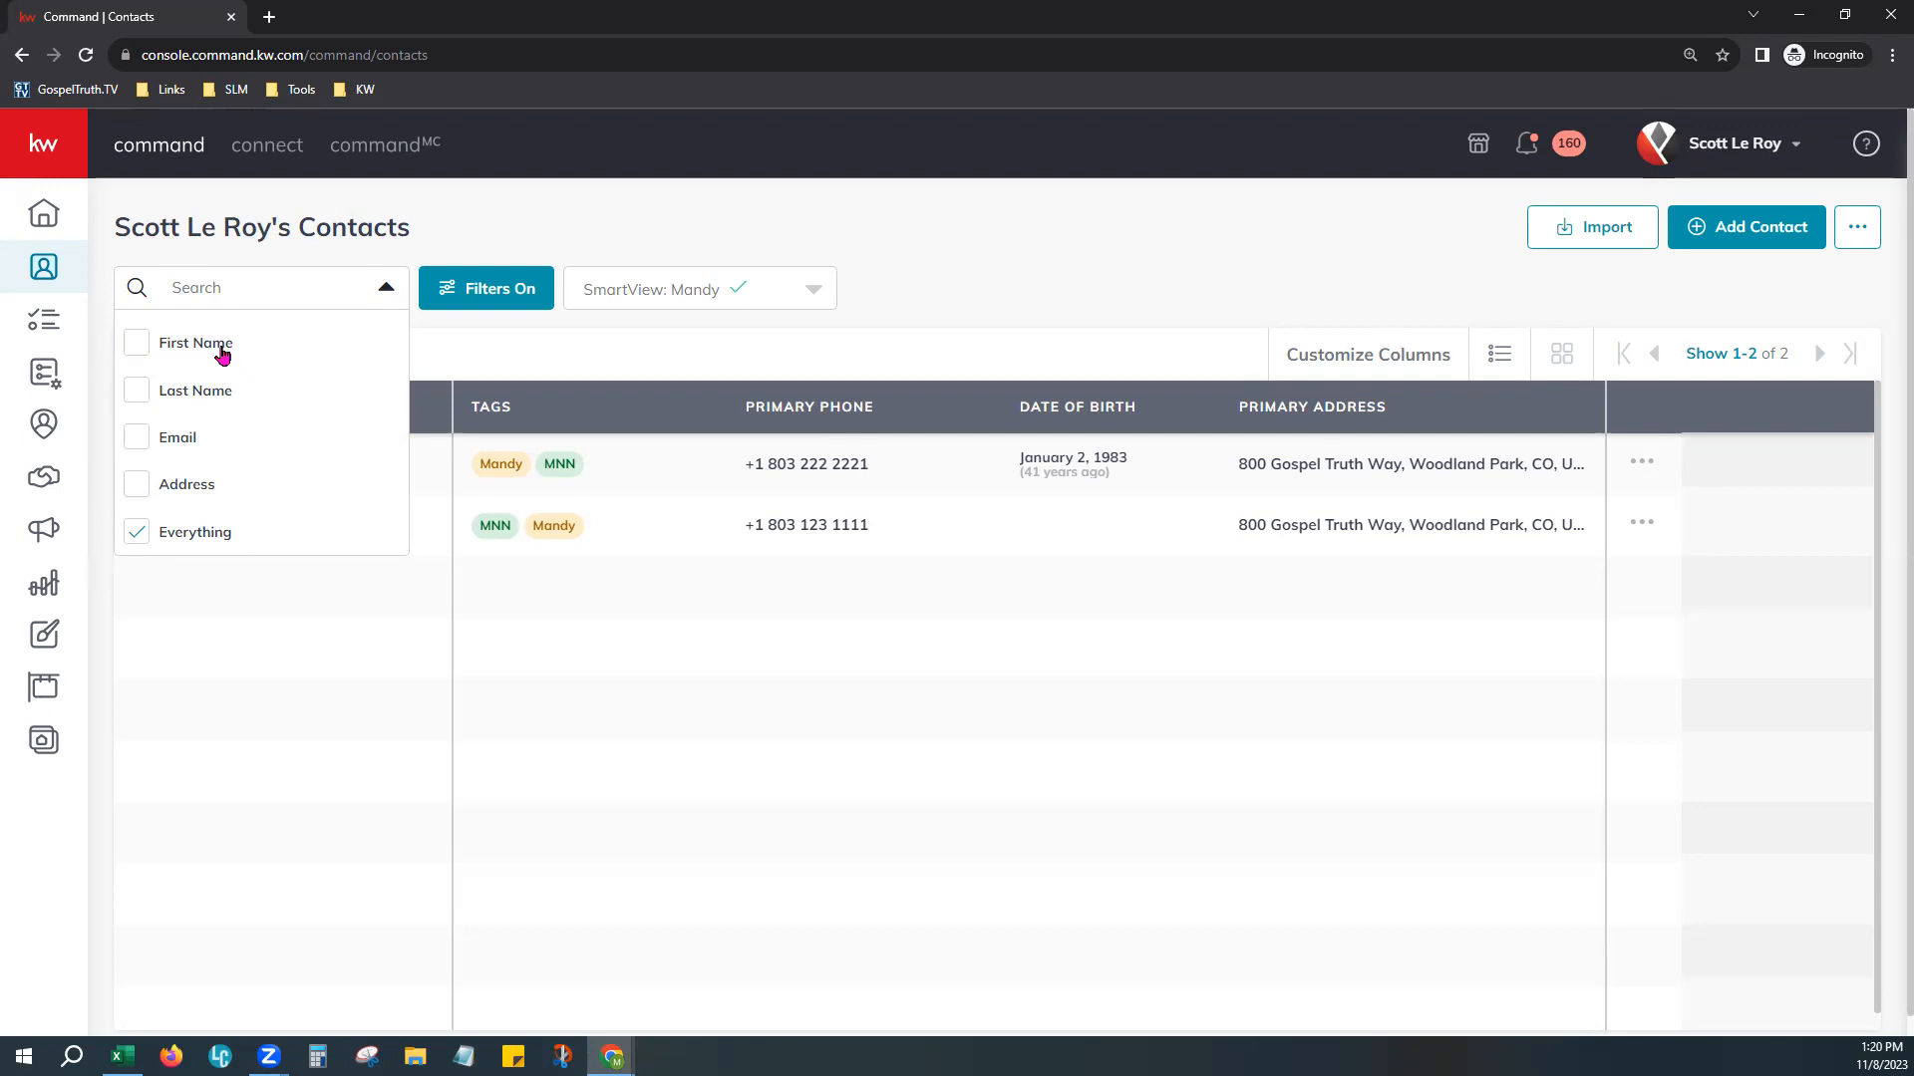
Step: Look through the available SmartViews for the contacts list and close the list without choosing another one
left_click(346, 256)
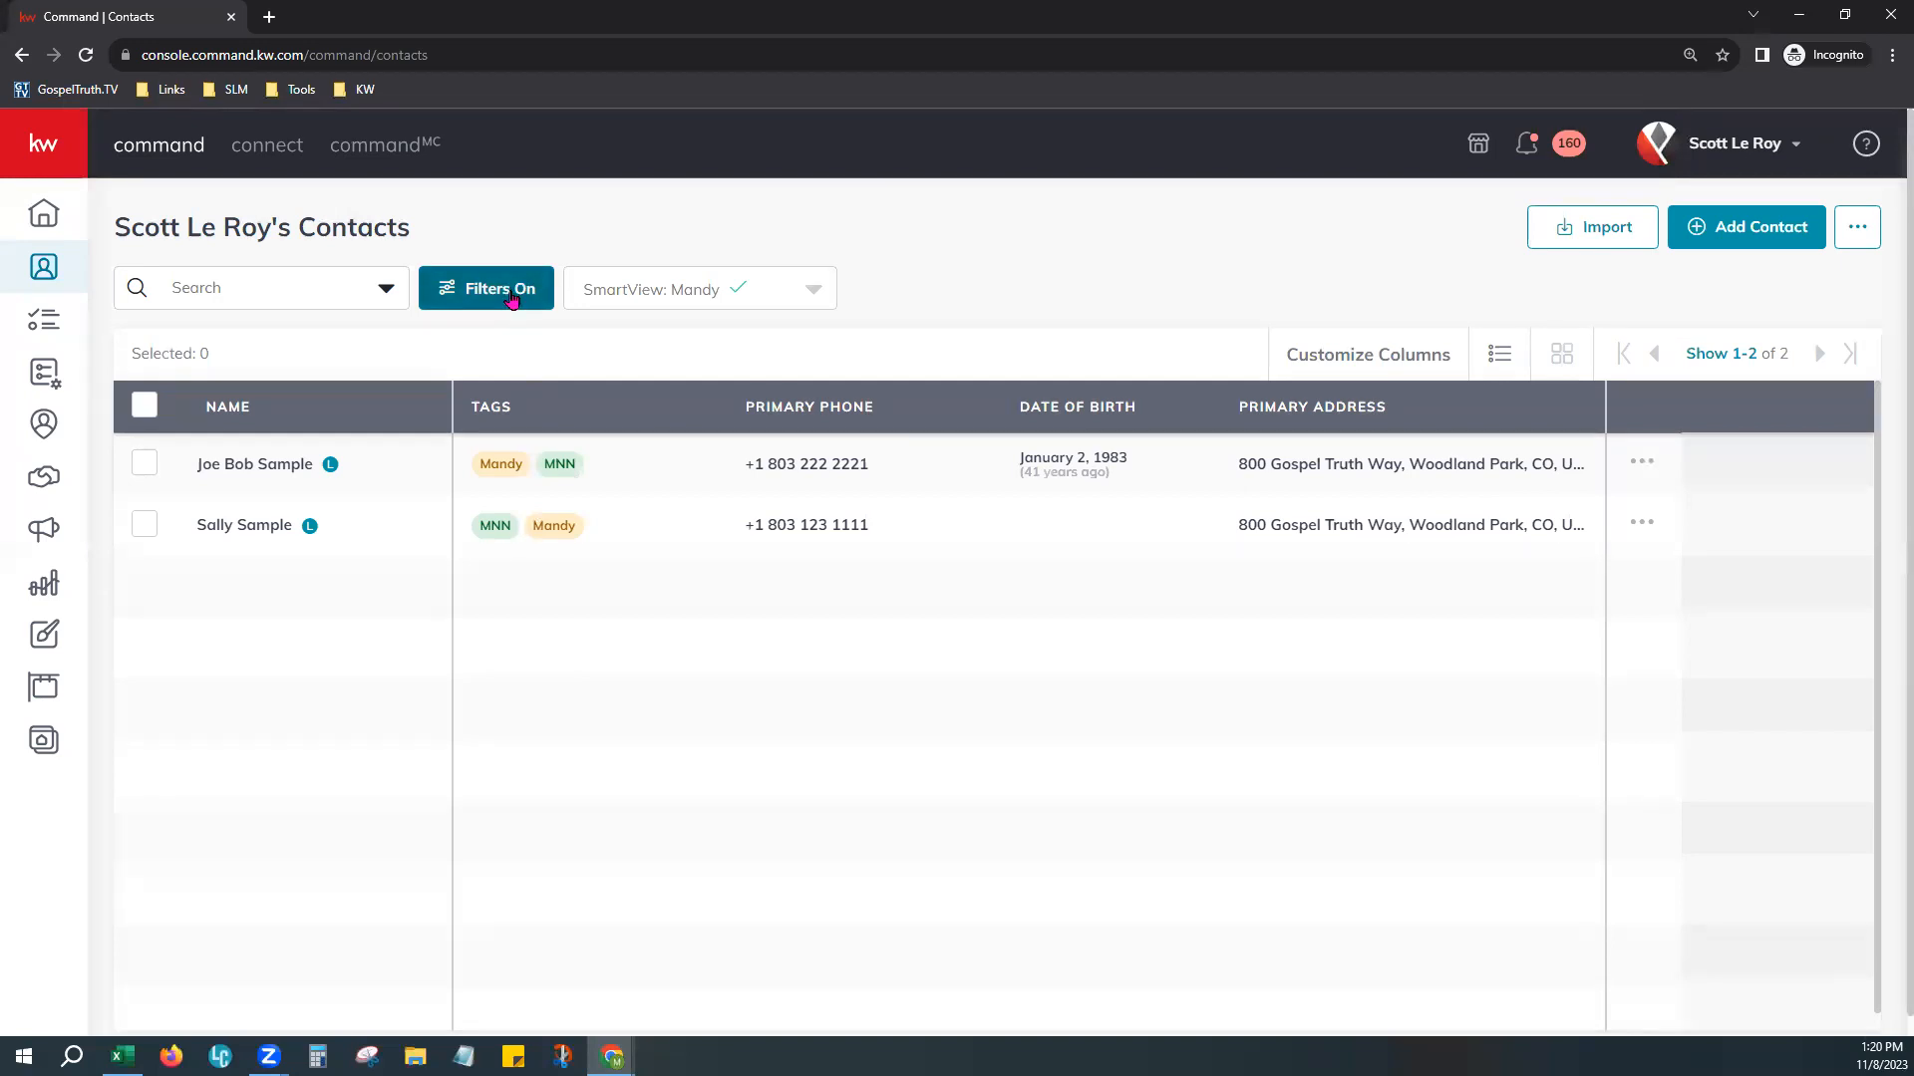
left_click(639, 288)
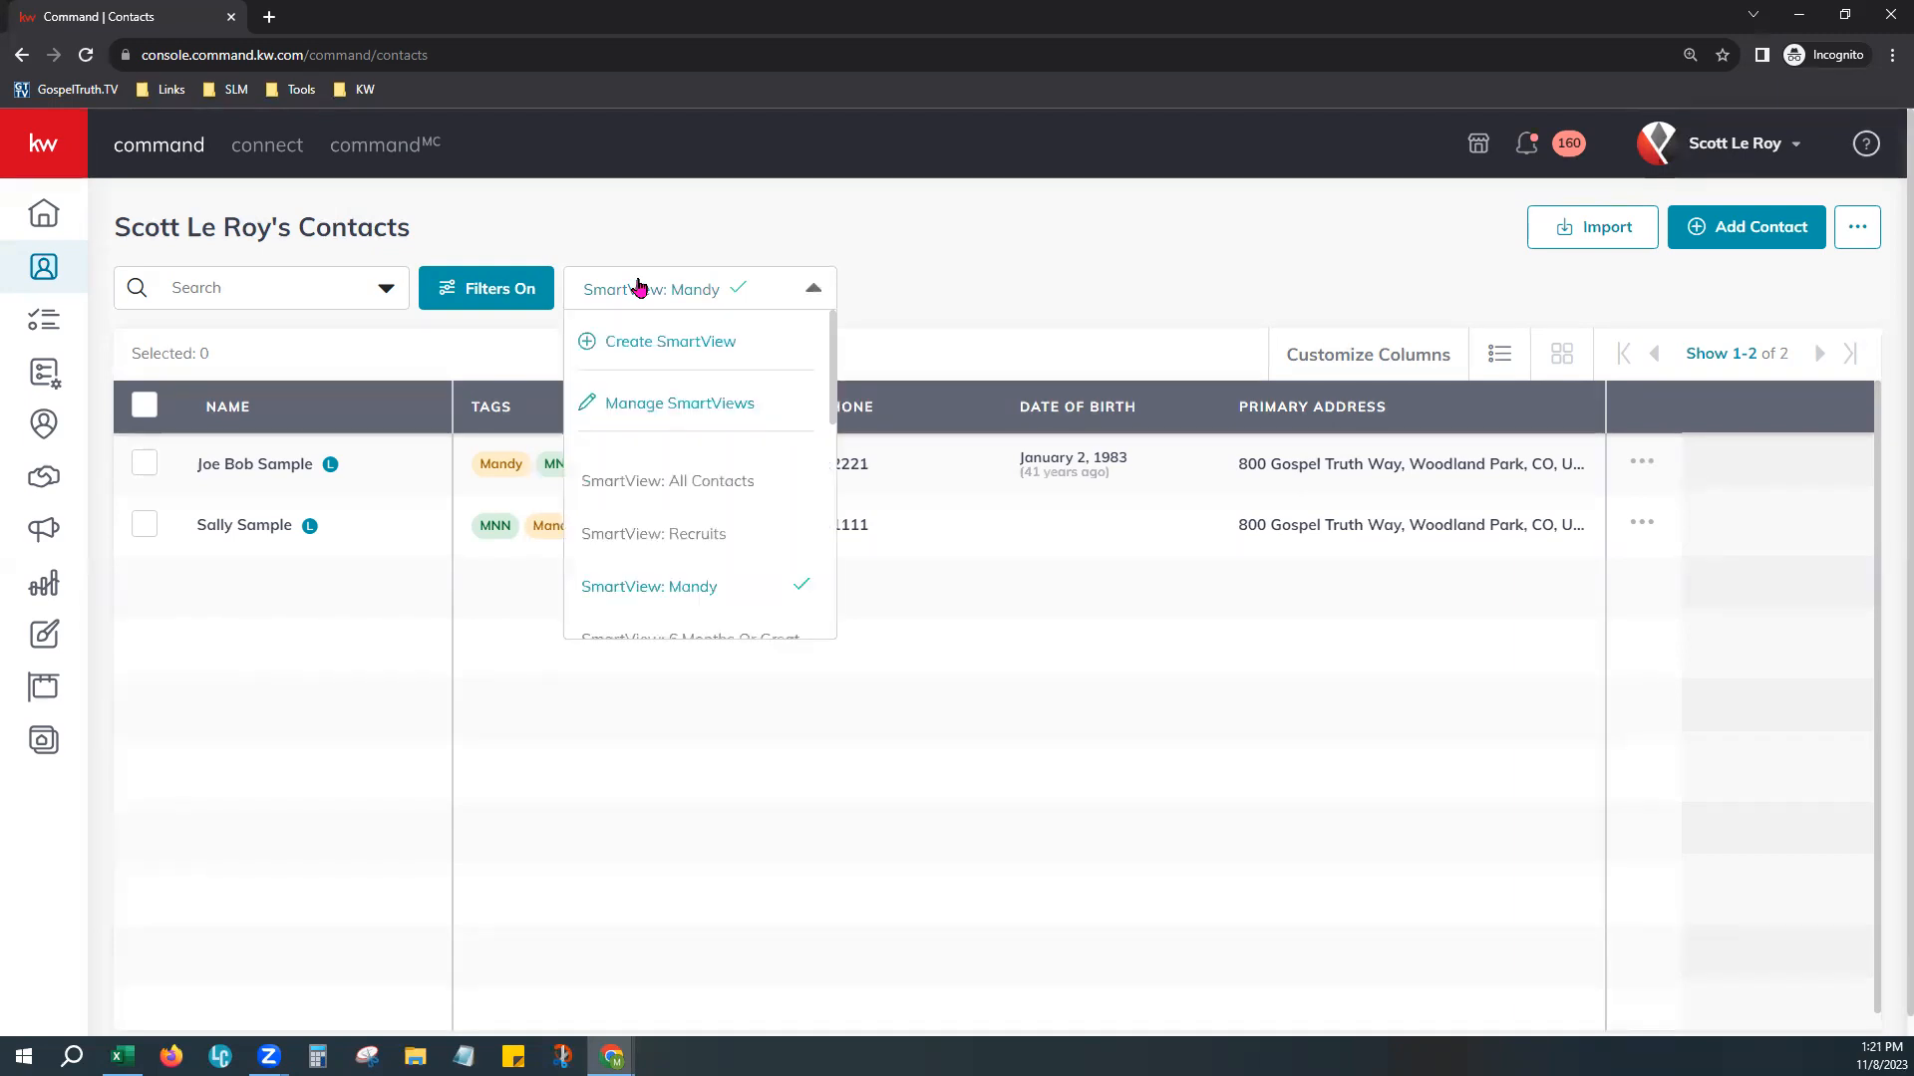
scroll(741, 500, "down", 3)
scroll(743, 501, "up", 3)
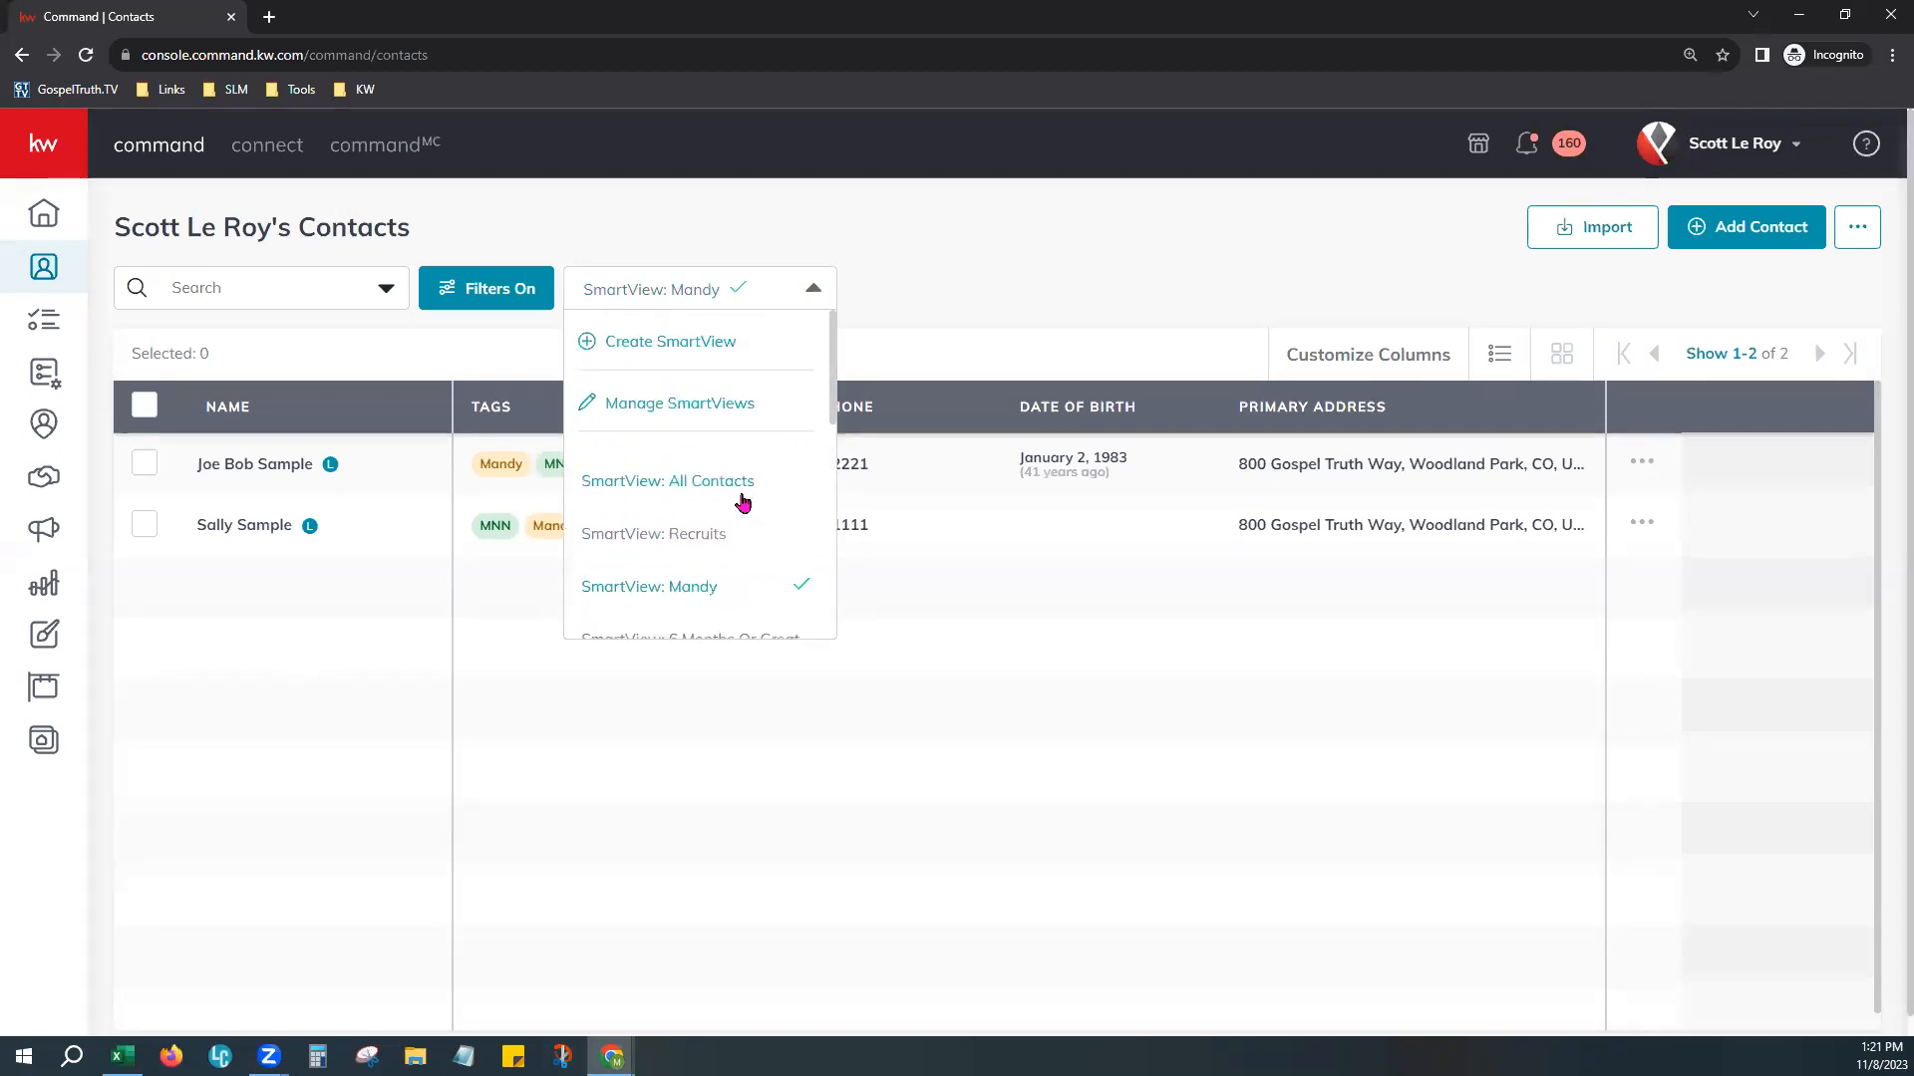
left_click(919, 319)
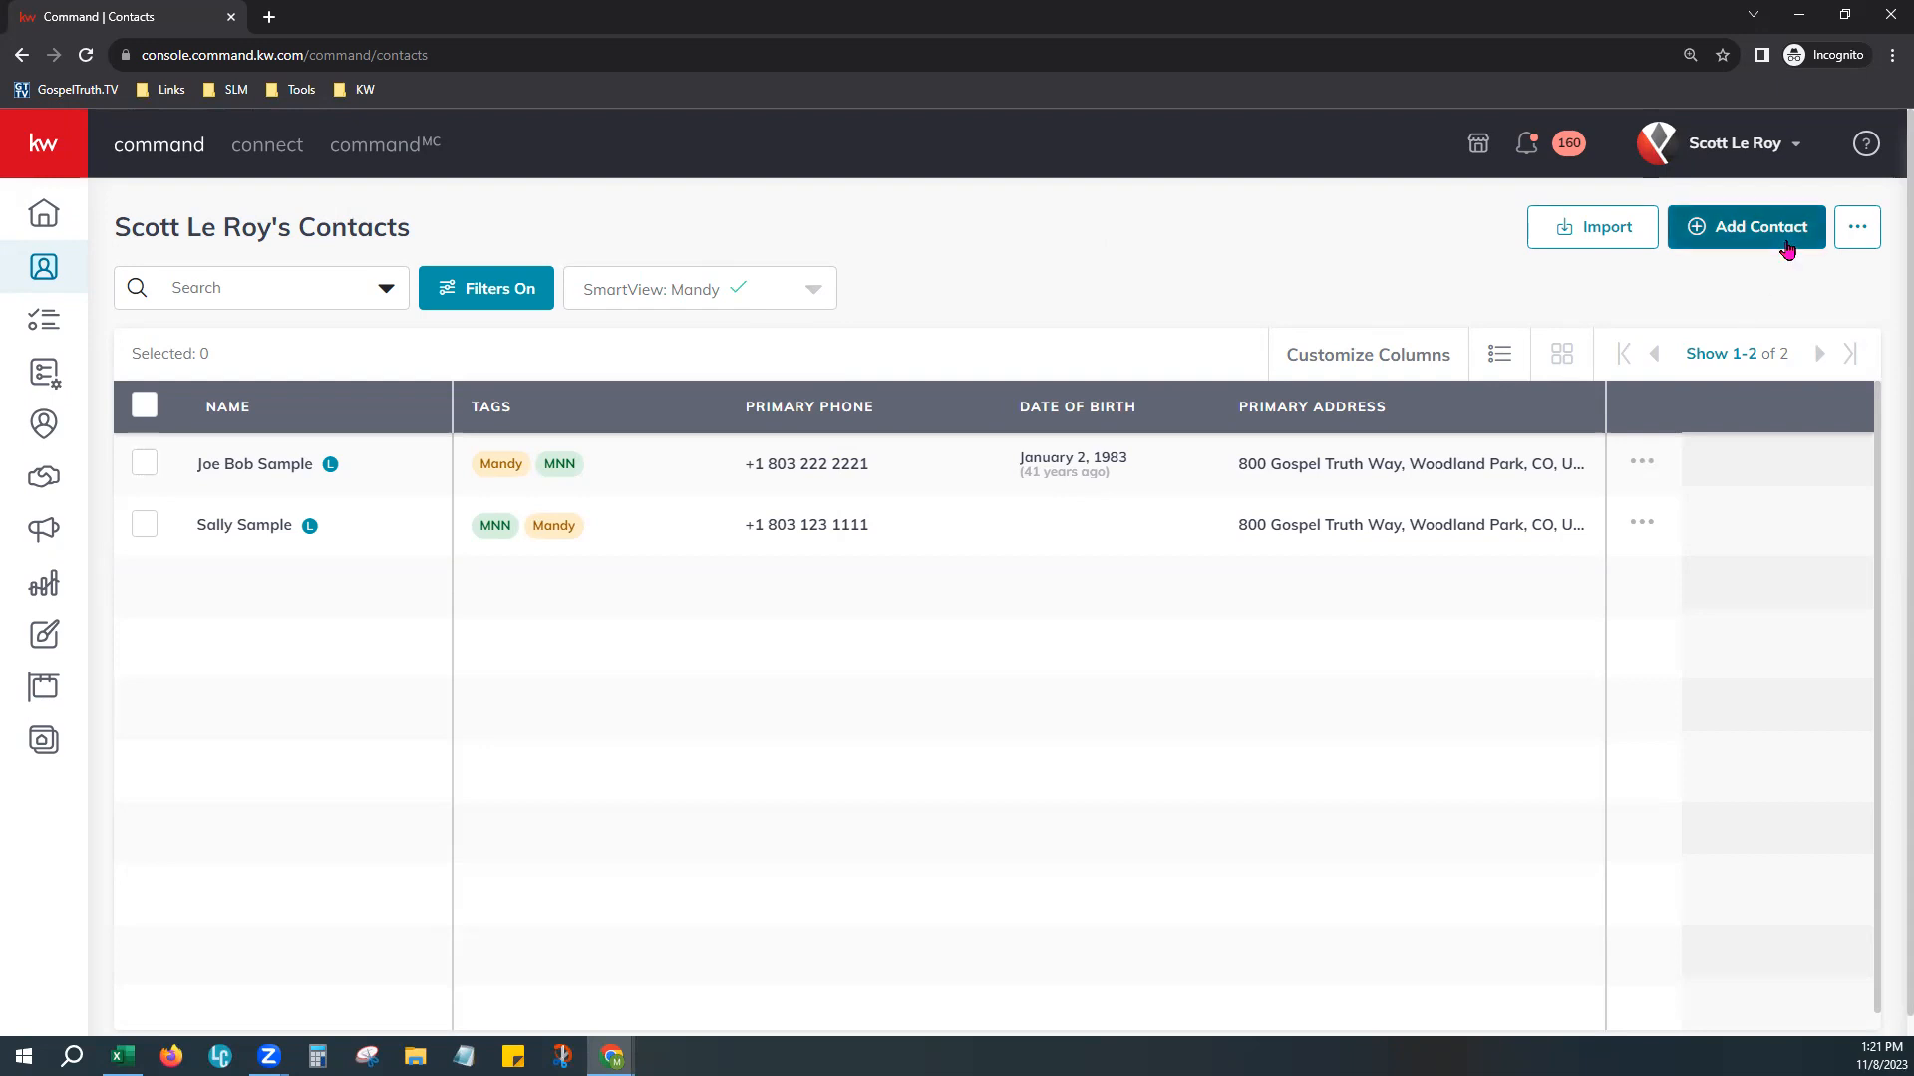
Step: Review the file upload options and import rules for contacts, and cancel the import
left_click(1620, 224)
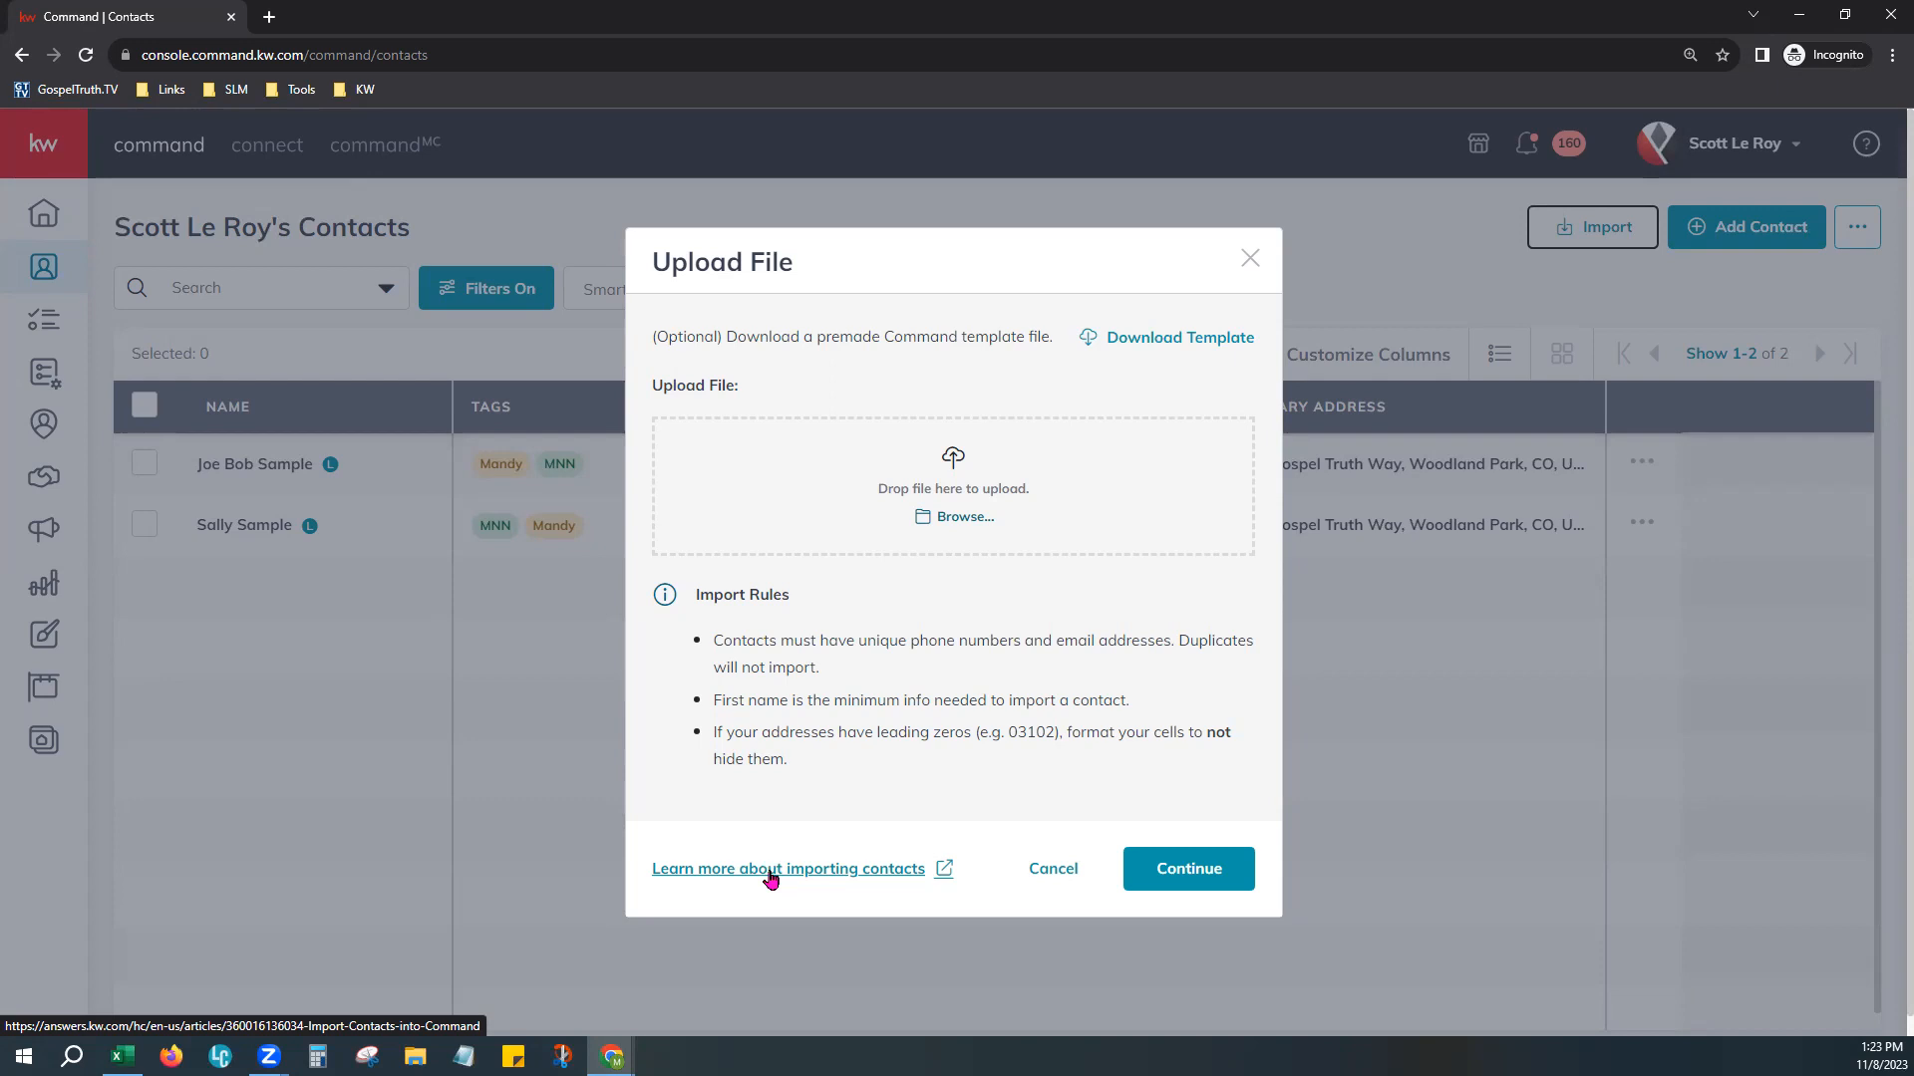
left_click(1072, 871)
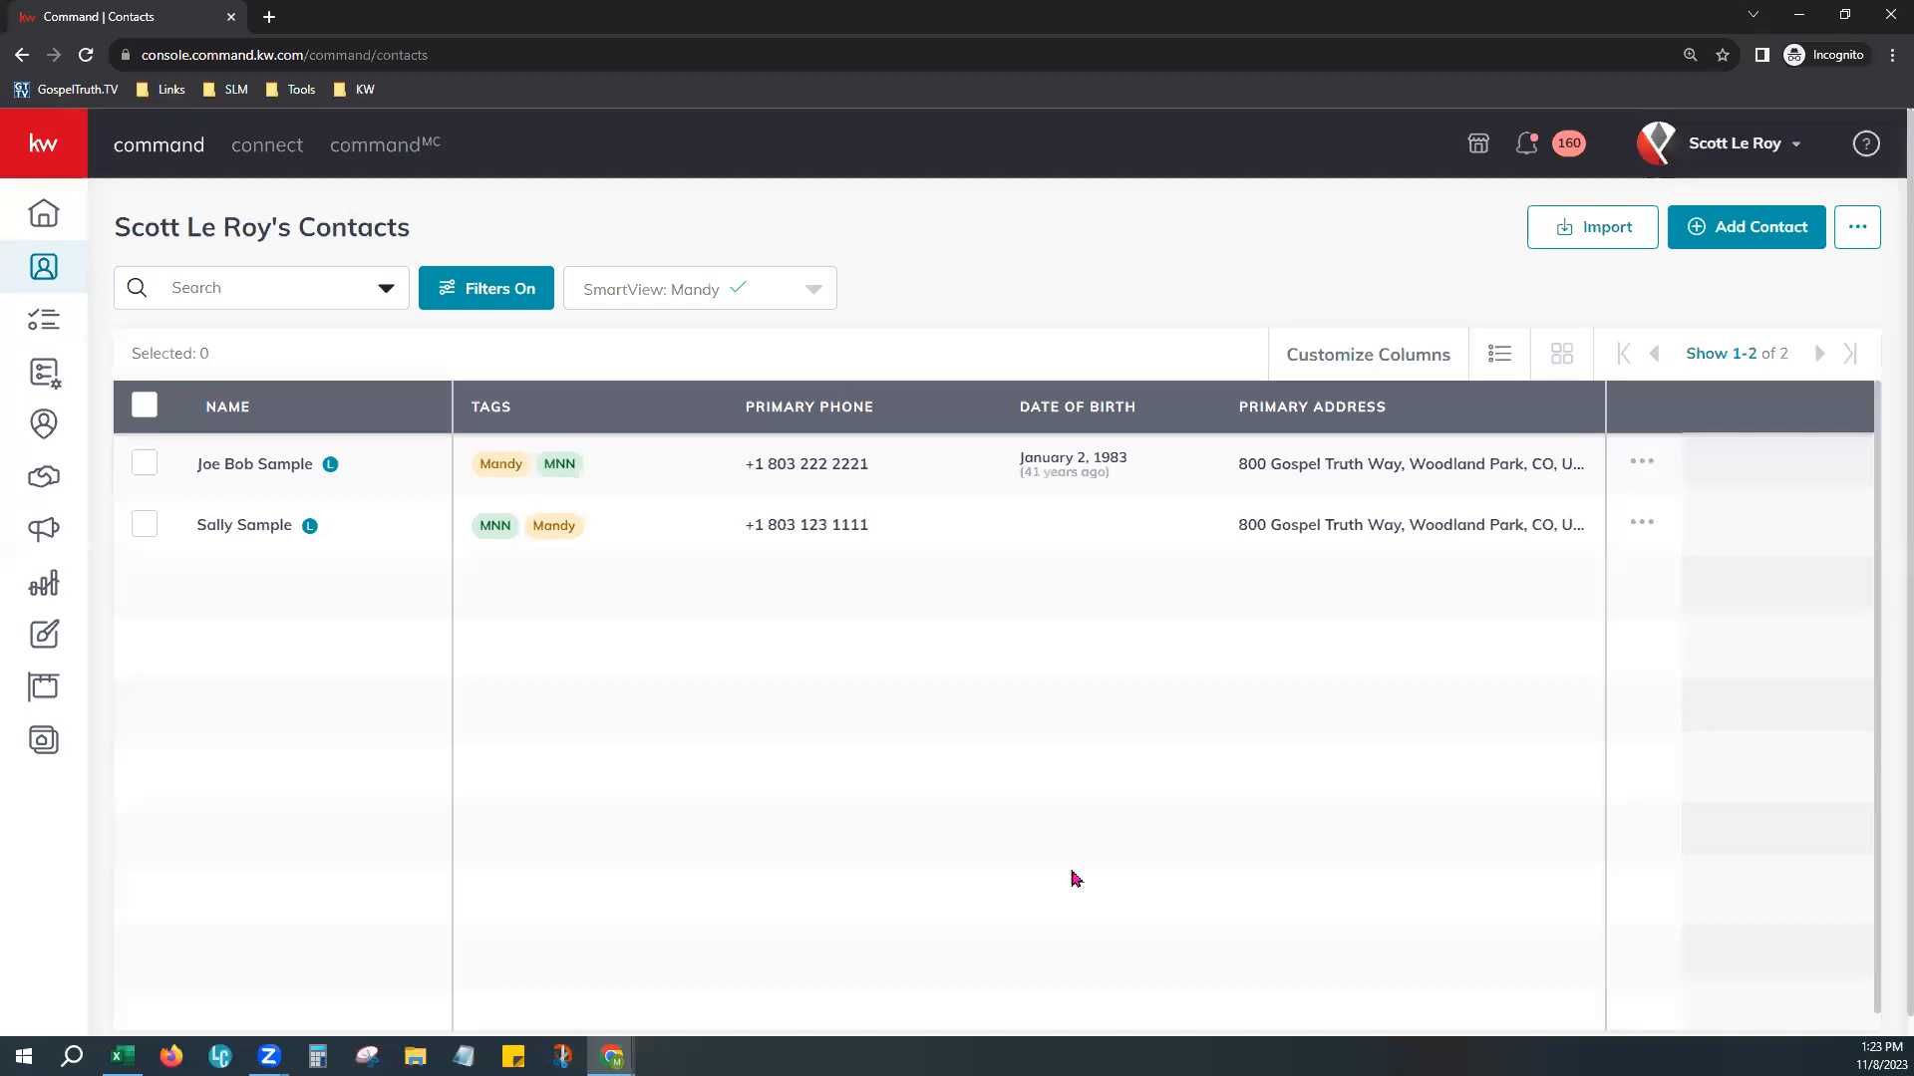
Step: Start a new contact and expand its additional information to examine the default fields in the Custom section
left_click(1728, 229)
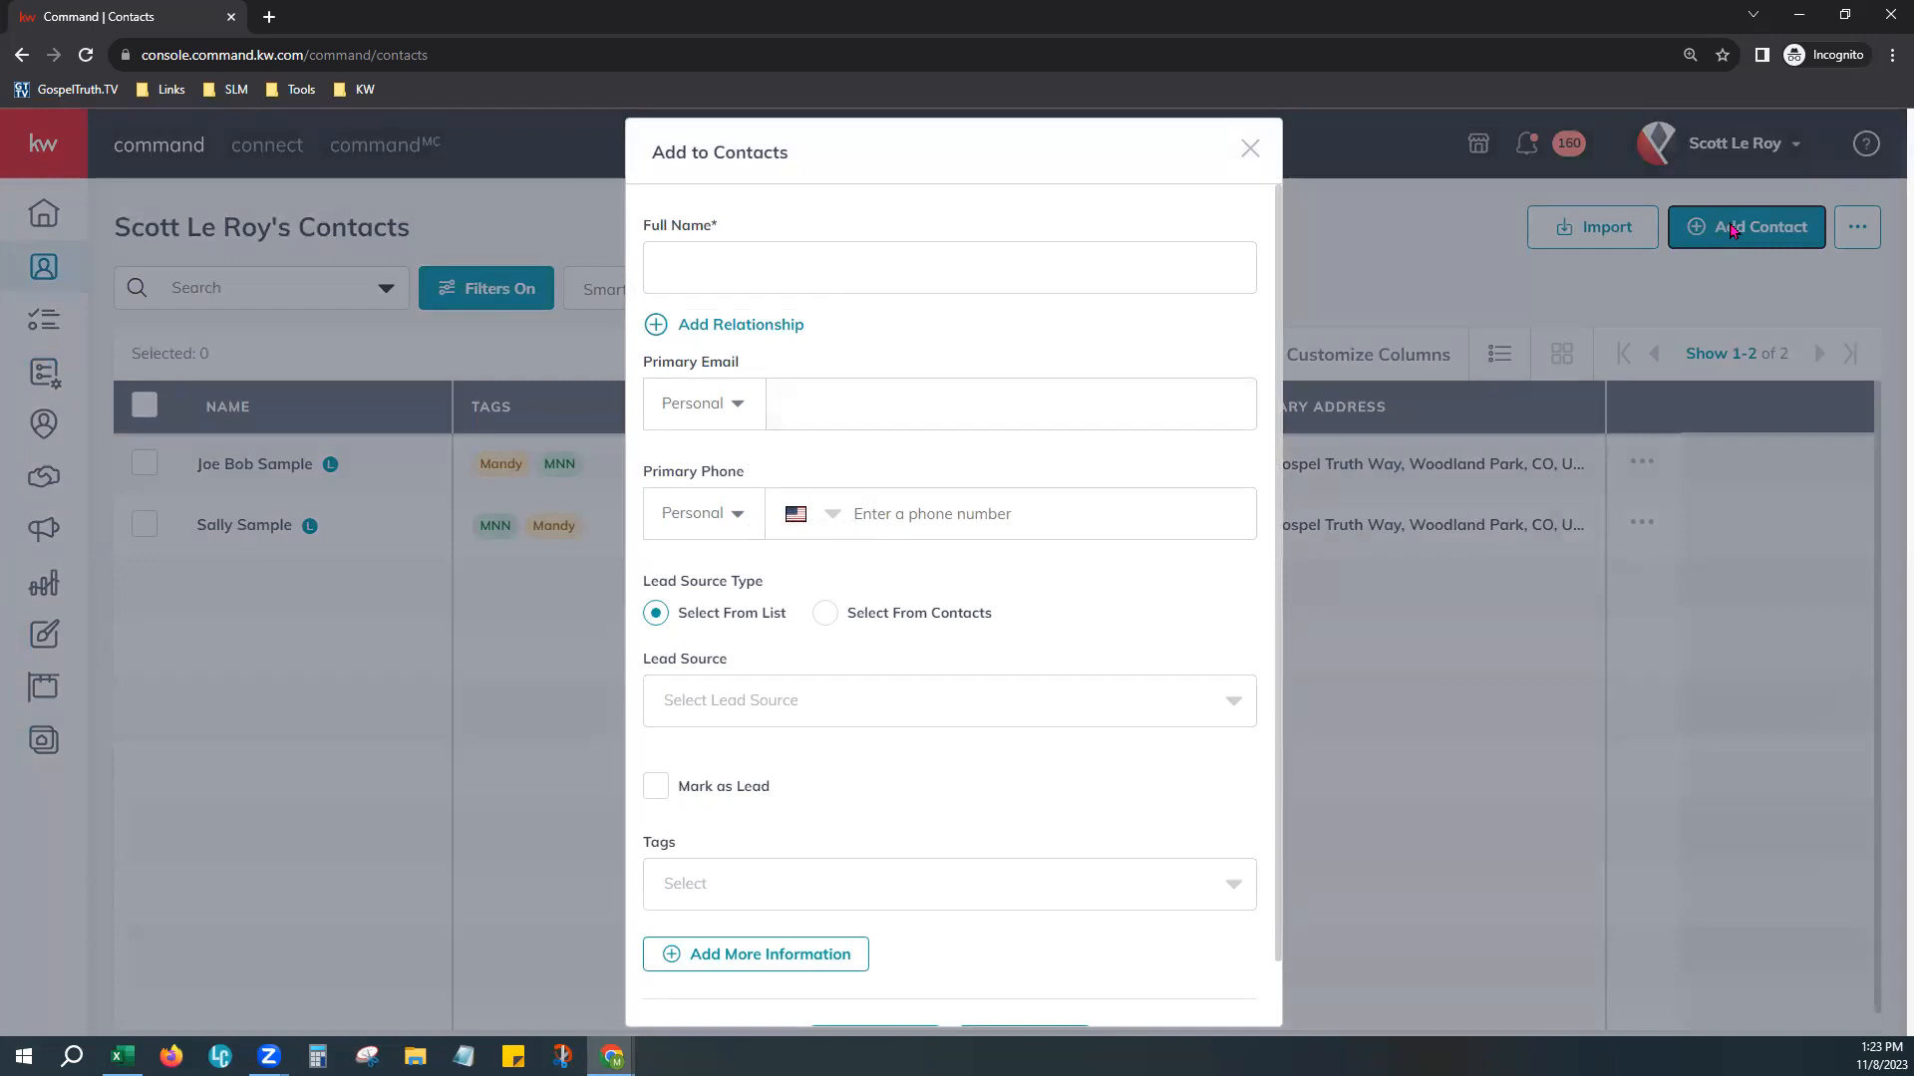
scroll(922, 693, "down", 1)
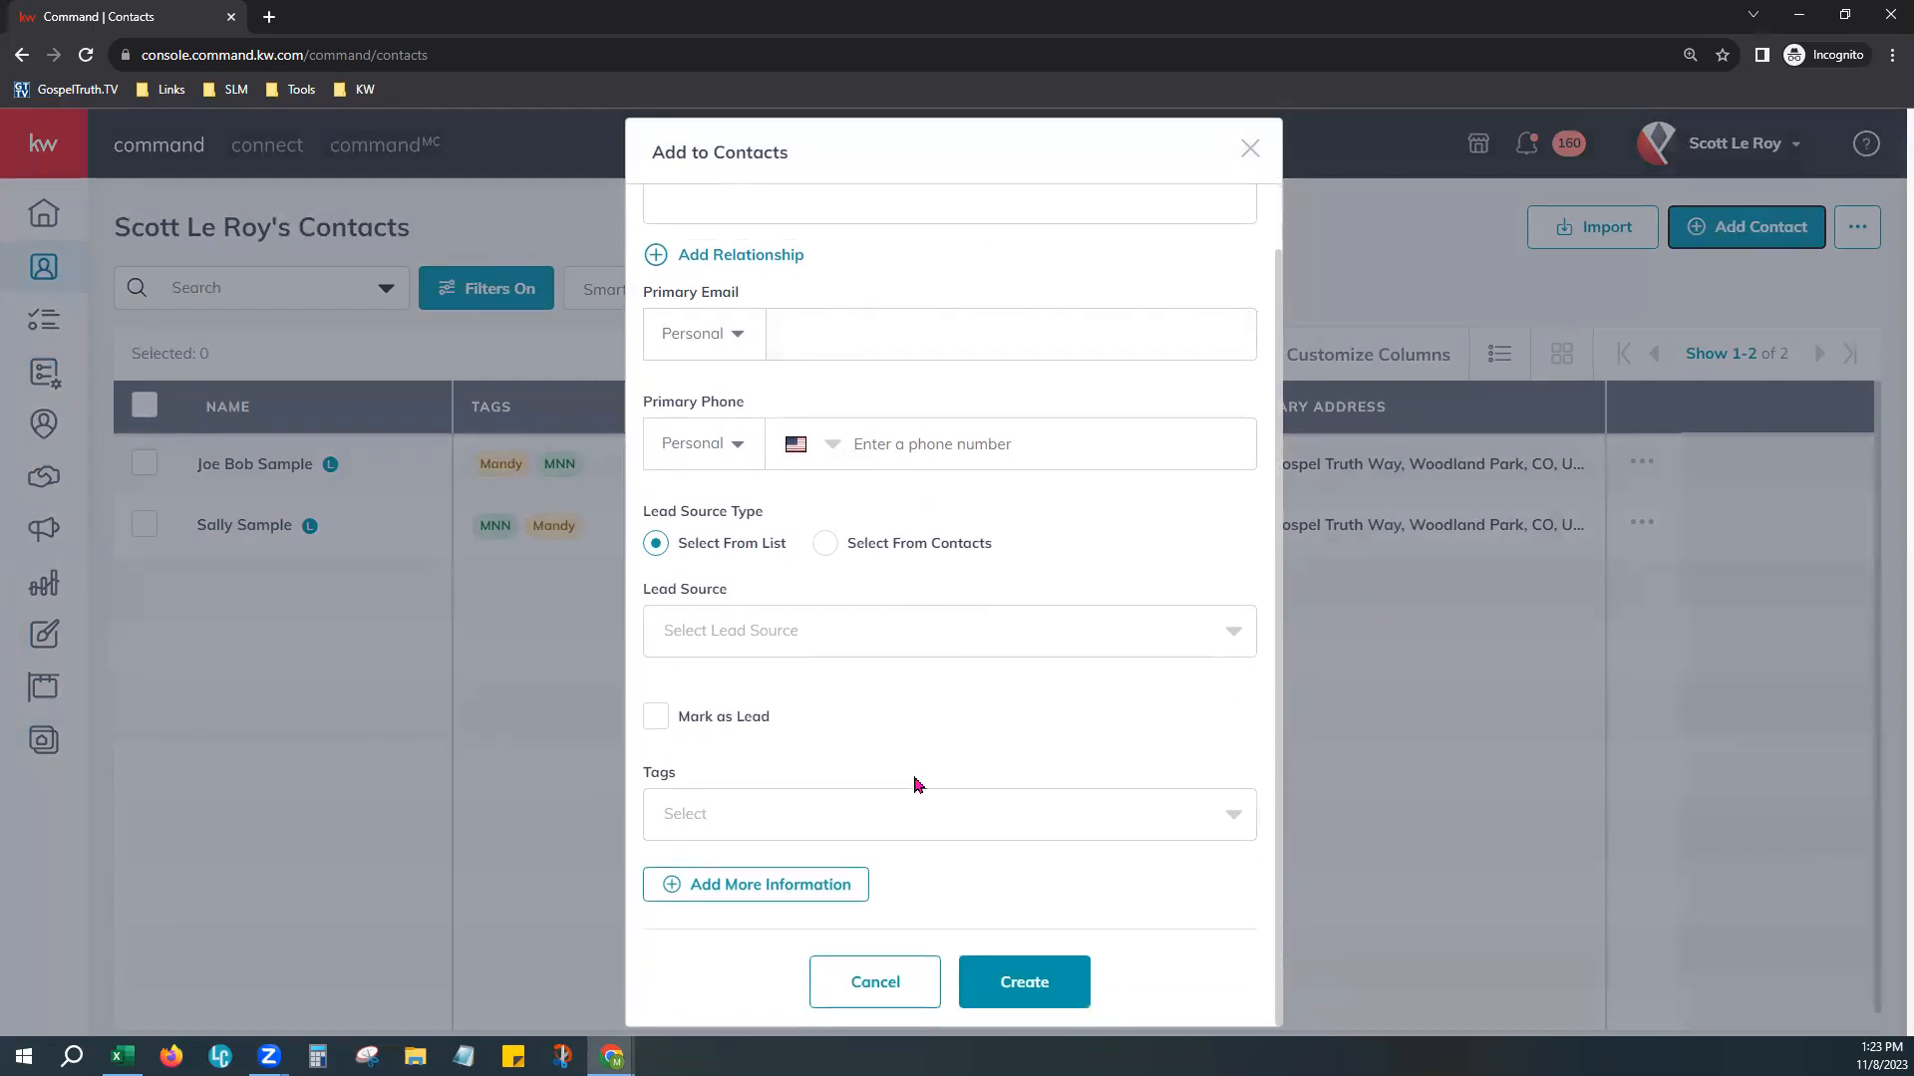
left_click(728, 885)
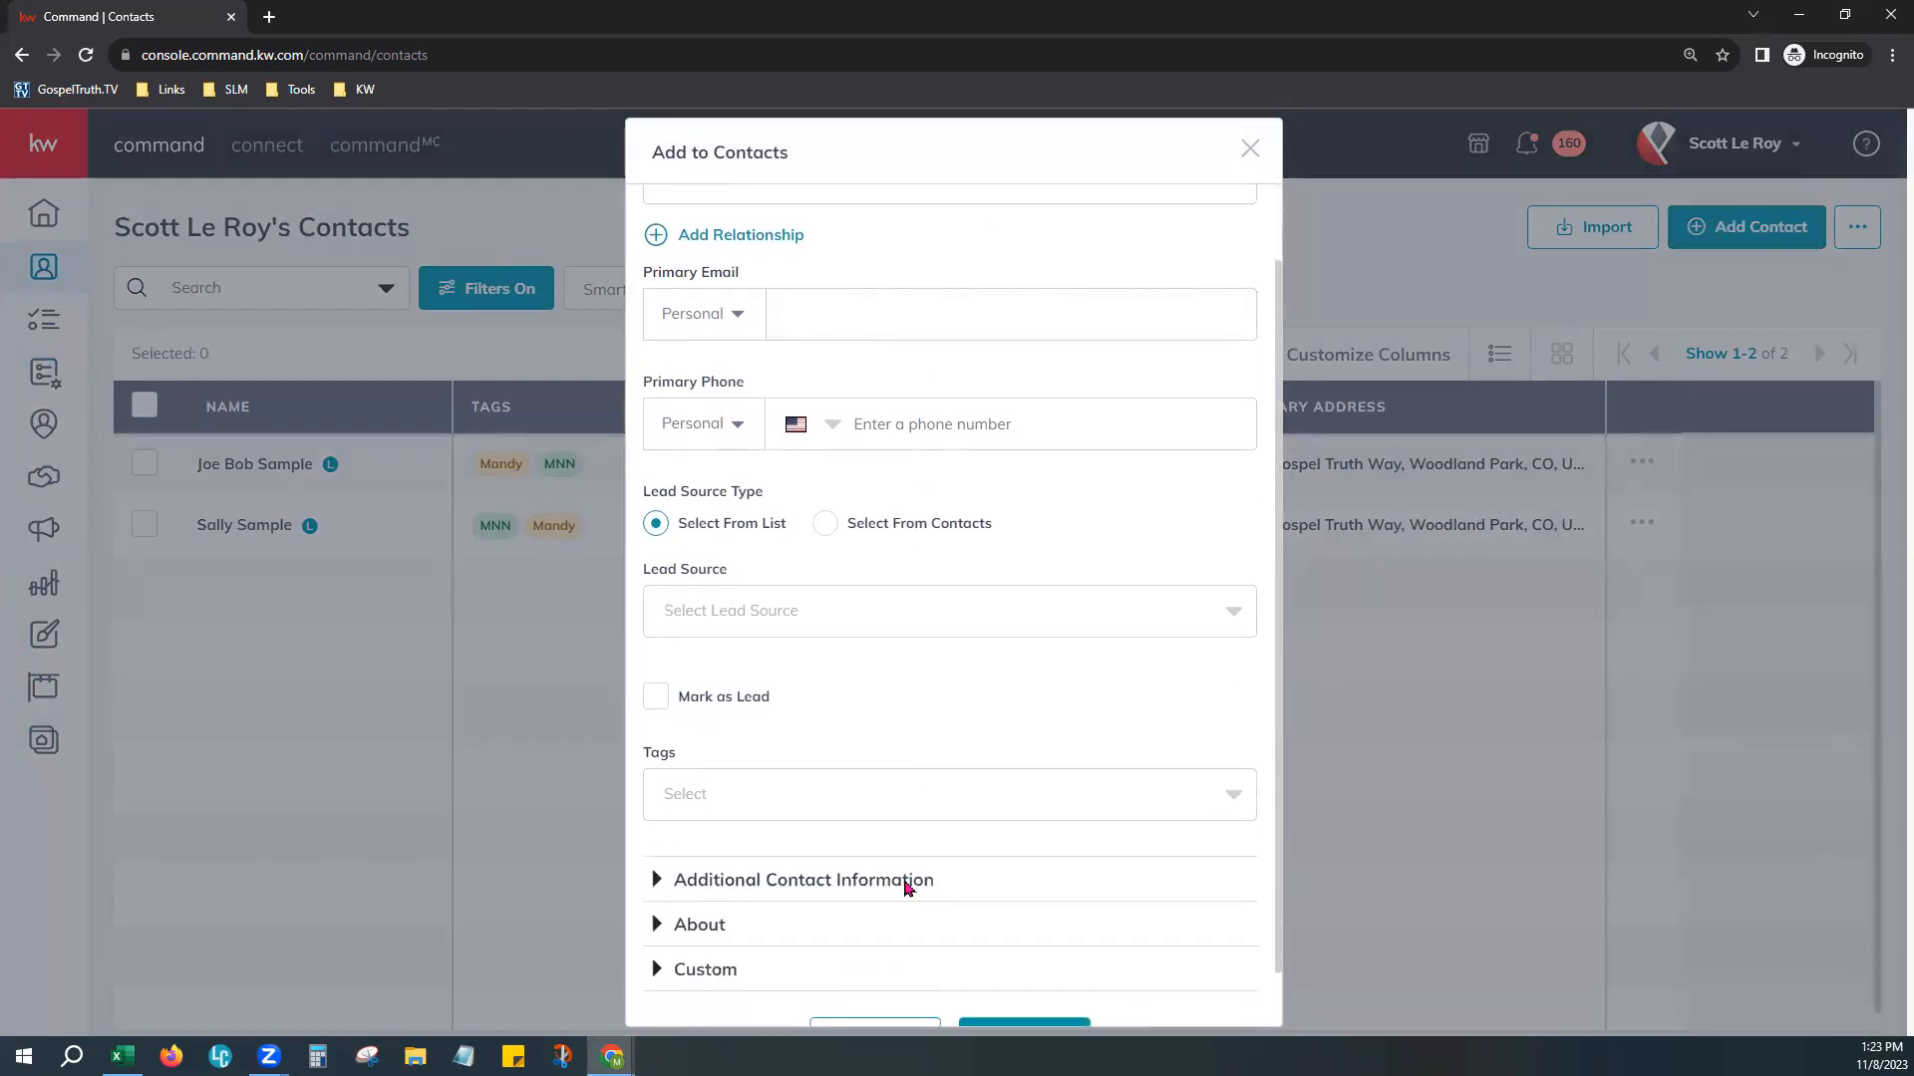
scroll(907, 887, "down", 1)
left_click(699, 912)
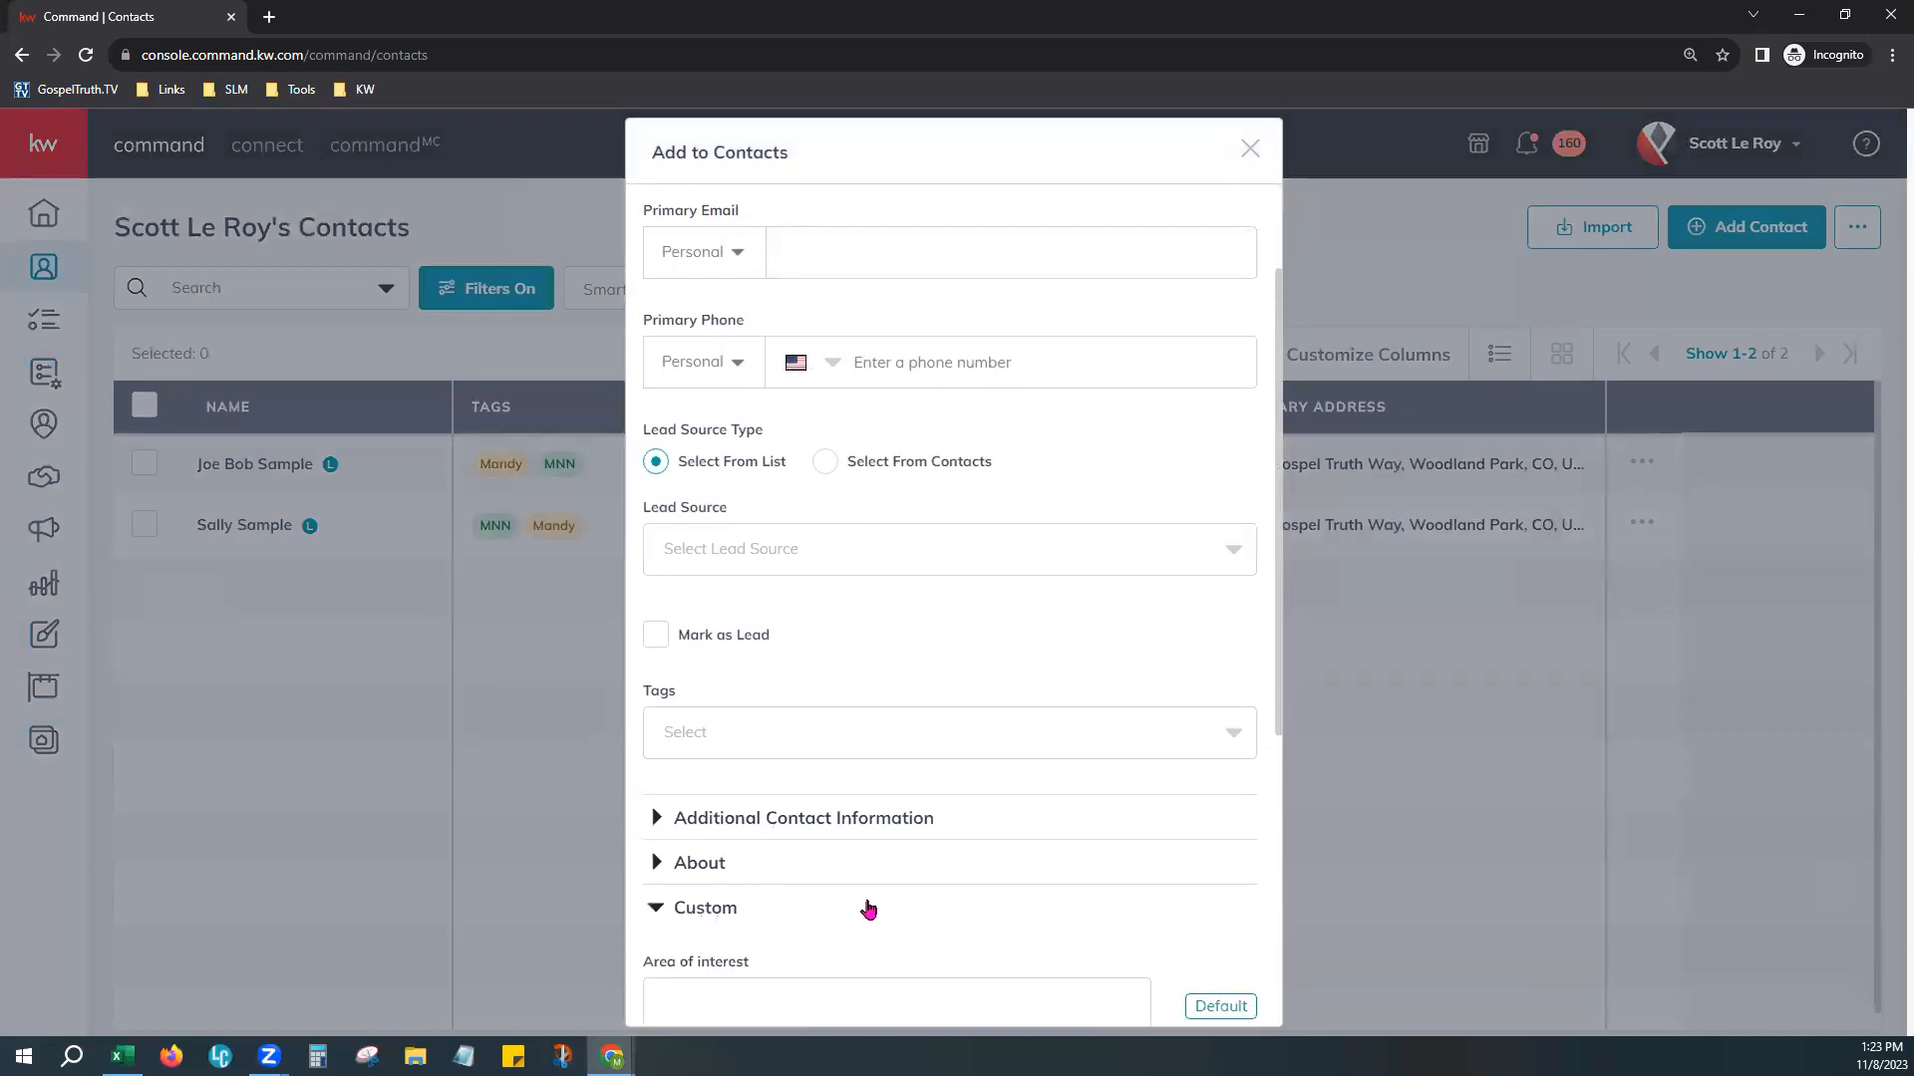
scroll(877, 907, "down", 5)
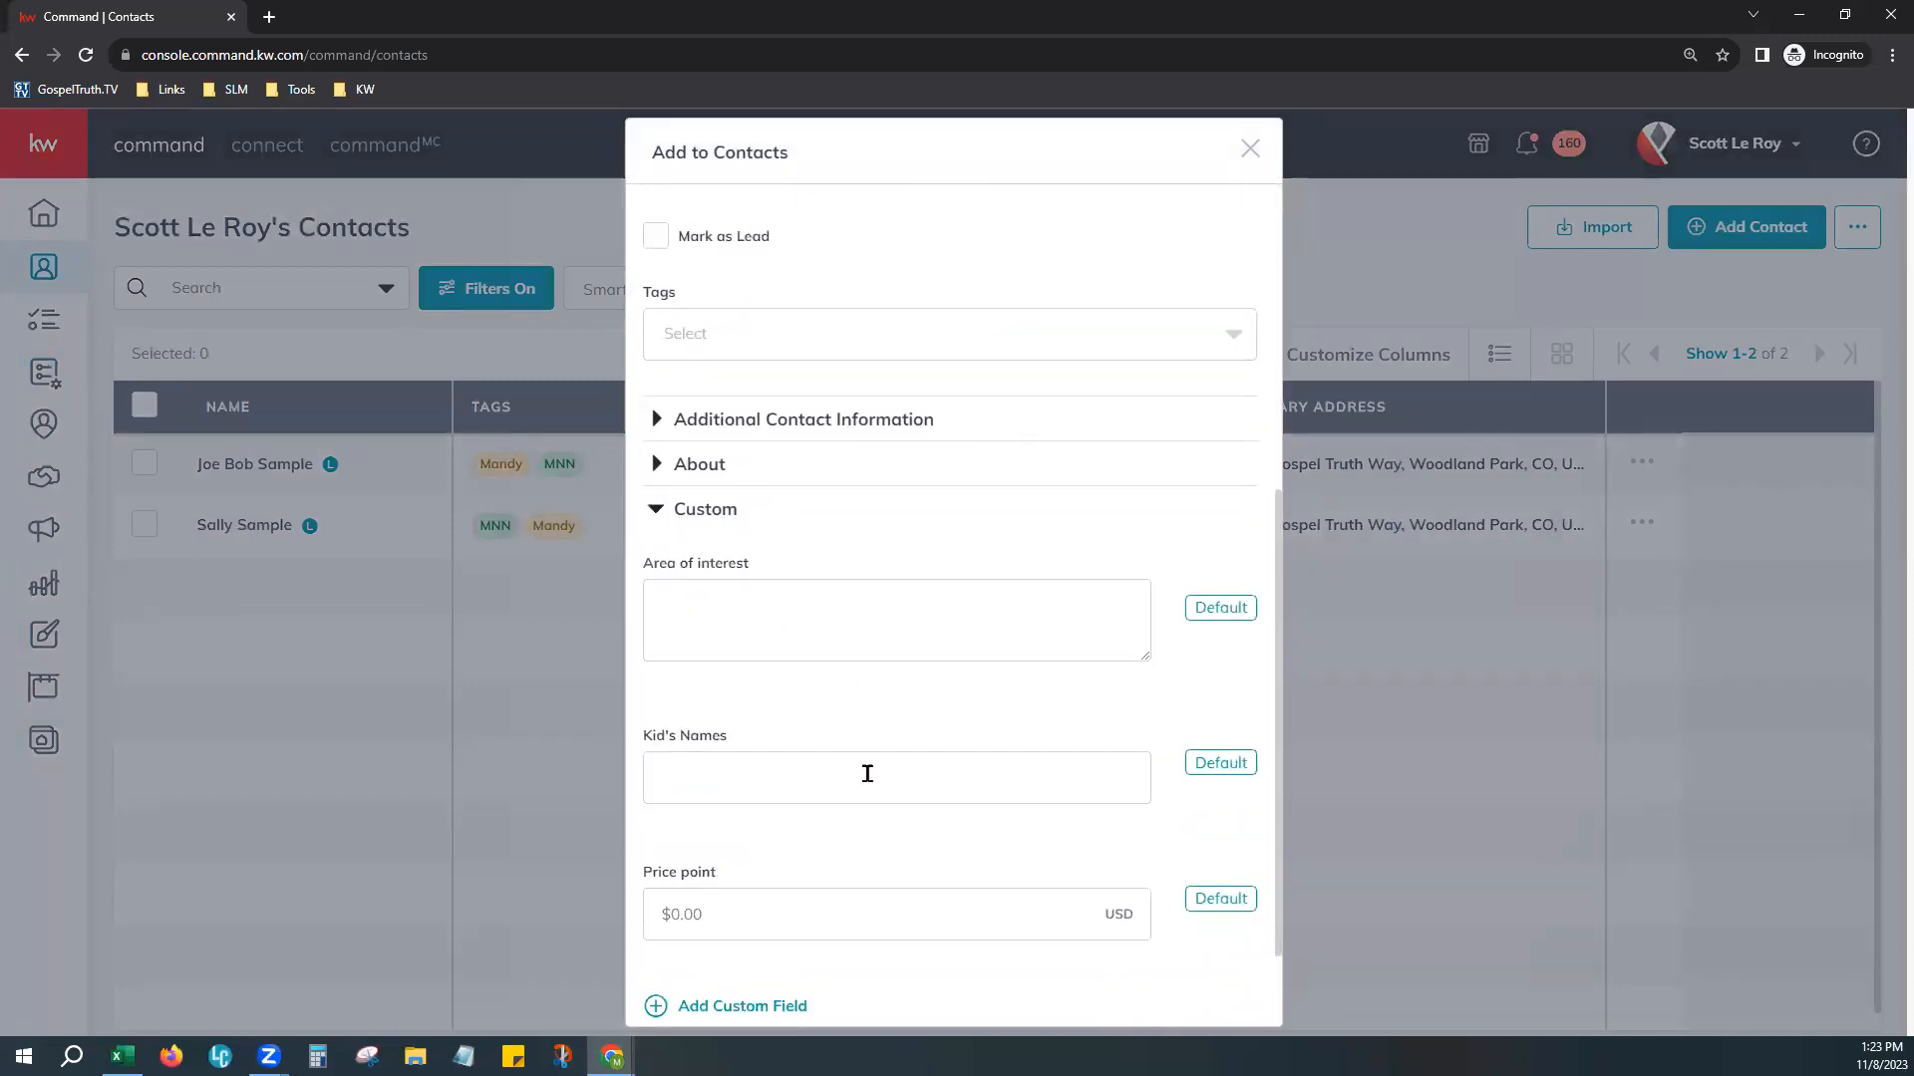
scroll(882, 758, "down", 2)
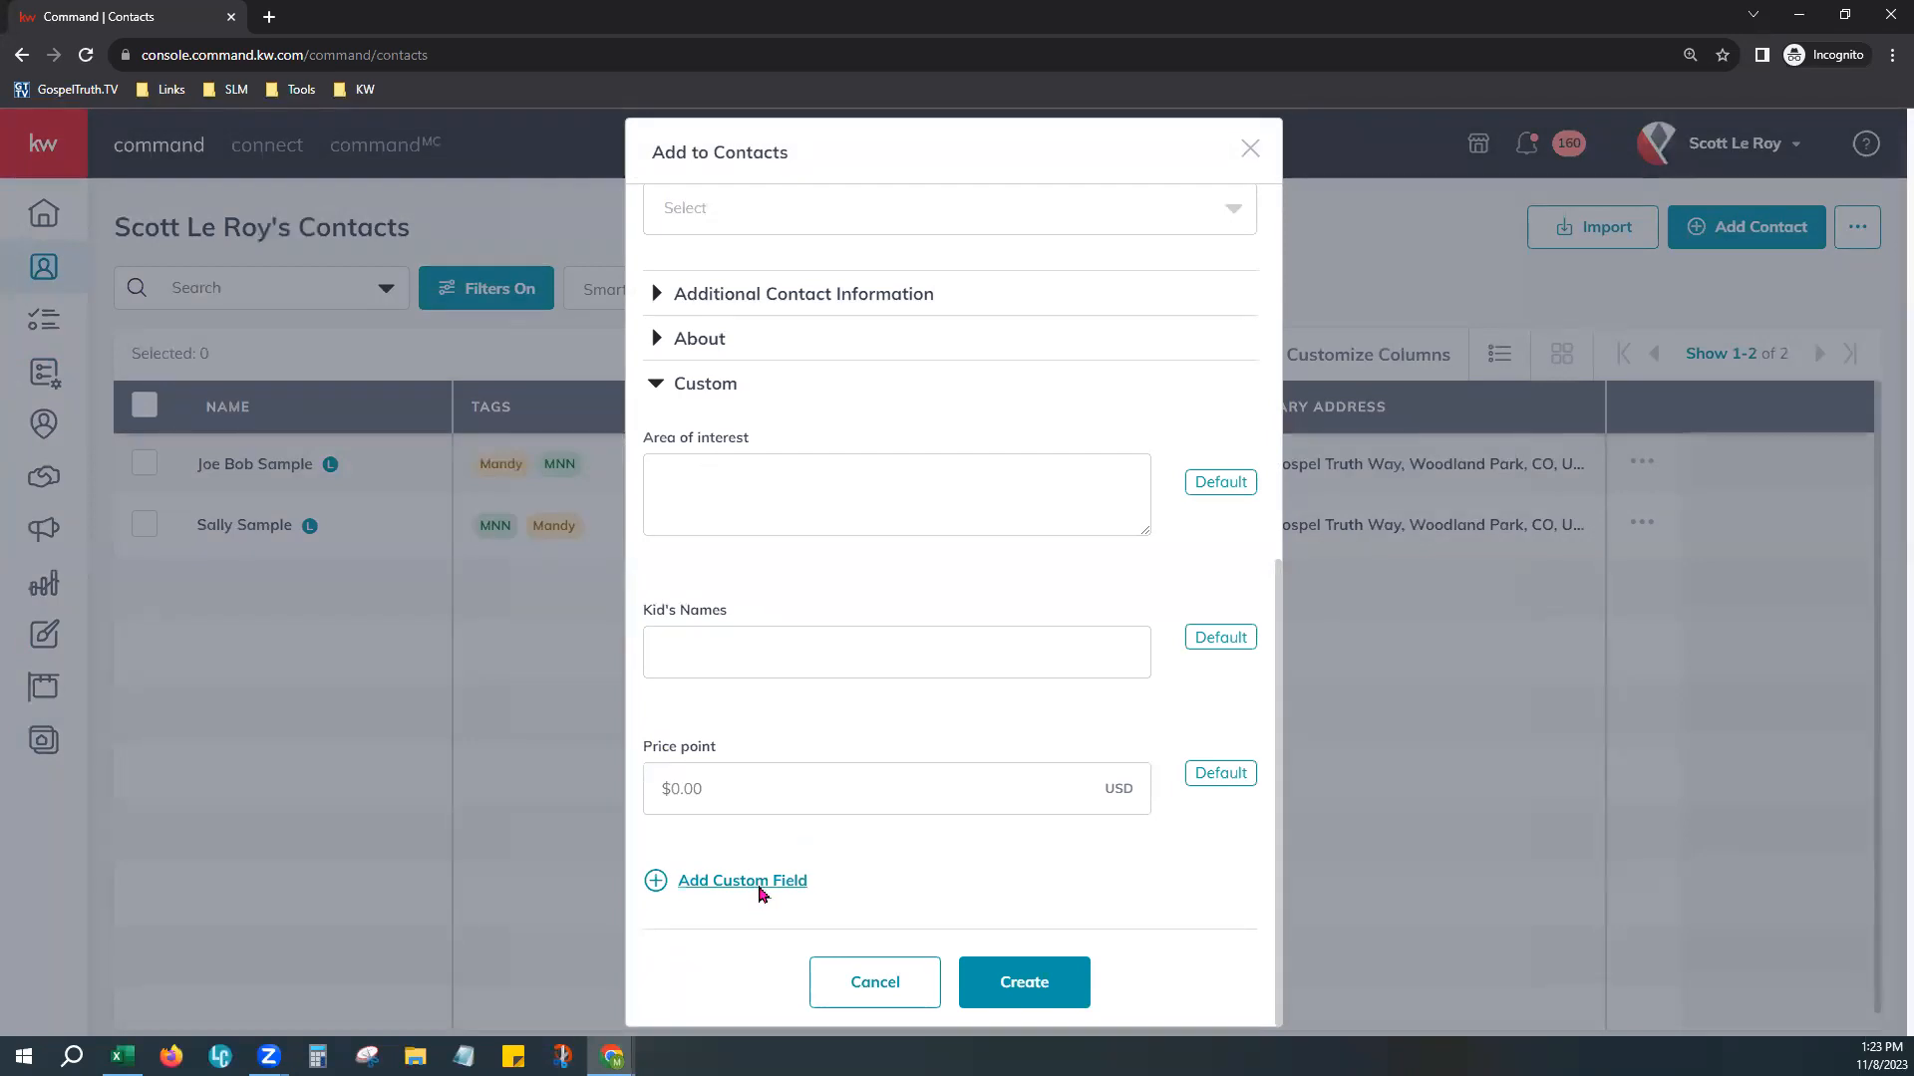
Step: Add the Website custom field to the new contact form and cancel the contact
left_click(759, 893)
scroll(1026, 914, "down", 2)
left_click(908, 793)
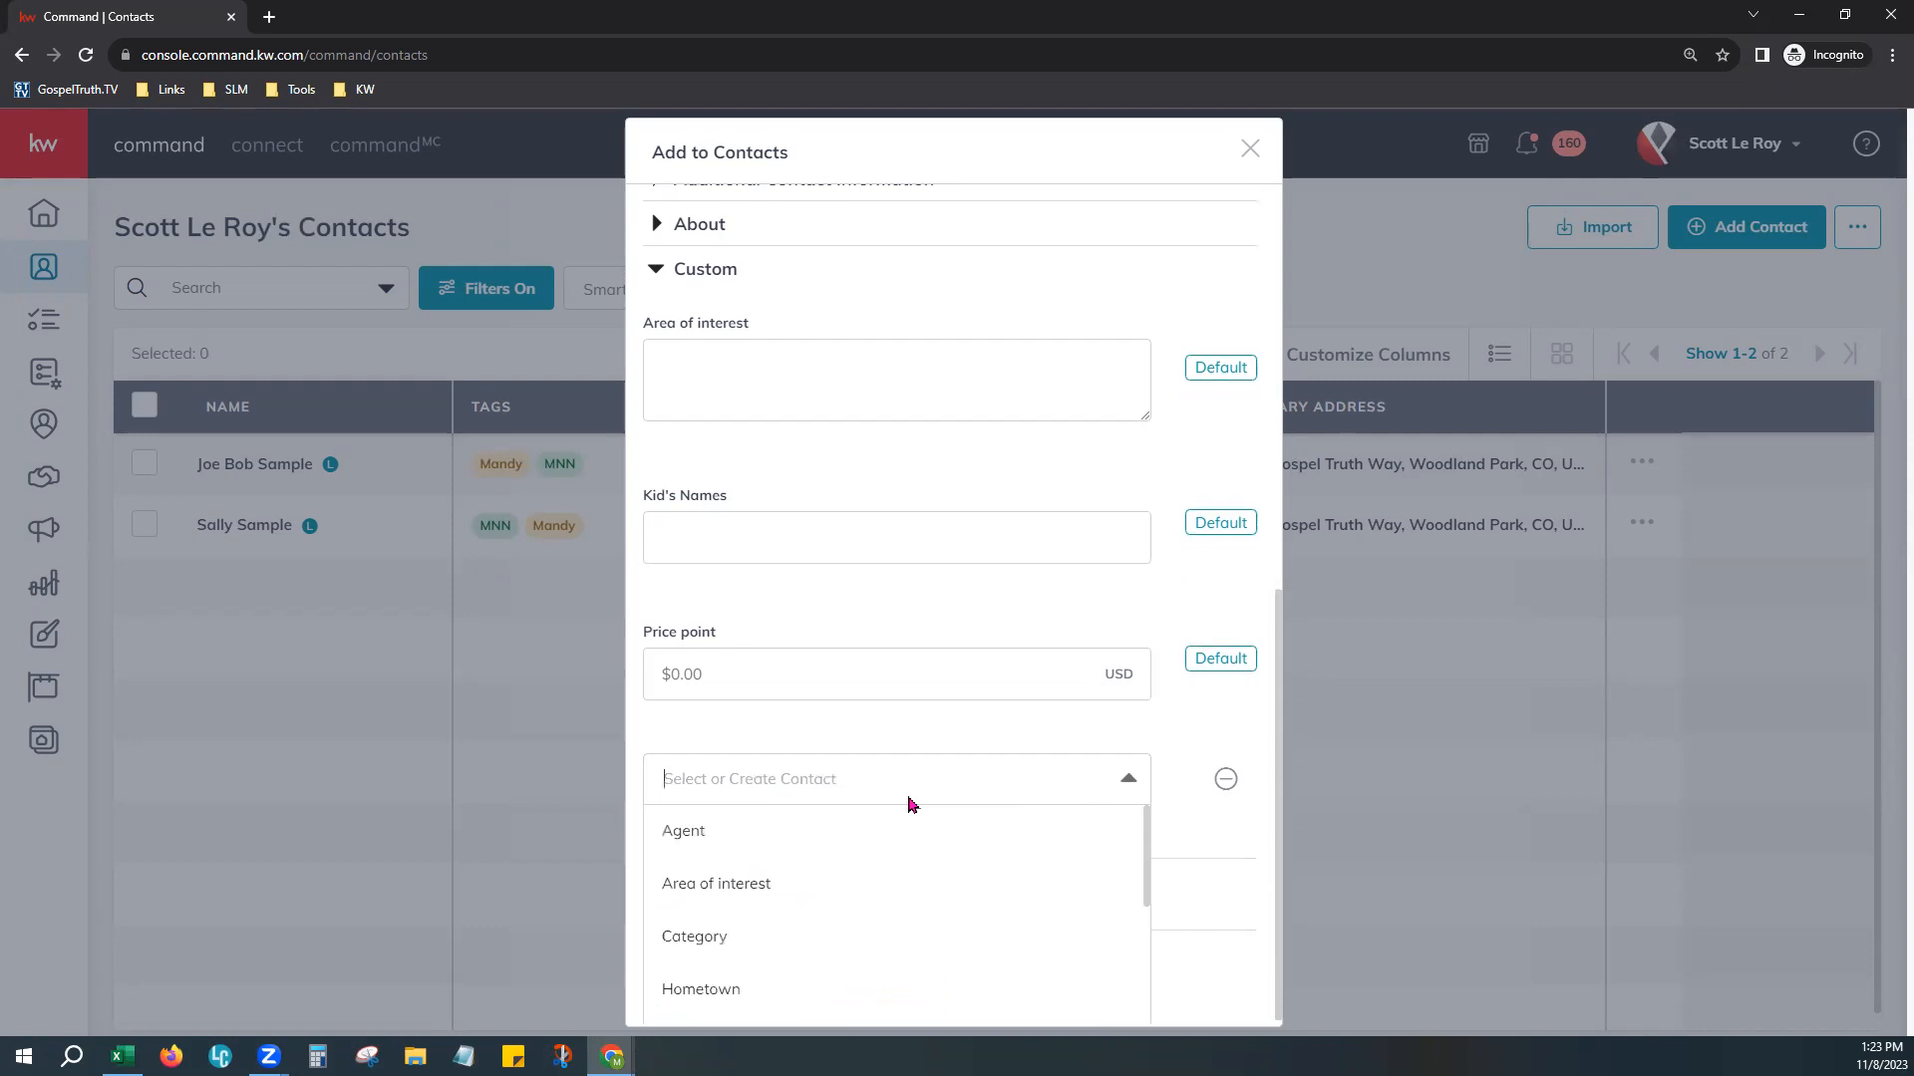
scroll(894, 912, "down", 1)
scroll(896, 921, "down", 1)
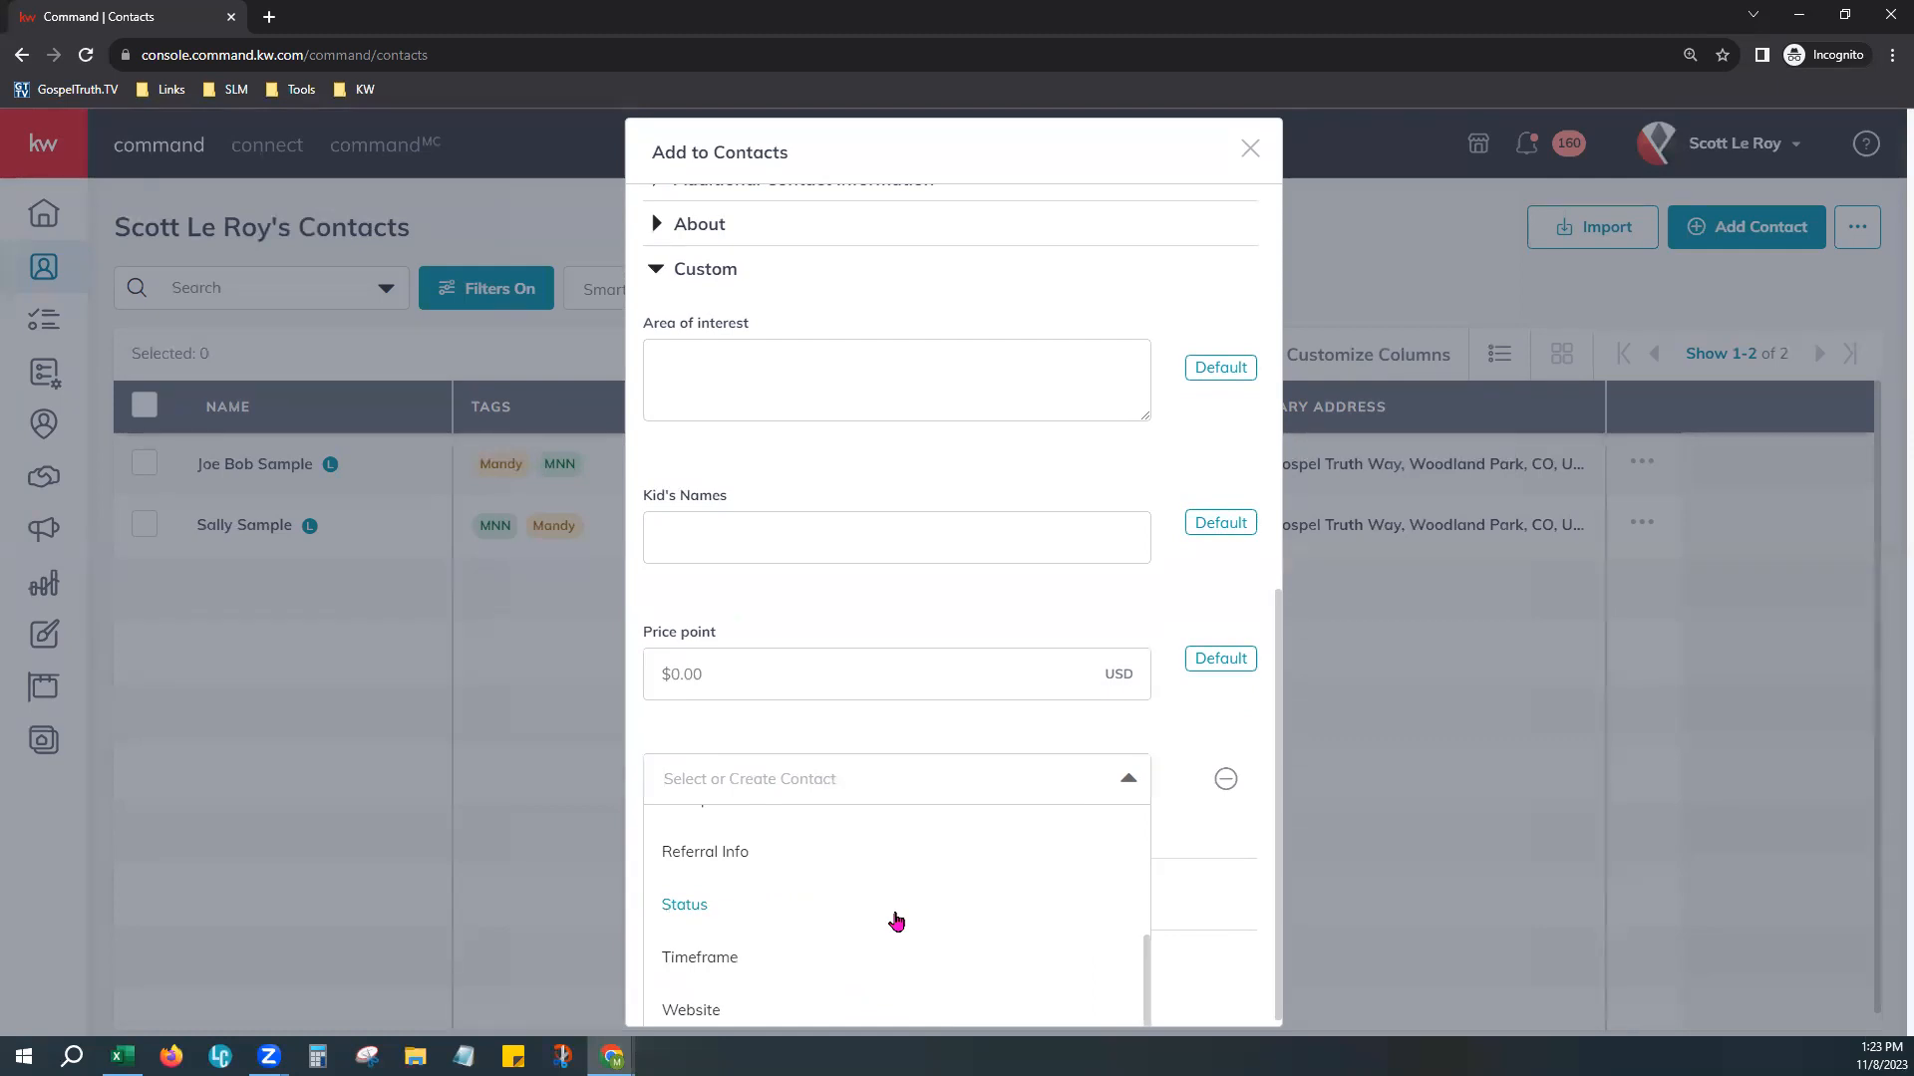
scroll(896, 921, "up", 1)
scroll(894, 919, "up", 1)
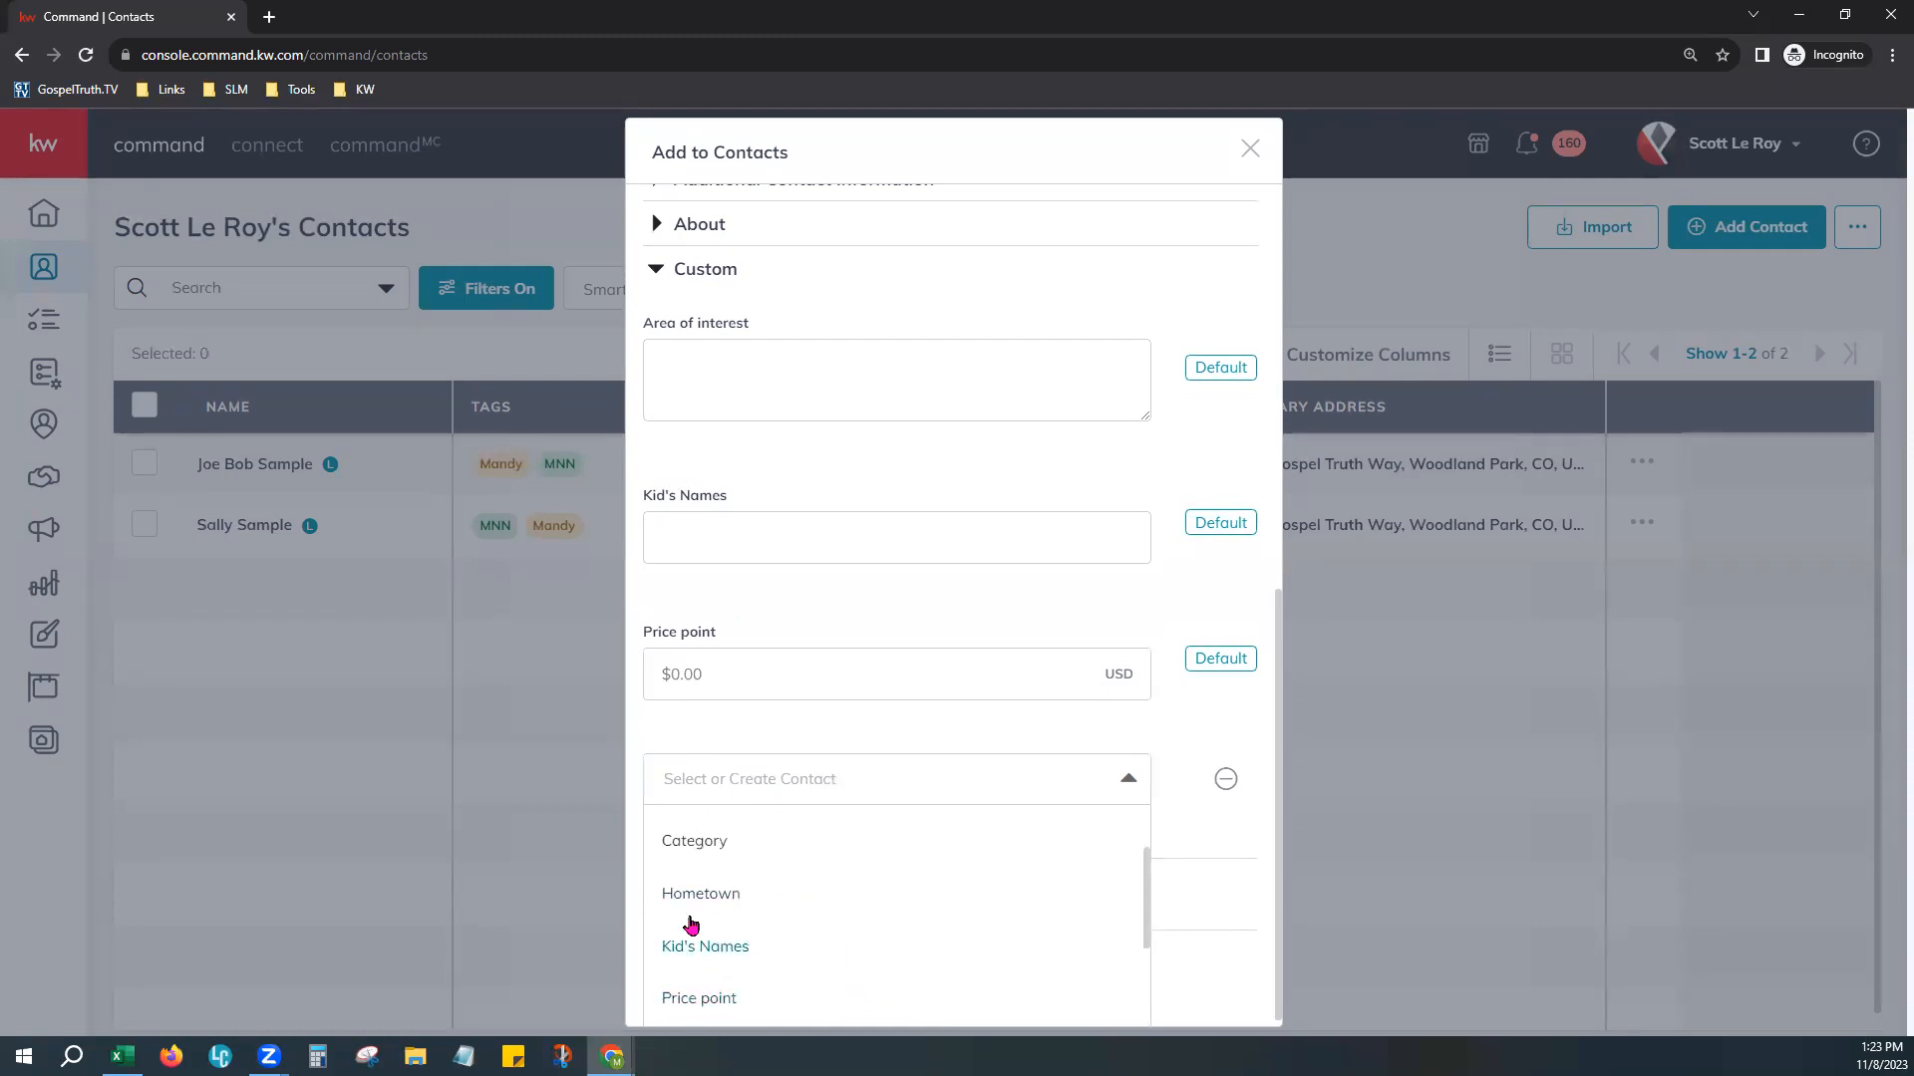
scroll(755, 973, "down", 1)
scroll(755, 973, "down", 1)
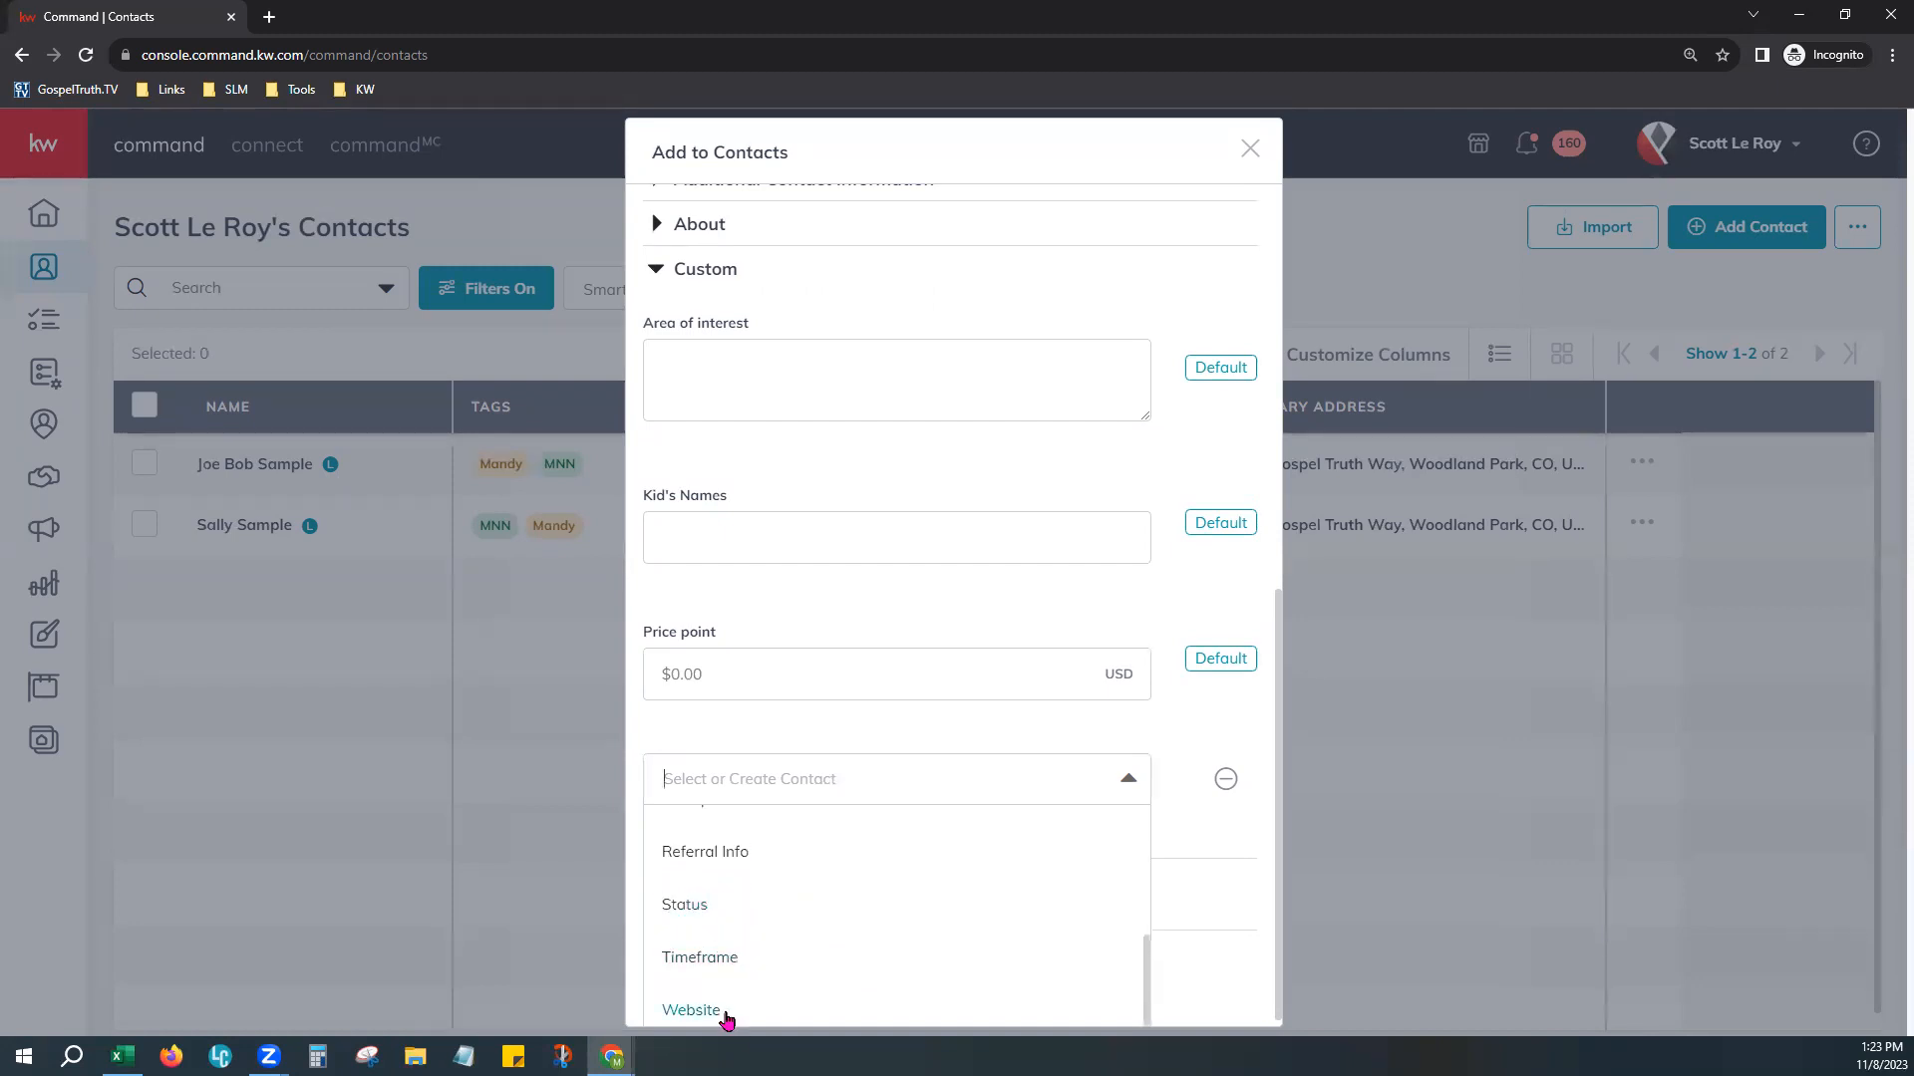
left_click(728, 1013)
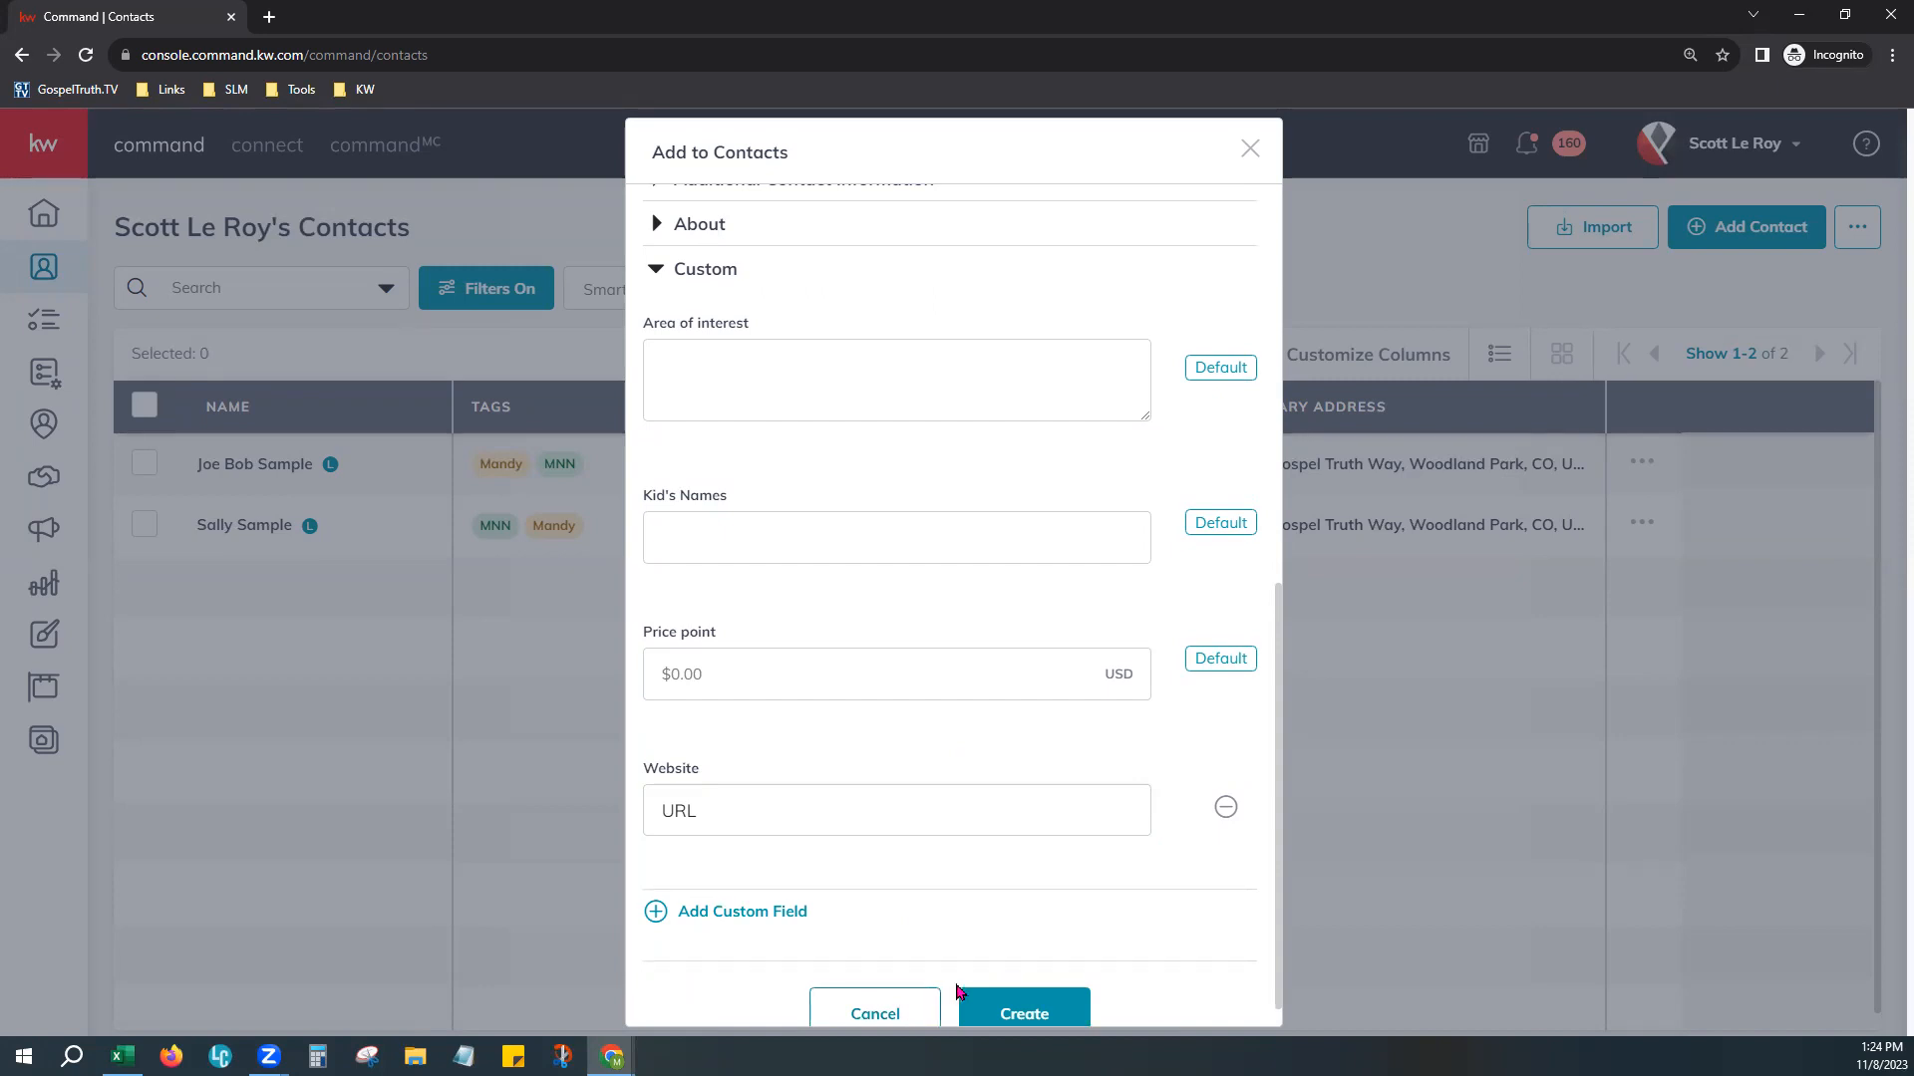
left_click(874, 1014)
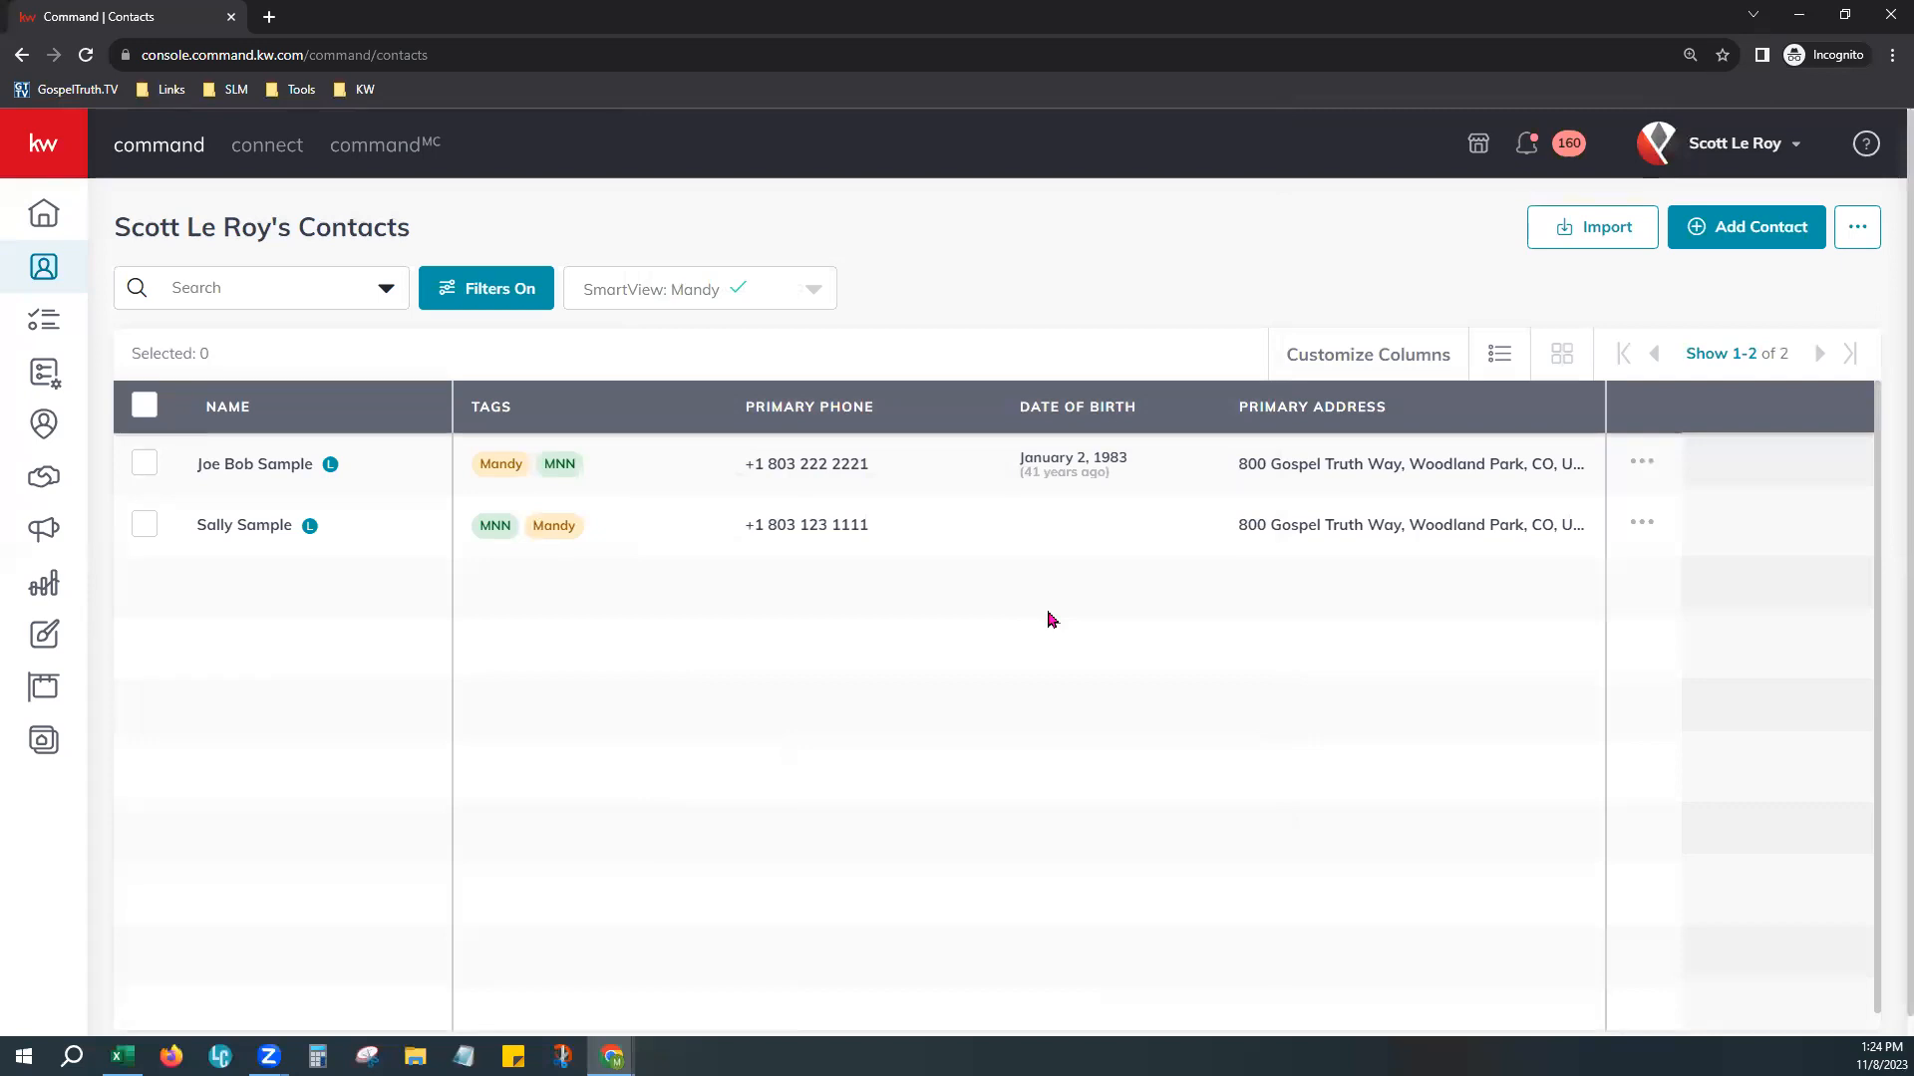
Step: Export all owned contacts and check the notifications for the Contact Export download
left_click(1858, 231)
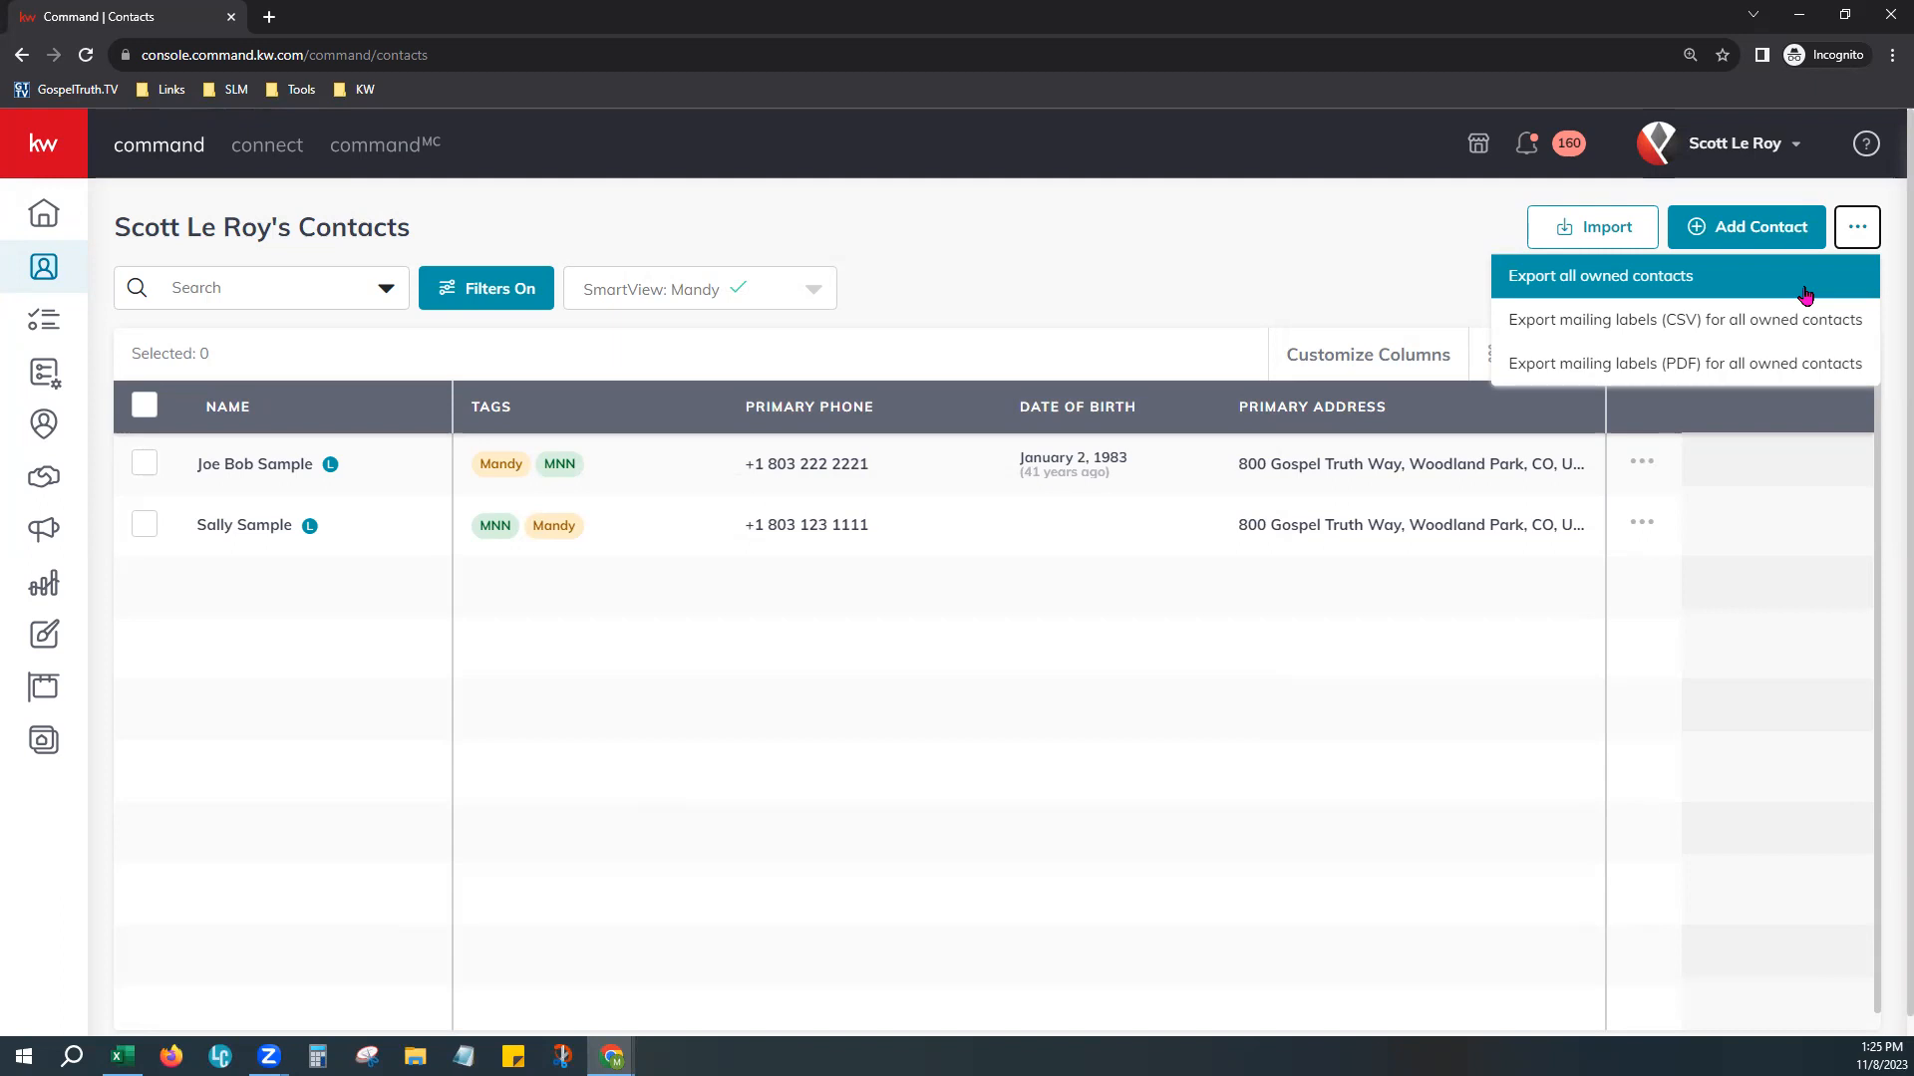
left_click(1806, 295)
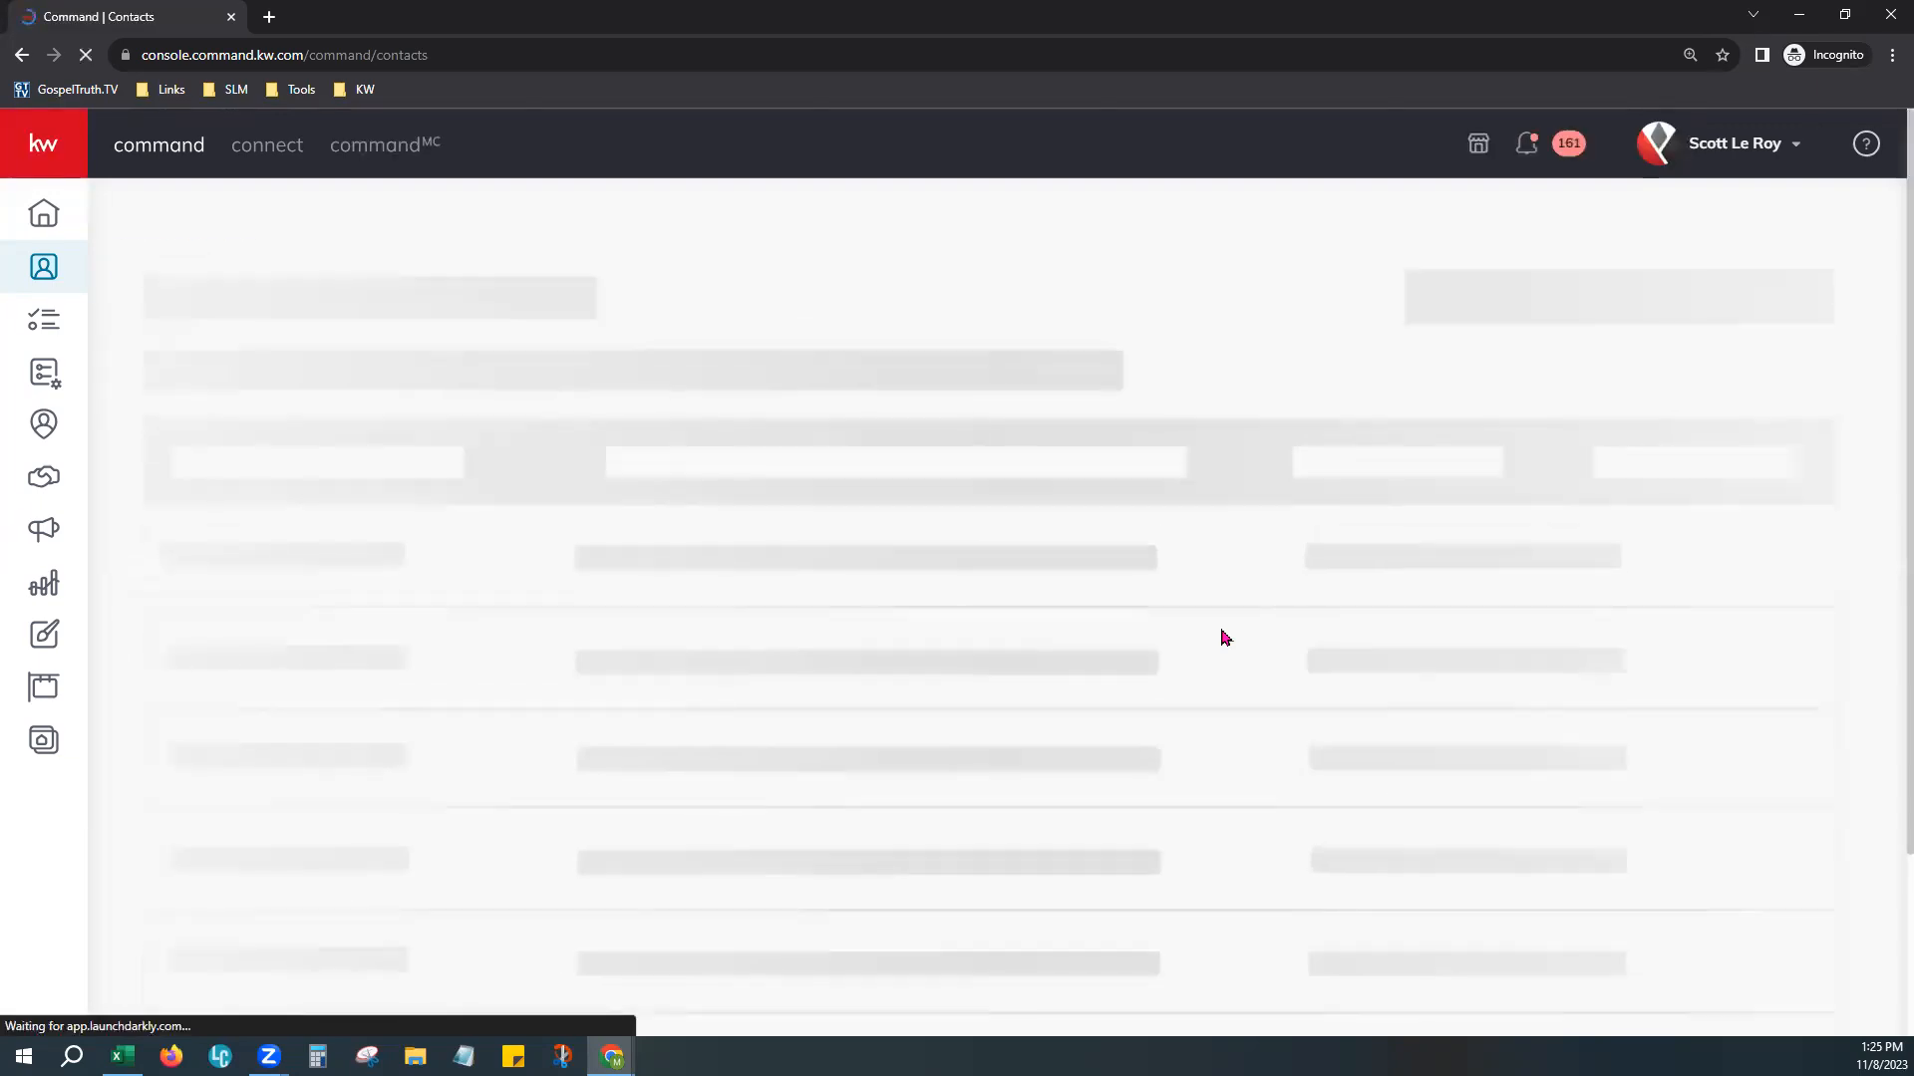
left_click(1569, 152)
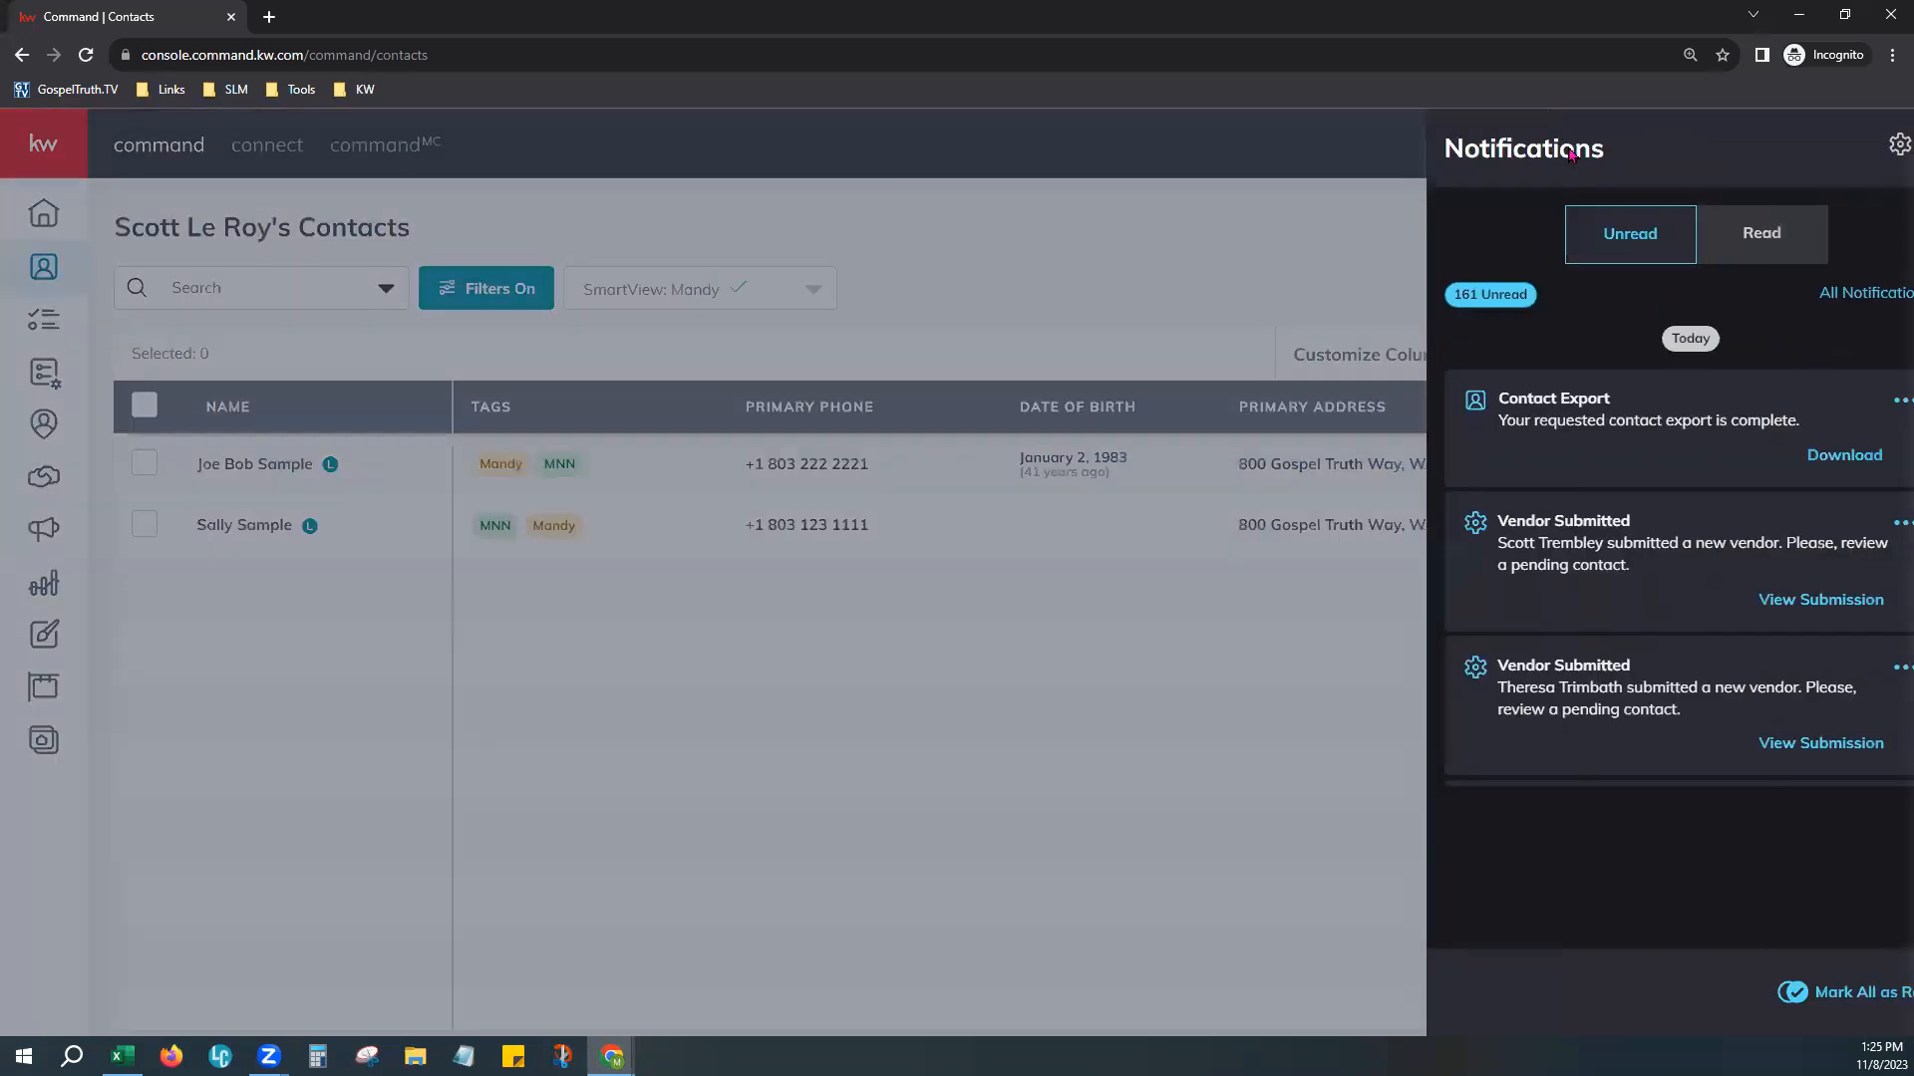
left_click_drag(1439, 399, 1821, 425)
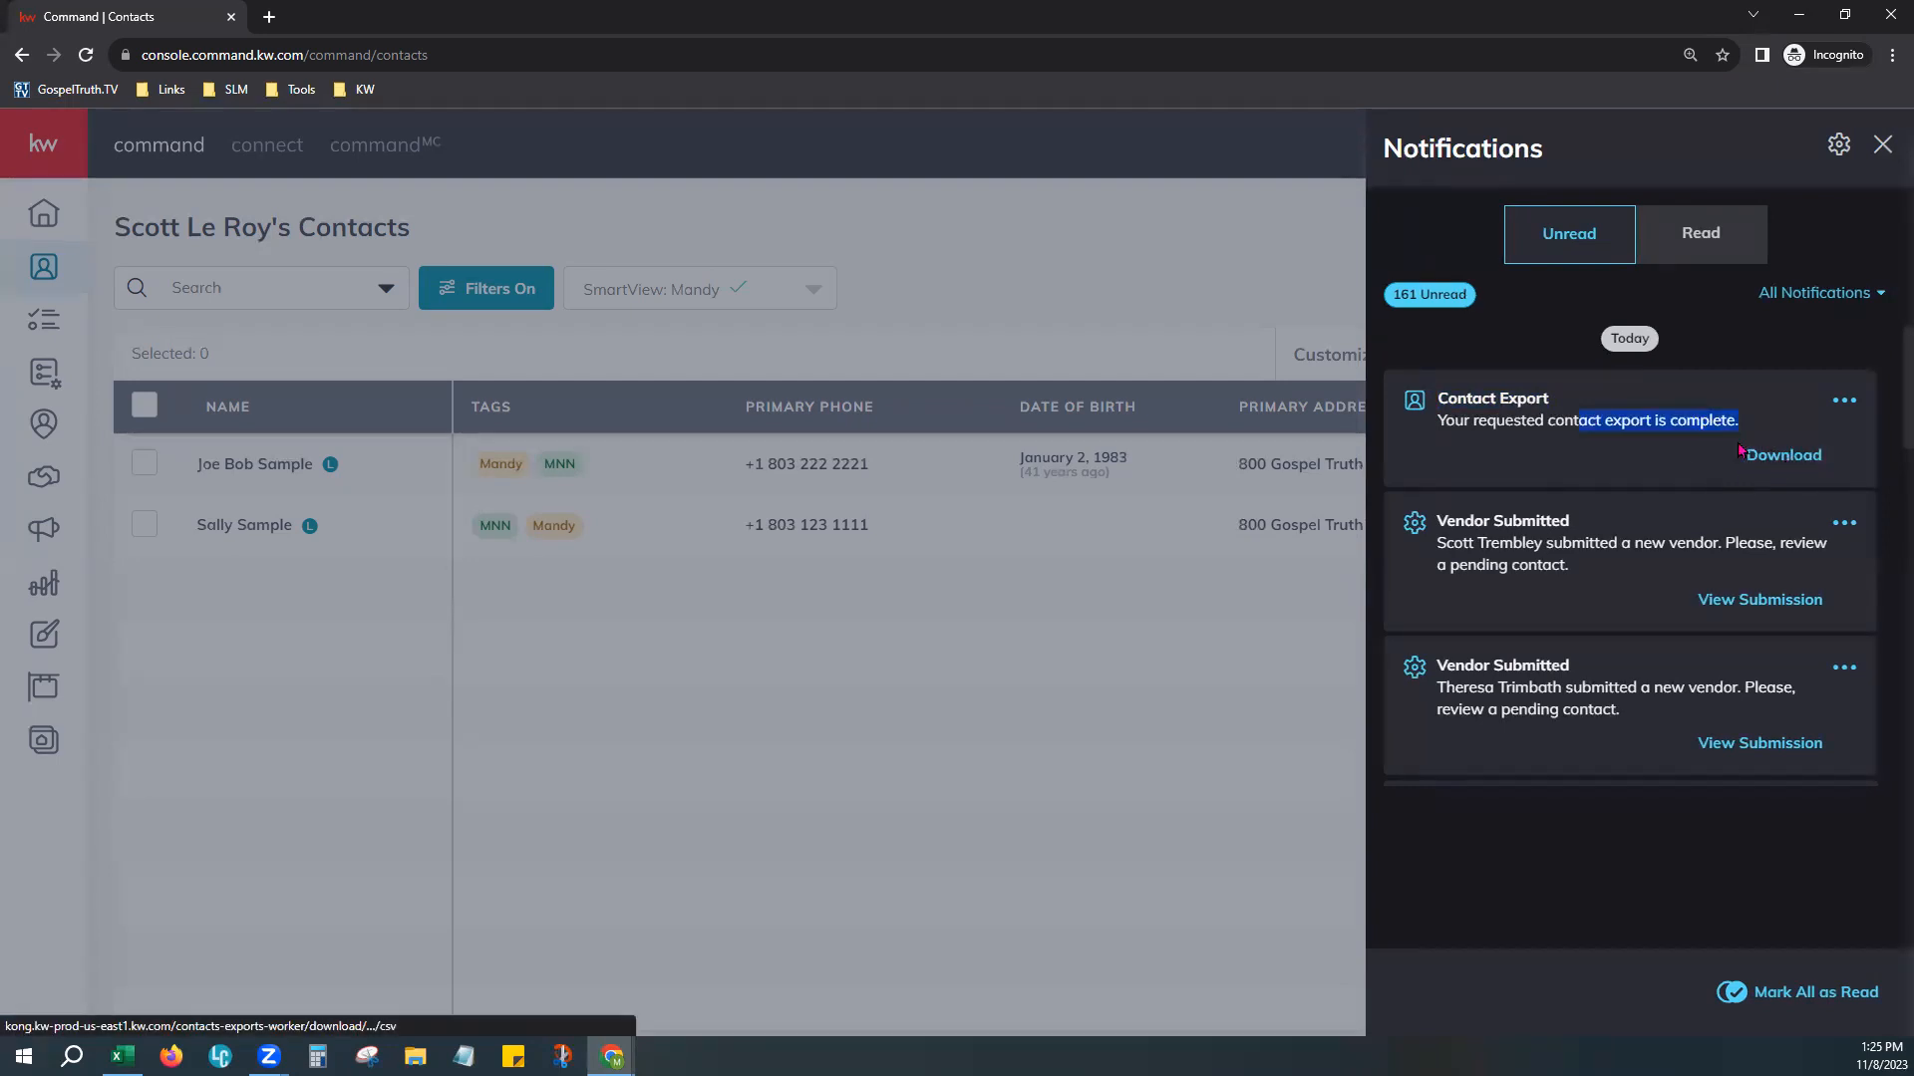
left_click(1234, 247)
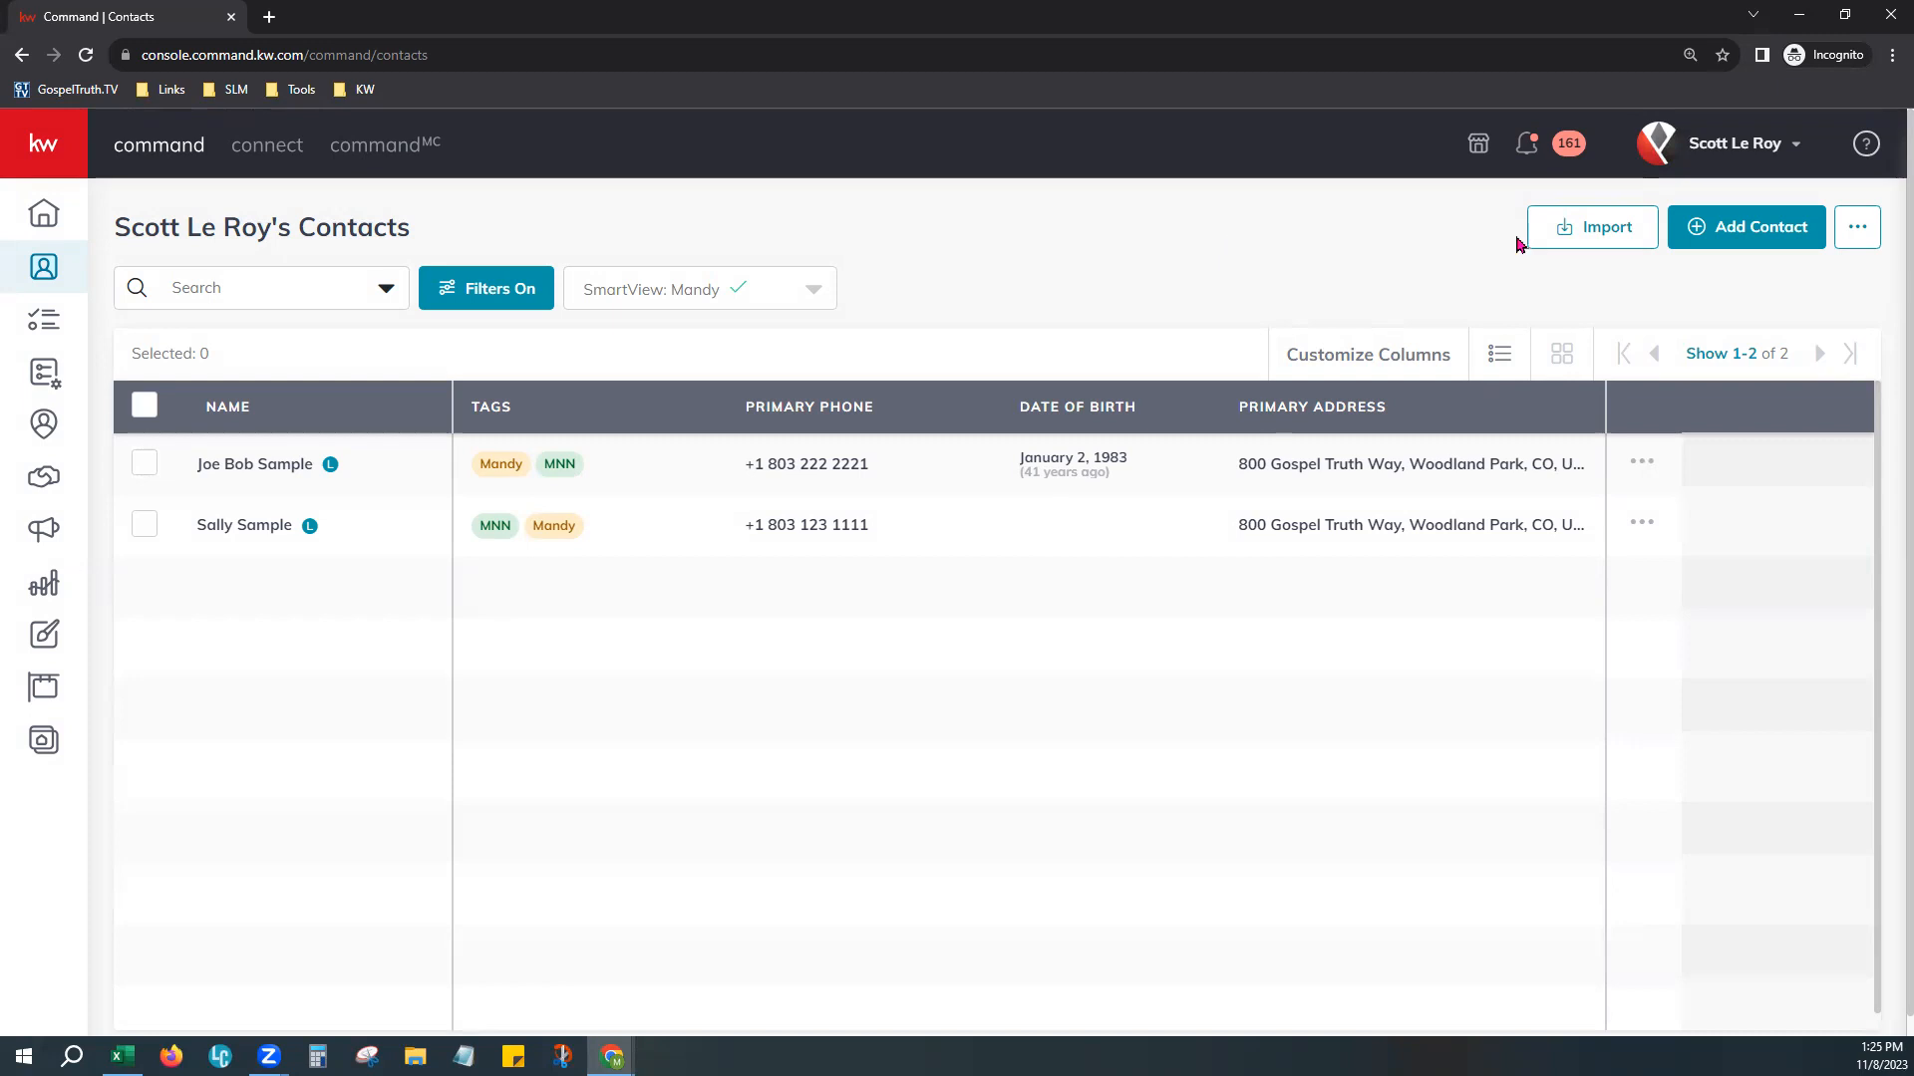
Step: Show the export choices for all owned contacts and their CSV and PDF mailing labels again
left_click(1854, 229)
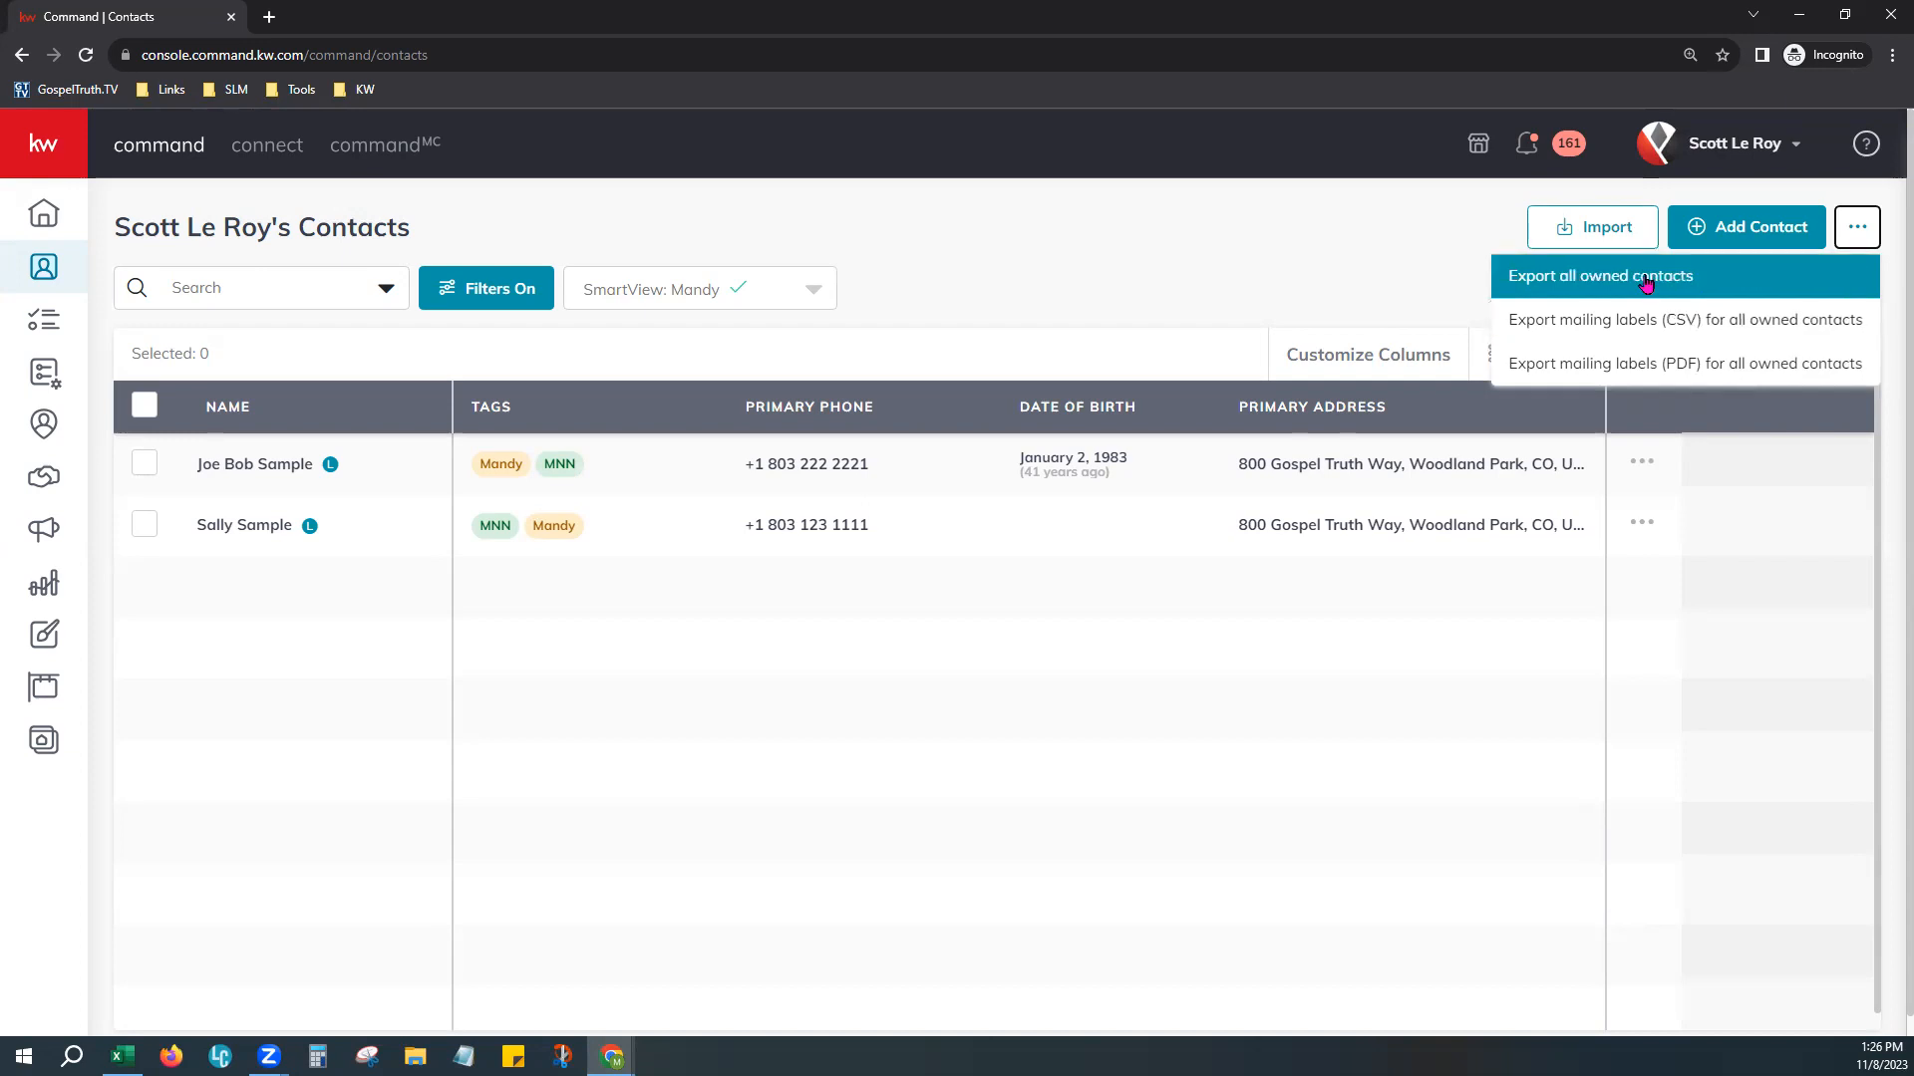
left_click(1347, 237)
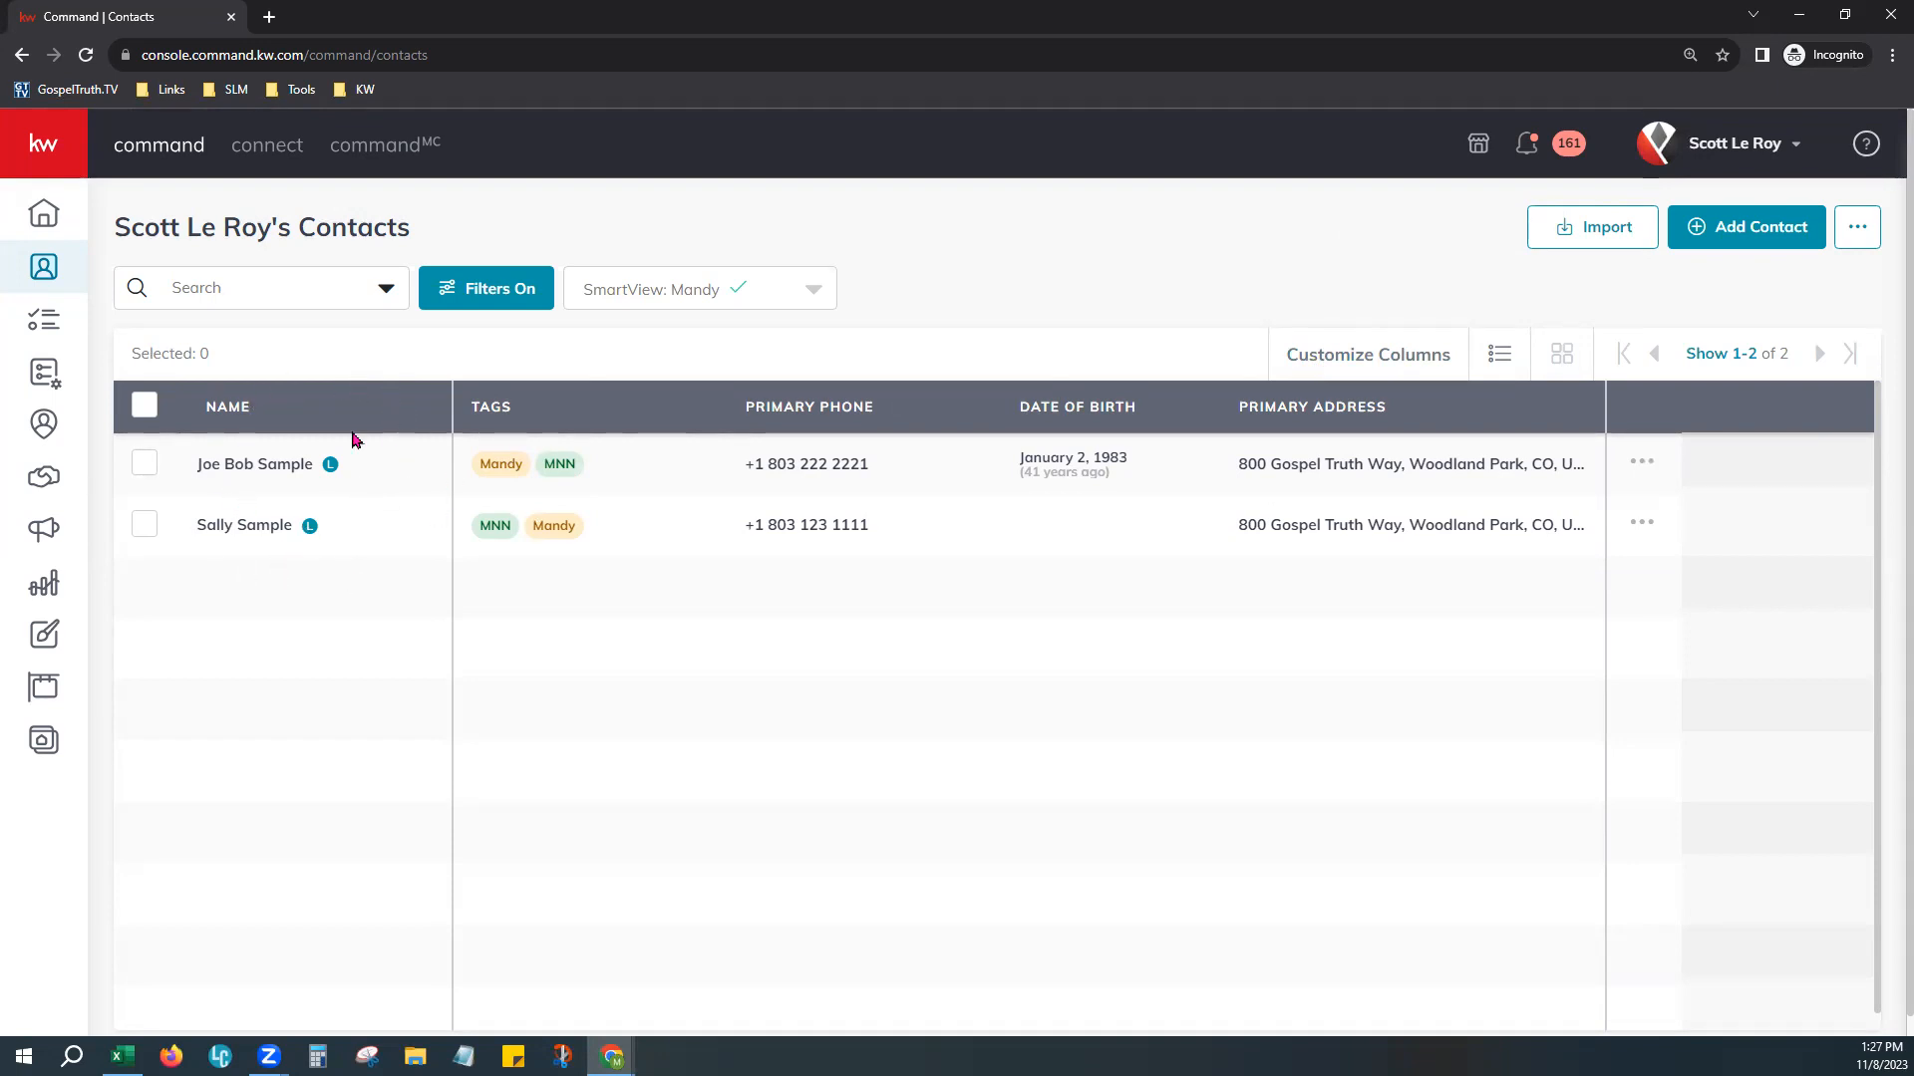
Step: Customize the current SmartView's columns by selecting Recently Active as an additional column
left_click(1104, 412)
left_click(1305, 422)
left_click(1381, 357)
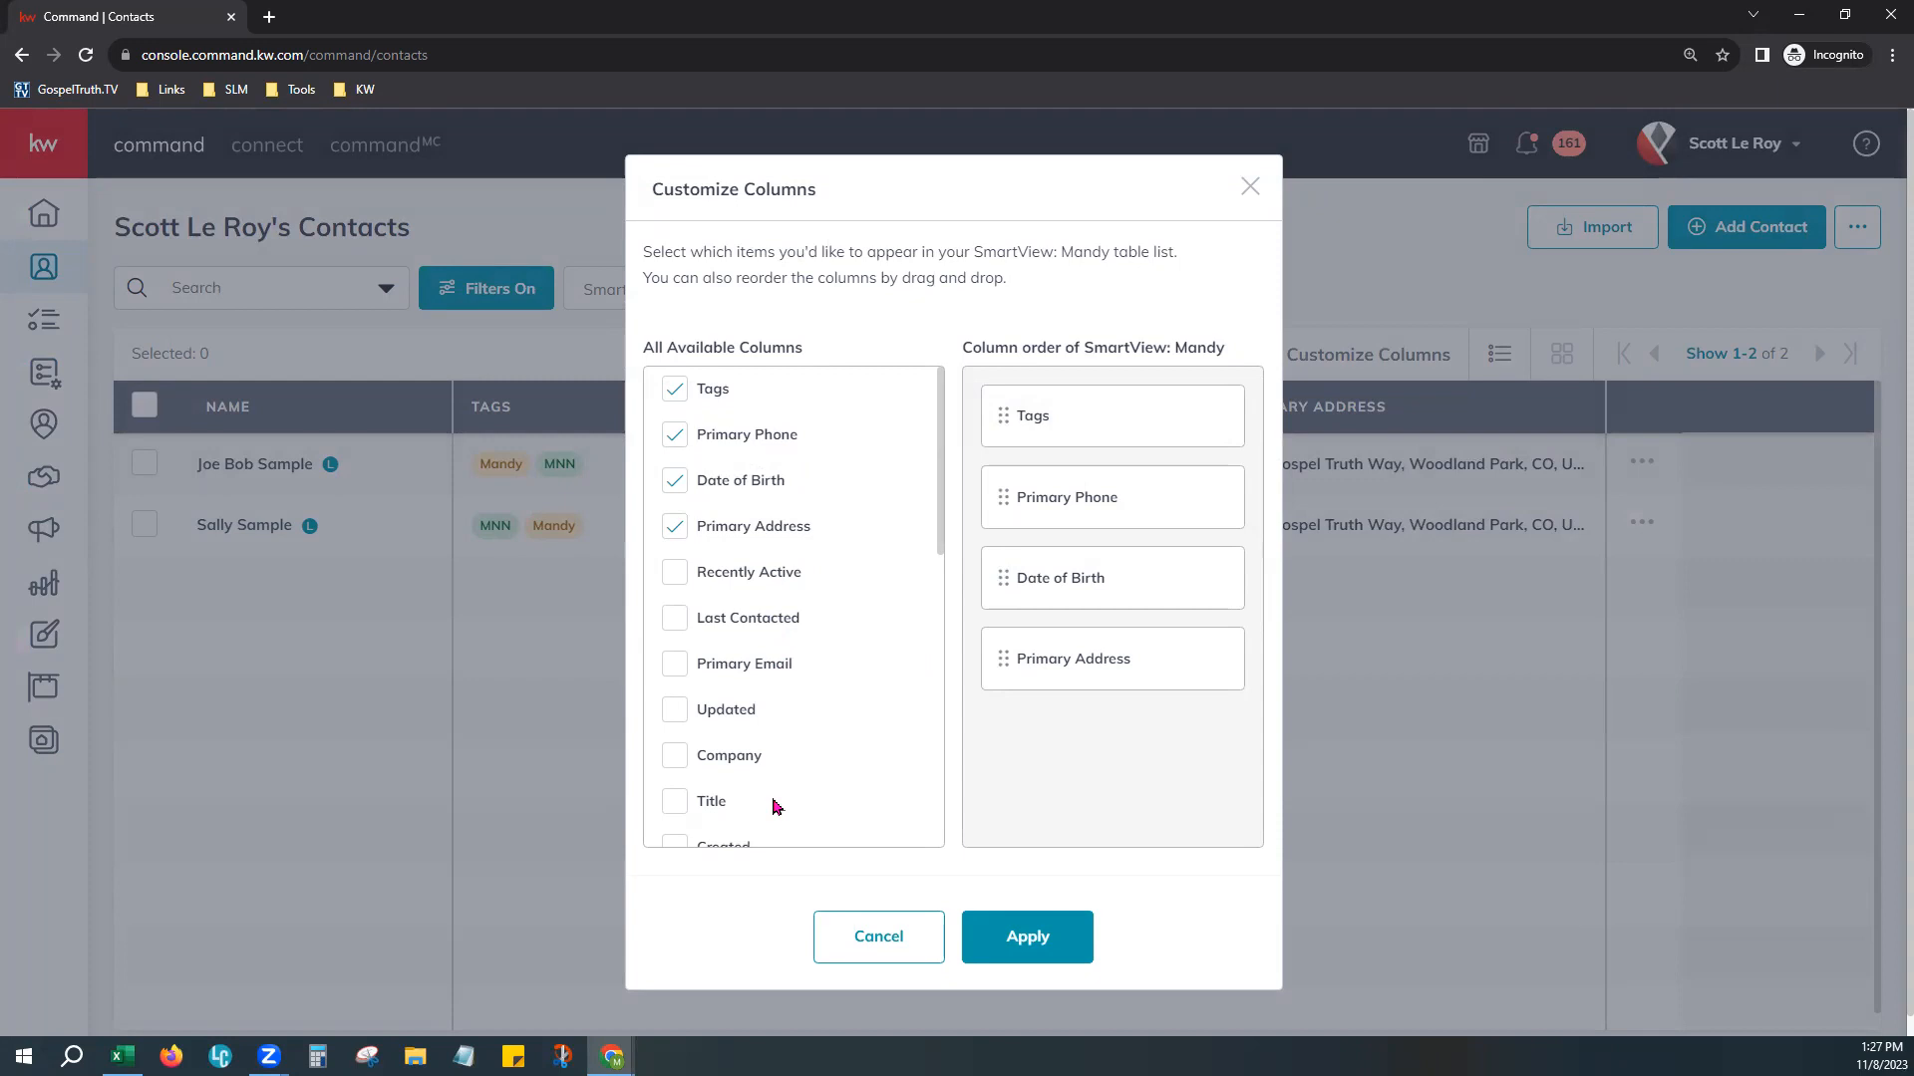
left_click(677, 576)
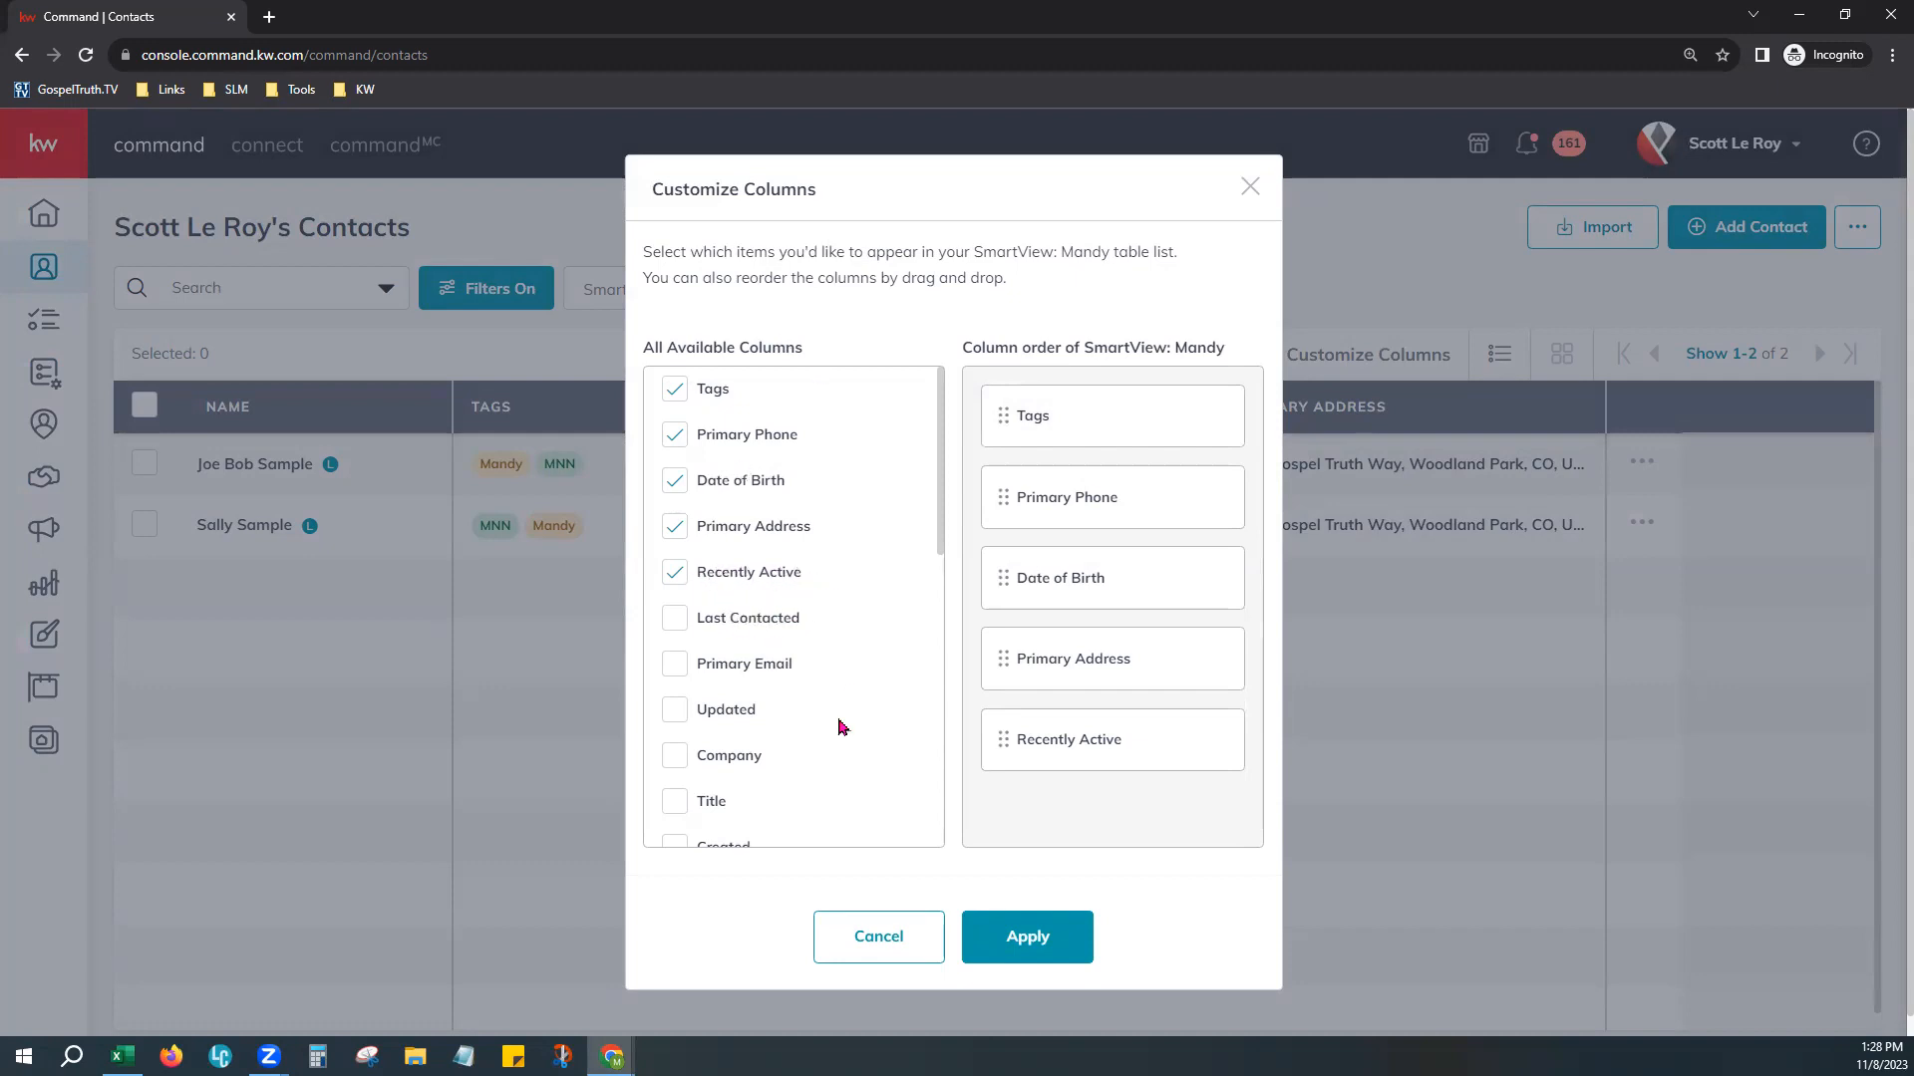
Step: Look through all available columns for the current SmartView and select Primary Email as an additional column
scroll(840, 727, "down", 4)
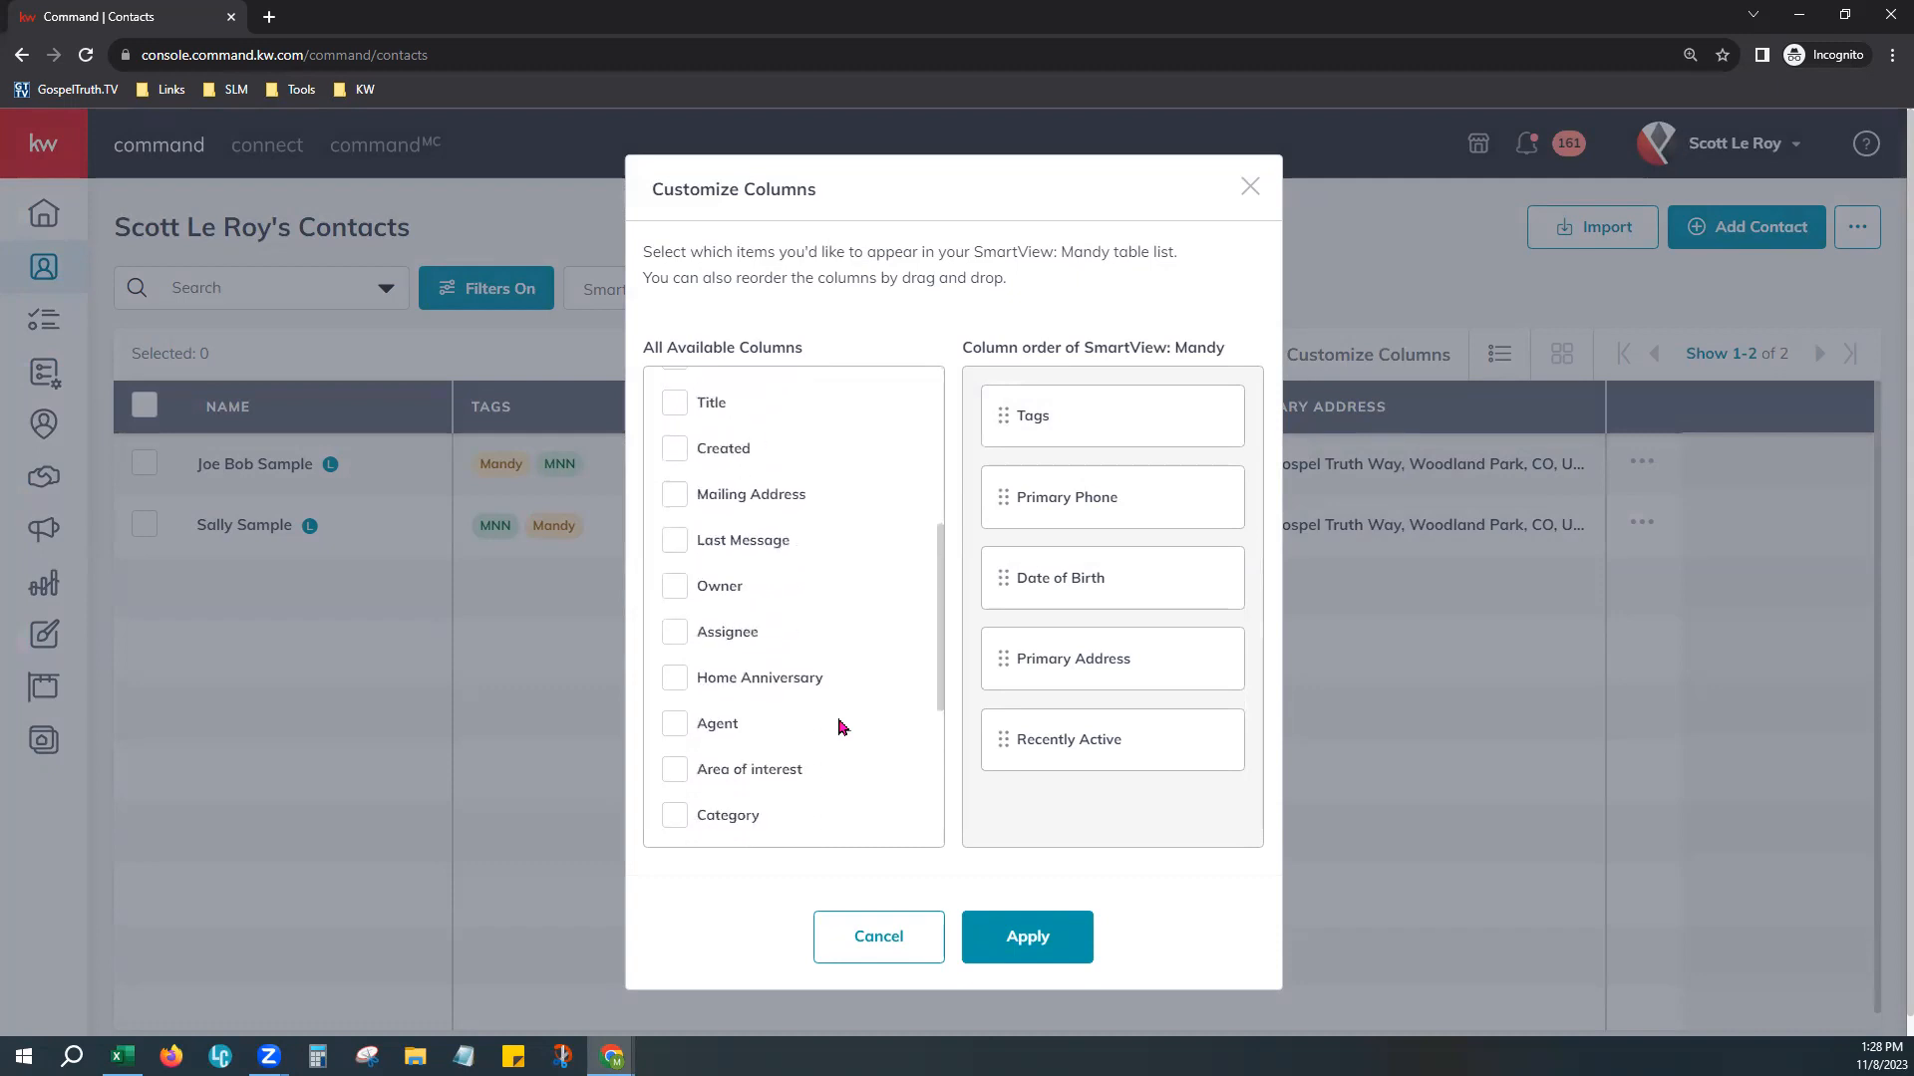
scroll(840, 727, "down", 4)
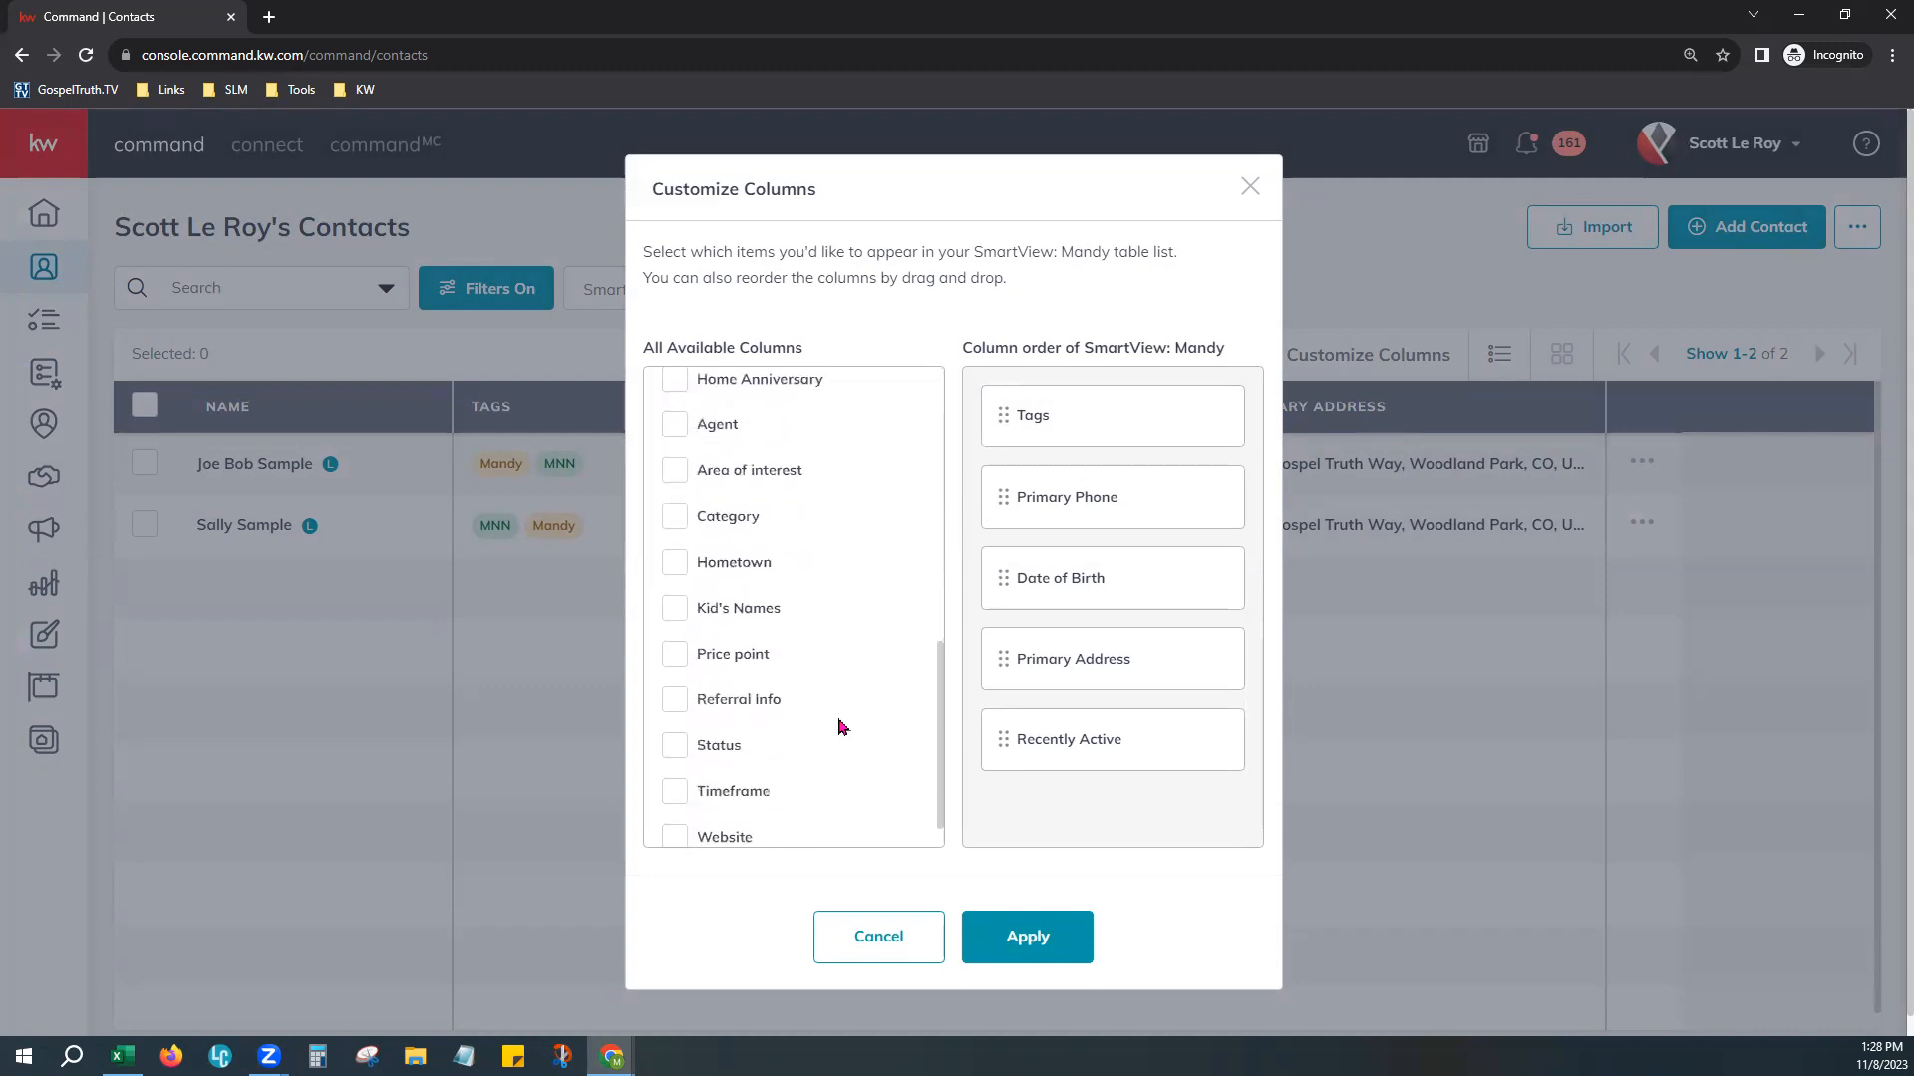
scroll(840, 727, "down", 2)
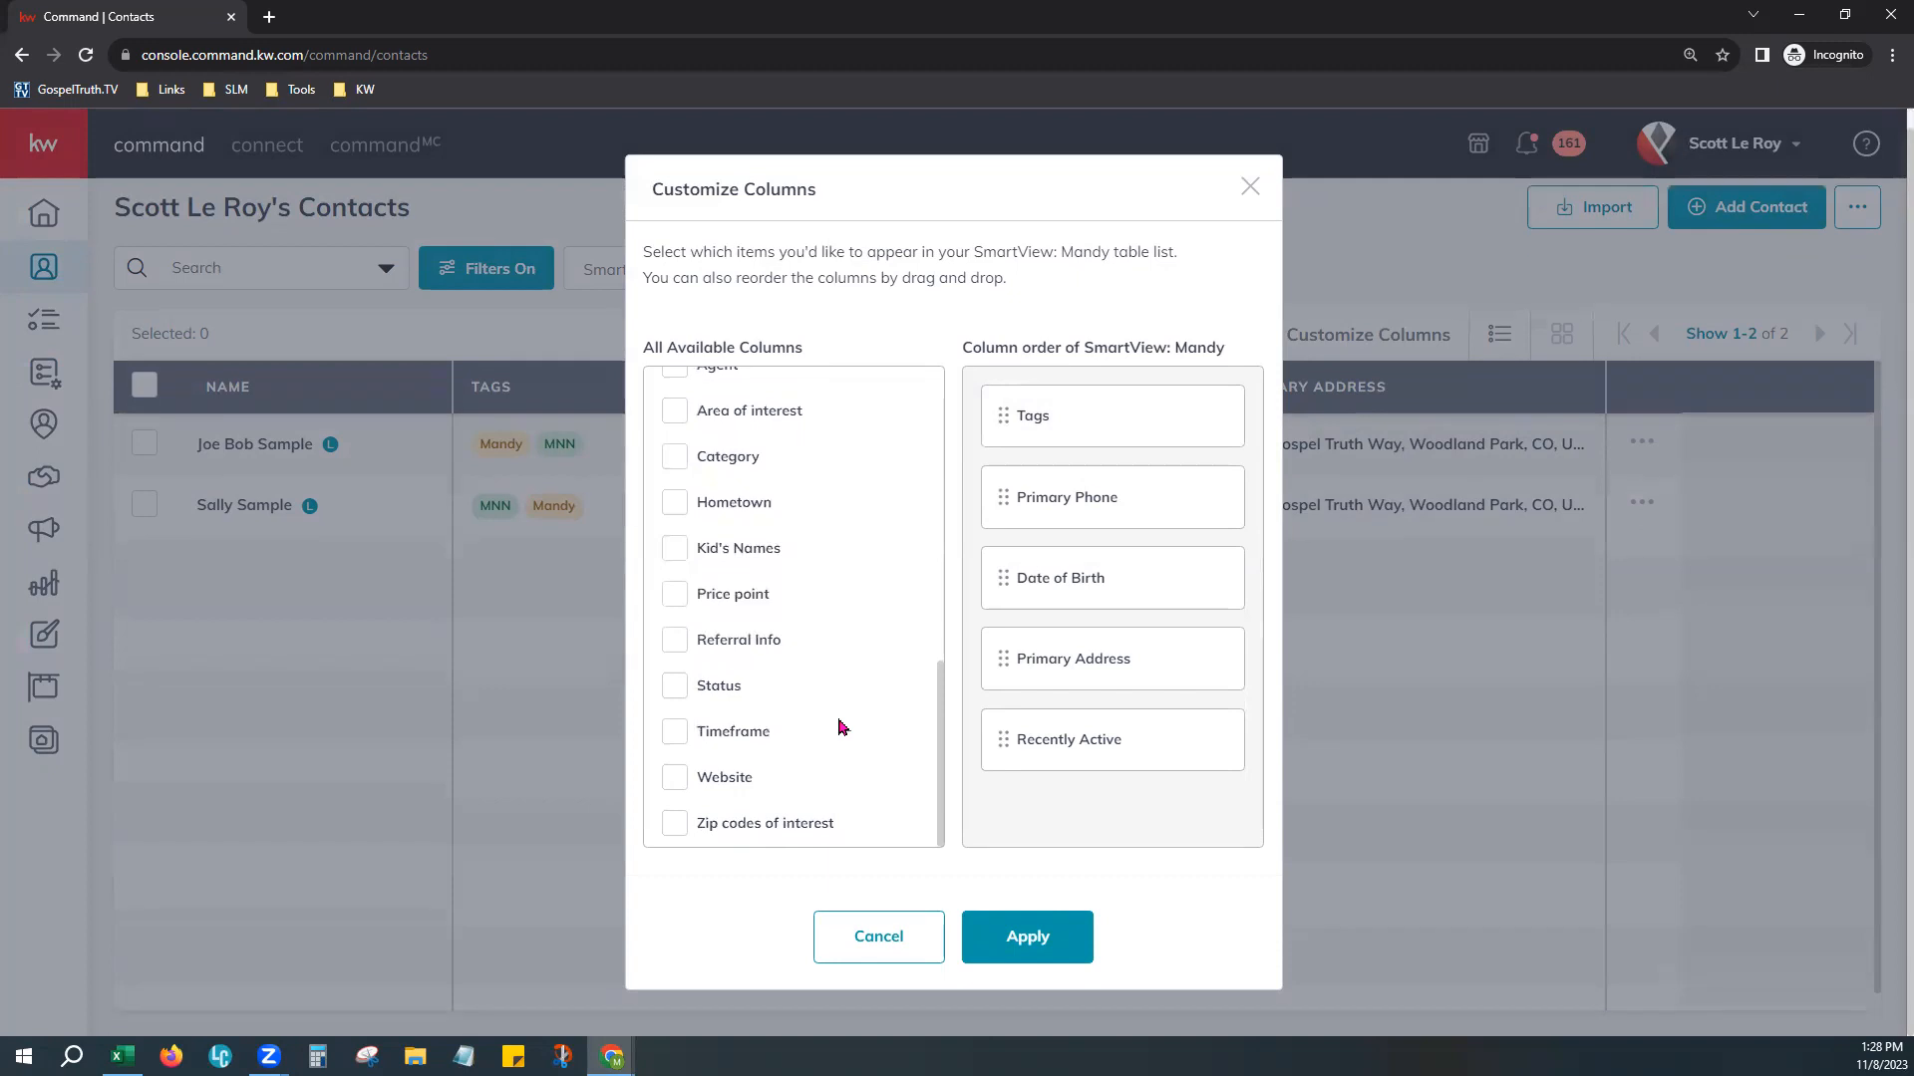
scroll(840, 727, "up", 4)
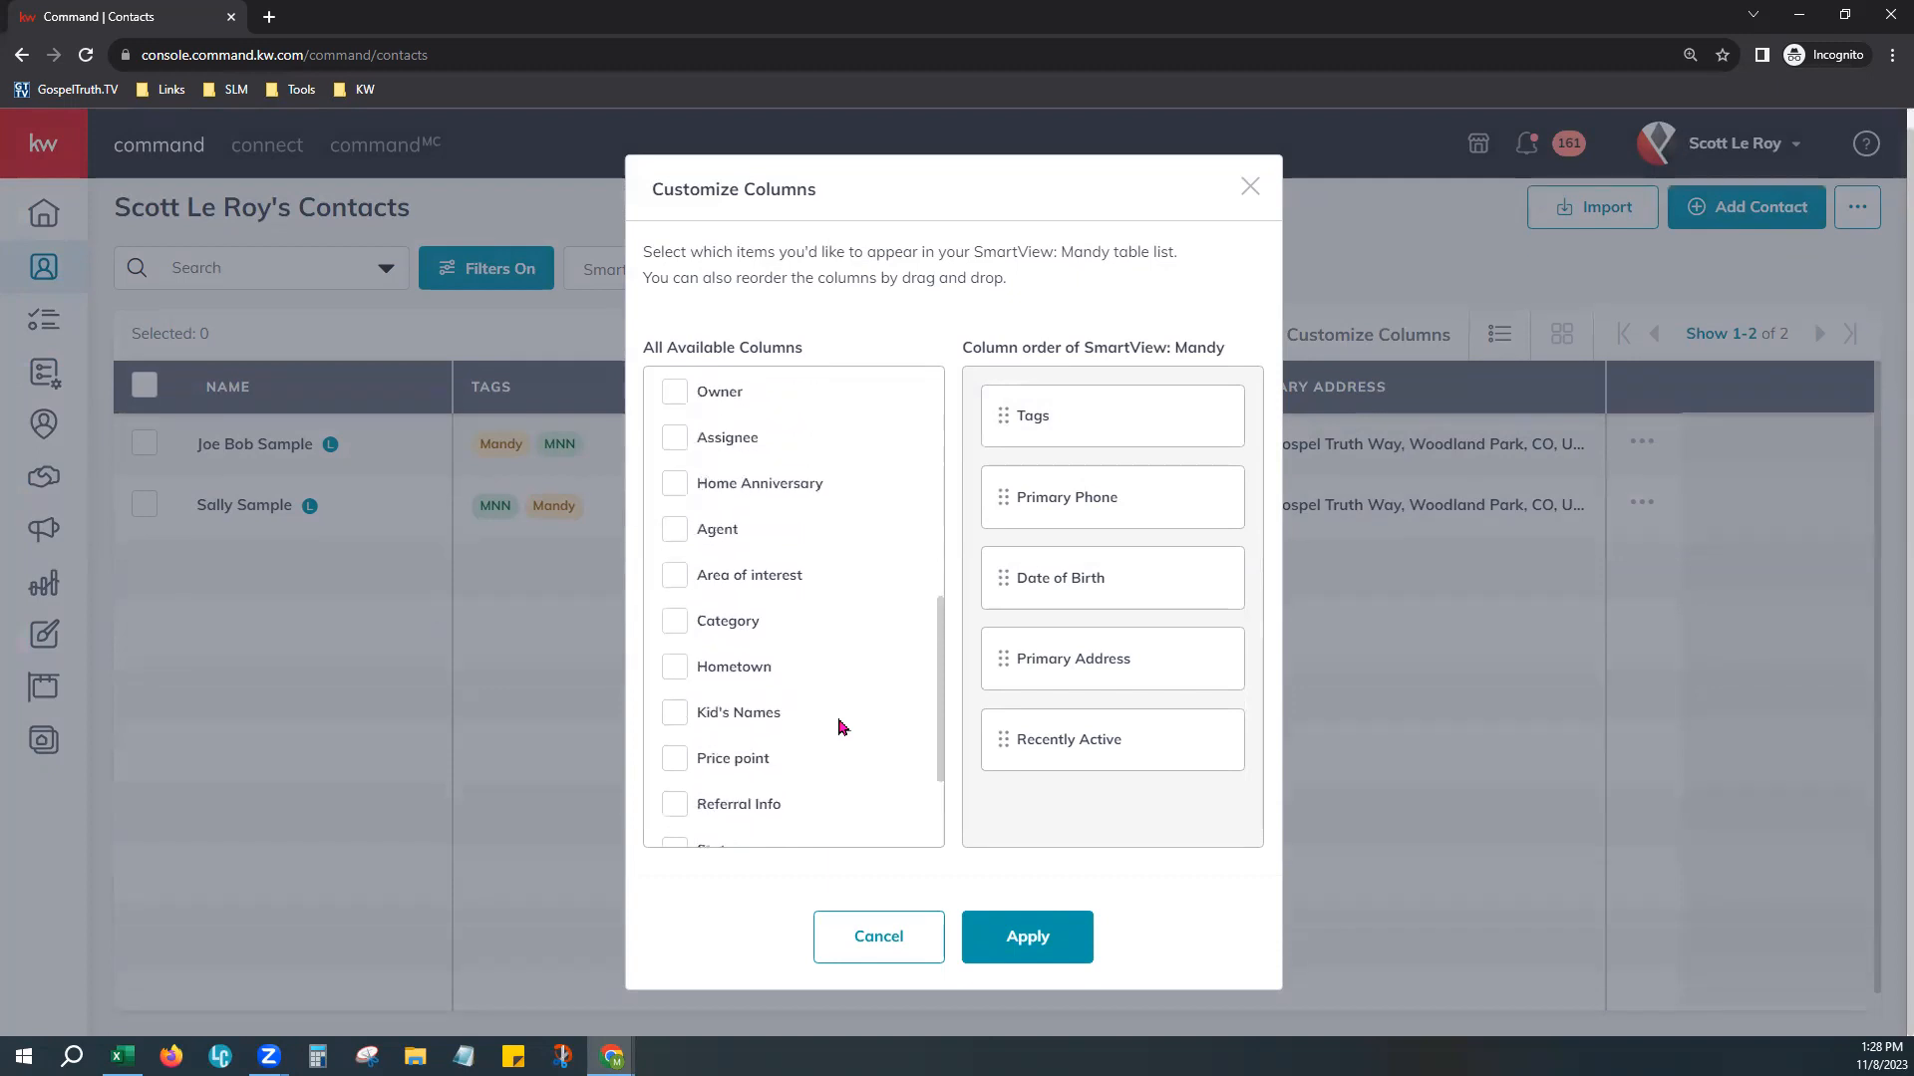
scroll(841, 726, "up", 3)
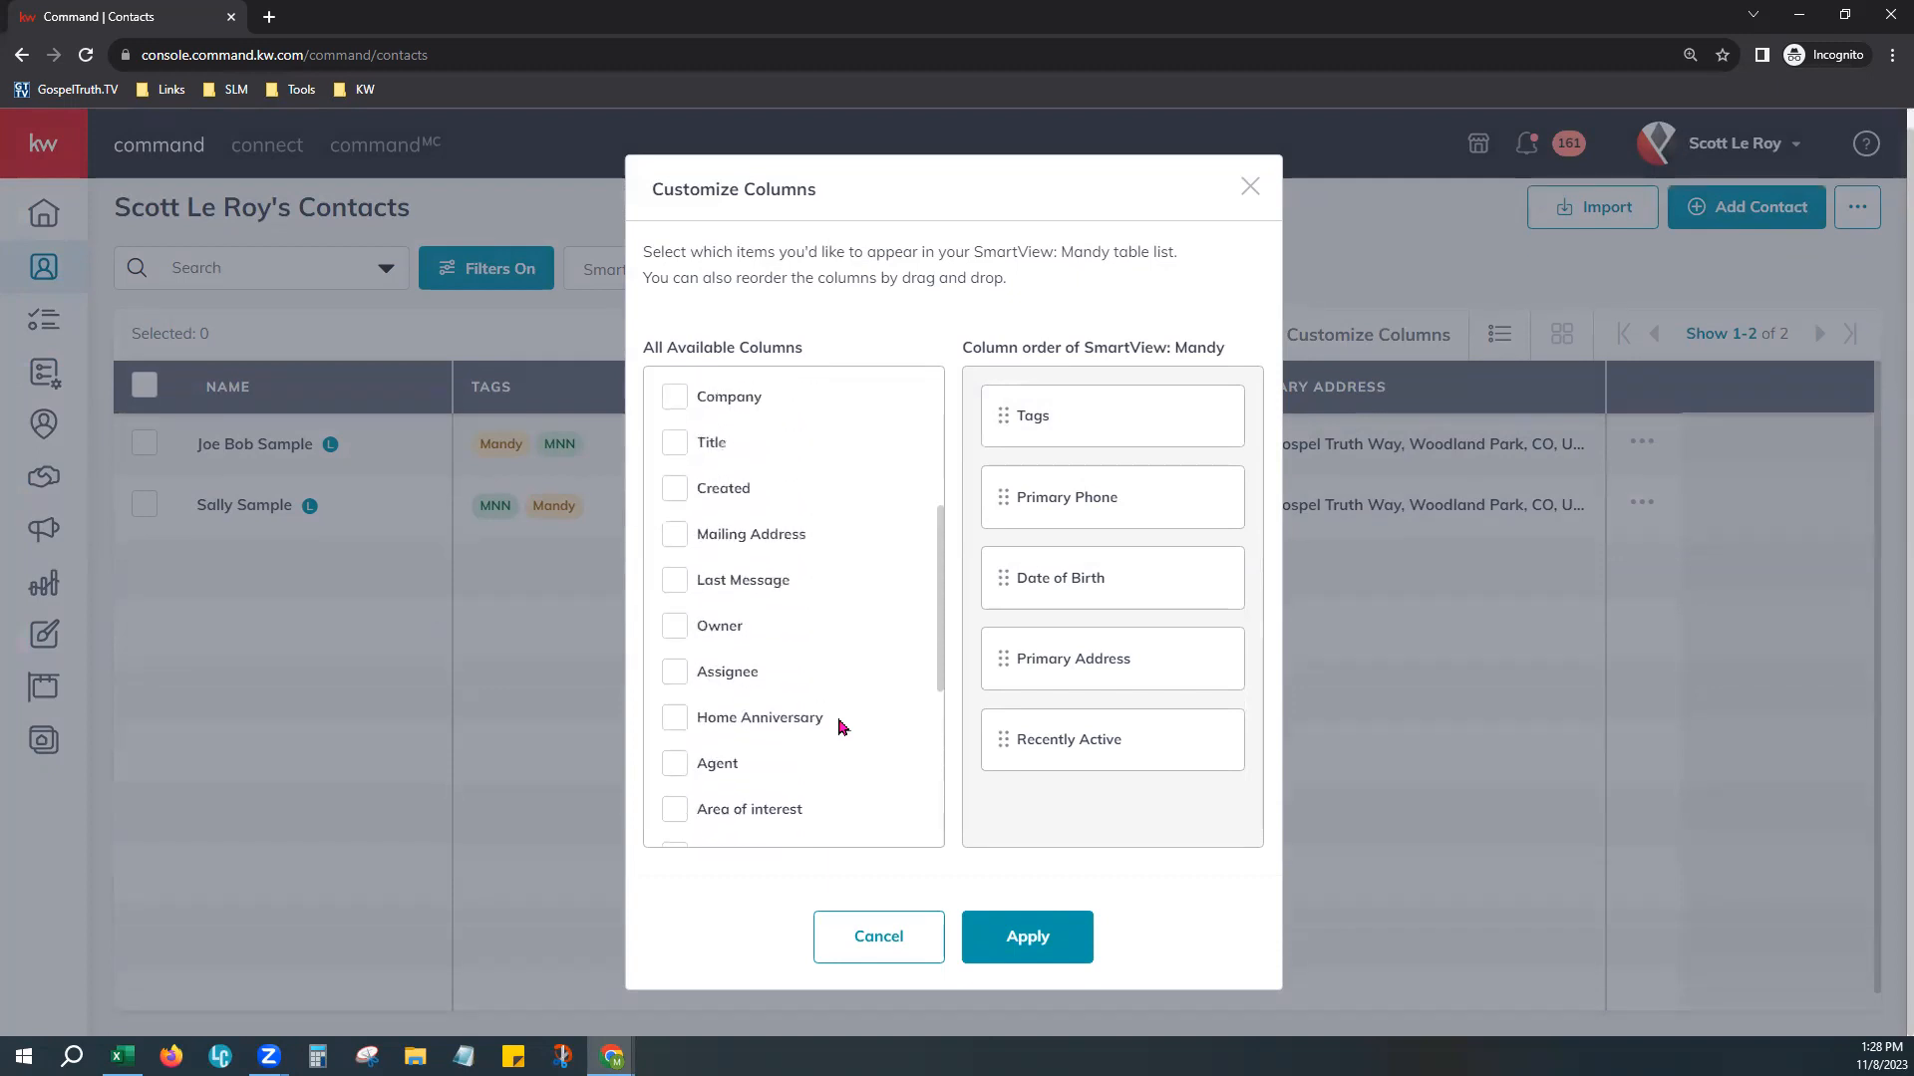
scroll(841, 726, "up", 3)
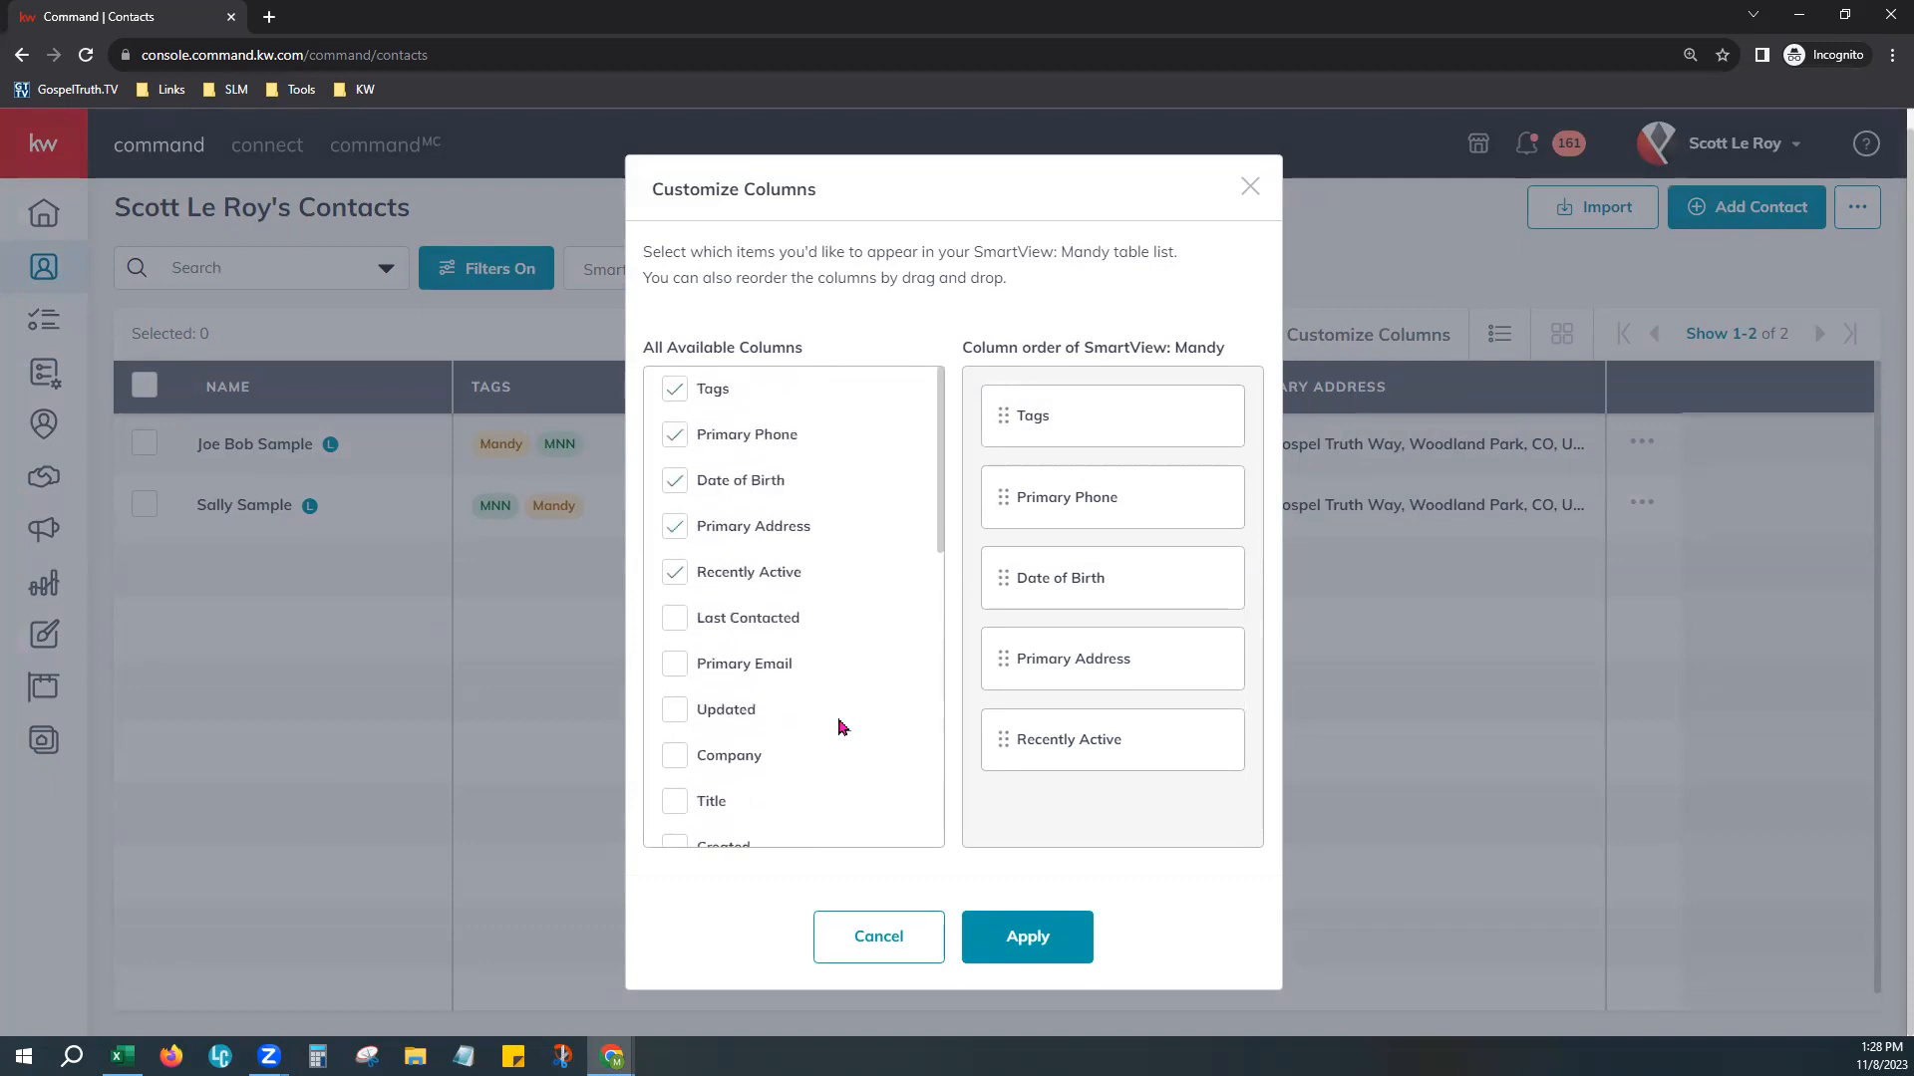
left_click(675, 664)
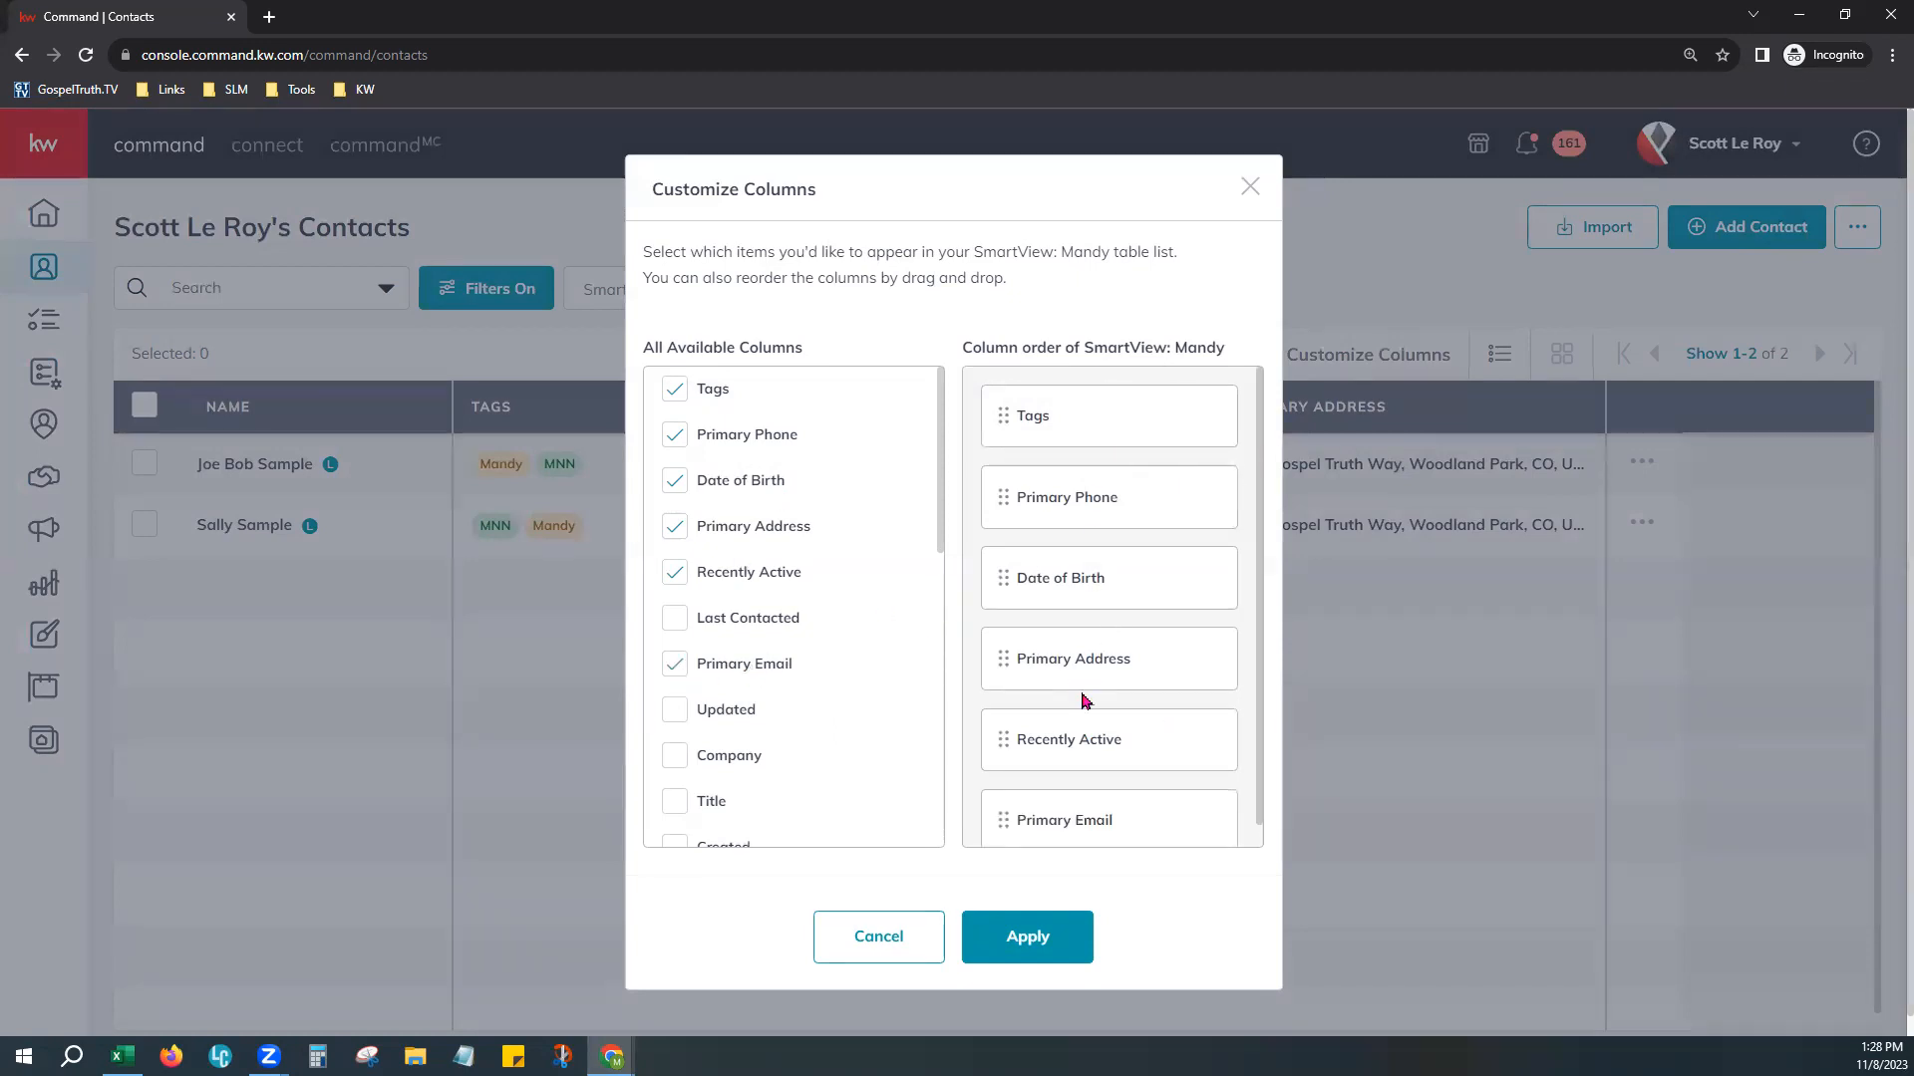
Step: Put Recently Active, Primary Phone and Primary Email ahead of Tags, apply the column order, and reload the contacts page
left_click_drag(1120, 768, 1110, 404)
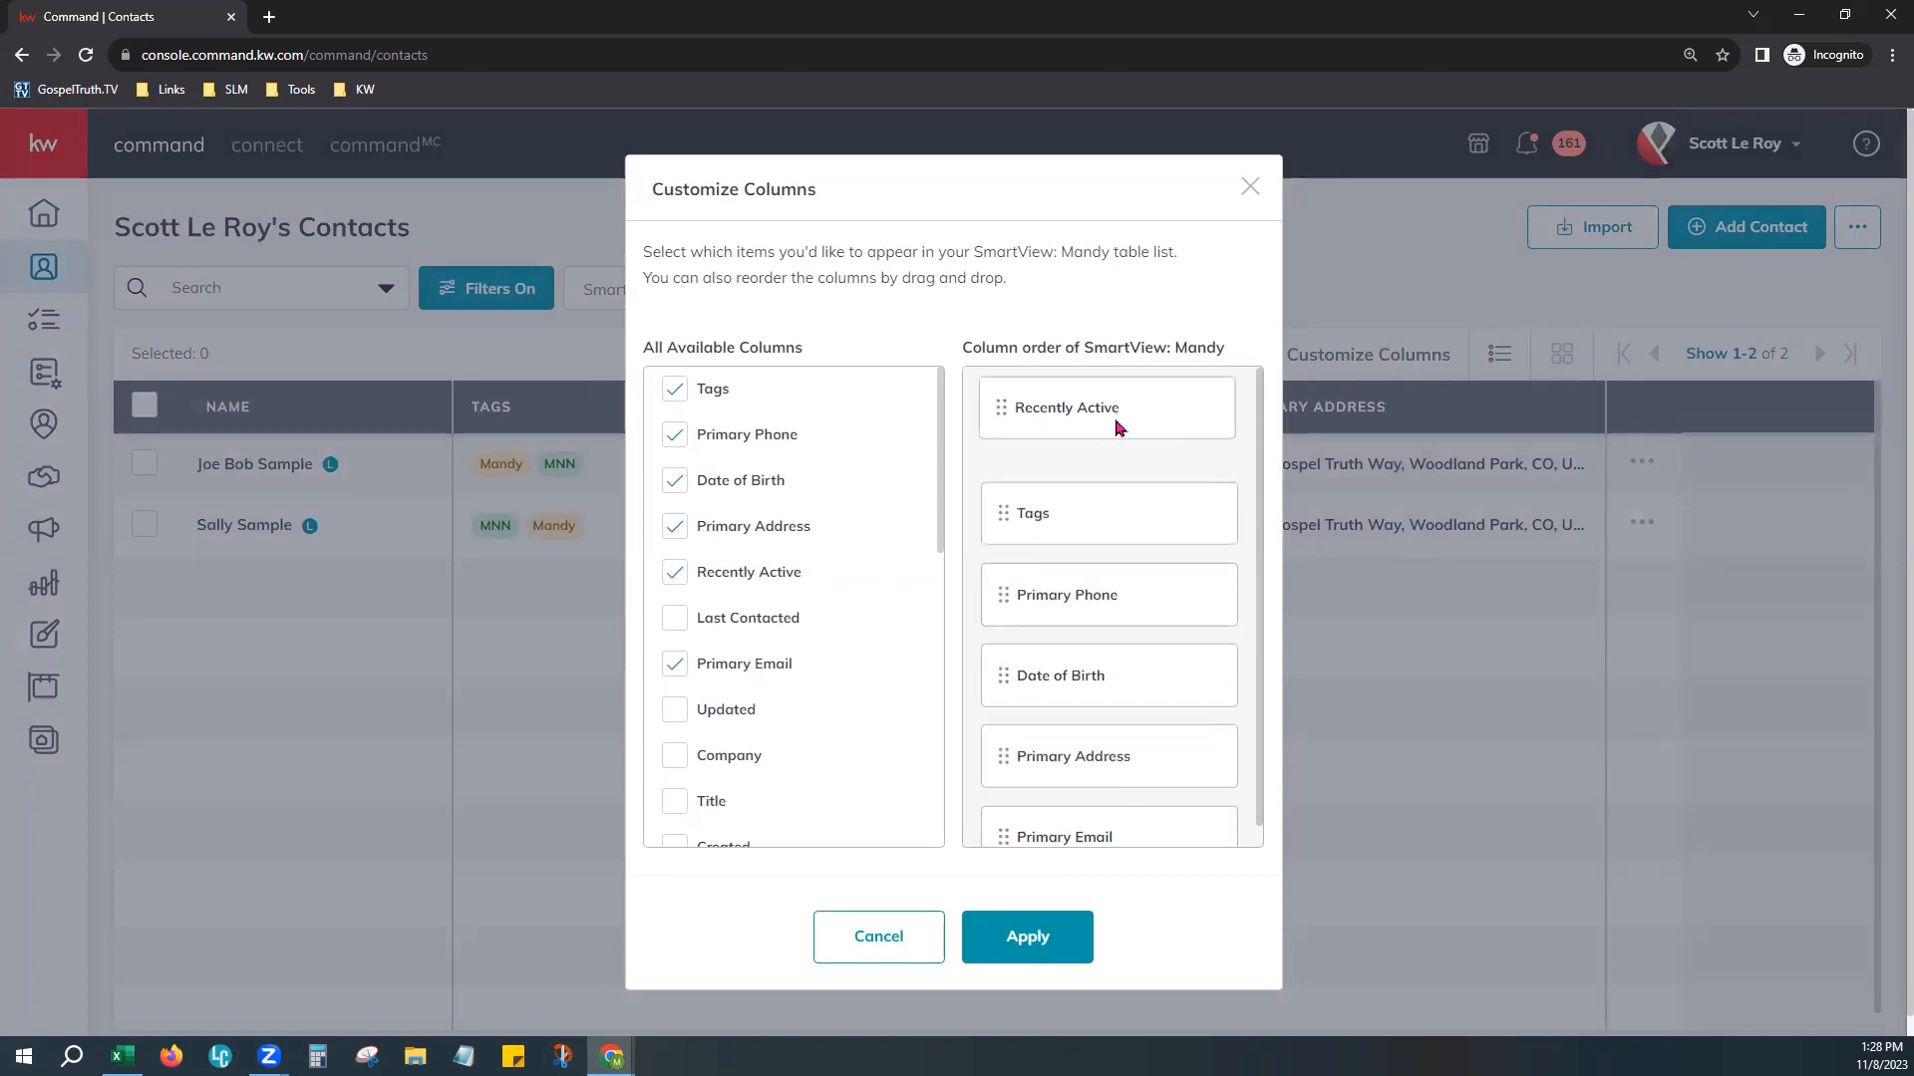
left_click_drag(1102, 825, 1133, 506)
left_click_drag(1153, 707, 1146, 497)
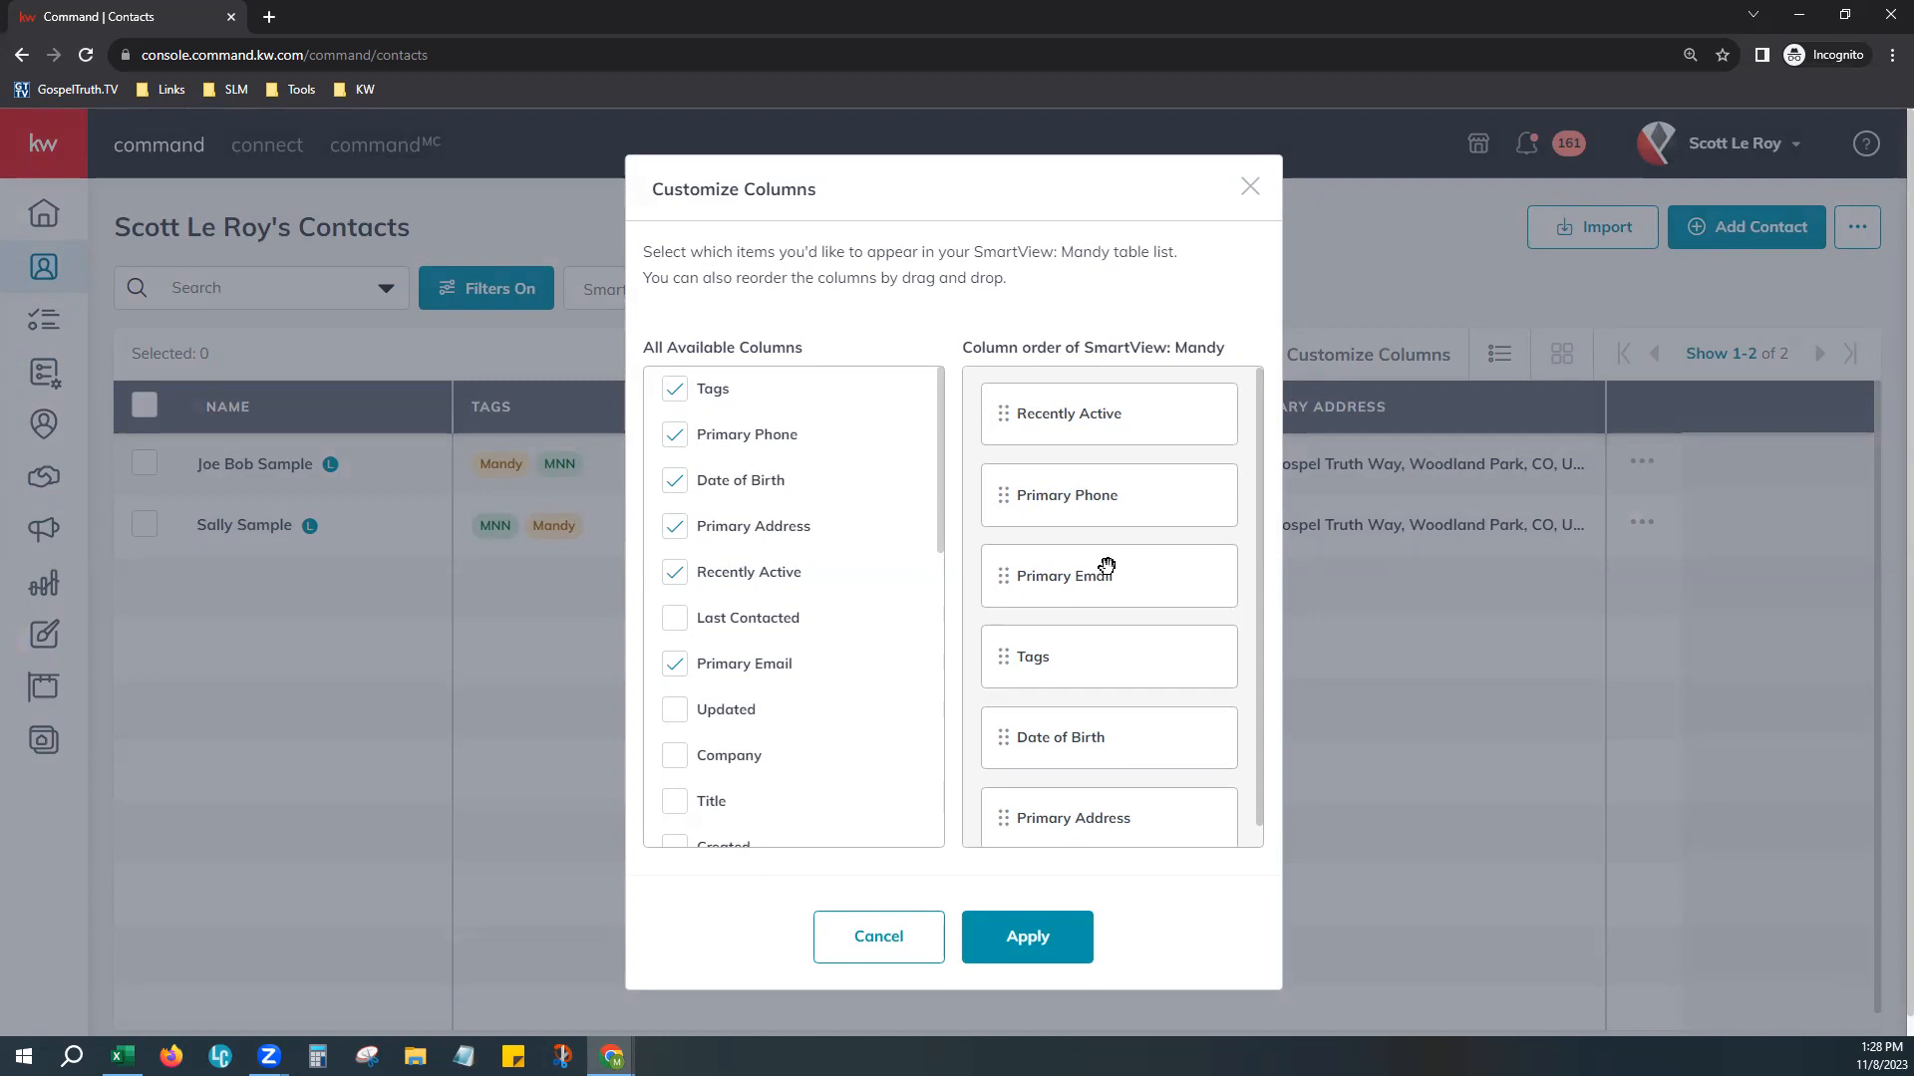
left_click(1023, 945)
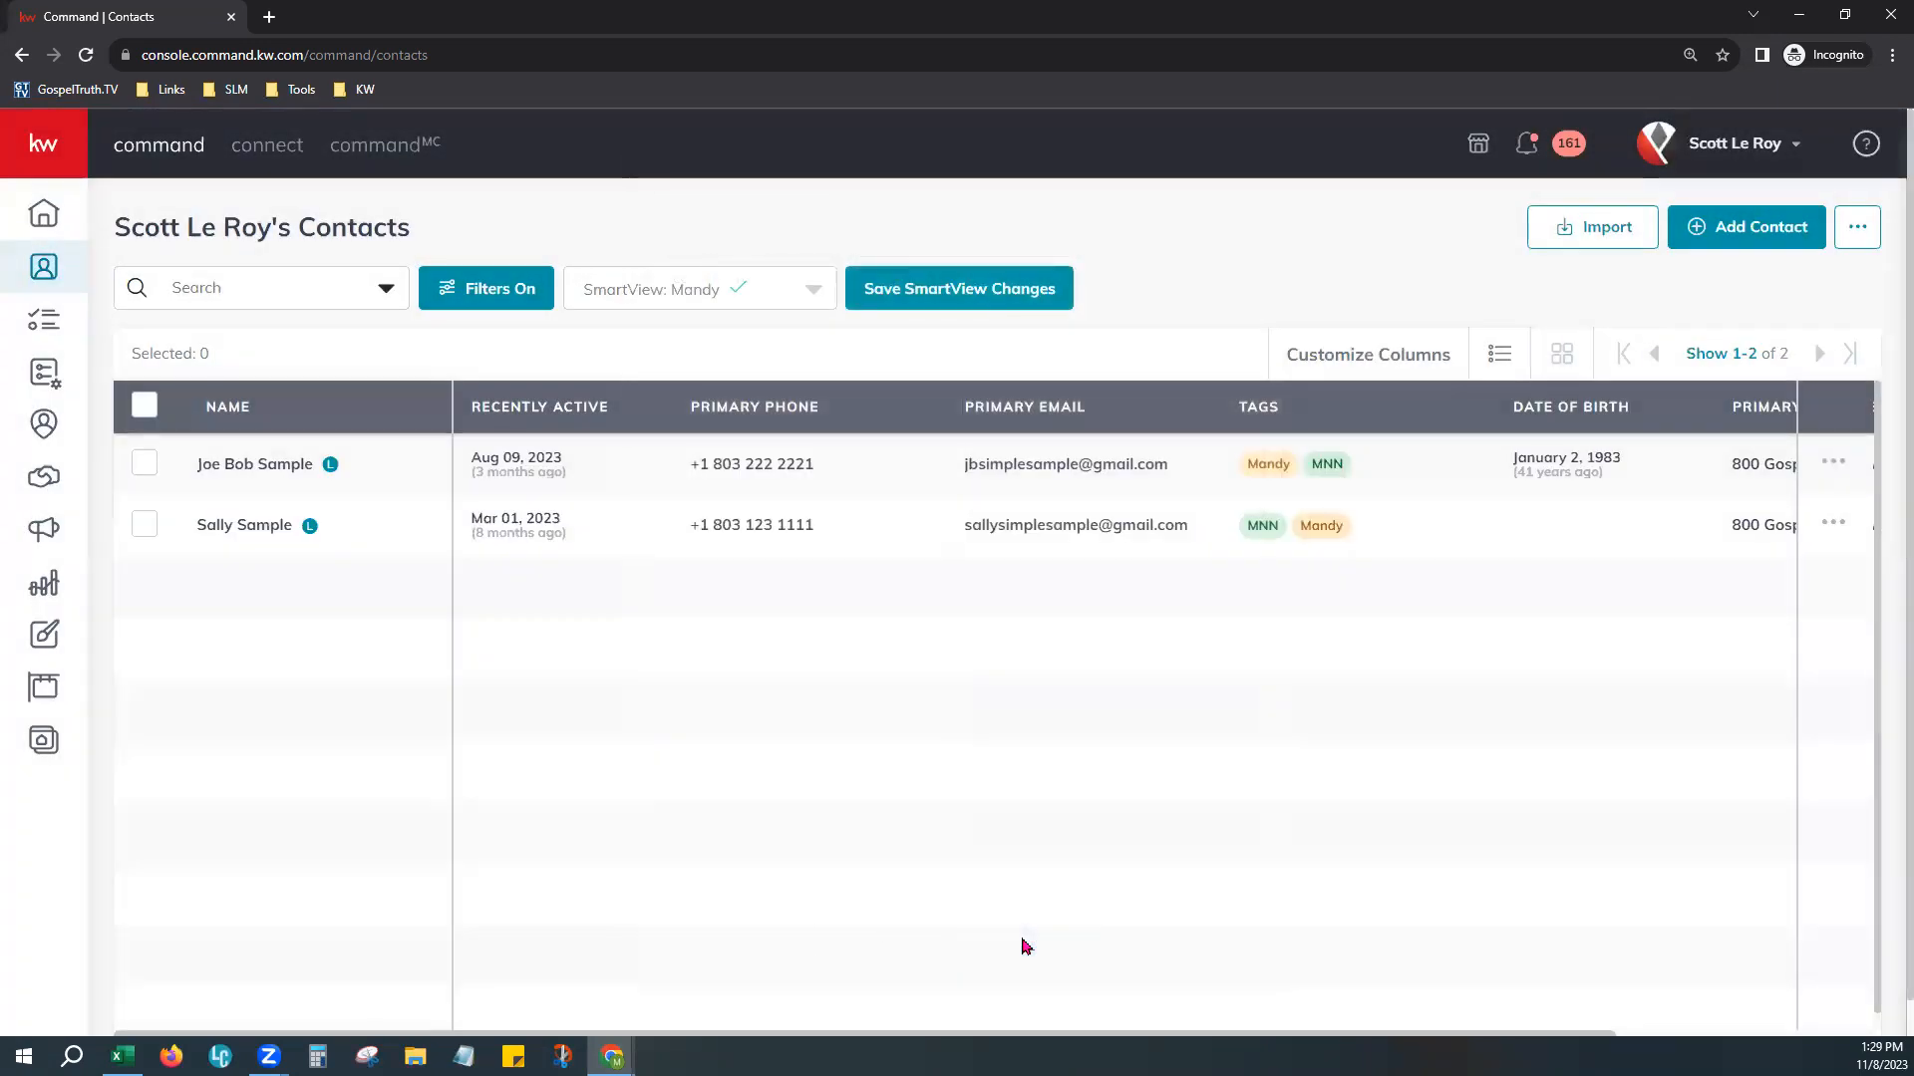
left_click(87, 58)
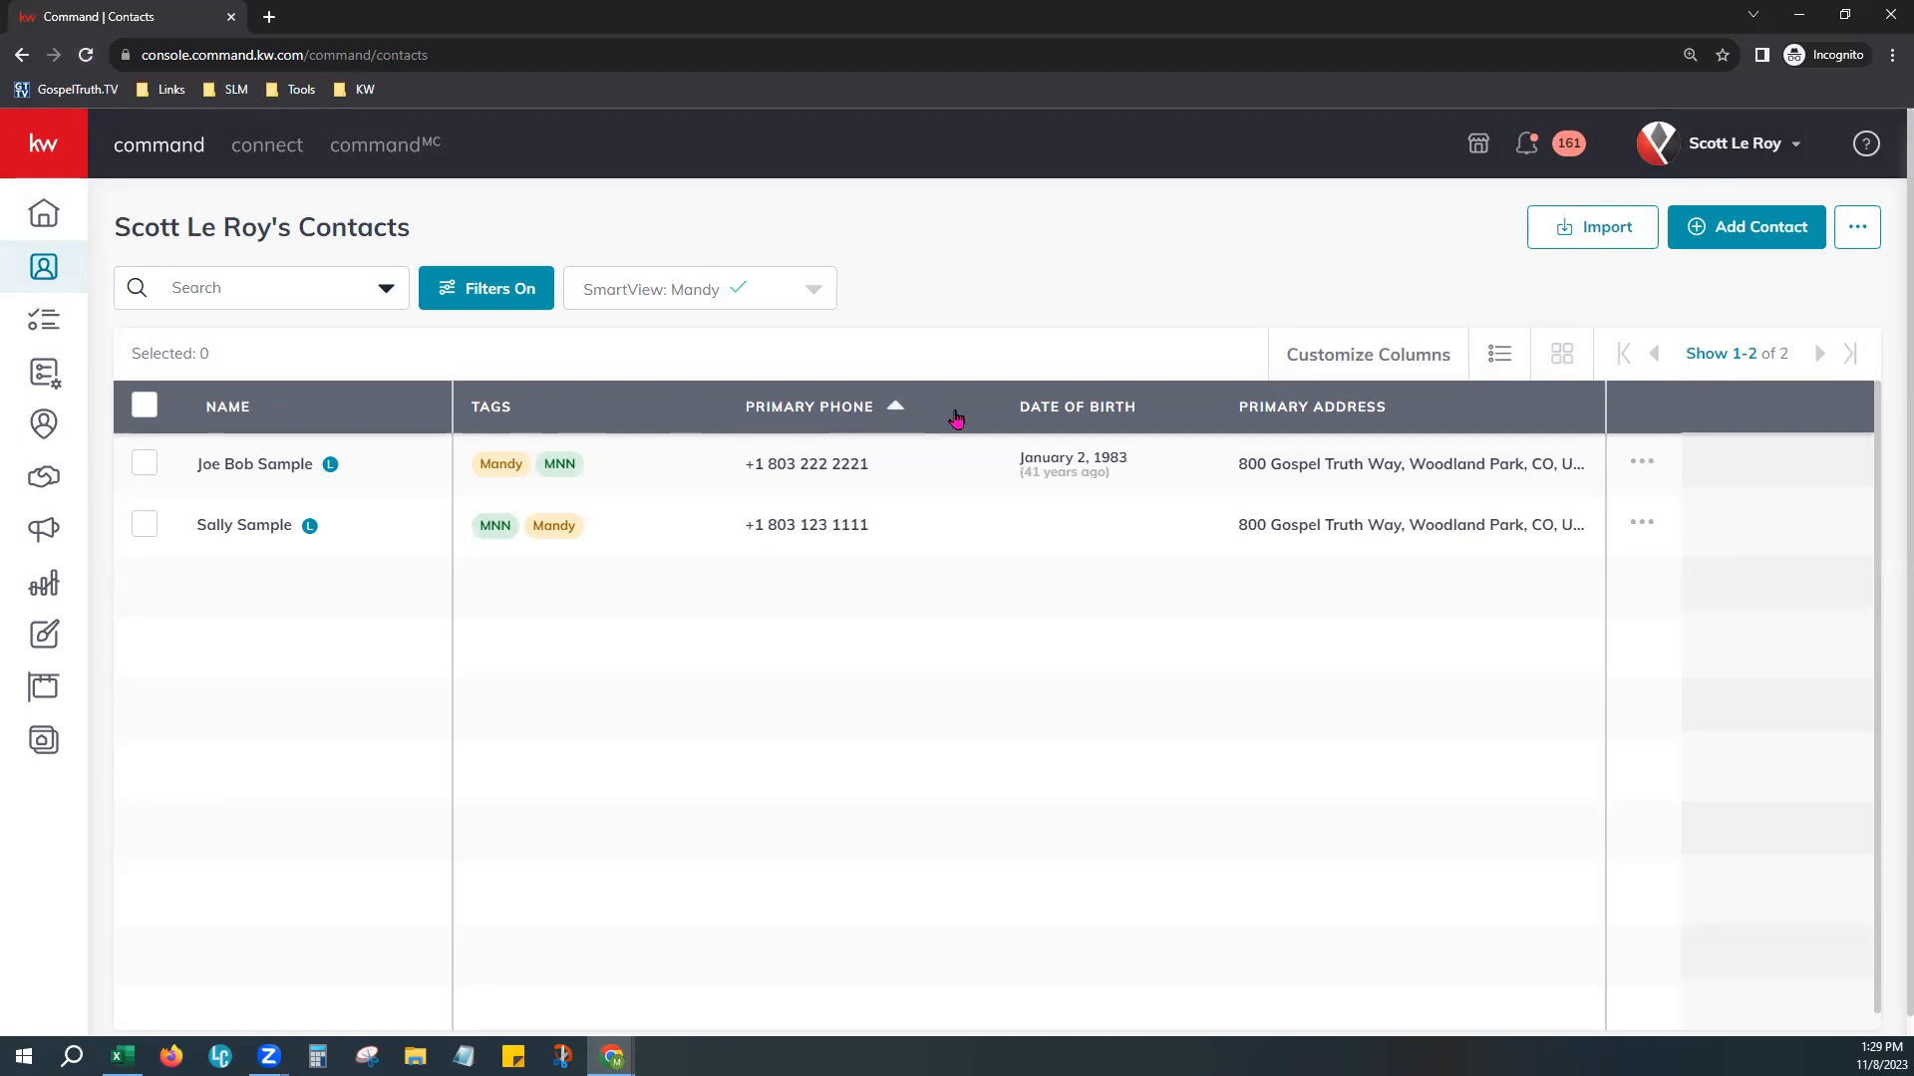
left_click(85, 56)
Step: Add the Recently Active column to the SmartView, place Recently Active and Primary Phone before Tags, and apply the columns
left_click(1394, 367)
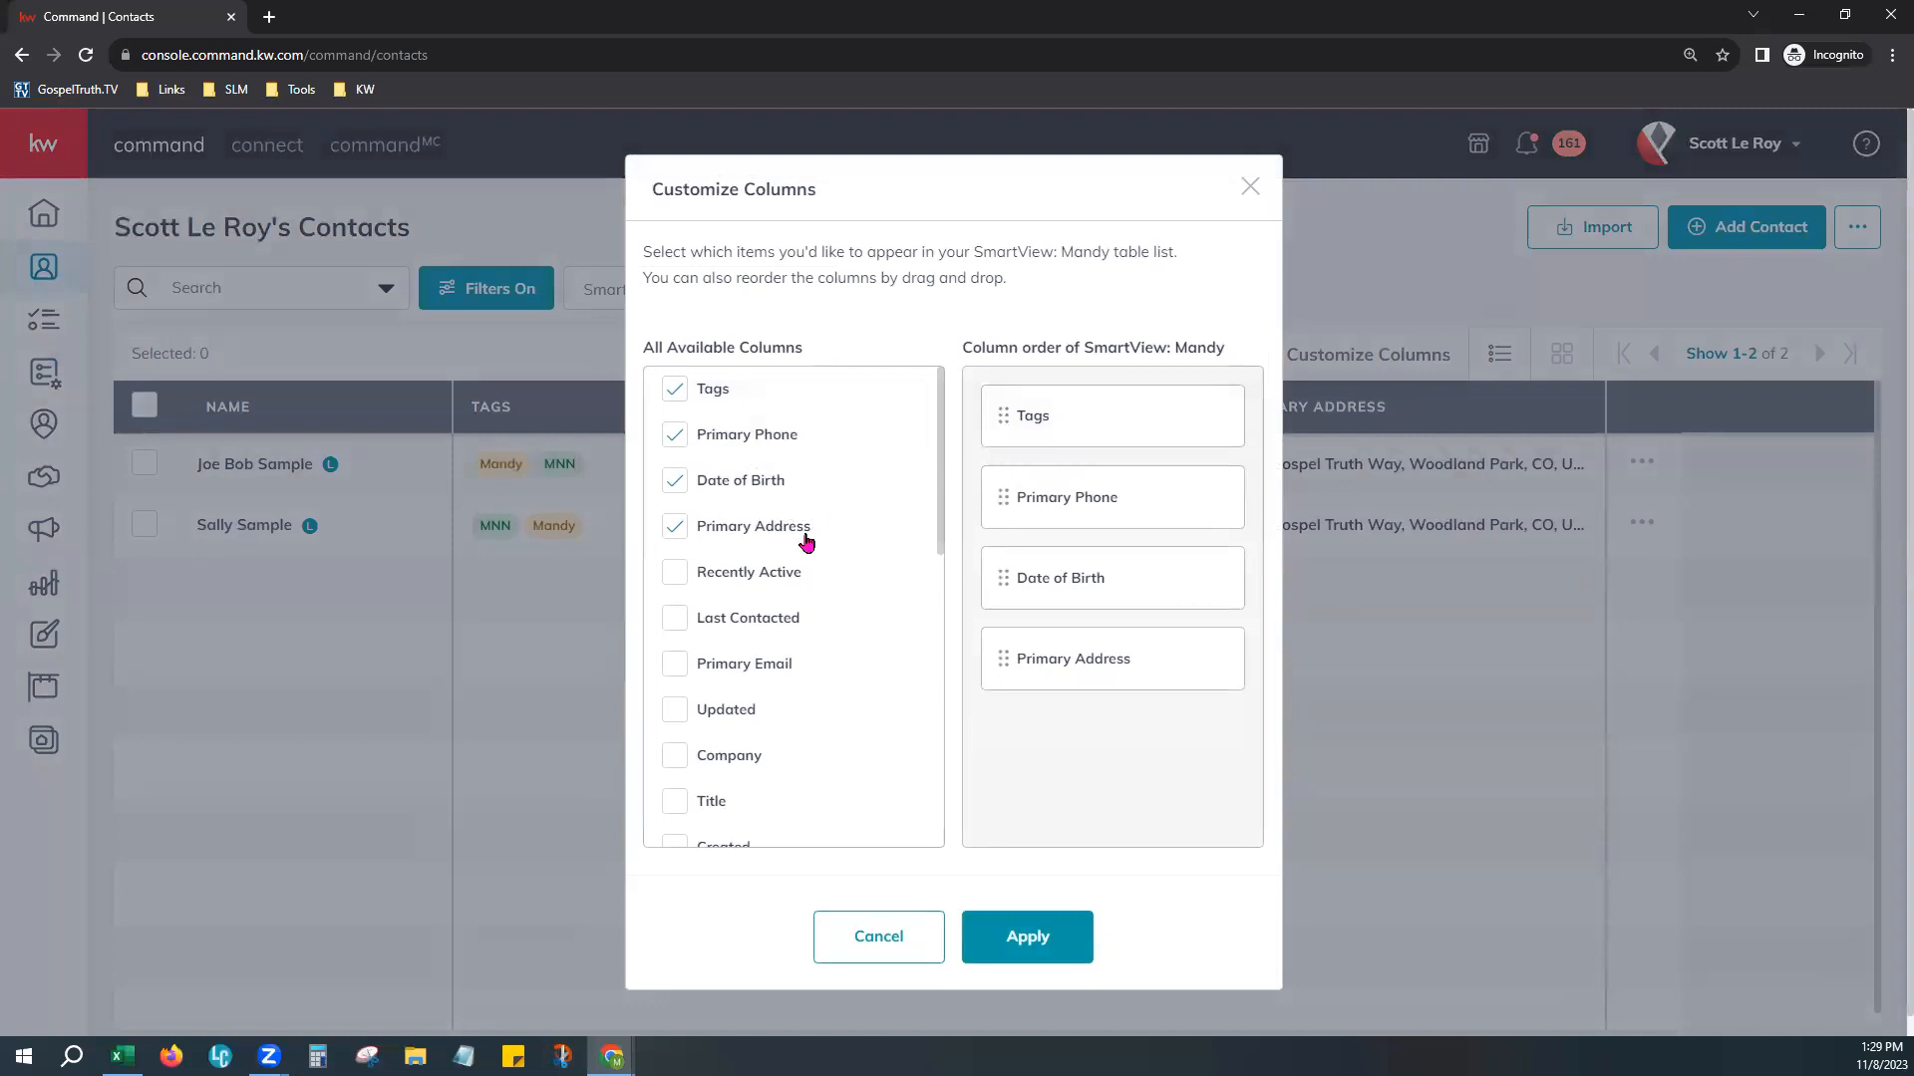
left_click(727, 582)
left_click_drag(1085, 735, 1096, 495)
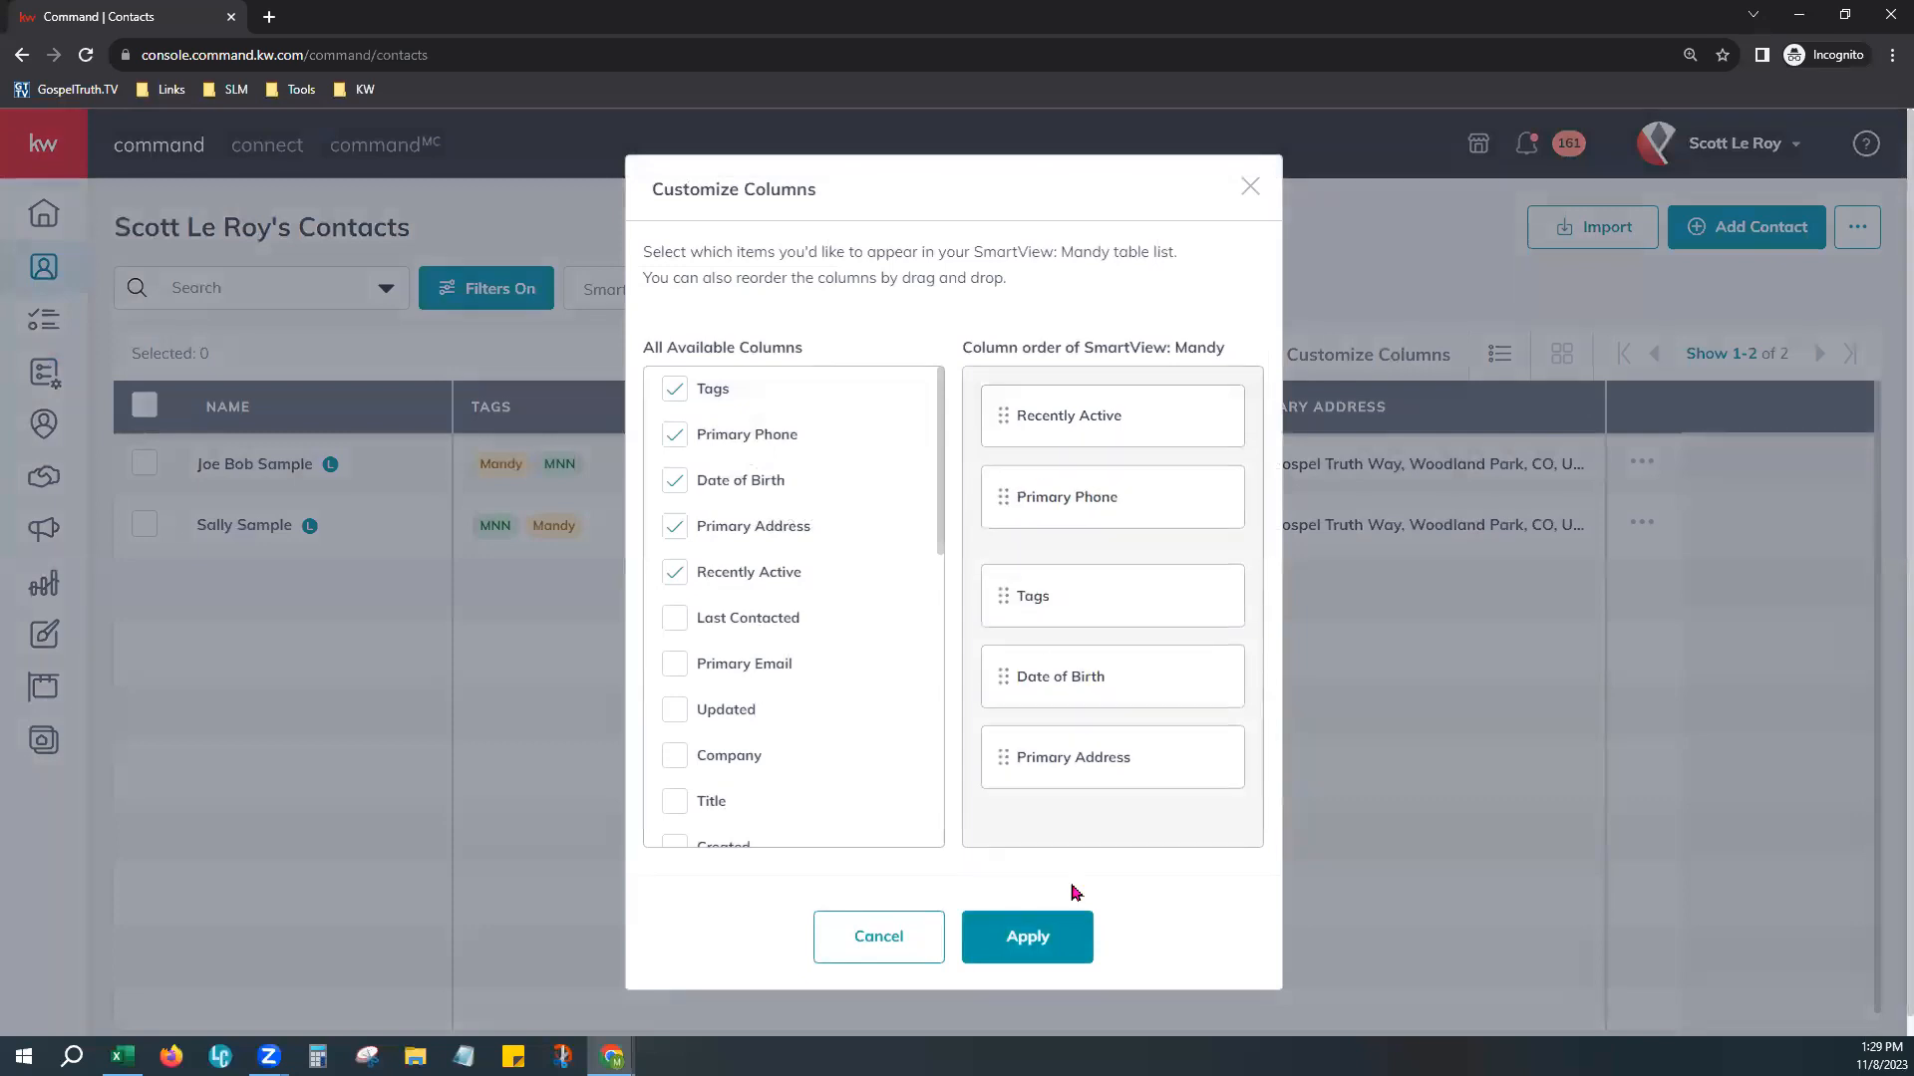
left_click(1027, 937)
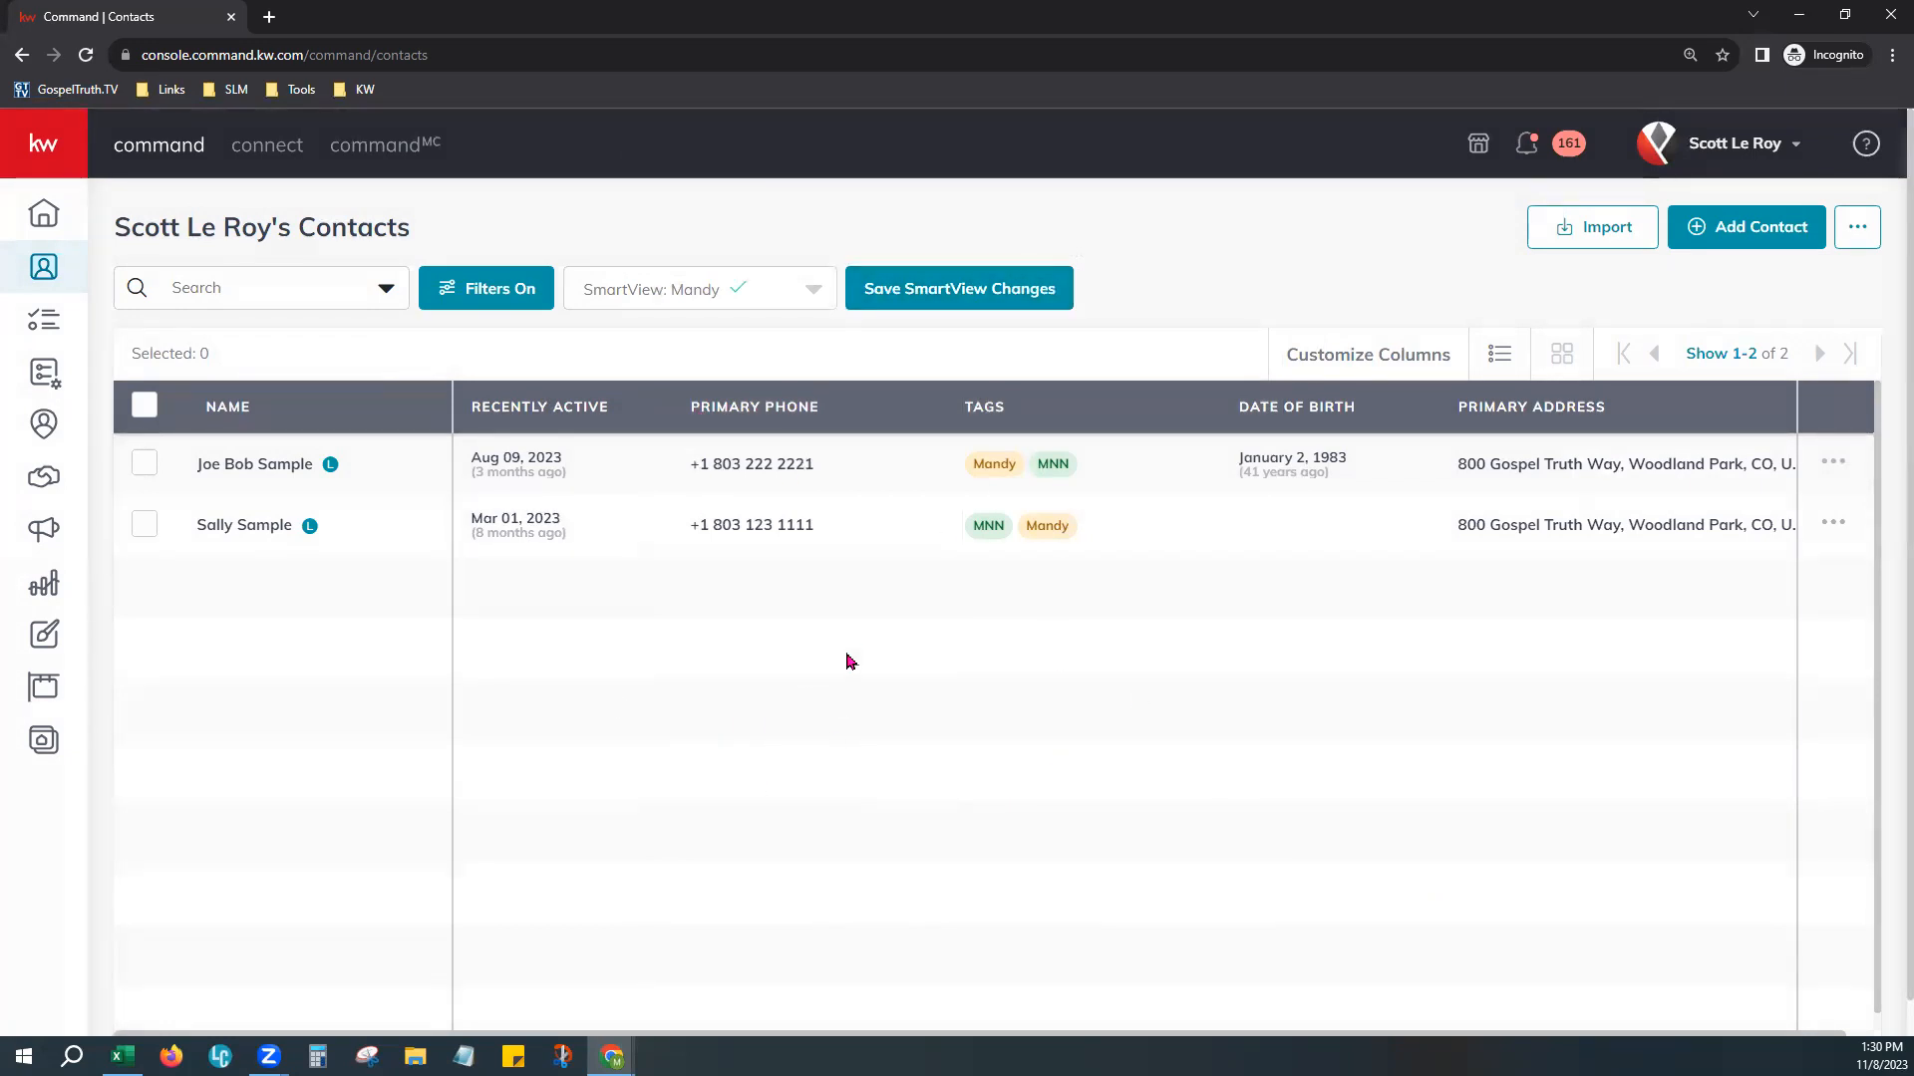
left_click(1008, 309)
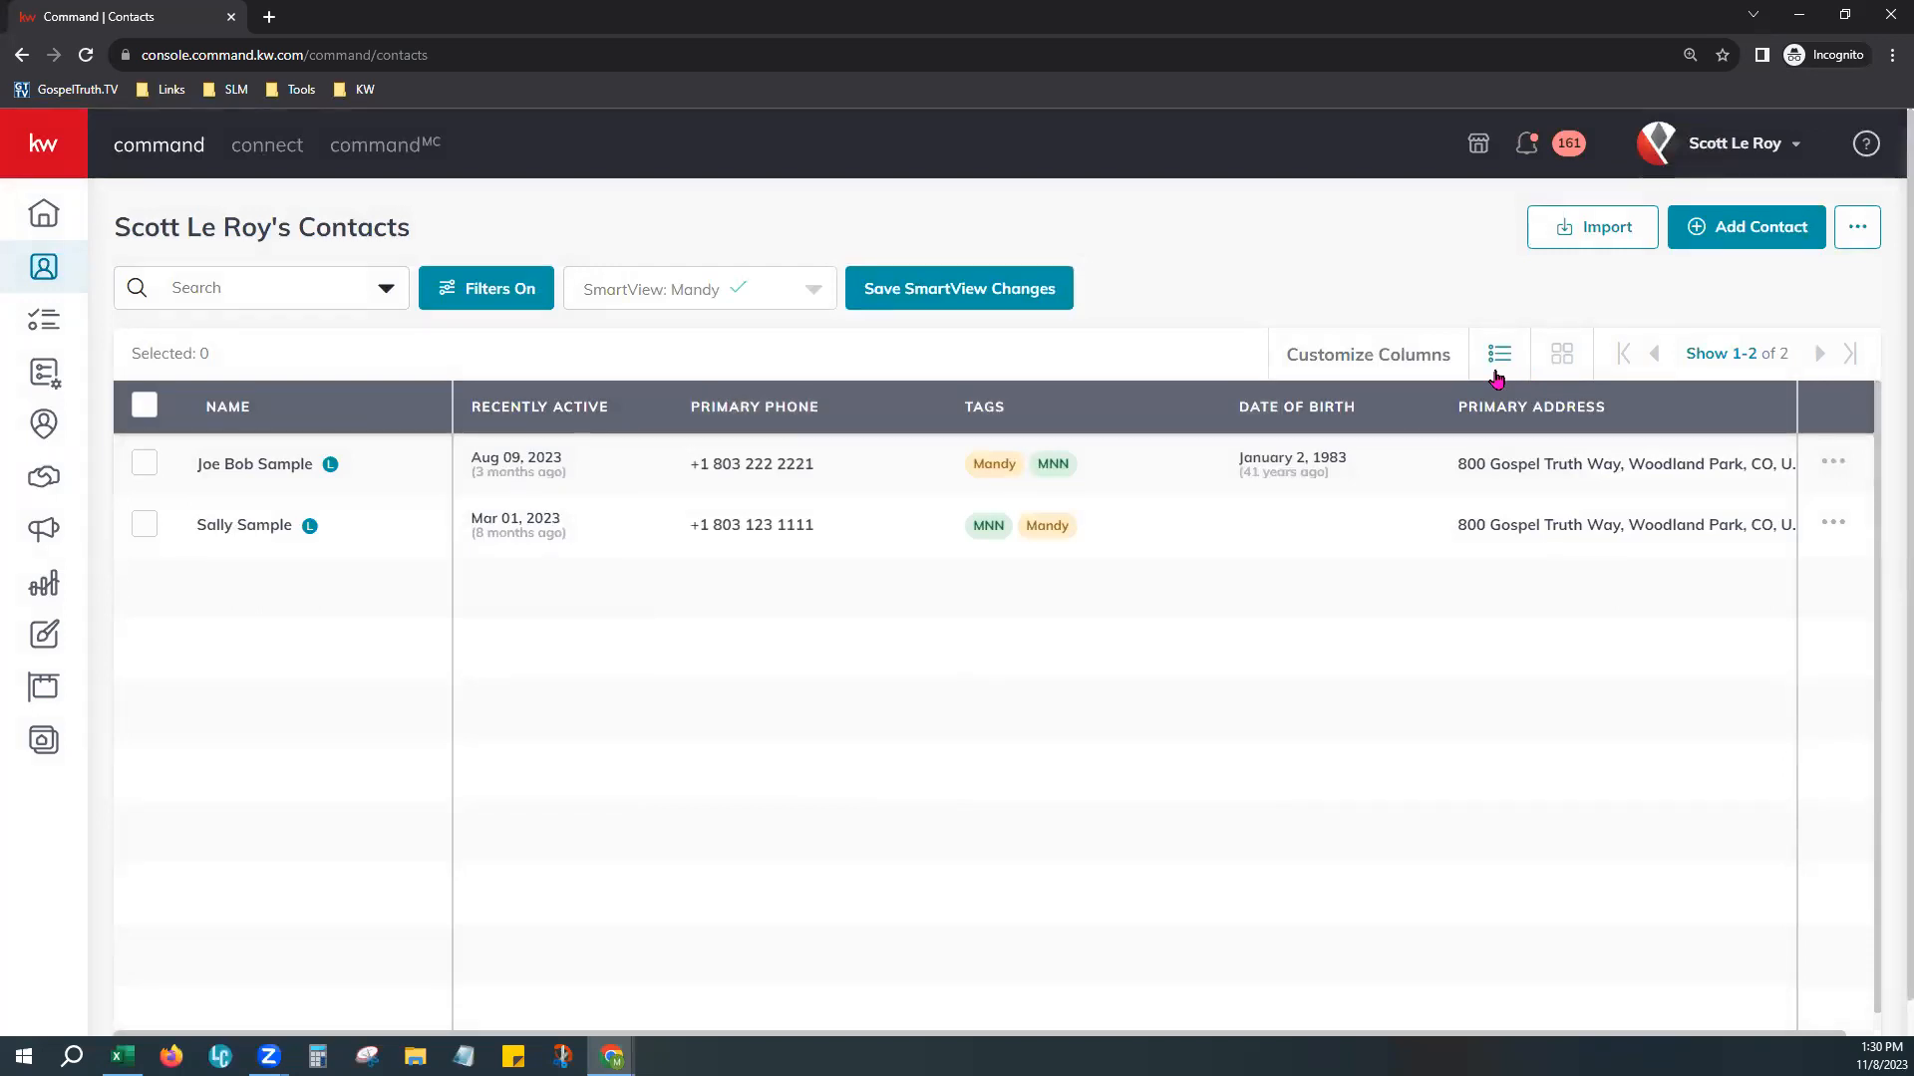
Step: Sort the contact list by Recently Active and again by Primary Phone
left_click(504, 404)
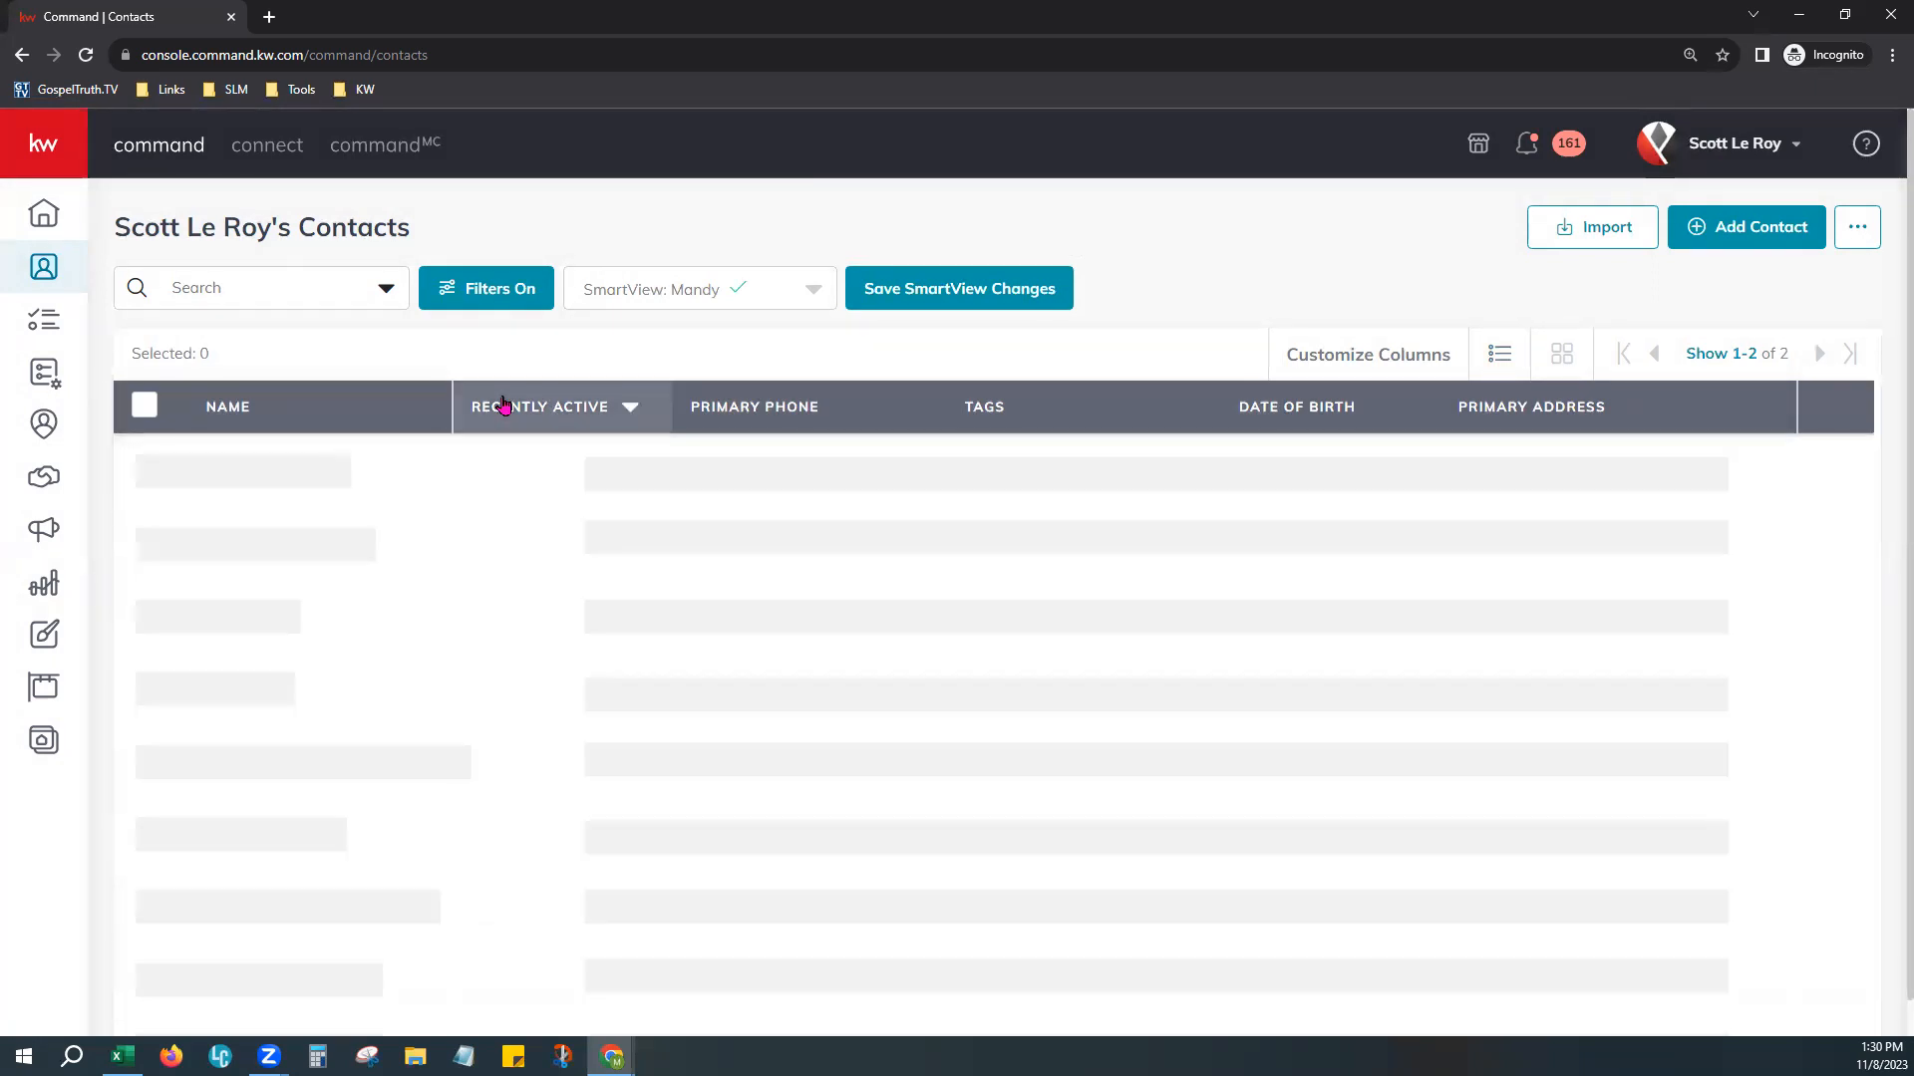
left_click(832, 400)
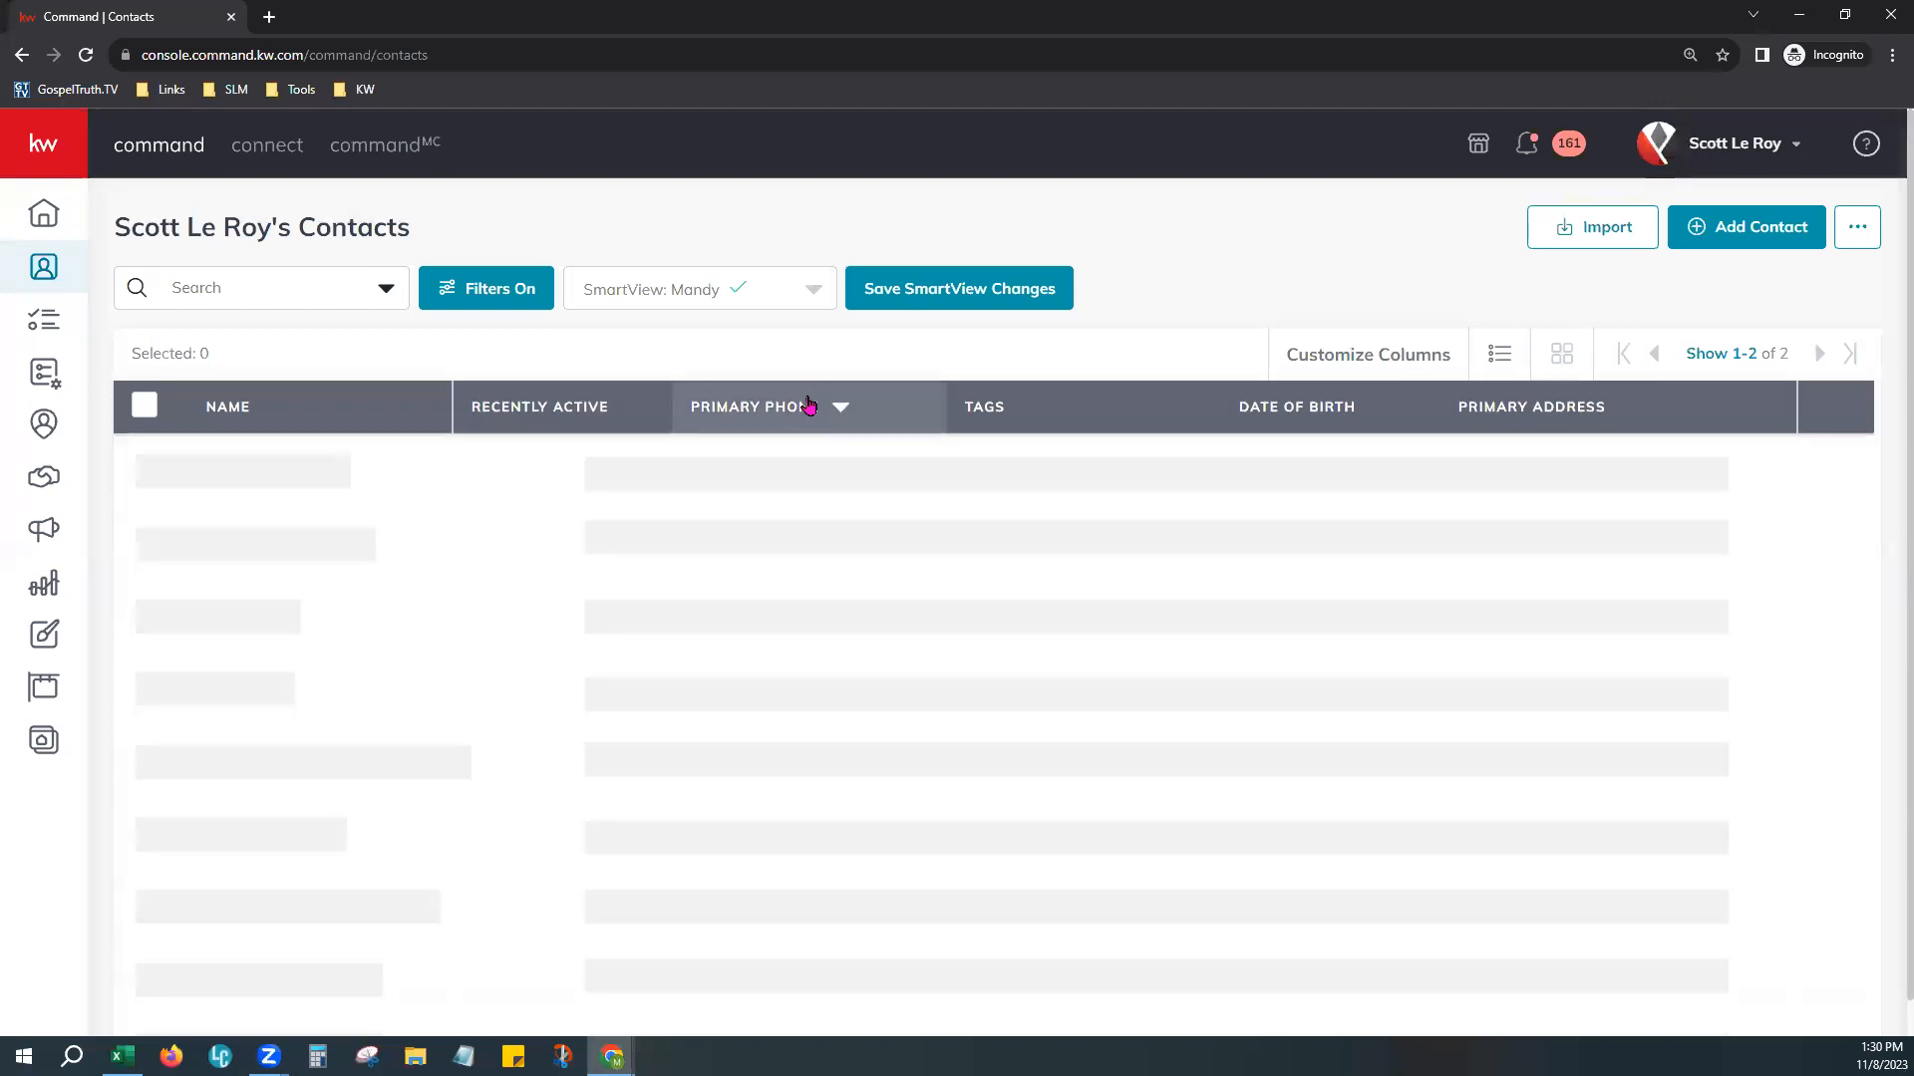
Step: Switch the contacts to the card view and check its first and last name sorting options
left_click(1572, 371)
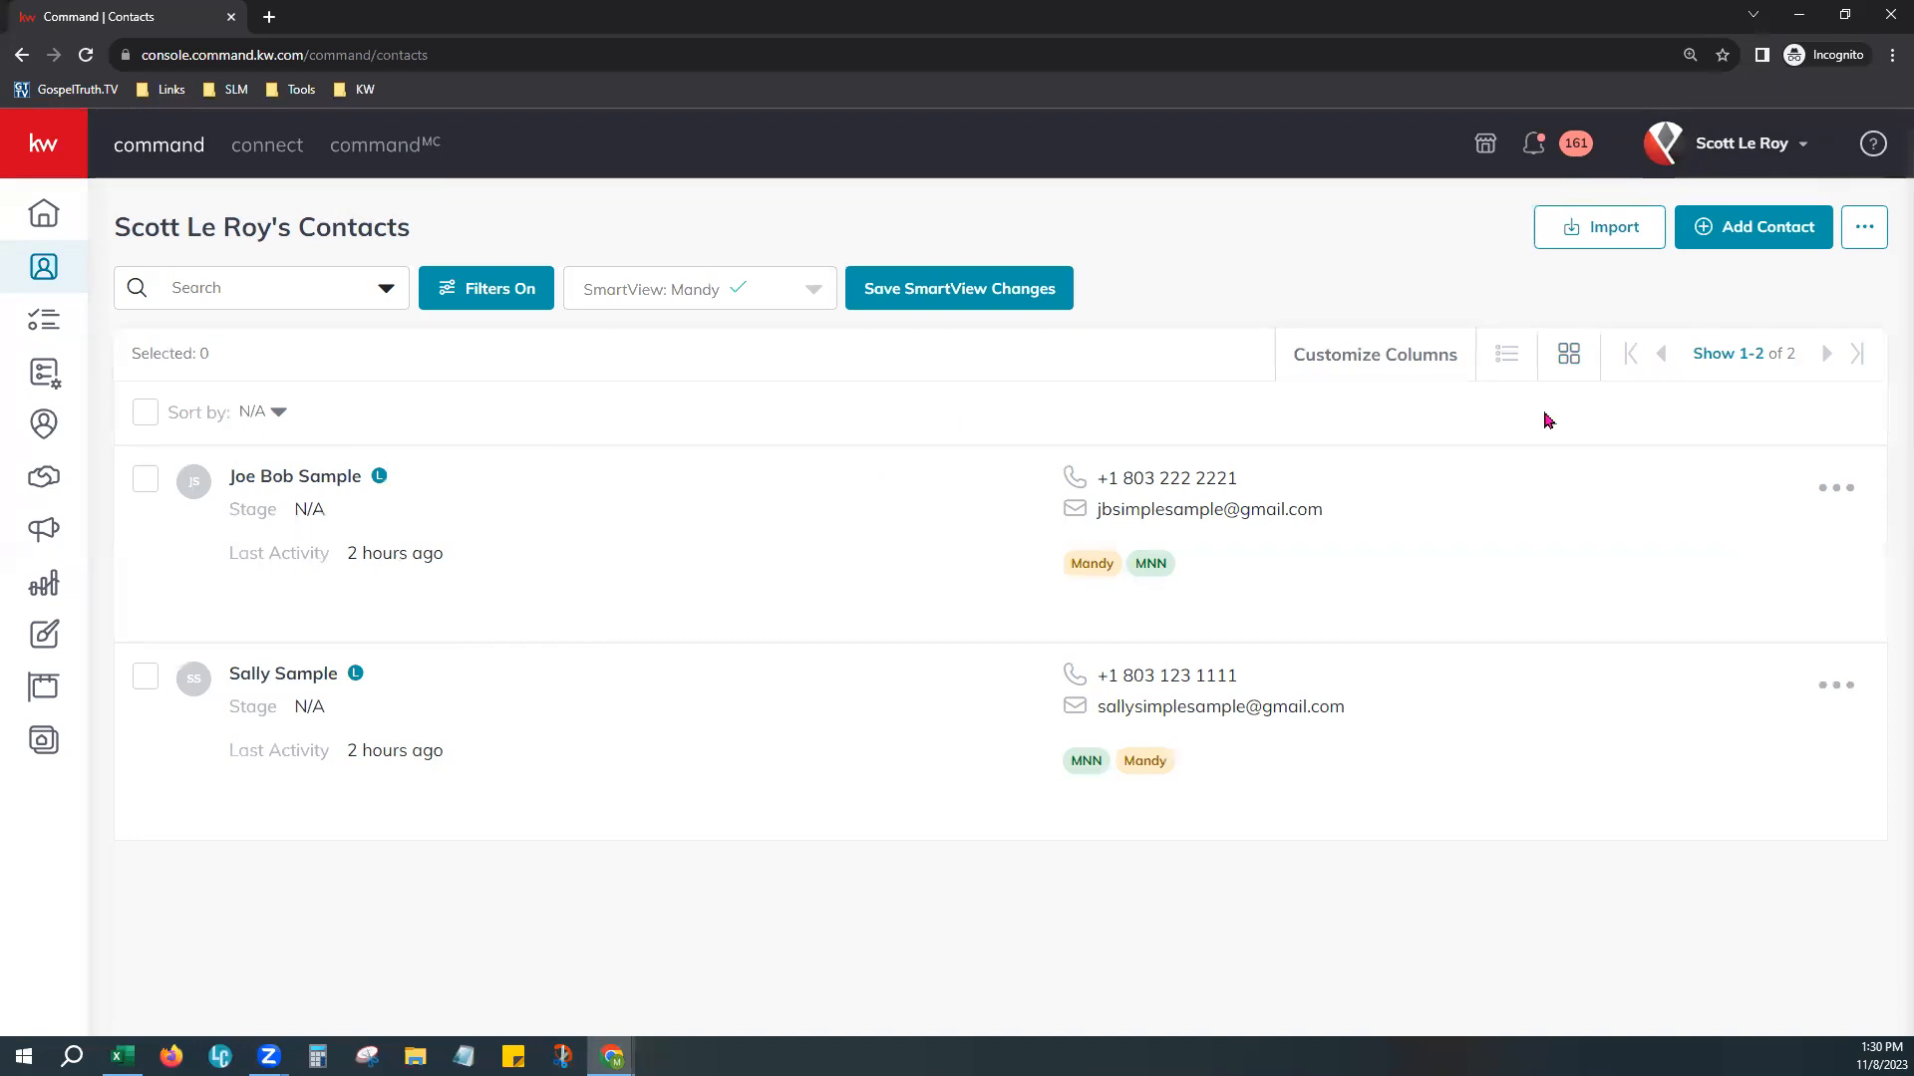
left_click(271, 412)
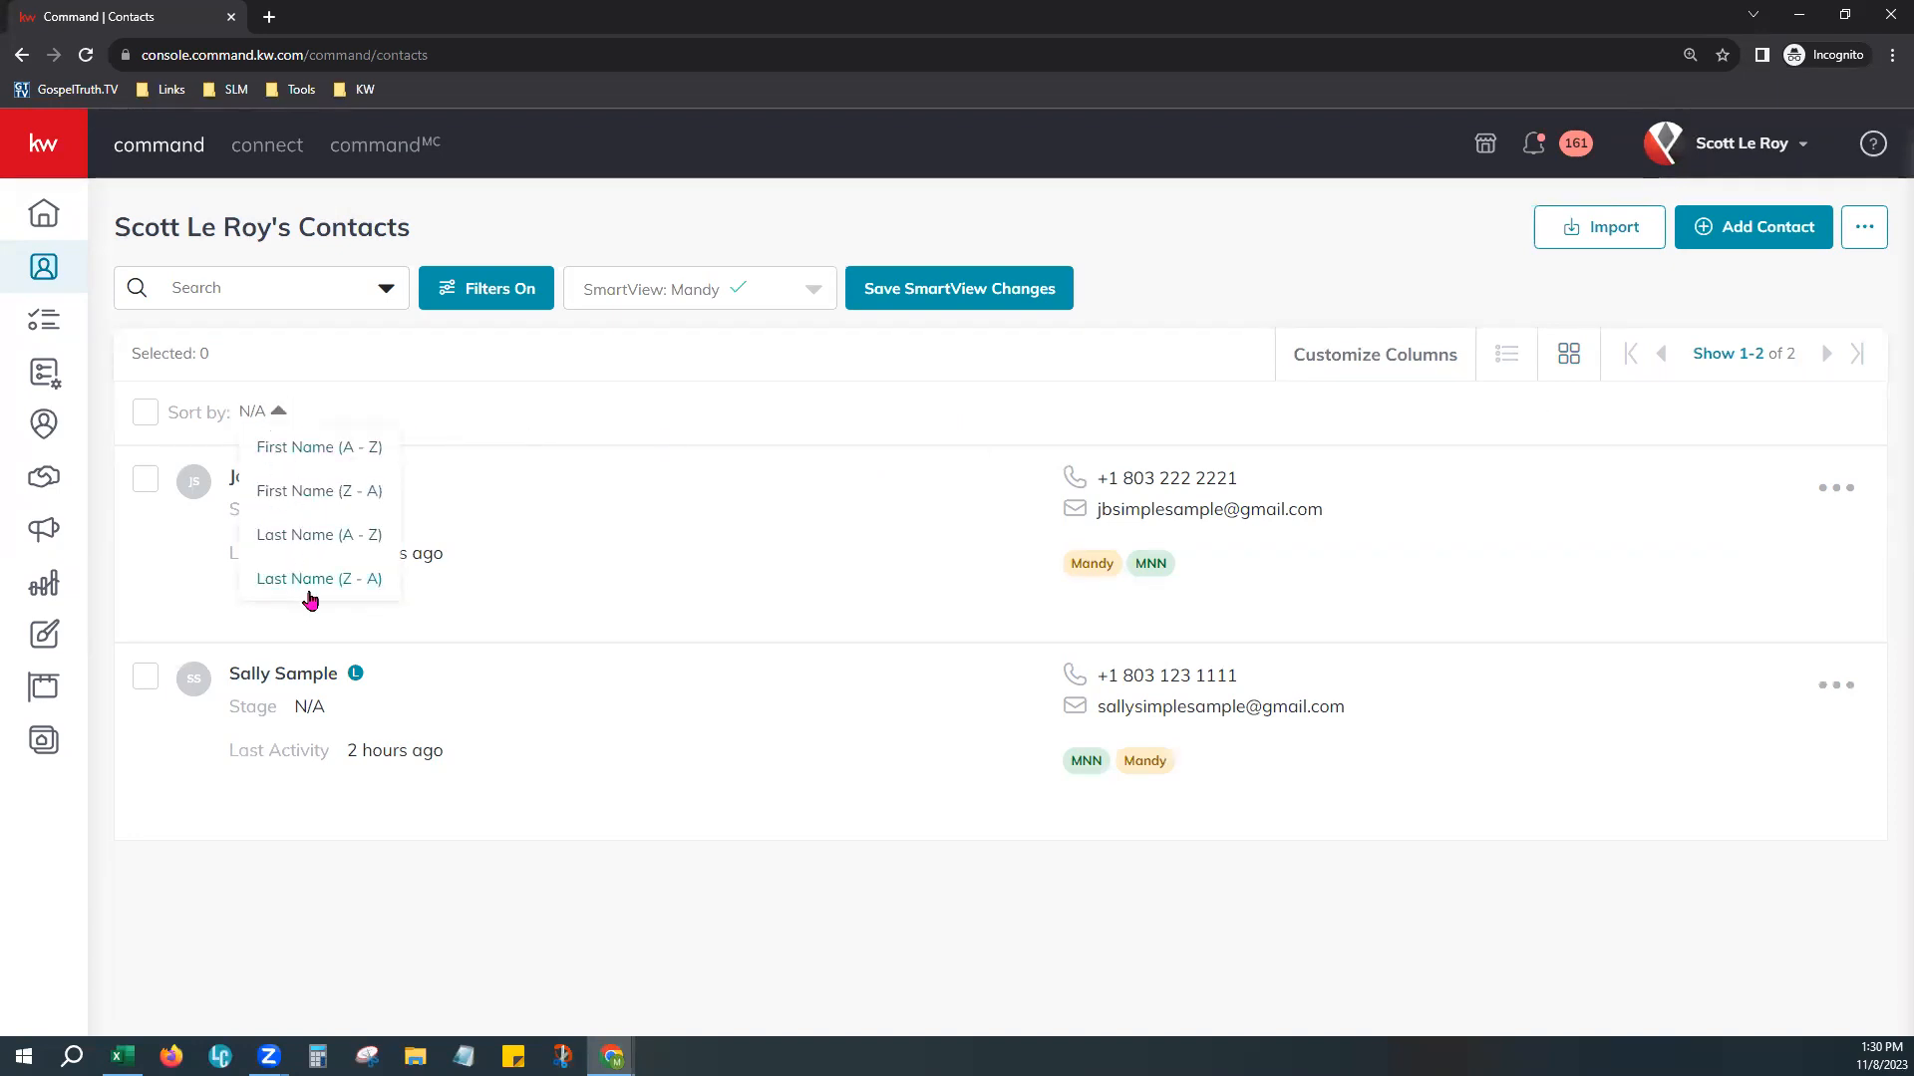
left_click(584, 404)
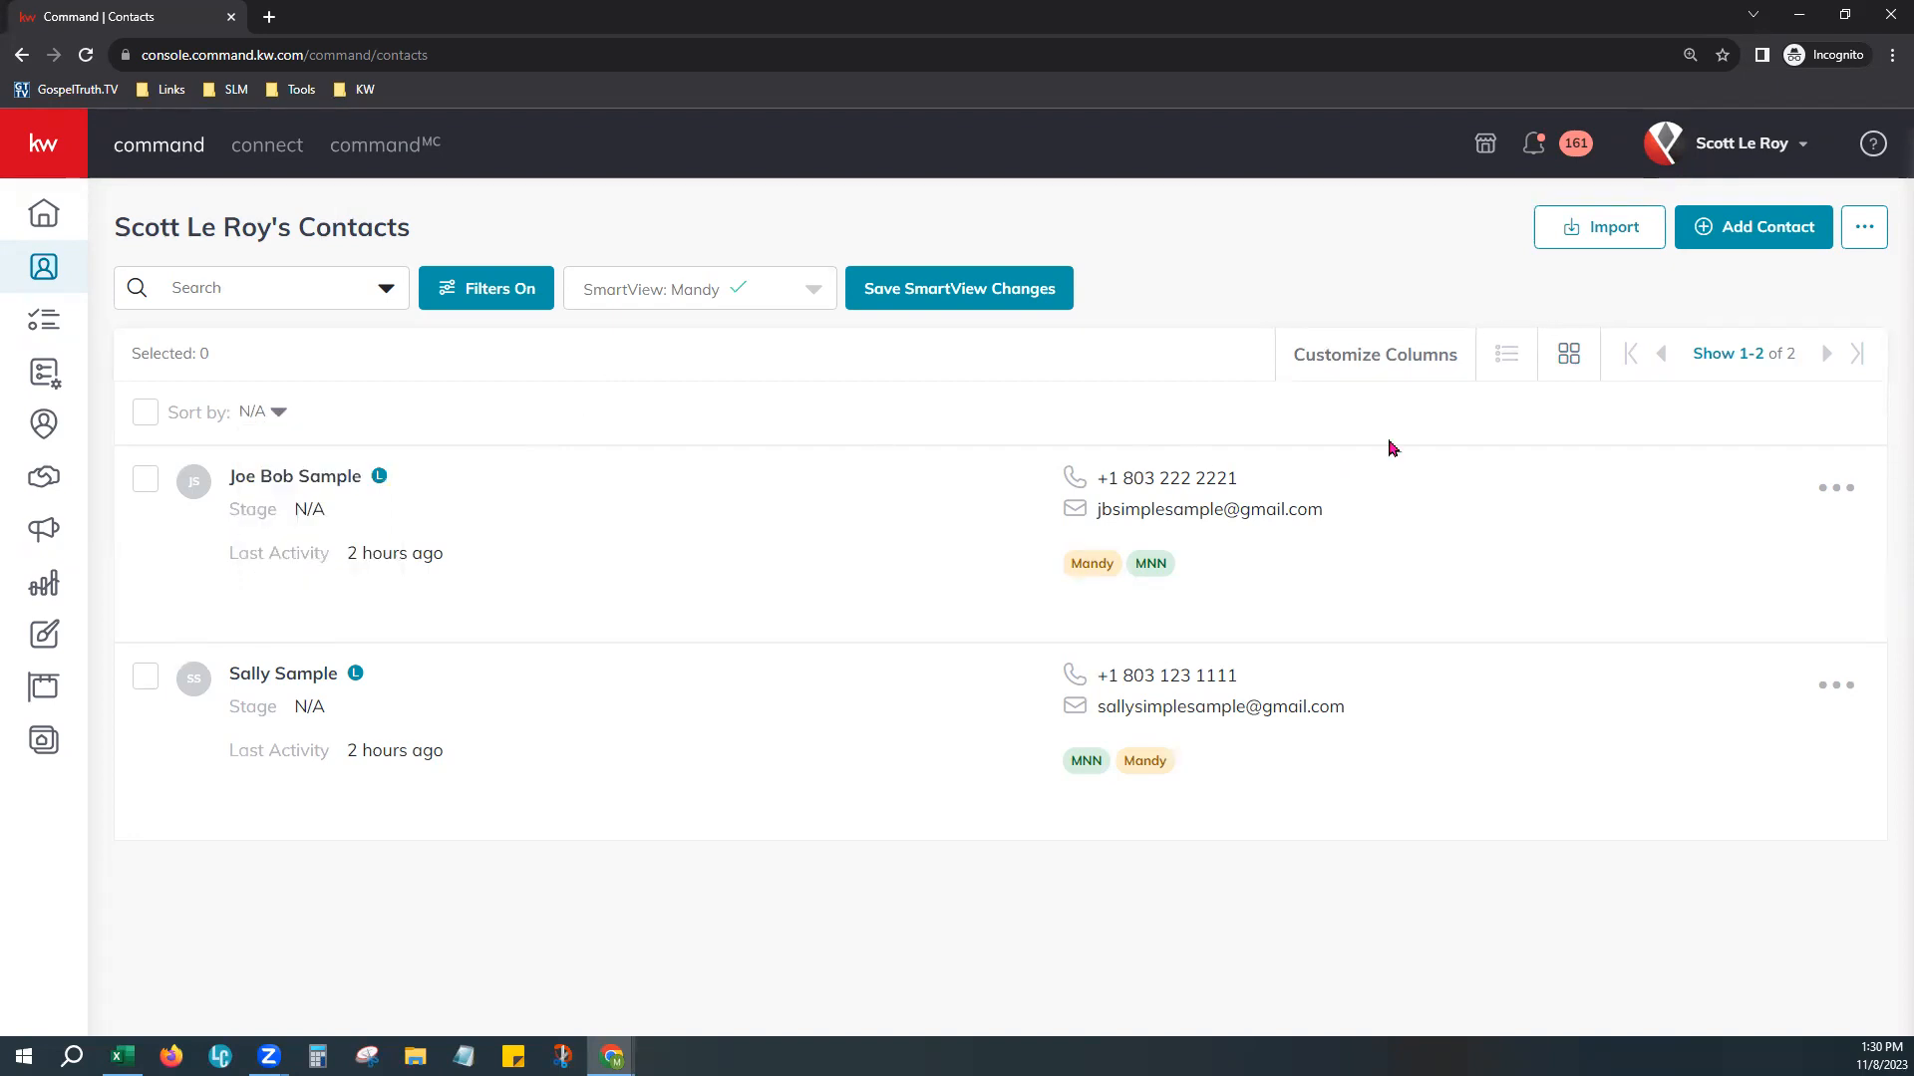
Step: Return the contacts to the list view and show the choices for how many contacts appear per page
left_click(1507, 356)
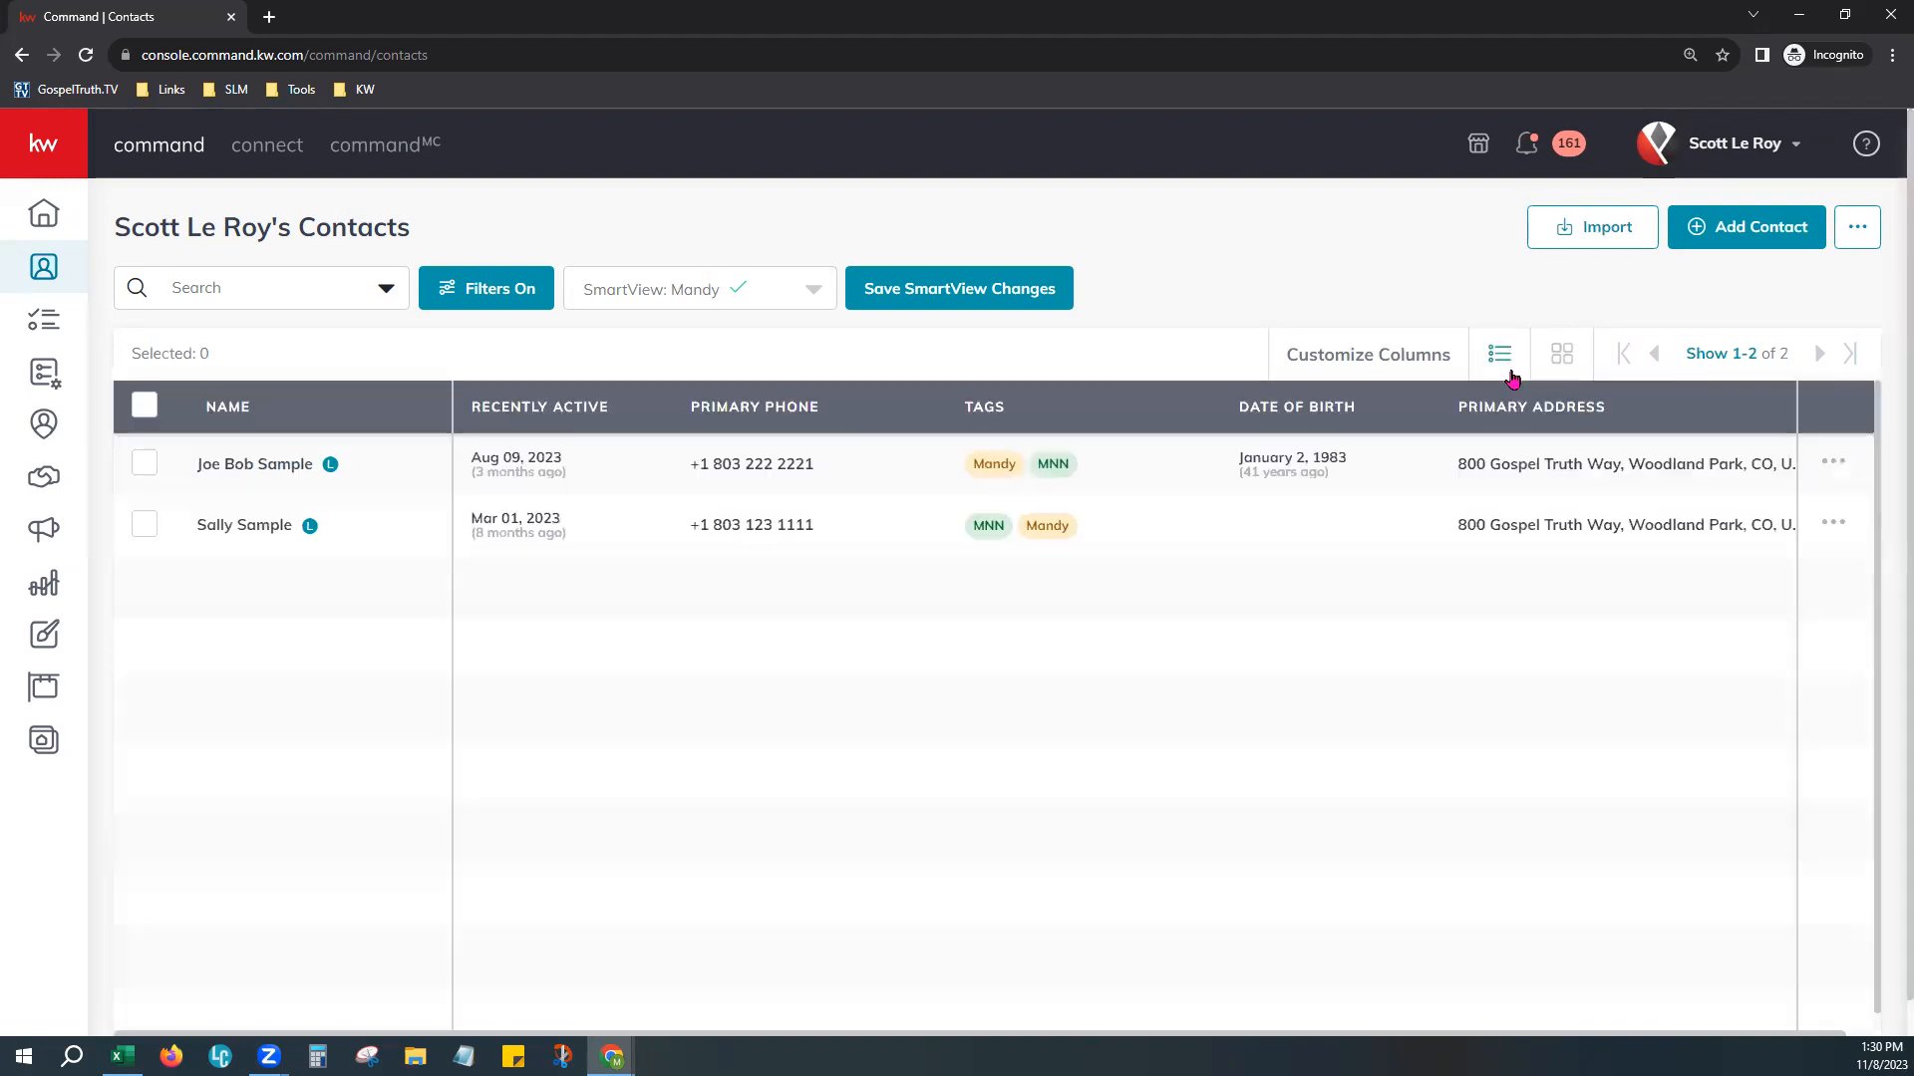
left_click(1765, 357)
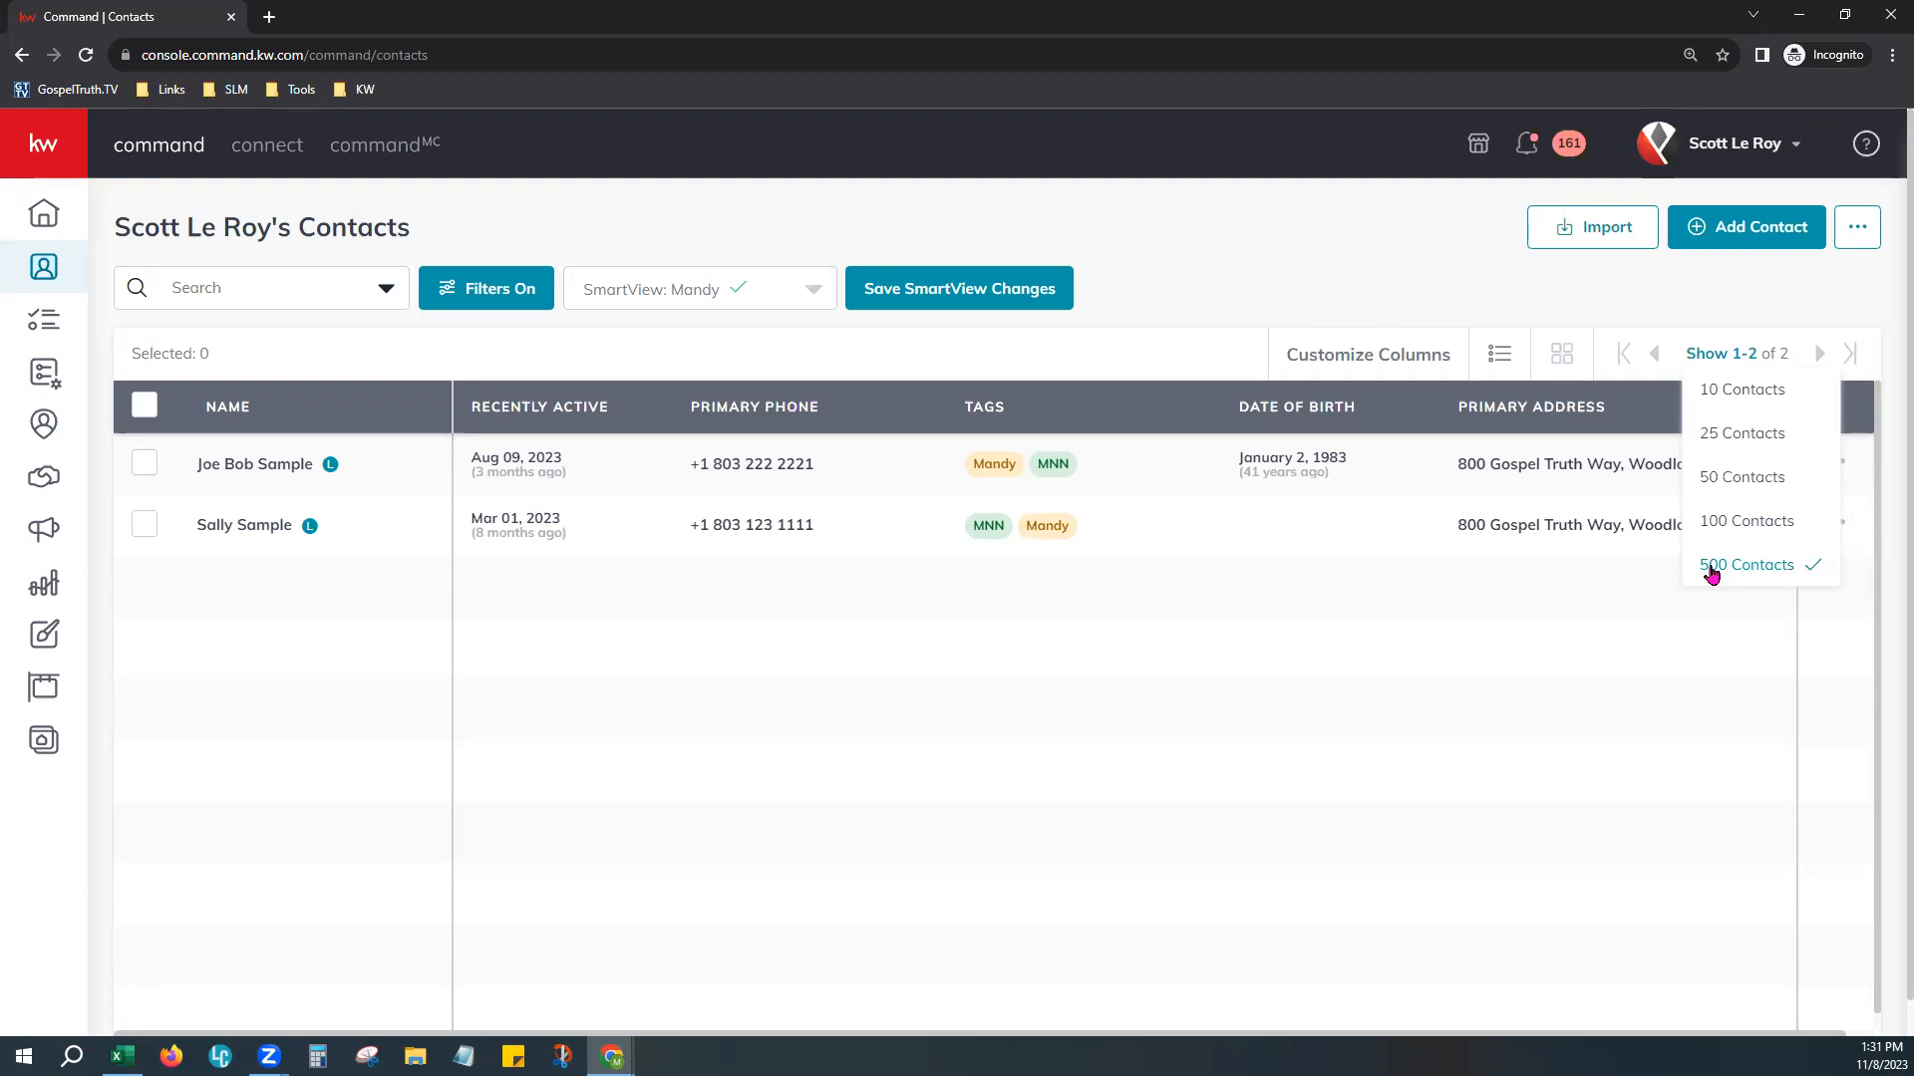
Step: Demonstrate selecting contacts all at once and individually, then show the bulk actions with both contacts selected
left_click(141, 407)
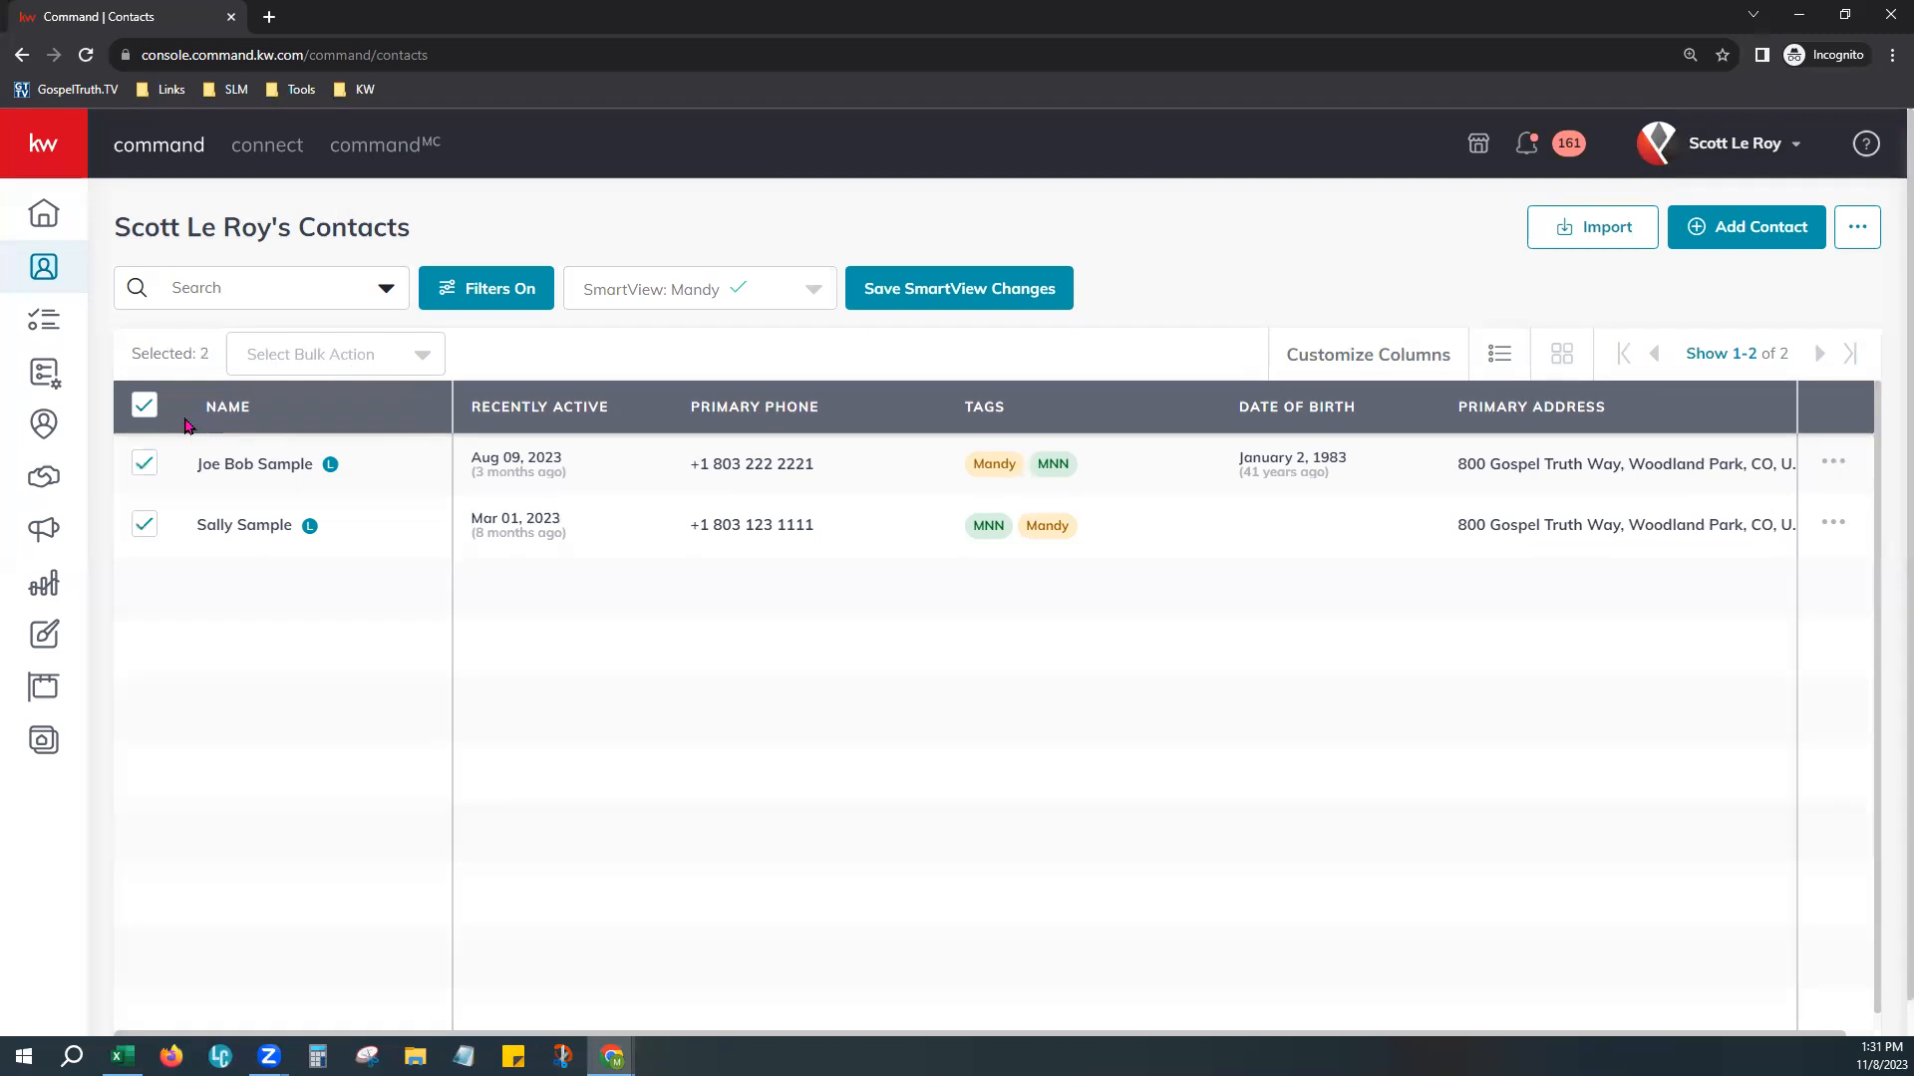
left_click(153, 411)
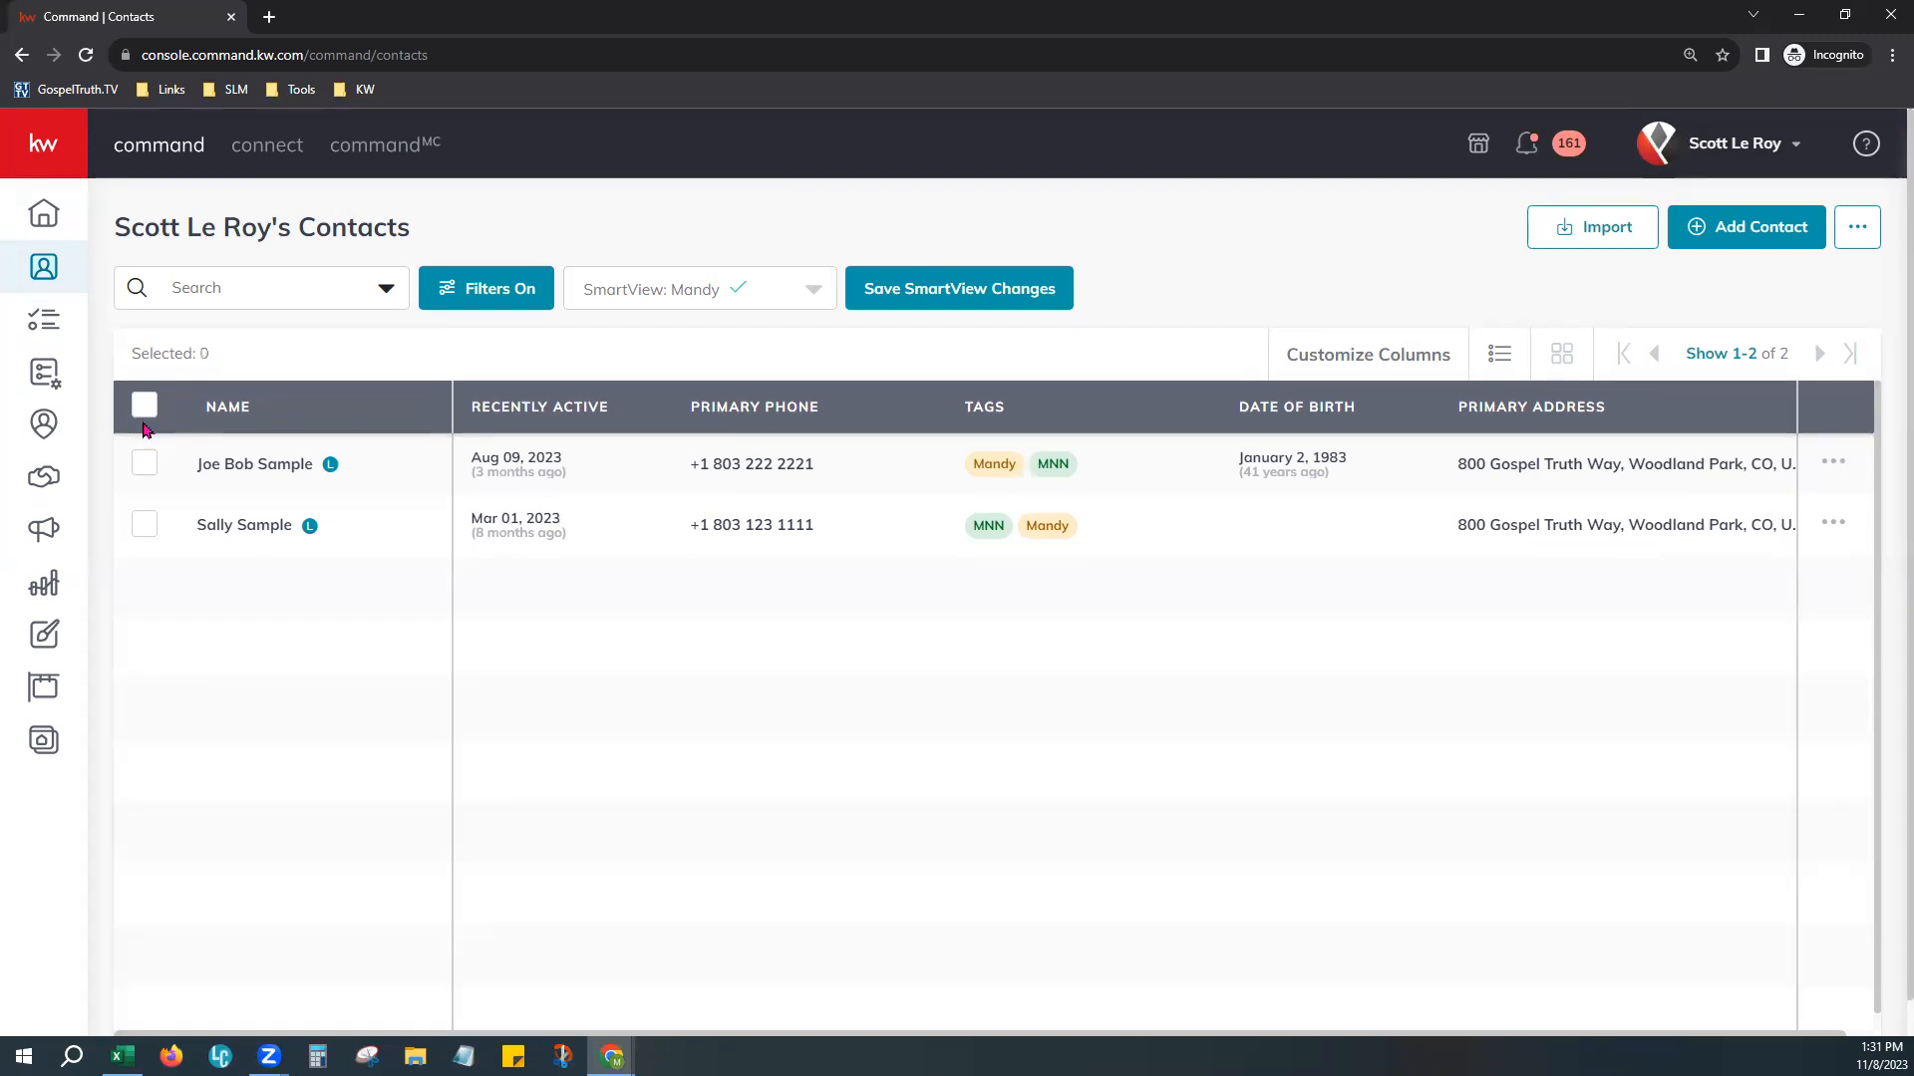
left_click(135, 468)
left_click(152, 529)
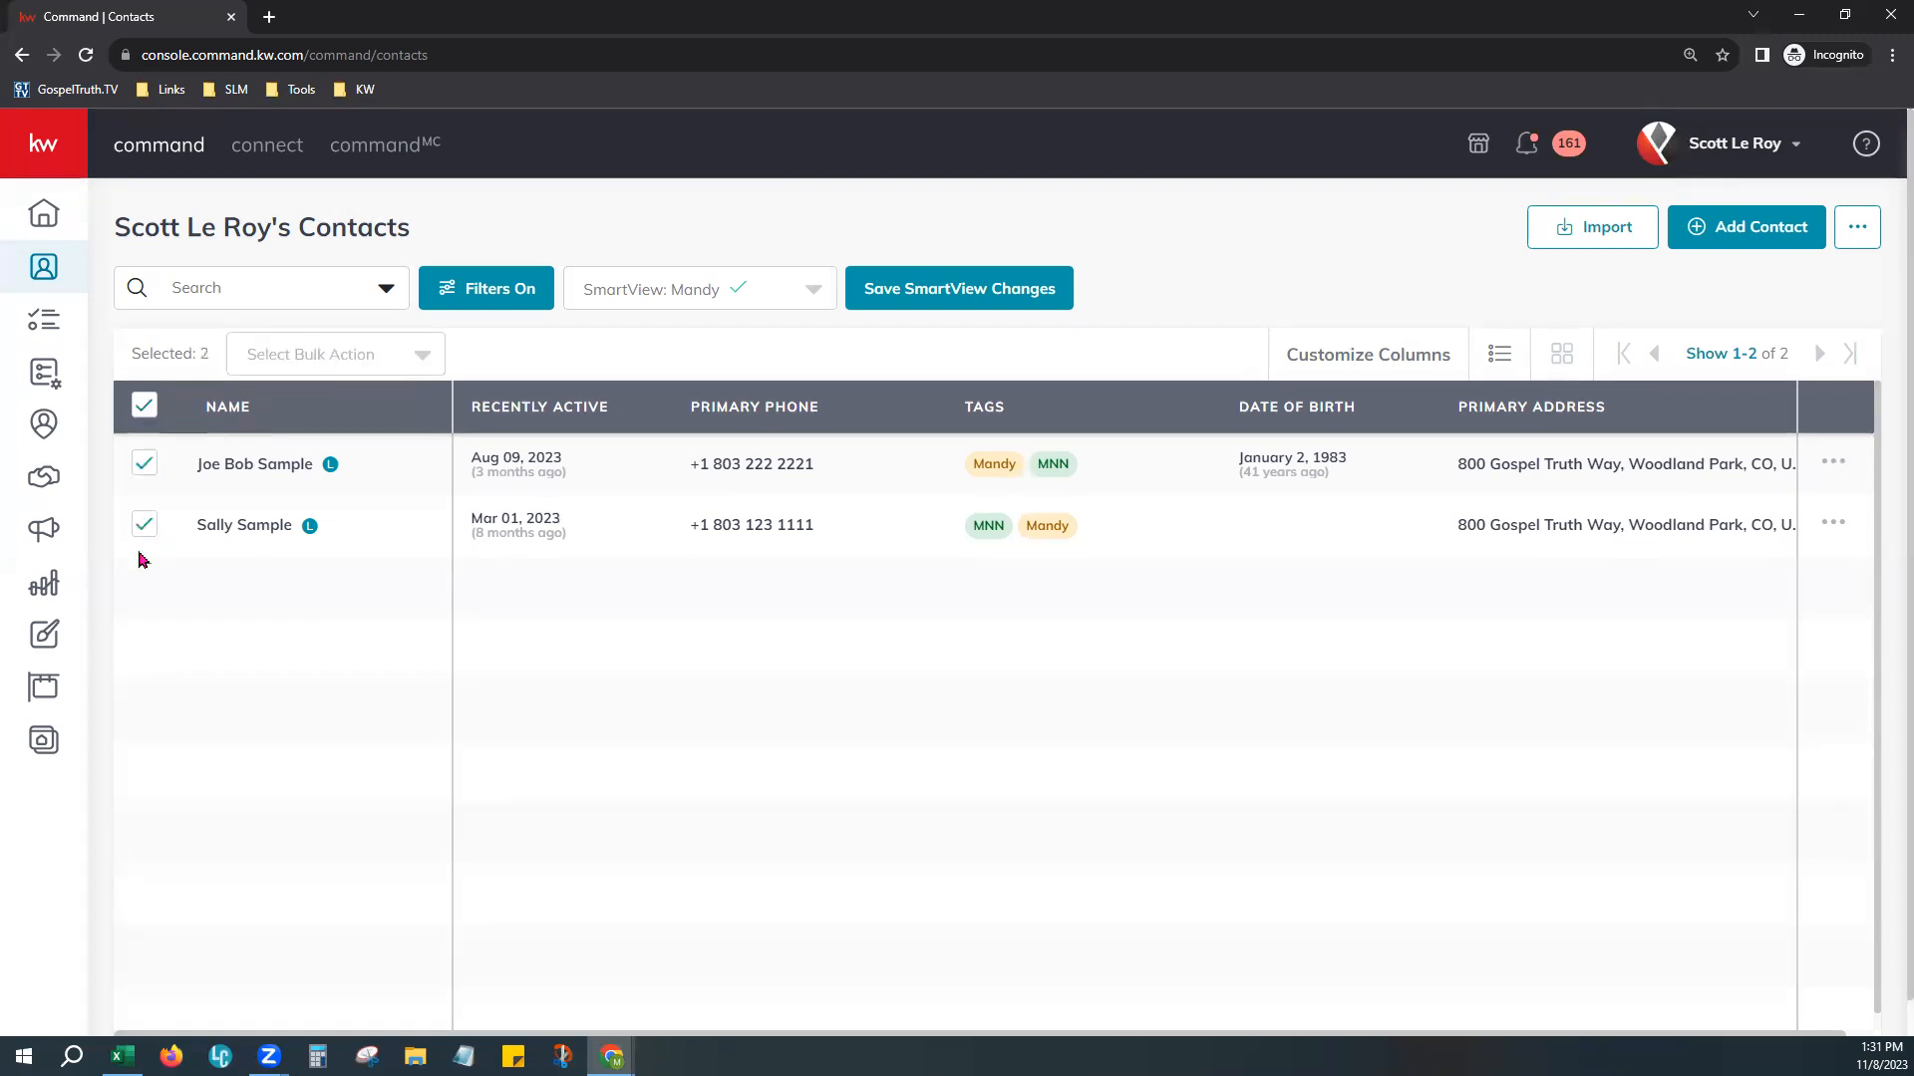
left_click(147, 411)
left_click(146, 409)
left_click(337, 357)
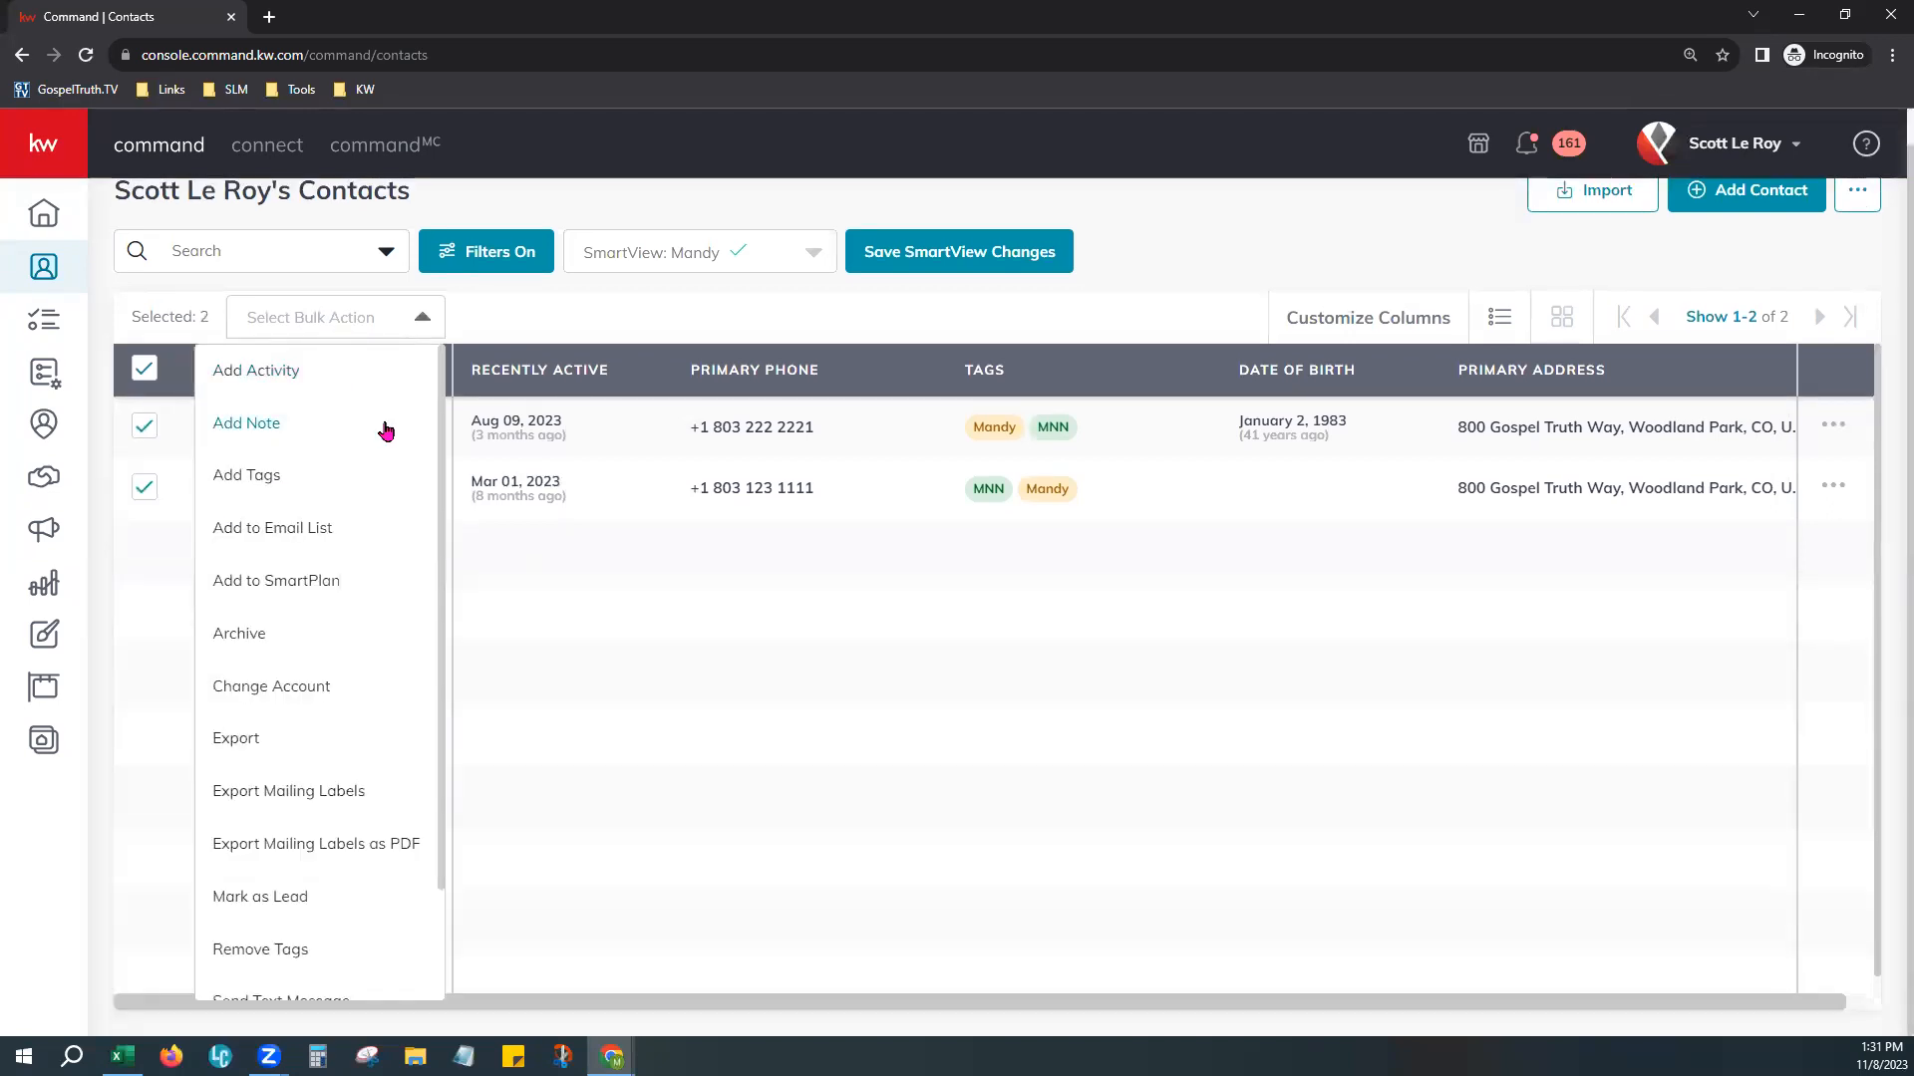
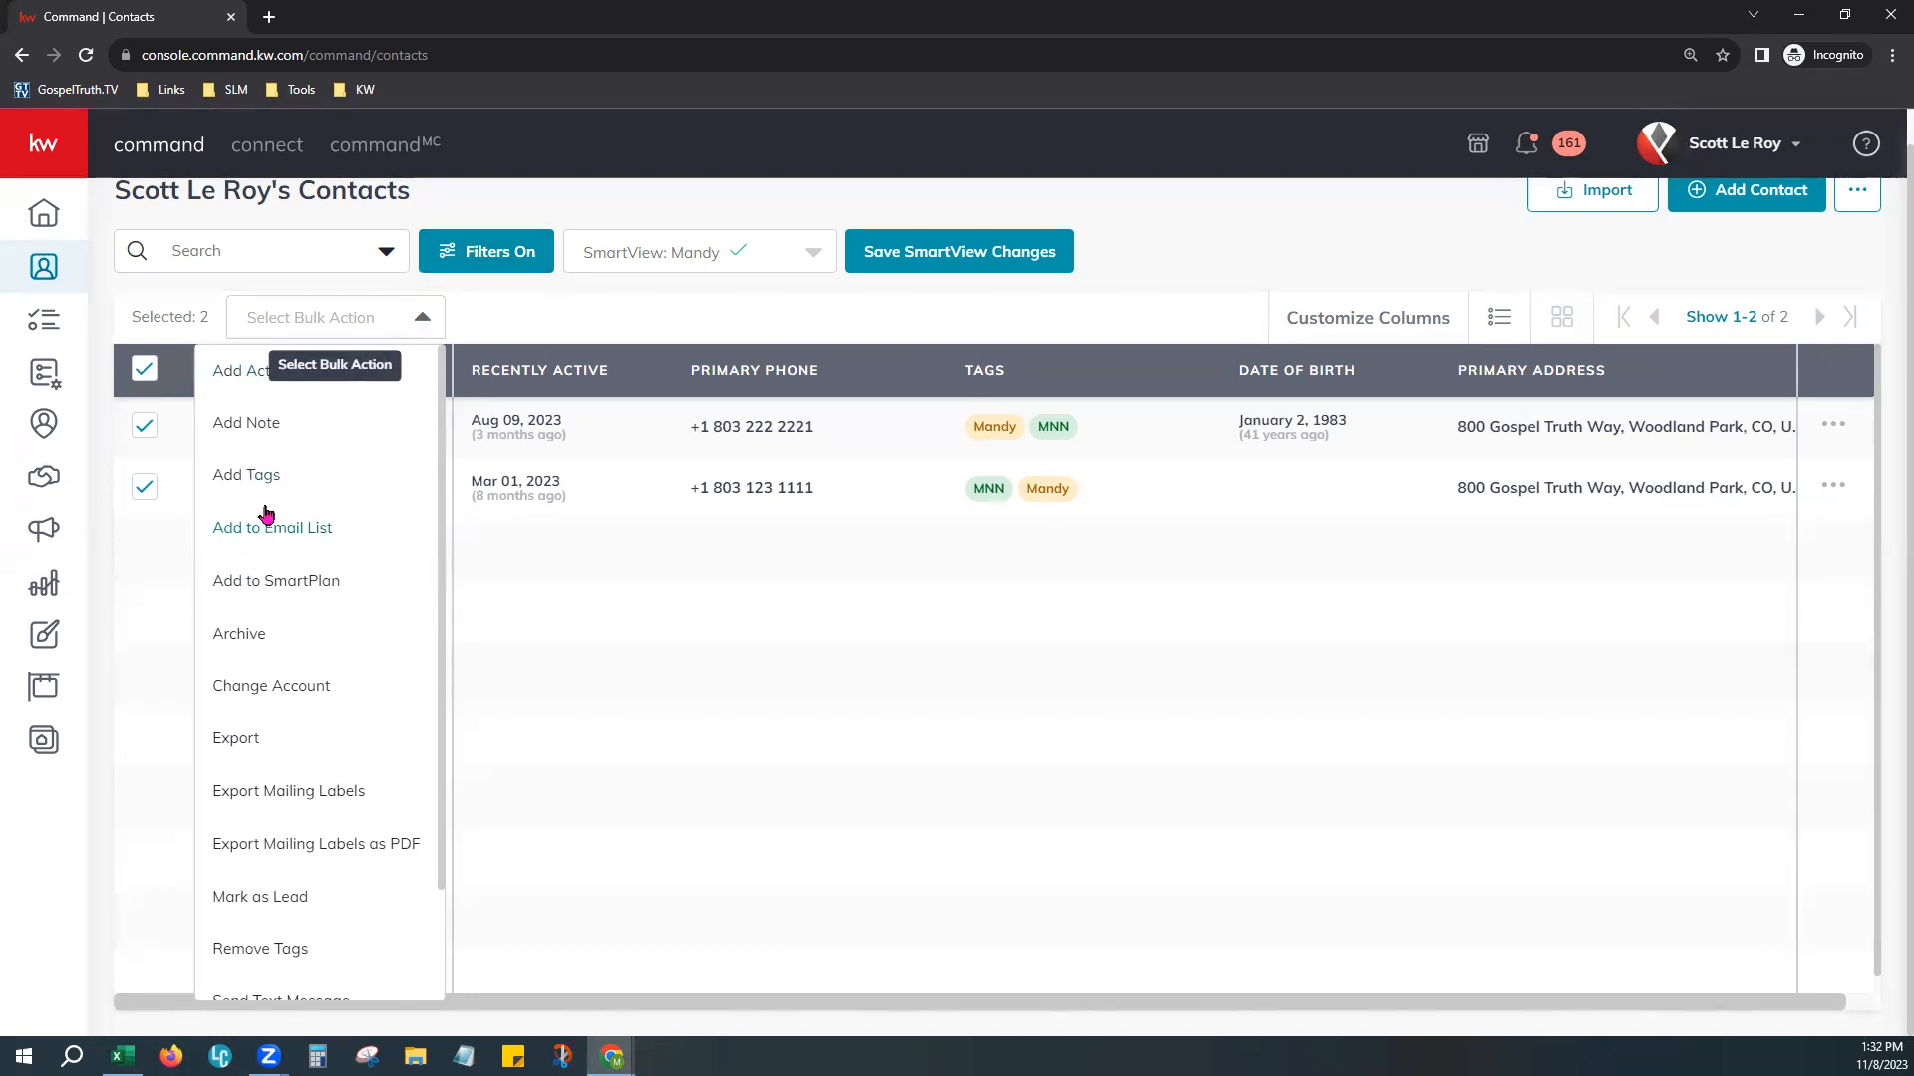
Step: Add a Meeting activity with the description "Open House Event" to both selected contacts and reload the contacts page
left_click(231, 371)
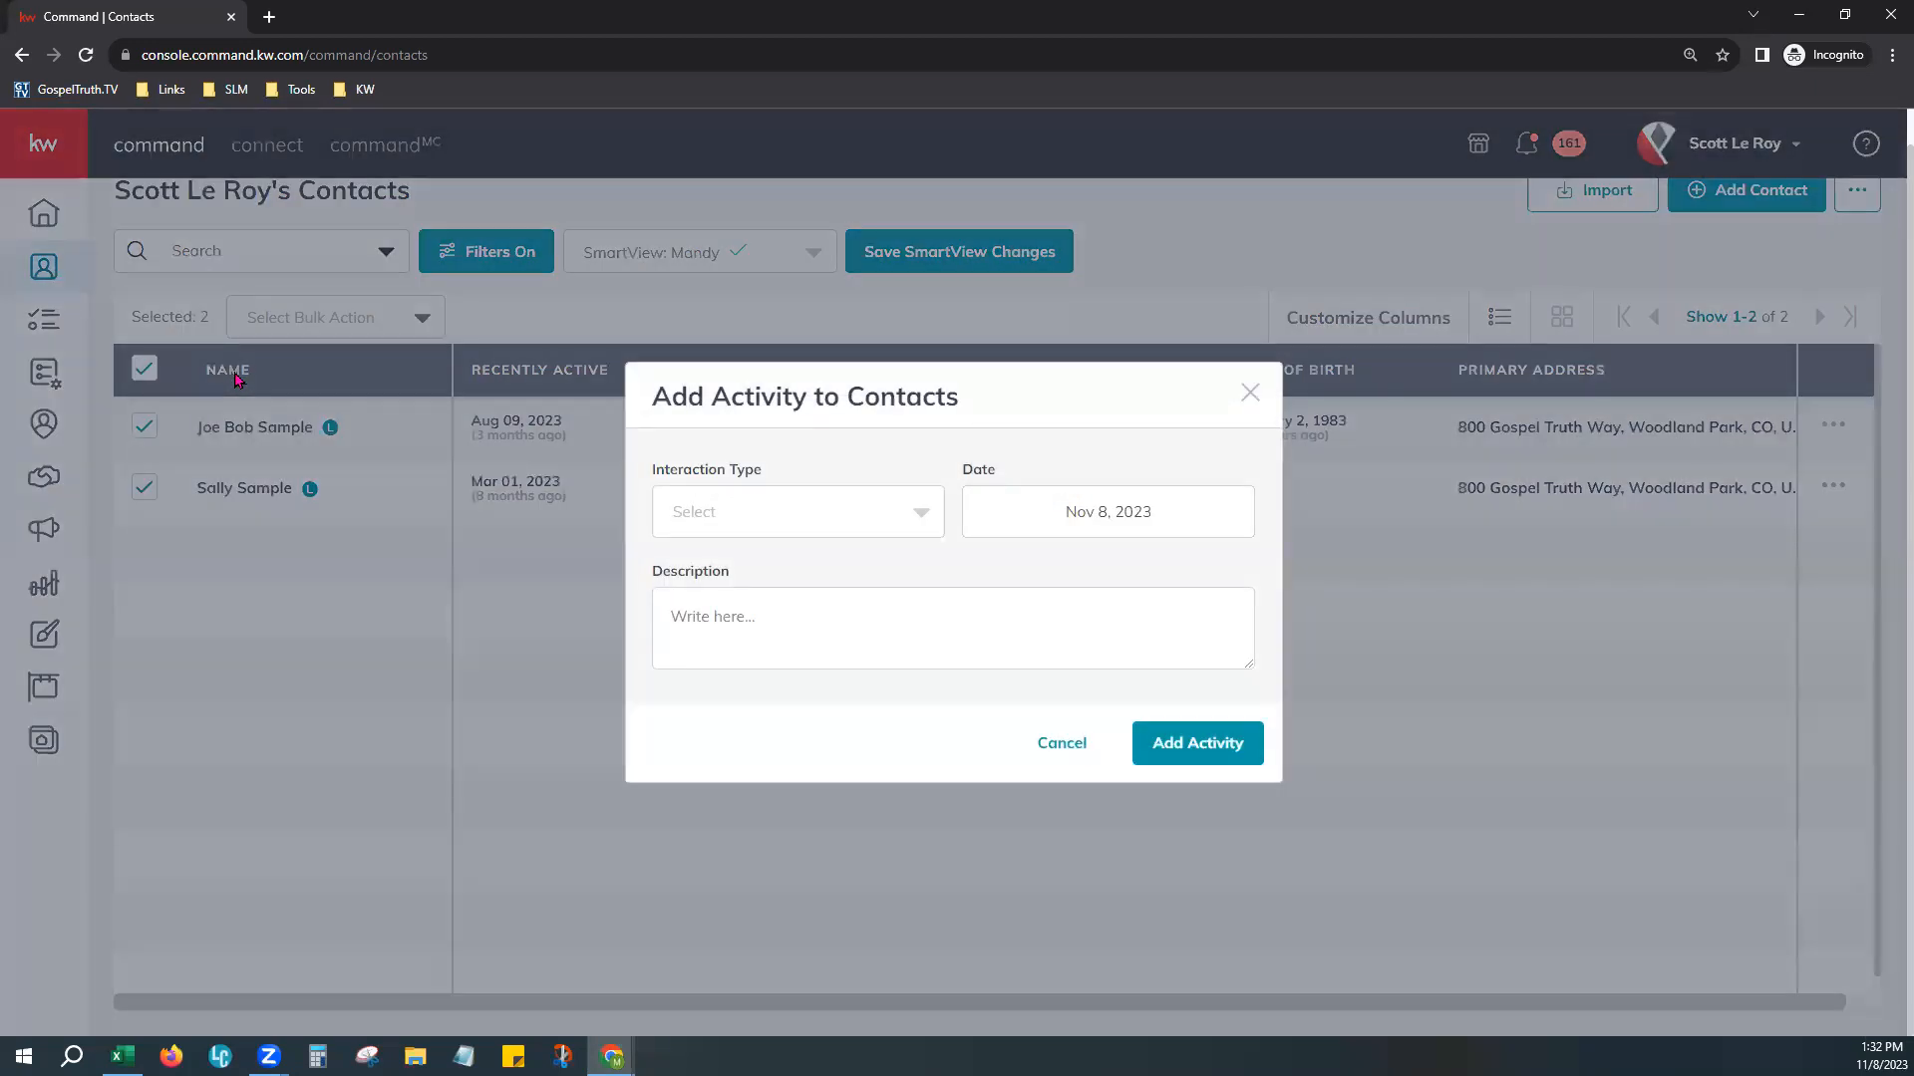
left_click(795, 510)
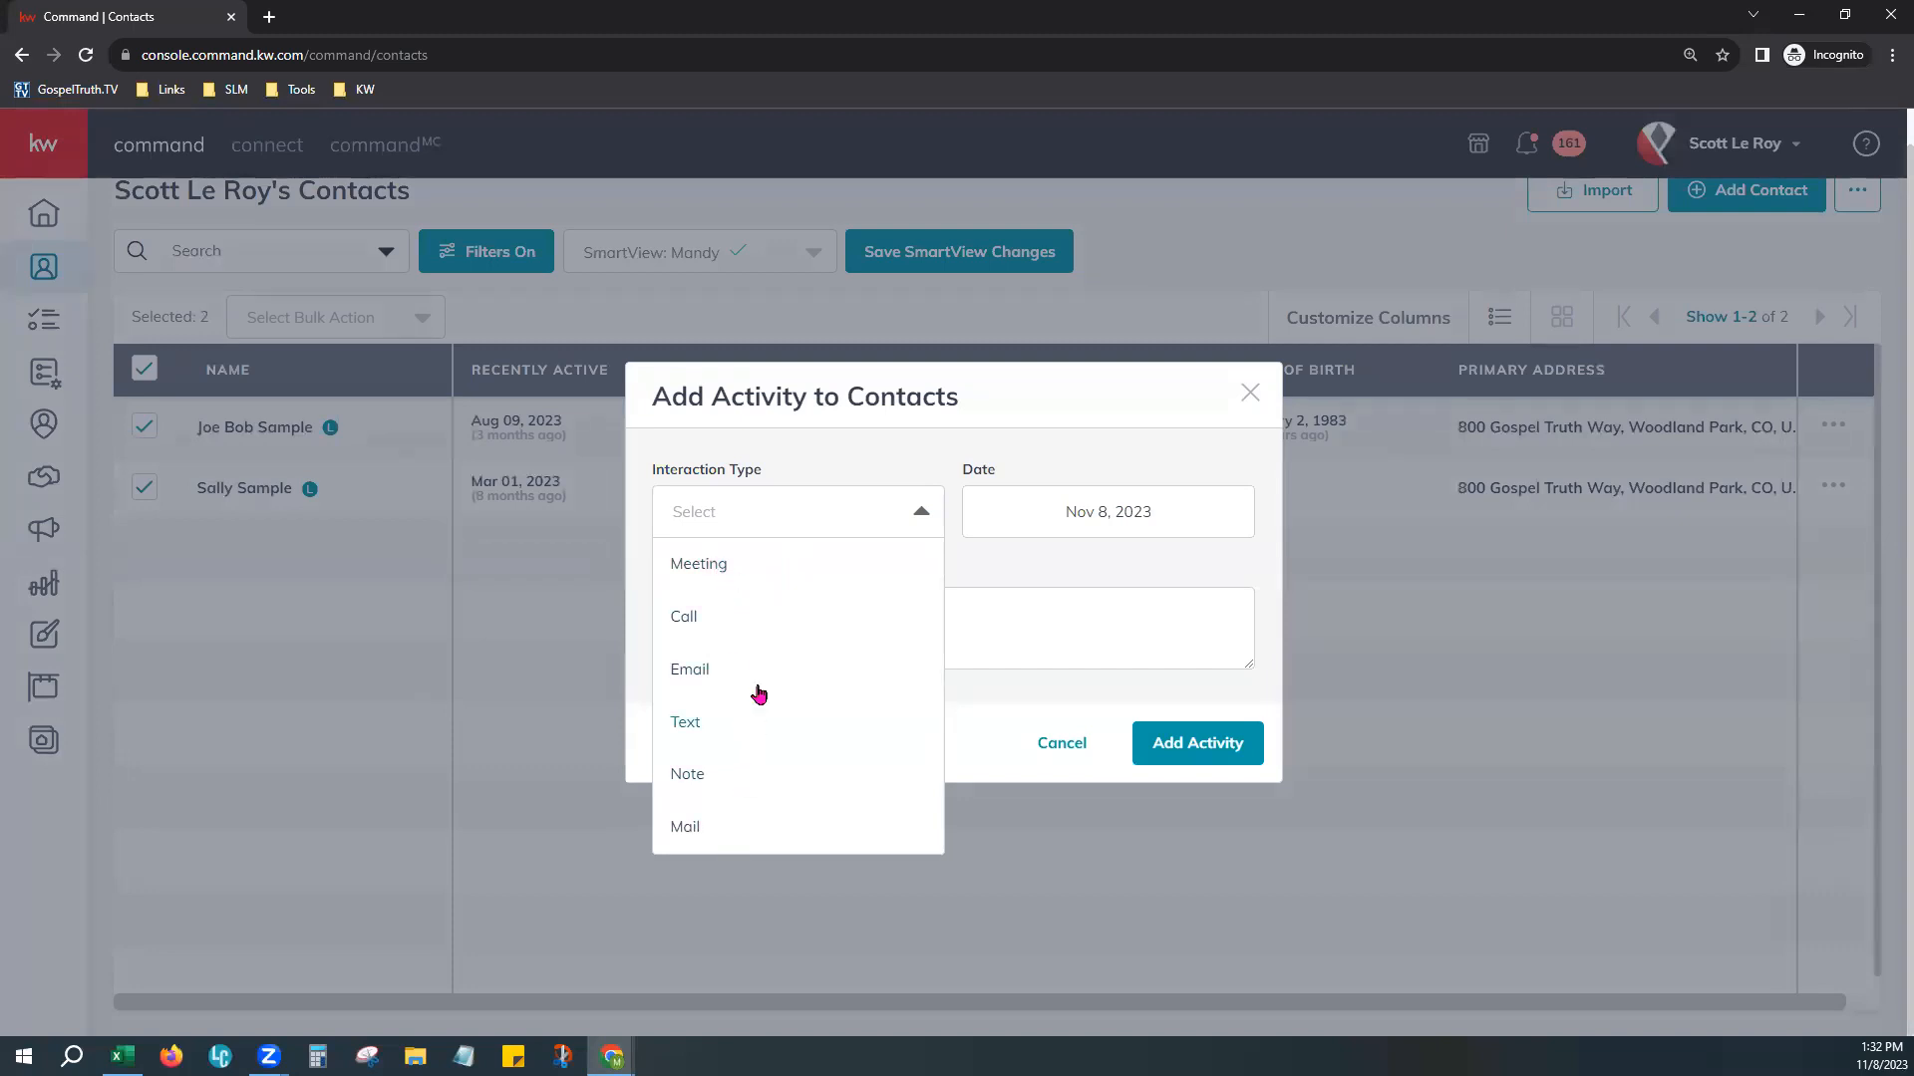
left_click(1081, 556)
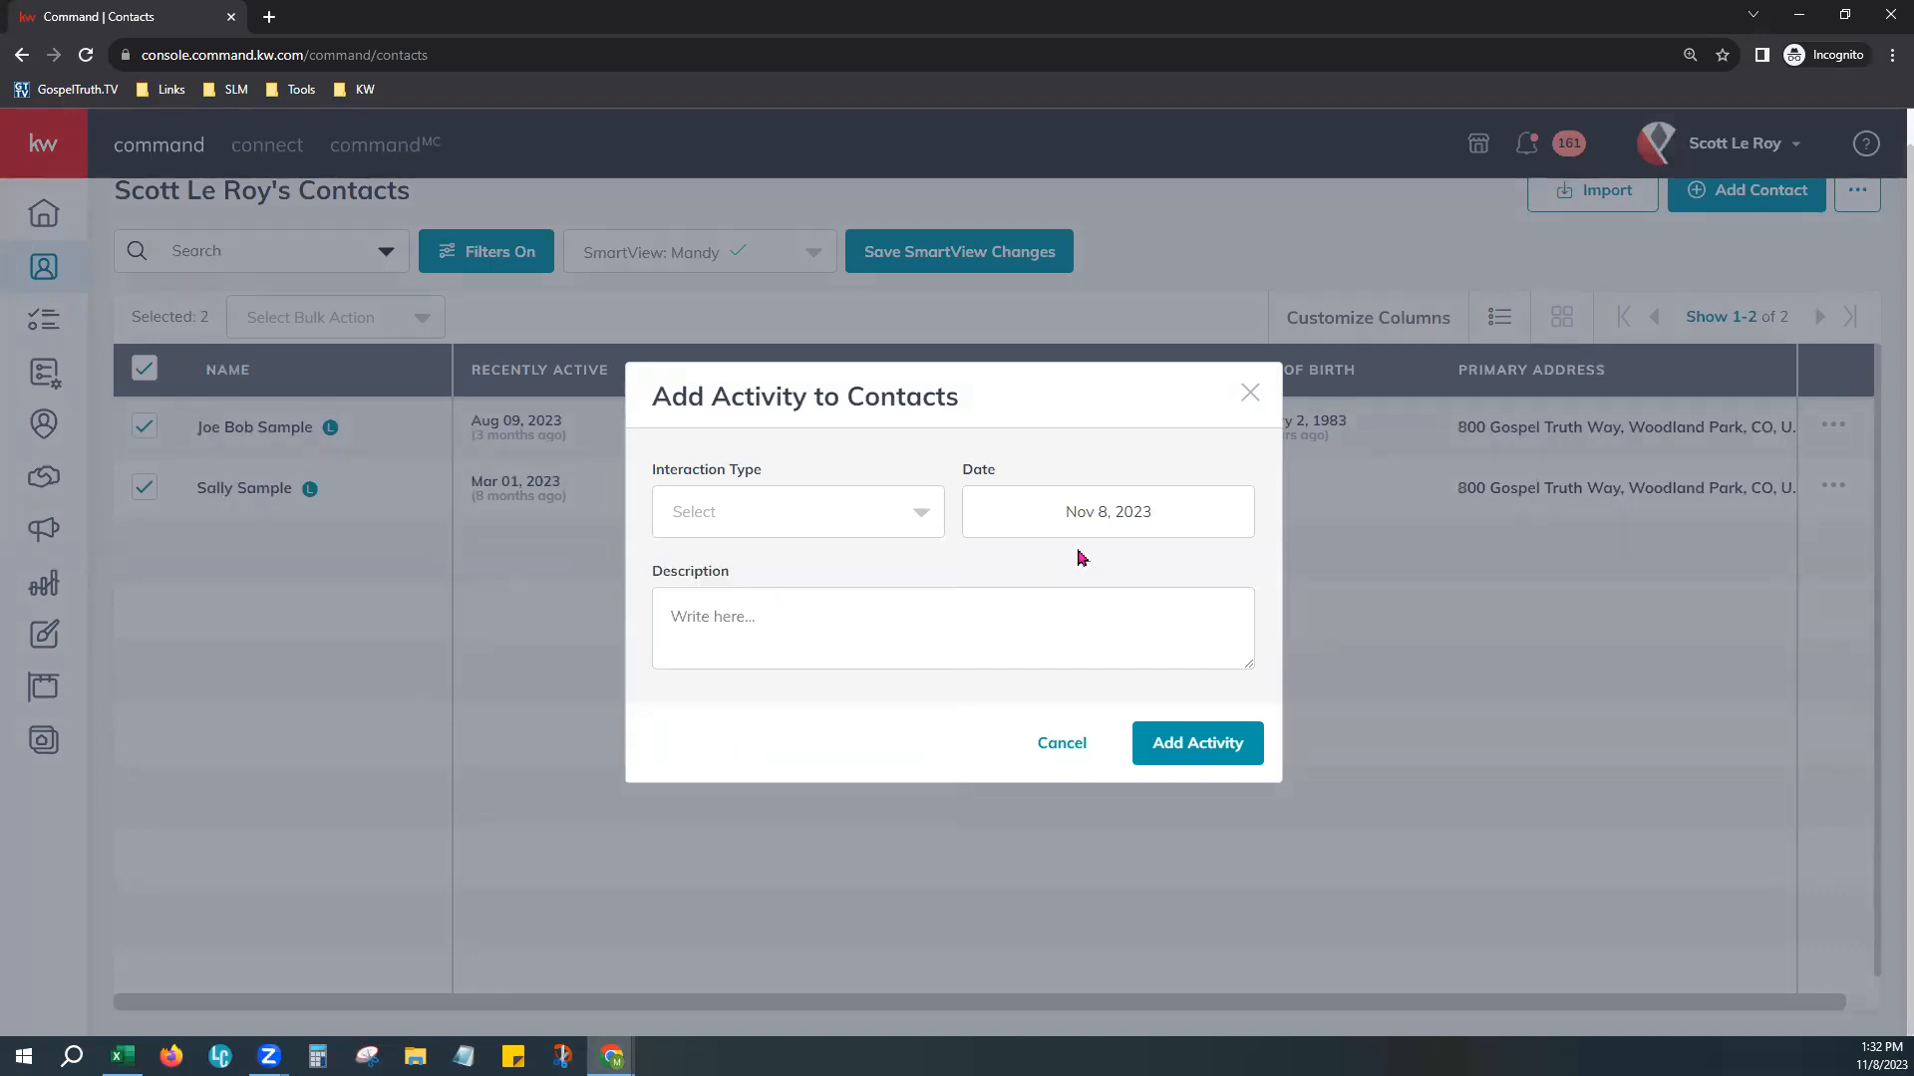
left_click(687, 615)
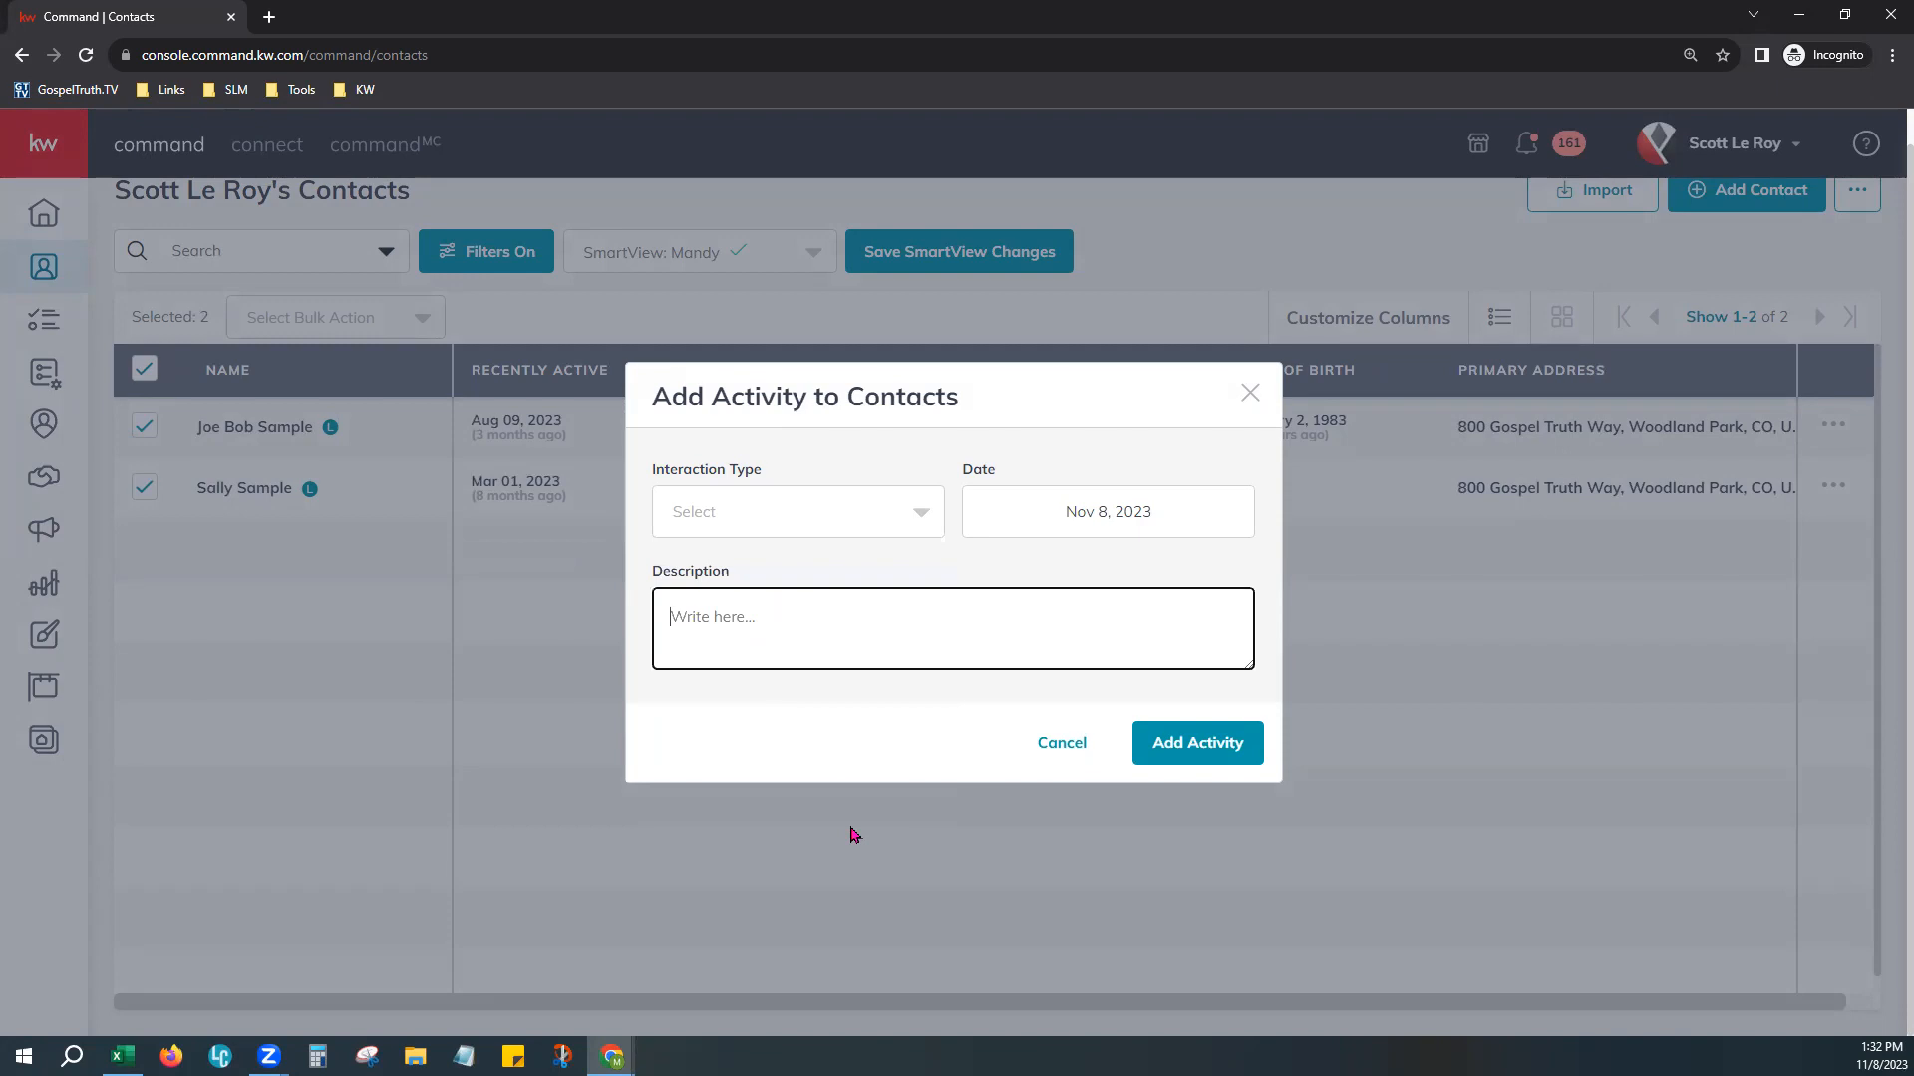
type("Open House Event")
left_click(1225, 749)
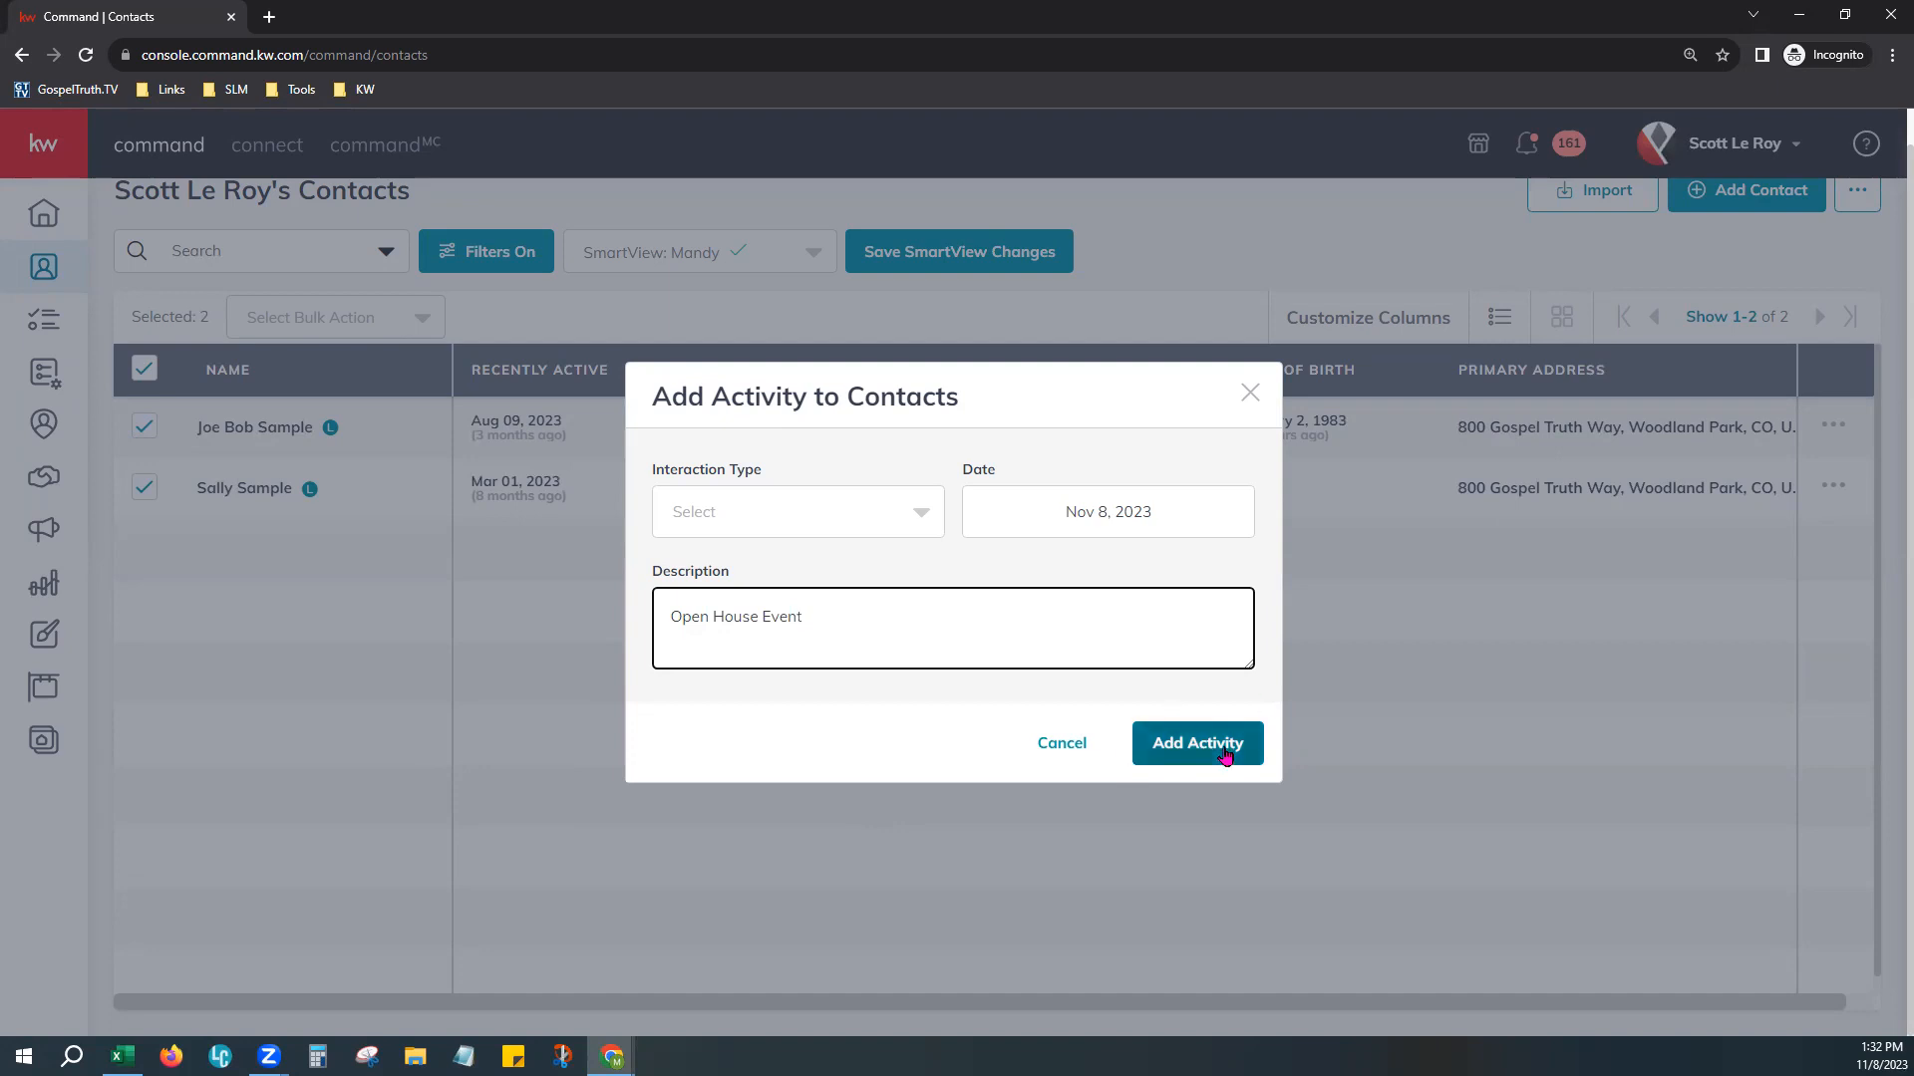
left_click(785, 510)
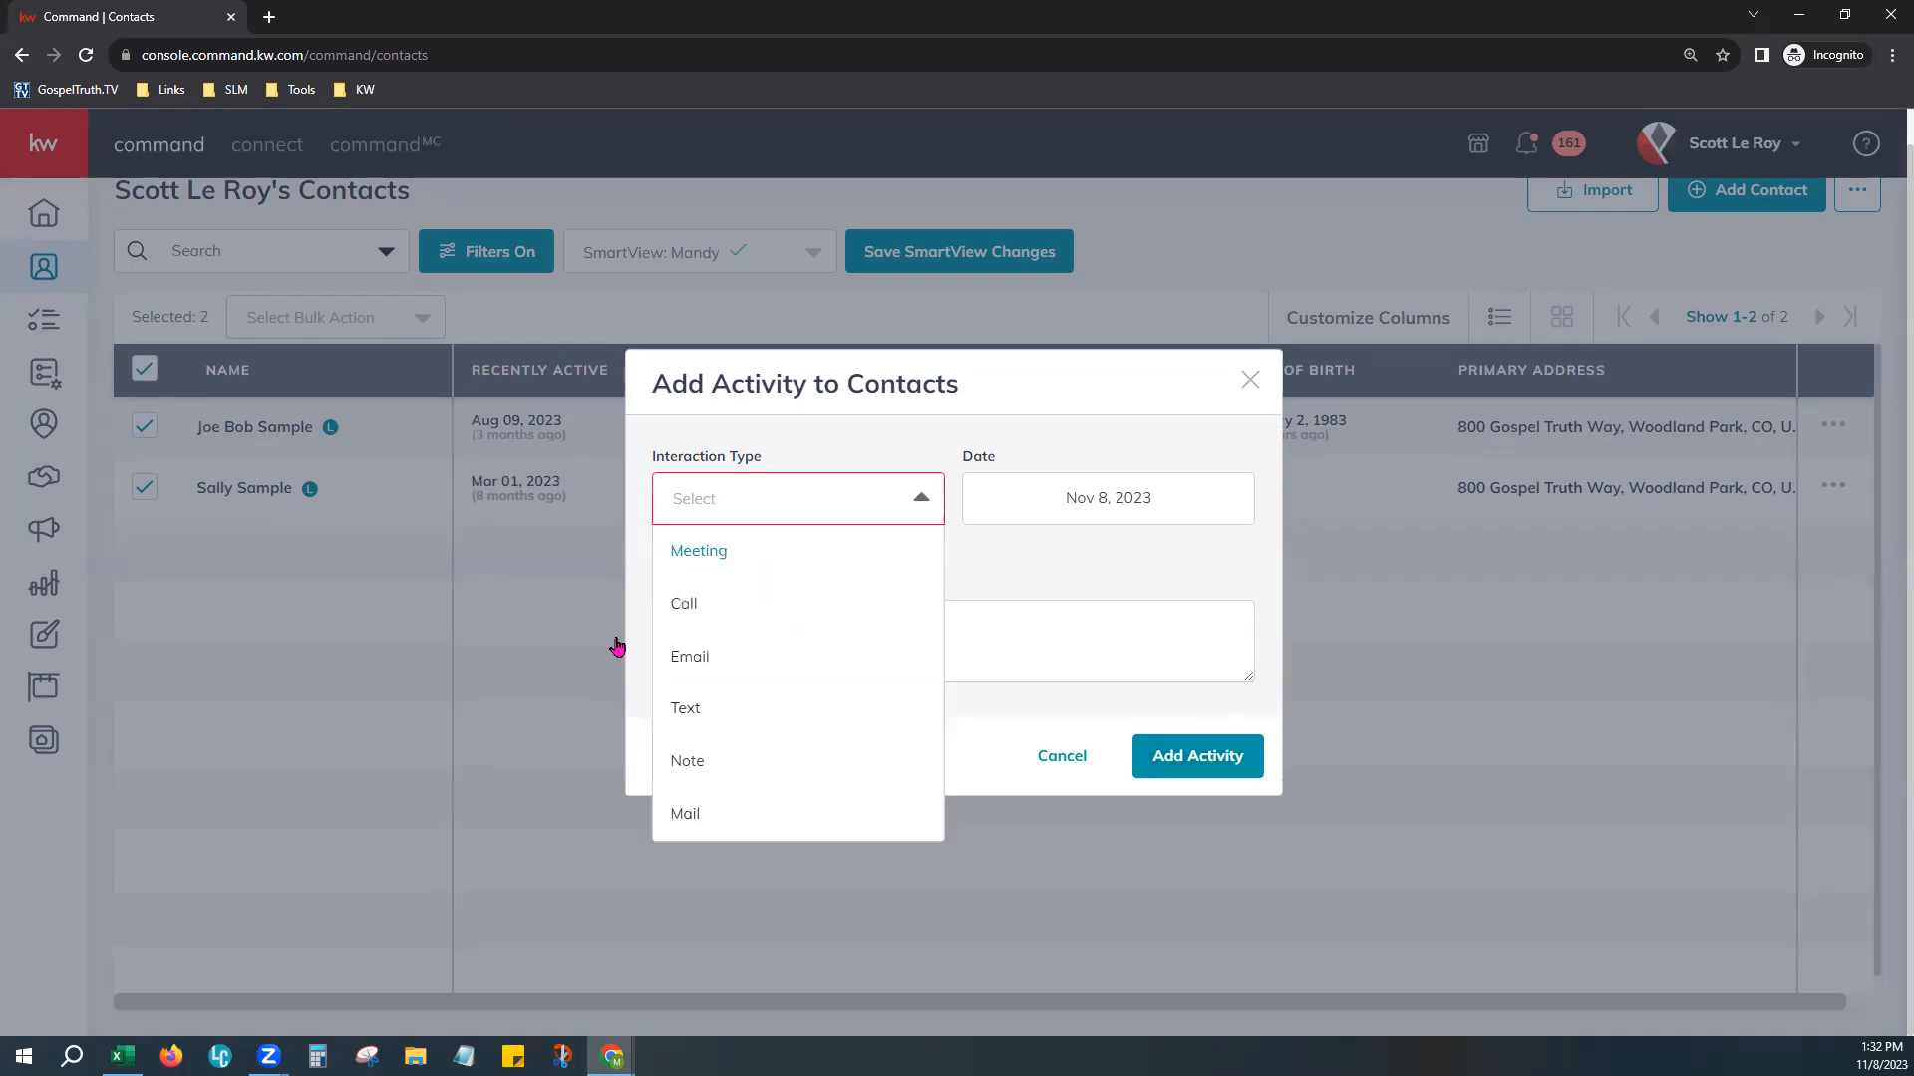
left_click(738, 565)
left_click(1251, 744)
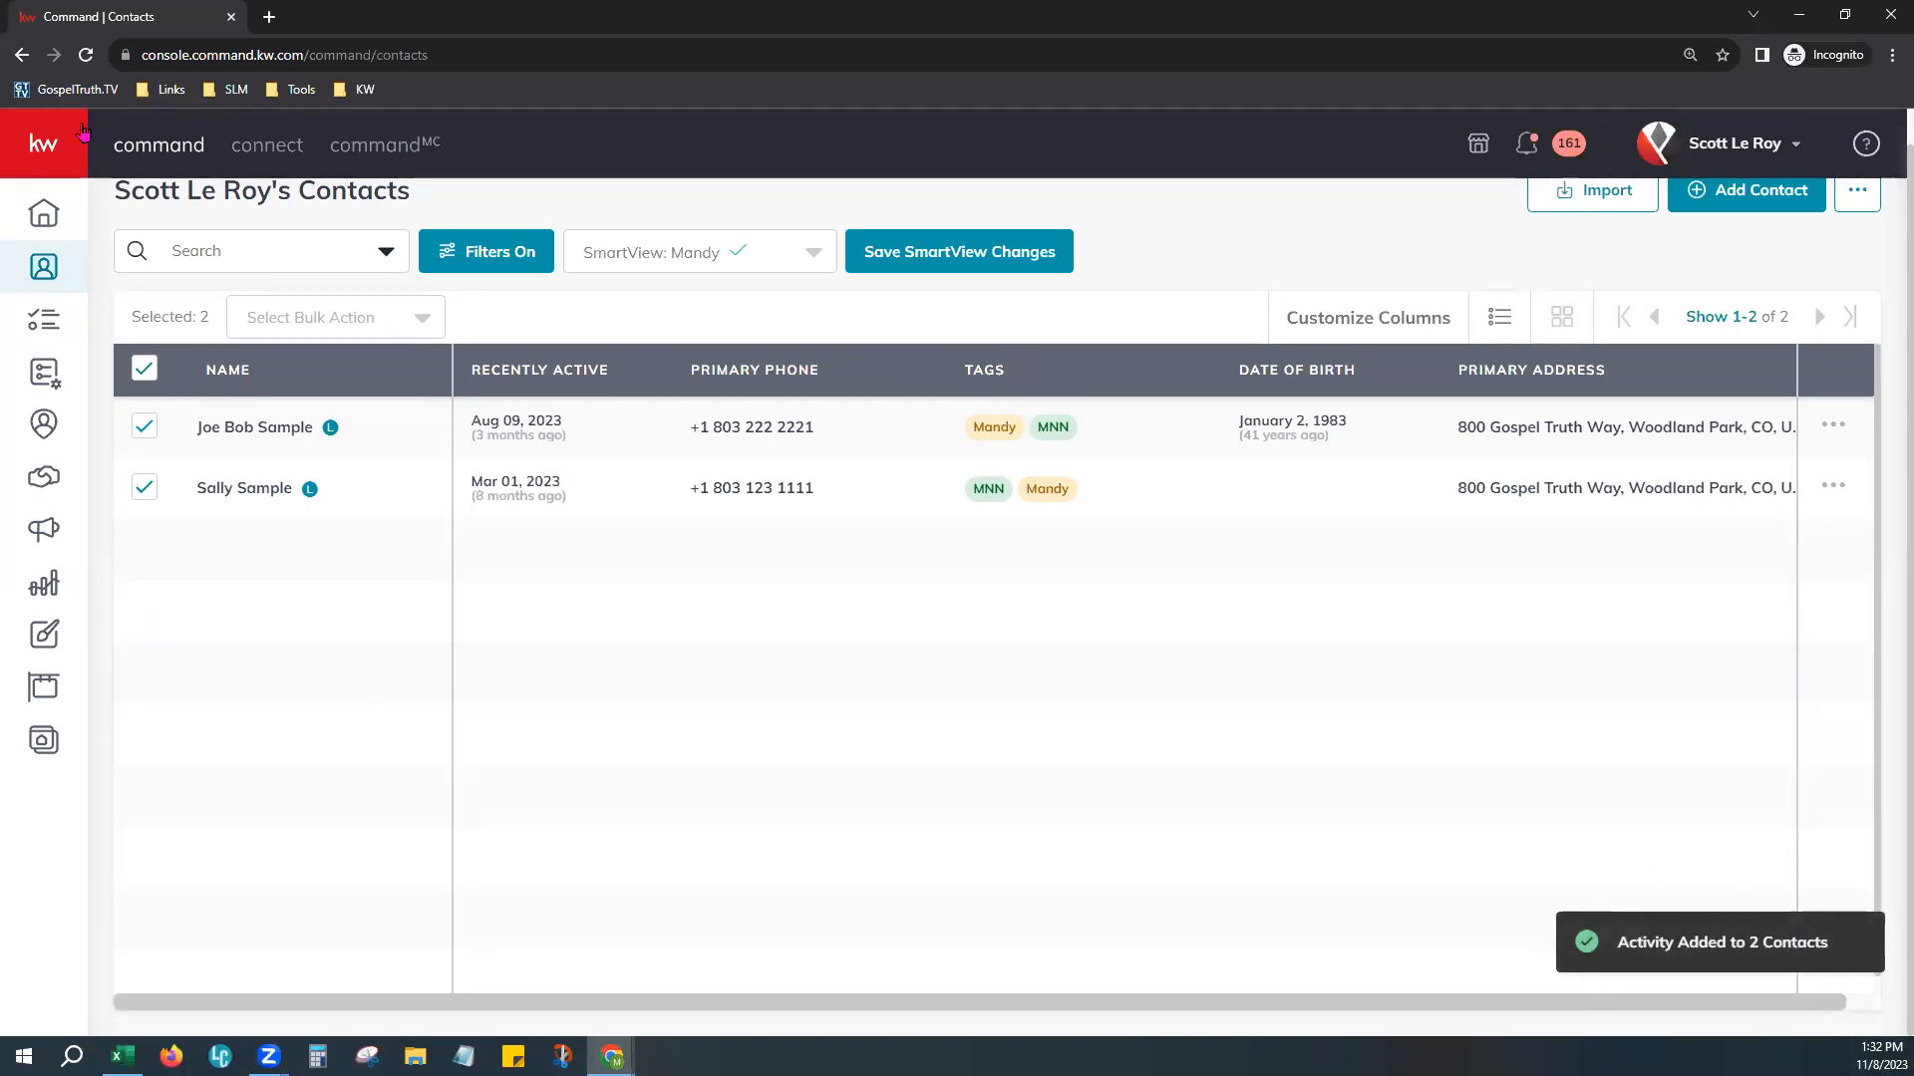
left_click(79, 59)
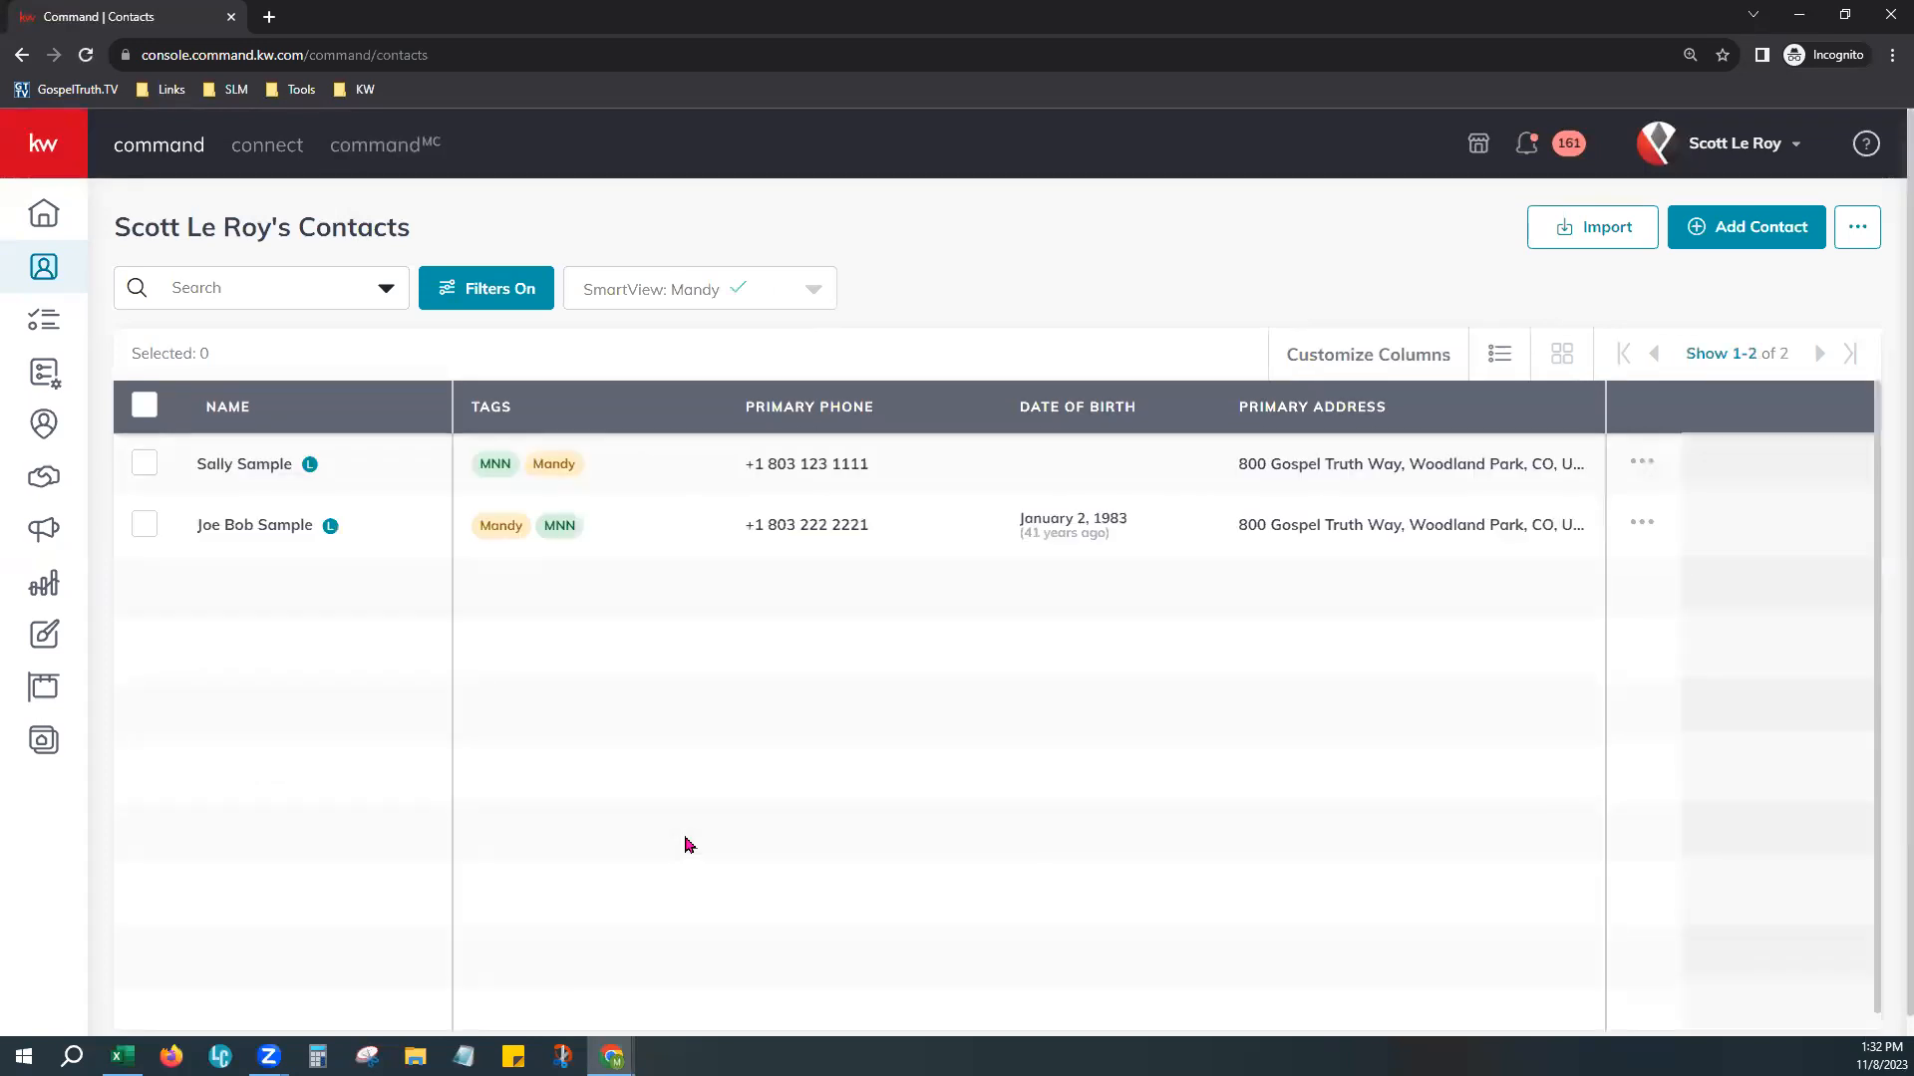
Step: Check the second contact's timeline for the Open House Event meeting, and return to the contacts list
left_click(244, 526)
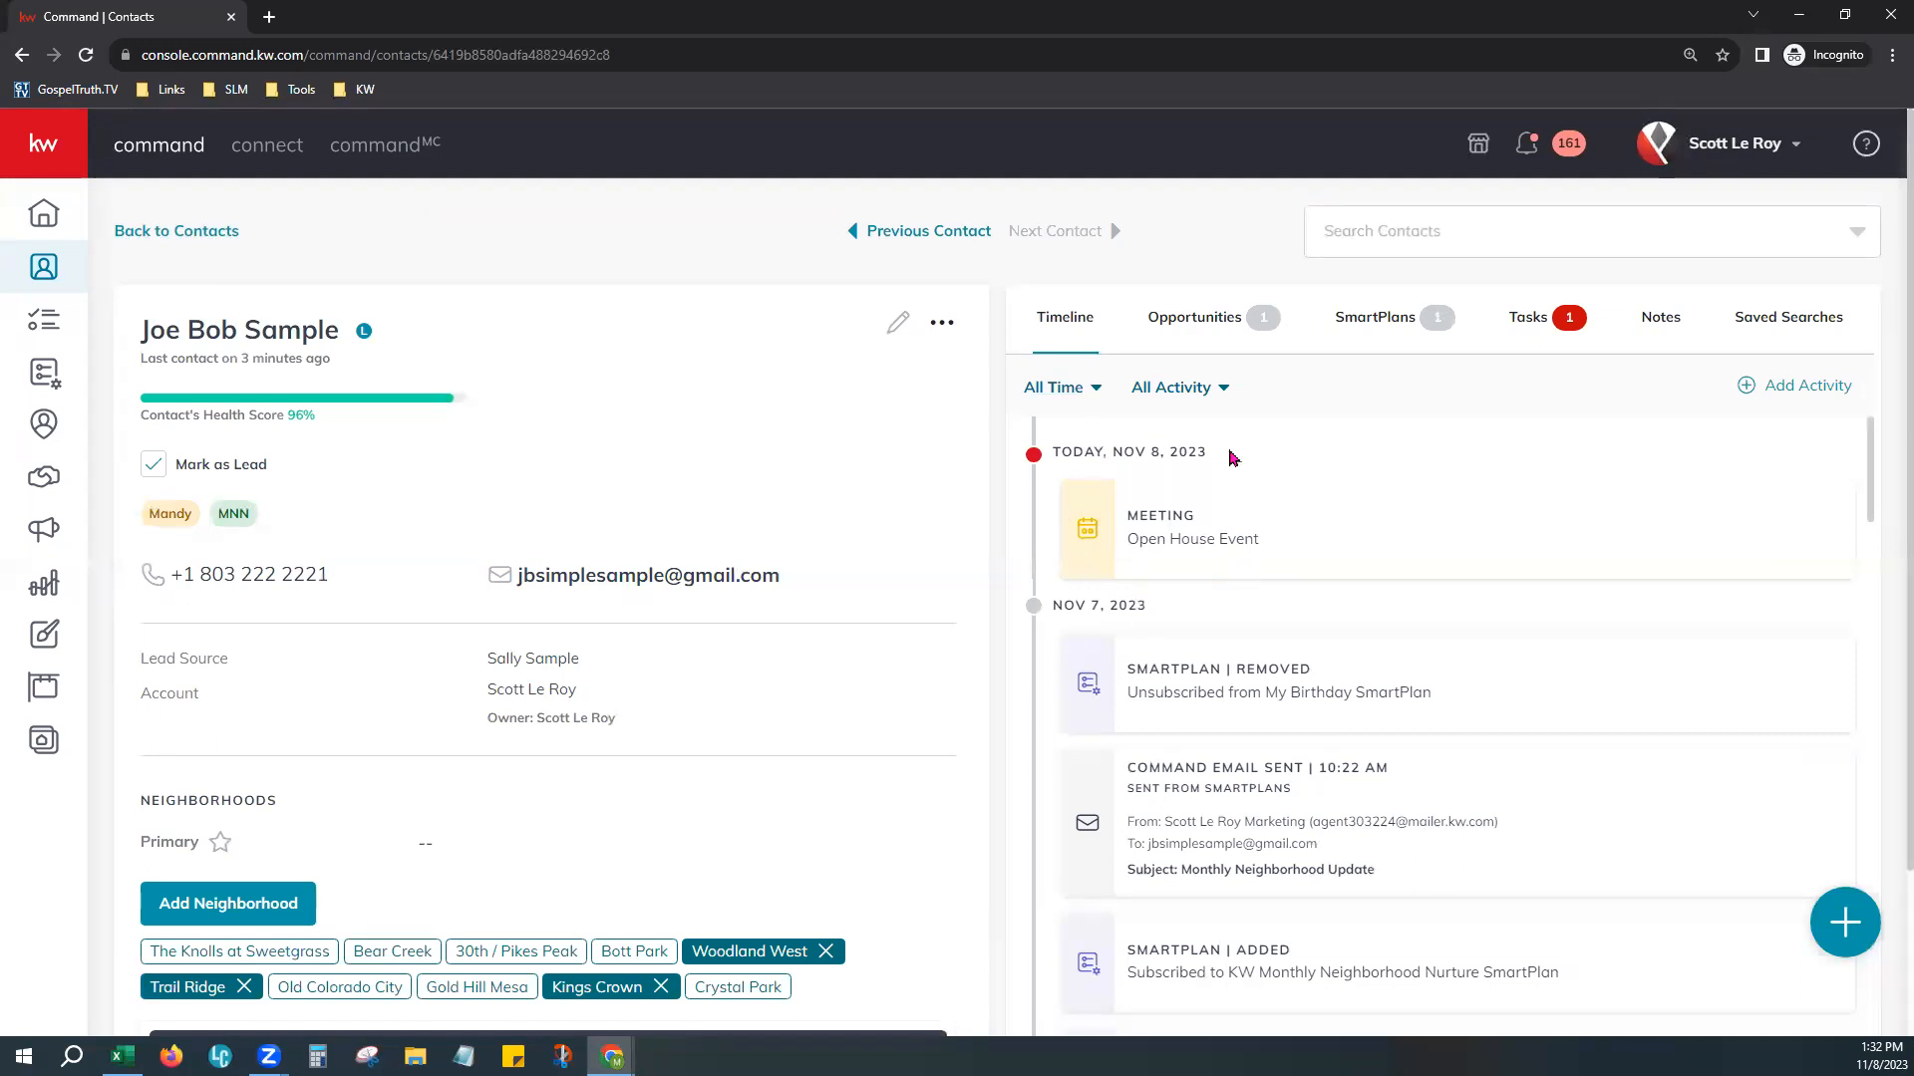
left_click_drag(1113, 451, 1218, 461)
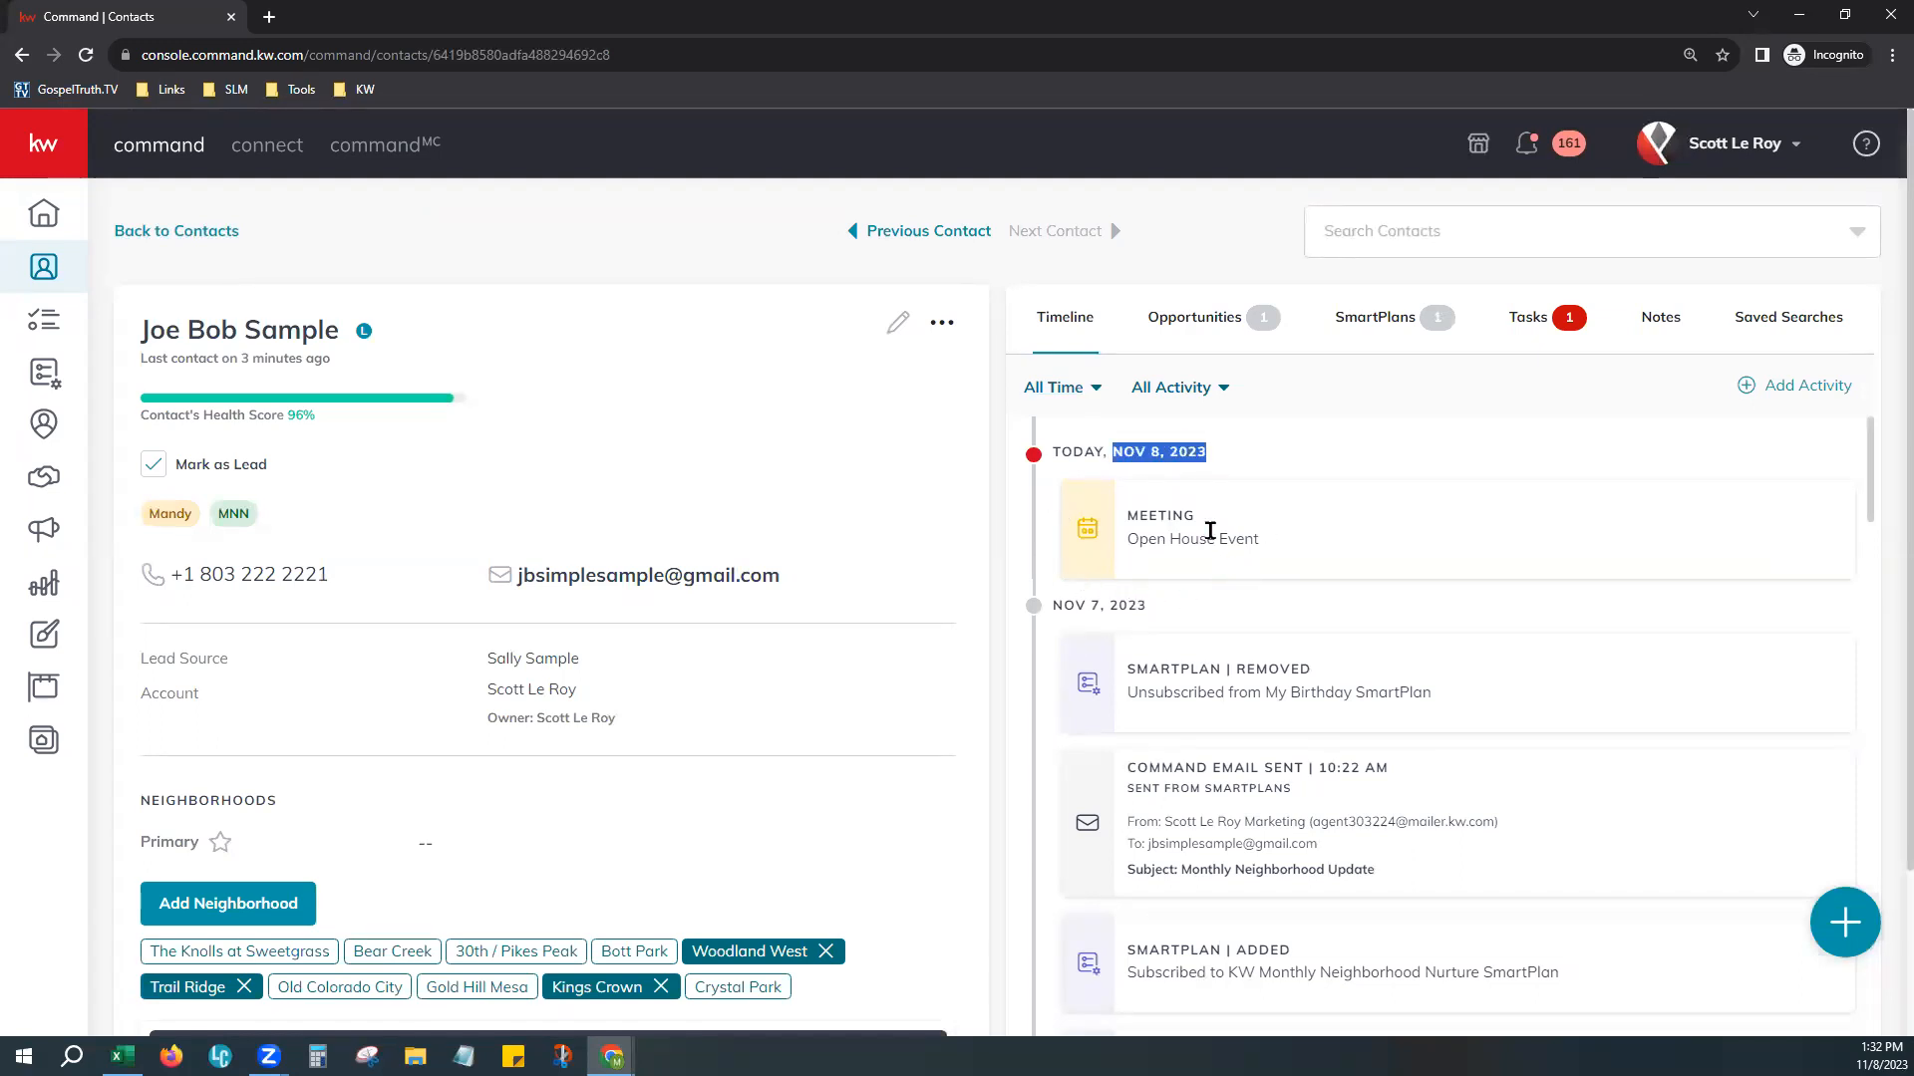
left_click(1210, 531)
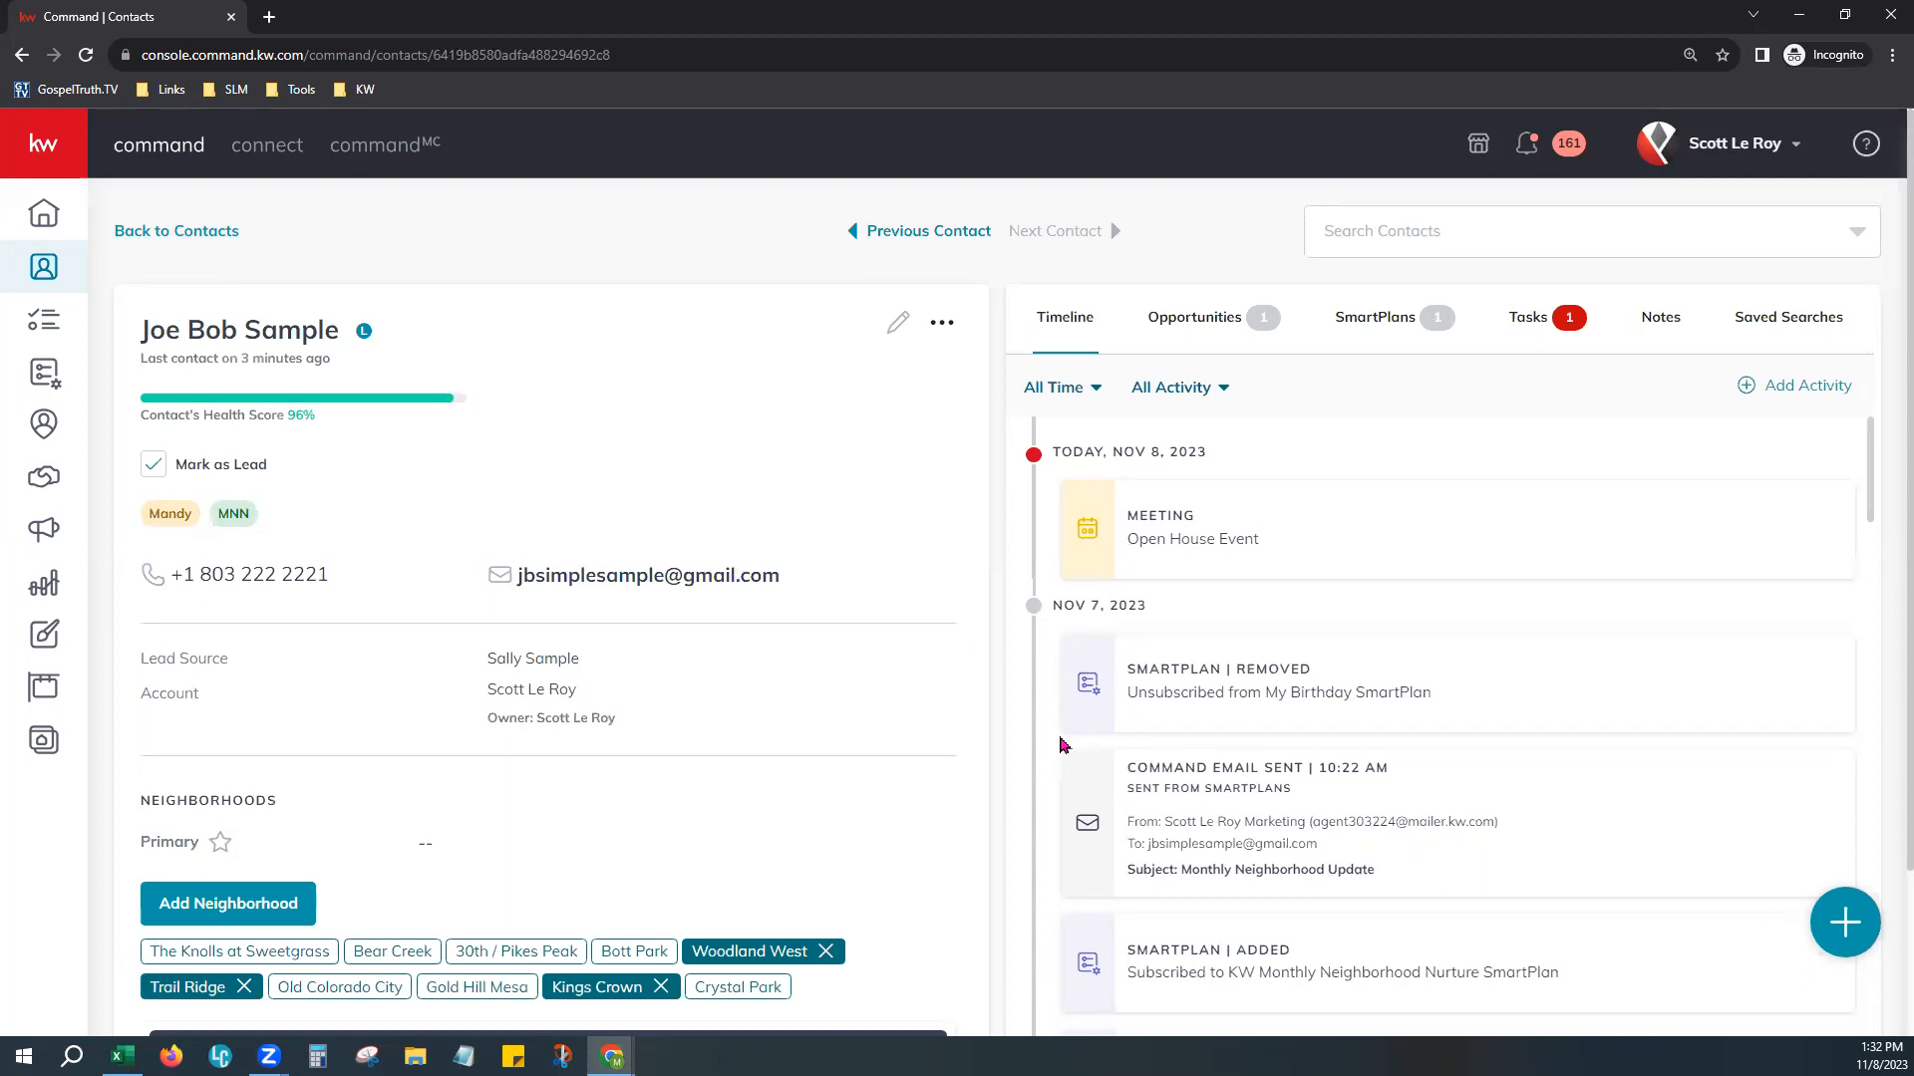
left_click(176, 232)
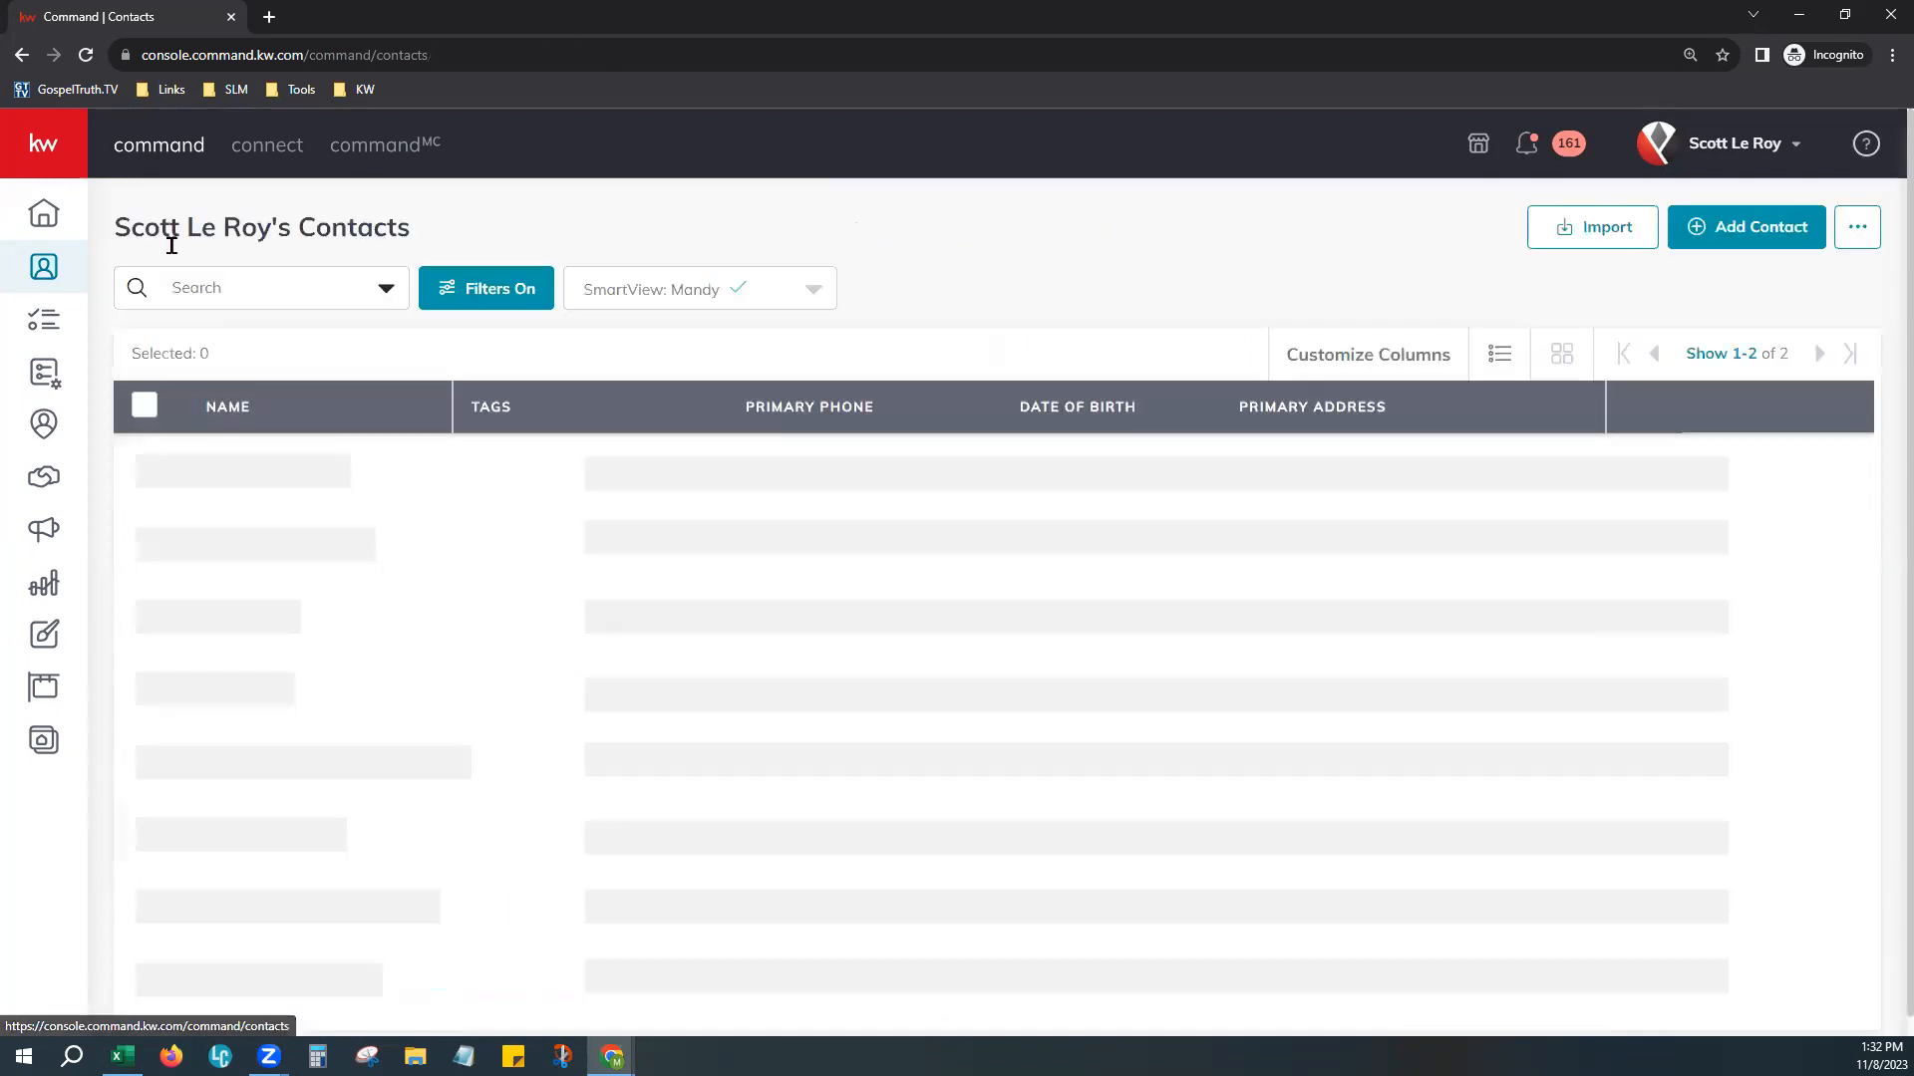
Step: Select both contacts for adding bulk tags, search the tags for "Home Anniversary", and choose that tag
left_click(146, 406)
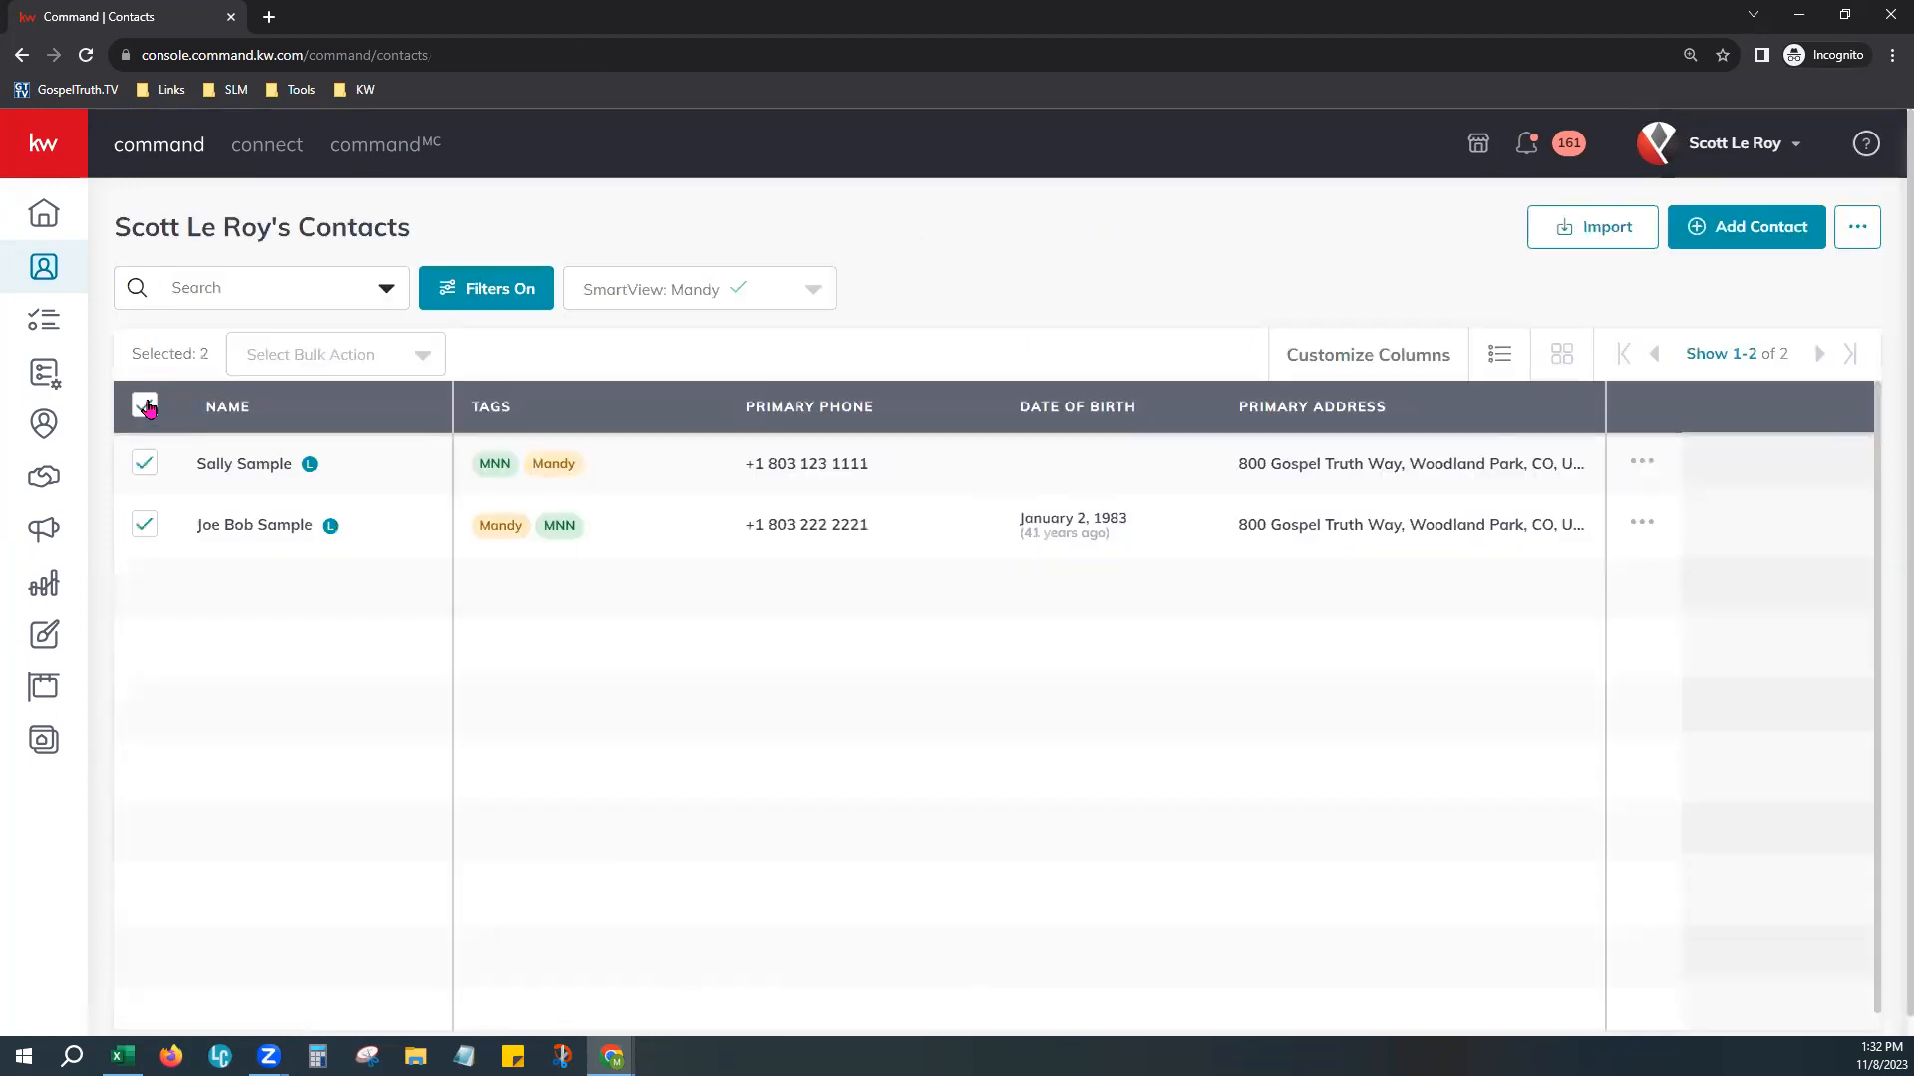
left_click(351, 355)
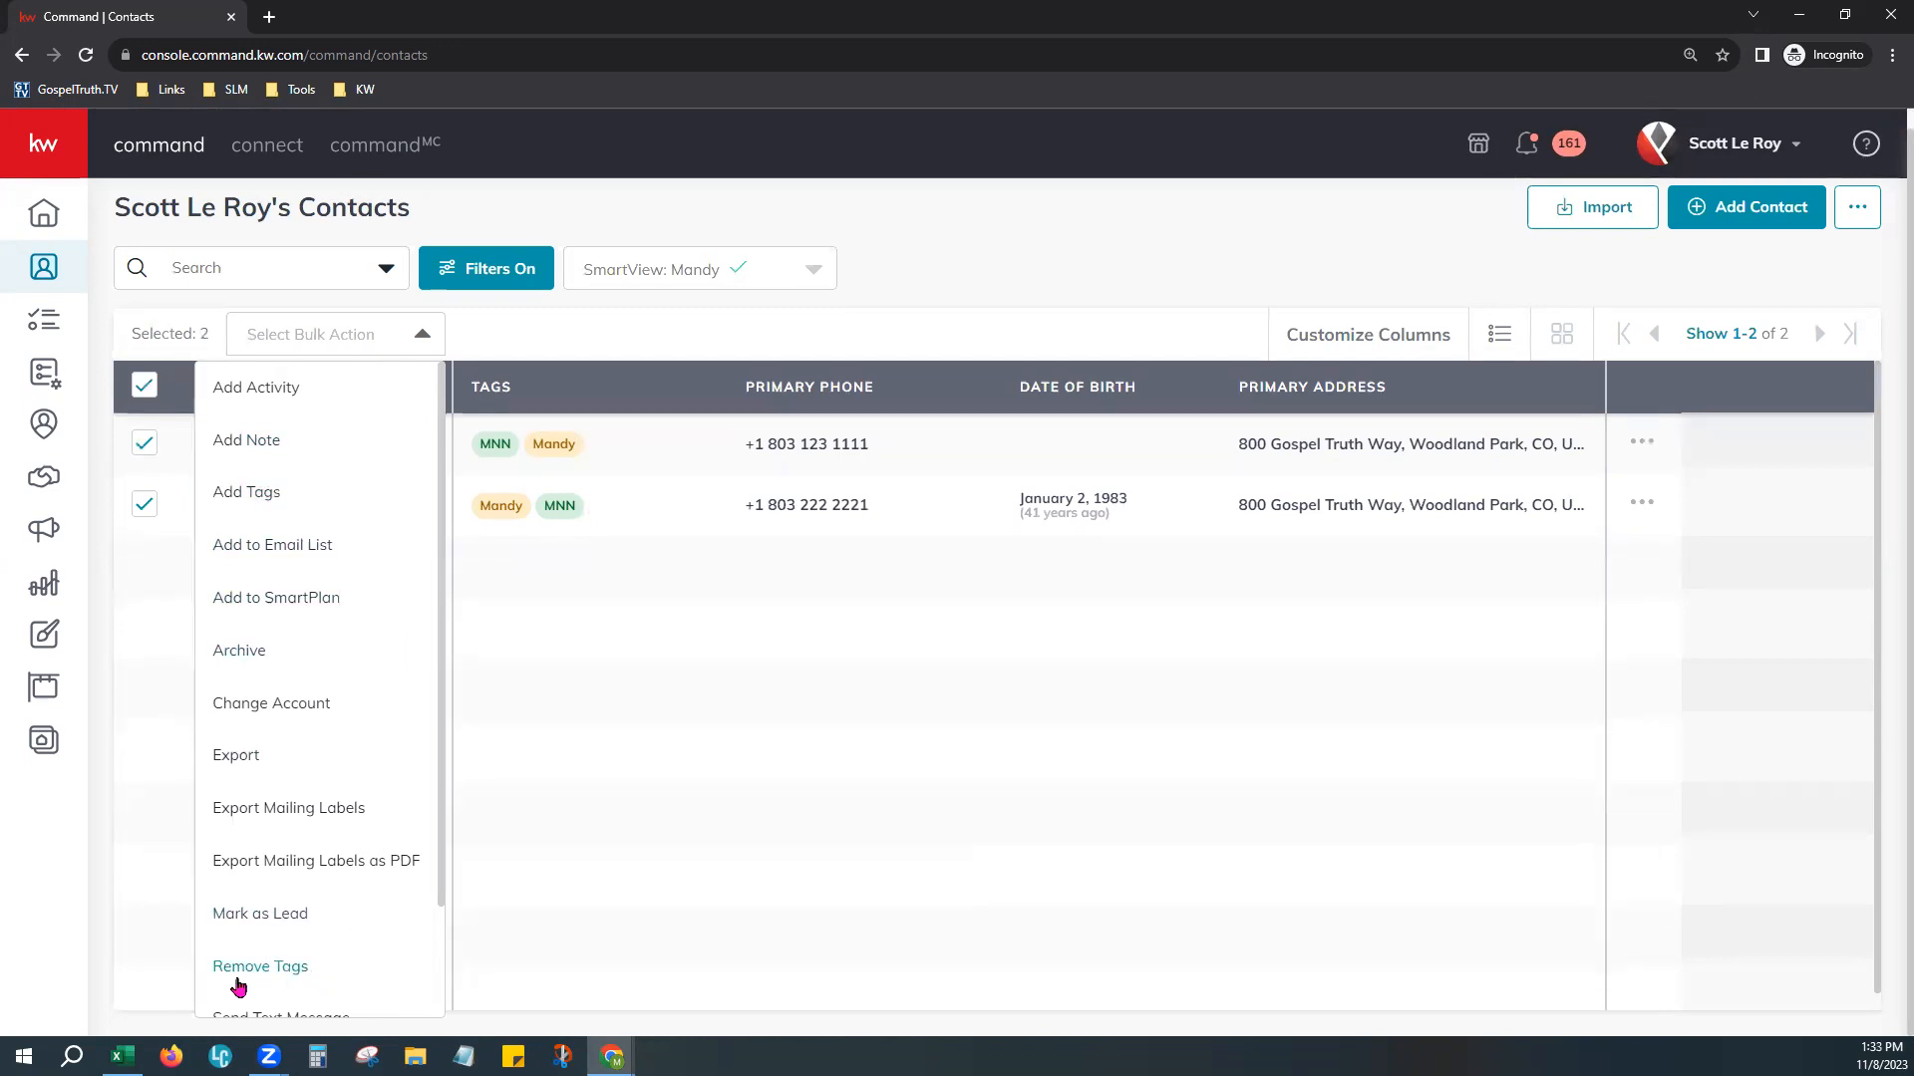
left_click(260, 507)
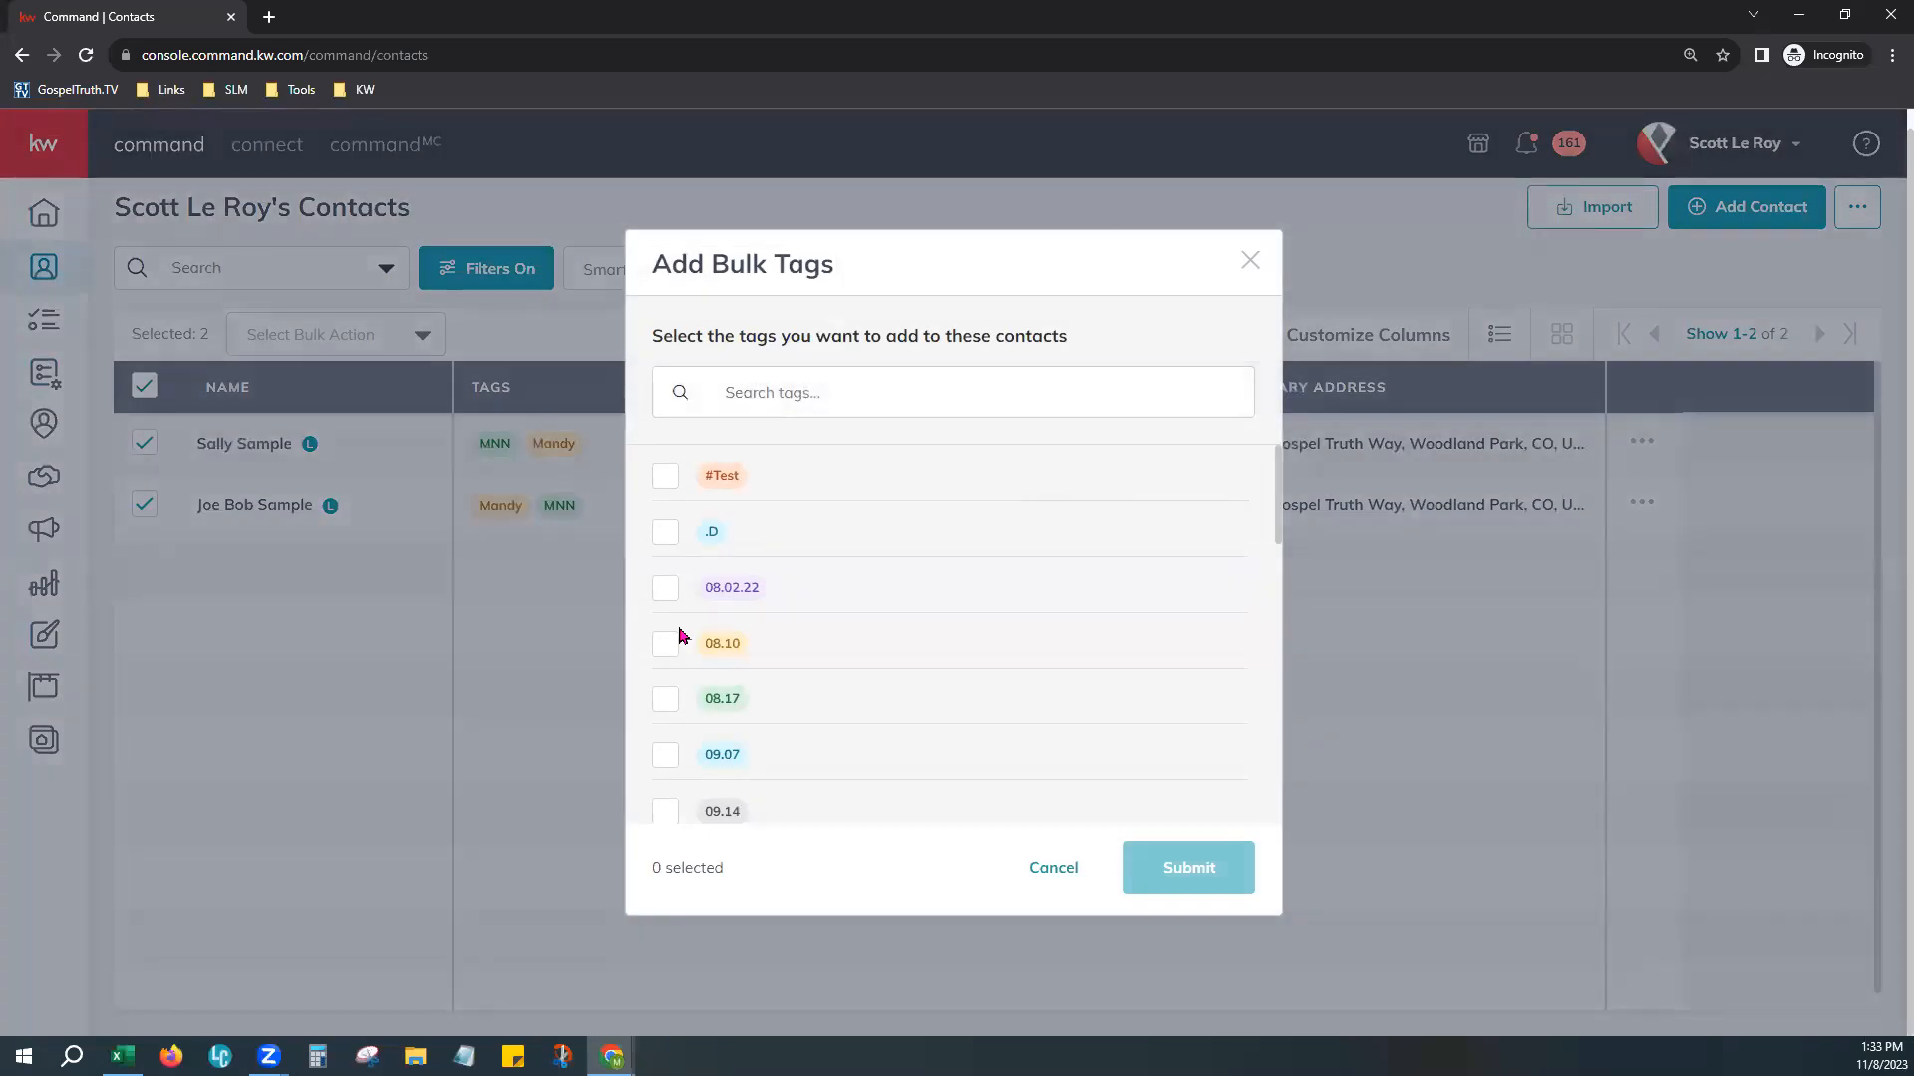
left_click(1026, 379)
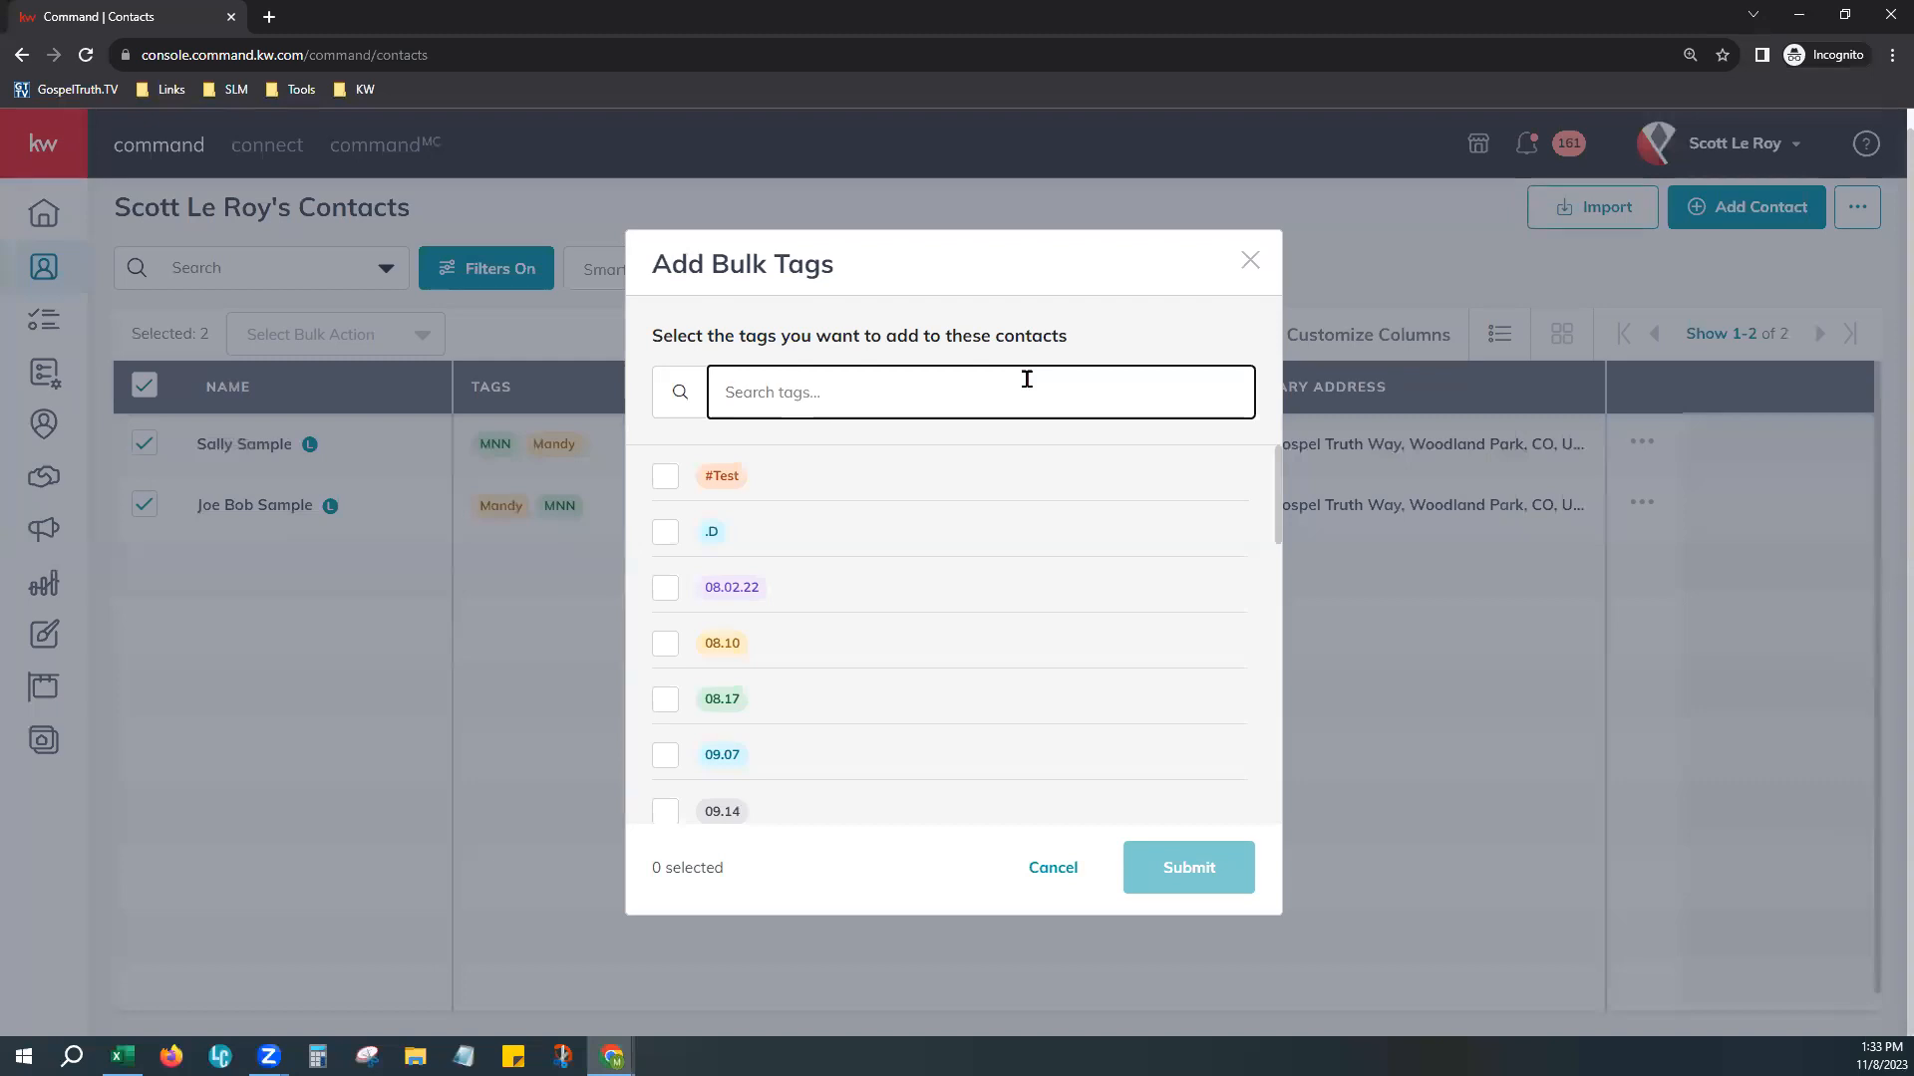
scroll(952, 668, "down", 10)
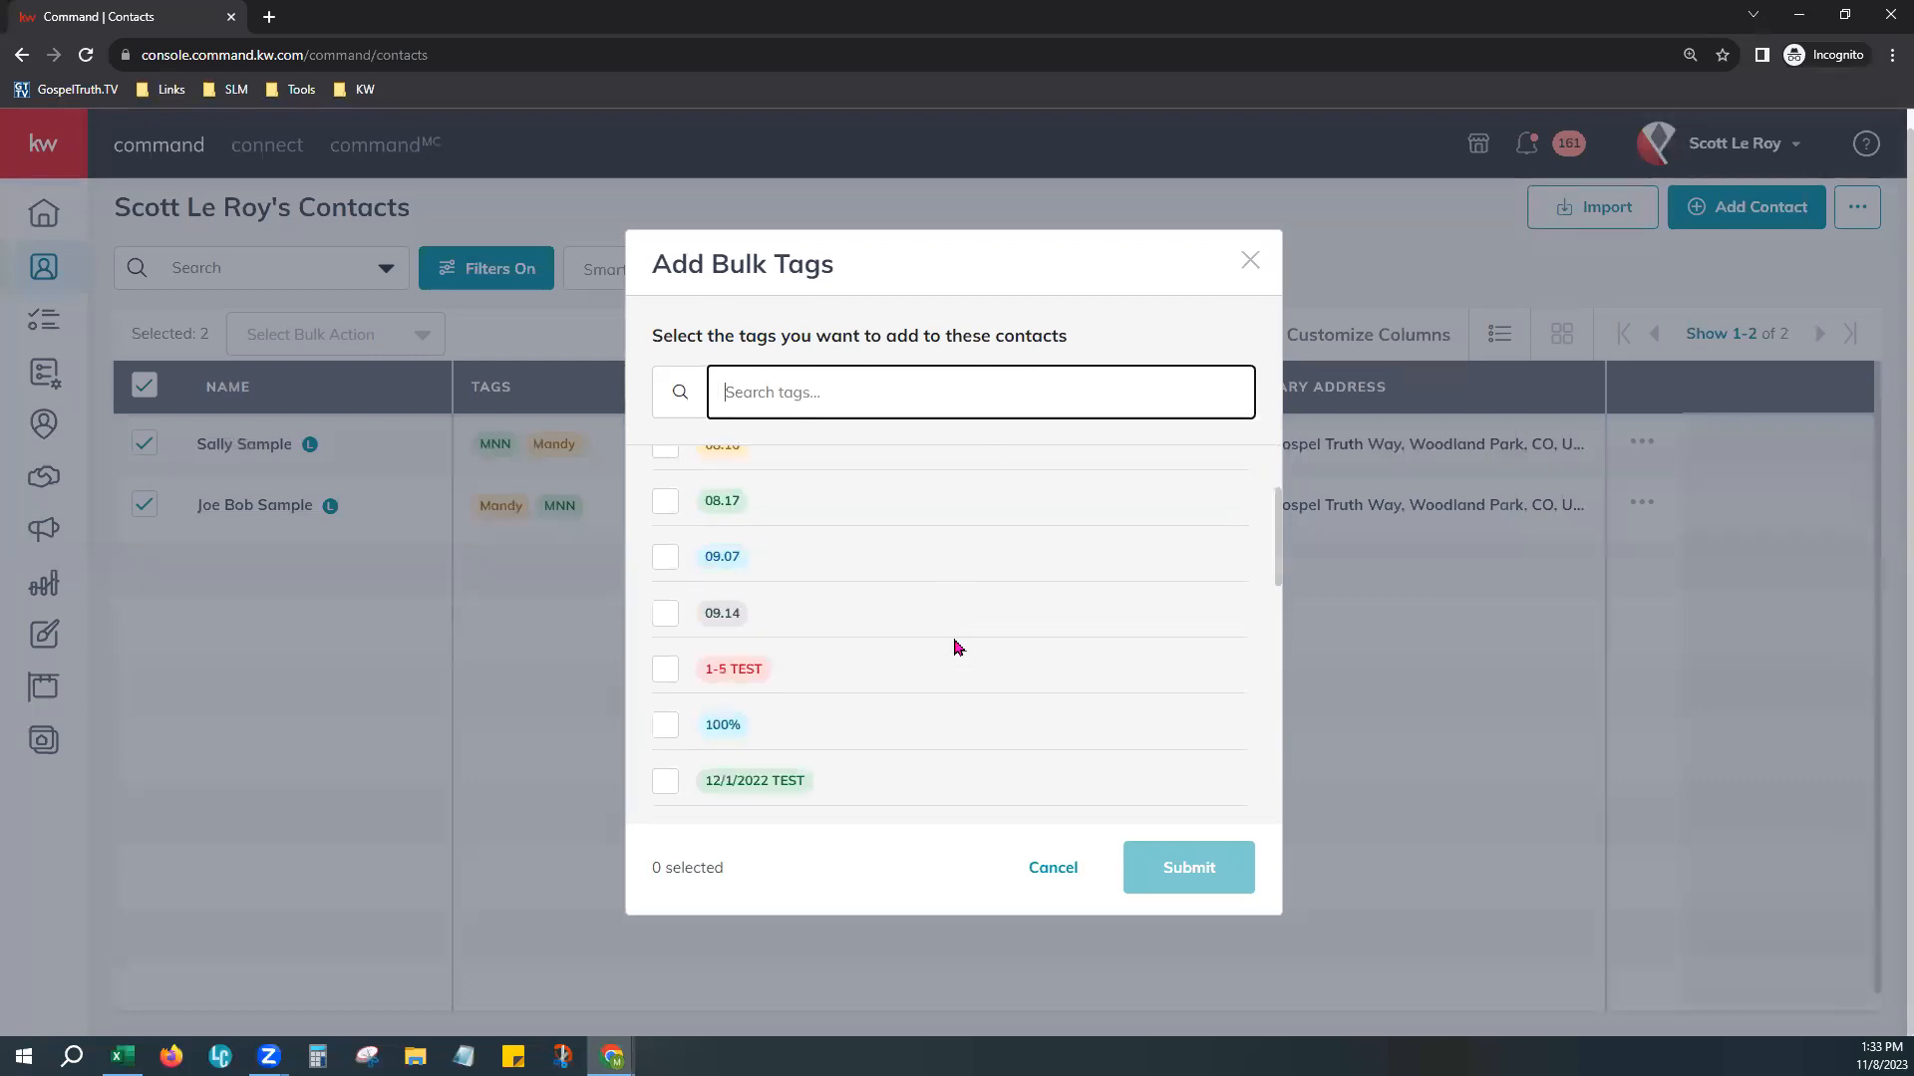
scroll(927, 740, "down", 10)
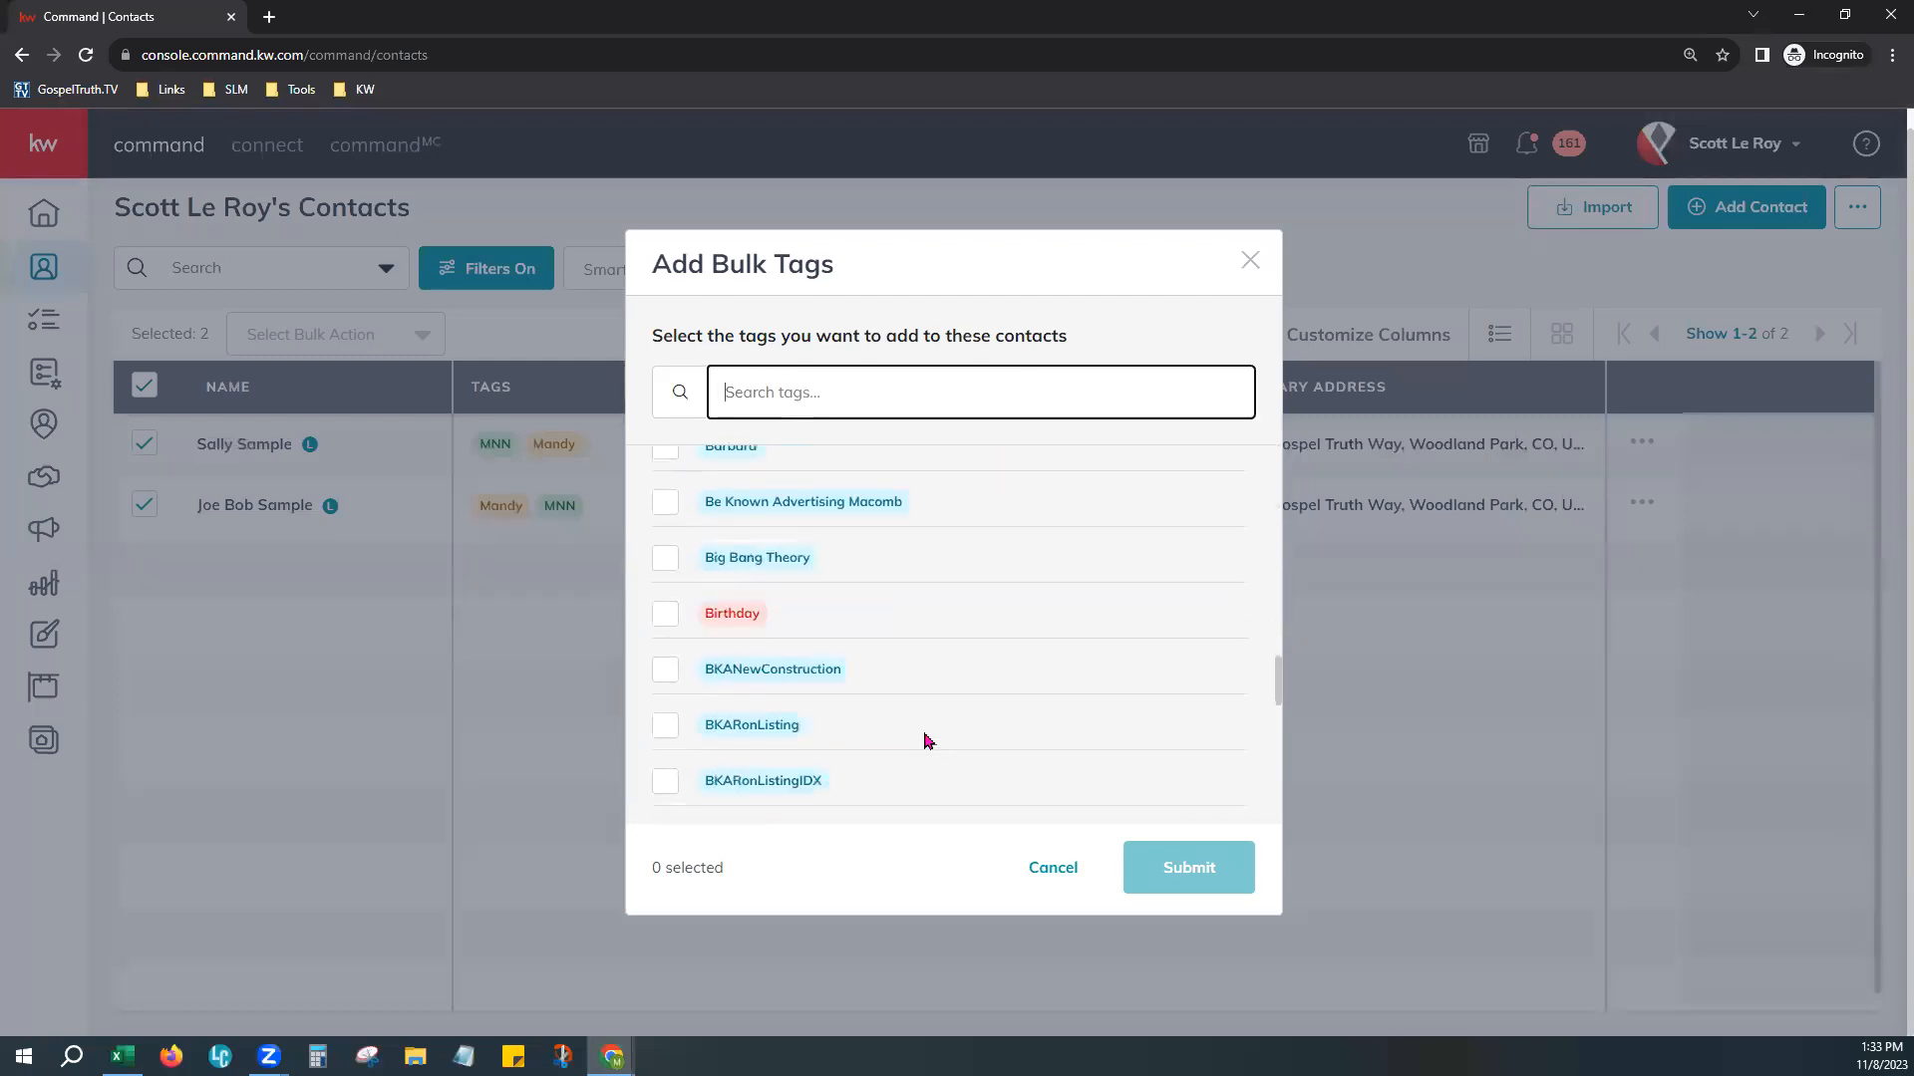
scroll(927, 741, "down", 10)
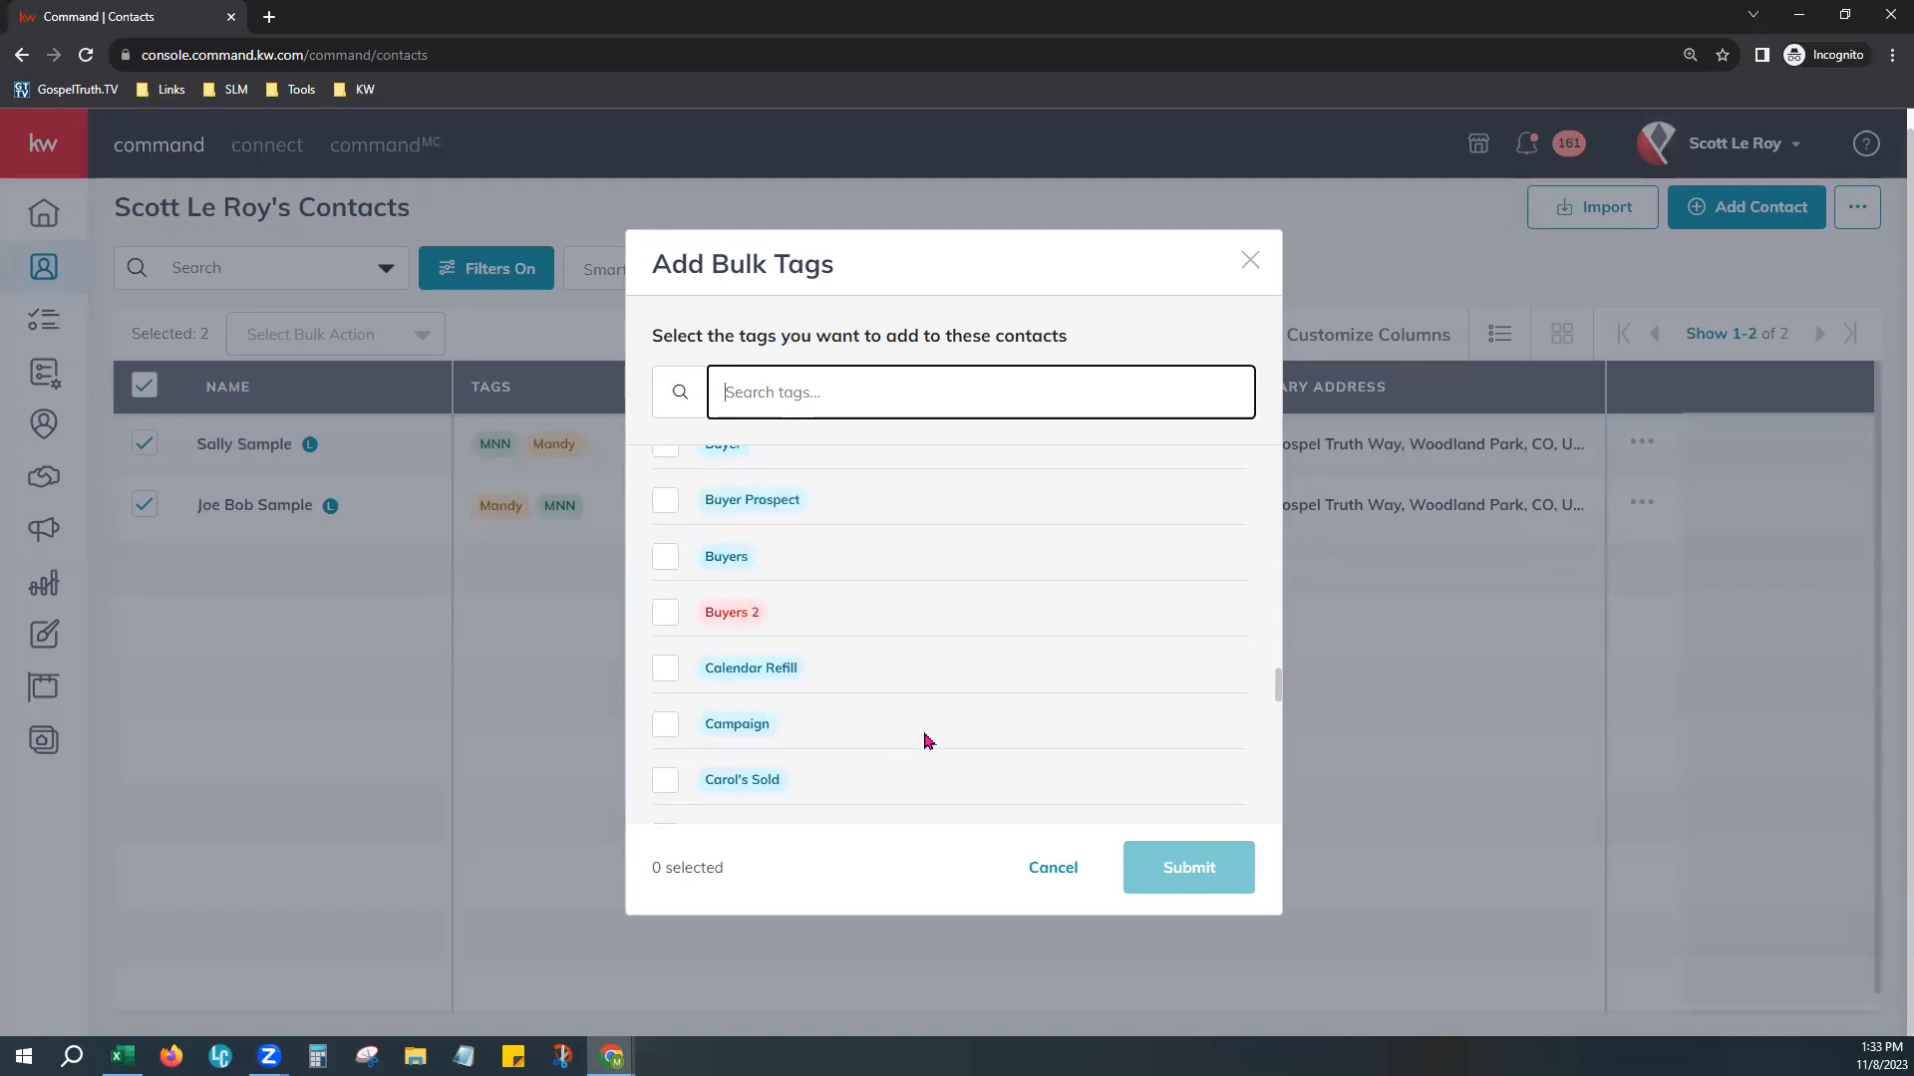
scroll(927, 741, "down", 5)
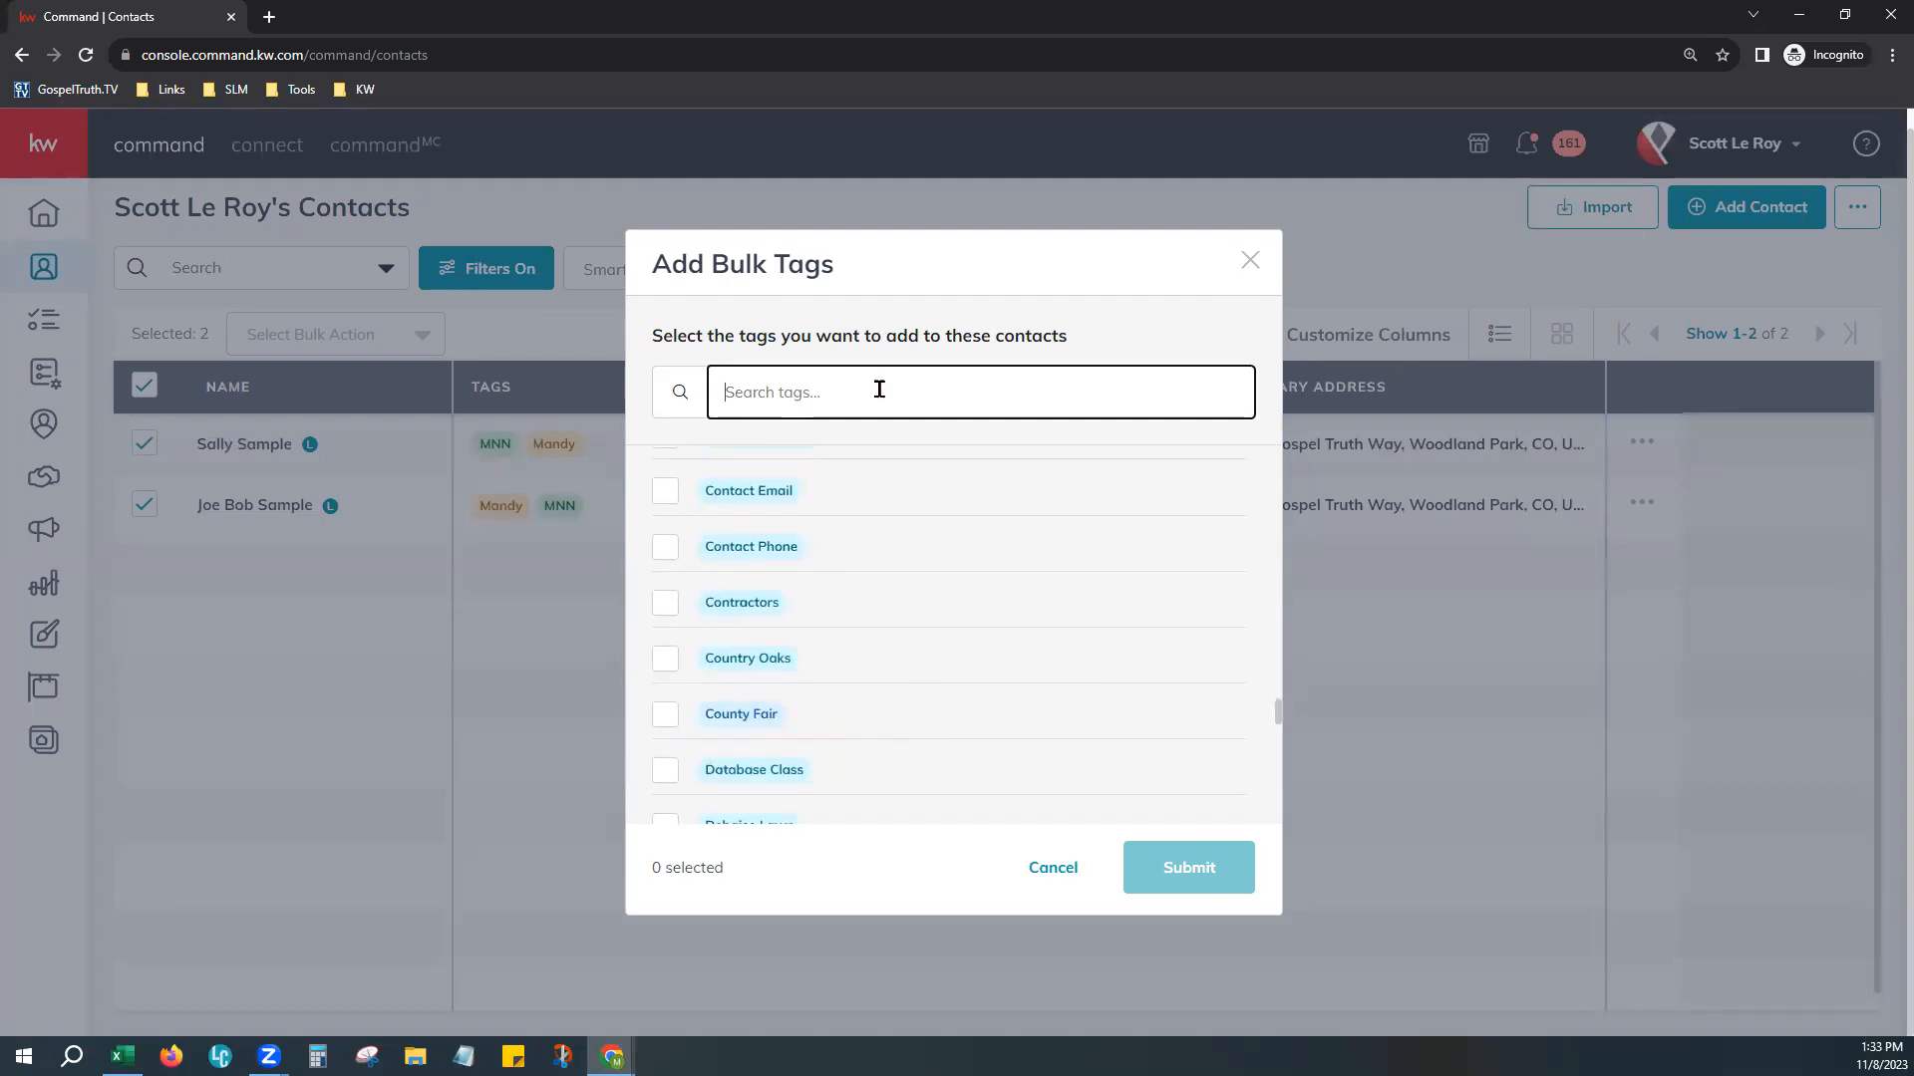
type("Home A")
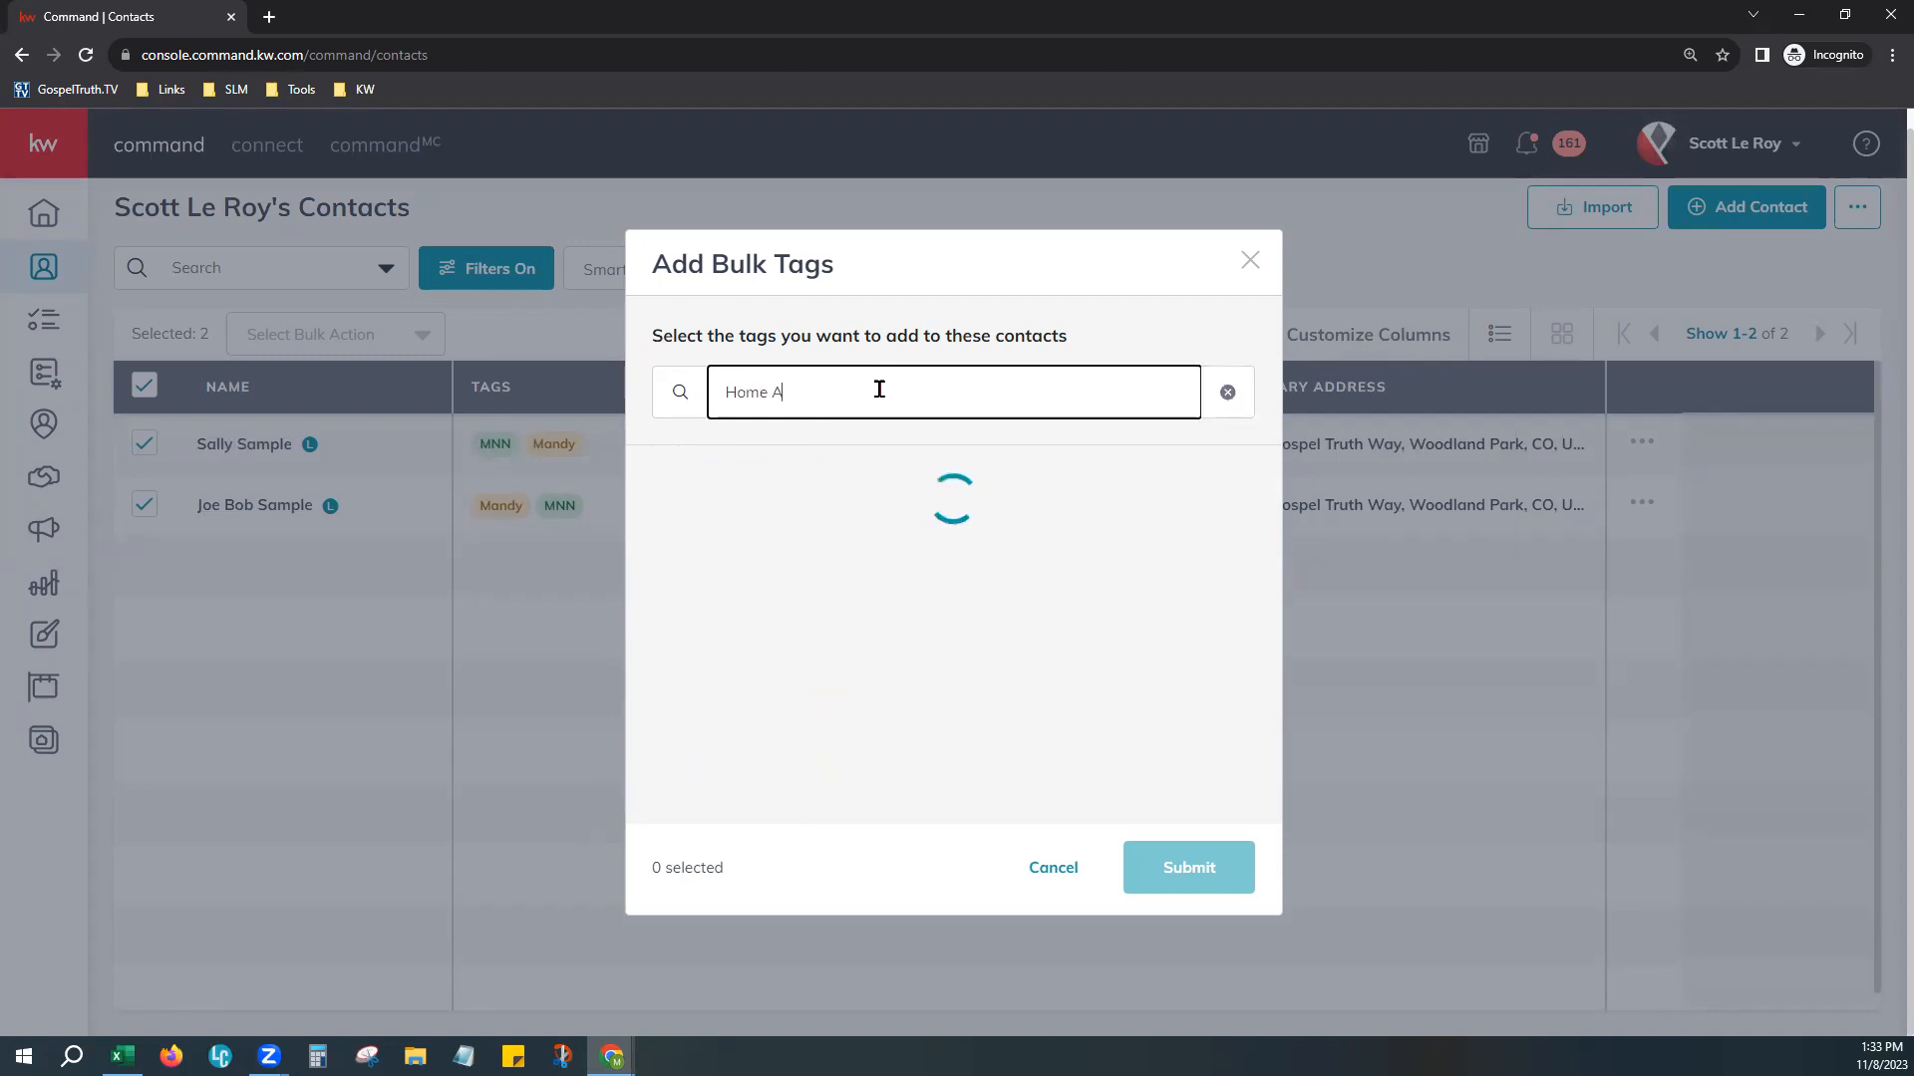
type("nniversary")
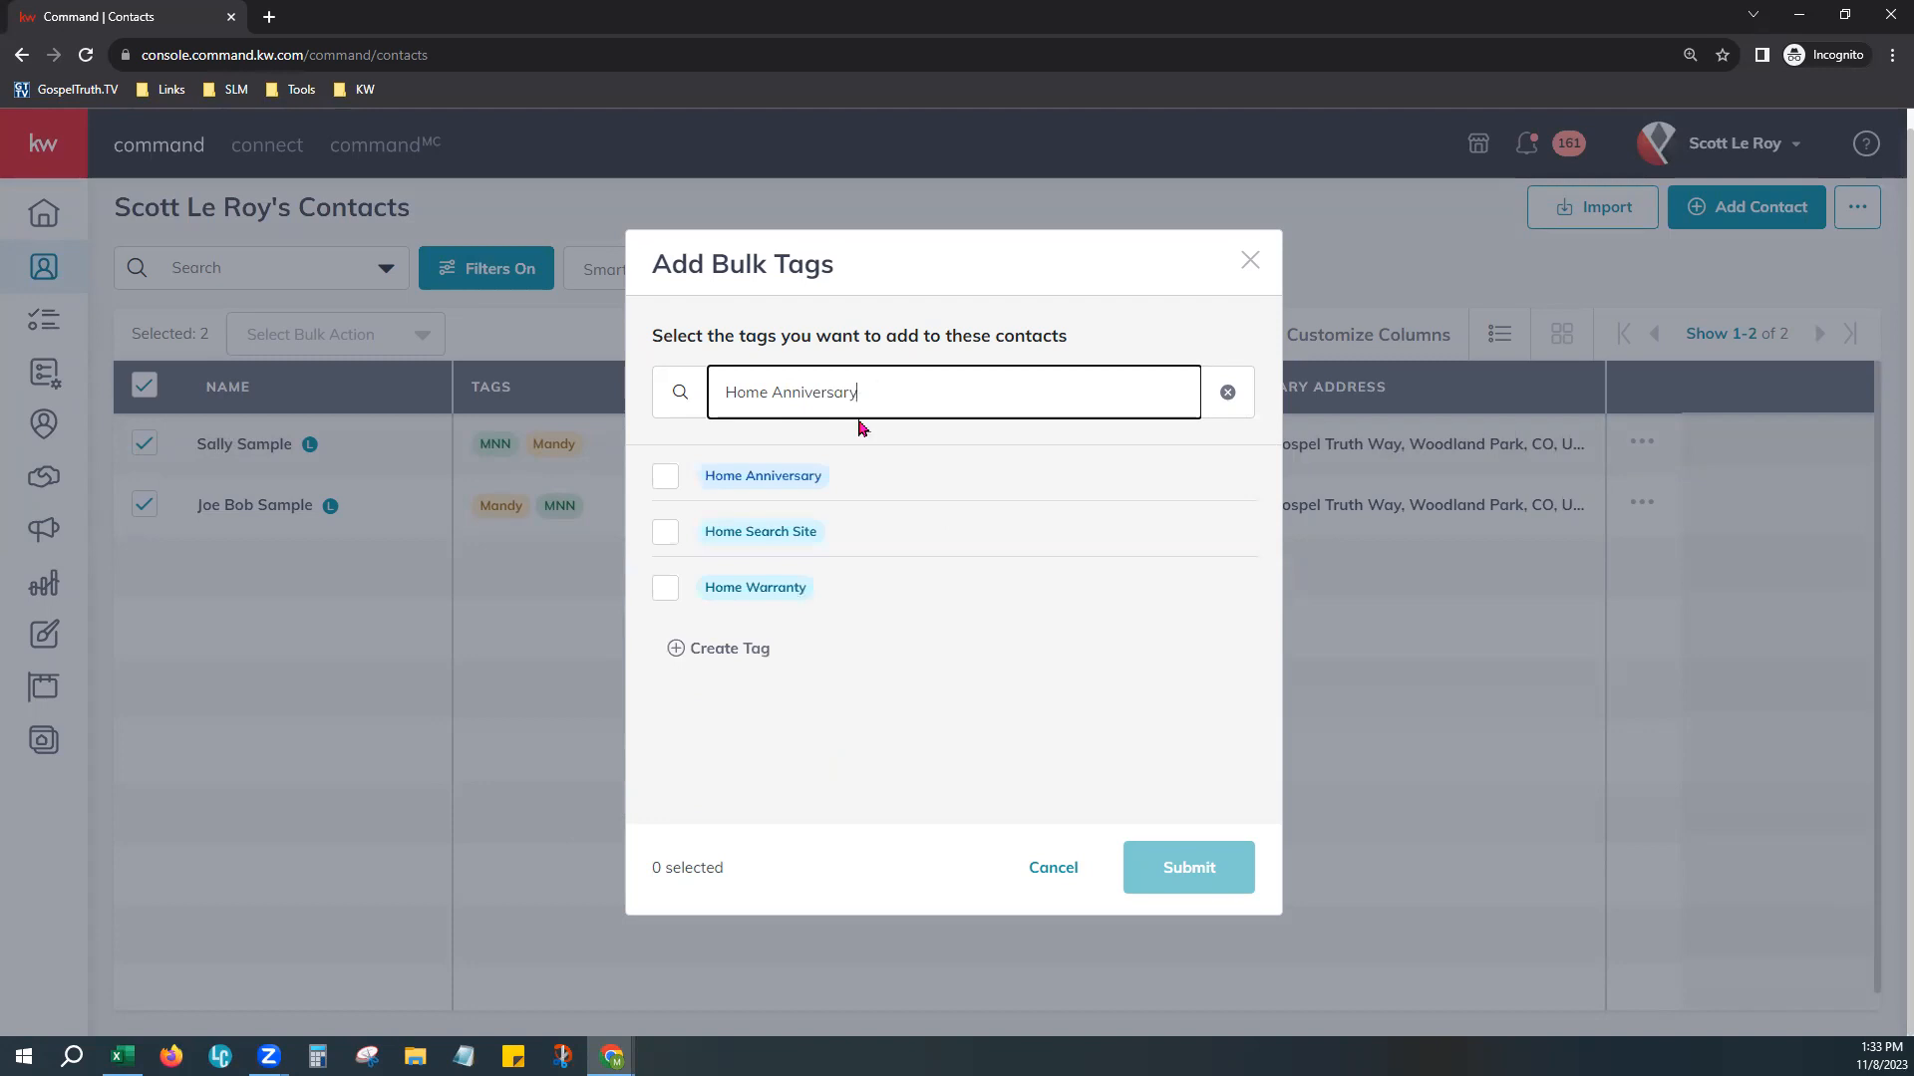
left_click(676, 483)
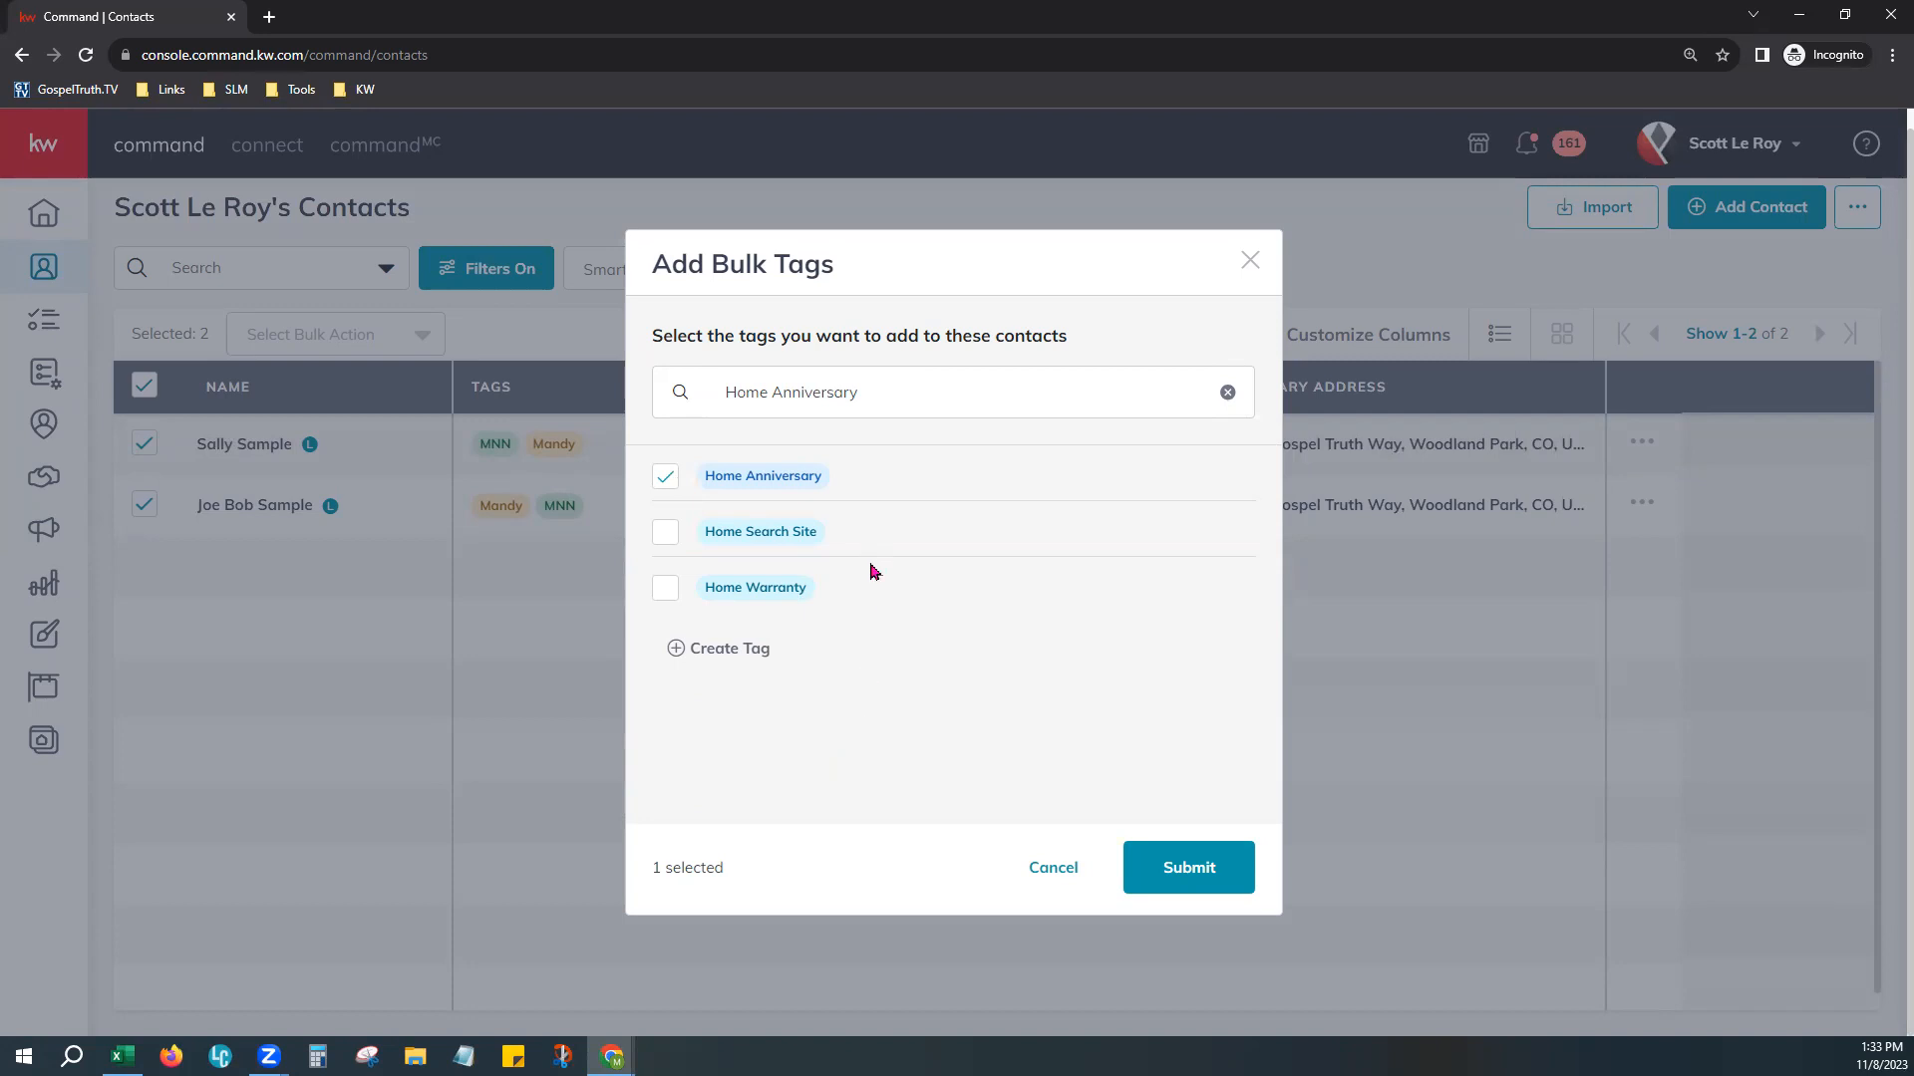
Step: Create a custom tag named "Home Test" with the purple appearance for the bulk tagging
left_click_drag(860, 391, 770, 392)
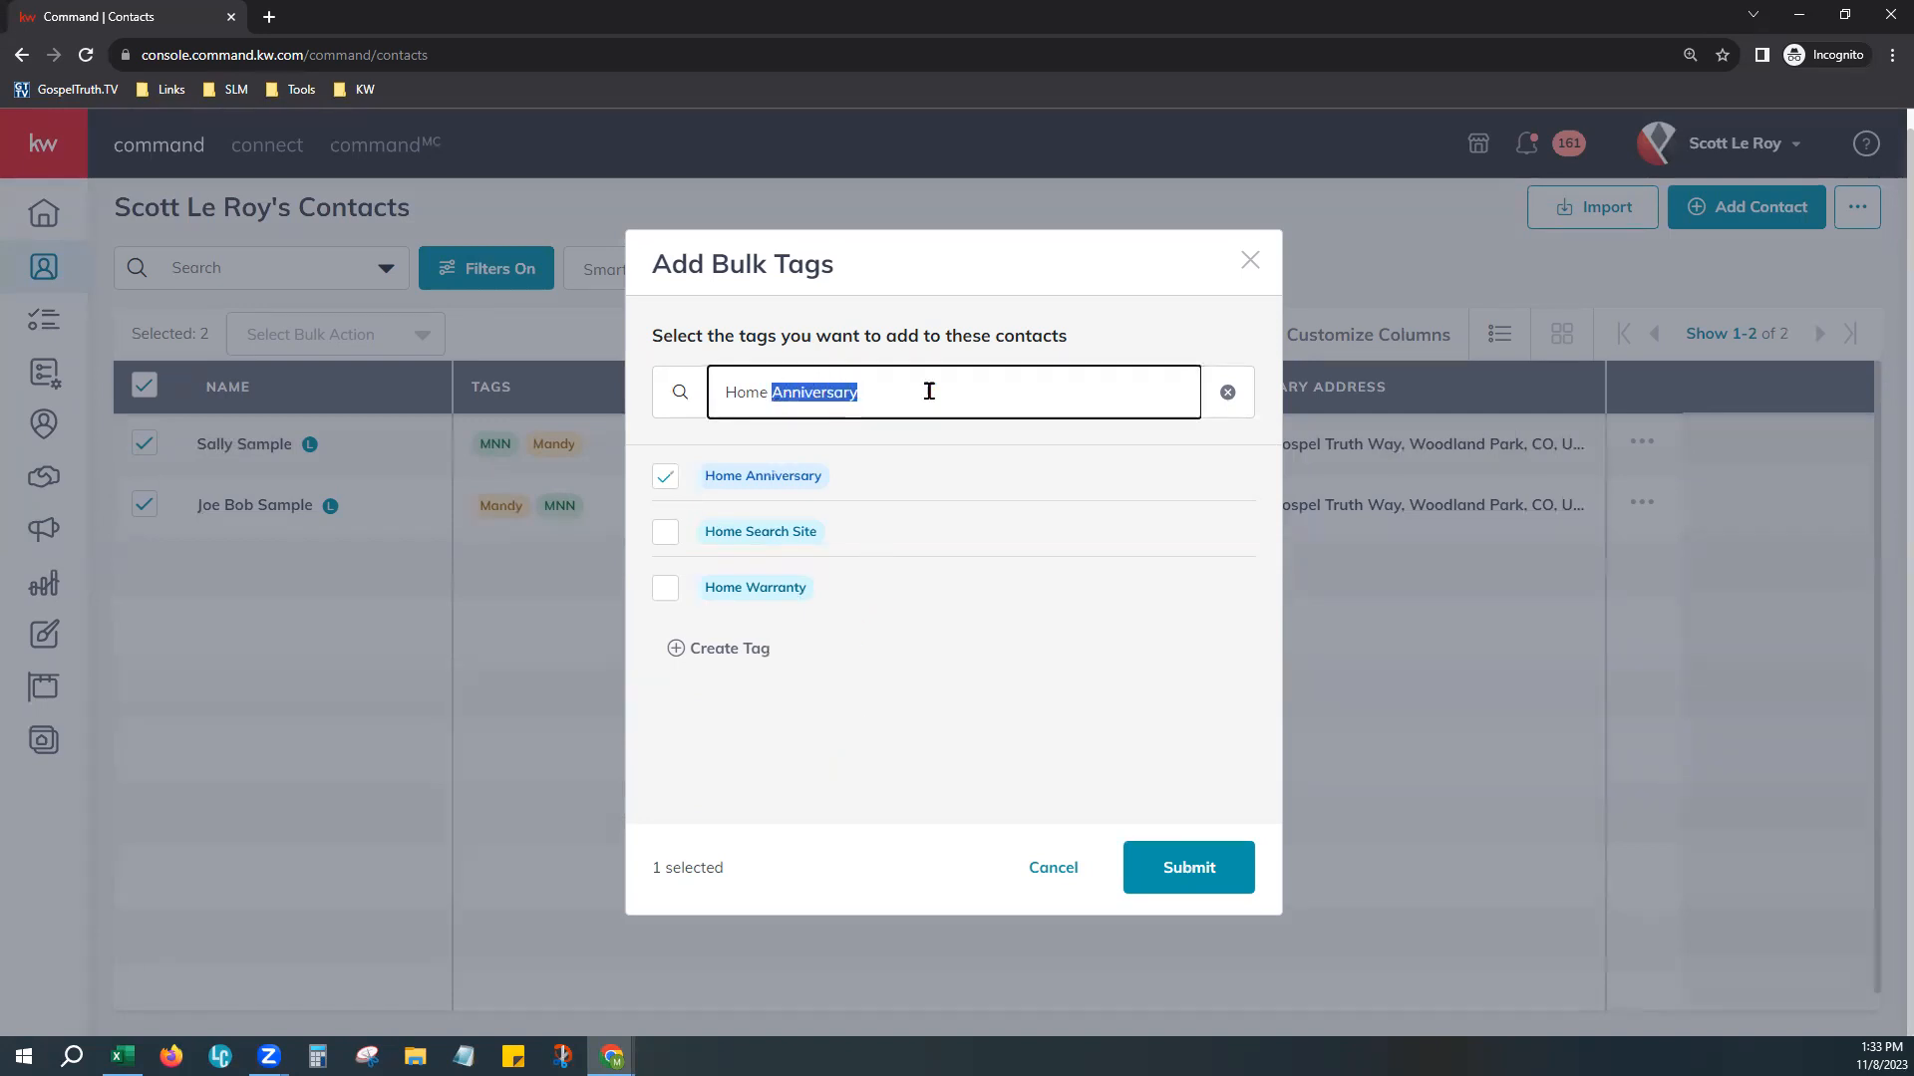
key("BackSpace")
key("BackSpace")
left_click(728, 662)
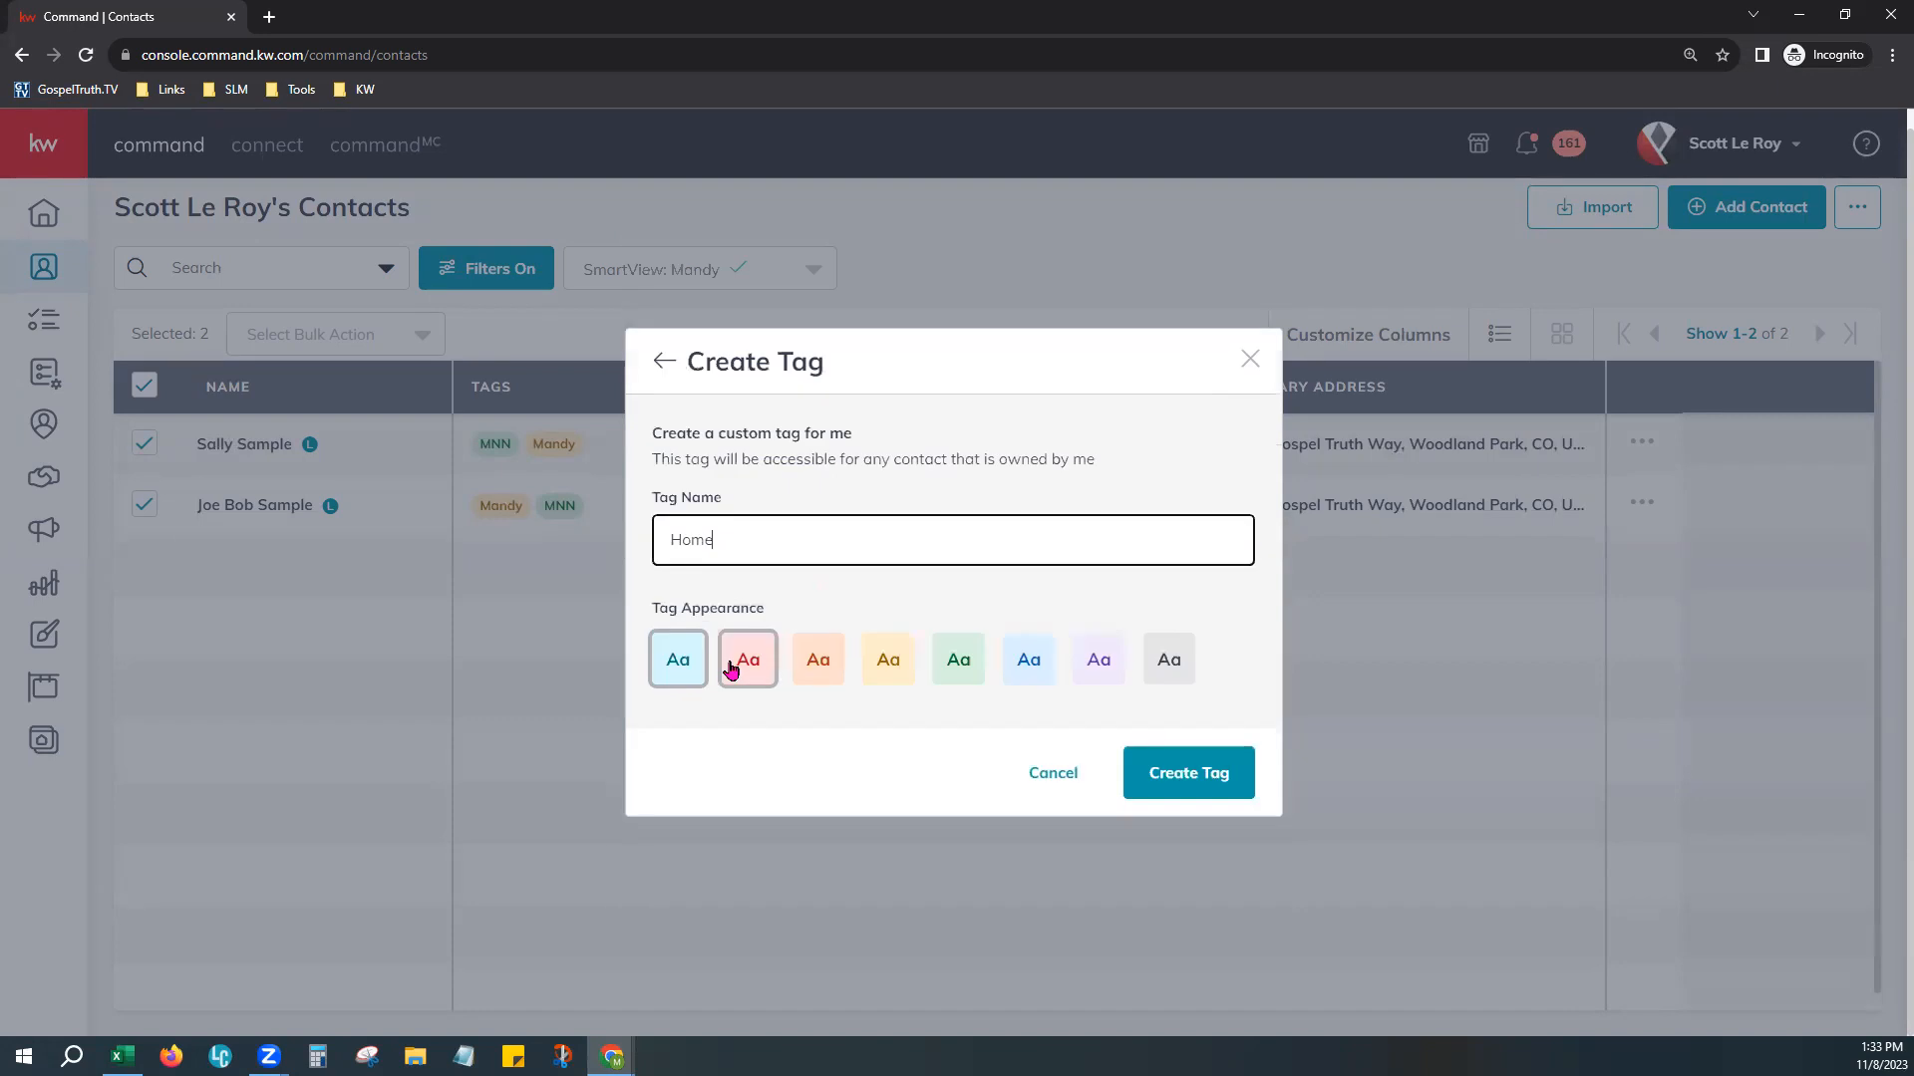
left_click(1078, 676)
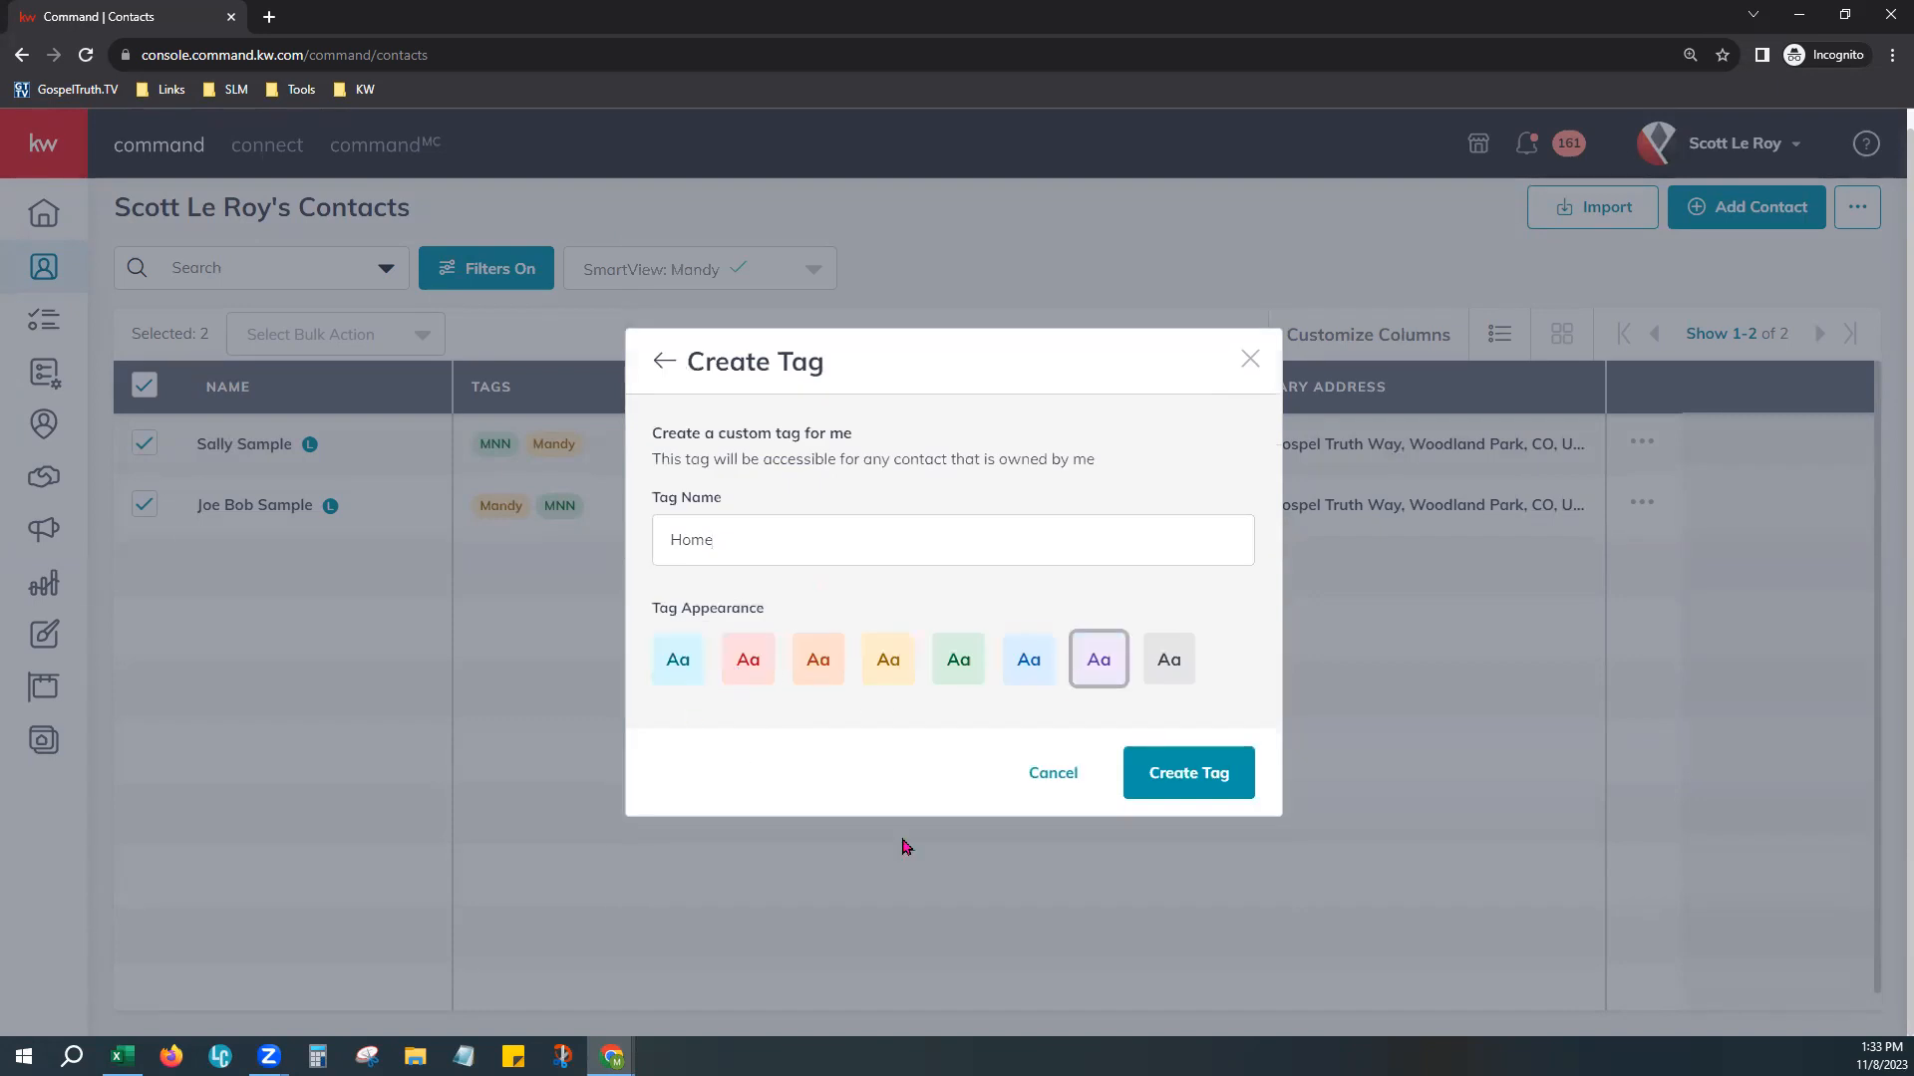
left_click(813, 560)
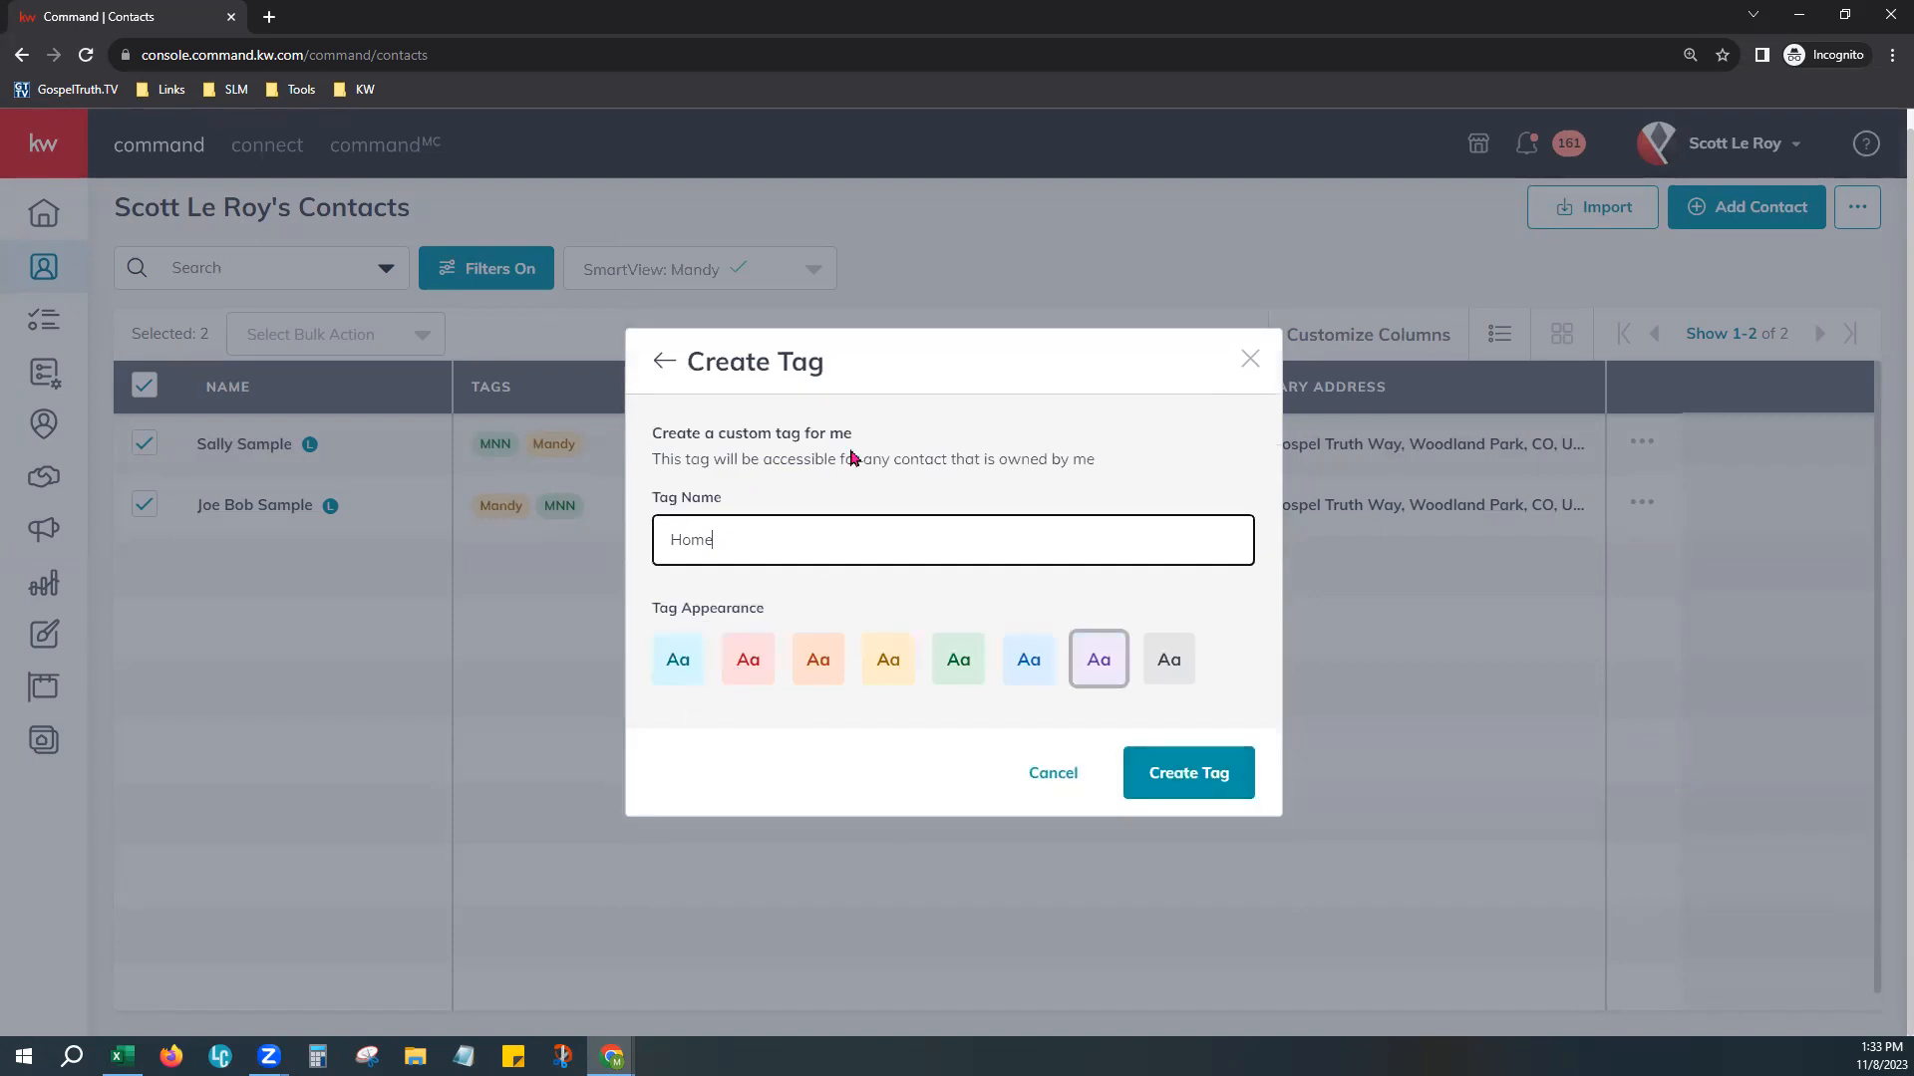
type("Test")
left_click(1203, 793)
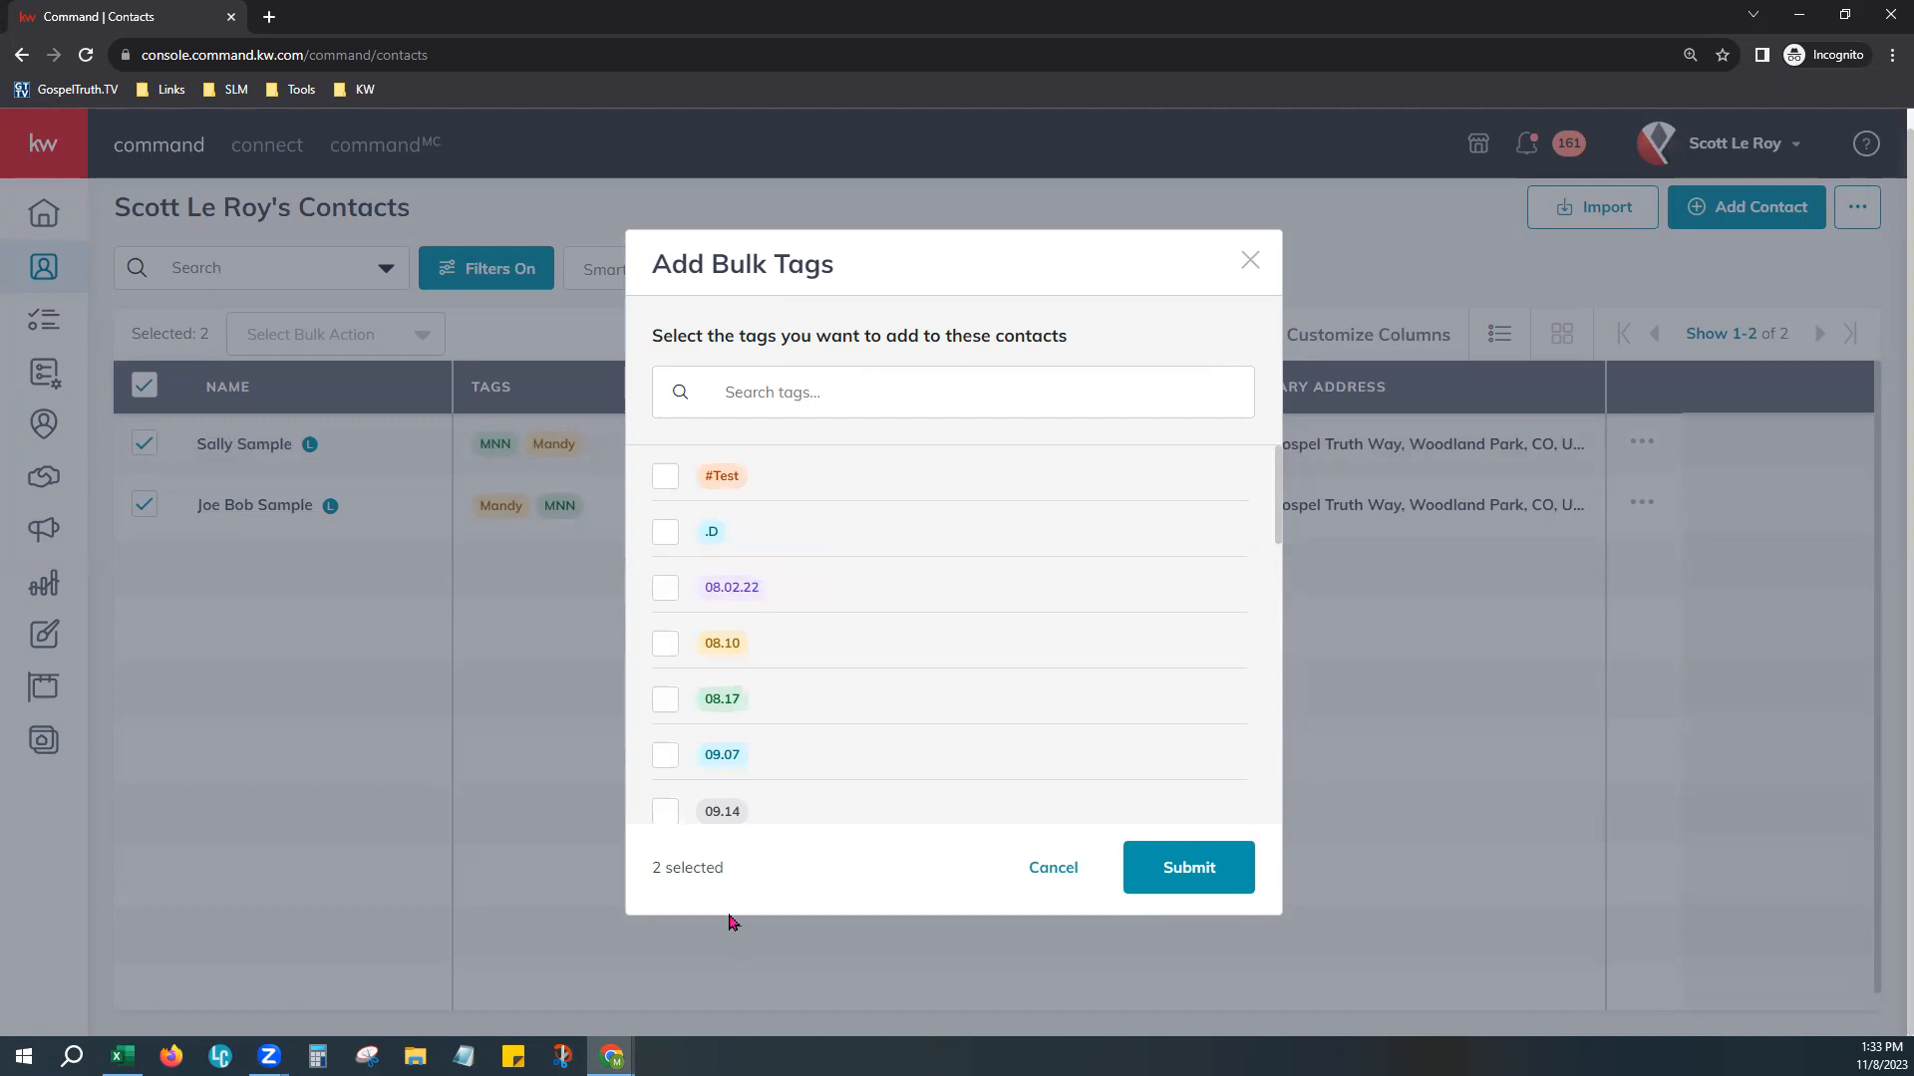
Step: Include the 09.07, 08.17, .D and #Test tags, submit all chosen tags to both contacts, and reload the page
left_click_drag(641, 884, 725, 888)
left_click(672, 761)
left_click(668, 698)
left_click(666, 533)
left_click(664, 478)
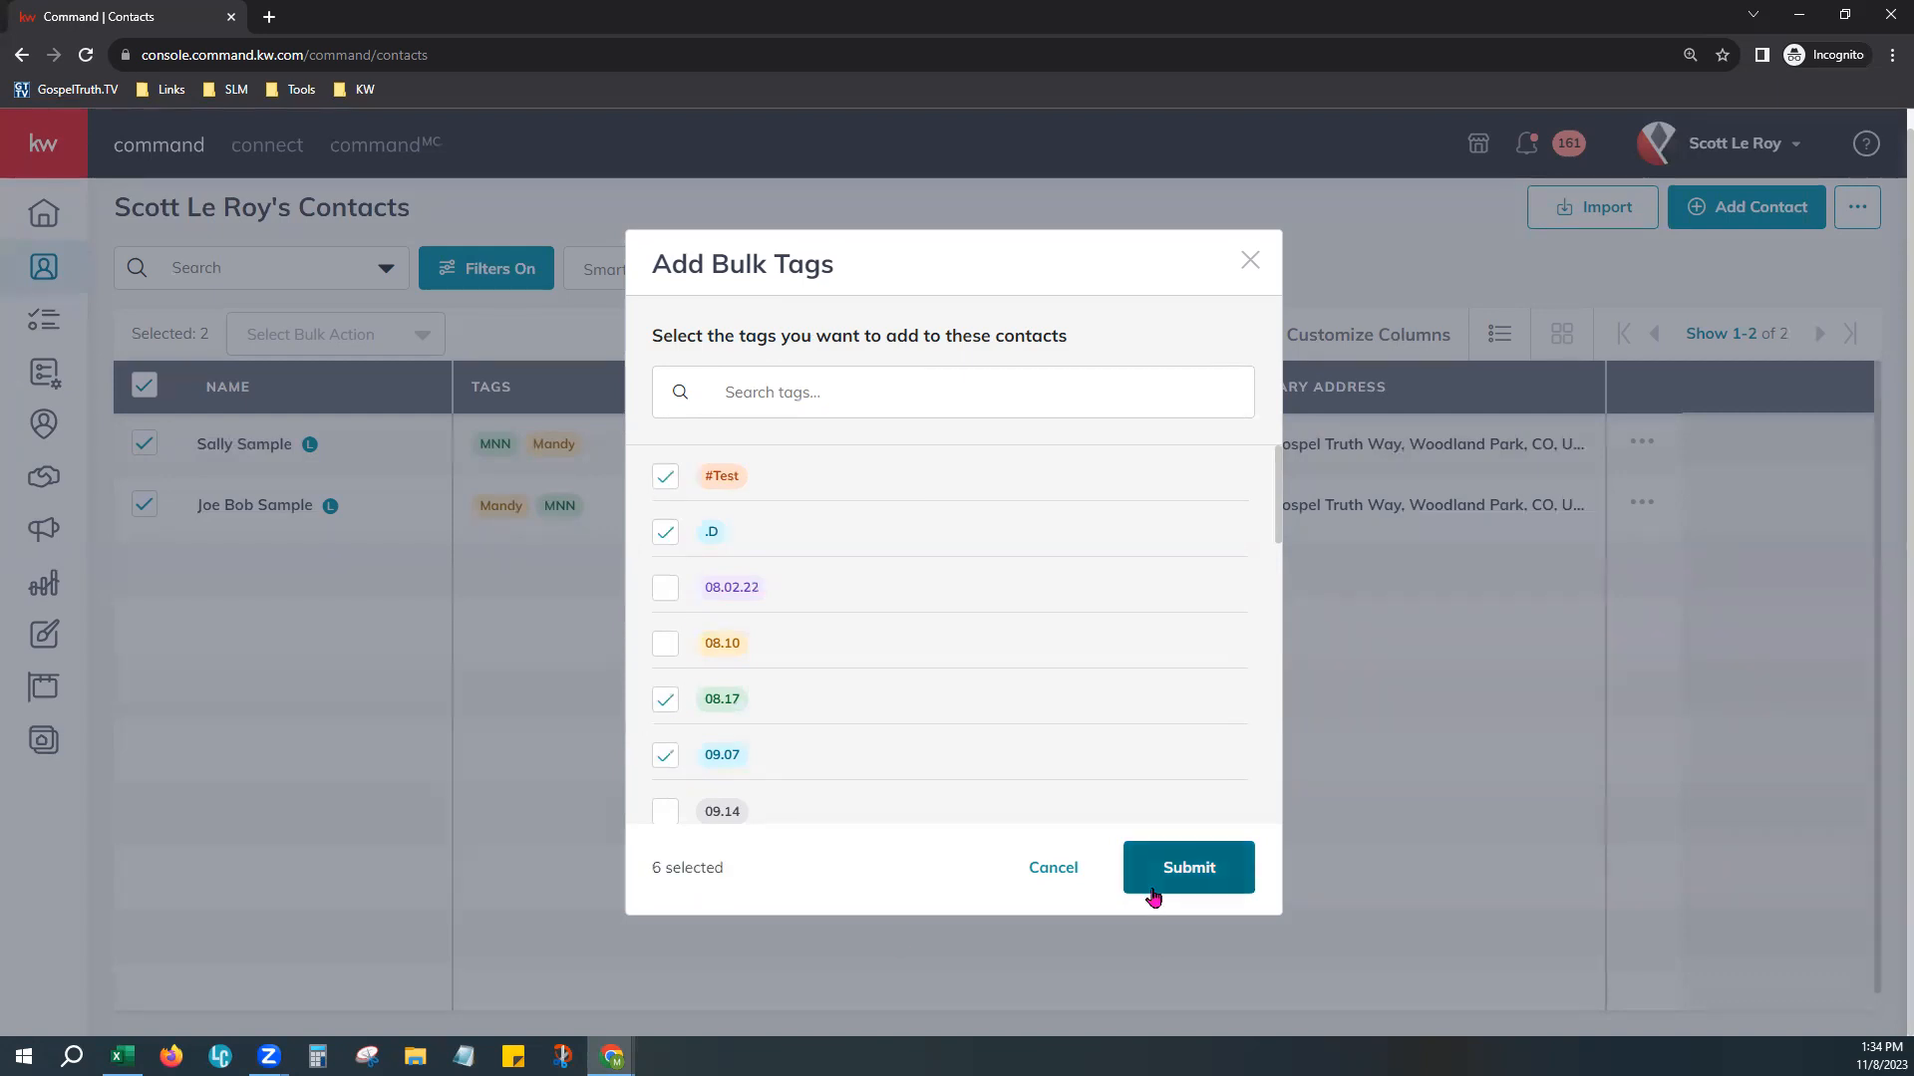
left_click(1206, 865)
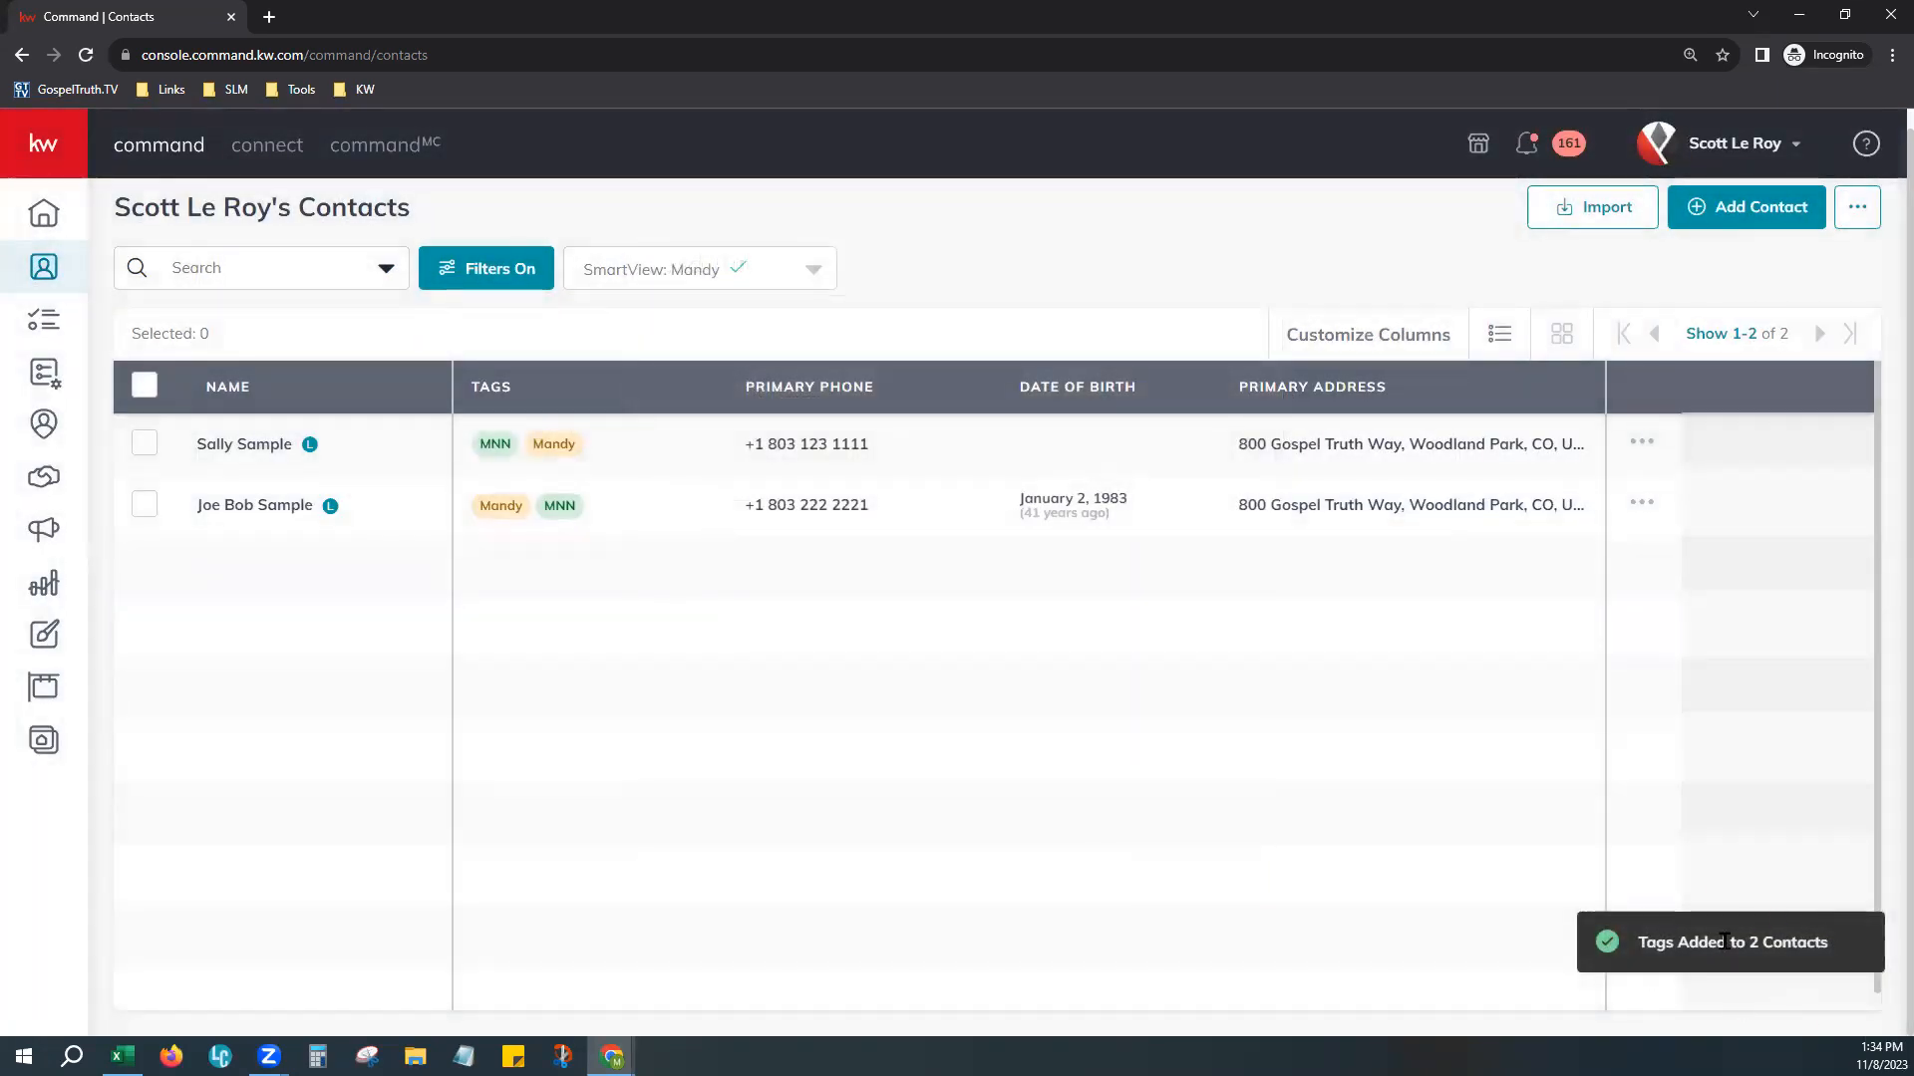
key("F5")
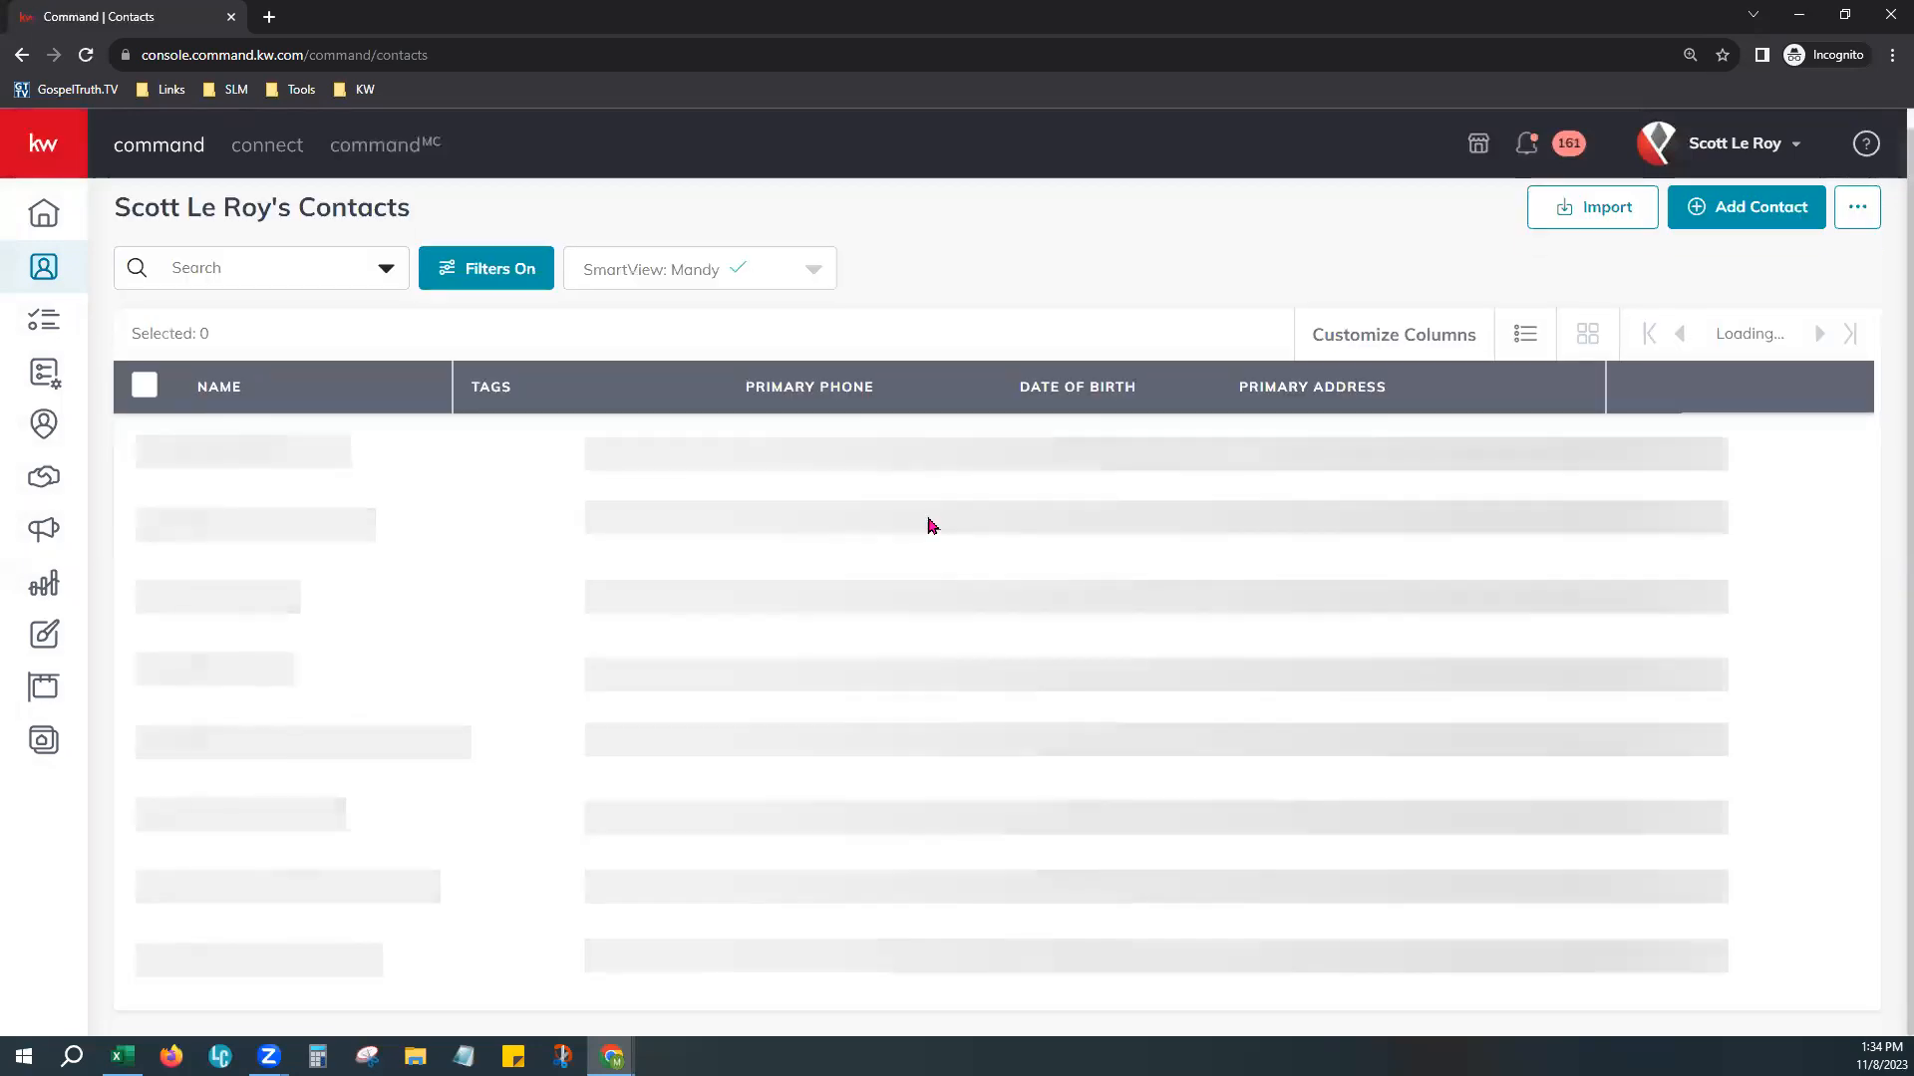
Step: Widen the Tags column to fit every tag, and finally narrow it to end just after the Home Test tag
left_click_drag(721, 388, 1096, 390)
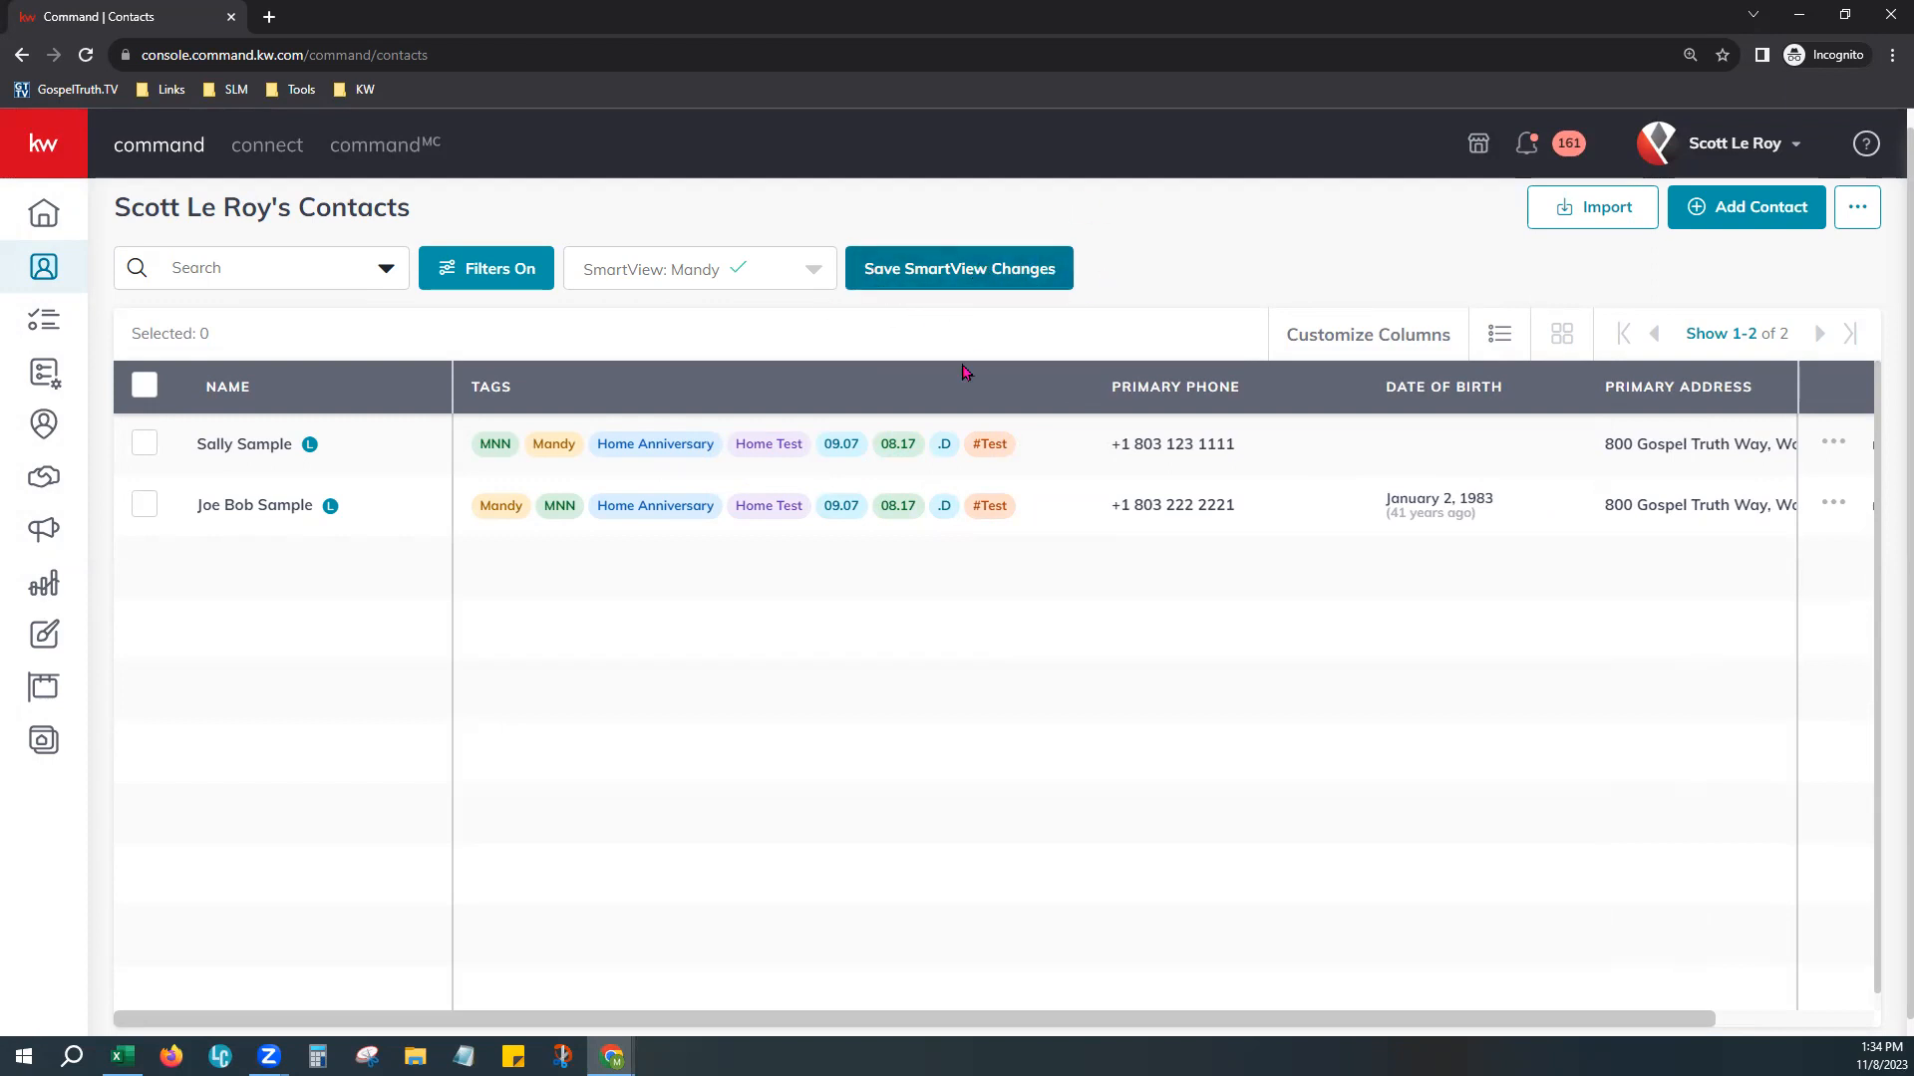
left_click_drag(1083, 394, 1038, 395)
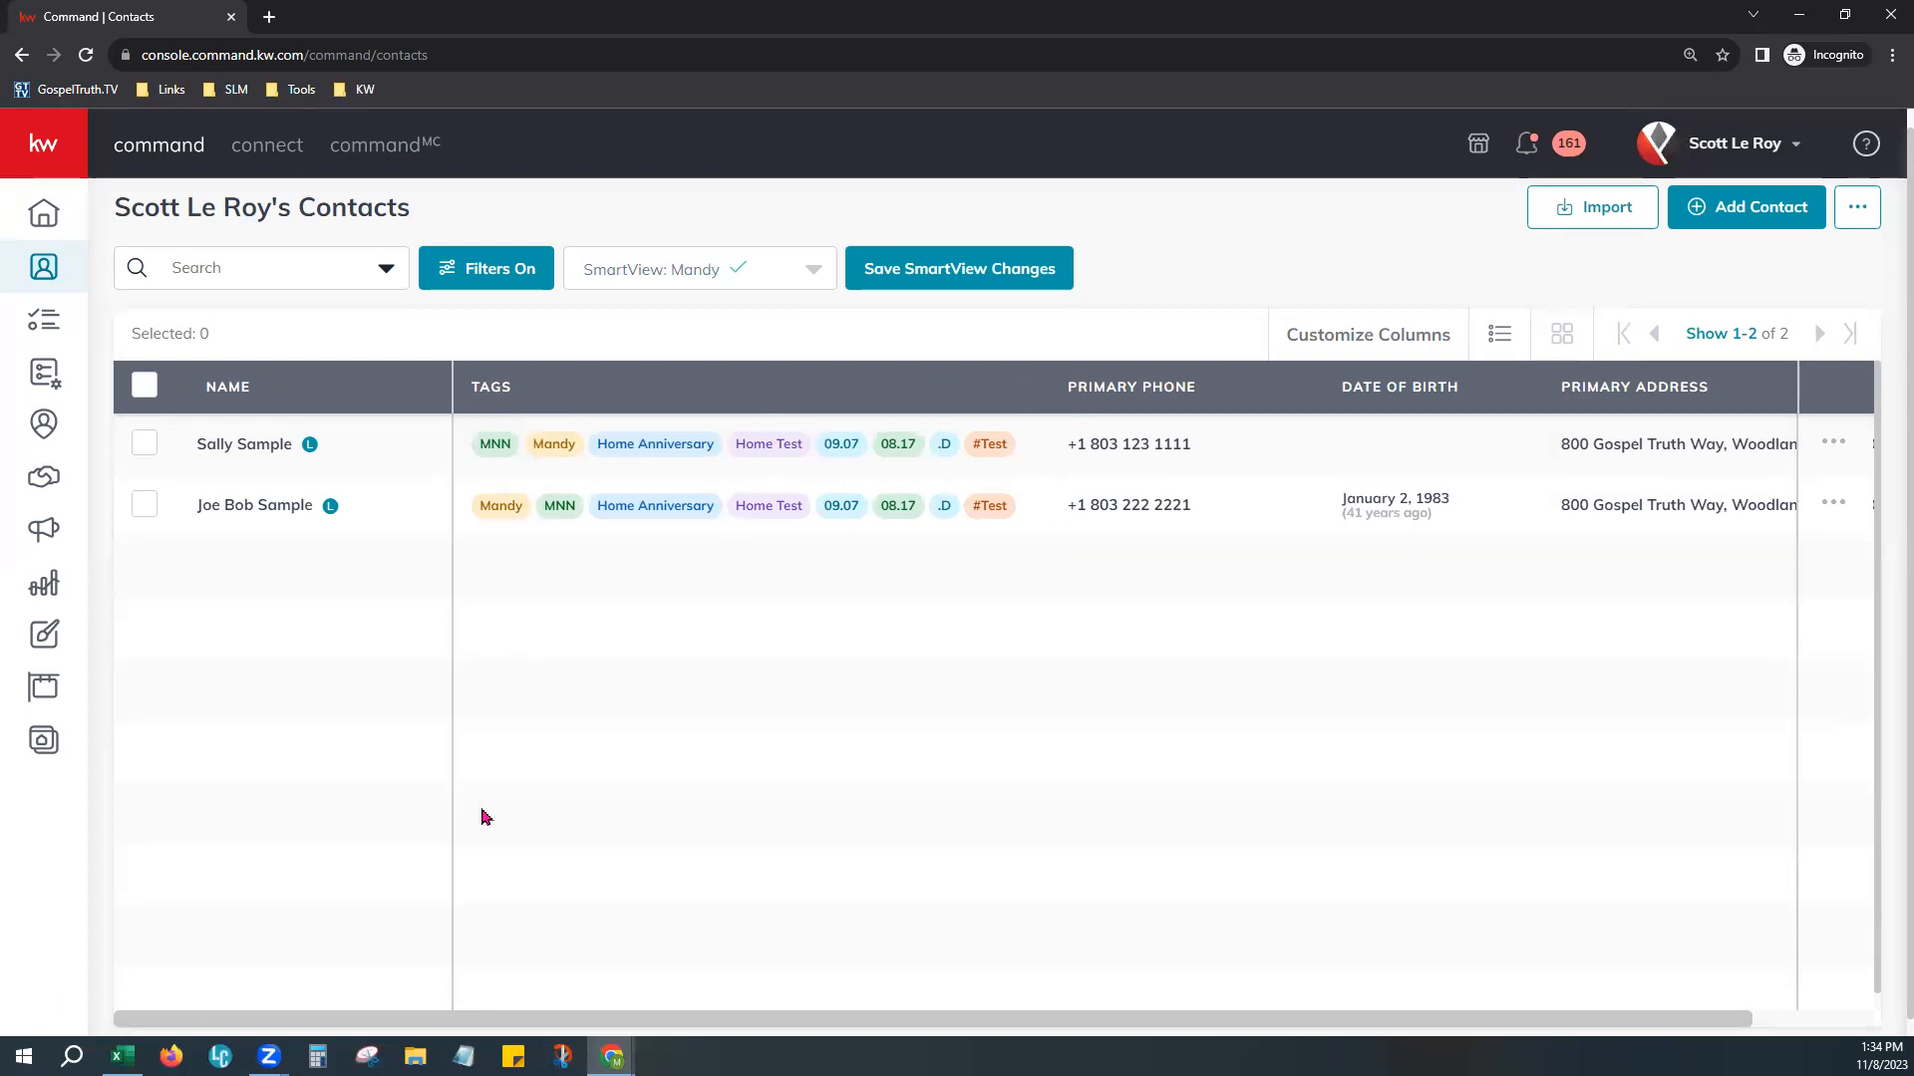
left_click(909, 274)
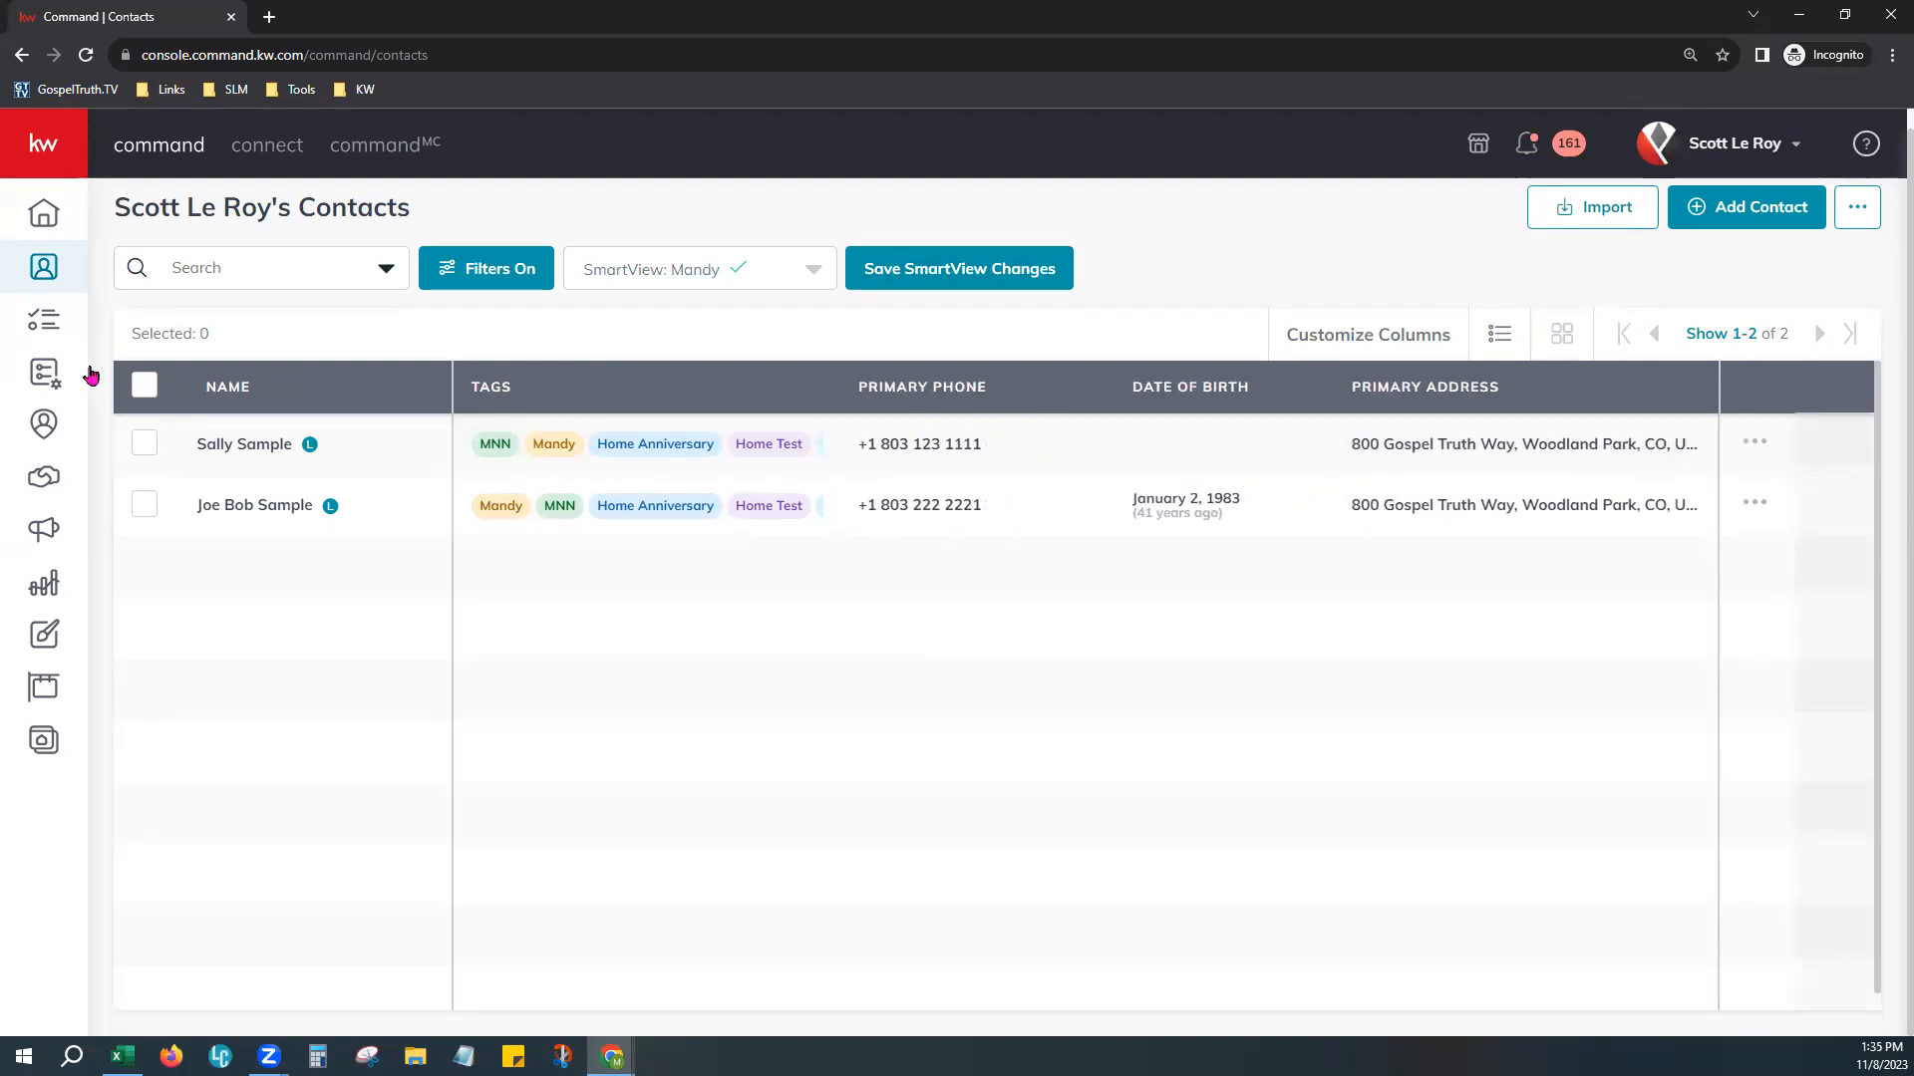
Step: Select both contacts, review the whole list of bulk actions down to Unmark as Lead, and clear the selection
left_click(145, 386)
left_click(258, 347)
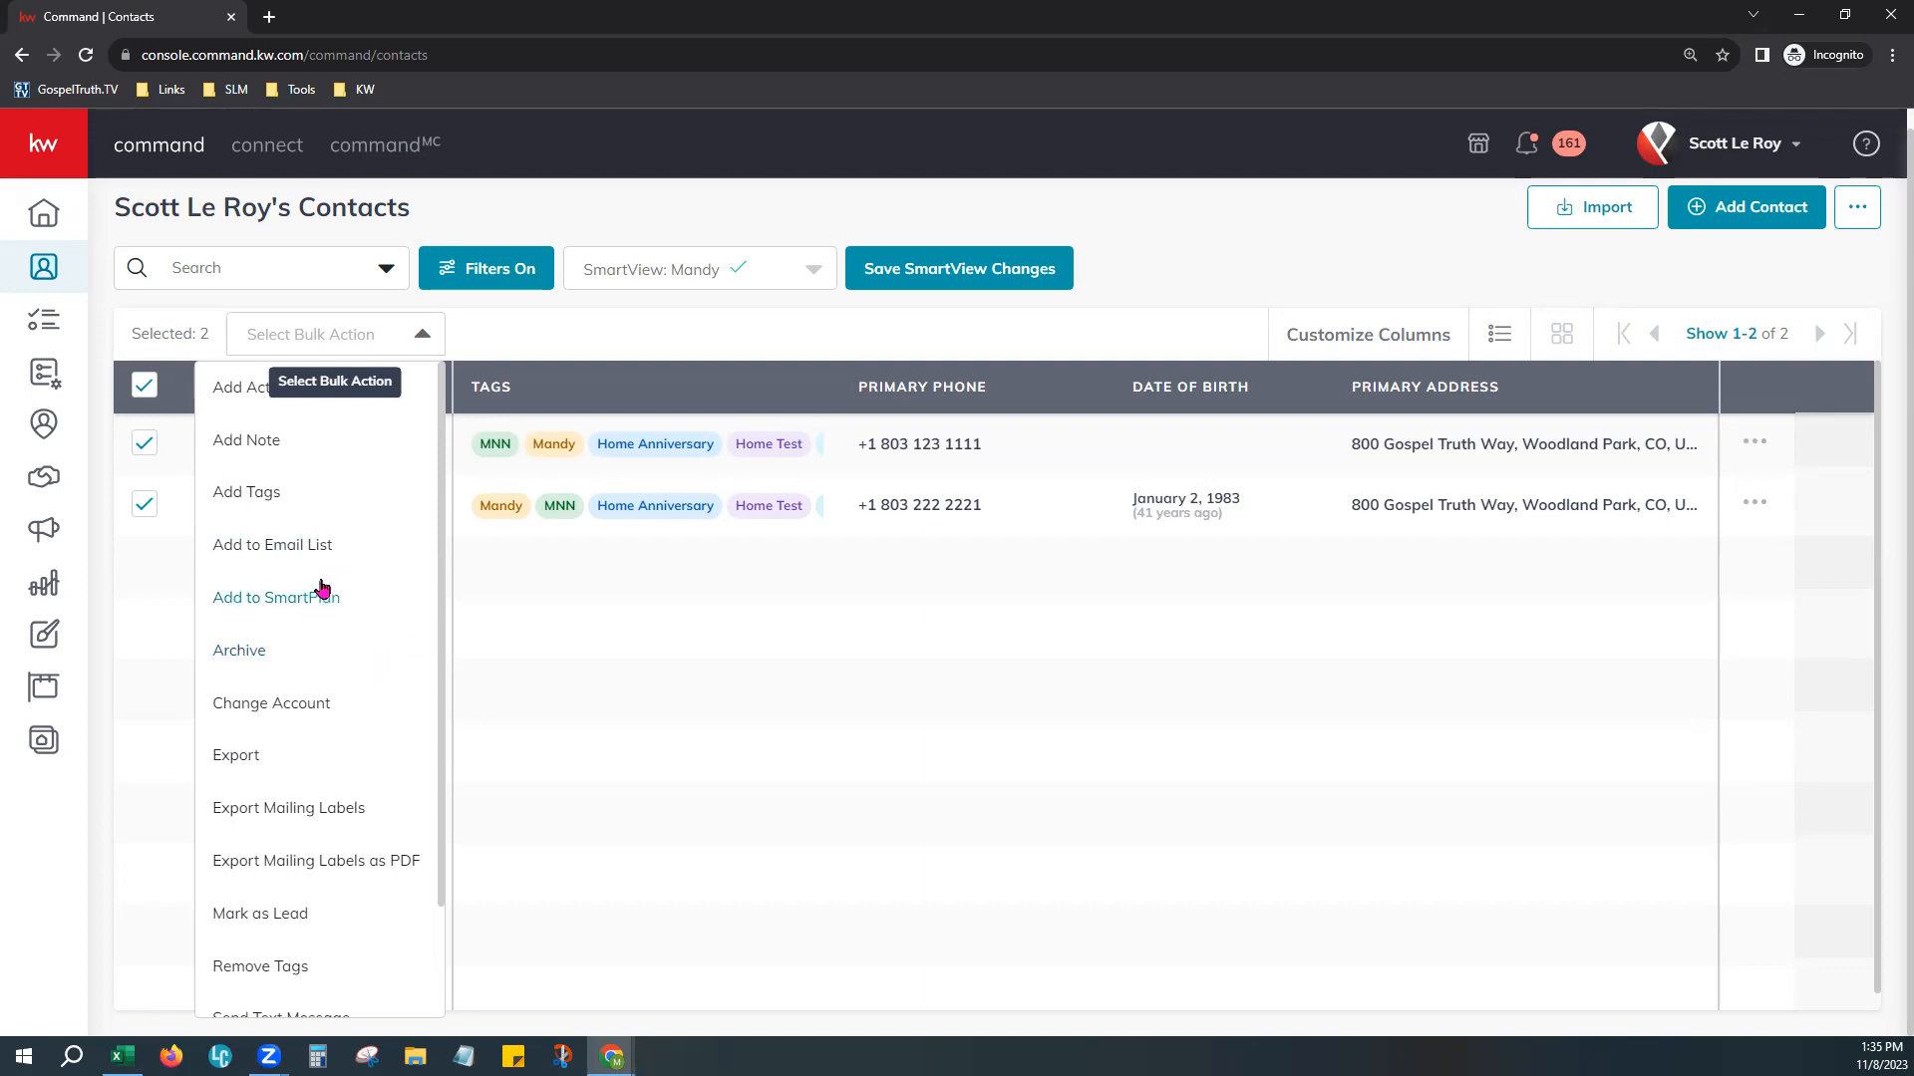
scroll(341, 598, "down", 1)
scroll(360, 502, "down", 1)
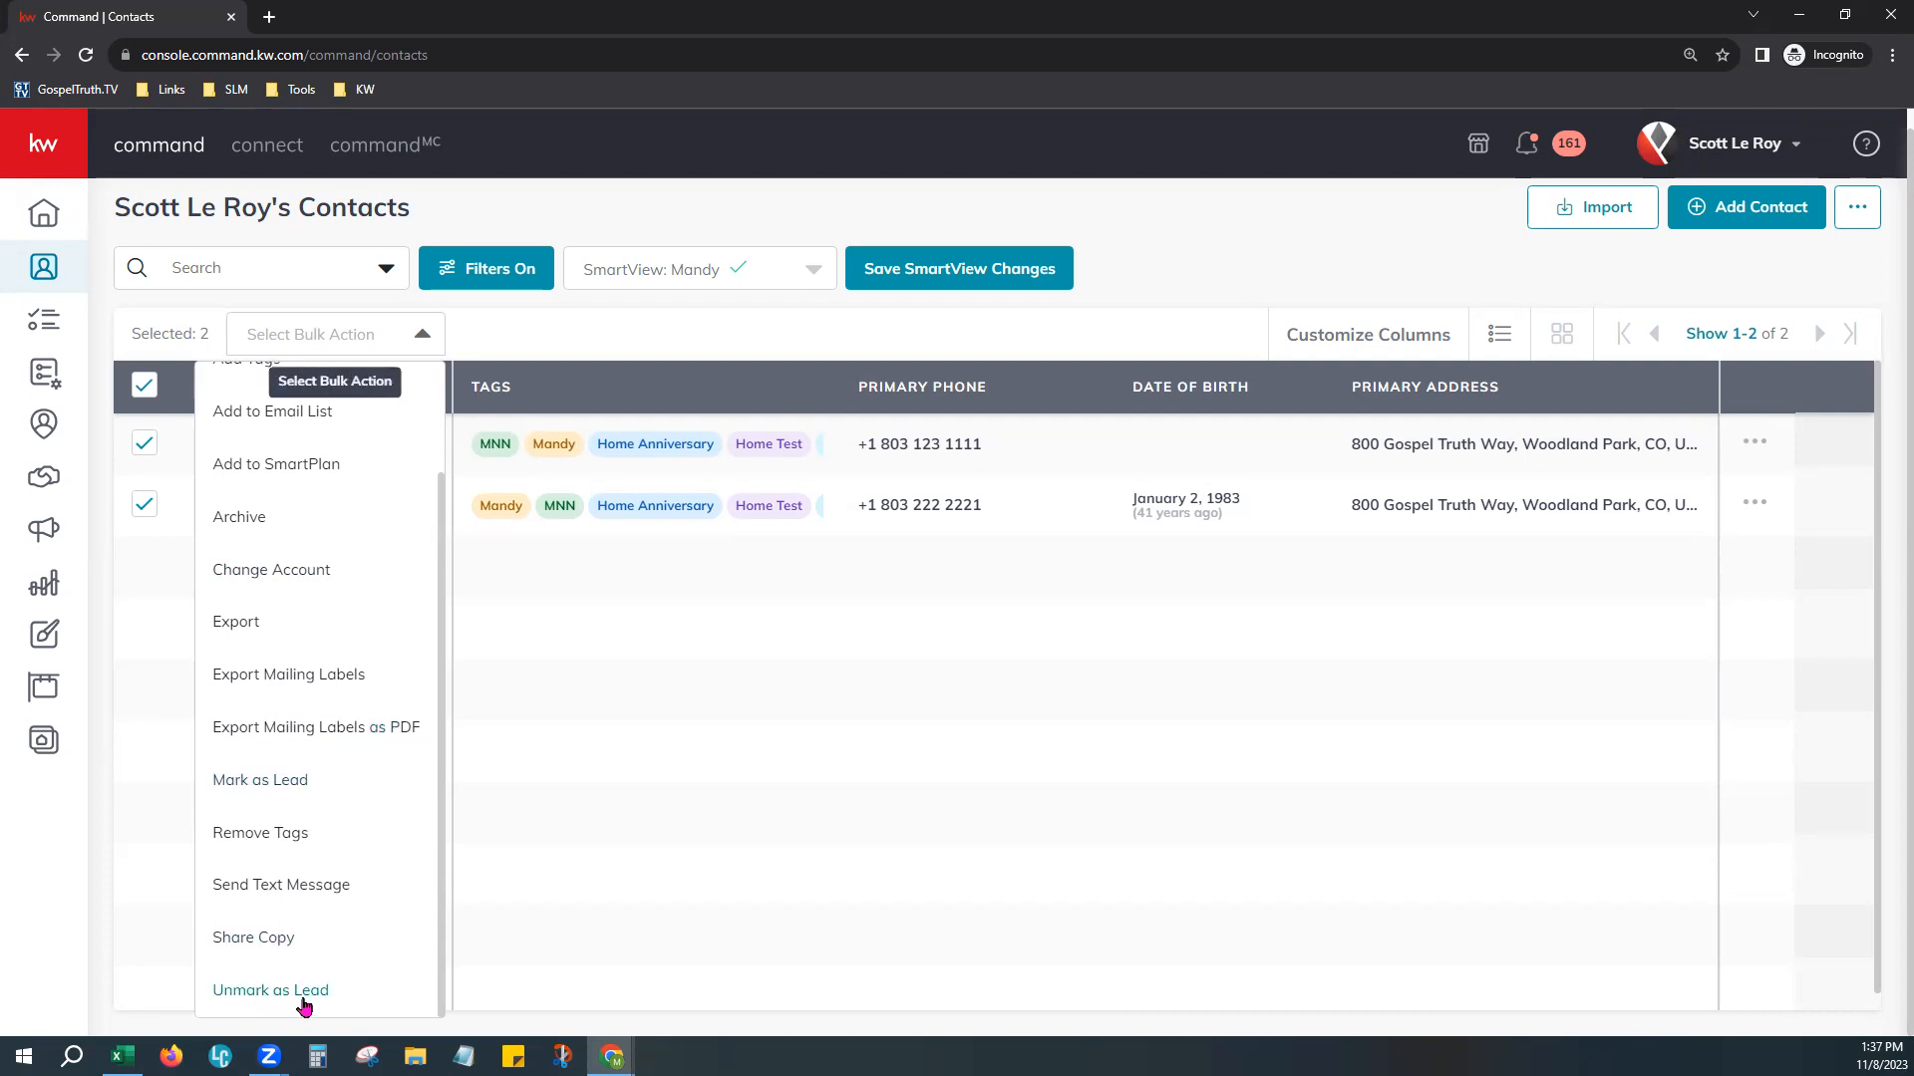
left_click(612, 821)
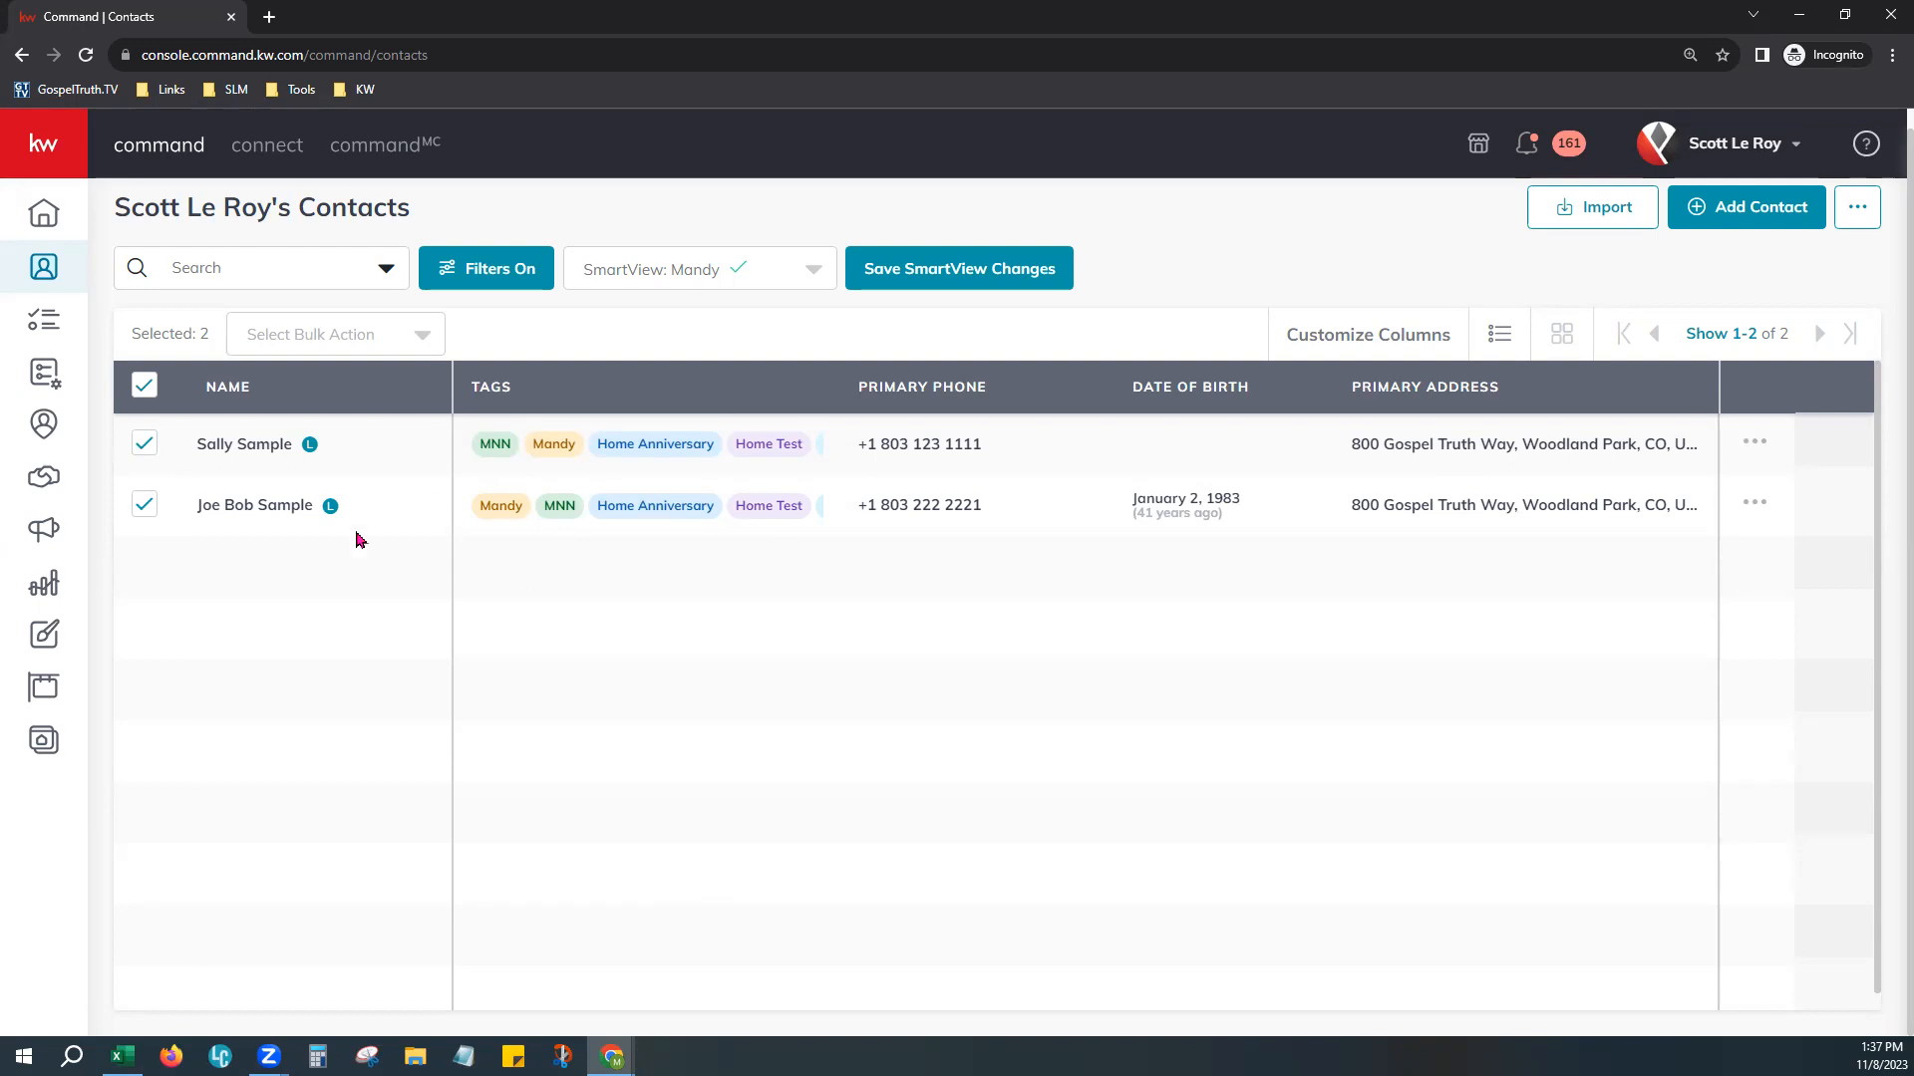
left_click(317, 359)
scroll(289, 758, "down", 1)
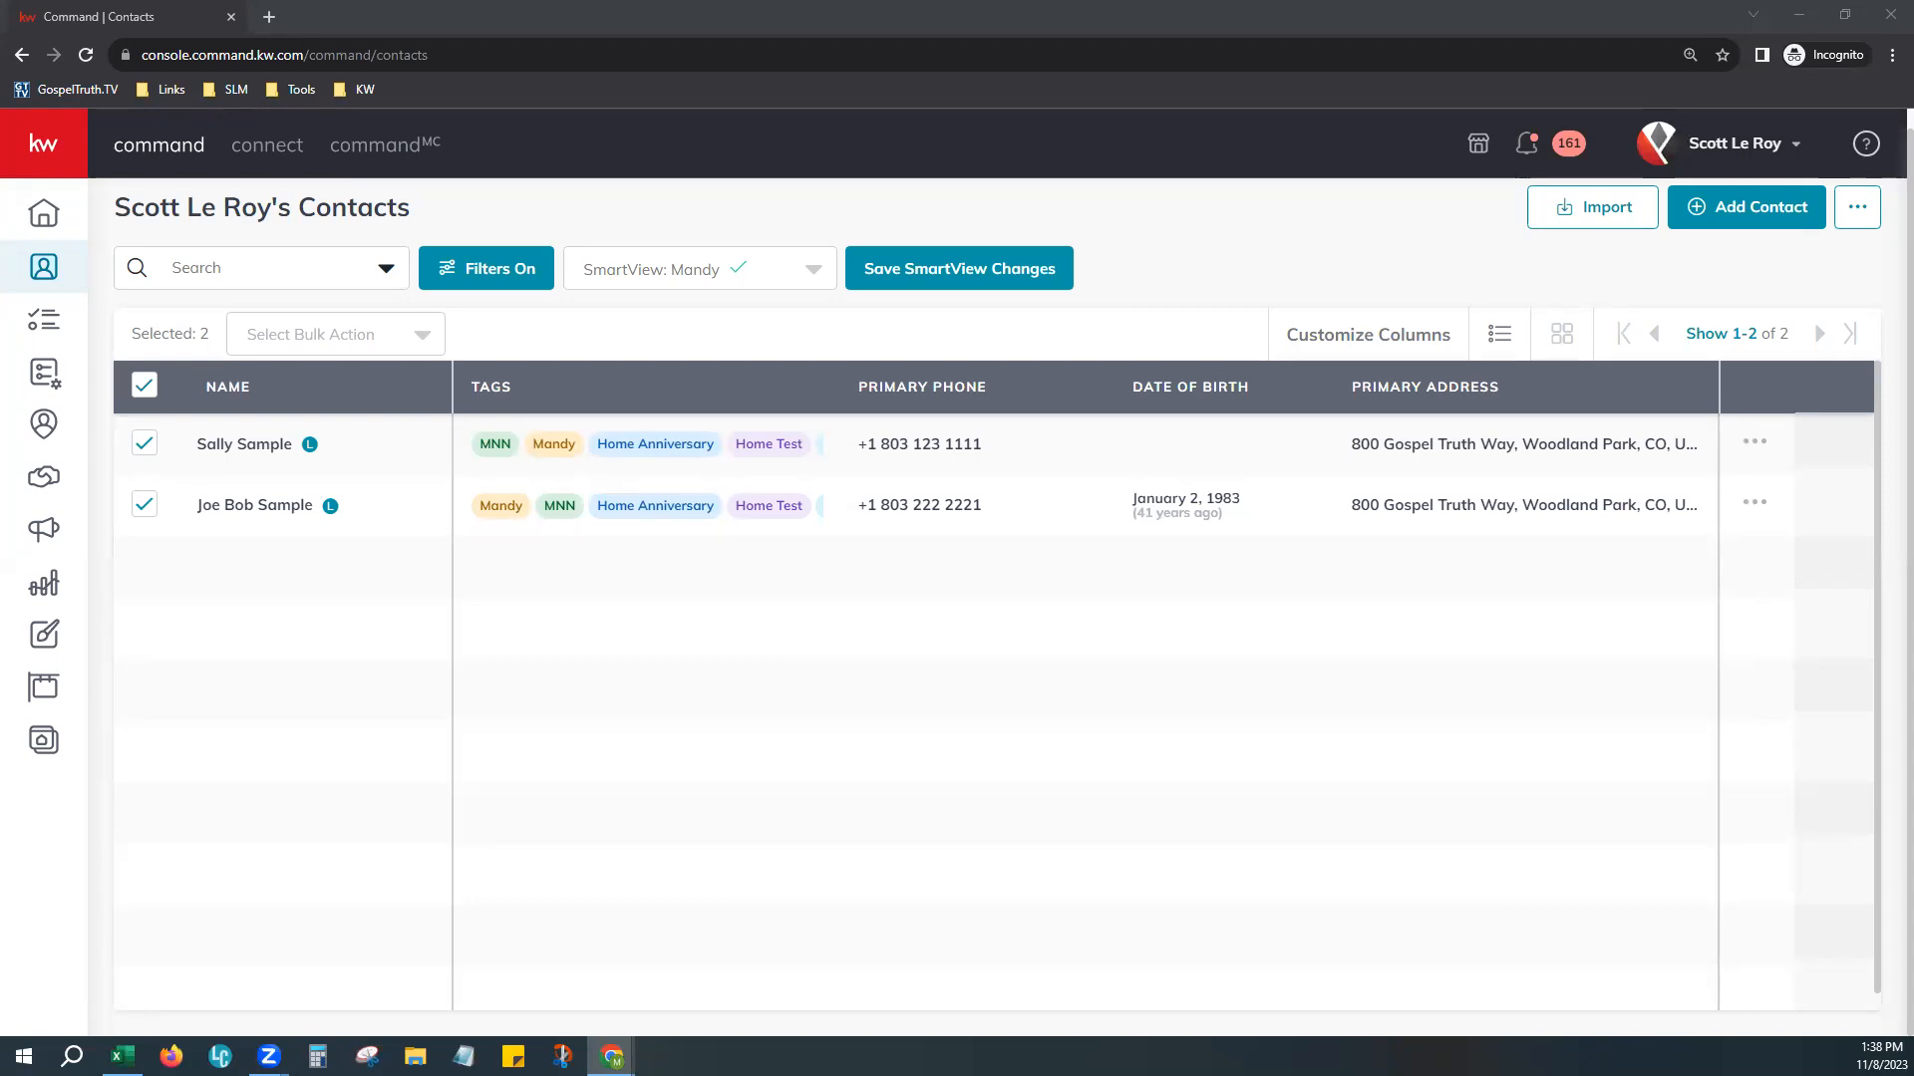
left_click(426, 336)
scroll(359, 847, "down", 2)
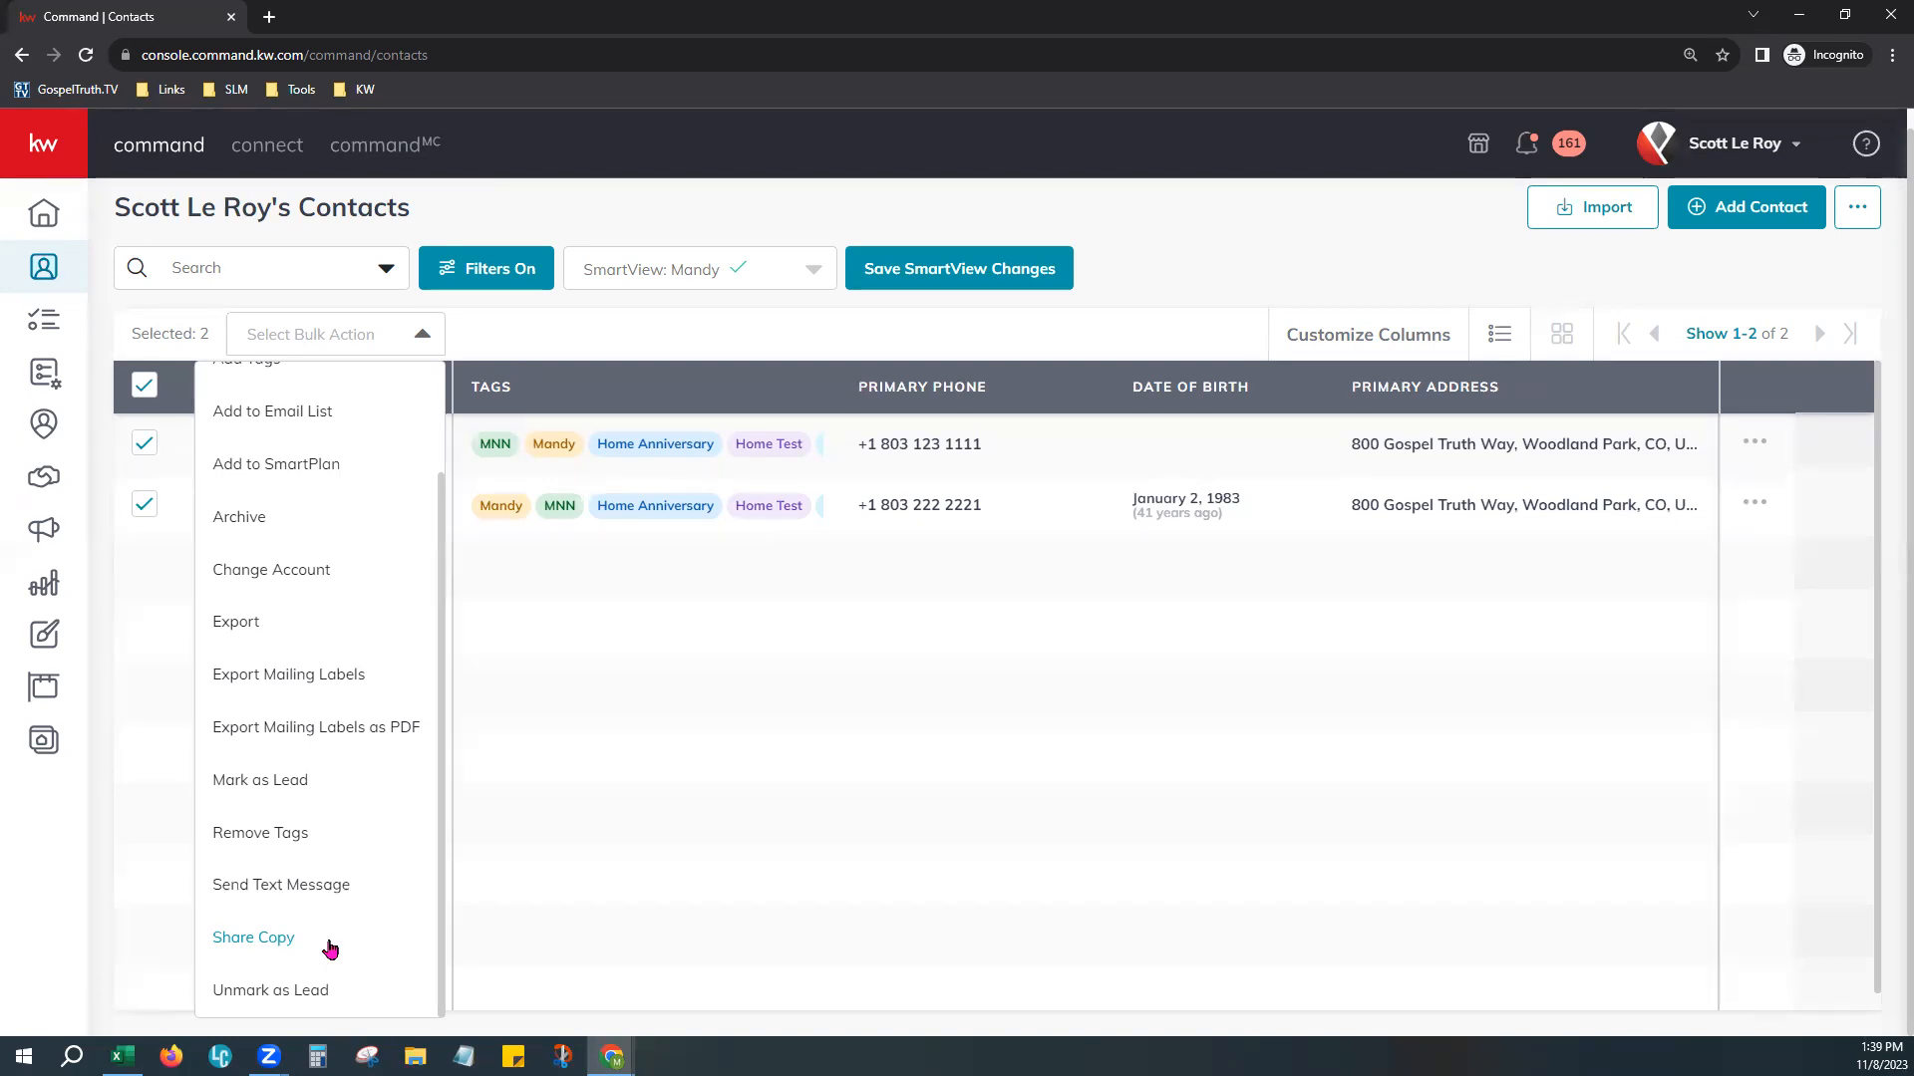
left_click(974, 748)
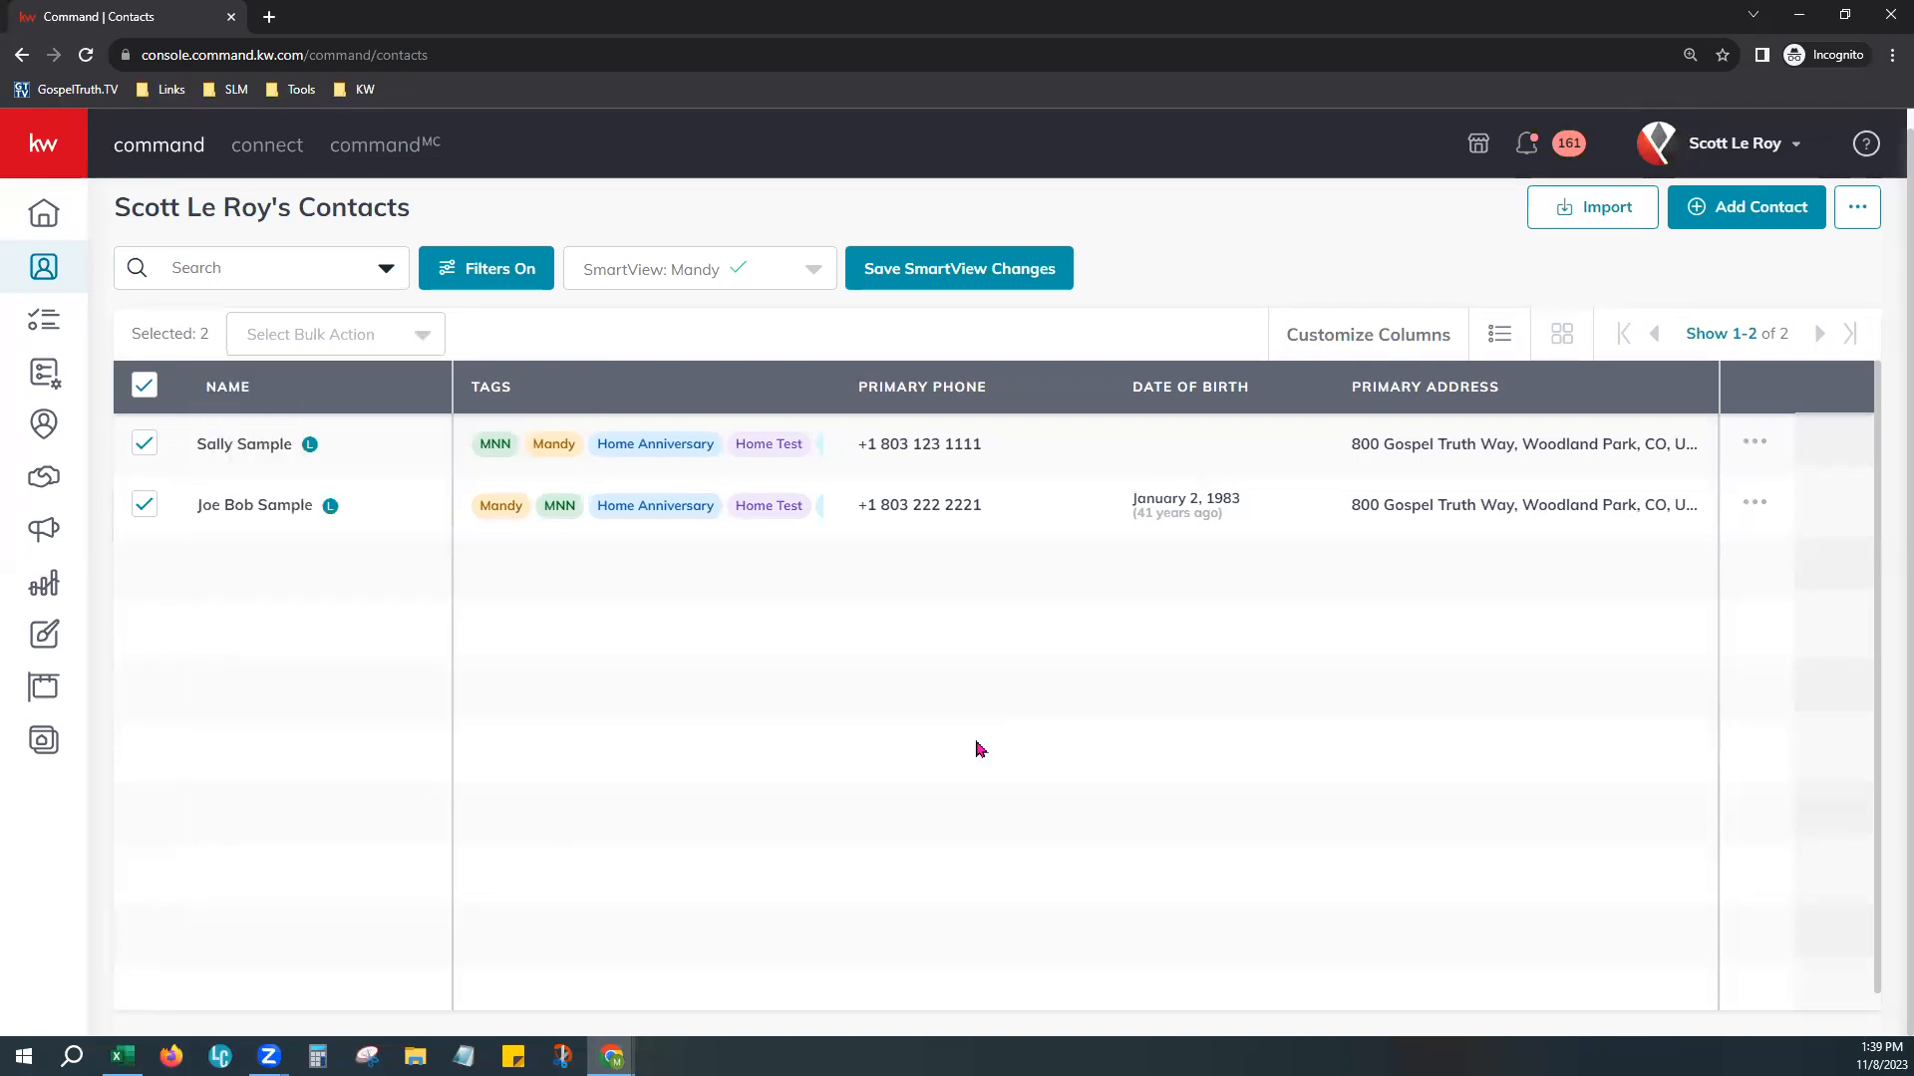
left_click(143, 391)
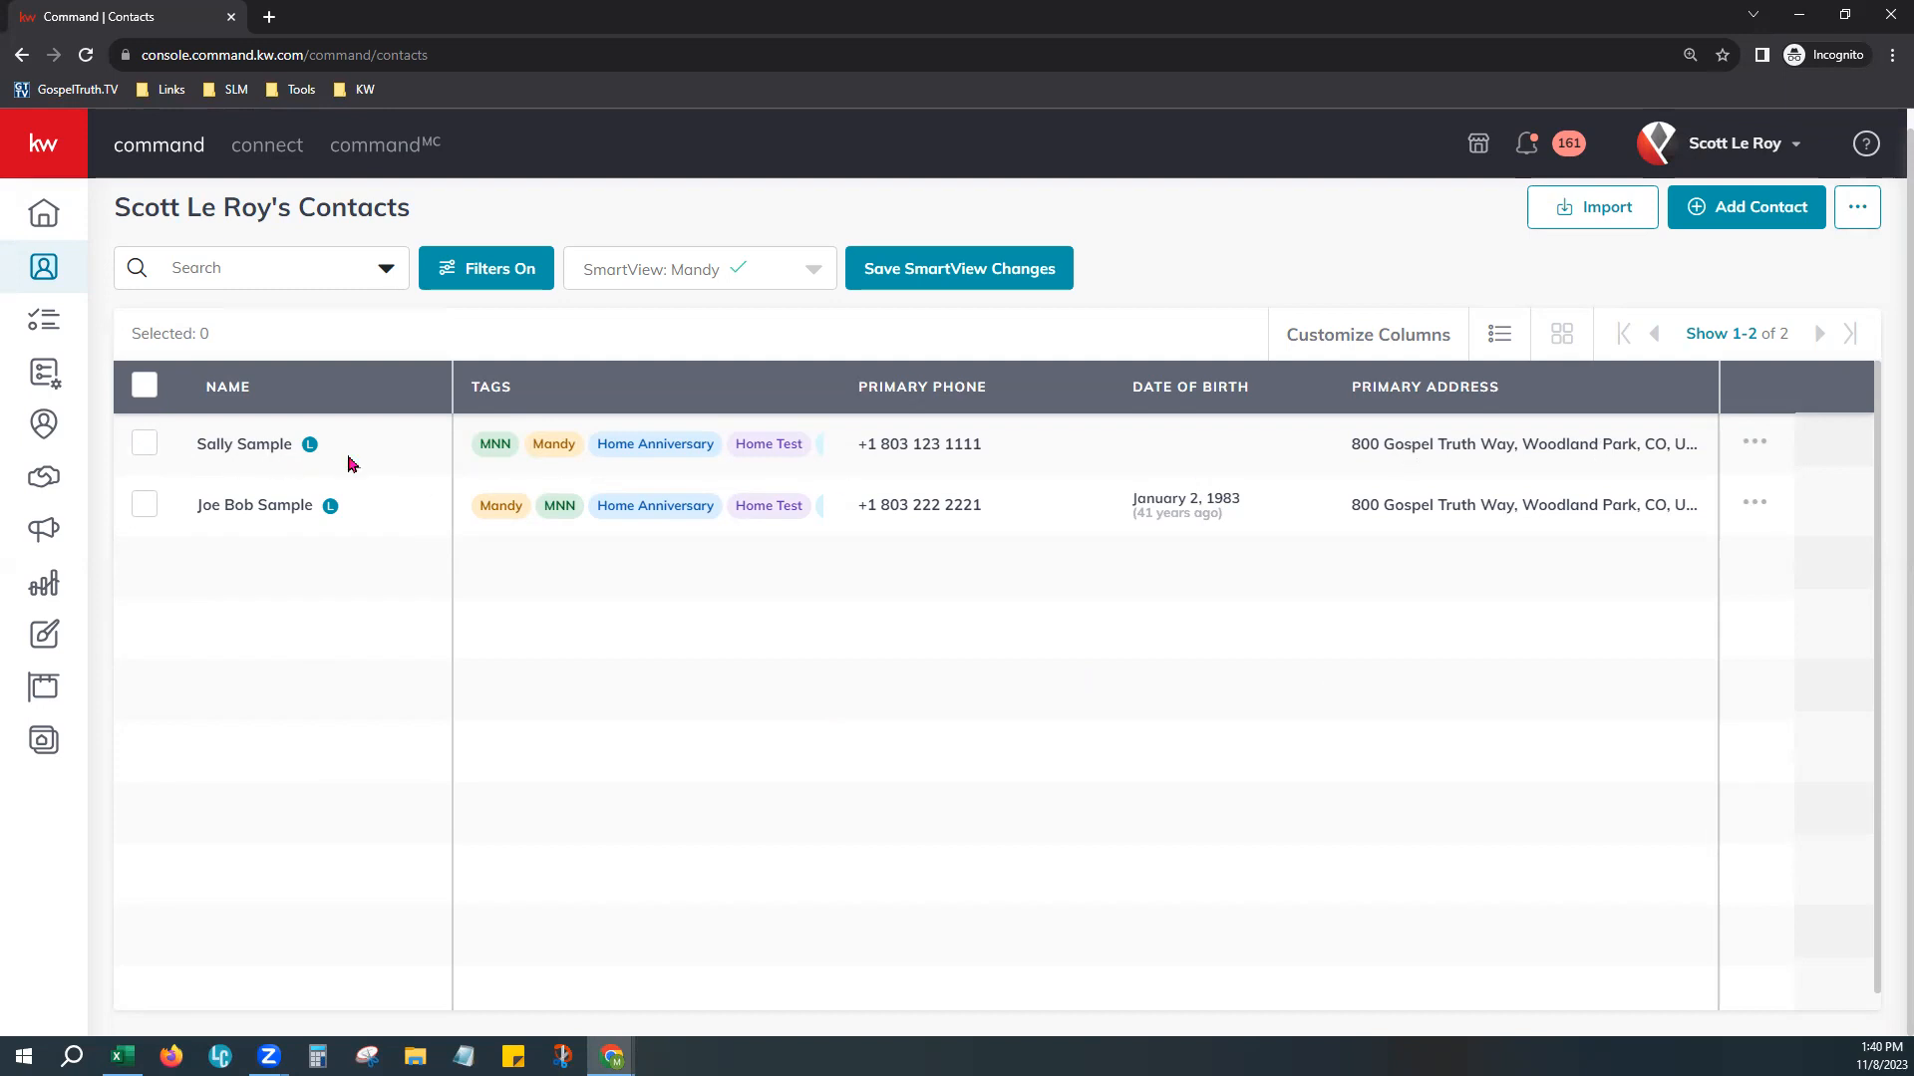
Step: Unmark the first contact in the list as a lead through its individual contact actions
left_click(1756, 446)
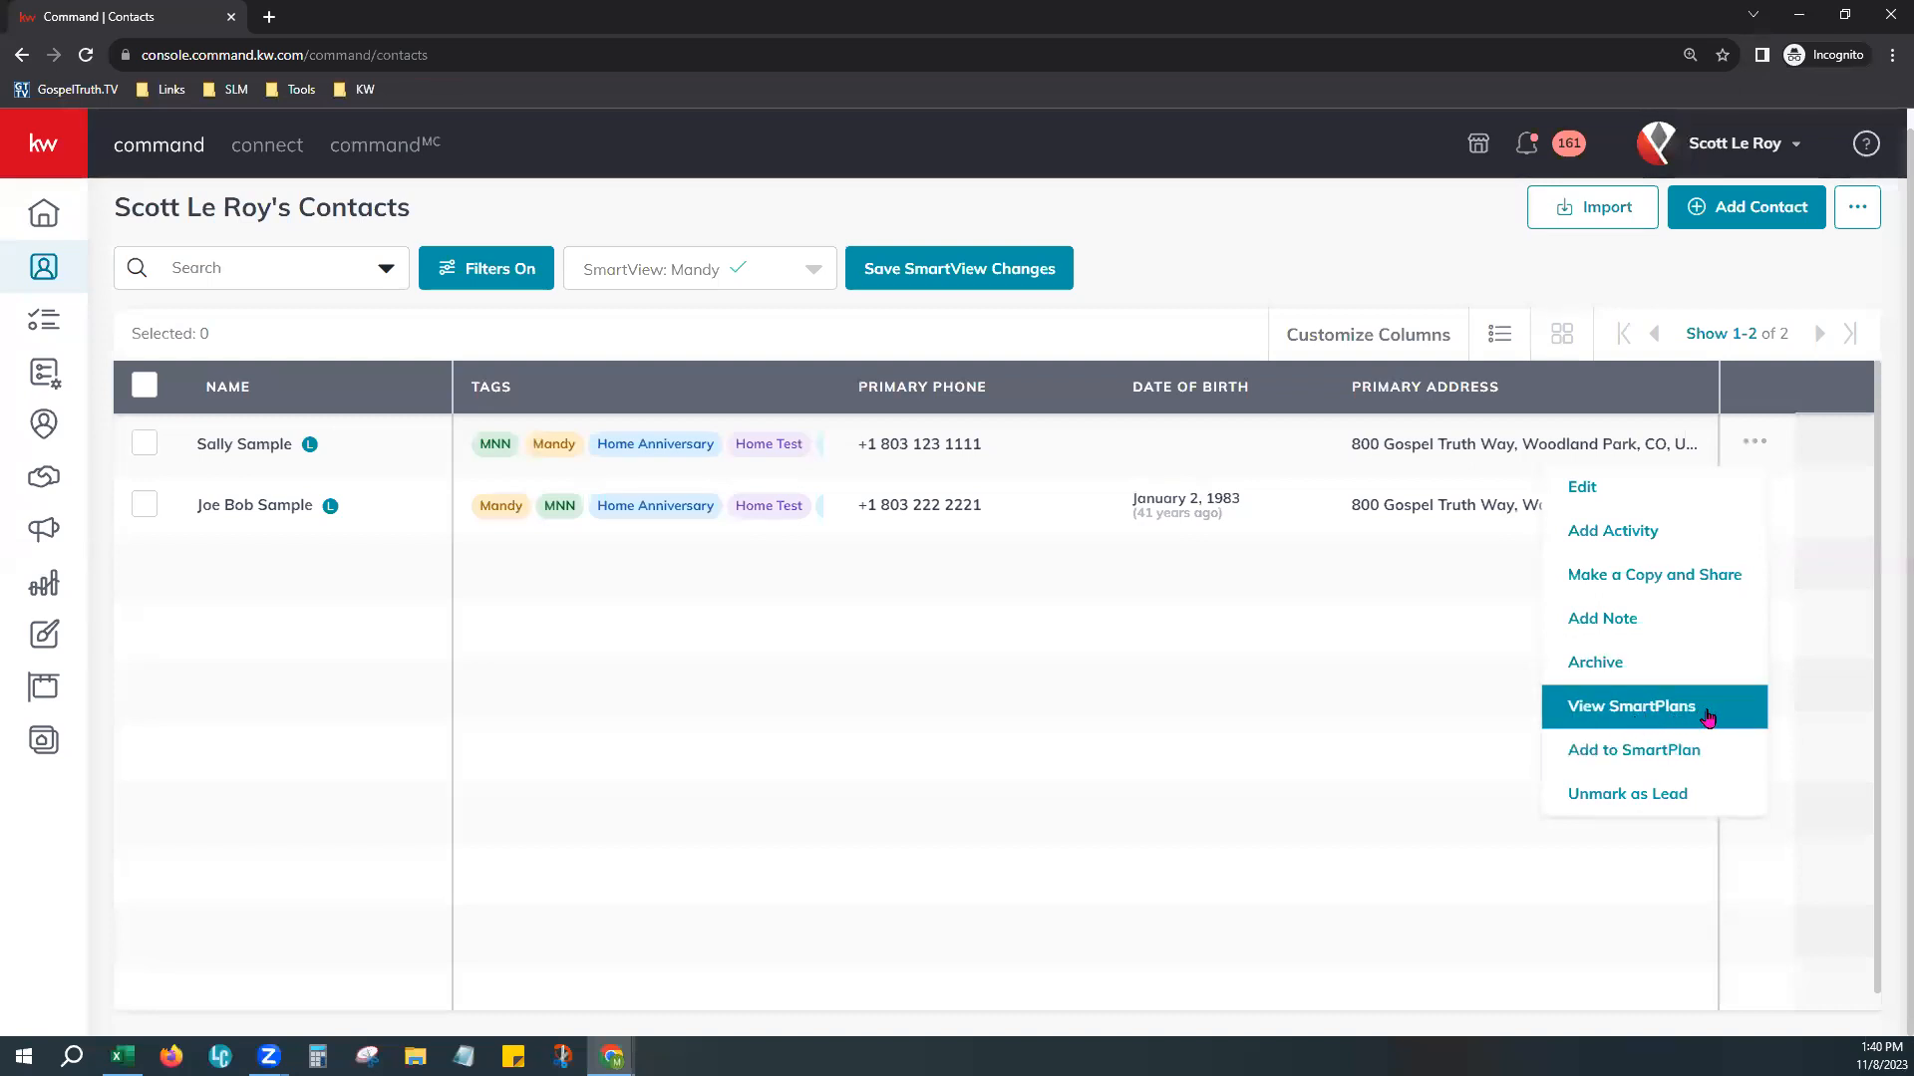
left_click(1682, 793)
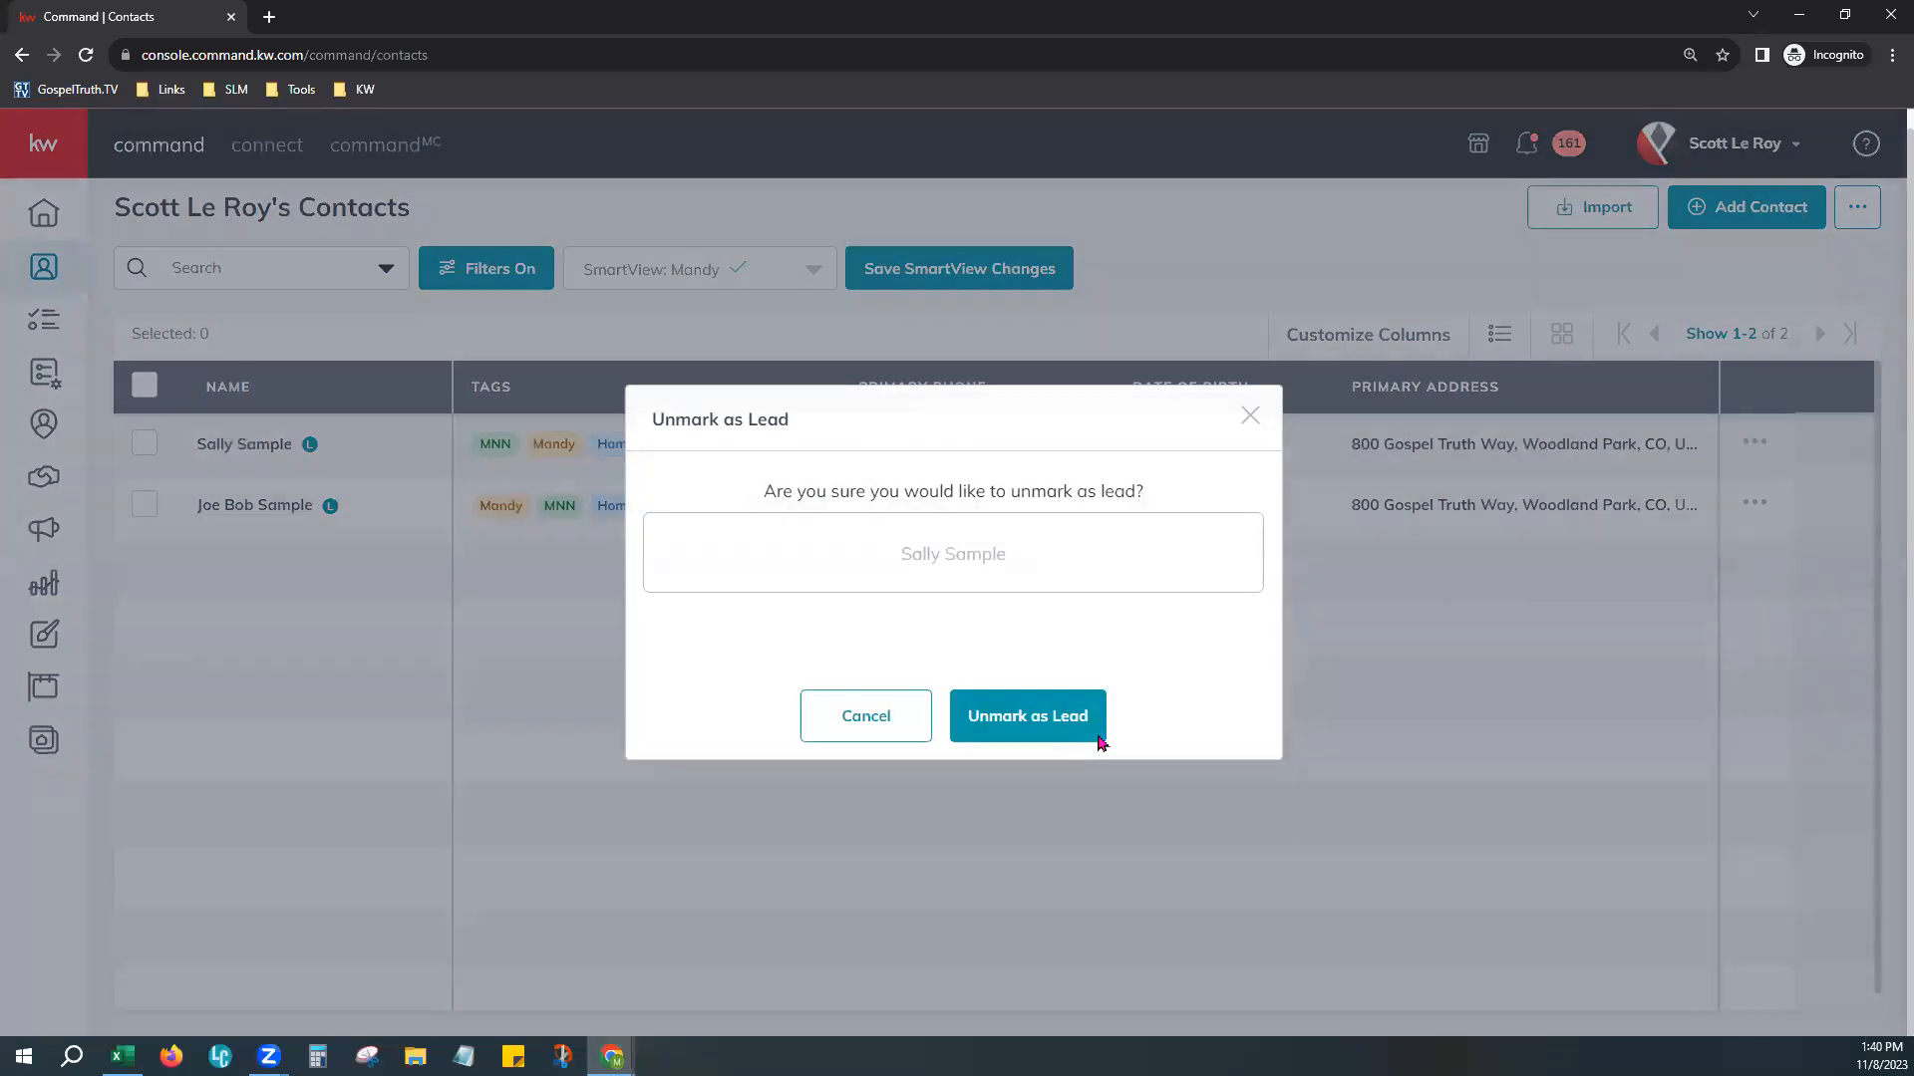
left_click(1040, 718)
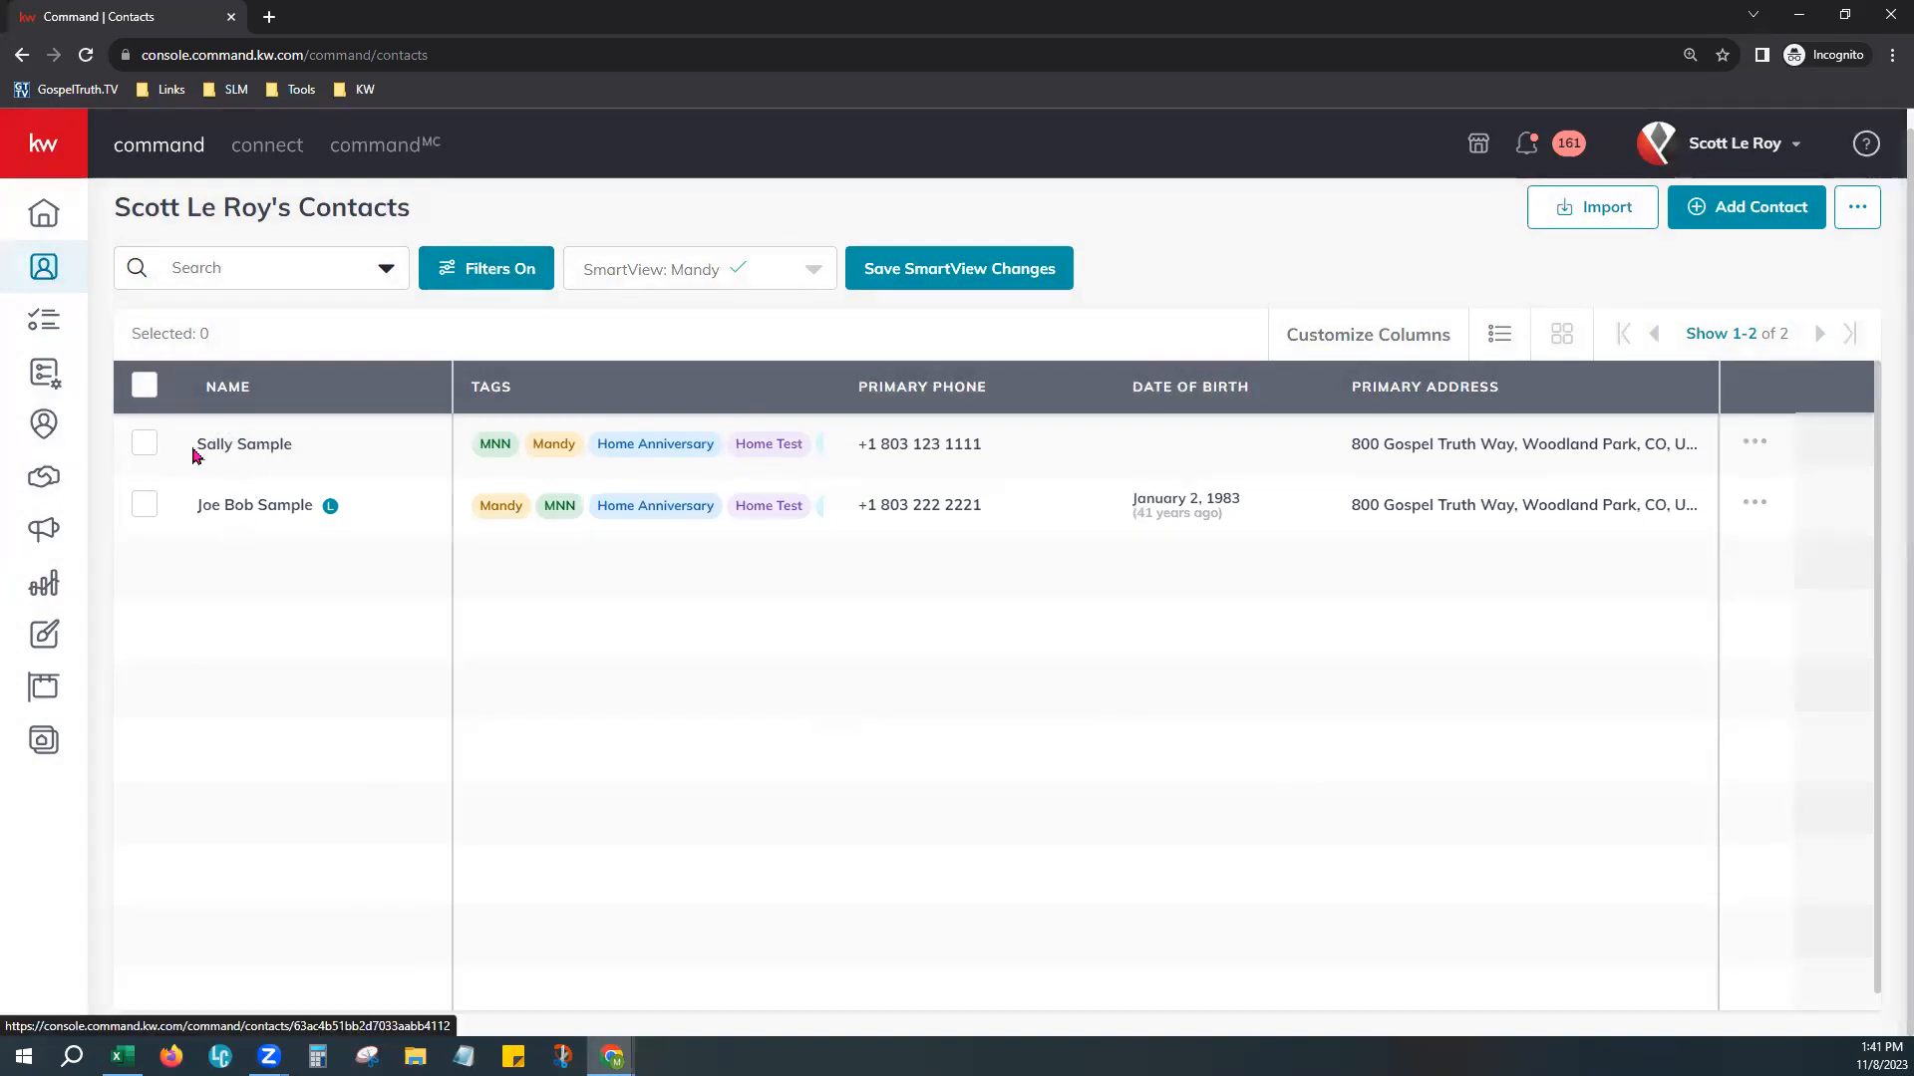
Step: Open the contact filters and collapse the Contact Type, Tags and Agent Site Connection sections
left_click(492, 279)
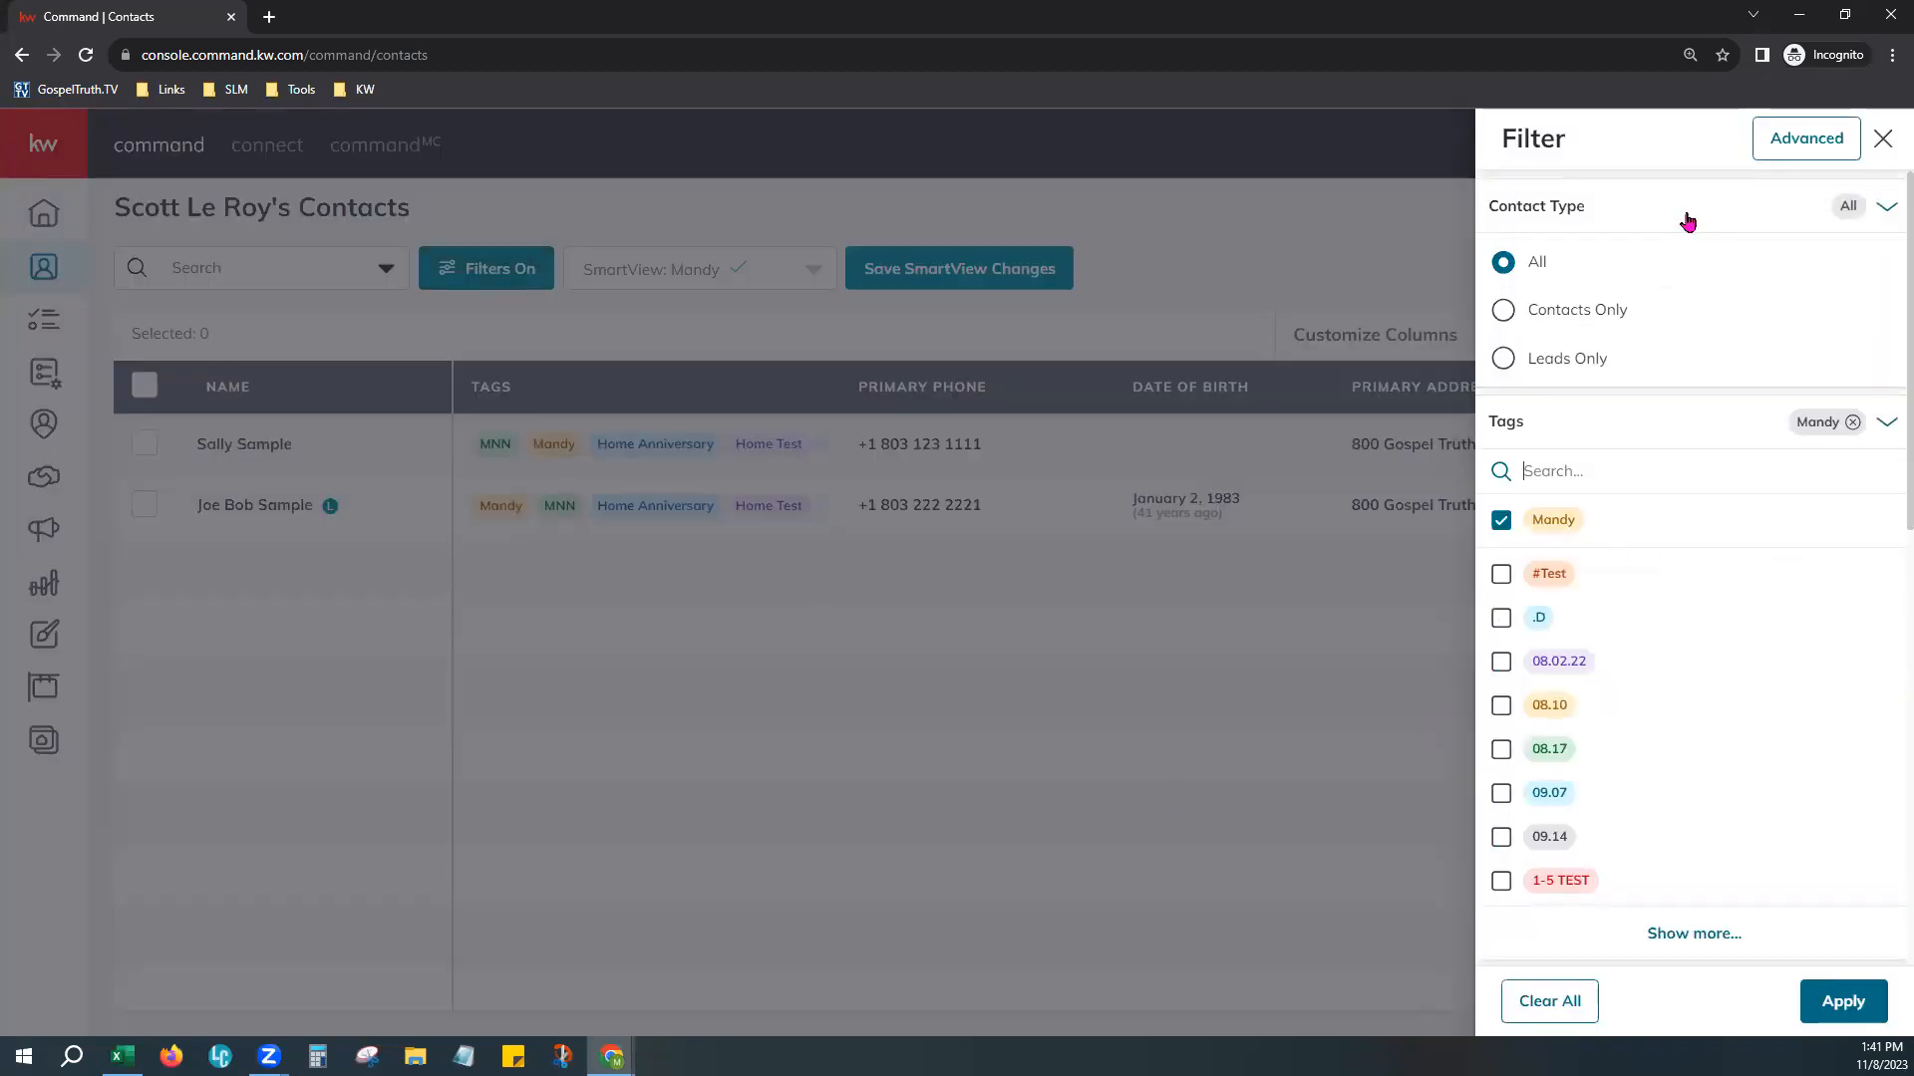
left_click(1885, 206)
left_click(1884, 267)
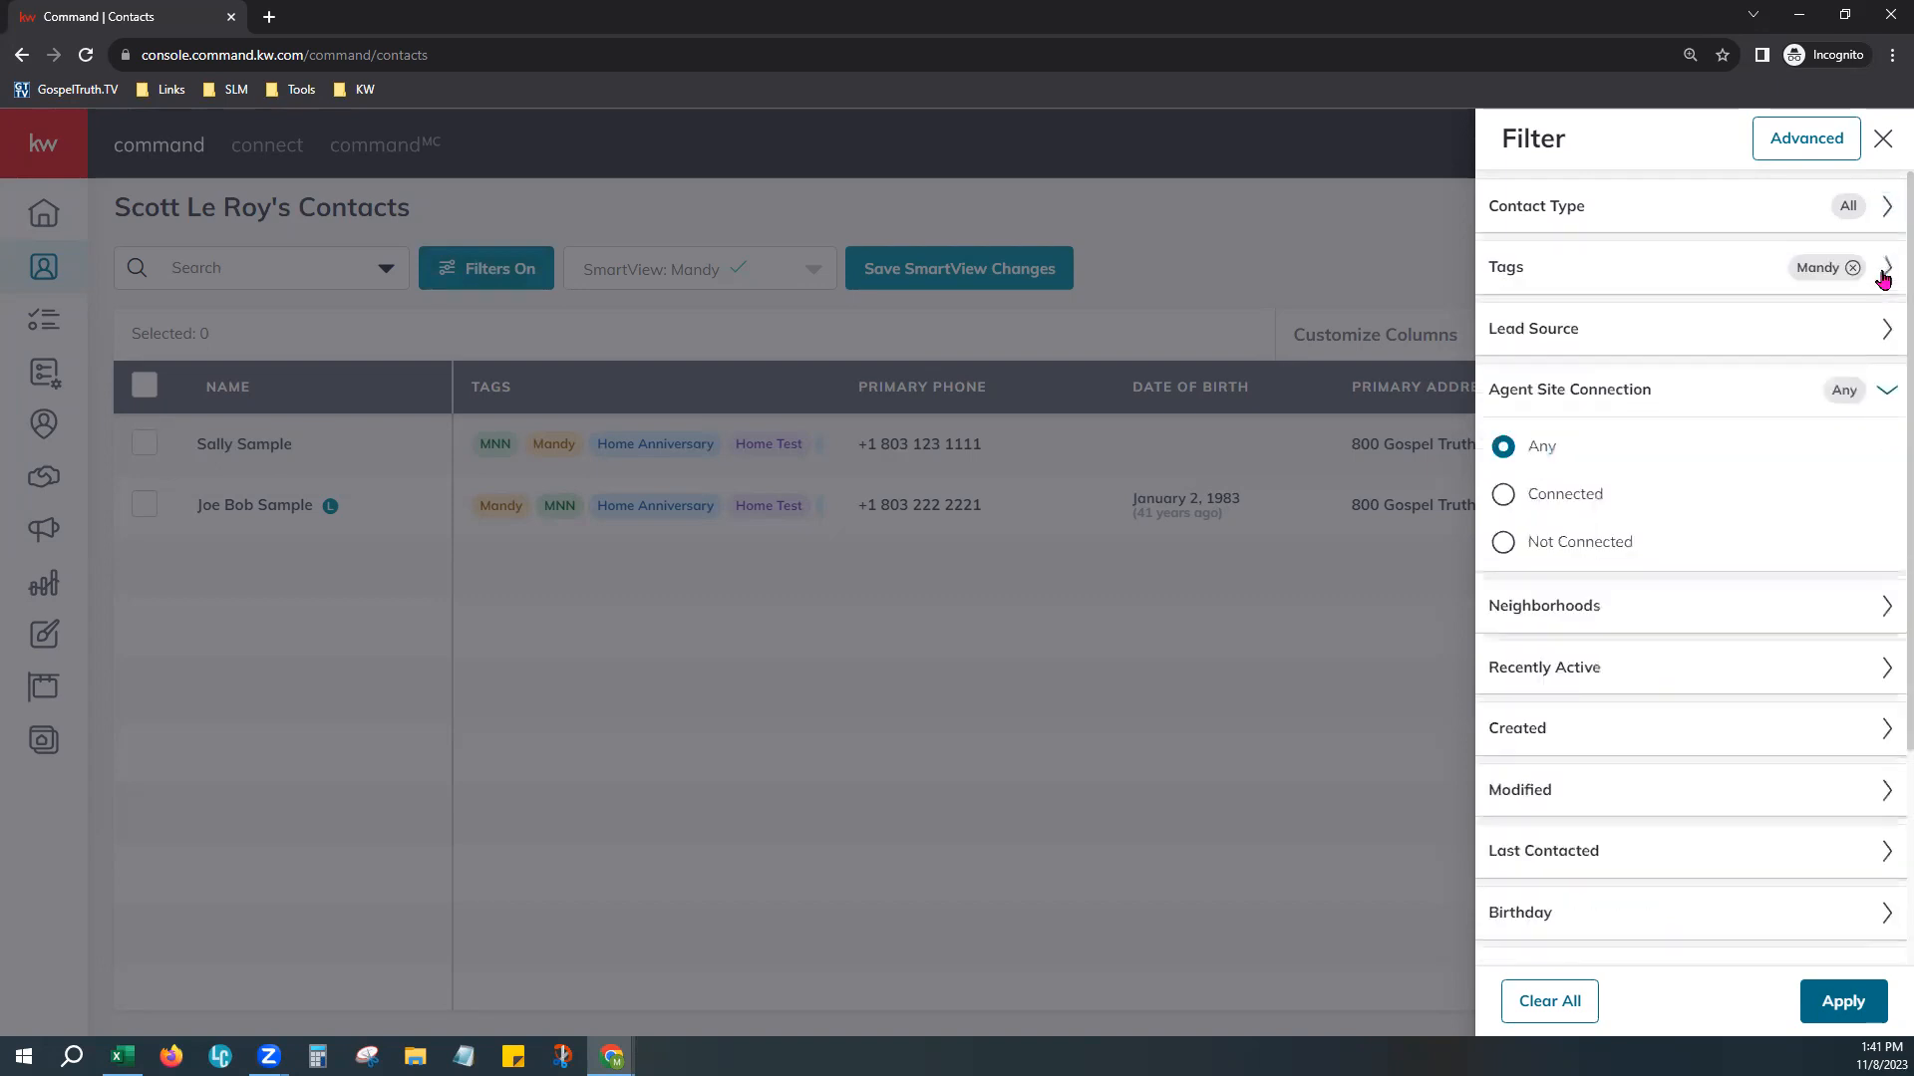
left_click(1886, 390)
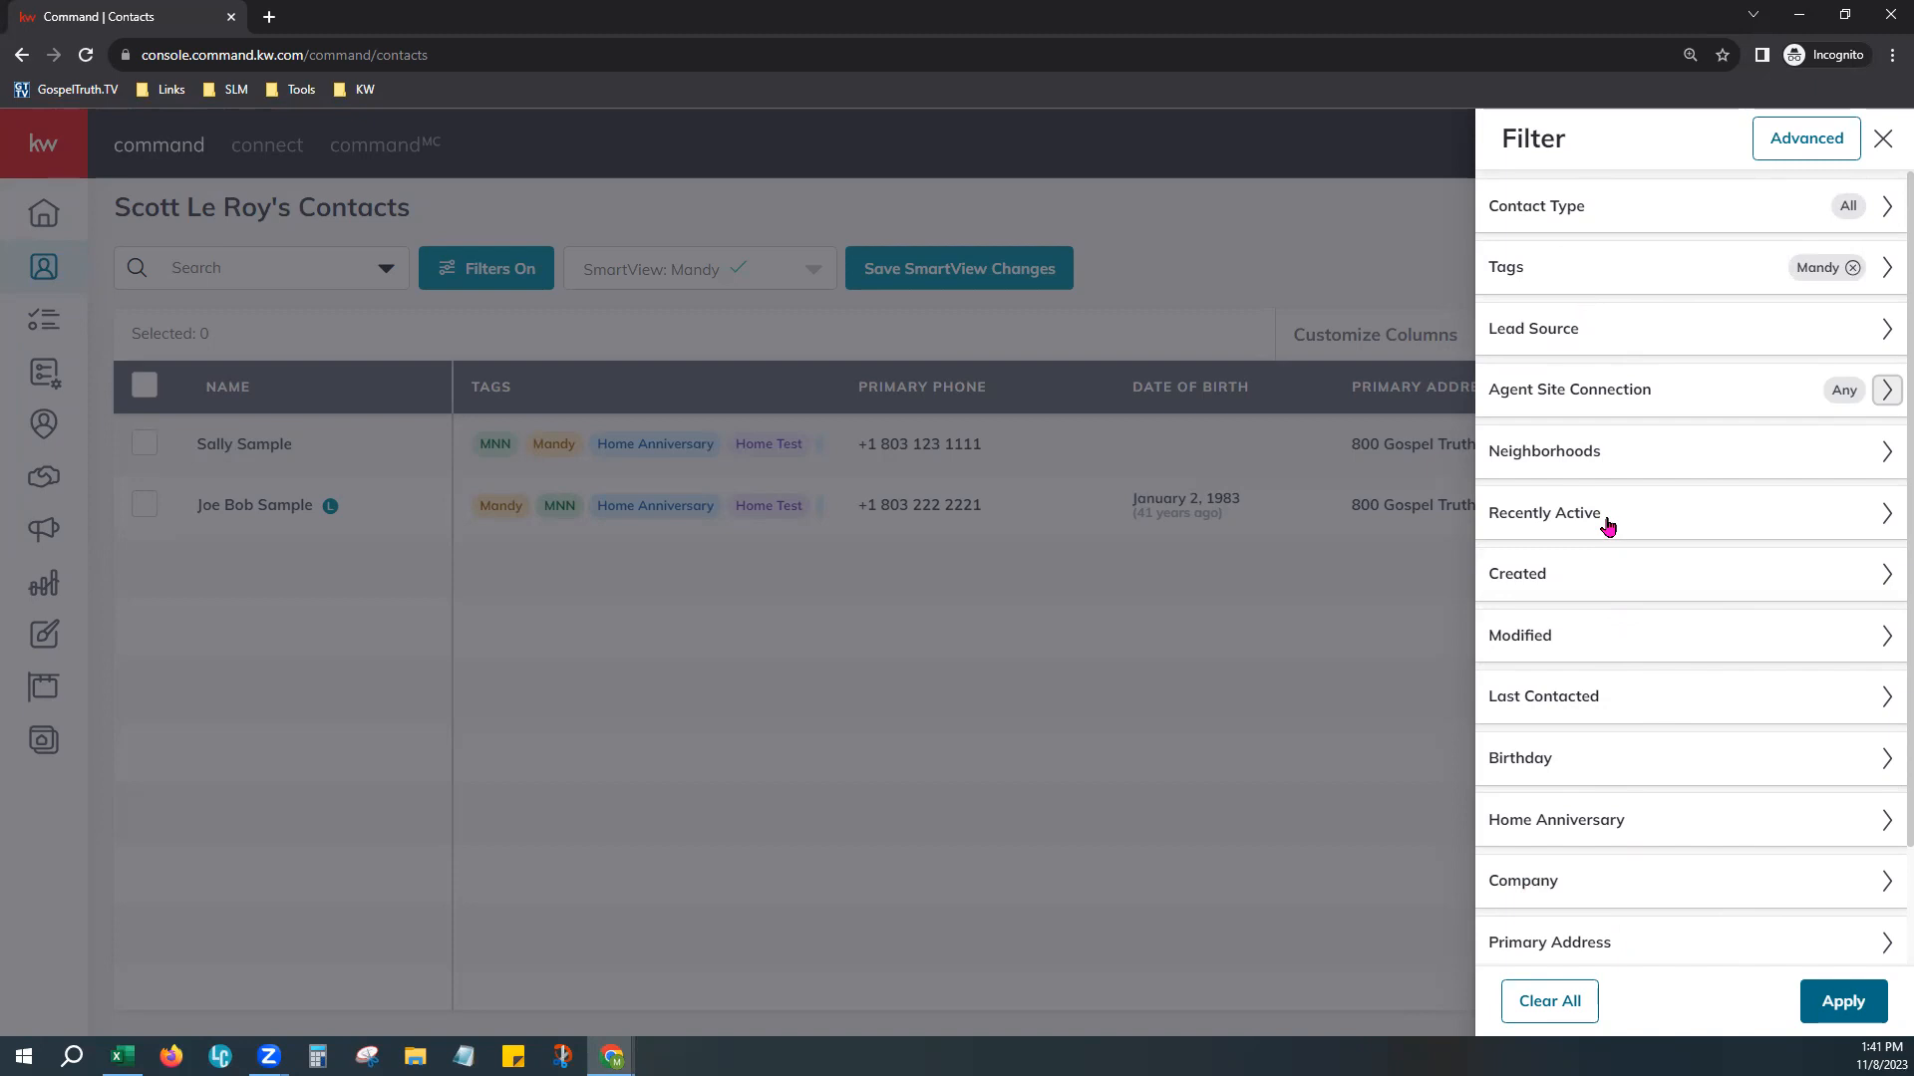
Step: Set the Recently Active filter to within the last 30 days and collapse its section
left_click(1532, 521)
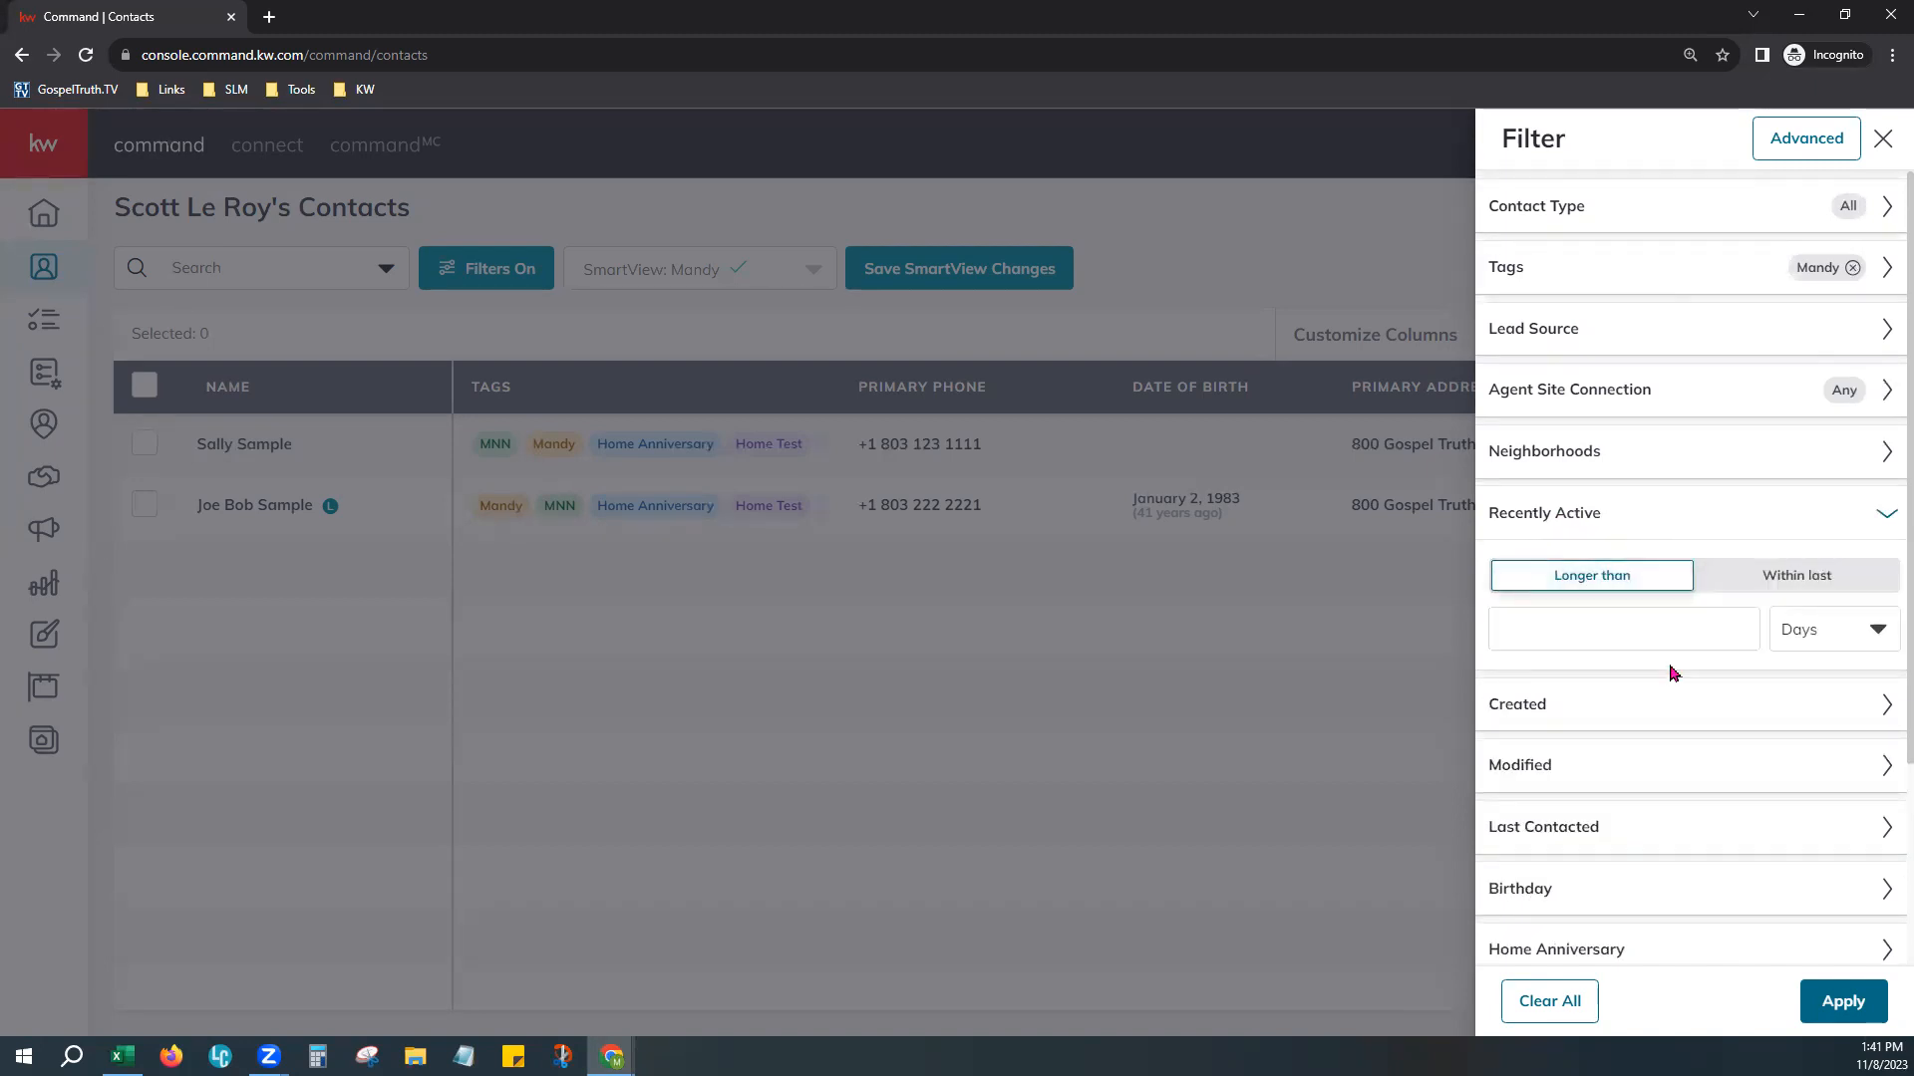
left_click(1754, 580)
left_click(1739, 623)
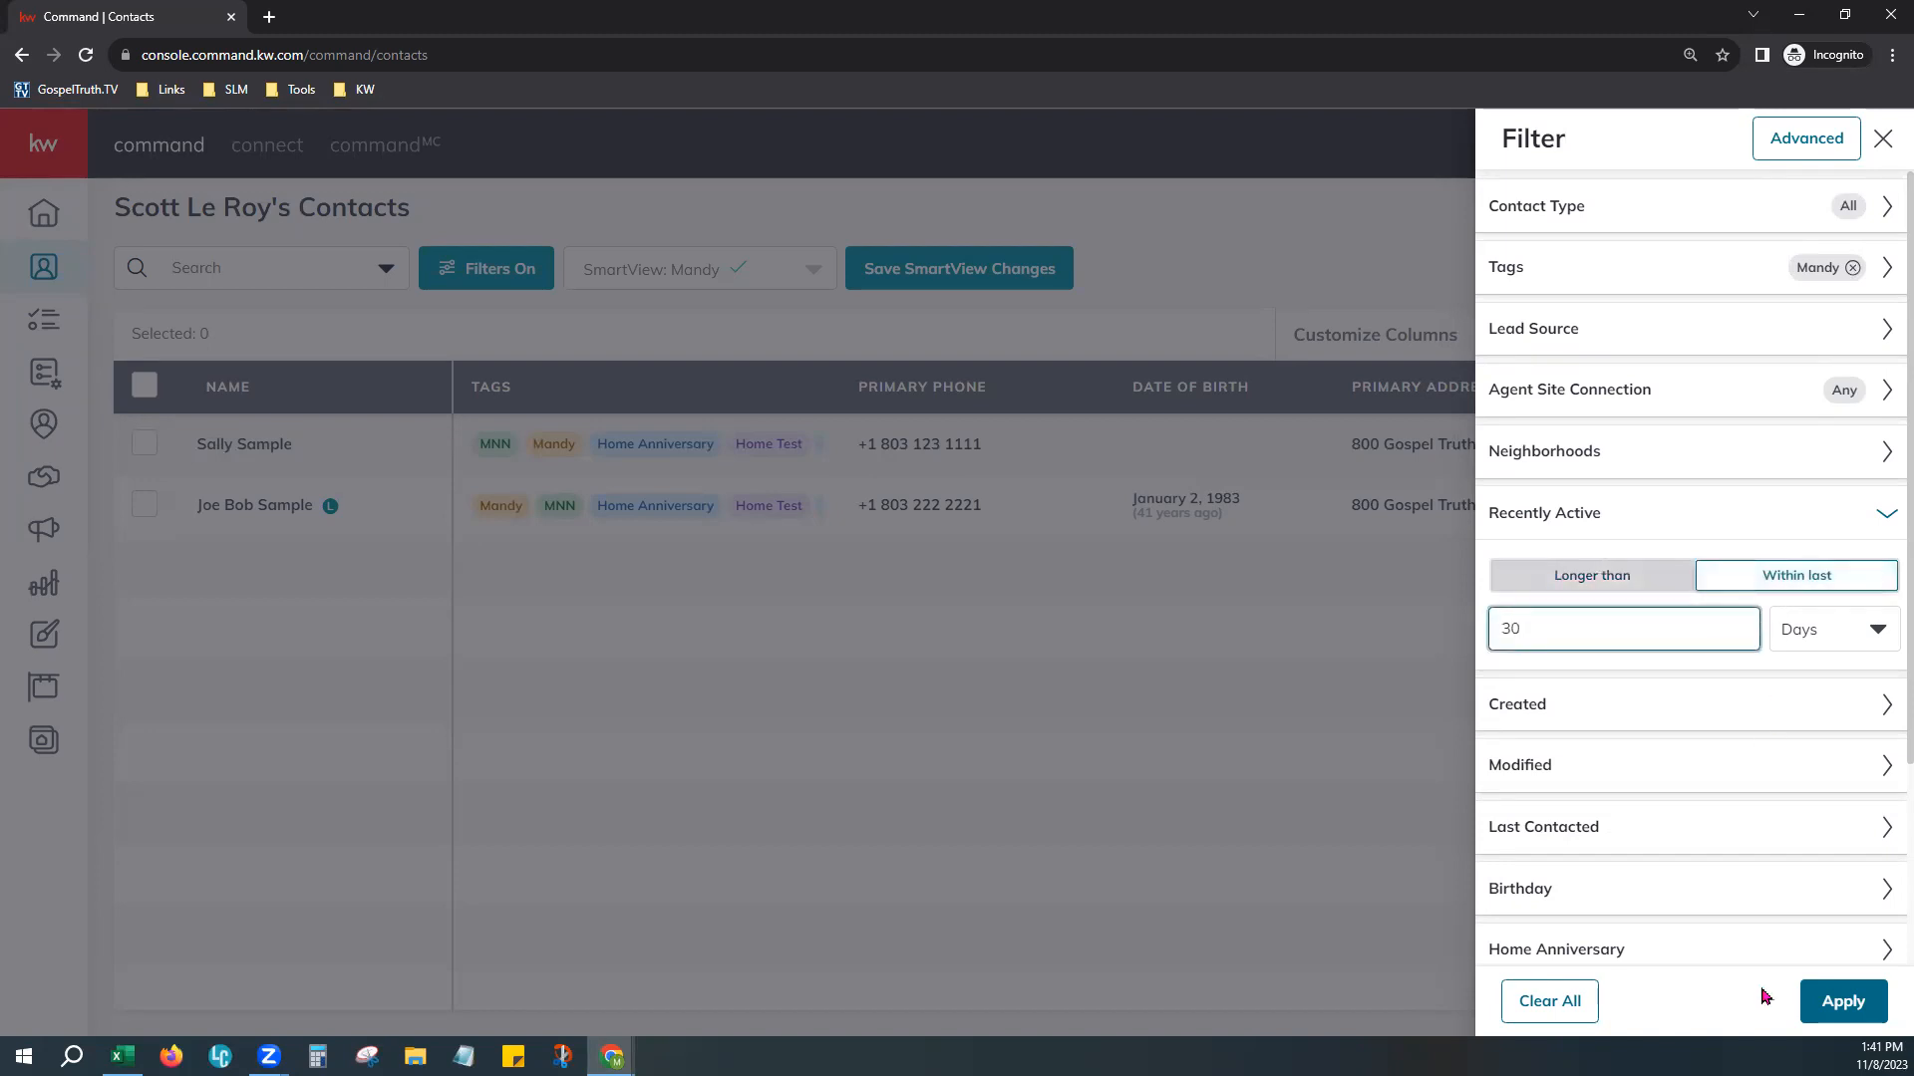
left_click(1889, 510)
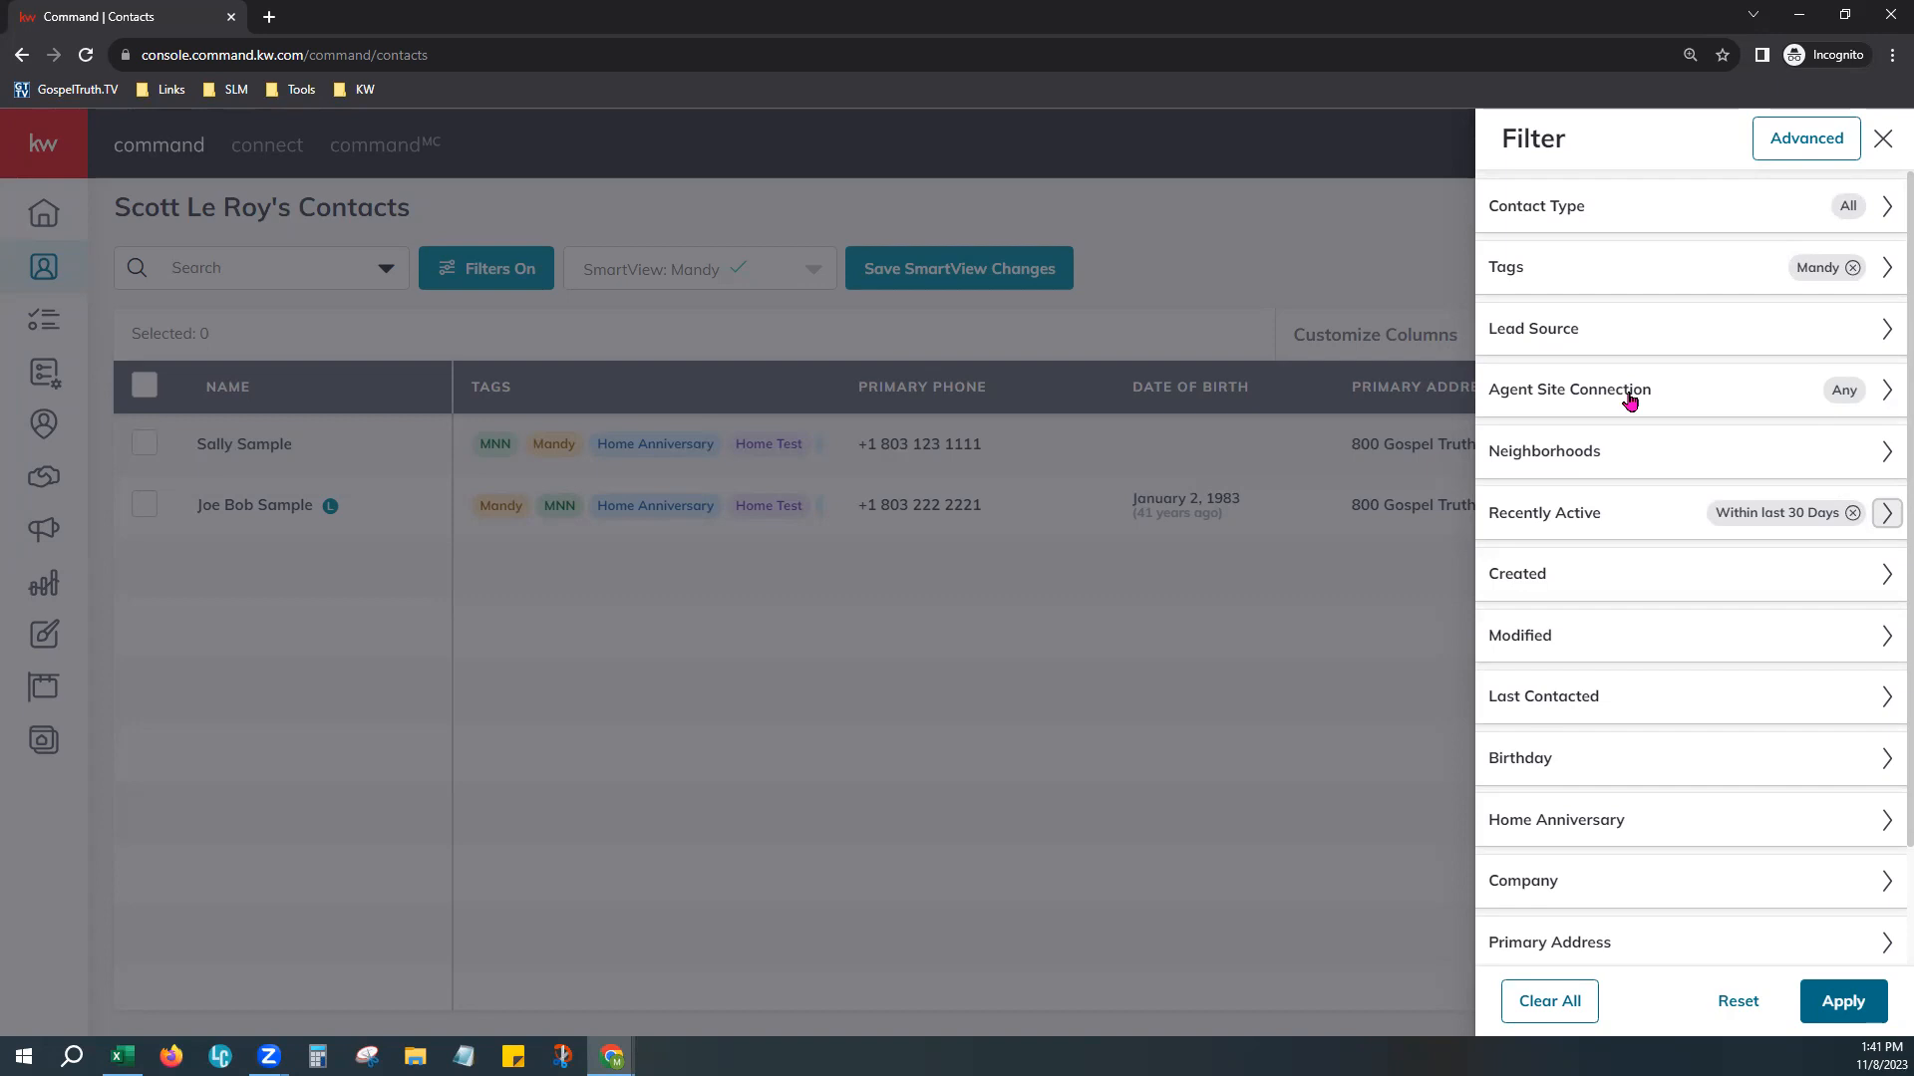
Step: Review the options of the Agent Site Connection and Contact Type filters, collapsing each section after viewing
left_click(1542, 397)
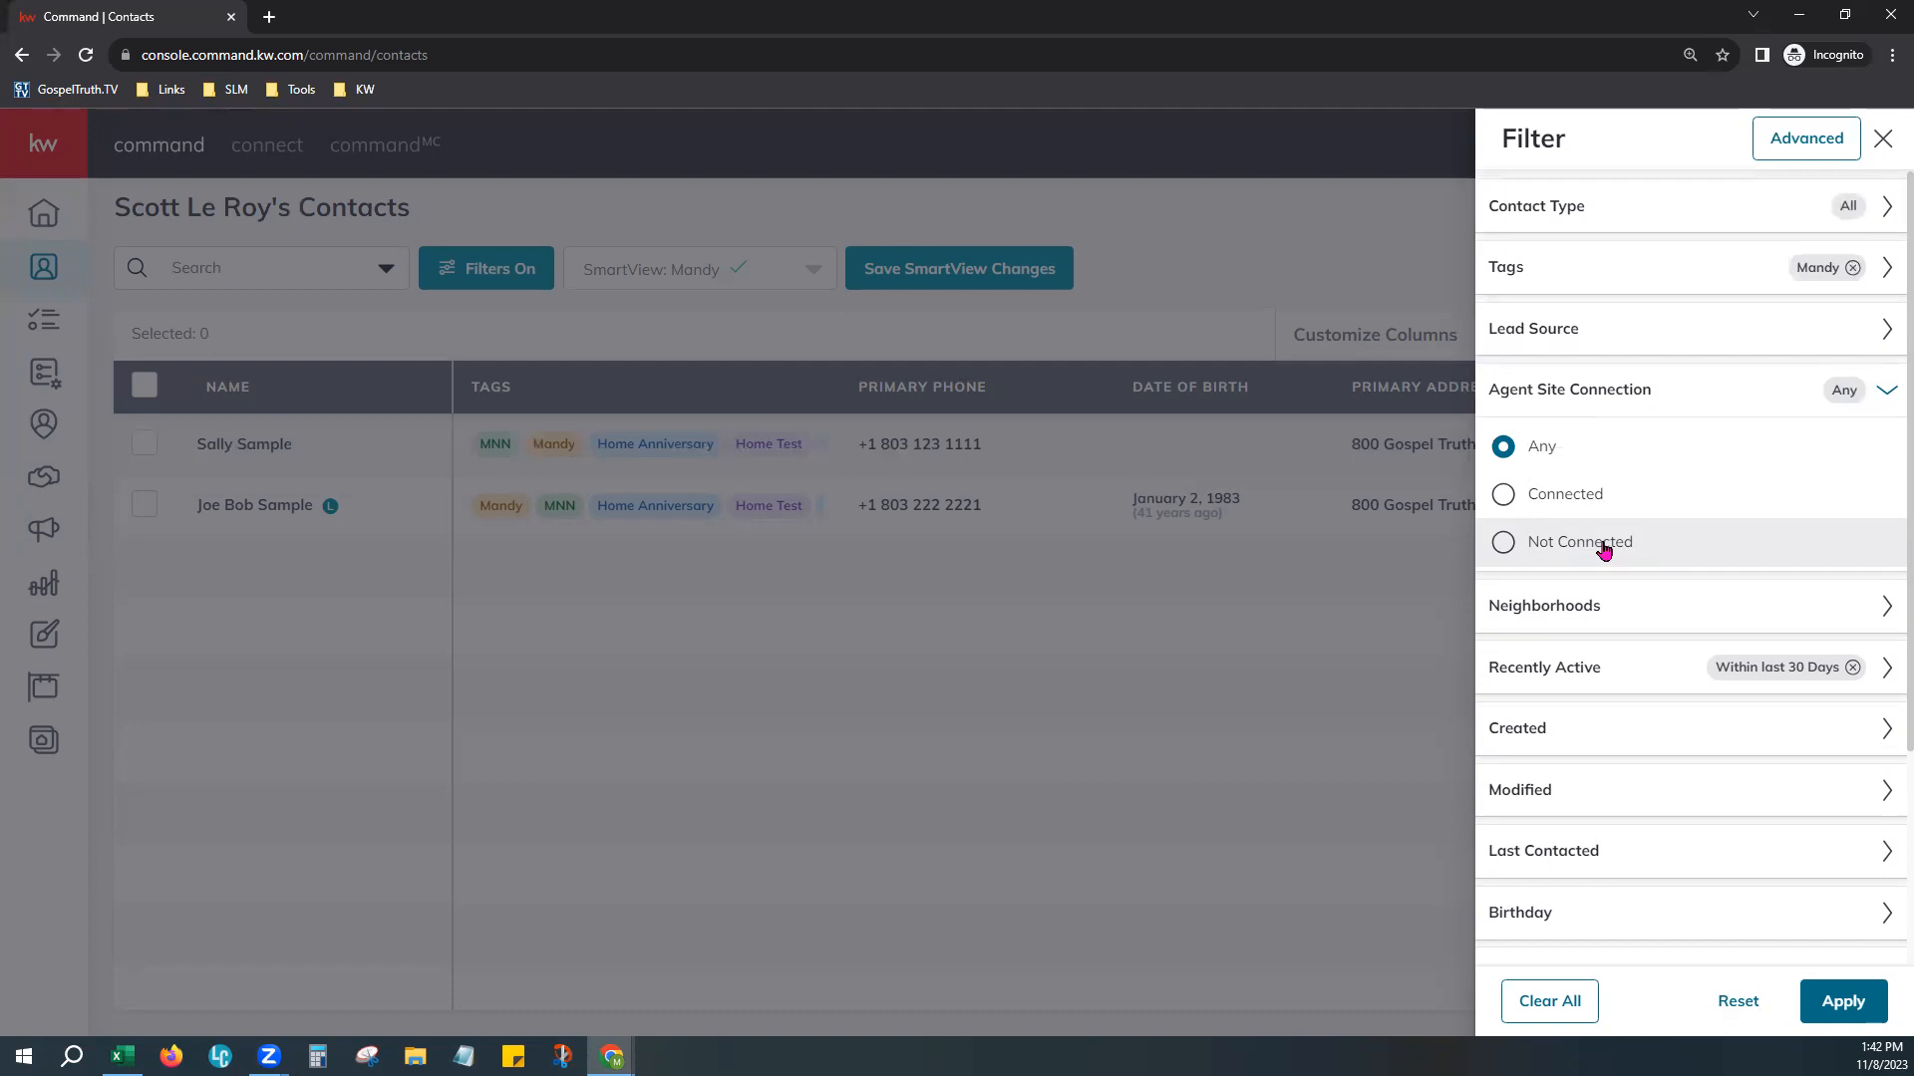
left_click(1879, 397)
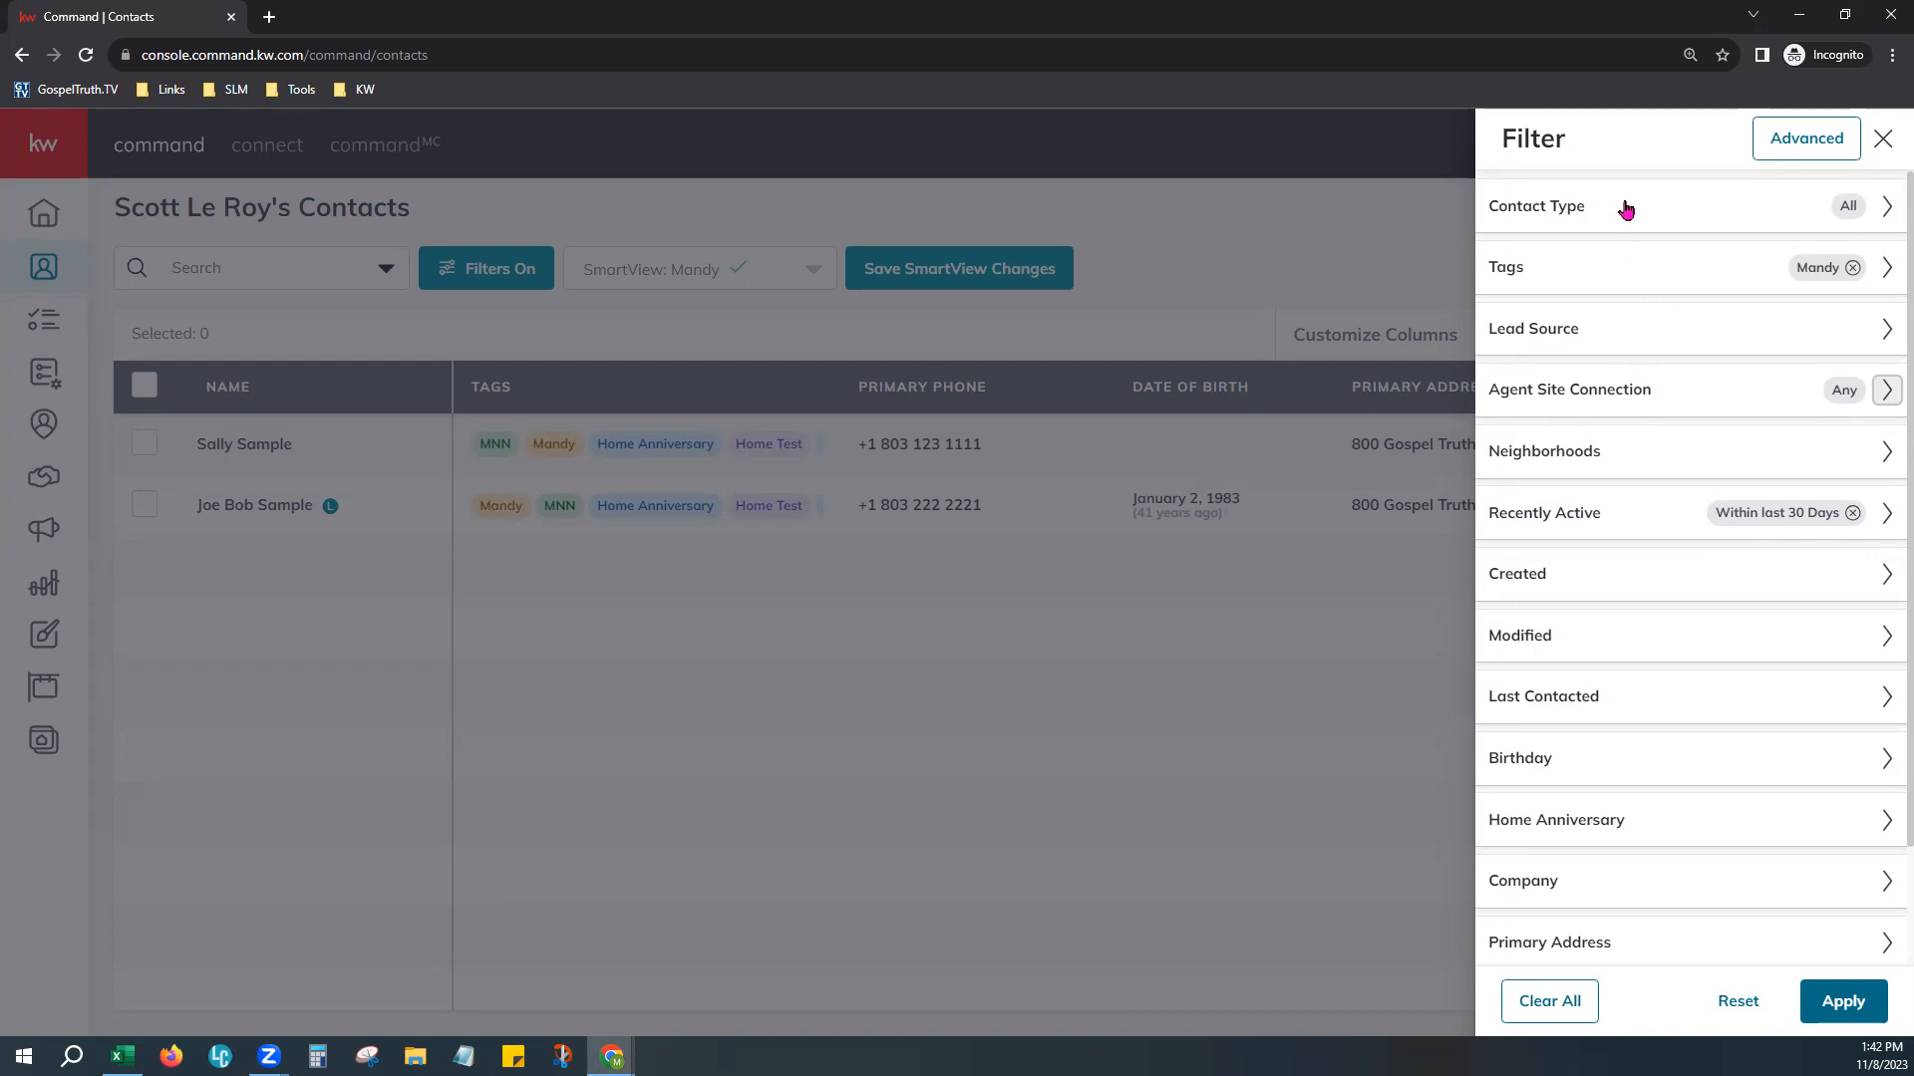
left_click(1590, 220)
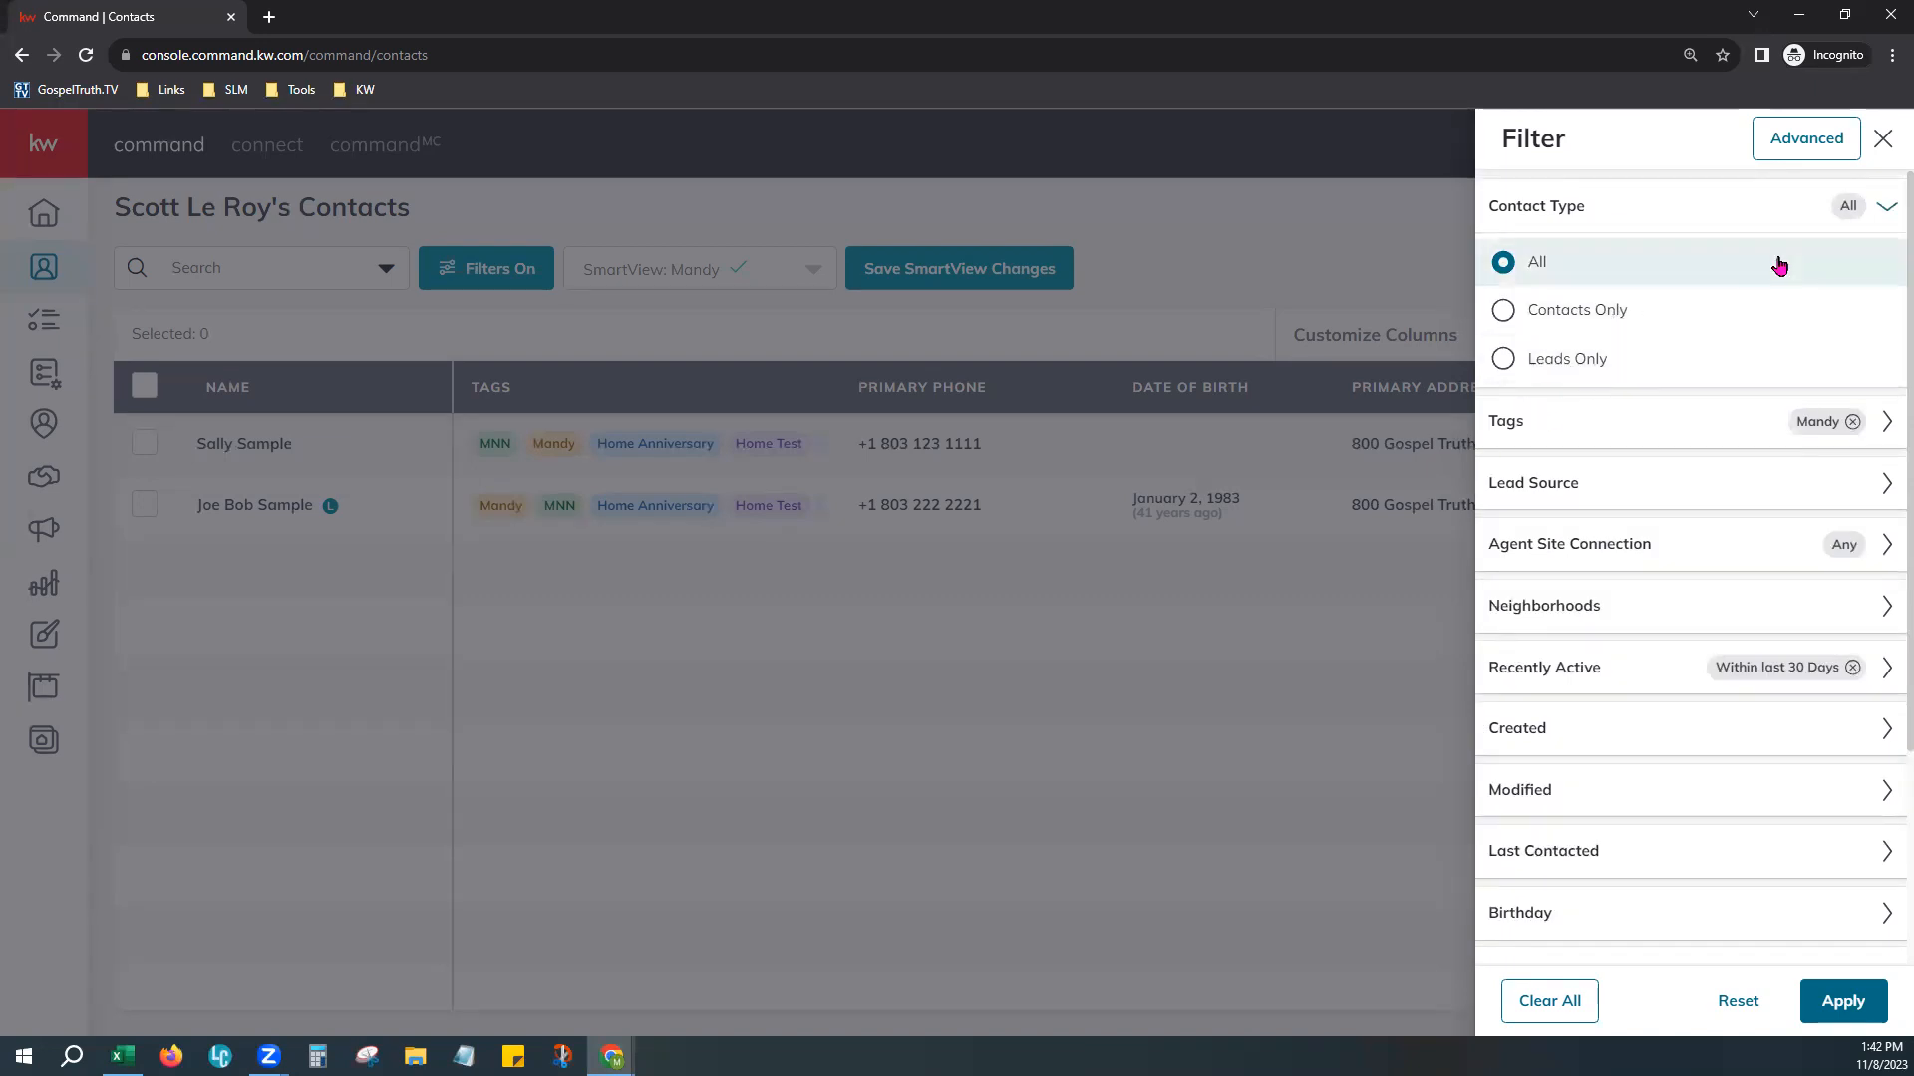
left_click(1884, 205)
Step: Include the .D, 08.02.22 and 08.10 tags in the Tags filter, and deselect all three again
left_click(1558, 275)
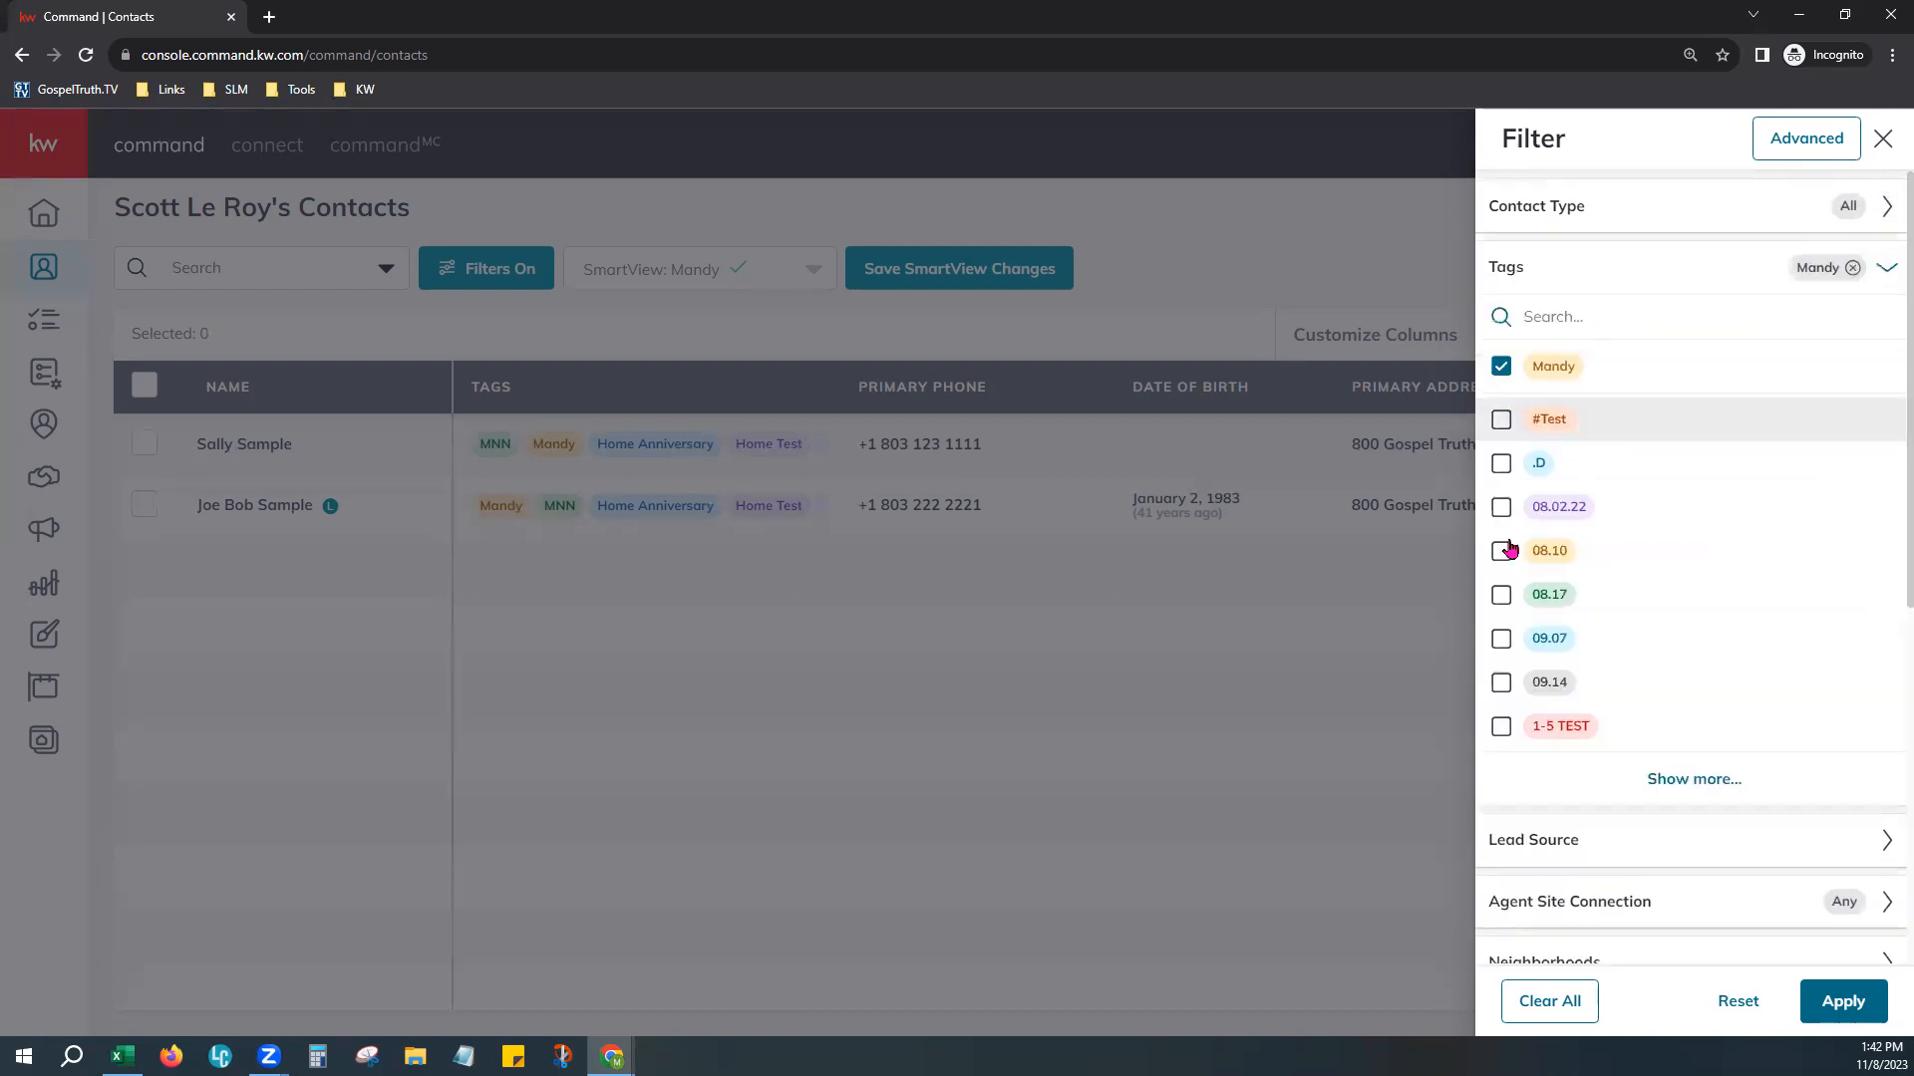
left_click(1501, 462)
left_click(1501, 507)
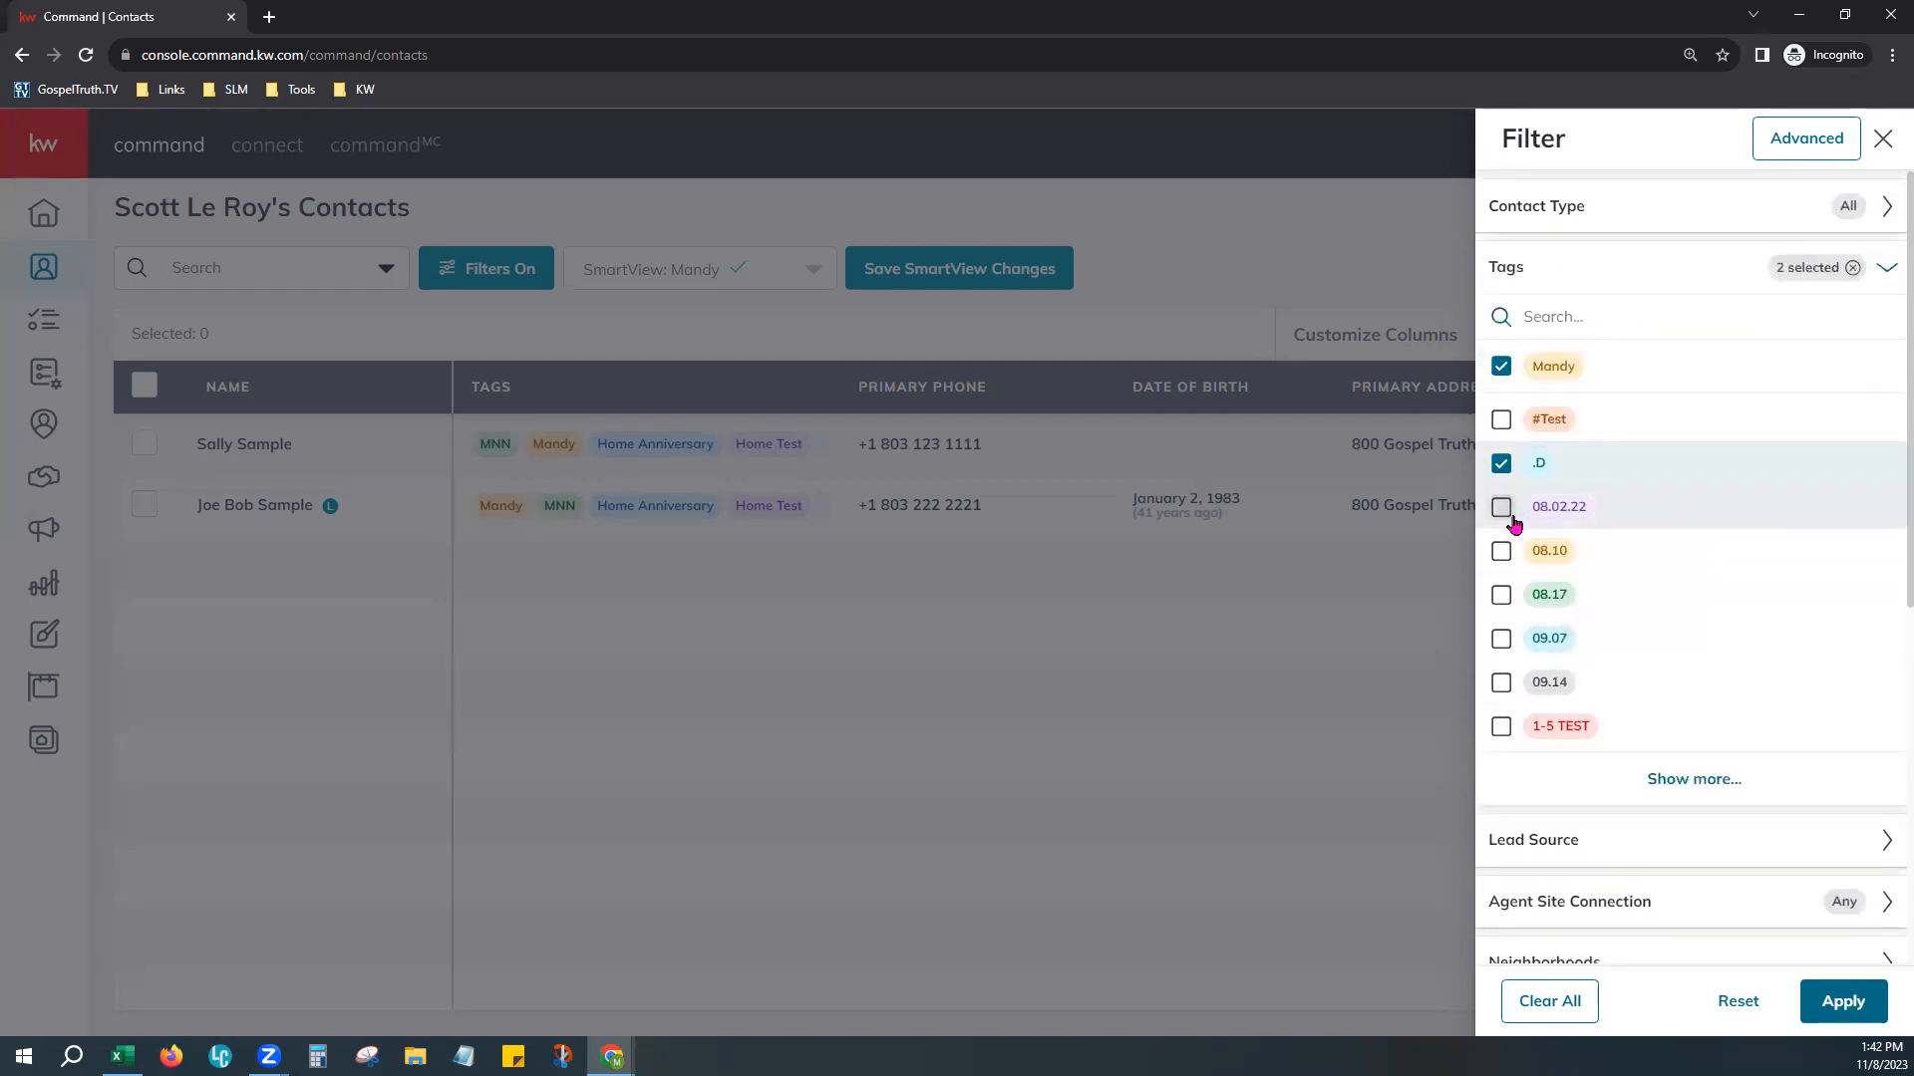
left_click(1501, 550)
left_click(1502, 506)
left_click(1501, 463)
left_click(1501, 551)
Step: Expand the Lead Source filter to examine its suggested sources, and look through the remaining filter categories down to Primary Email
scroll(1774, 678, "down", 2)
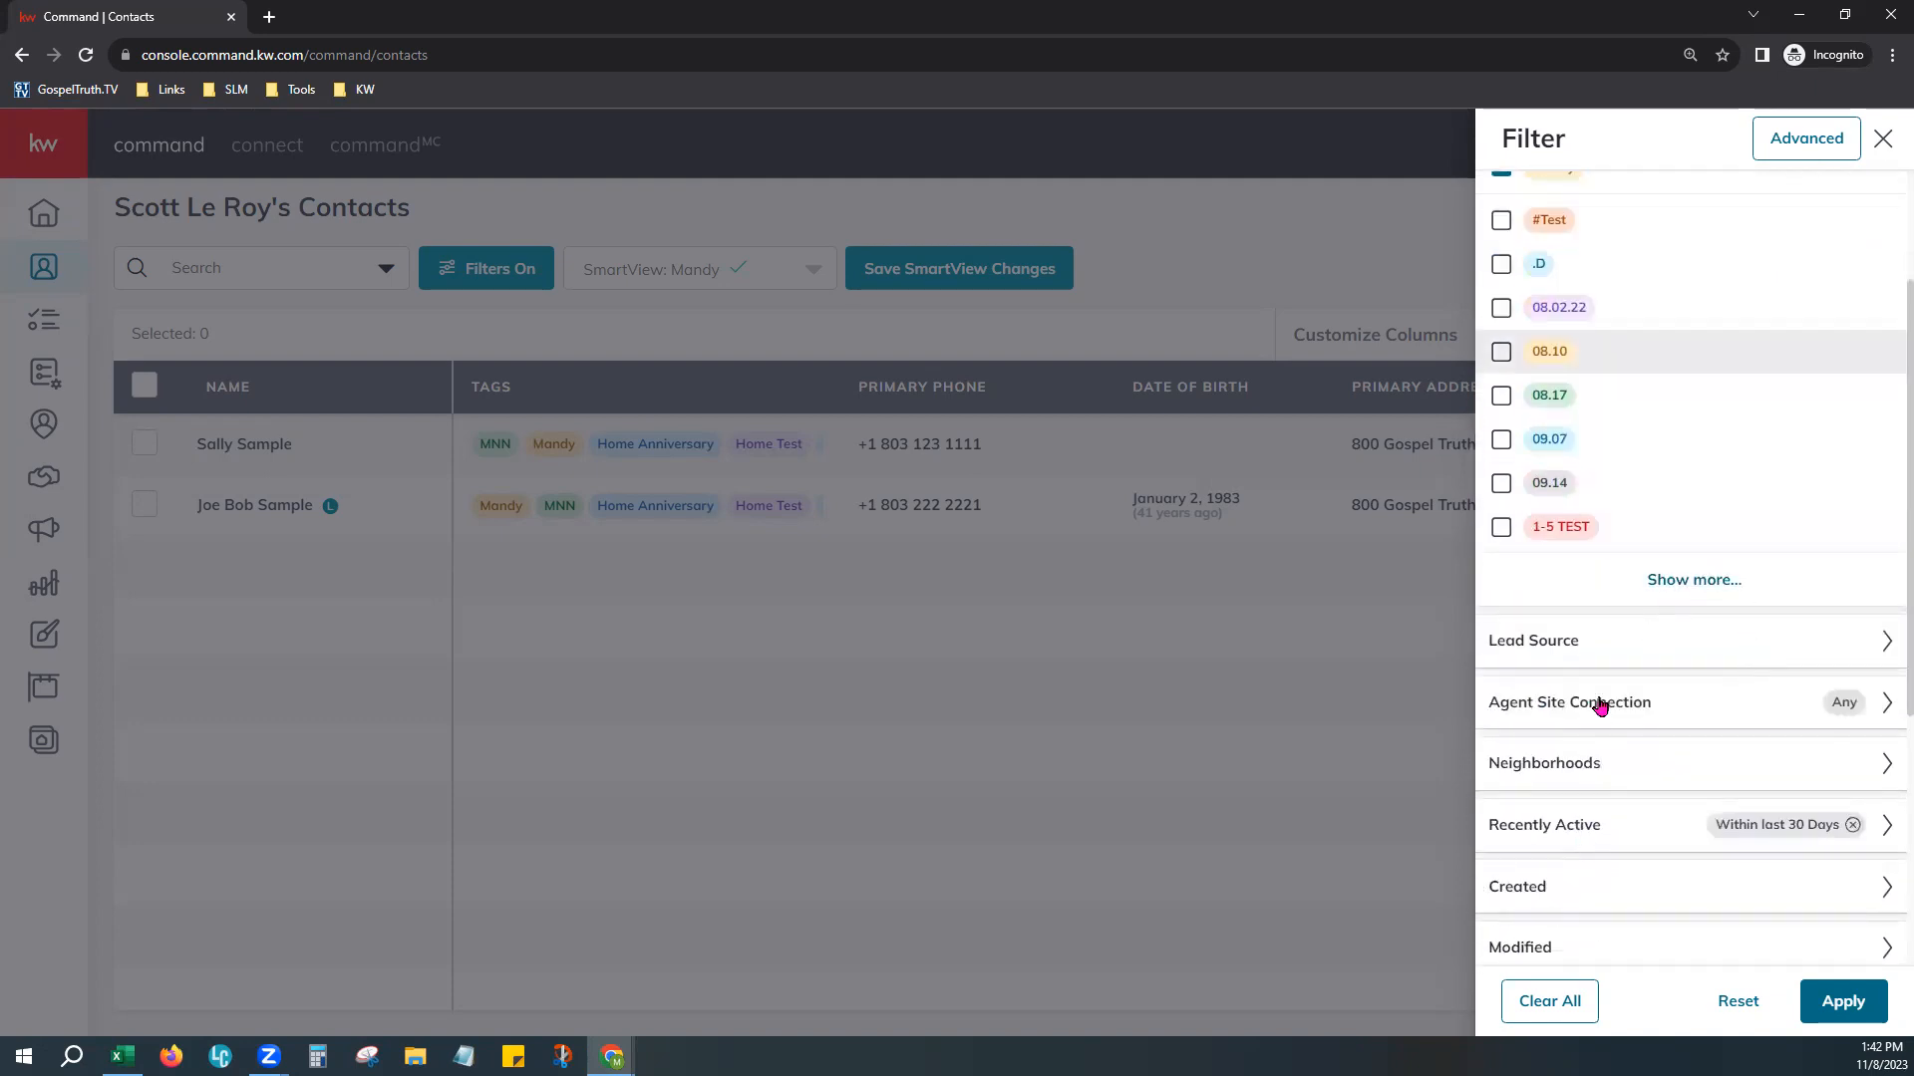
scroll(1594, 700, "down", 3)
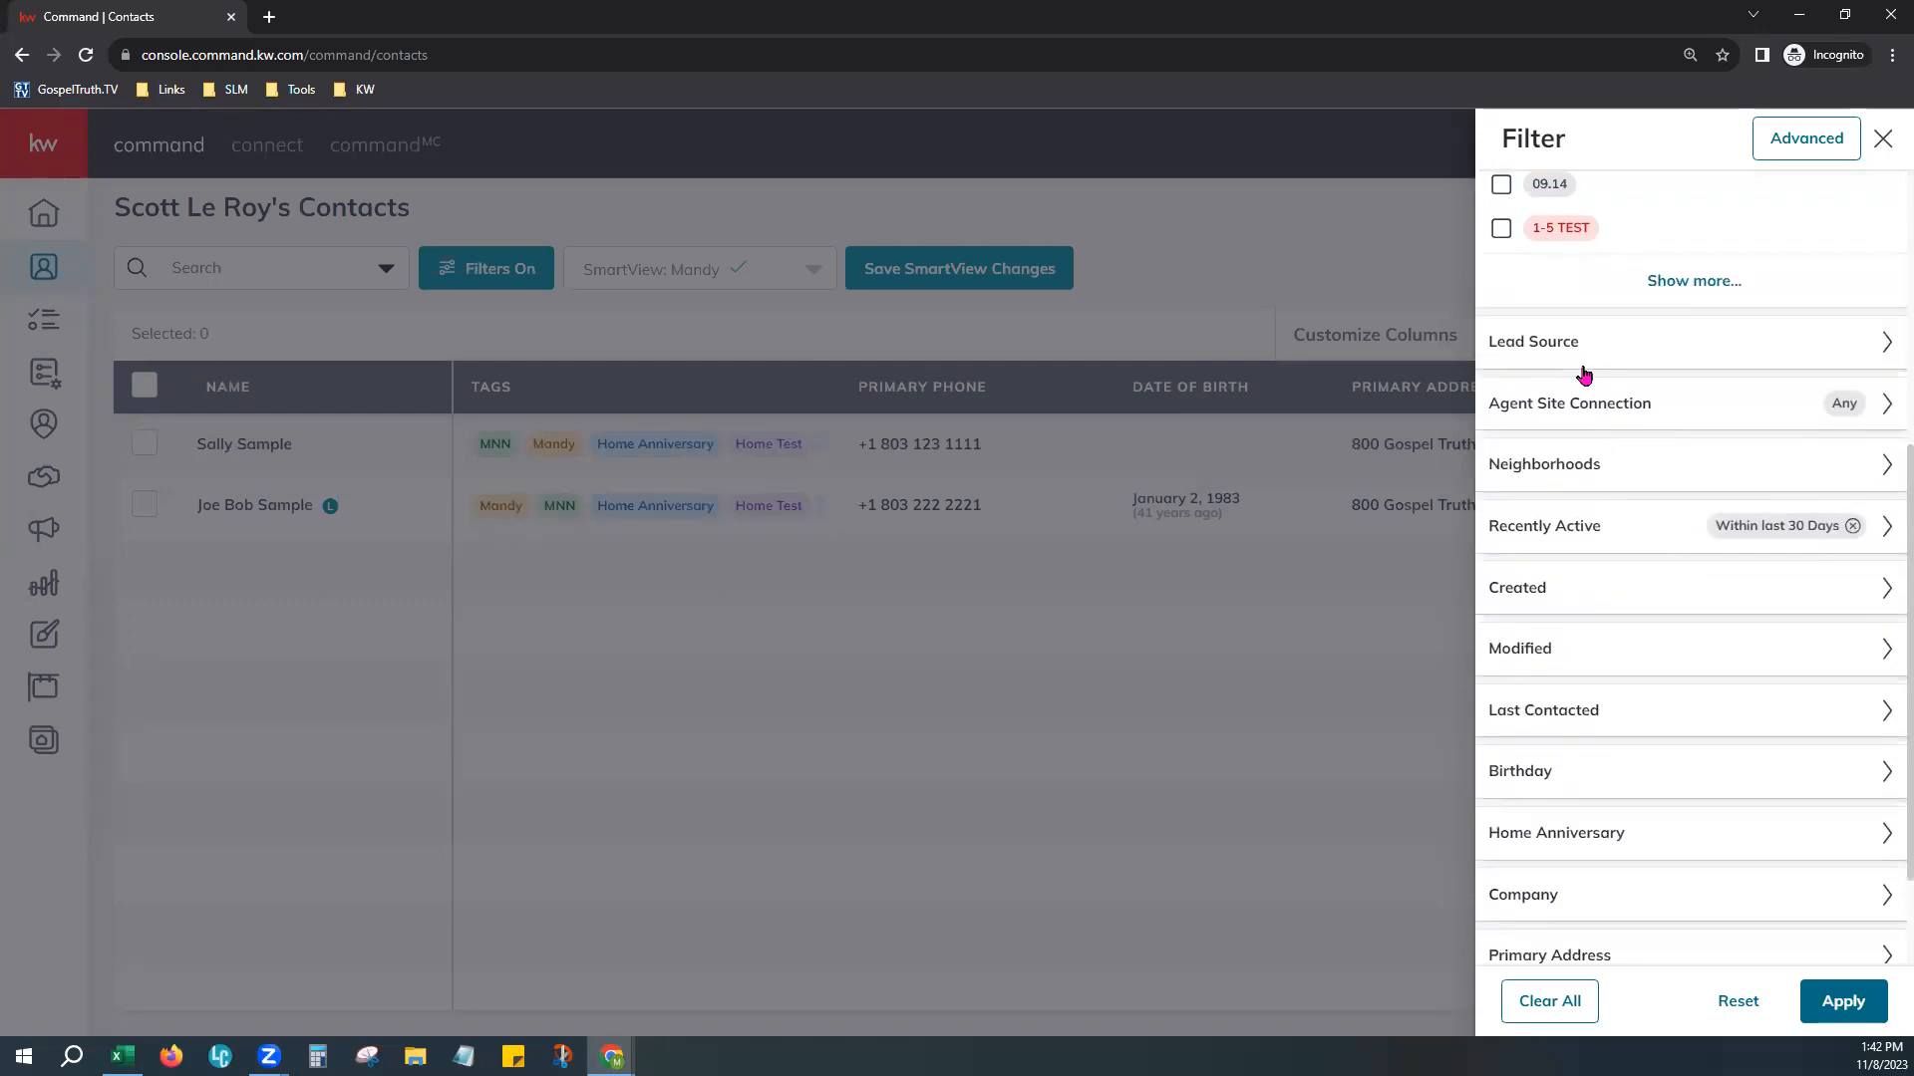
left_click(1585, 374)
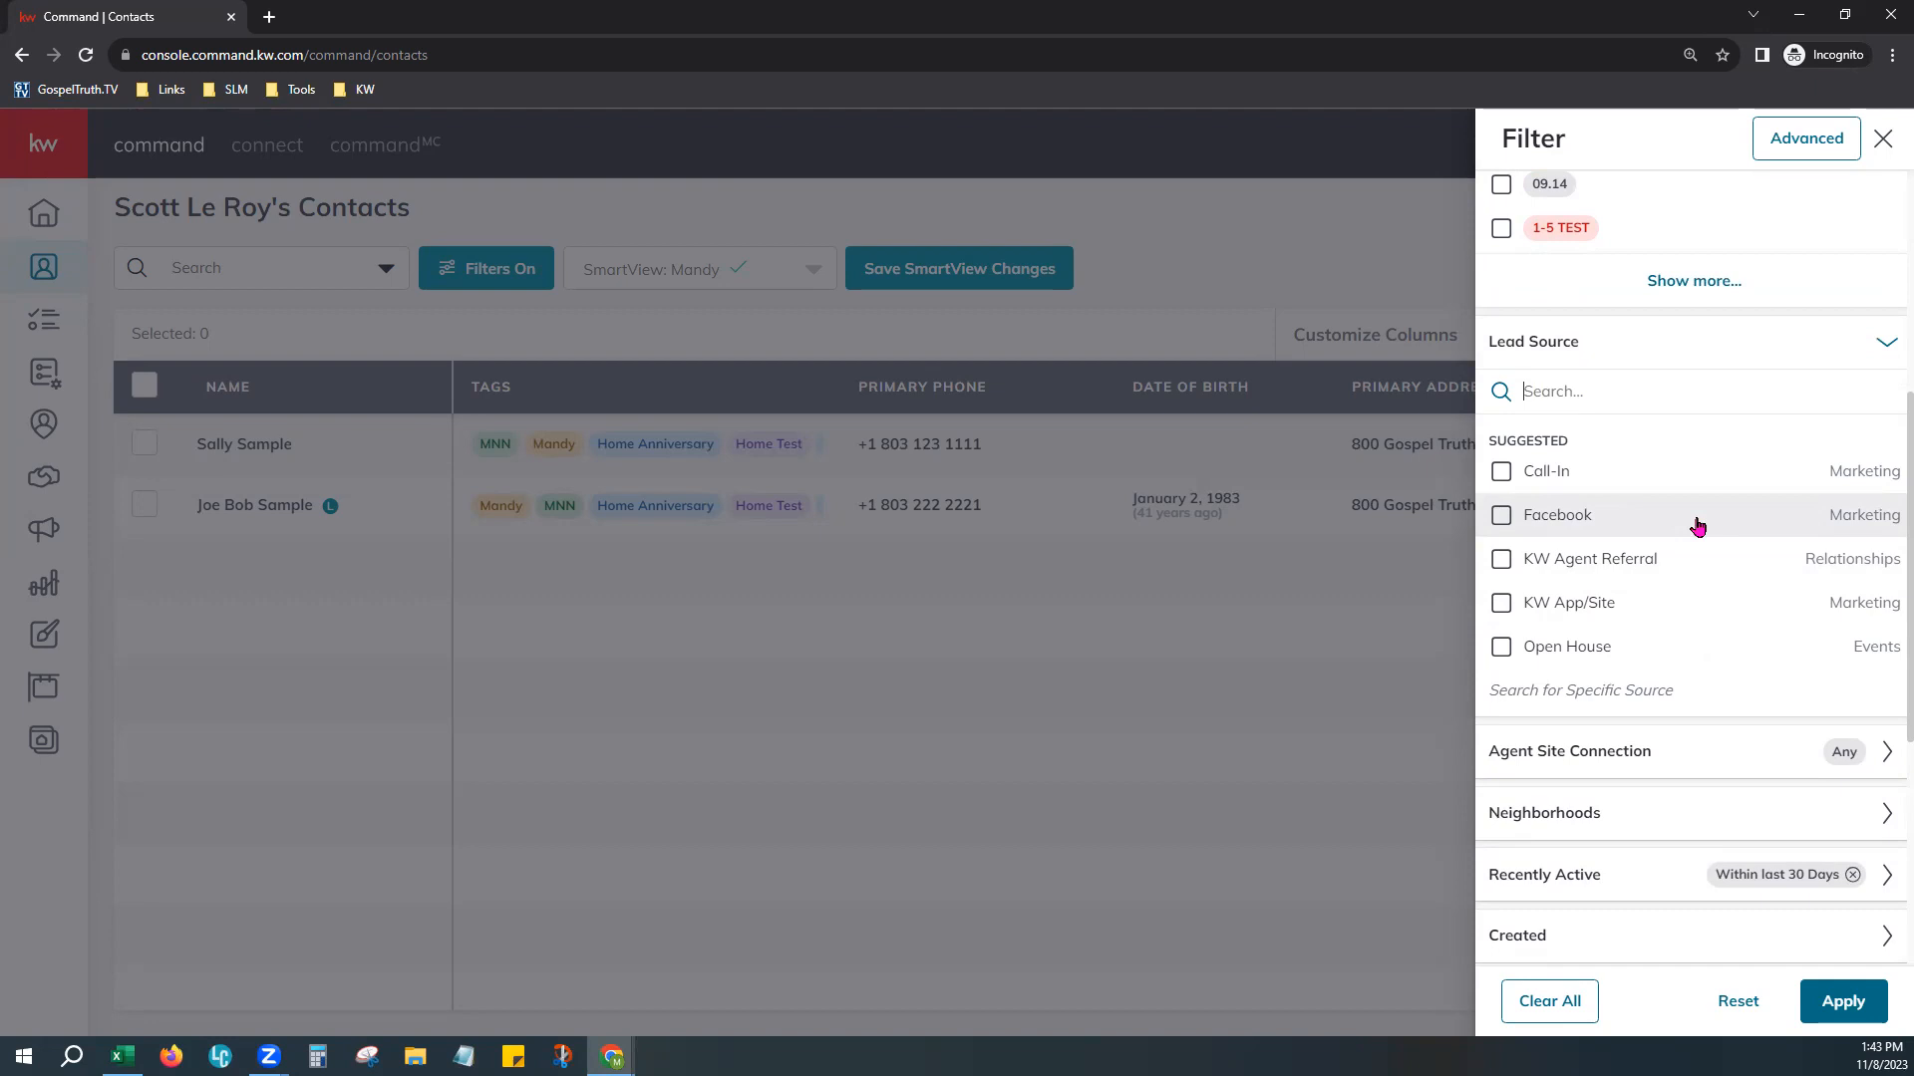
scroll(1644, 731, "down", 2)
scroll(1665, 616, "down", 3)
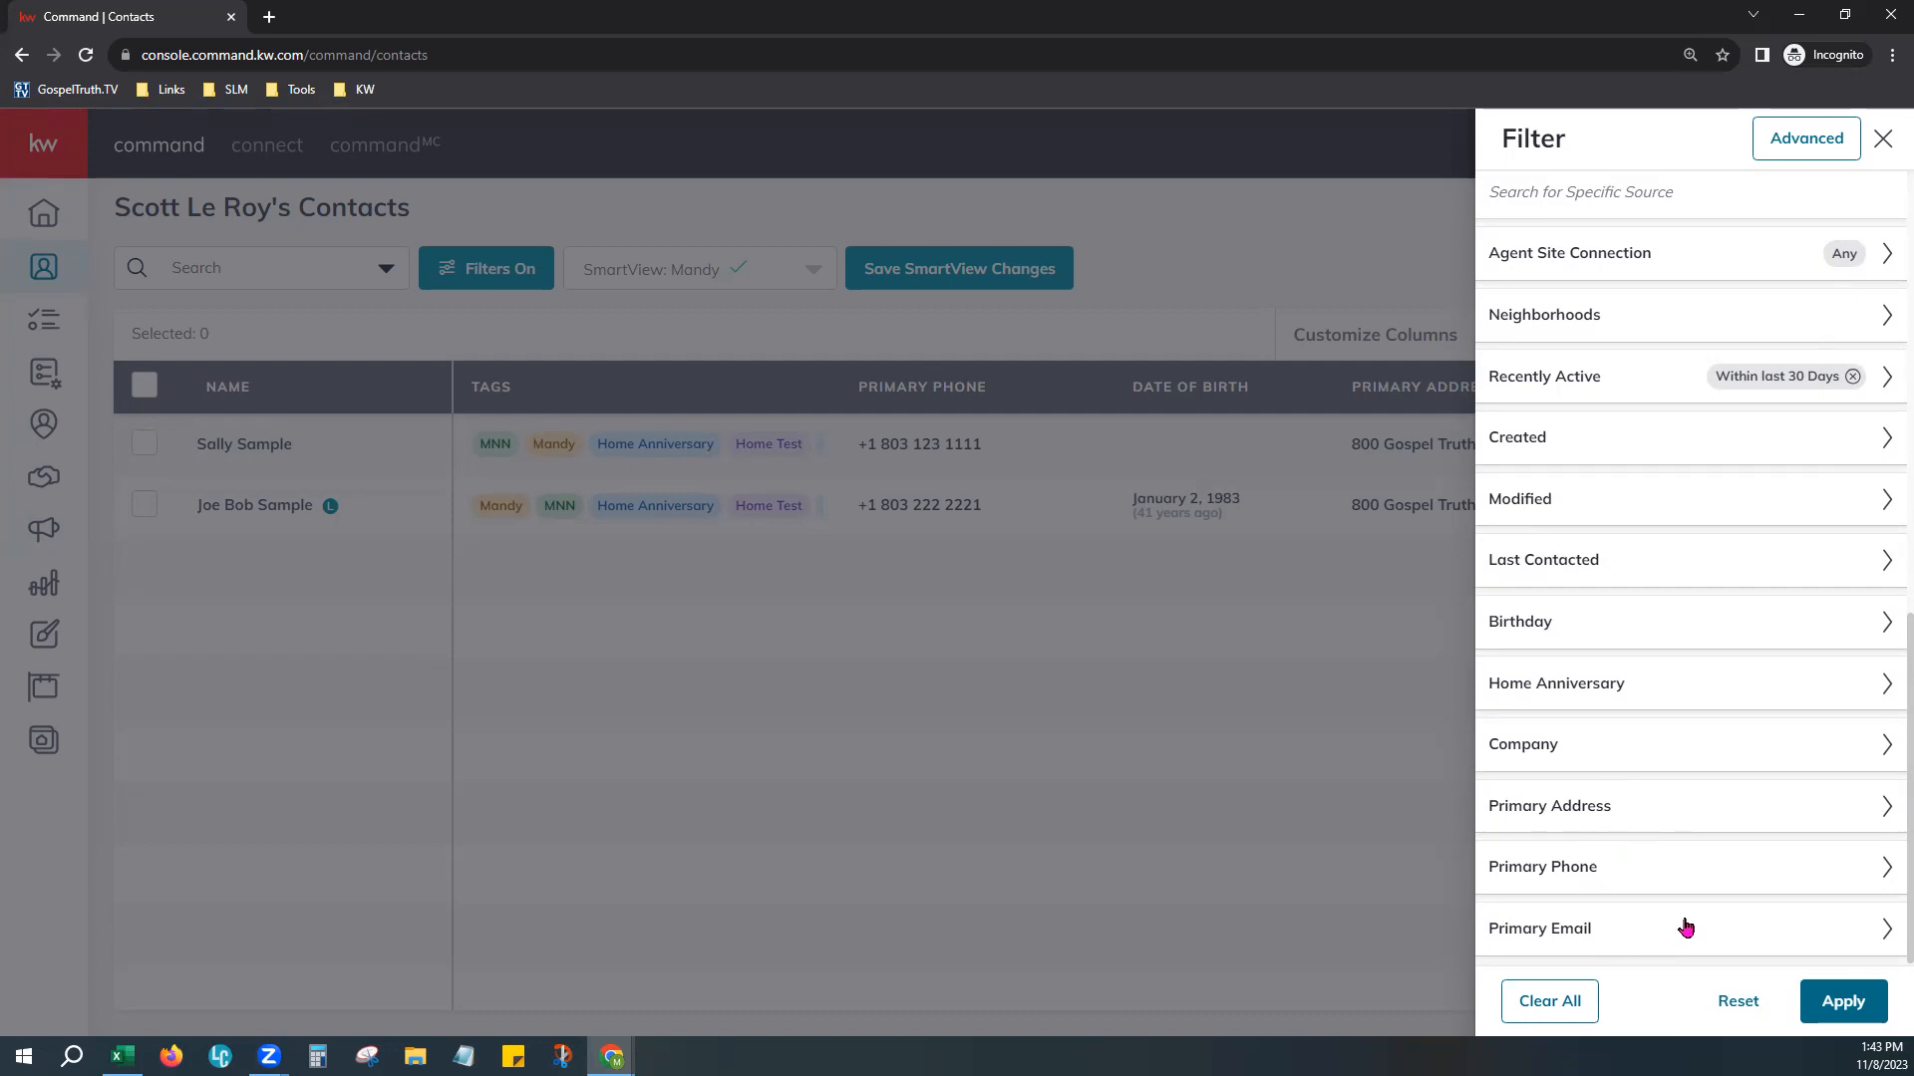
scroll(1698, 608, "up", 6)
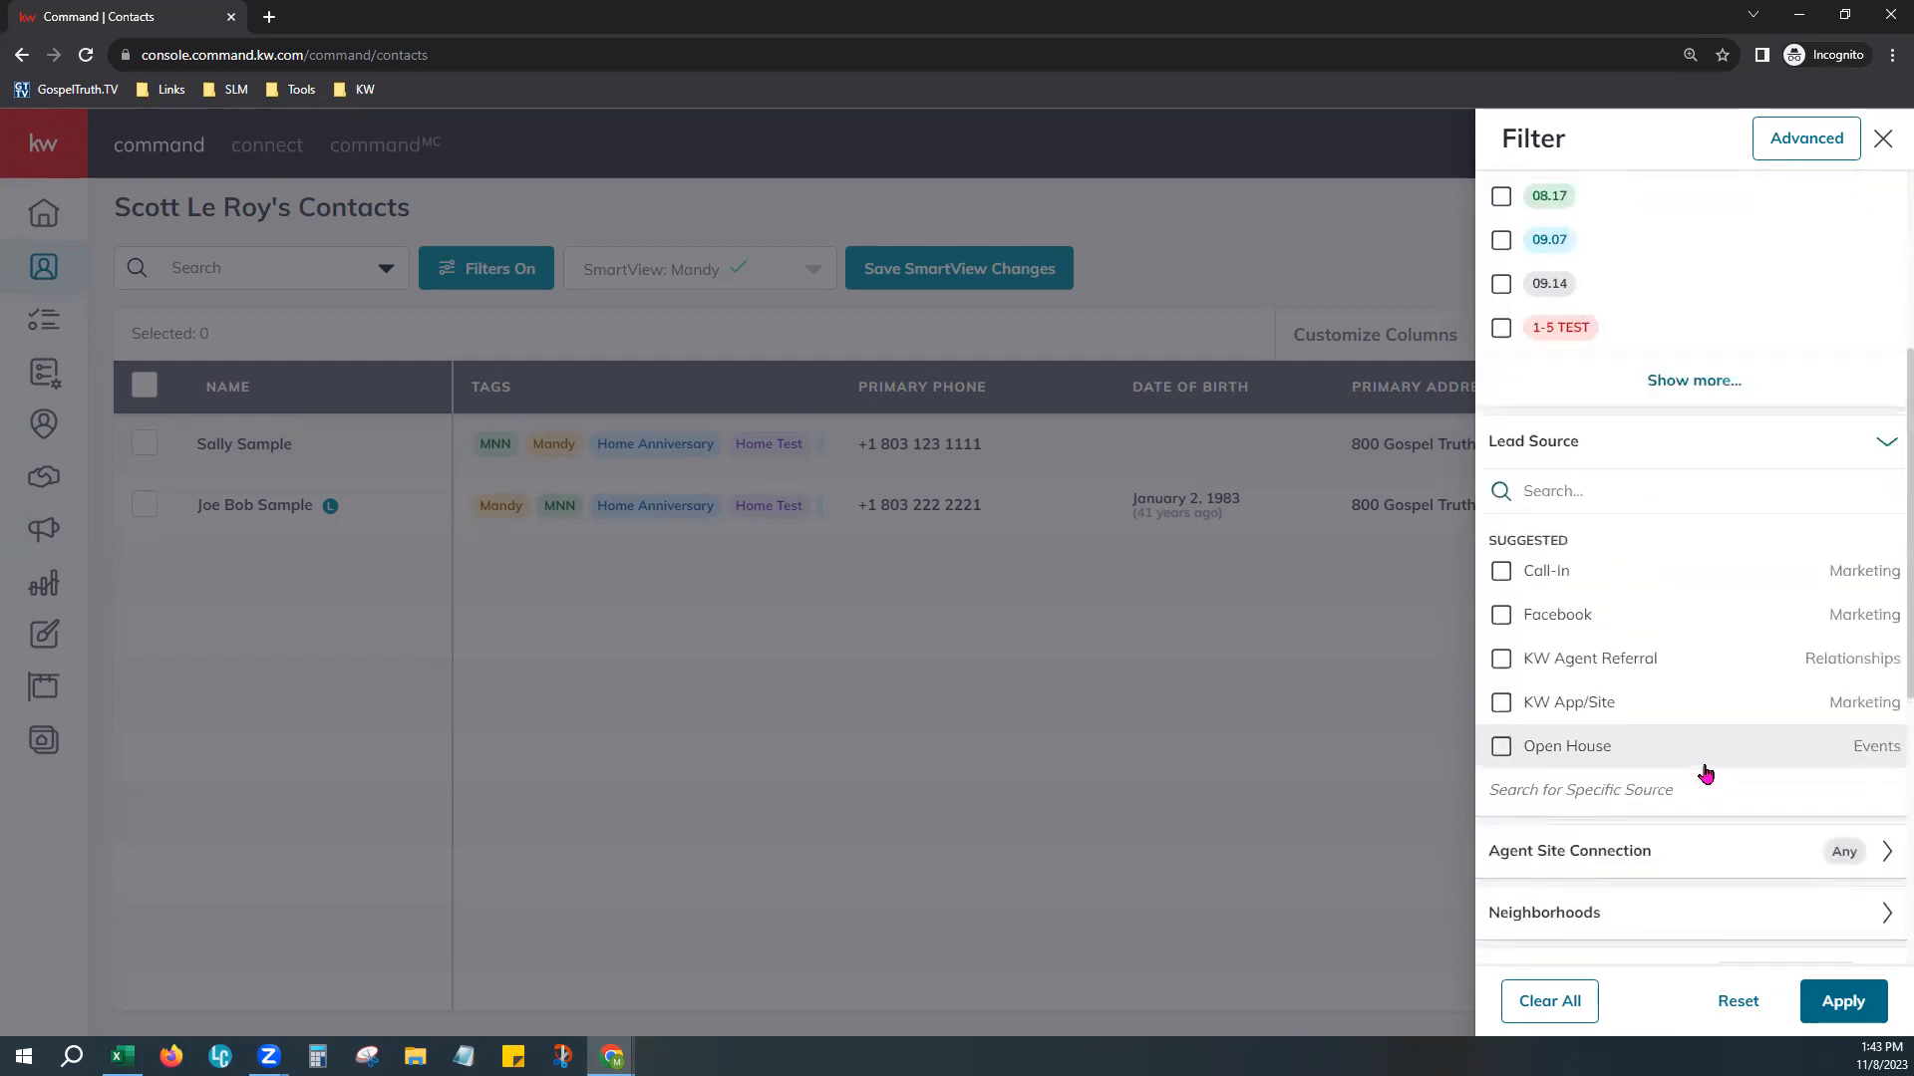
scroll(1707, 774, "up", 4)
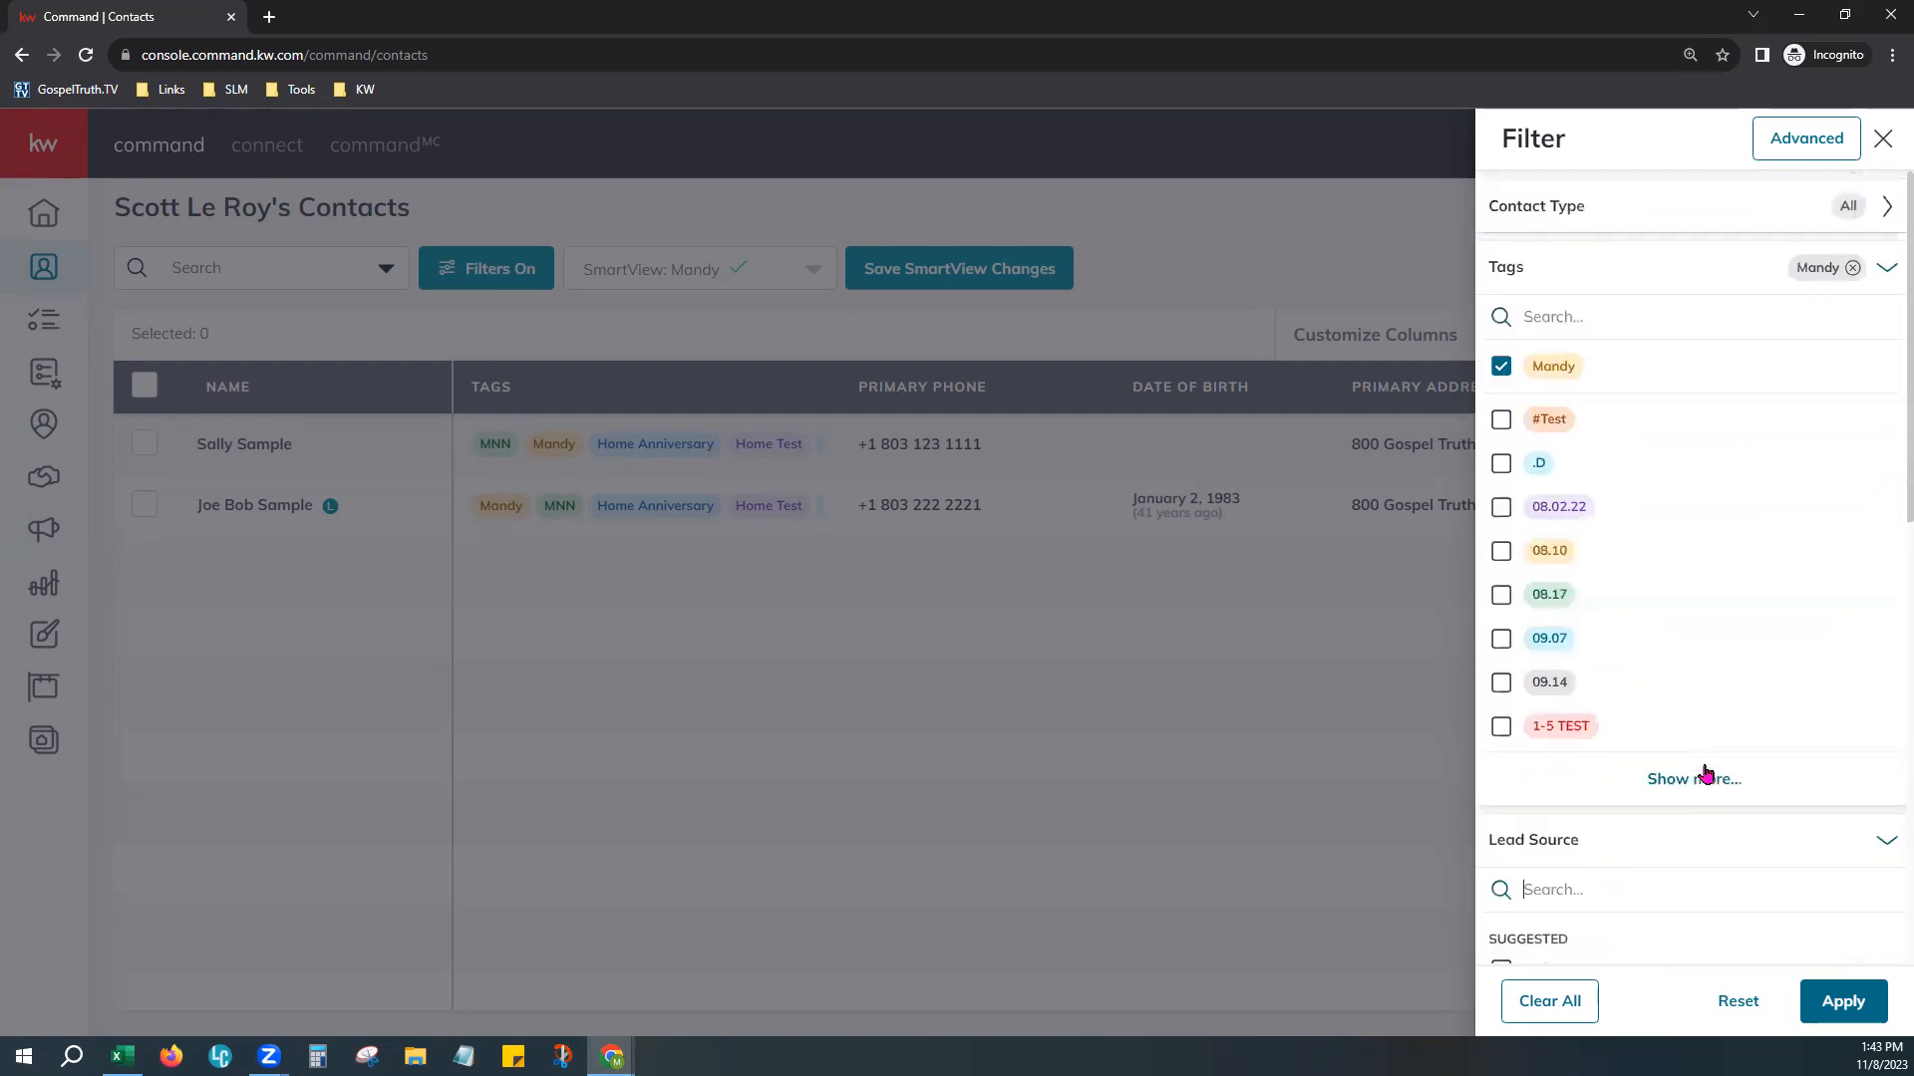
Step: Switch to the advanced filter and remove its Tags condition
left_click(1825, 146)
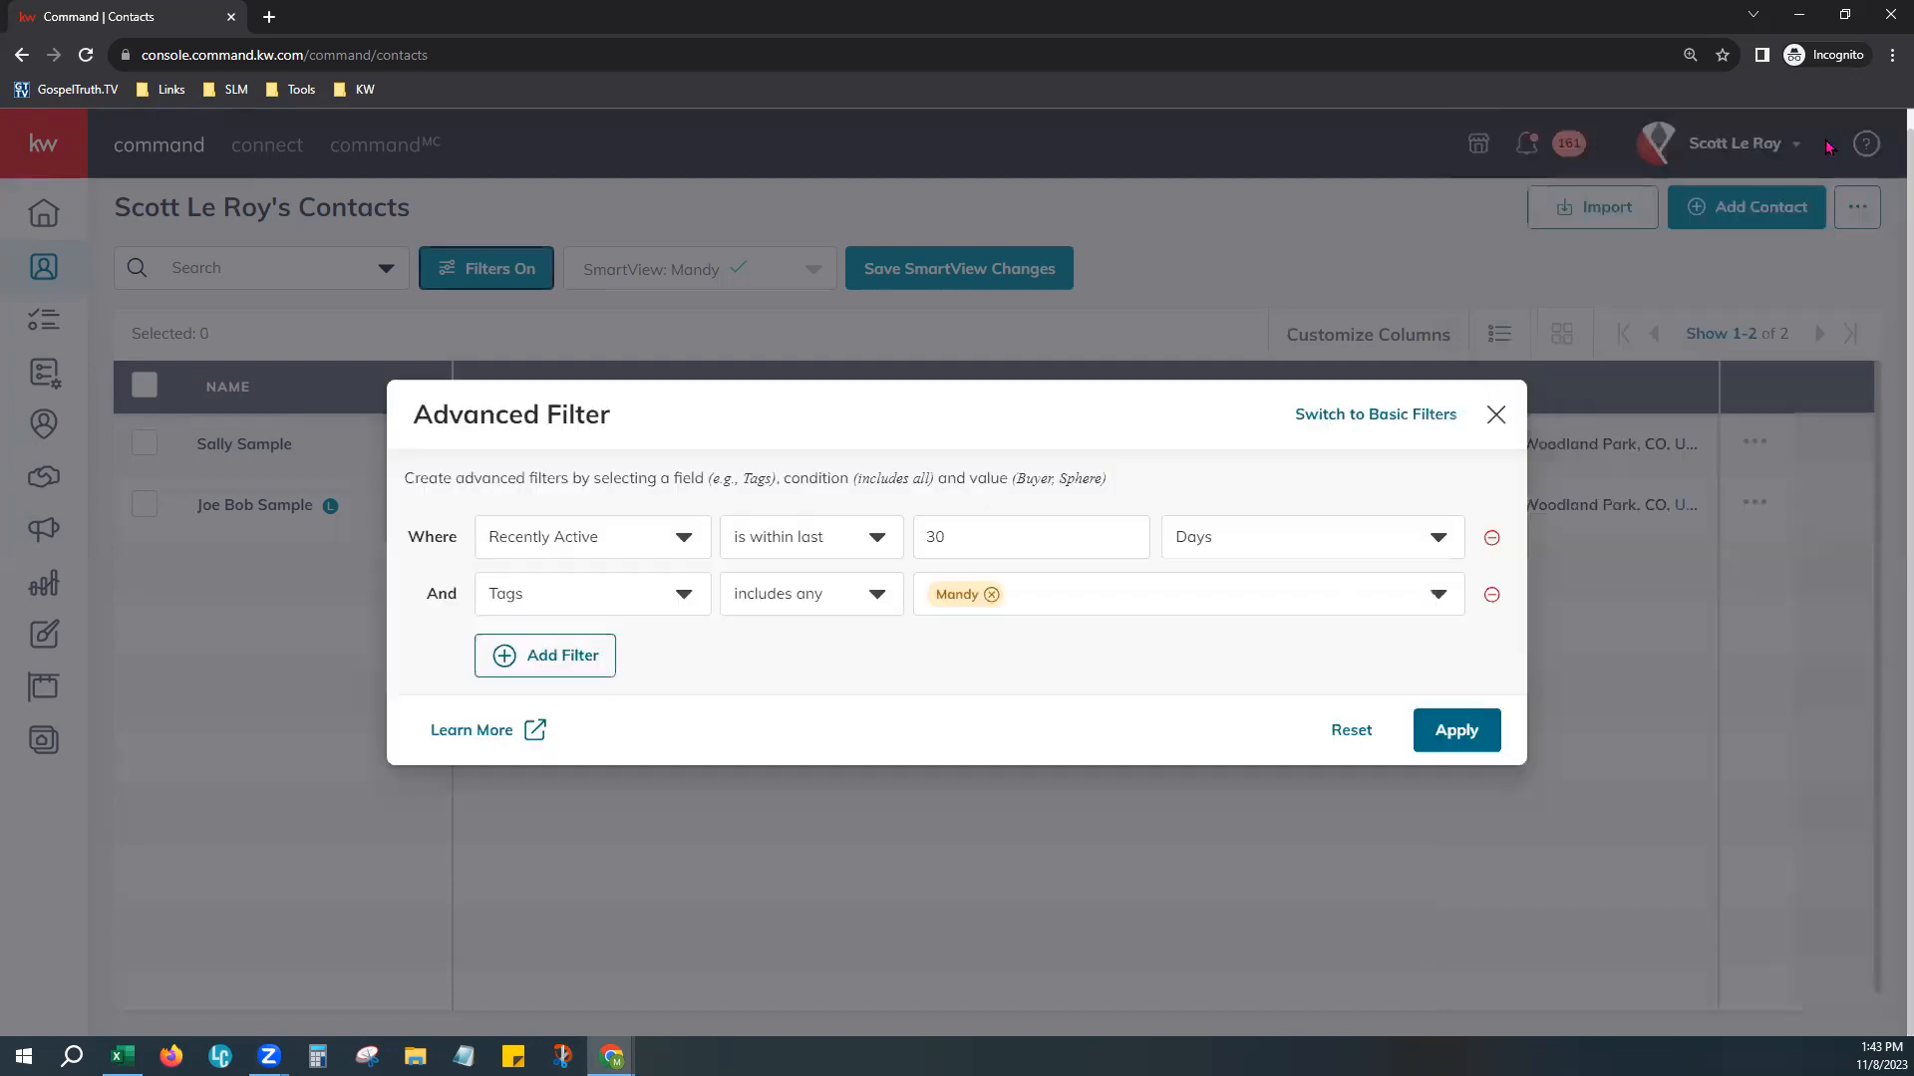
left_click(1491, 595)
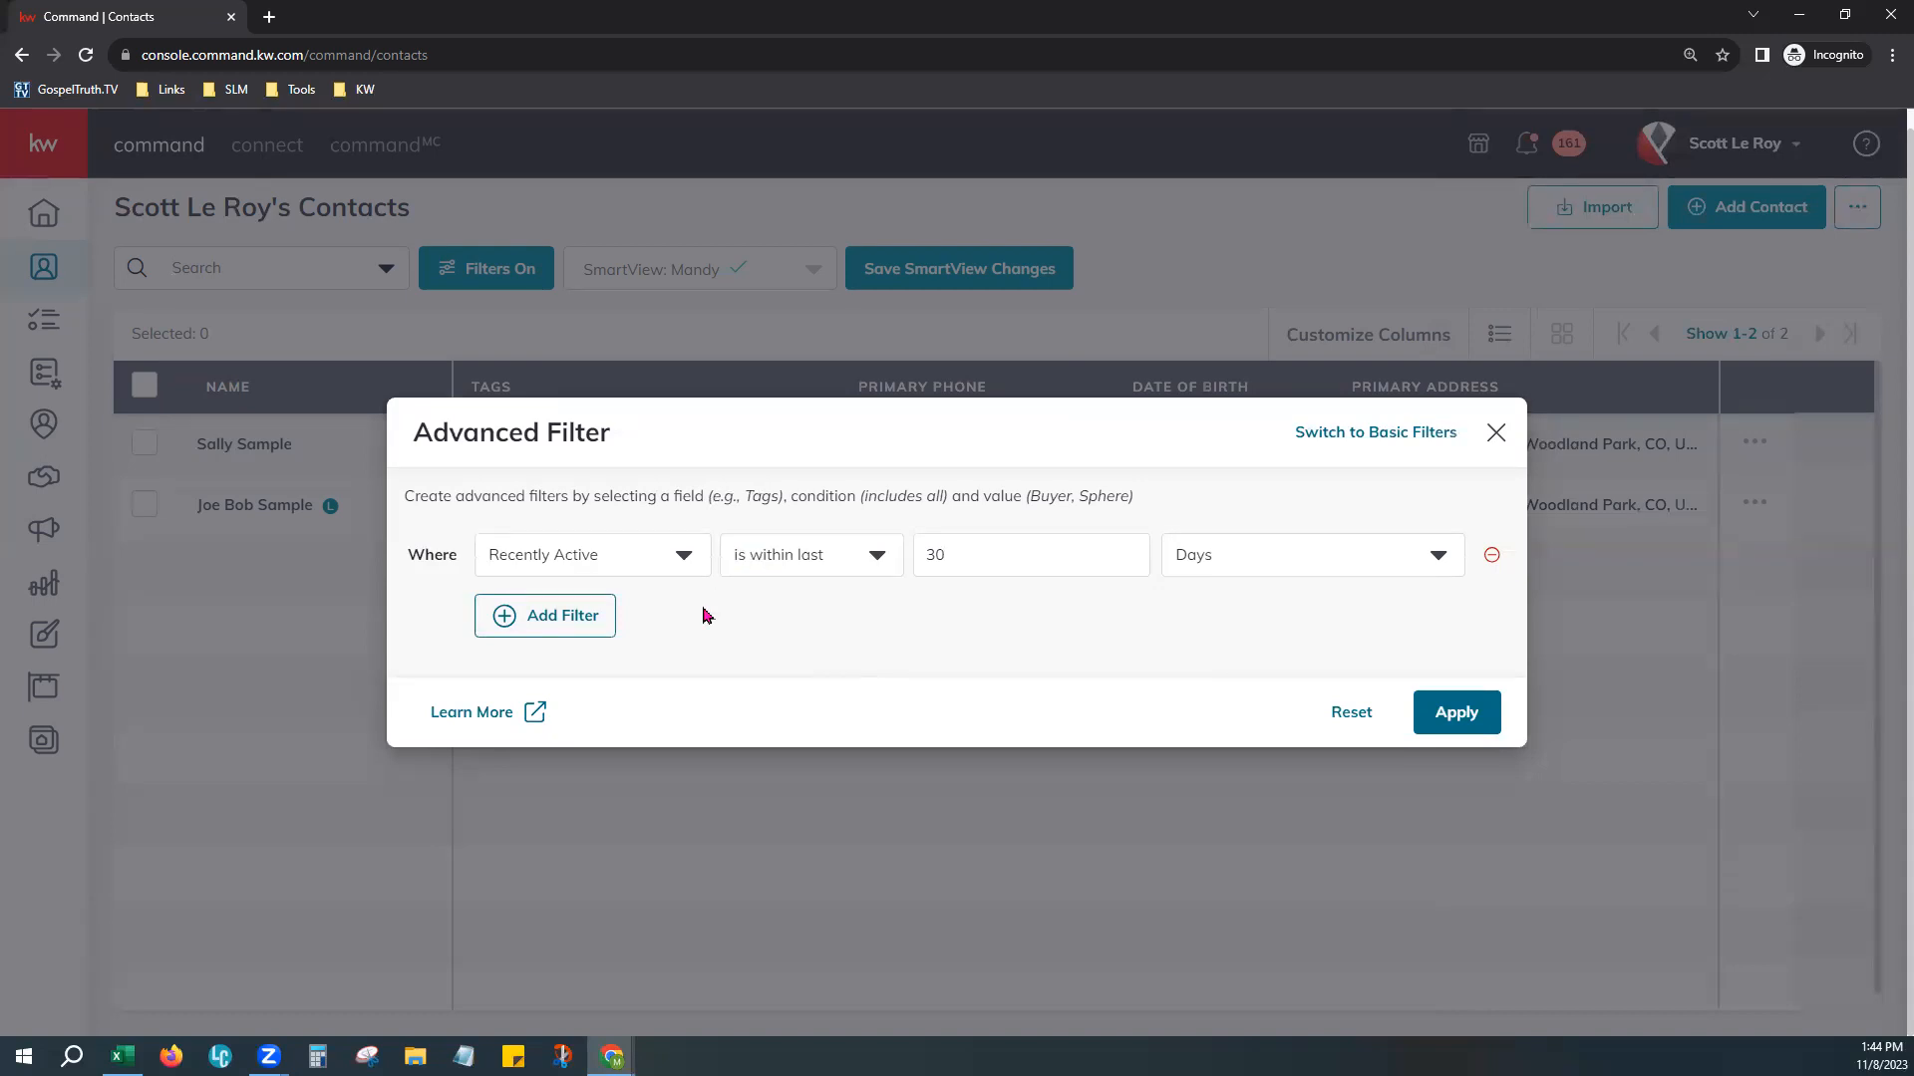
Step: Change the remaining advanced filter condition to Agent Site Connection with the value Connected
left_click(634, 567)
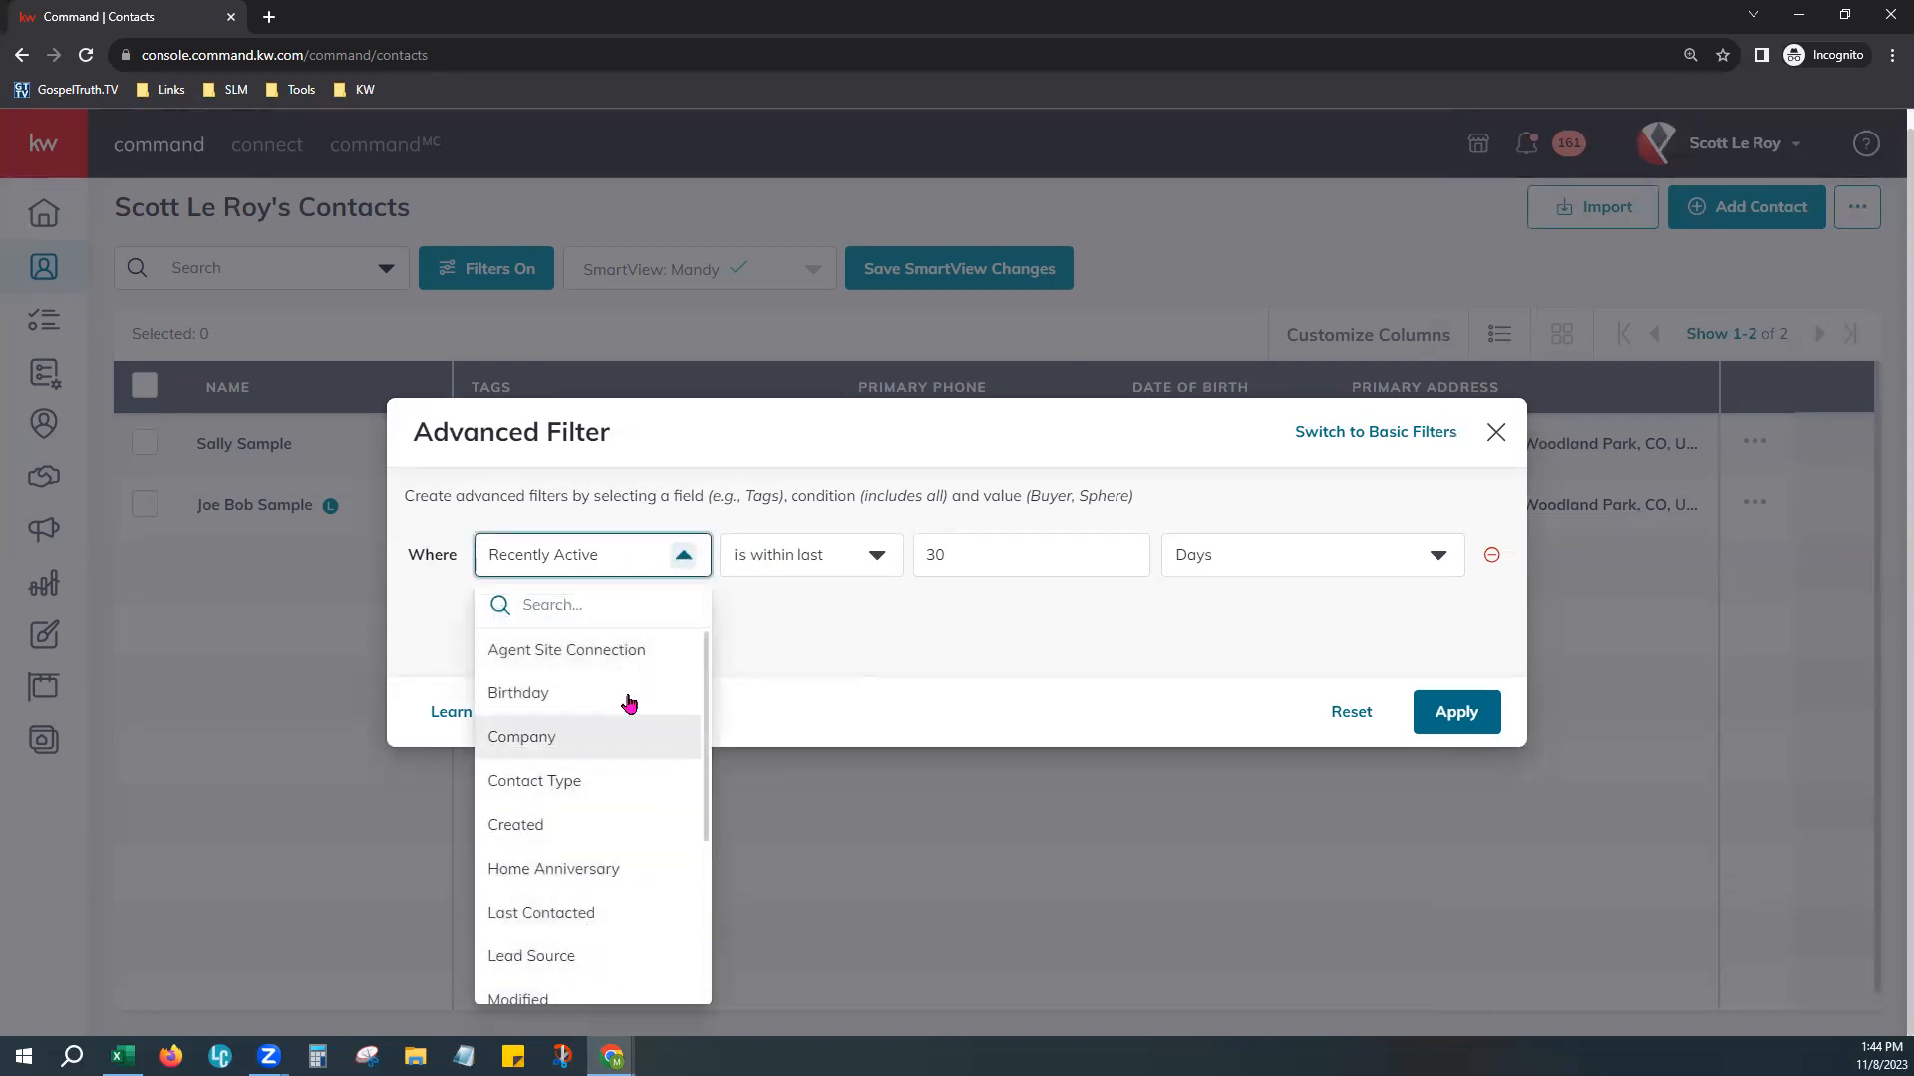
left_click(553, 651)
left_click(738, 571)
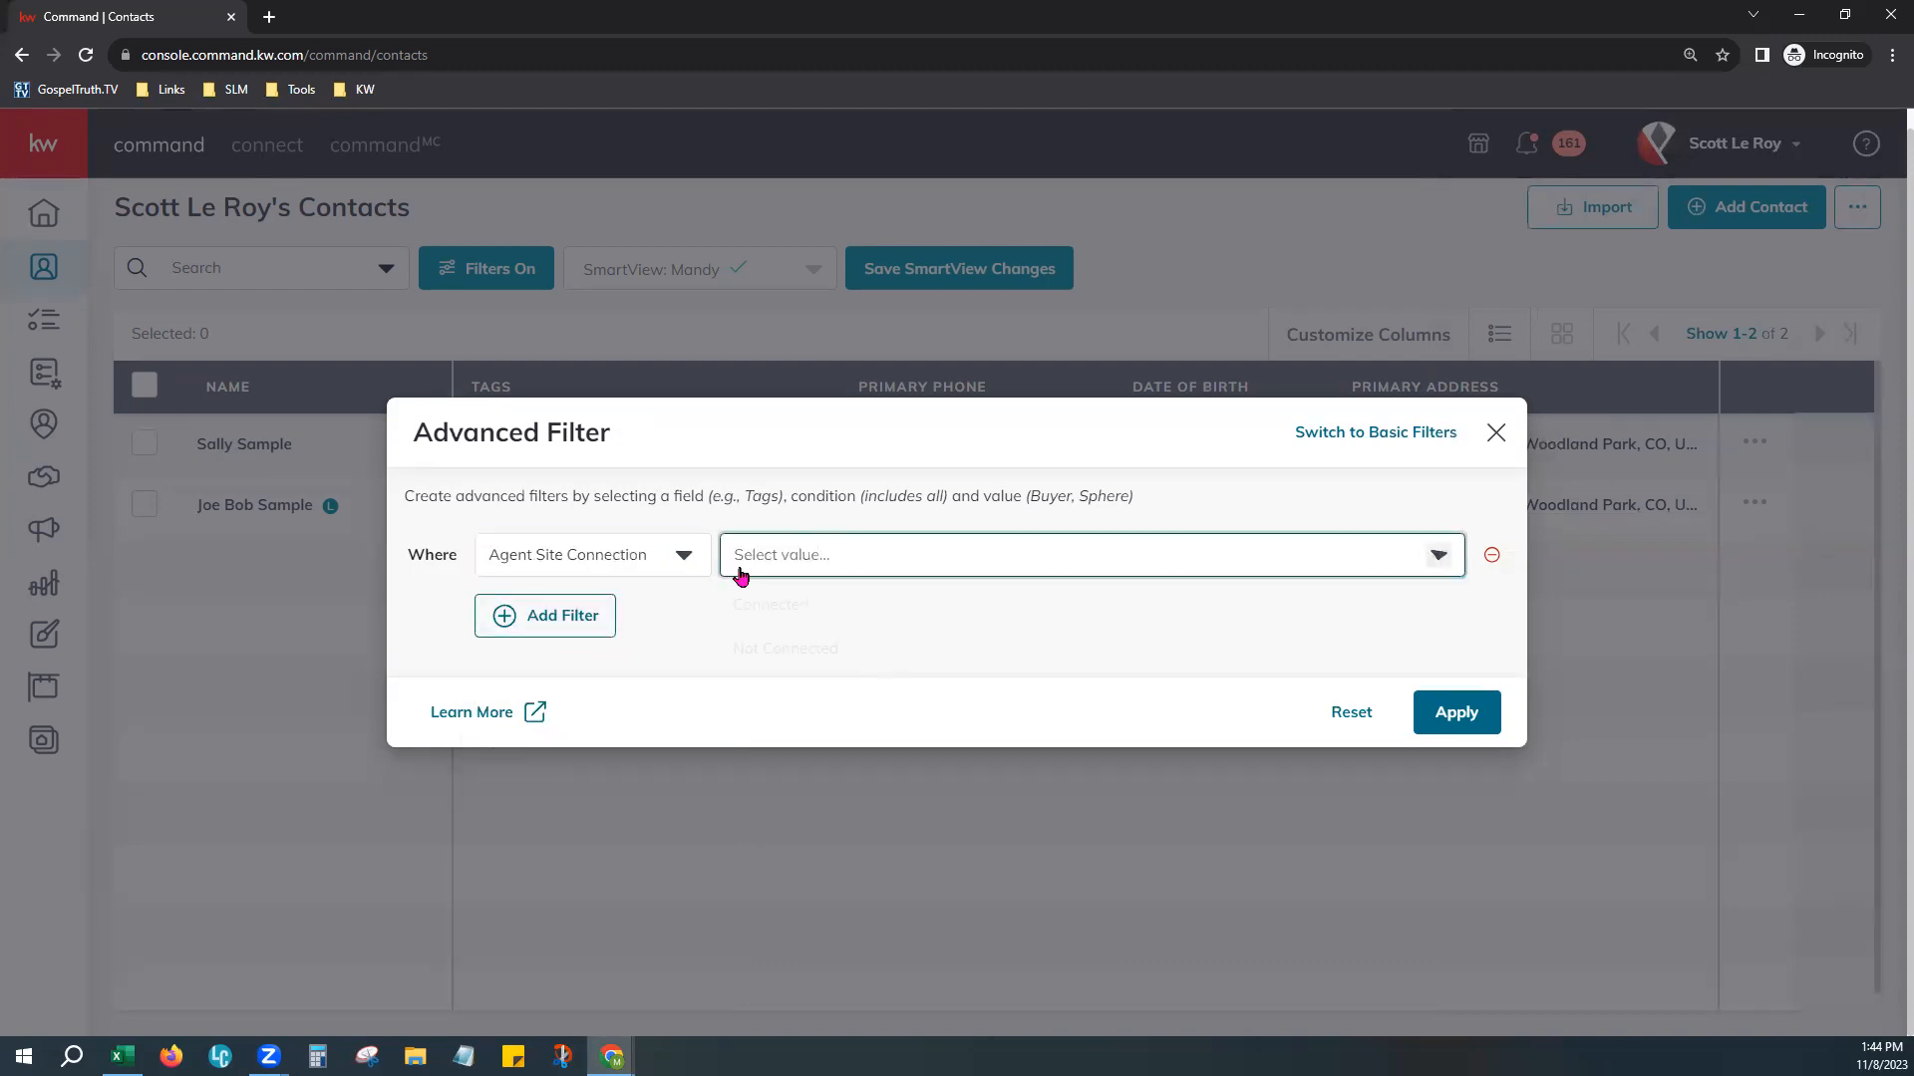
left_click(802, 615)
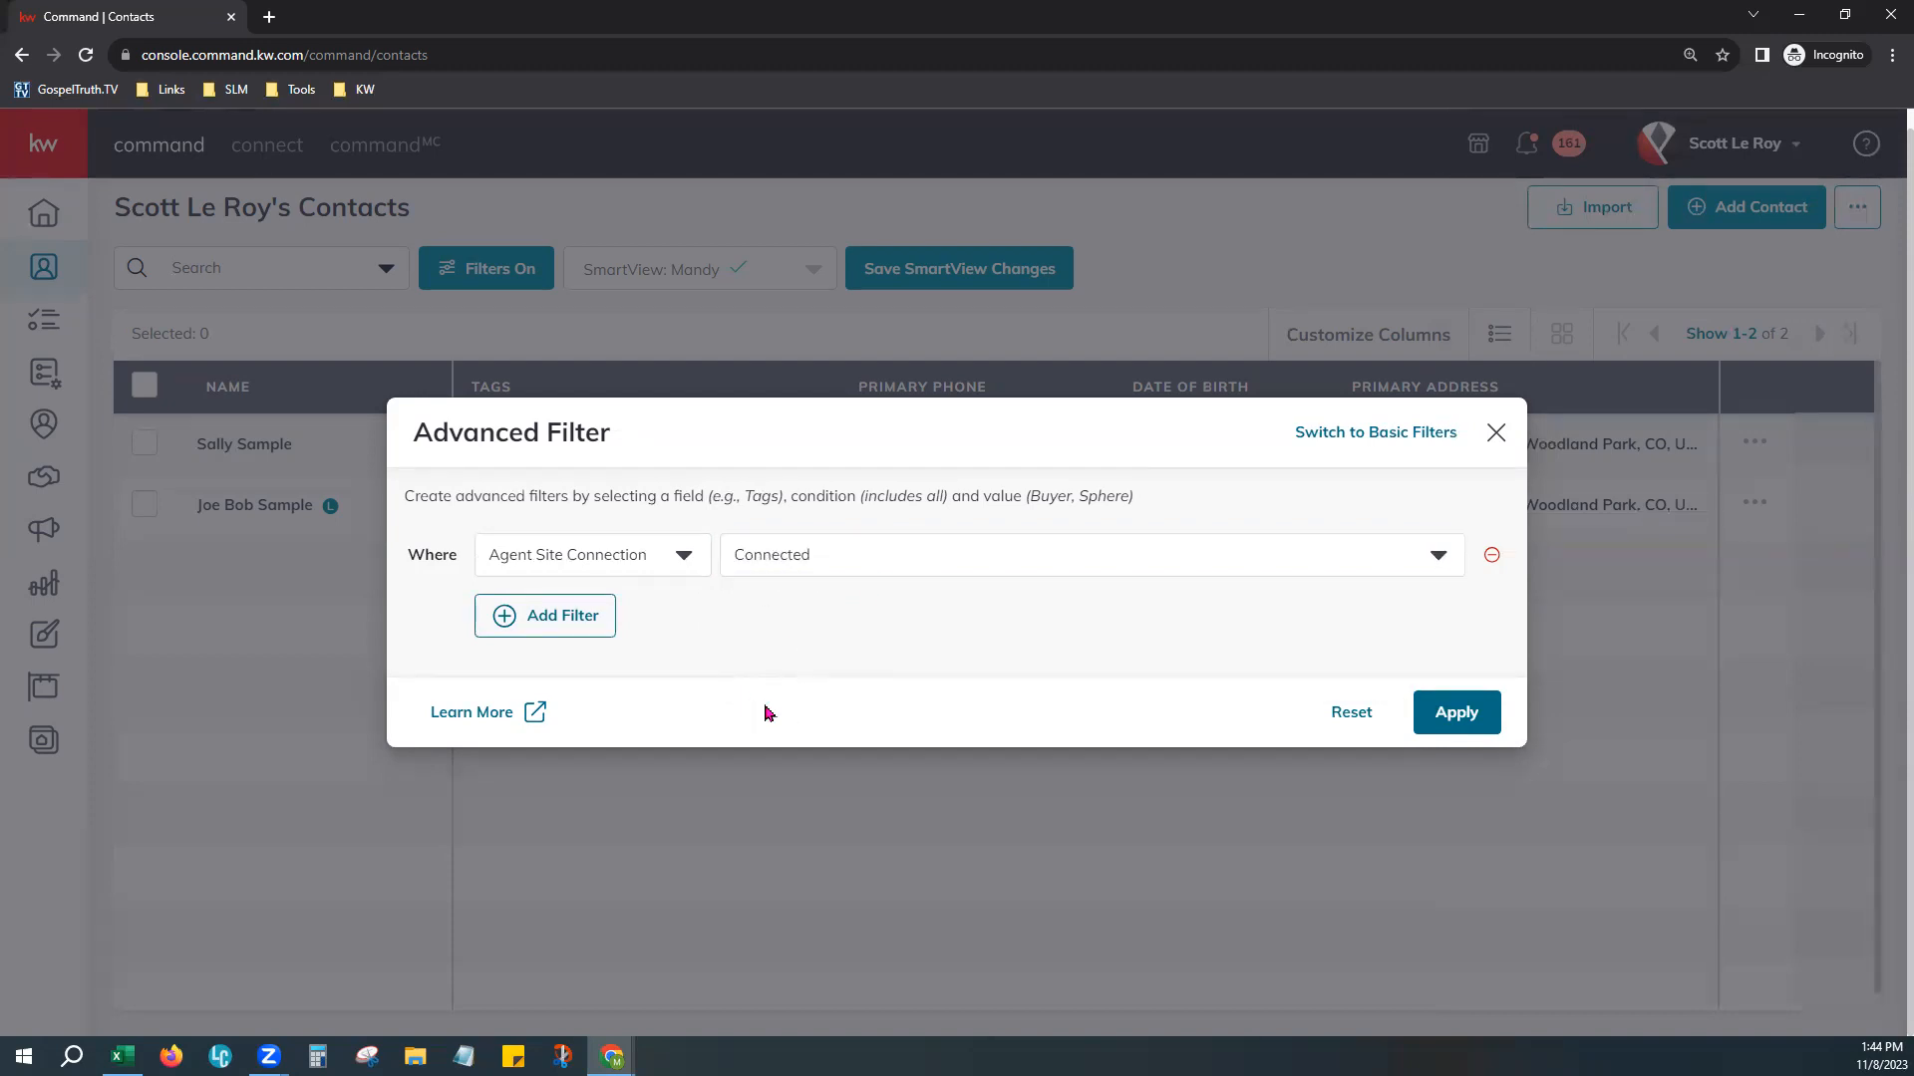
Step: Add a second advanced filter condition where Recently Active is longer than 60 days
left_click(562, 618)
left_click(639, 605)
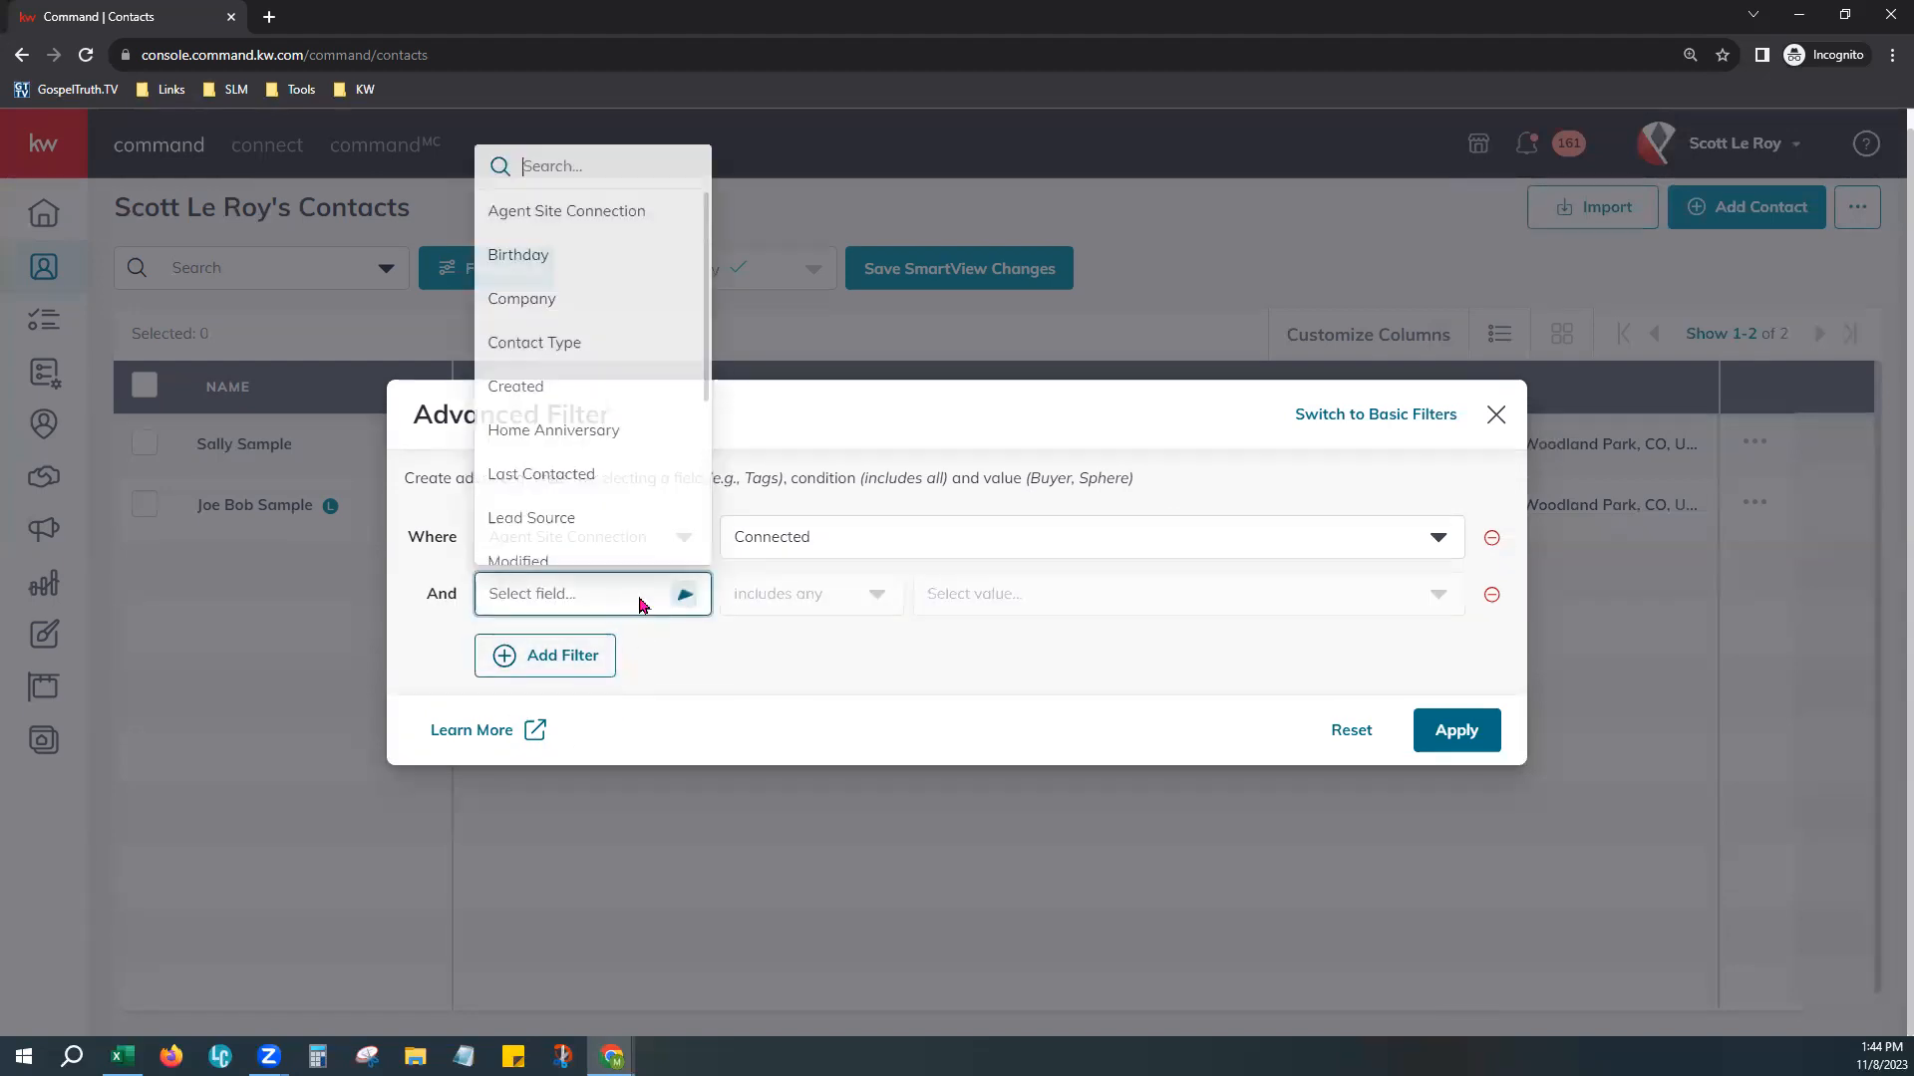
scroll(598, 339, "down", 3)
scroll(611, 404, "down", 2)
left_click(619, 503)
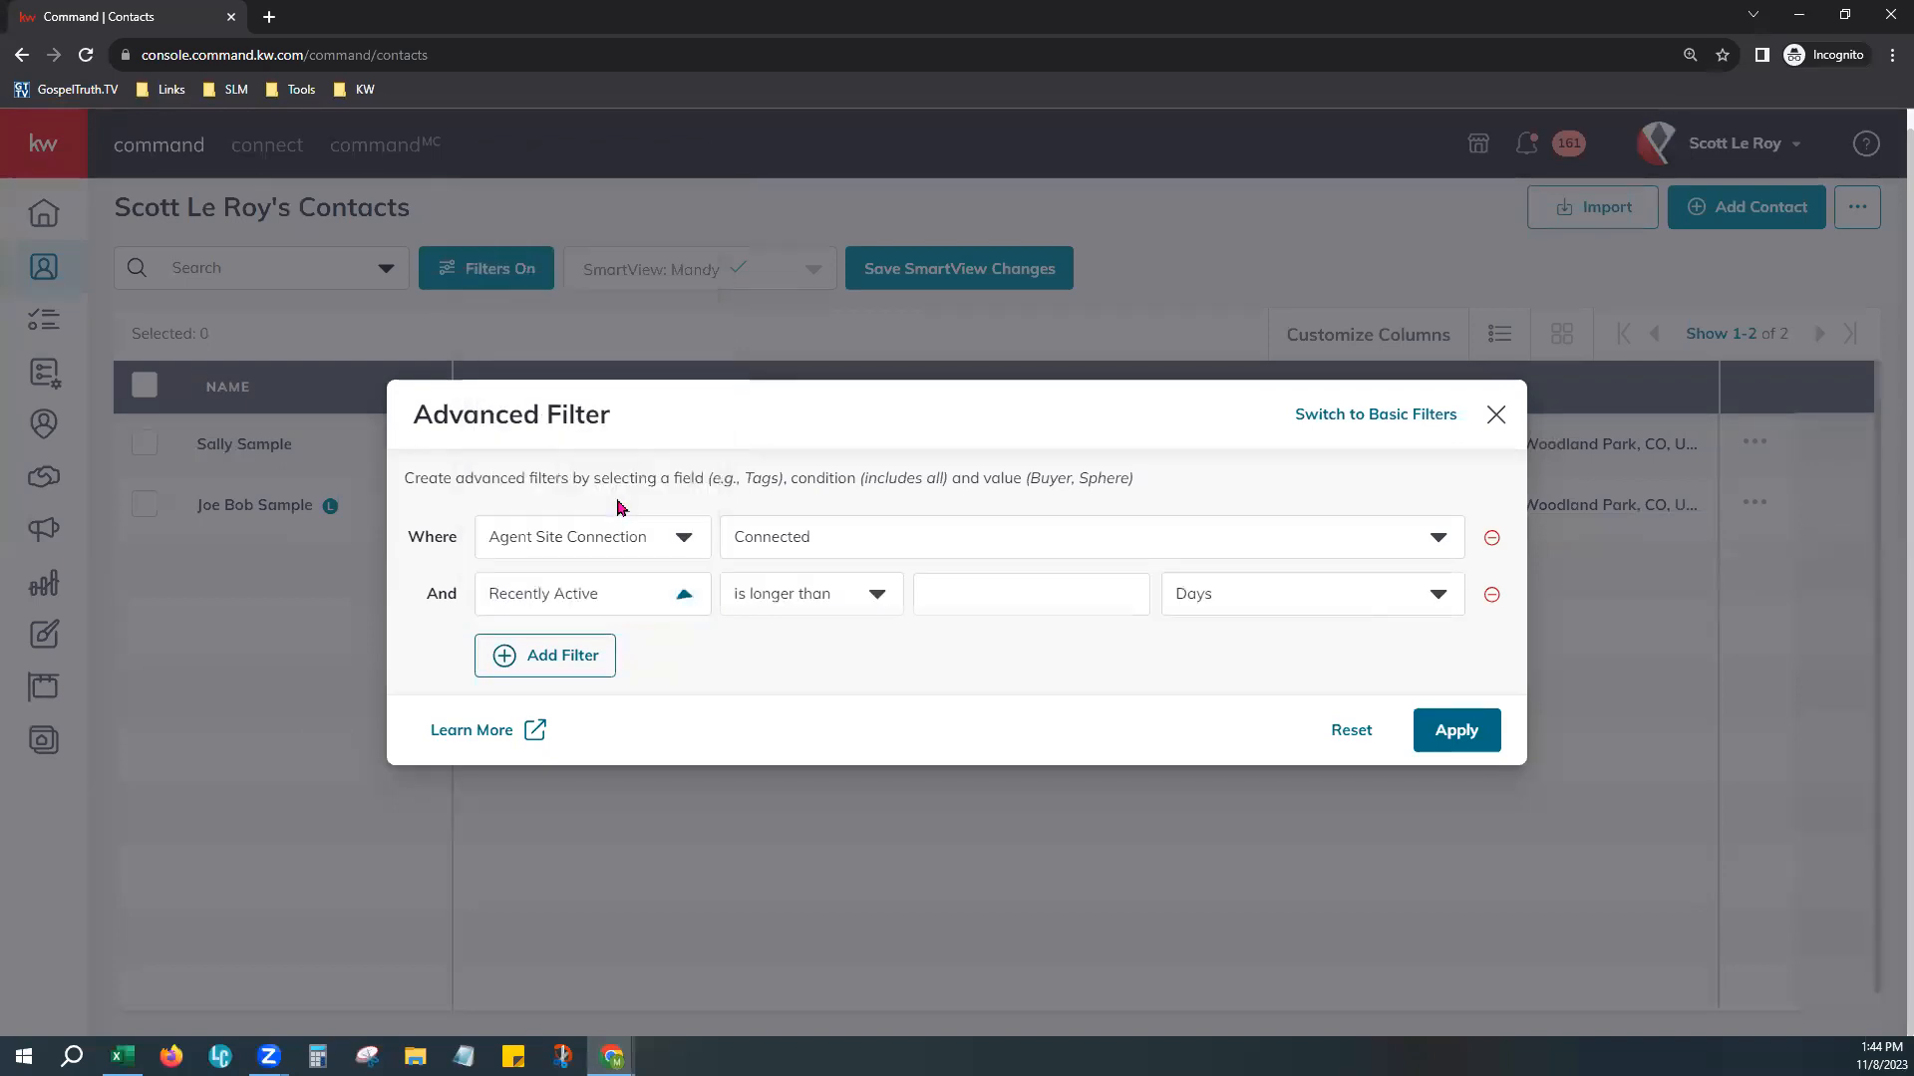
left_click(759, 605)
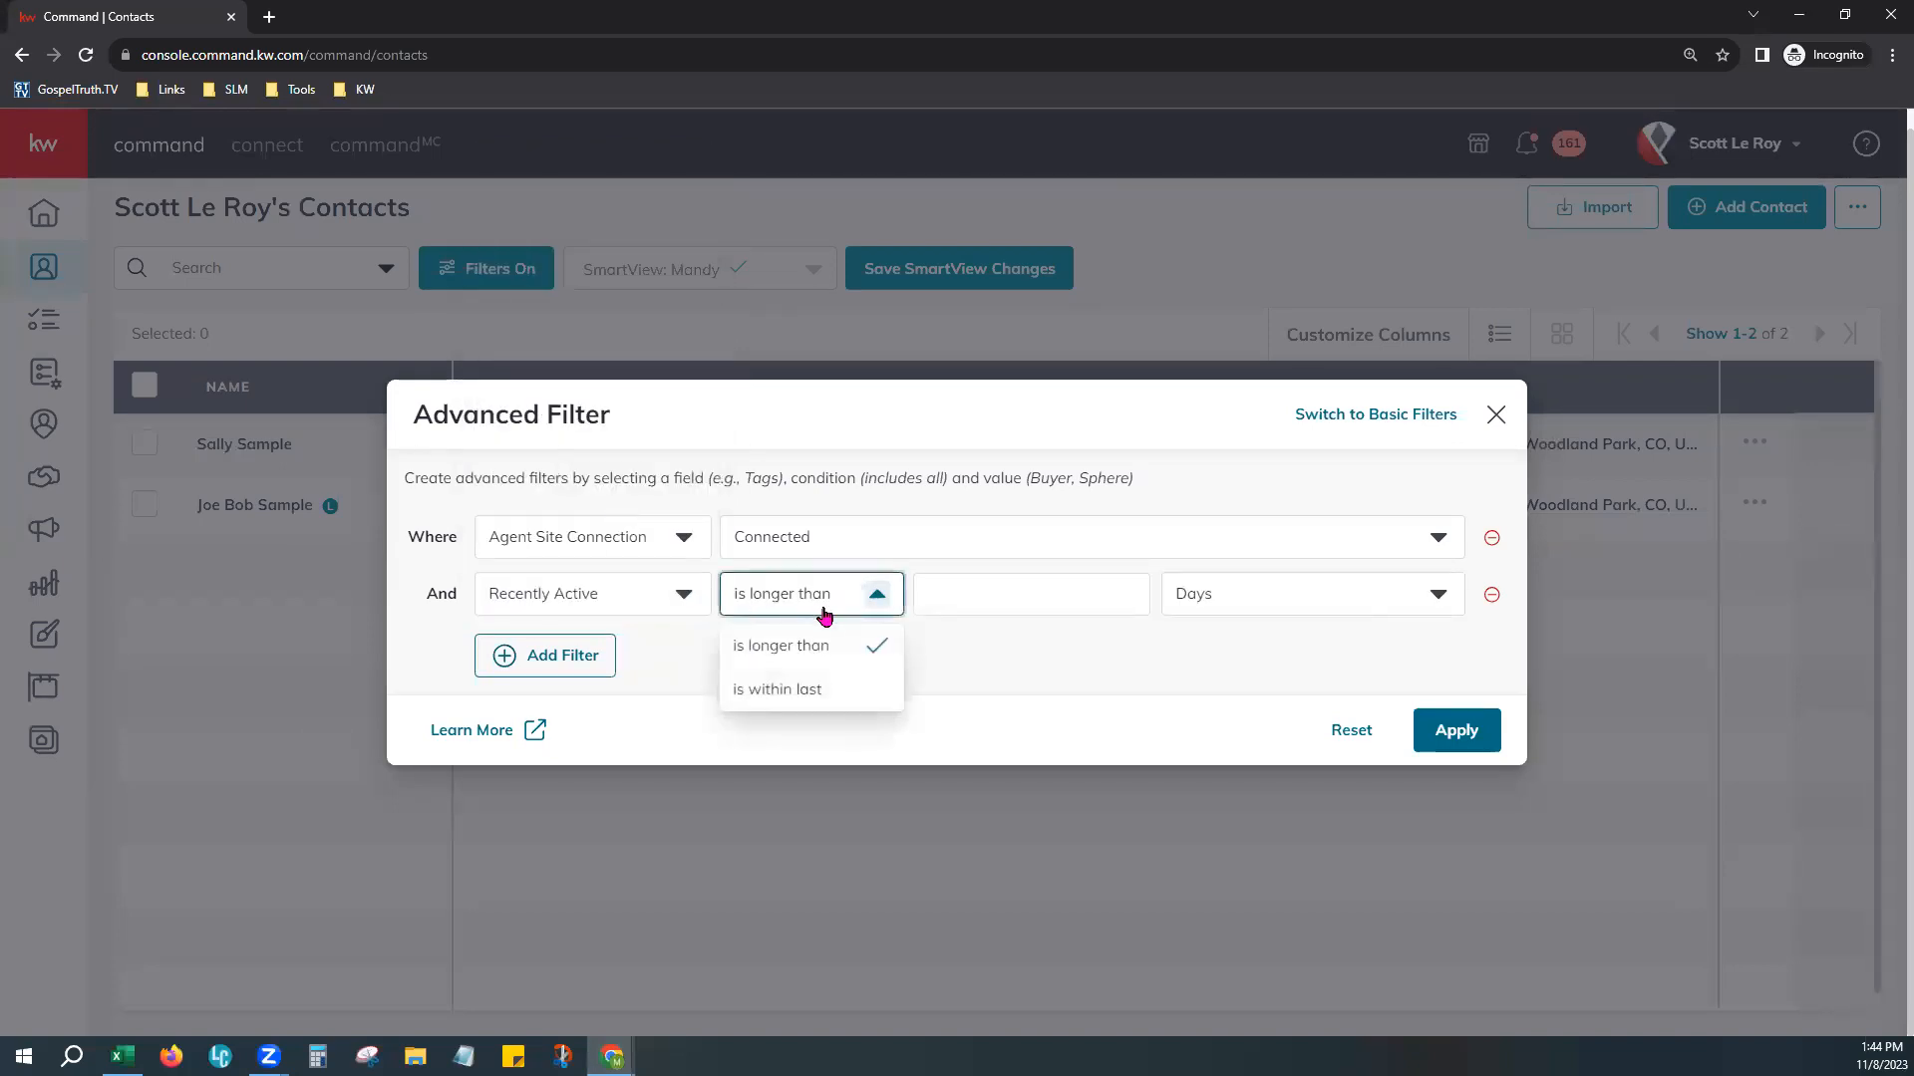
left_click(805, 668)
left_click(961, 602)
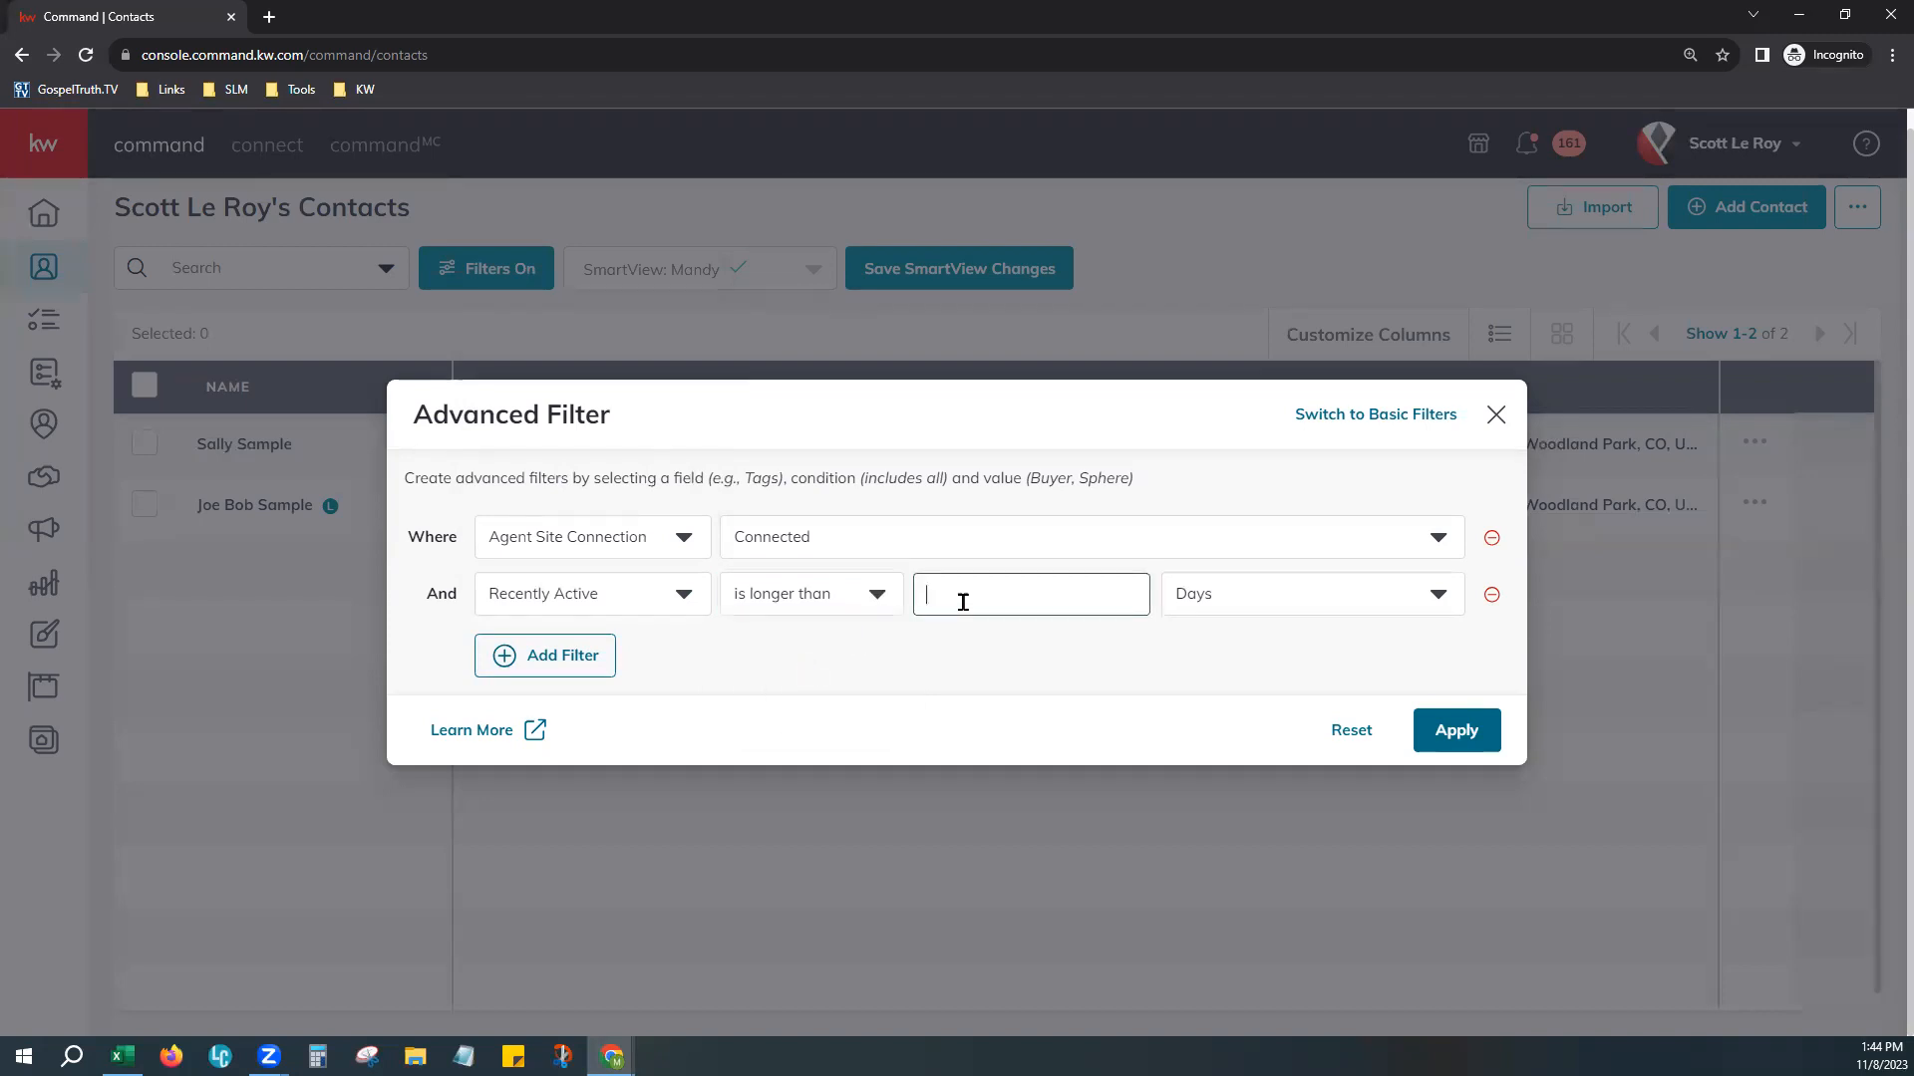
type("60")
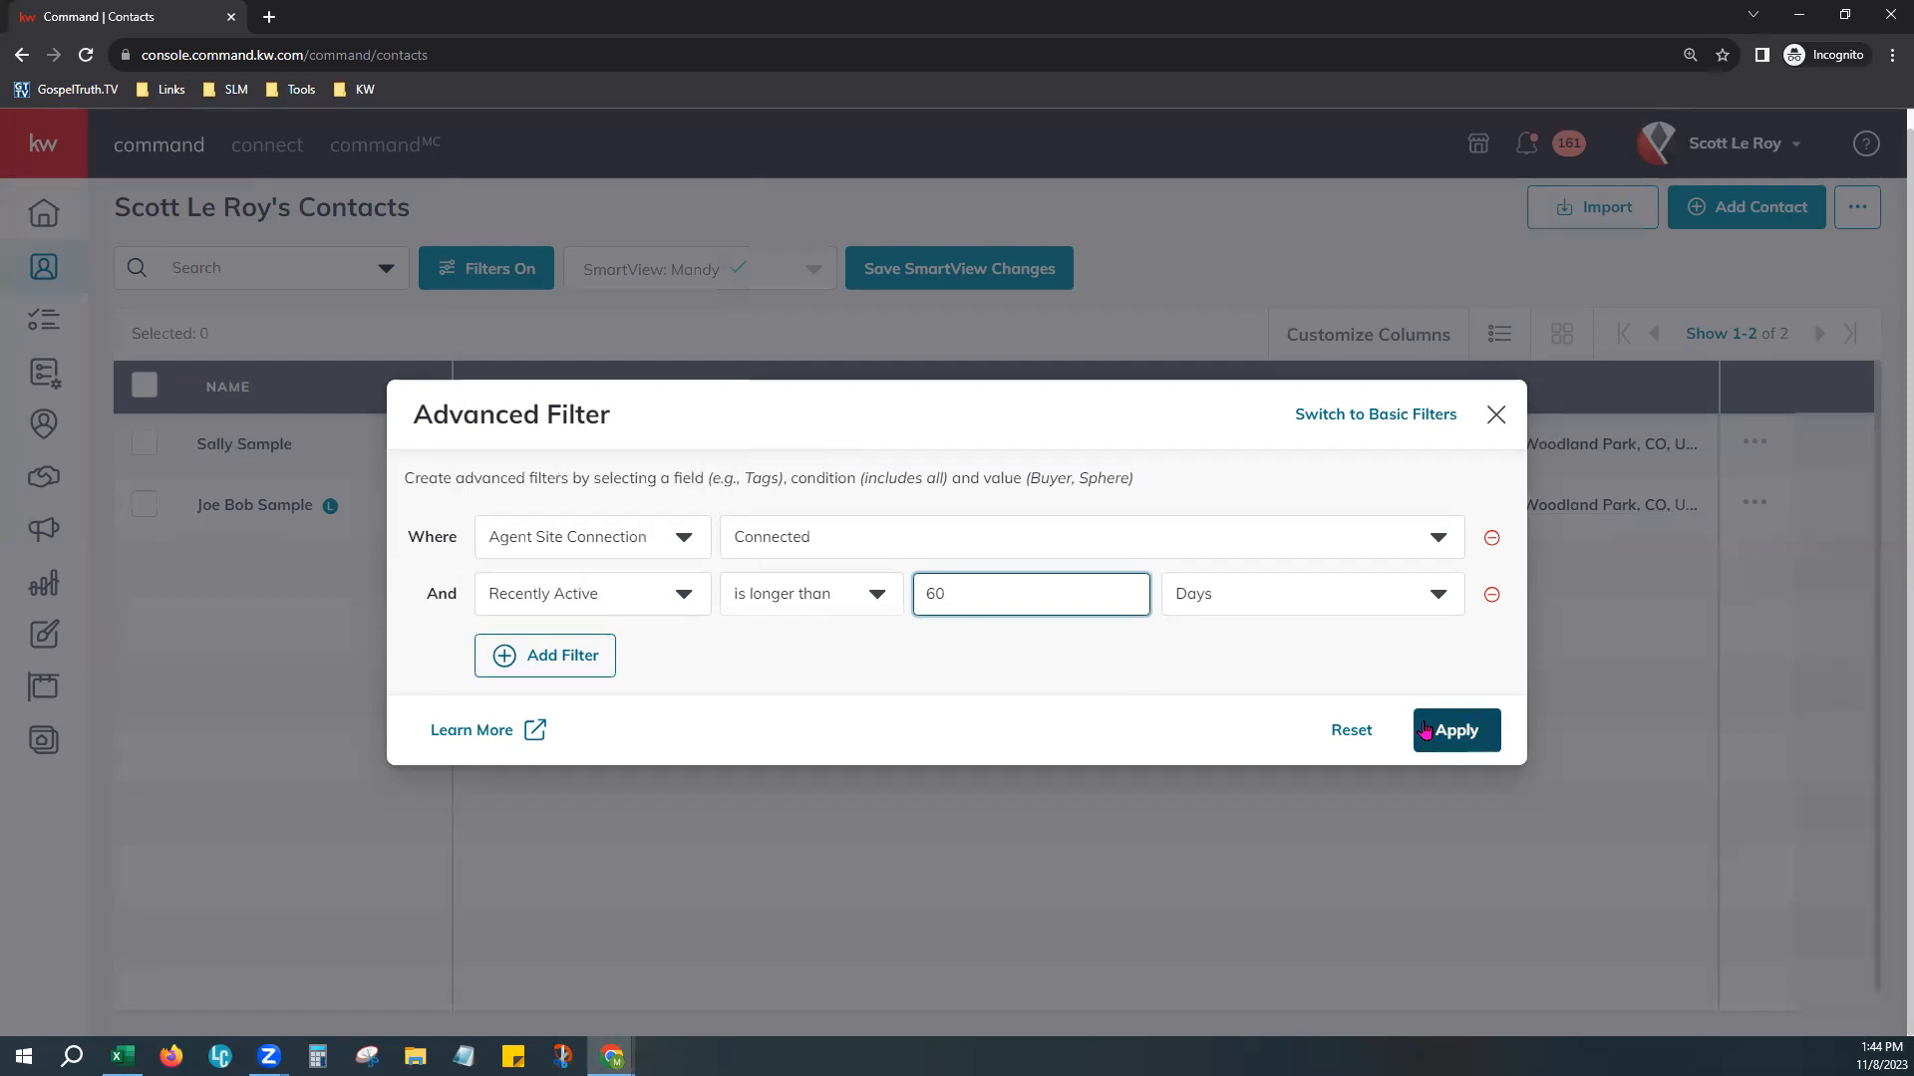
Step: Remove both advanced filter conditions and start a Tags condition using the "excludes any" operator
left_click(1492, 594)
left_click(1492, 558)
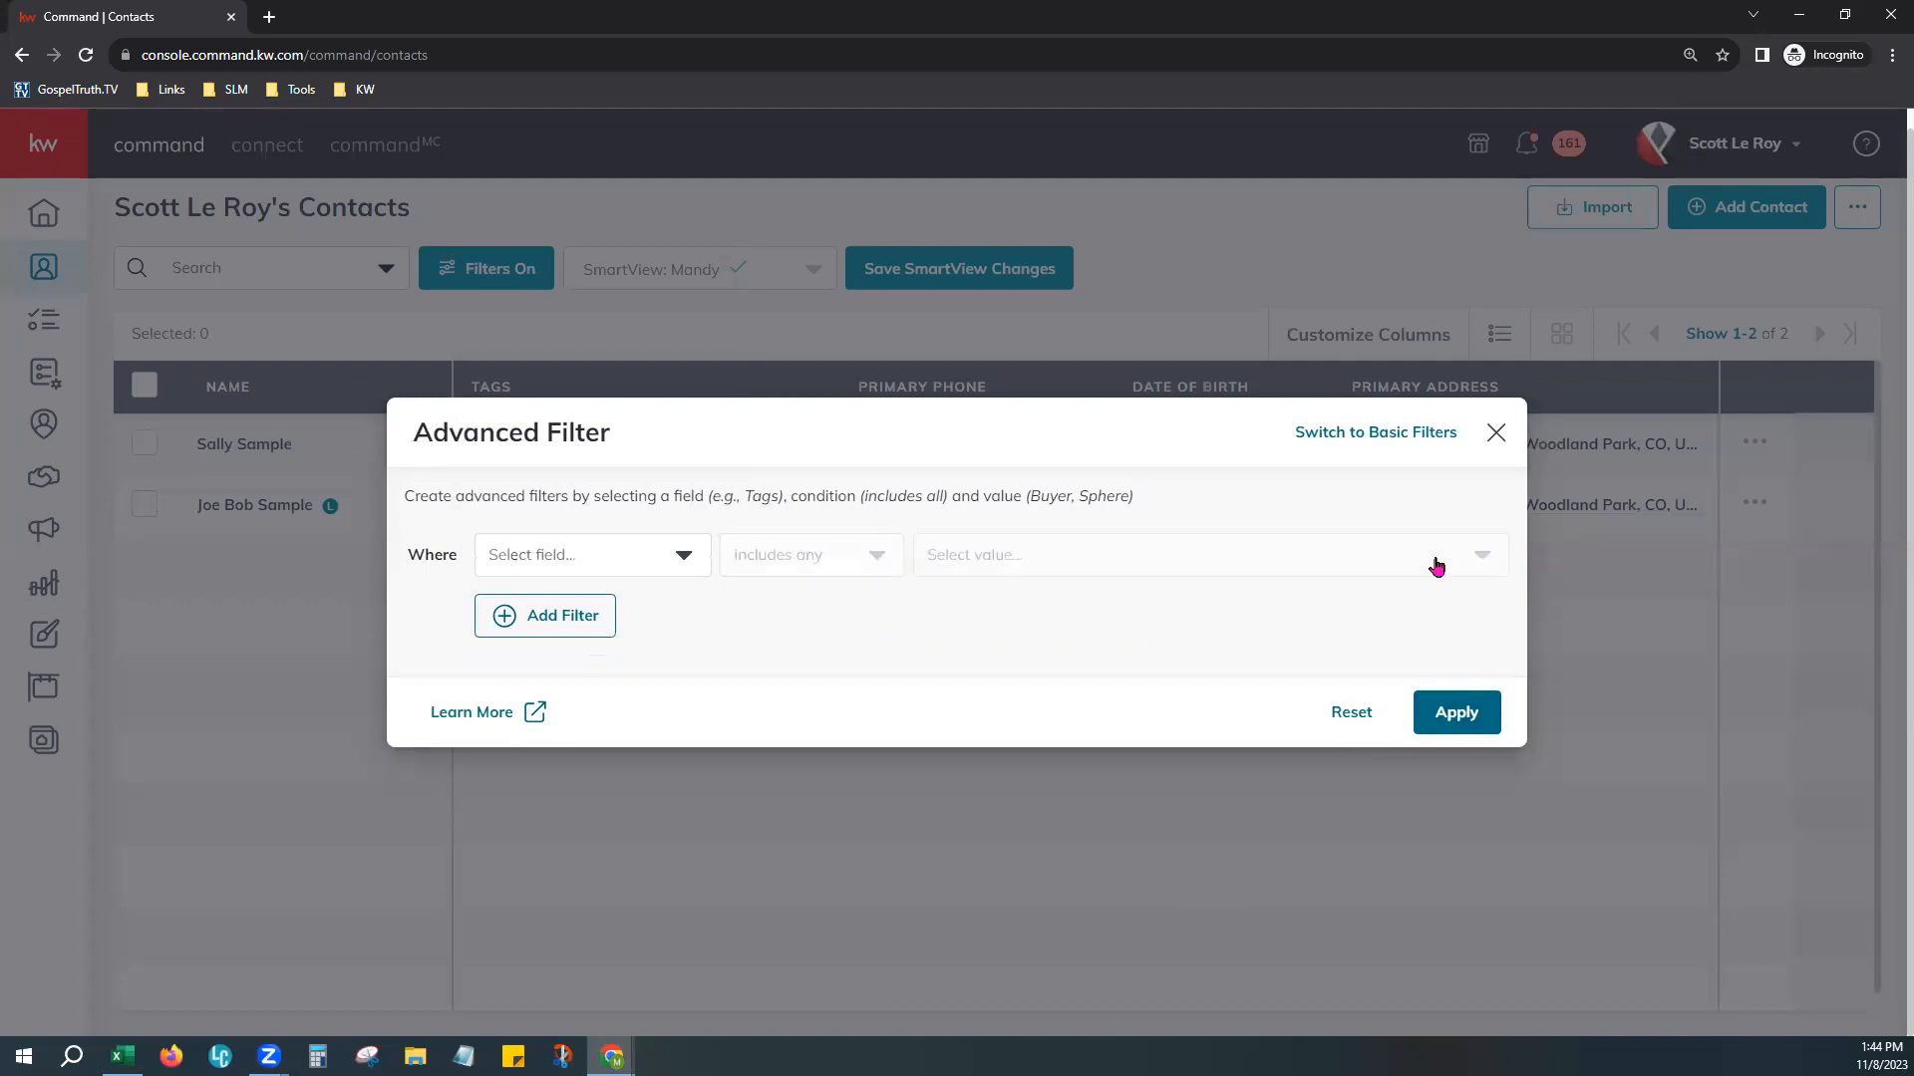
left_click(649, 554)
scroll(615, 820, "down", 3)
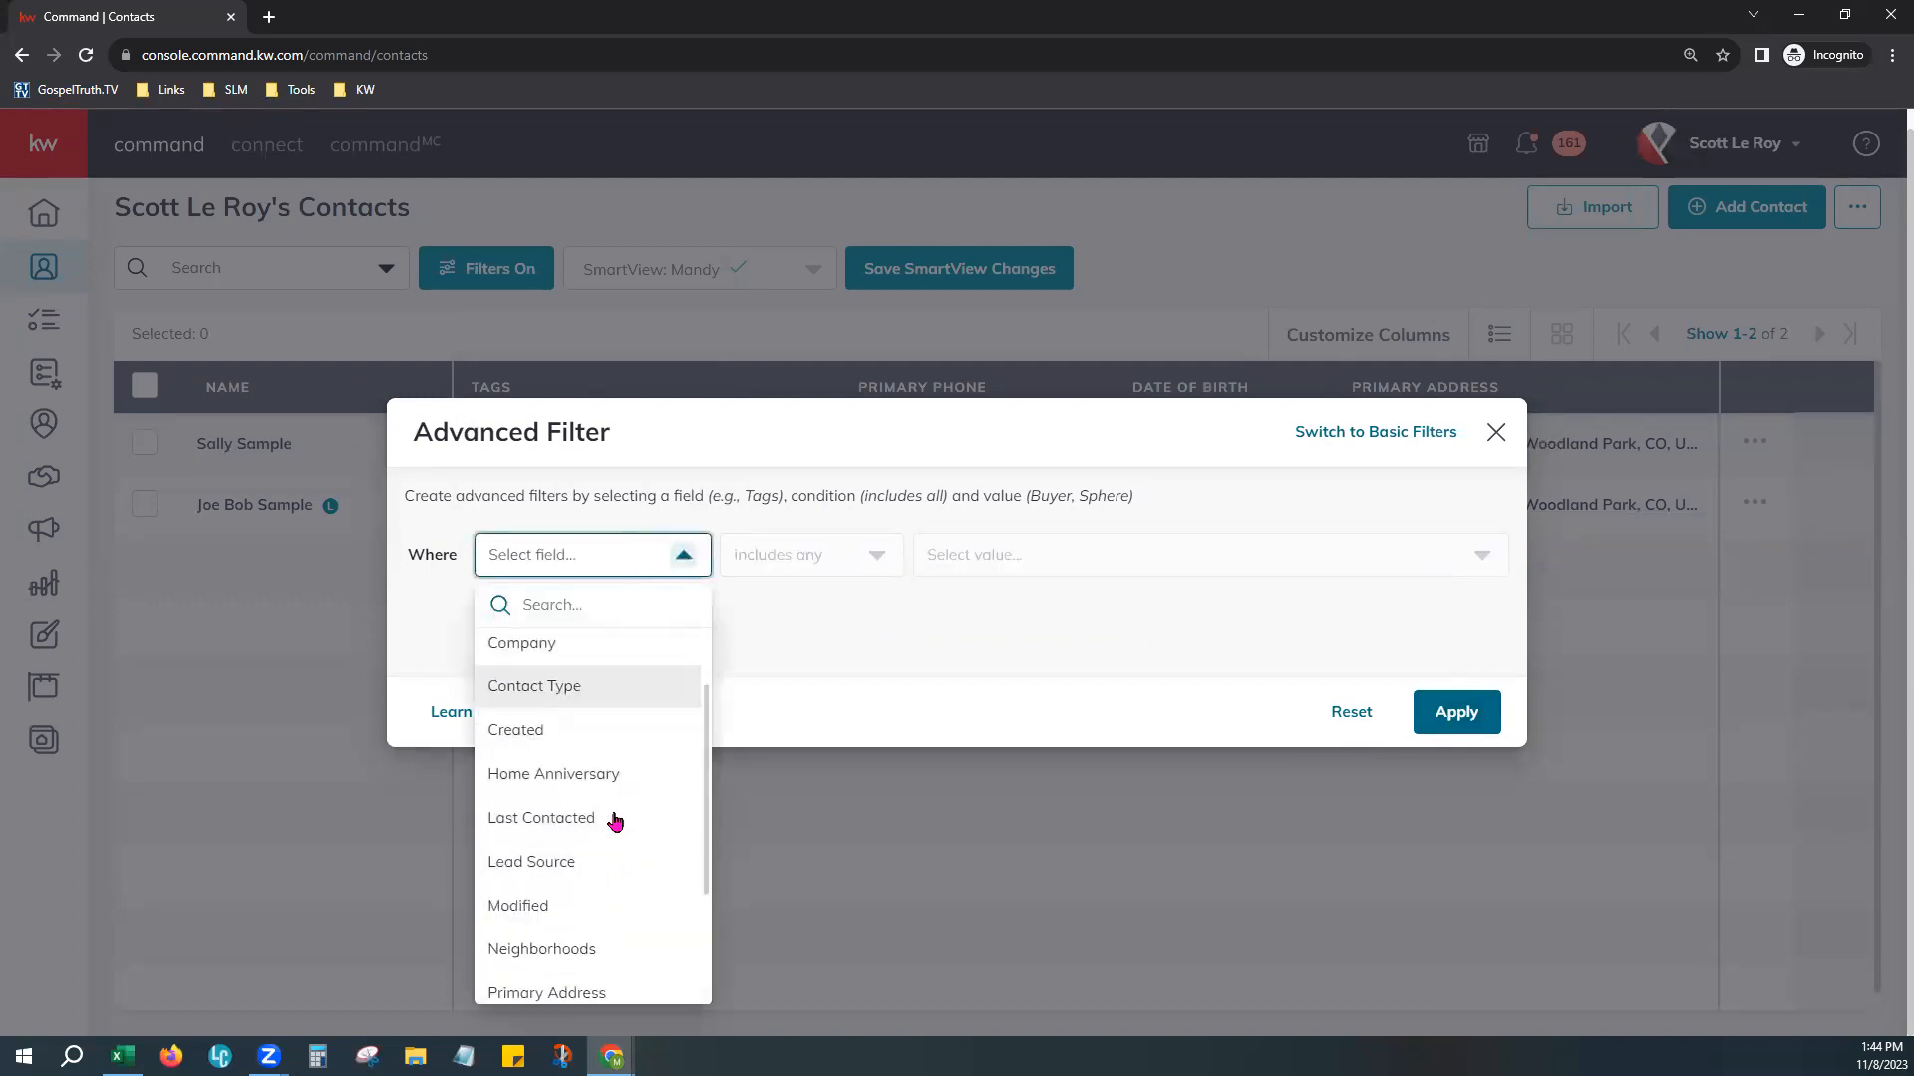
left_click(553, 983)
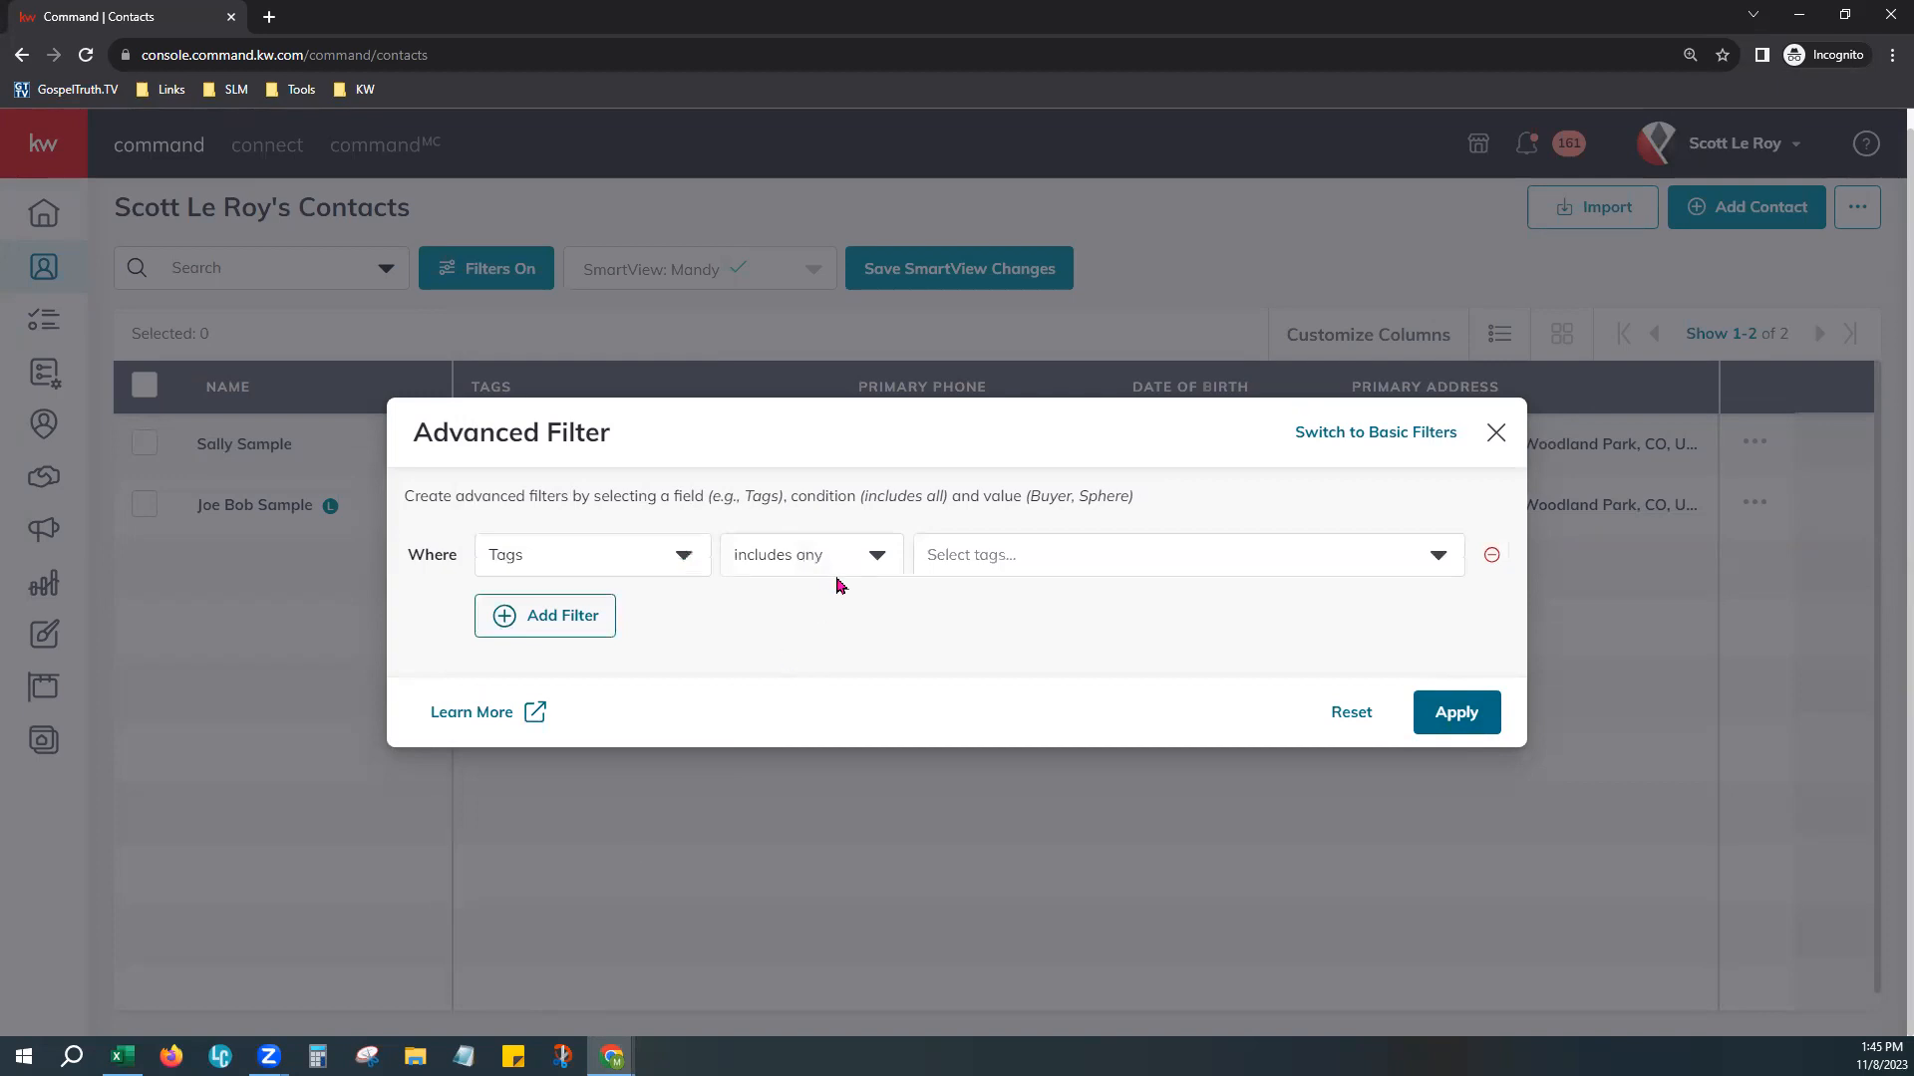
left_click(850, 552)
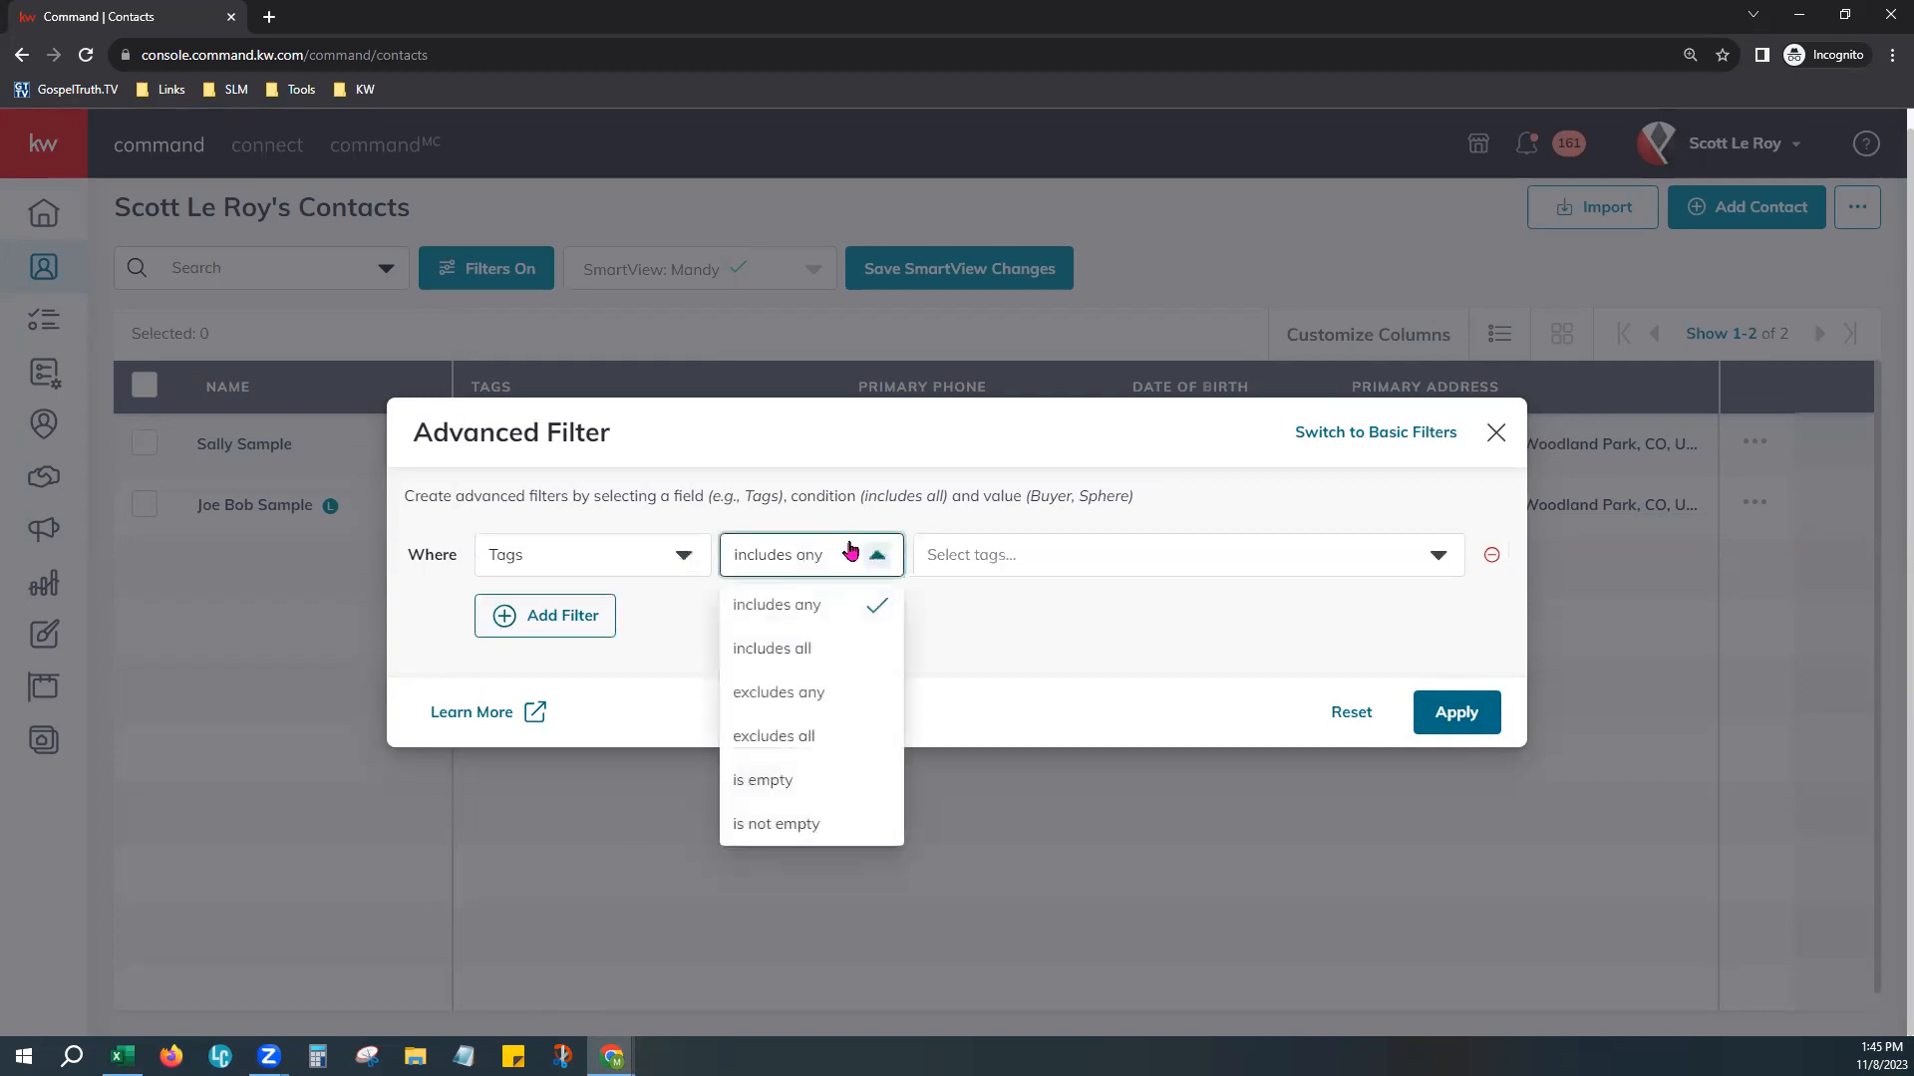
left_click(810, 694)
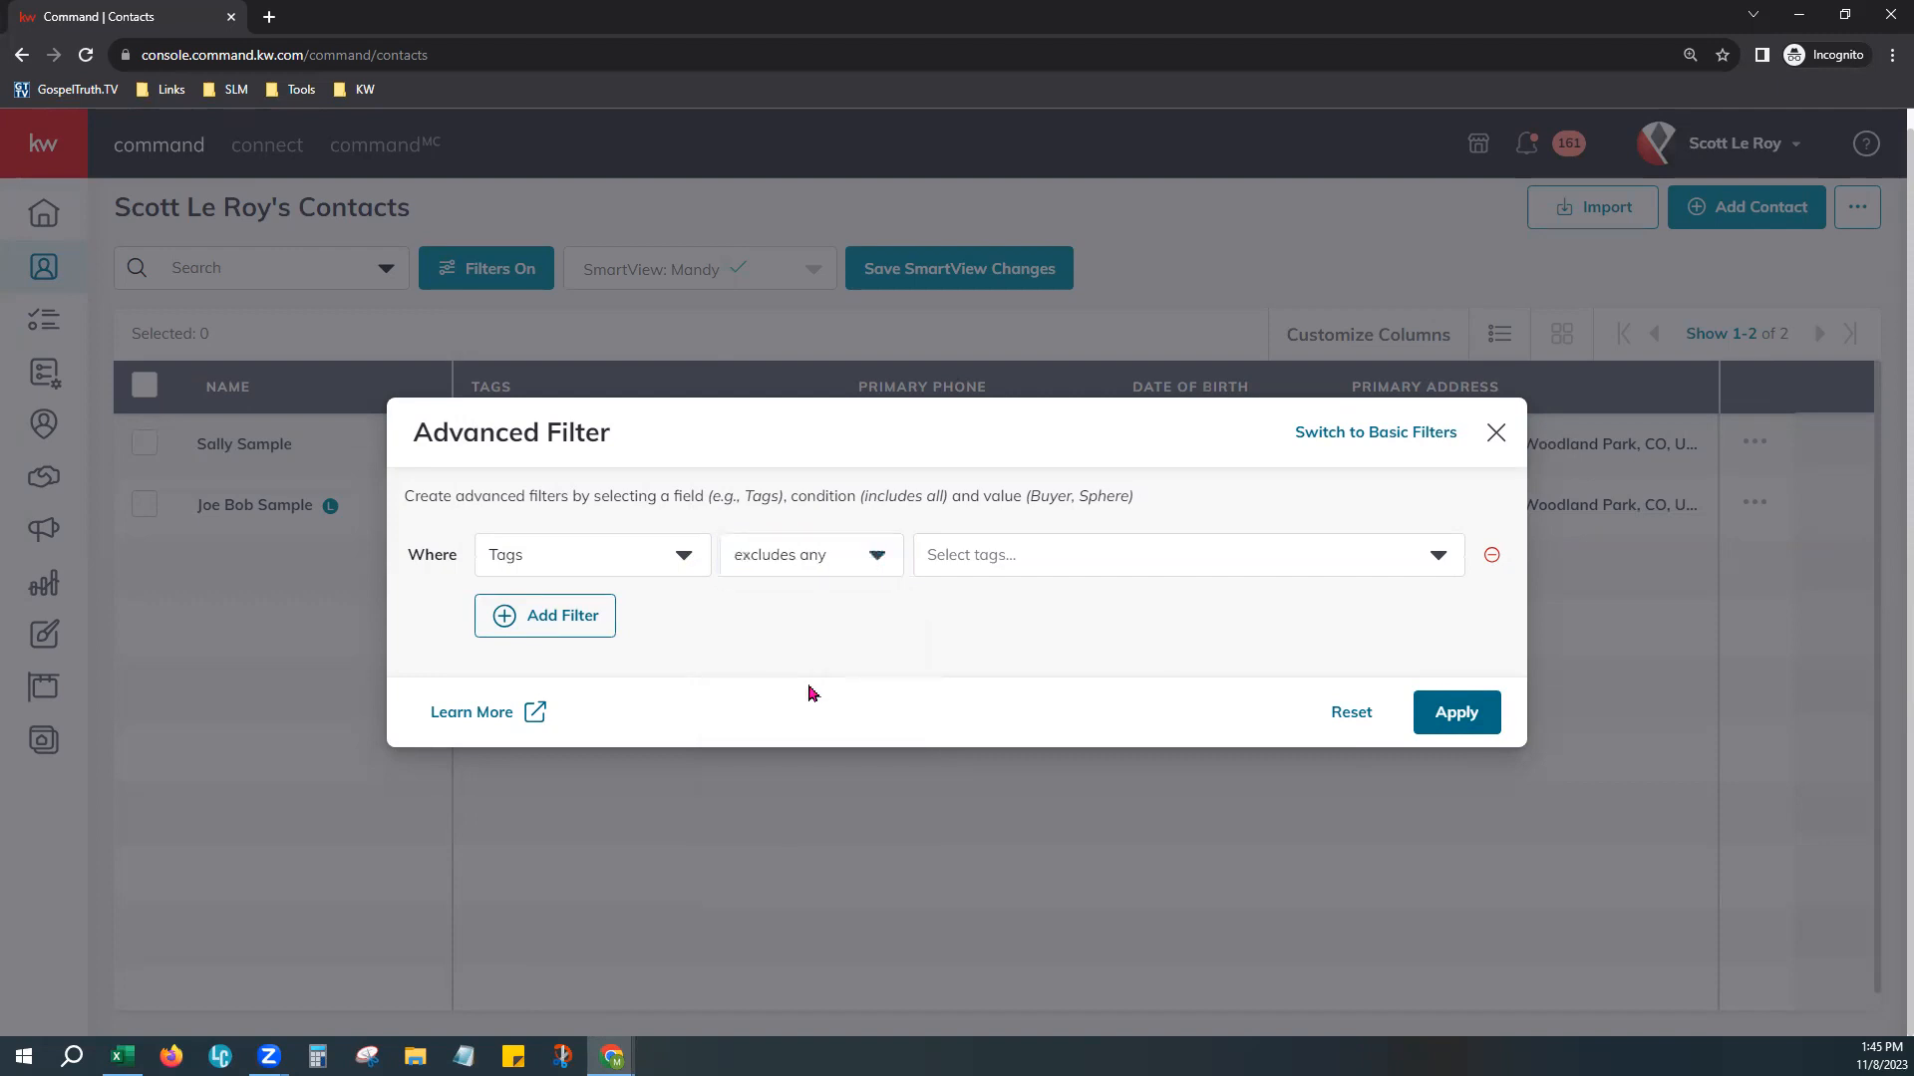
Step: Set the Tags exclusion condition to MNN, and close the advanced filter without applying it
left_click(980, 559)
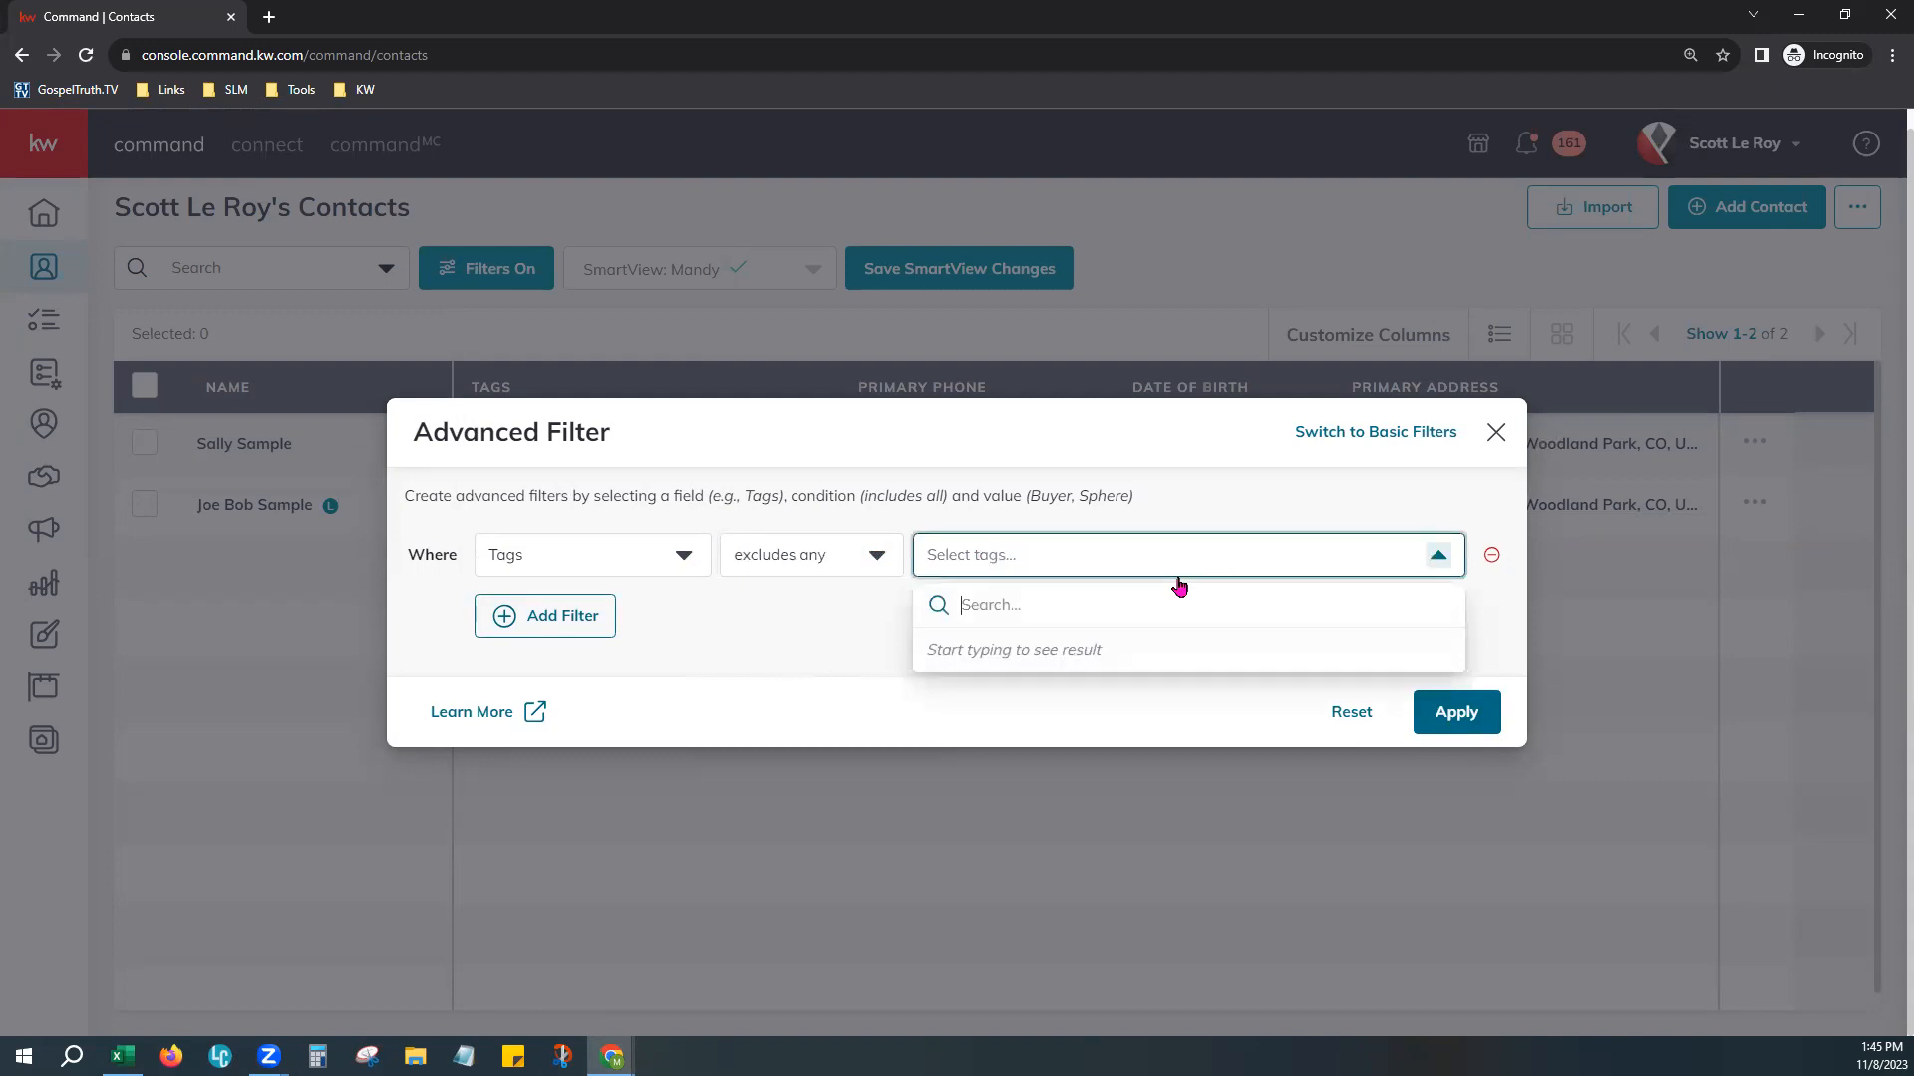
type("MNN")
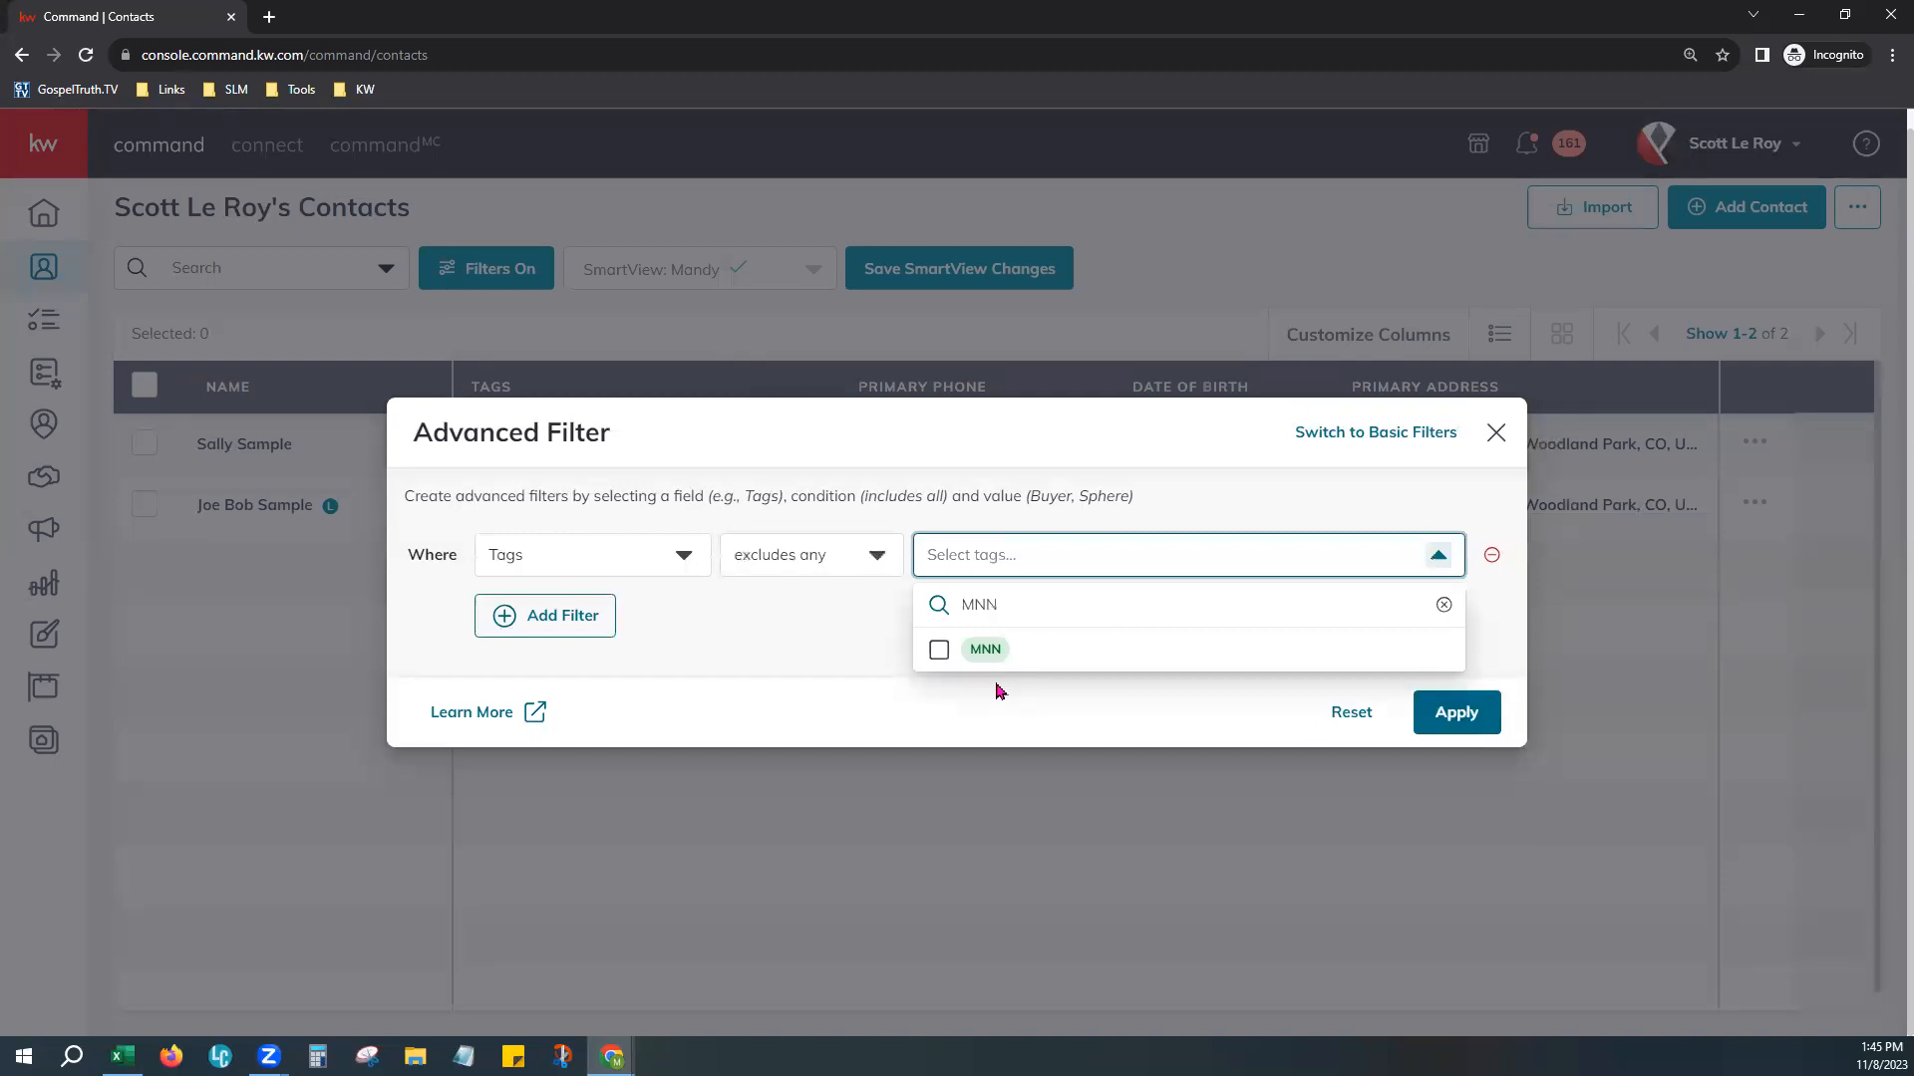
left_click(940, 651)
left_click(840, 627)
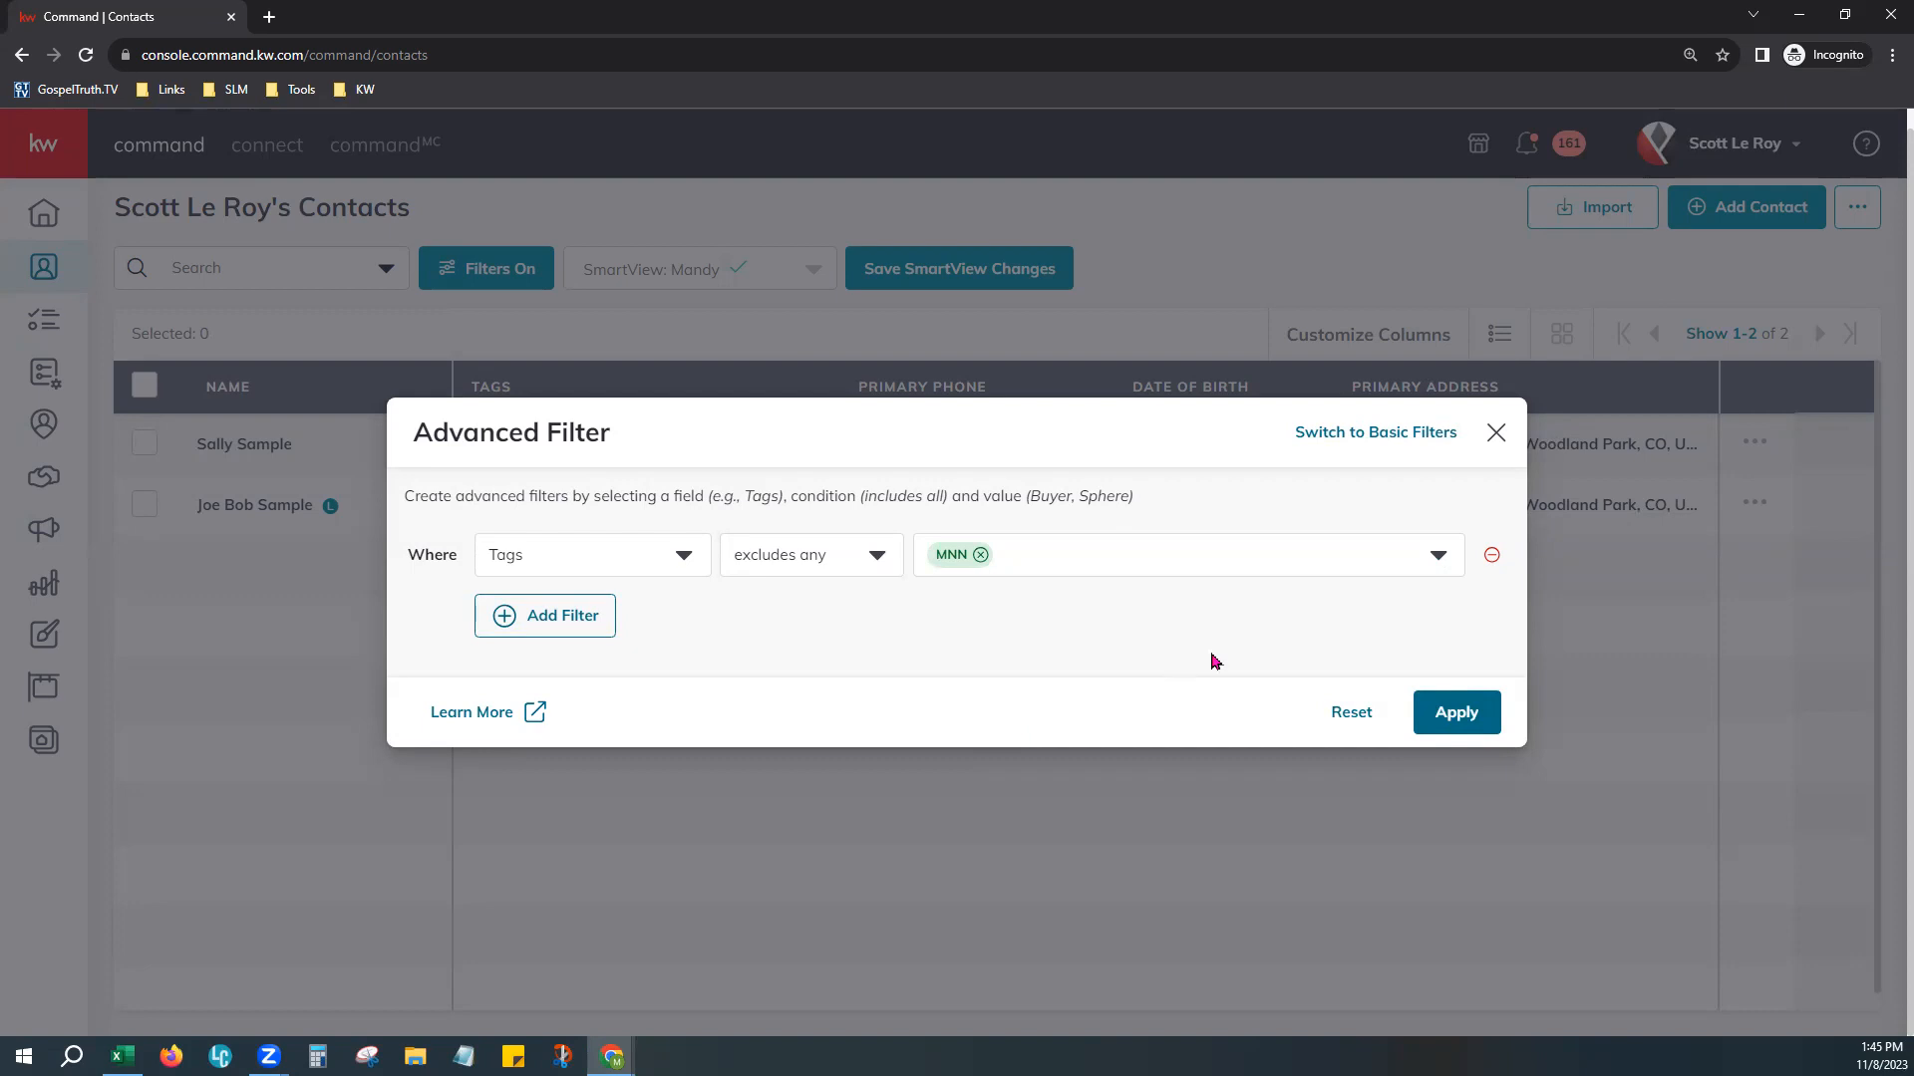
left_click(1496, 432)
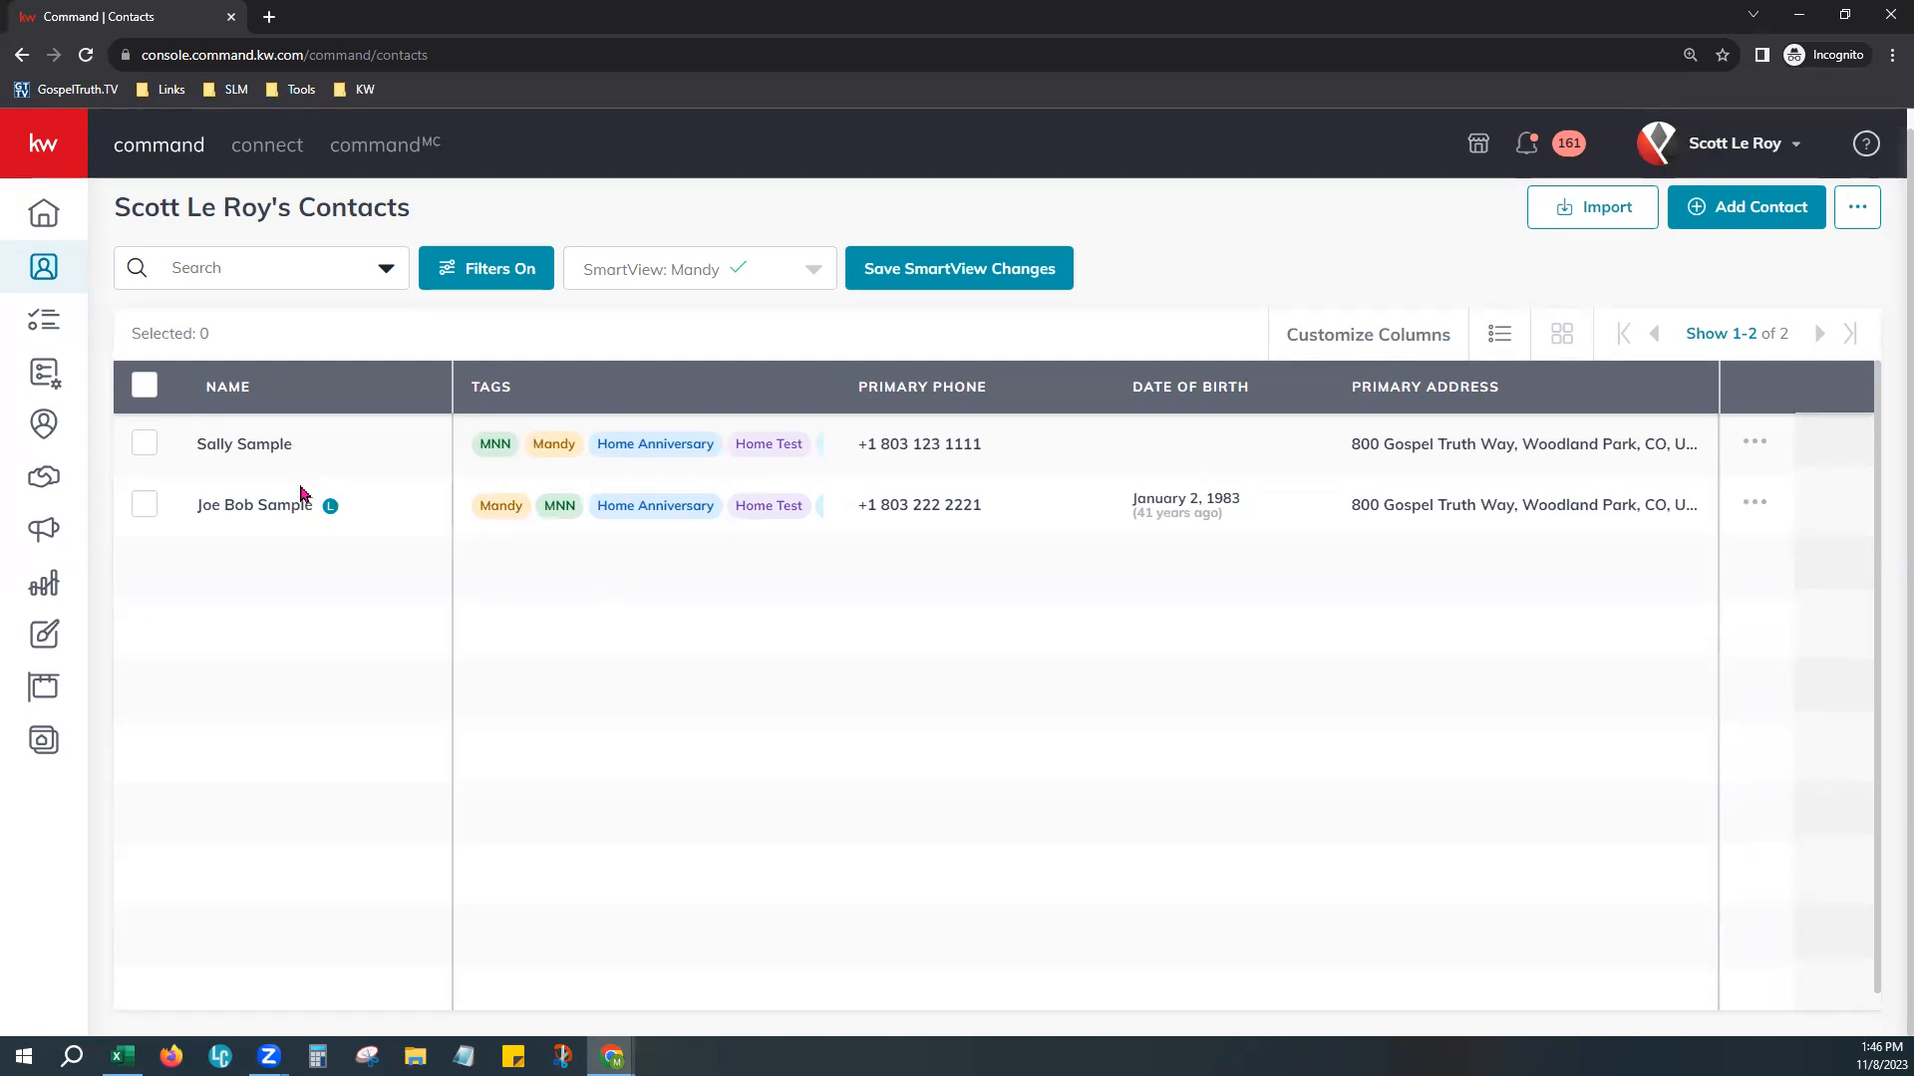
Step: Open the record of the listed contact marked as a lead and review its last contact, health score and lead source
left_click(268, 512)
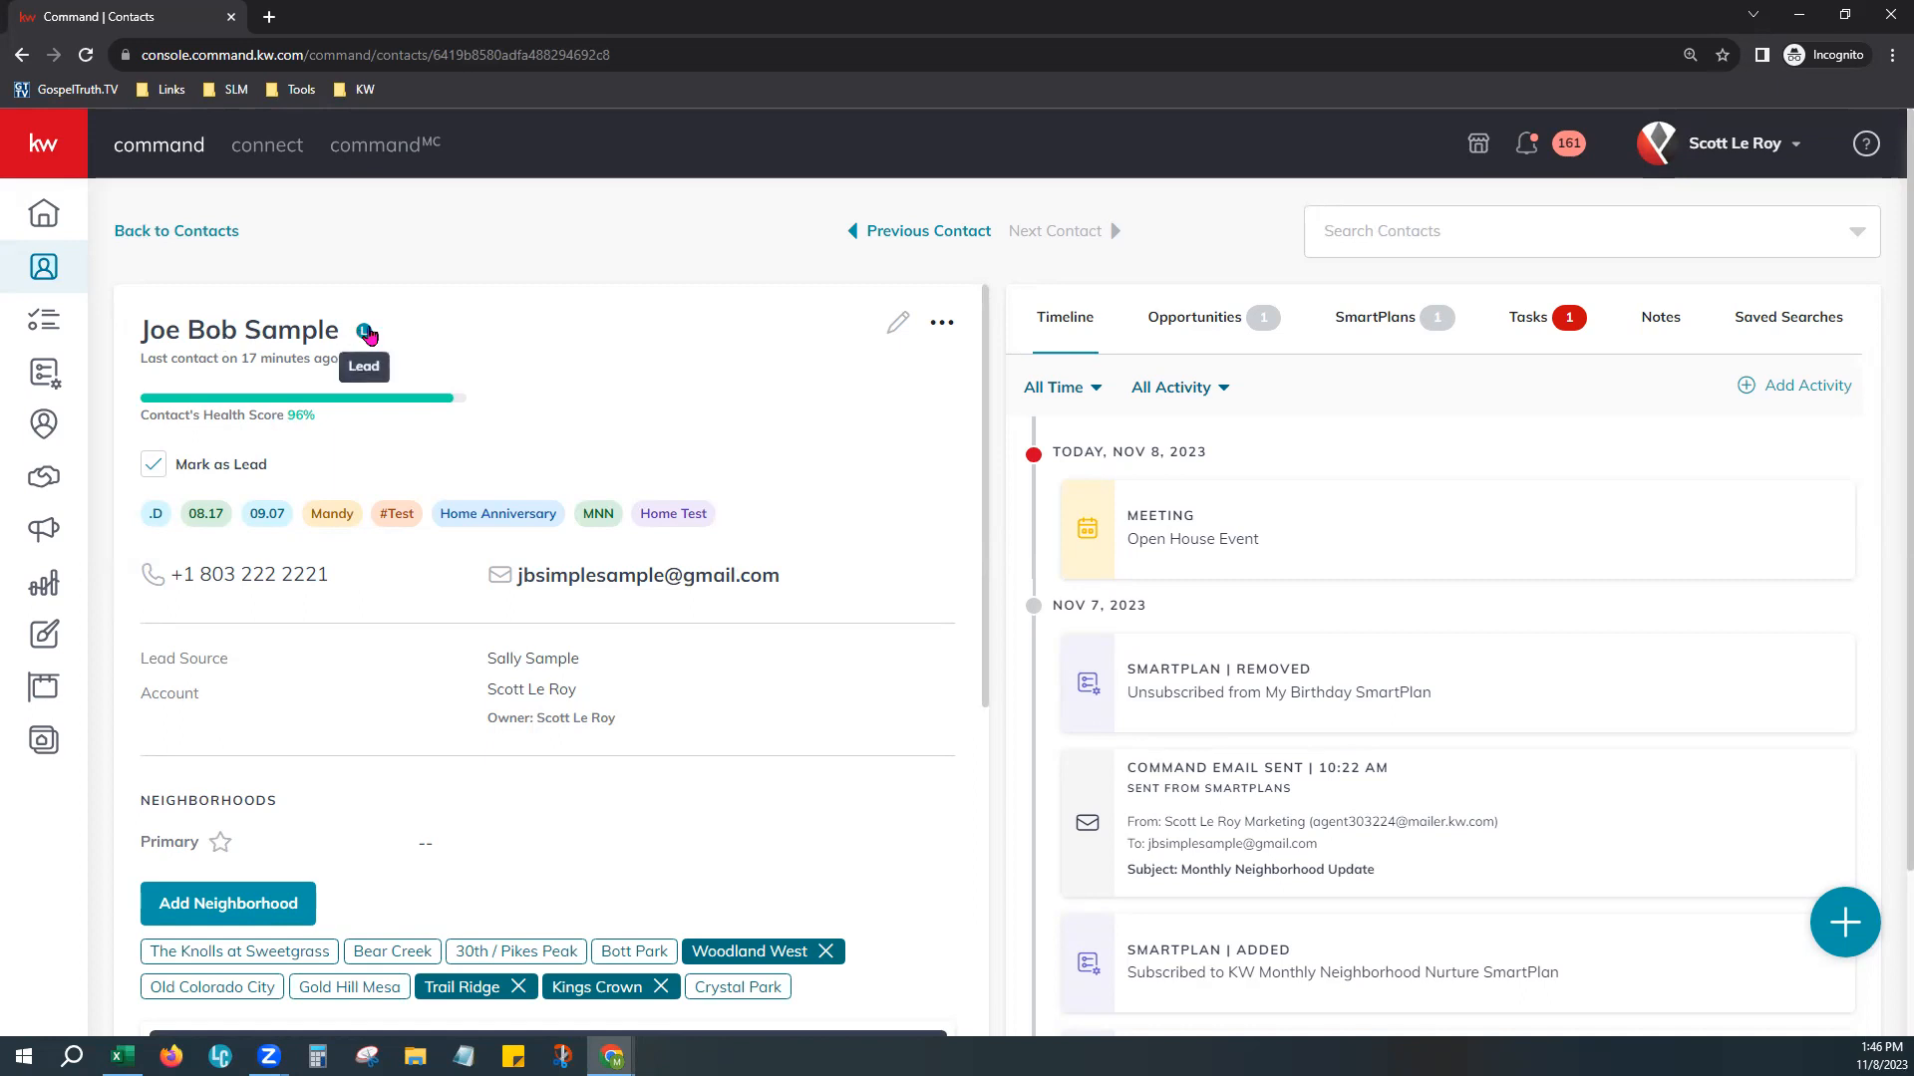
left_click_drag(192, 359, 341, 366)
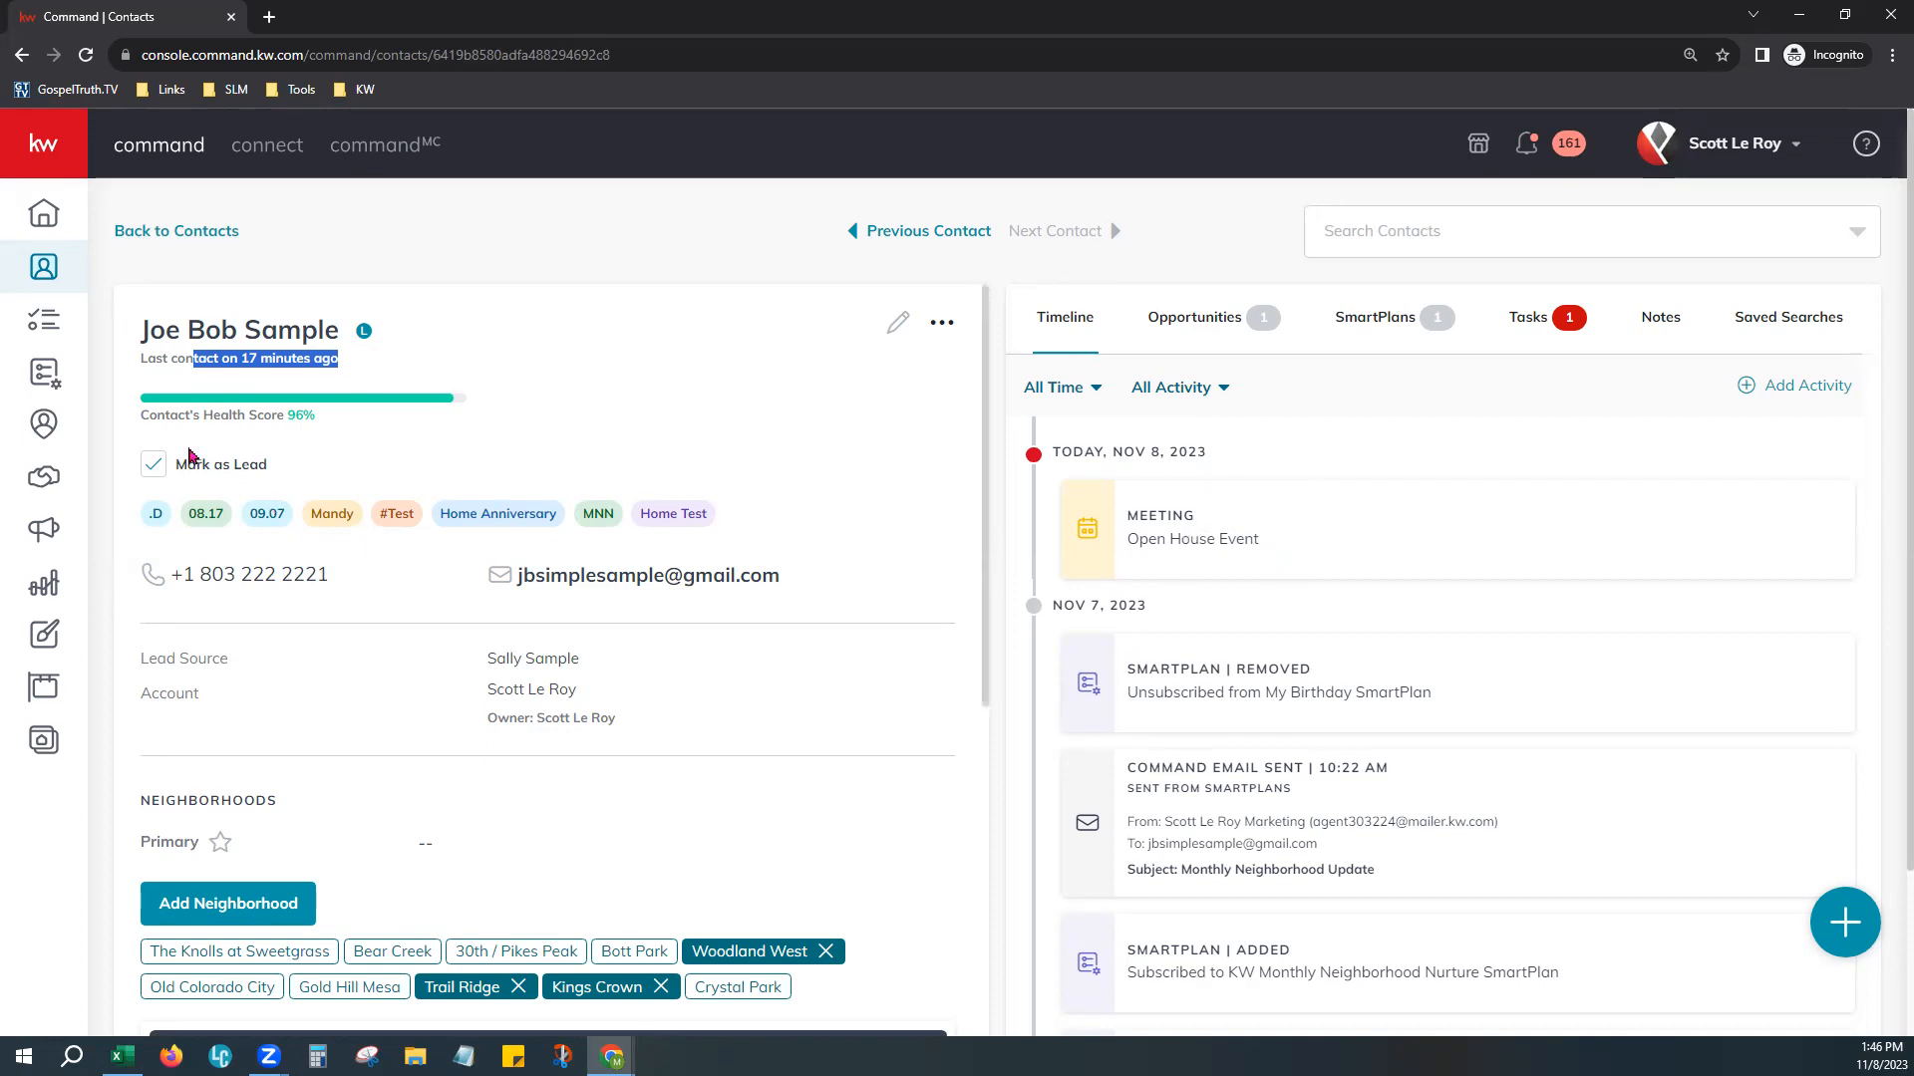
left_click_drag(163, 414, 338, 429)
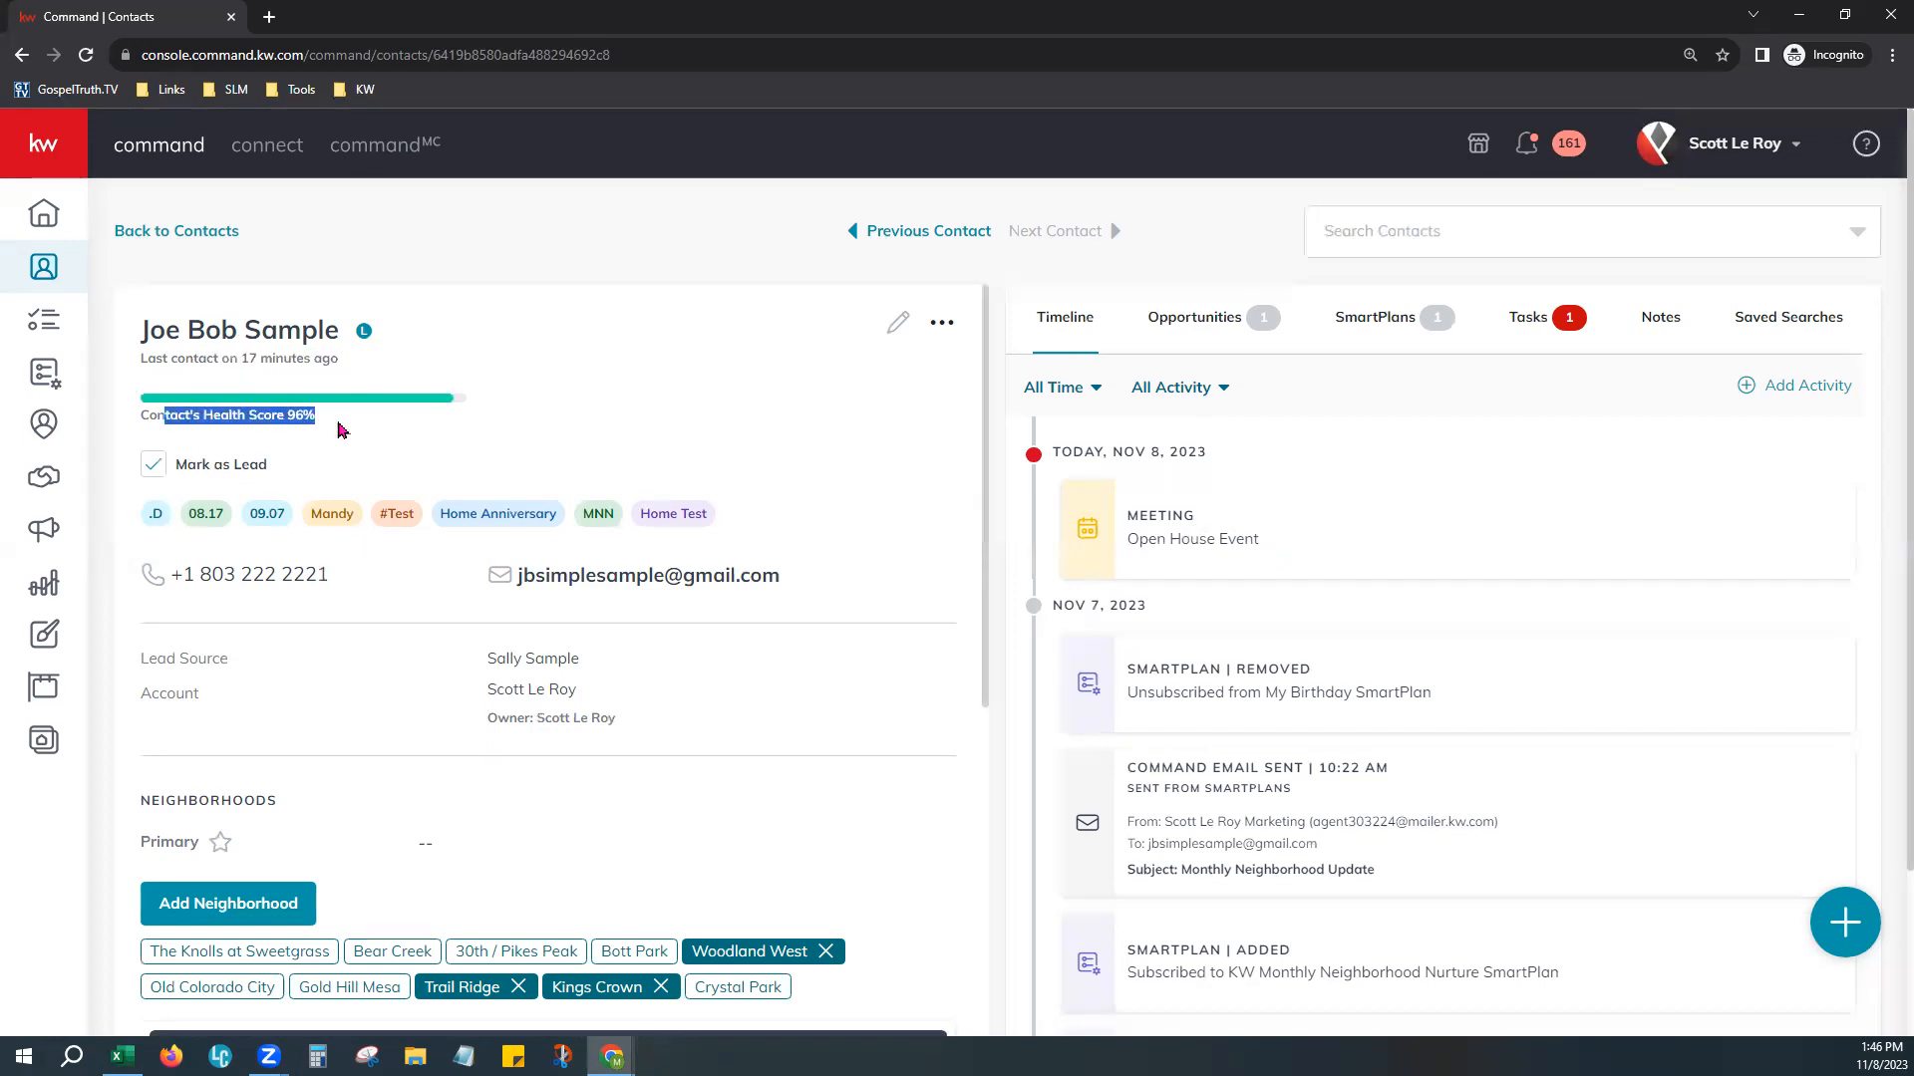
left_click(338, 430)
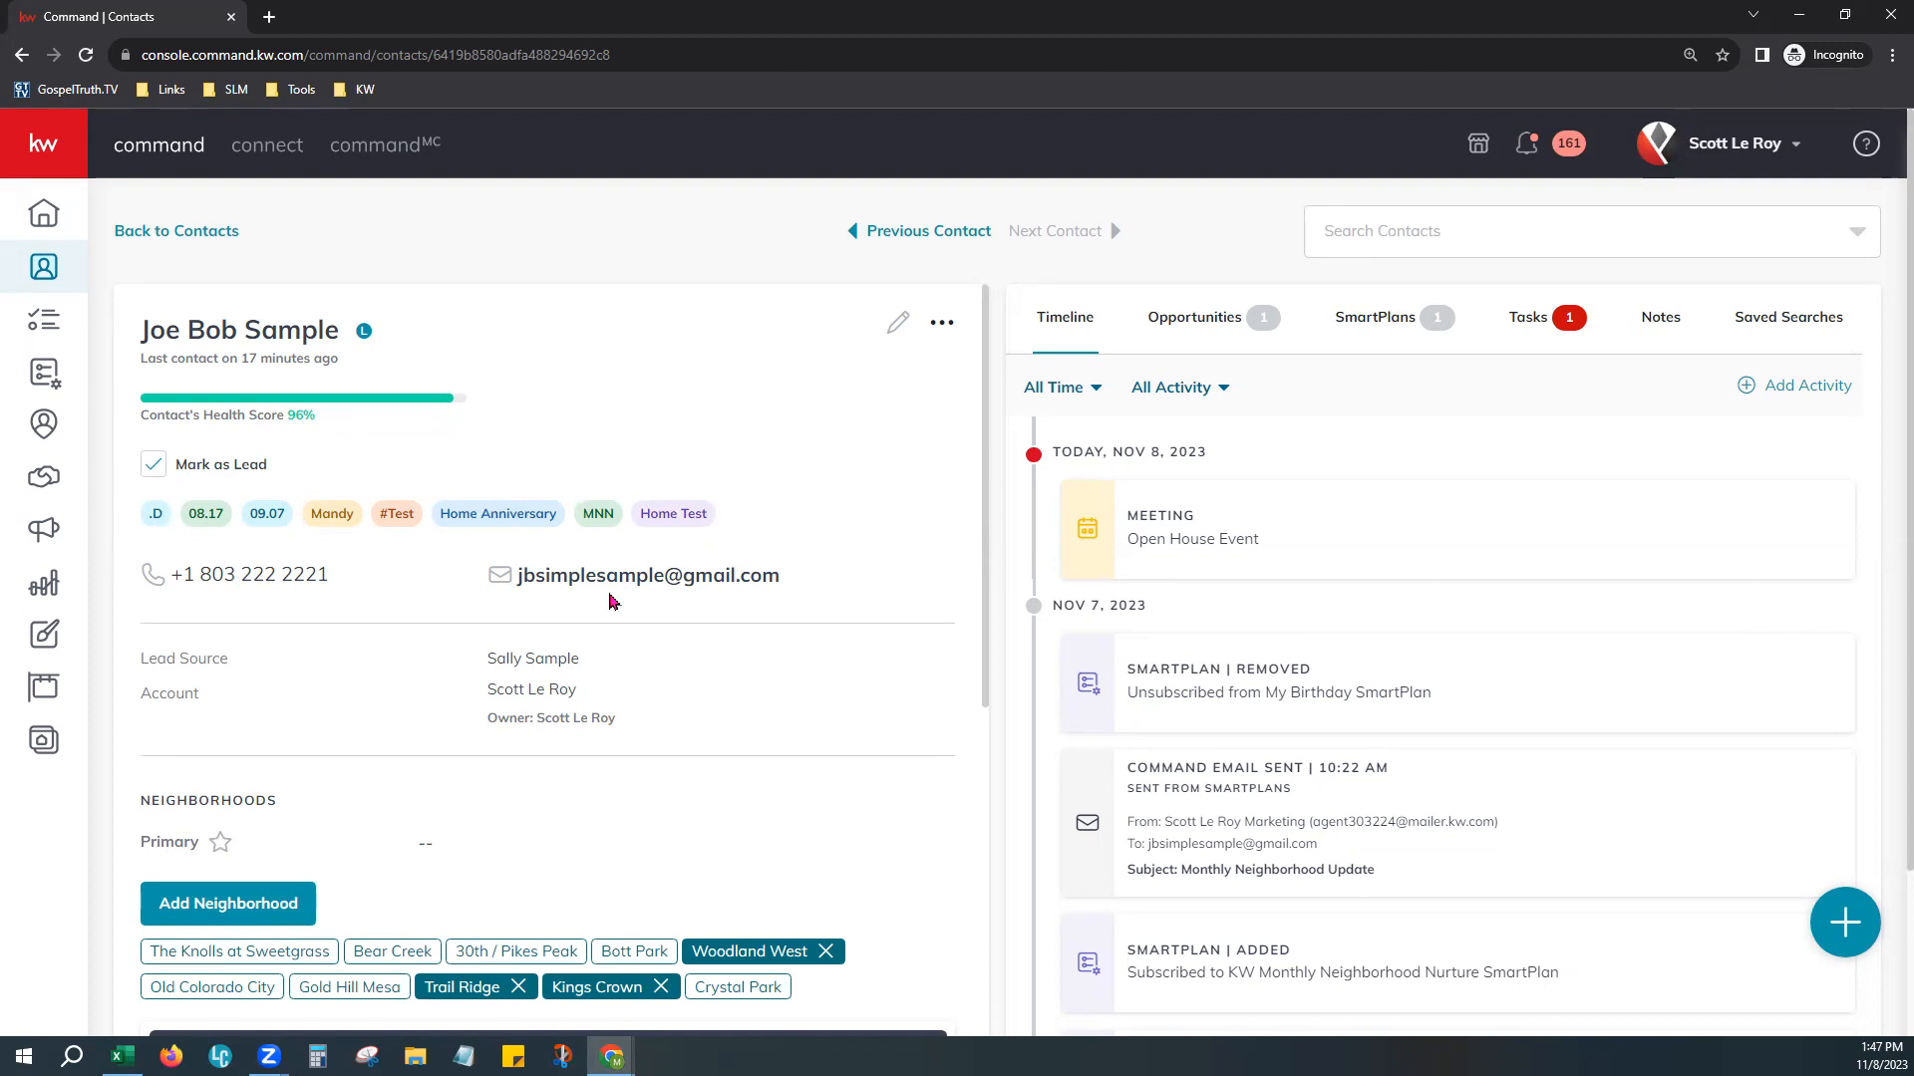
scroll(613, 598, "down", 4)
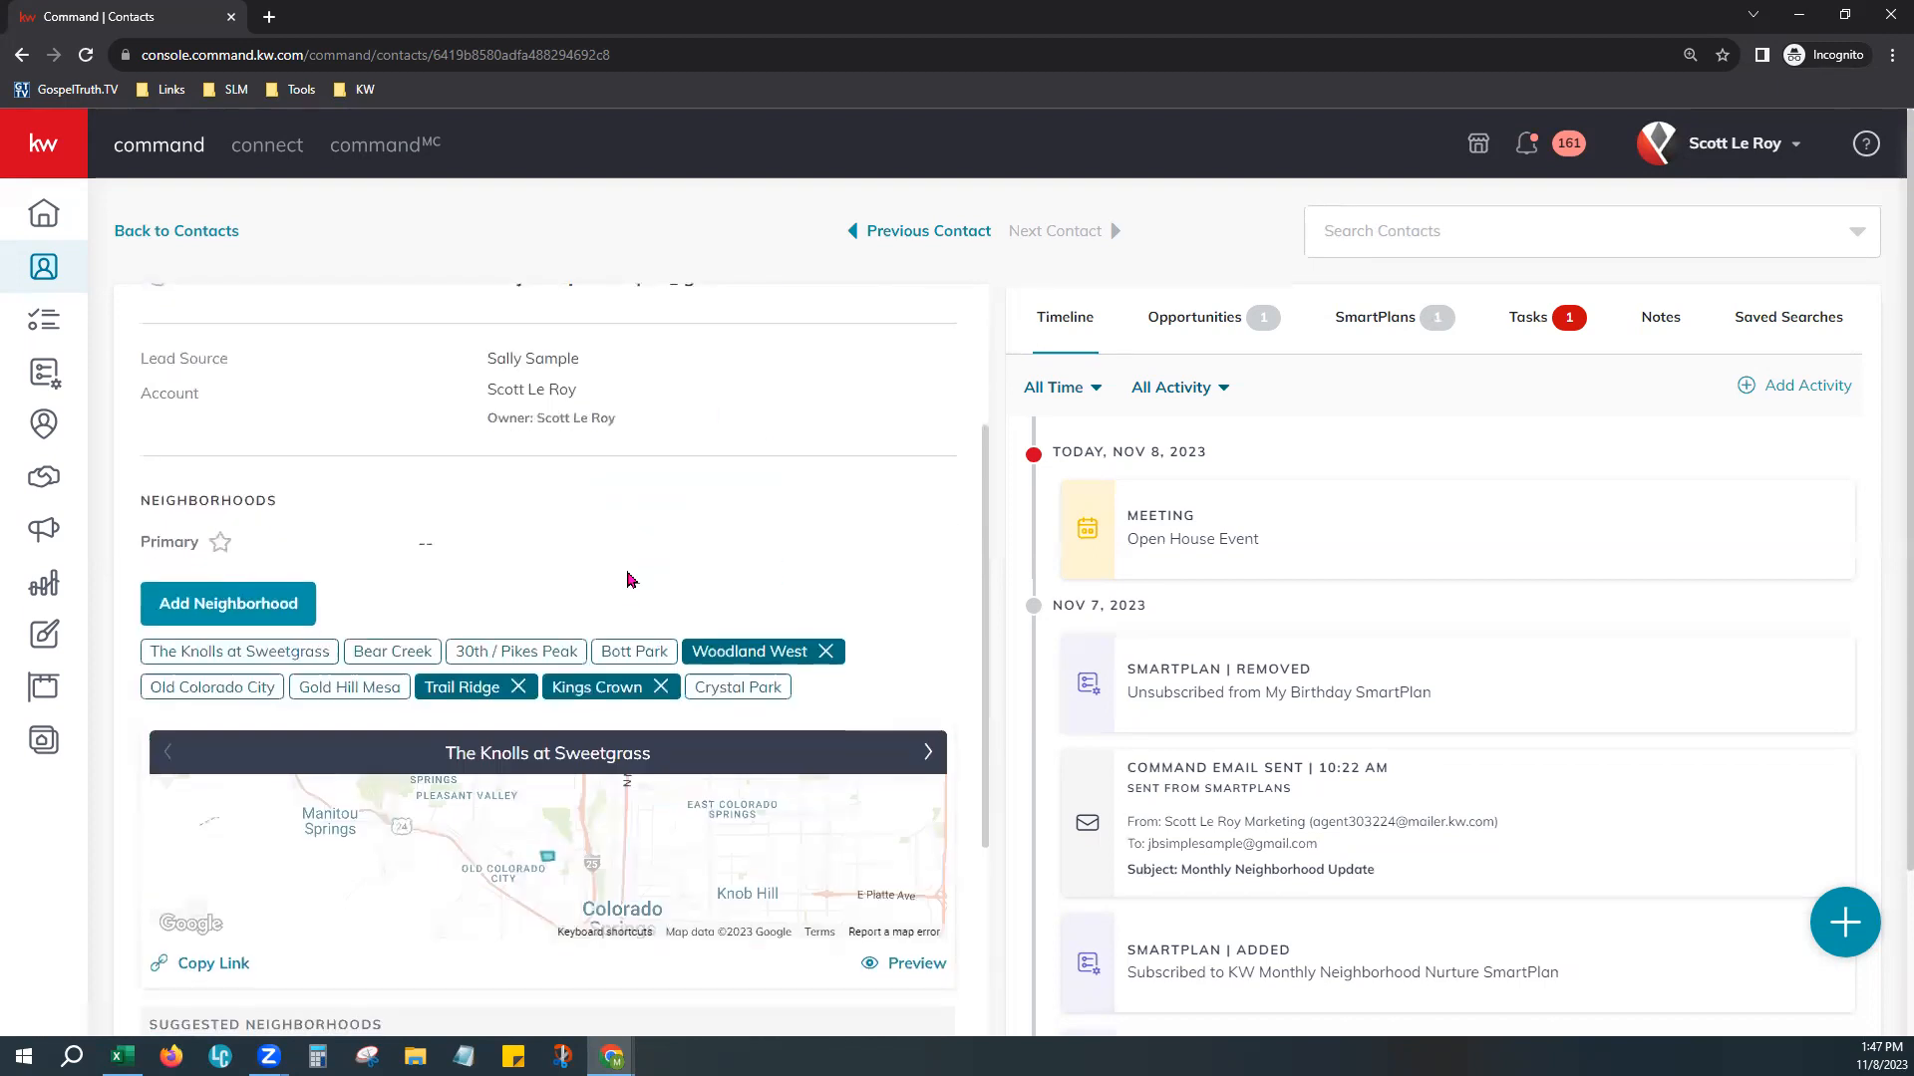
scroll(533, 474, "up", 1)
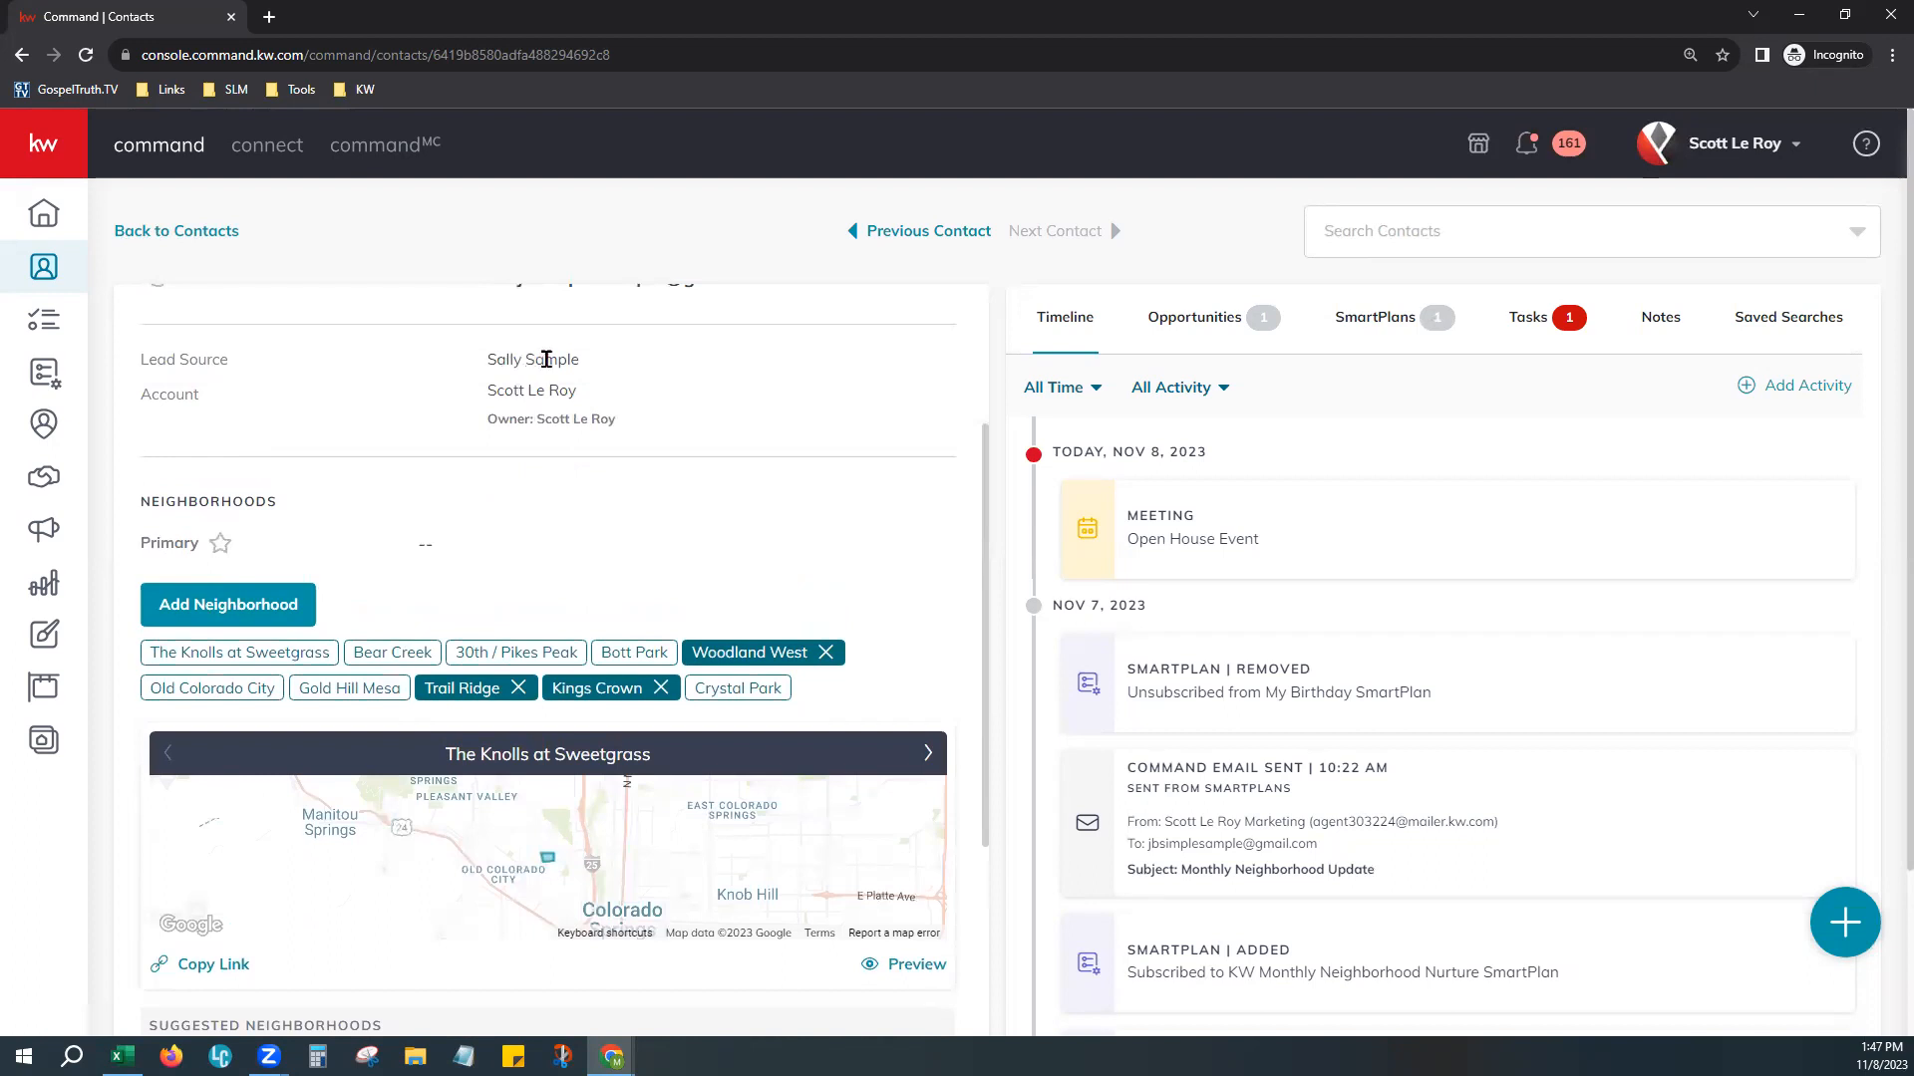
left_click_drag(578, 357, 483, 360)
Step: Start adding a neighborhood to the contact from the map and search the map for South Park Street, Woodland Park, CO
left_click(199, 610)
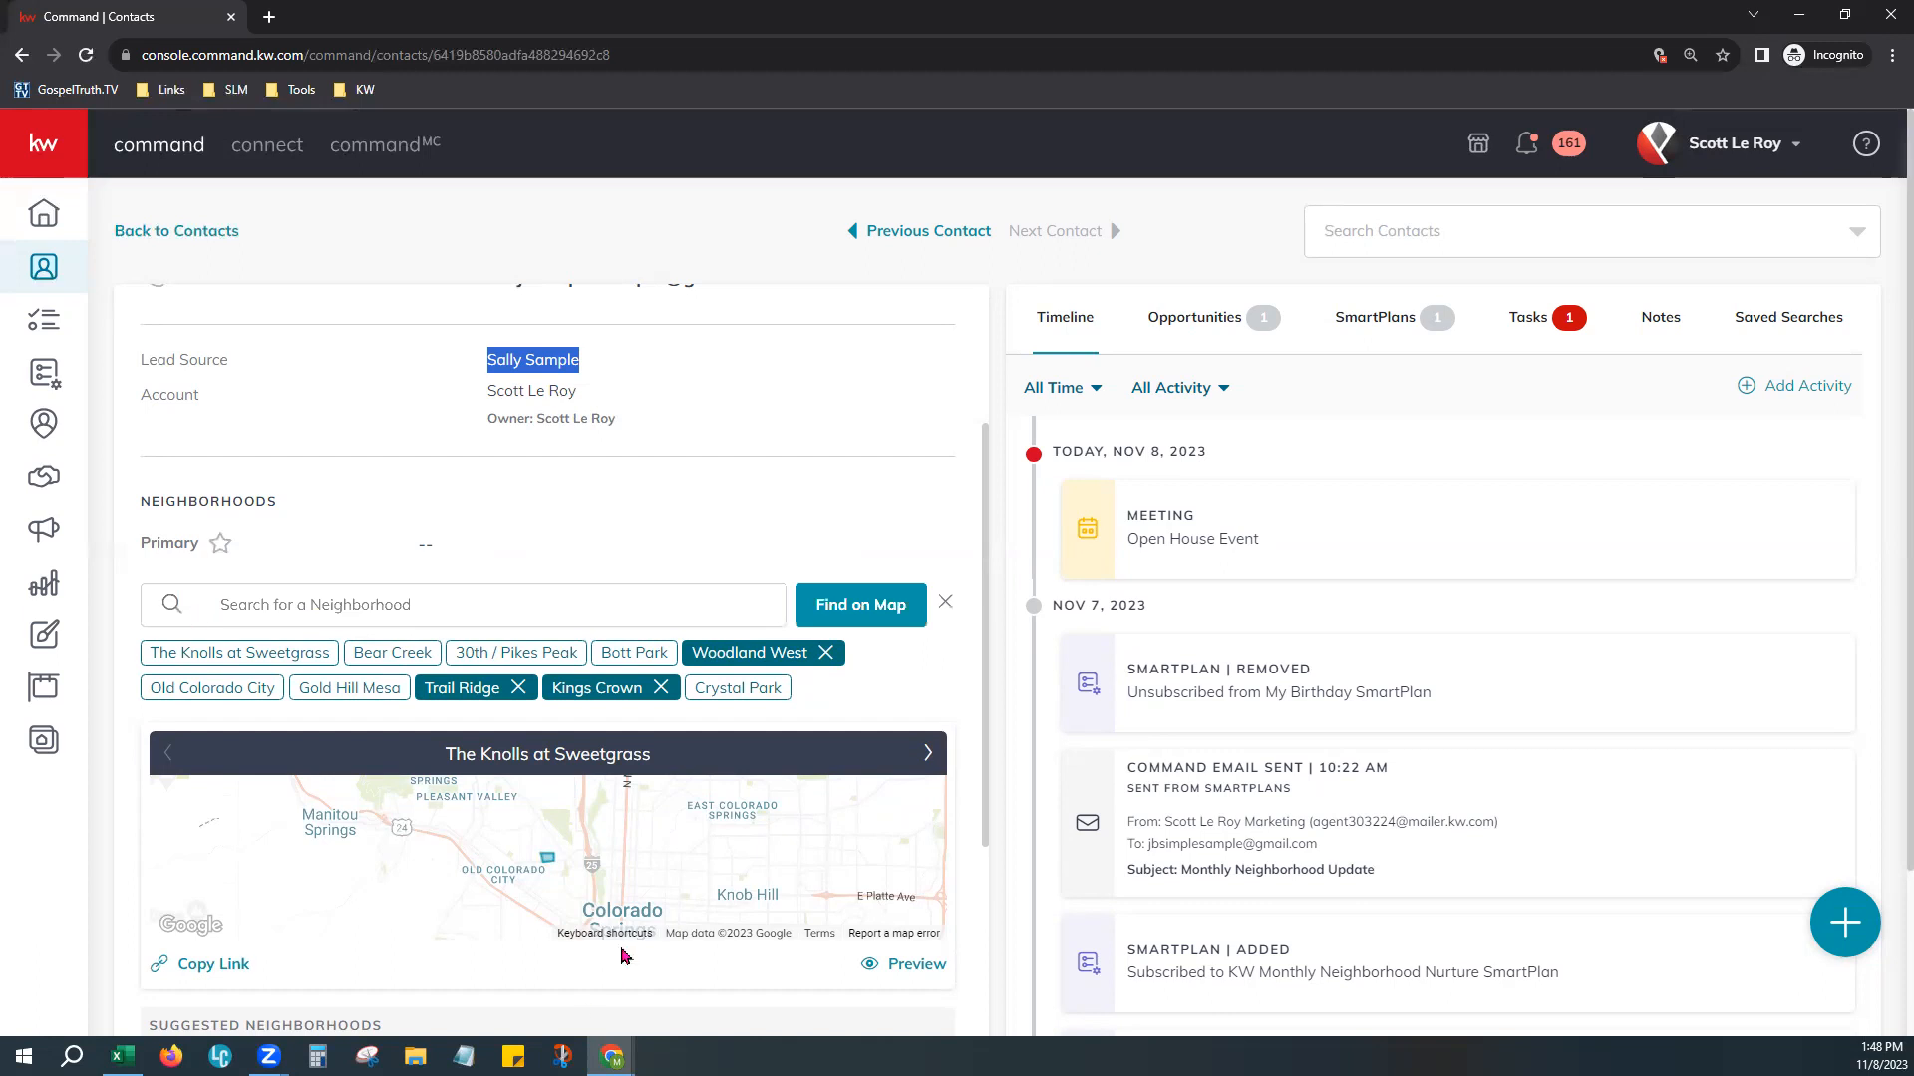
left_click(857, 604)
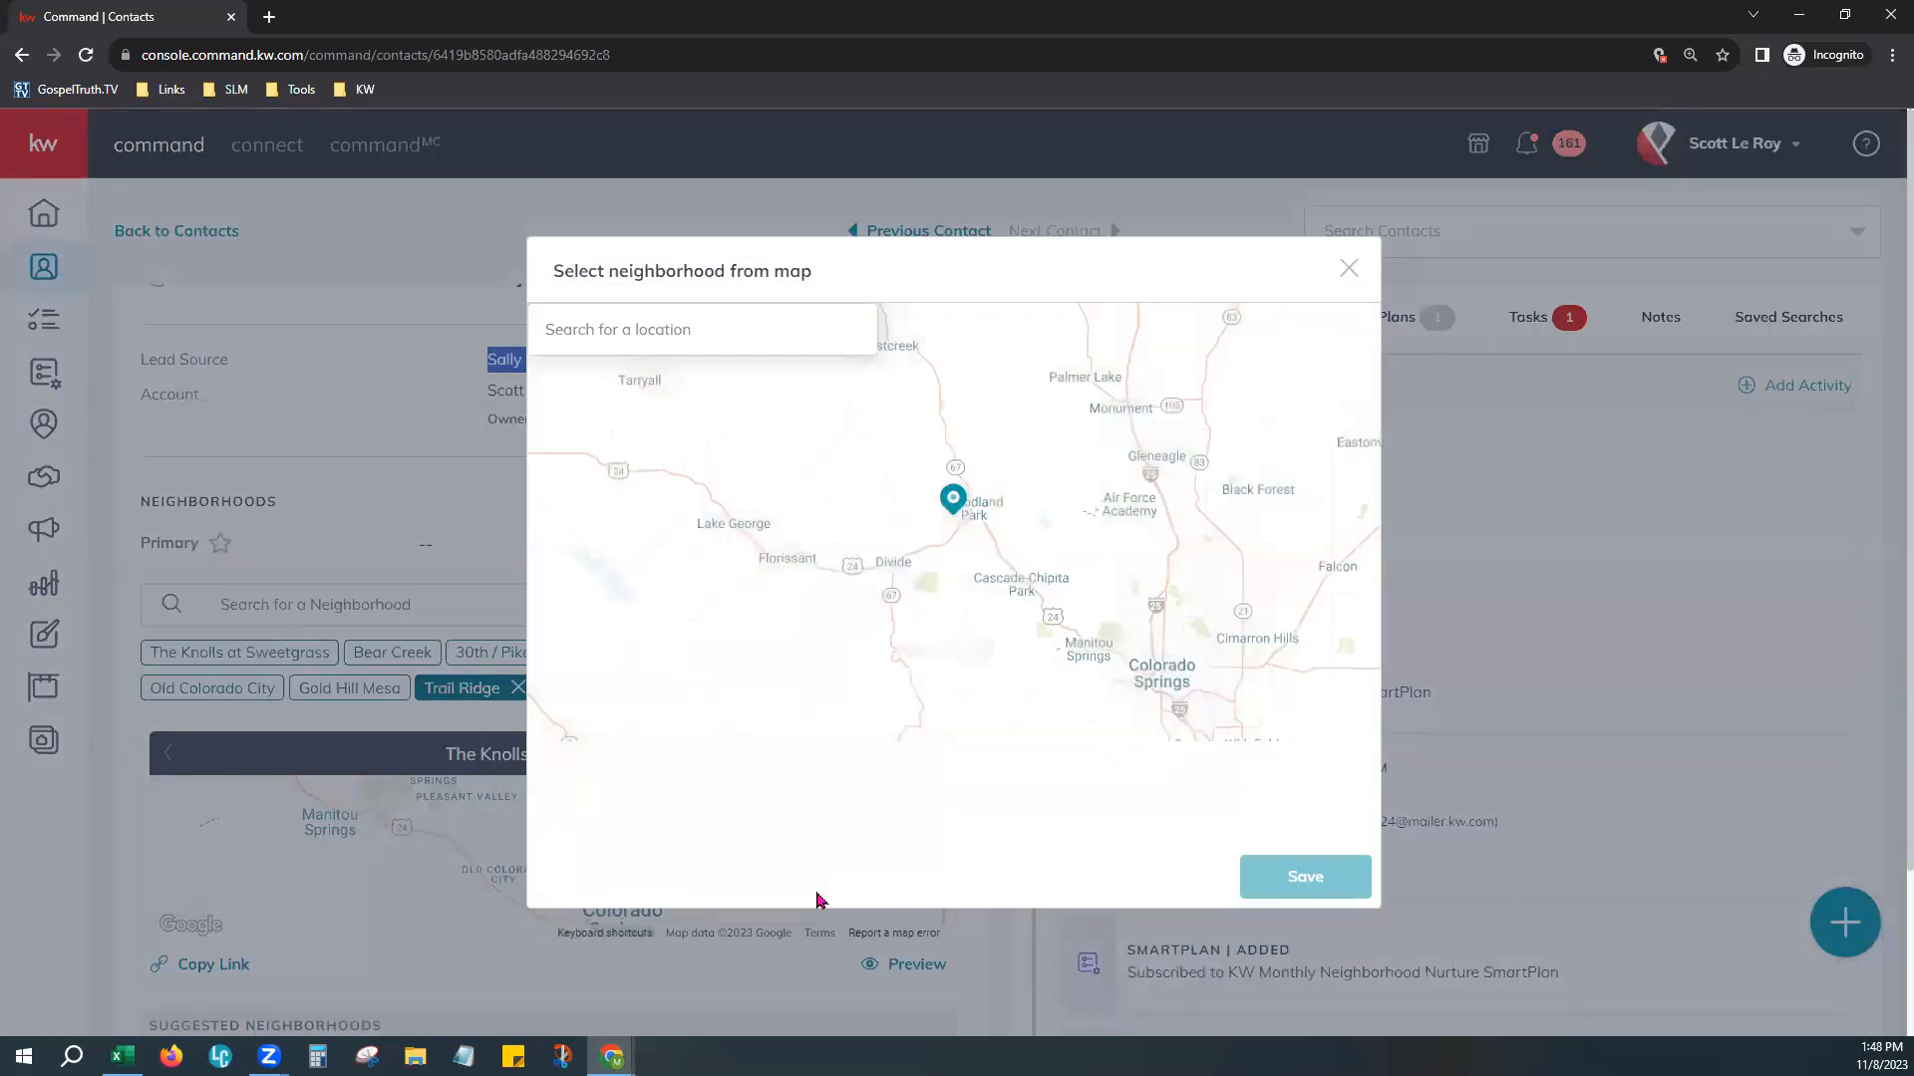
left_click(574, 324)
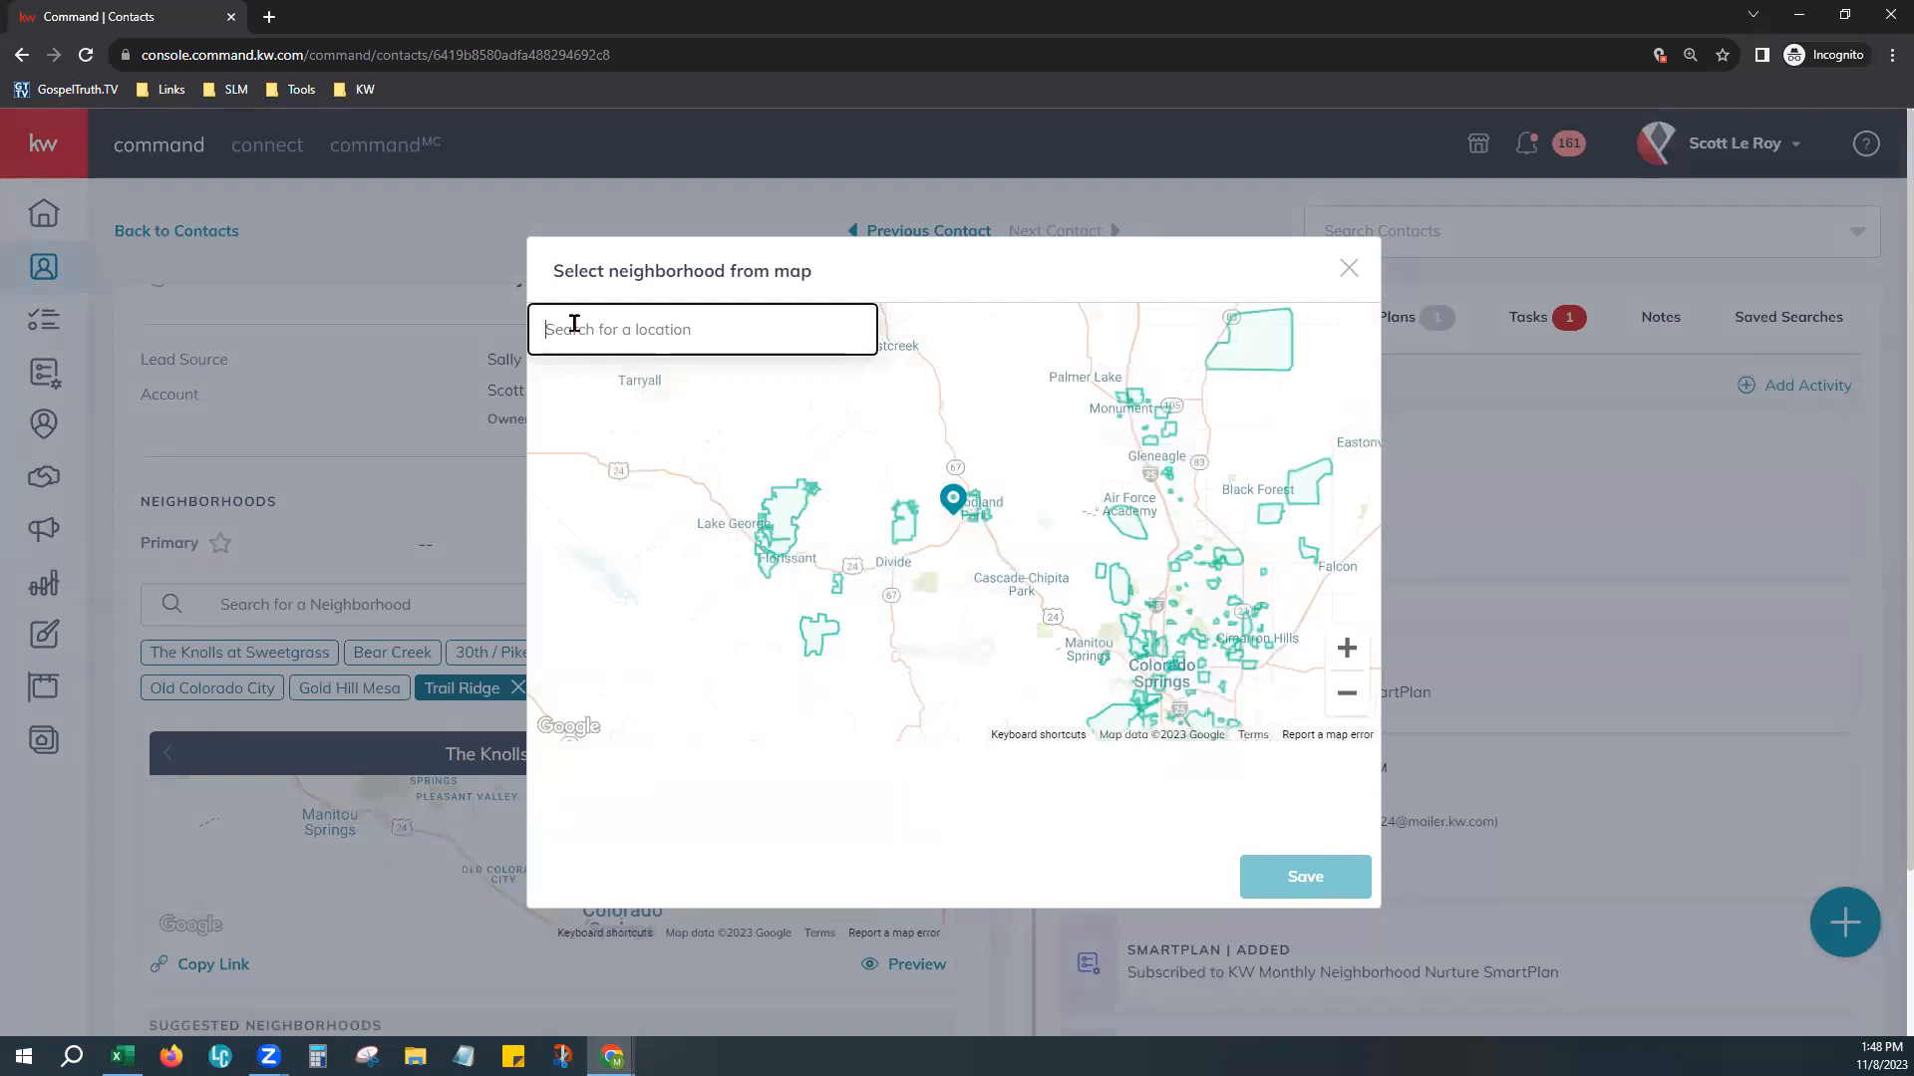
type("par")
key("BackSpace")
key("BackSpace")
key("BackSpace")
type("park")
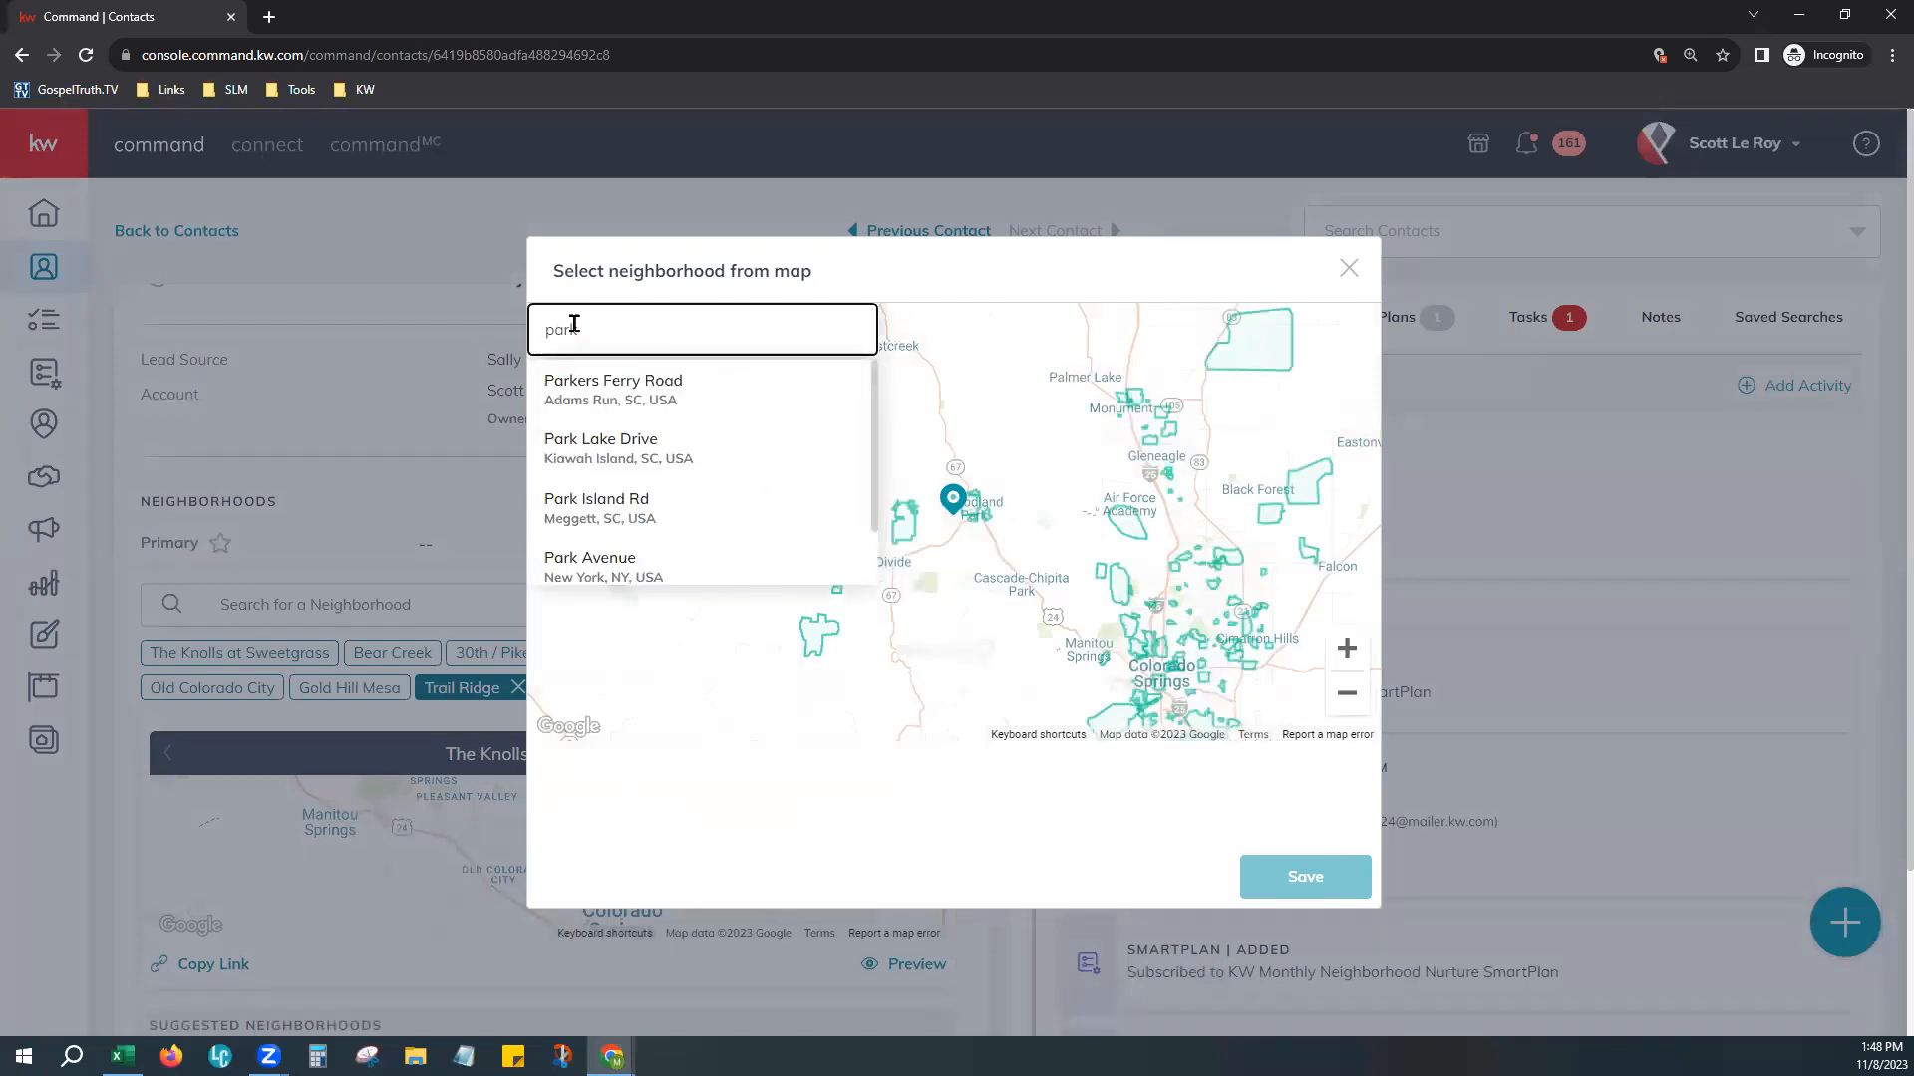
type(" ave")
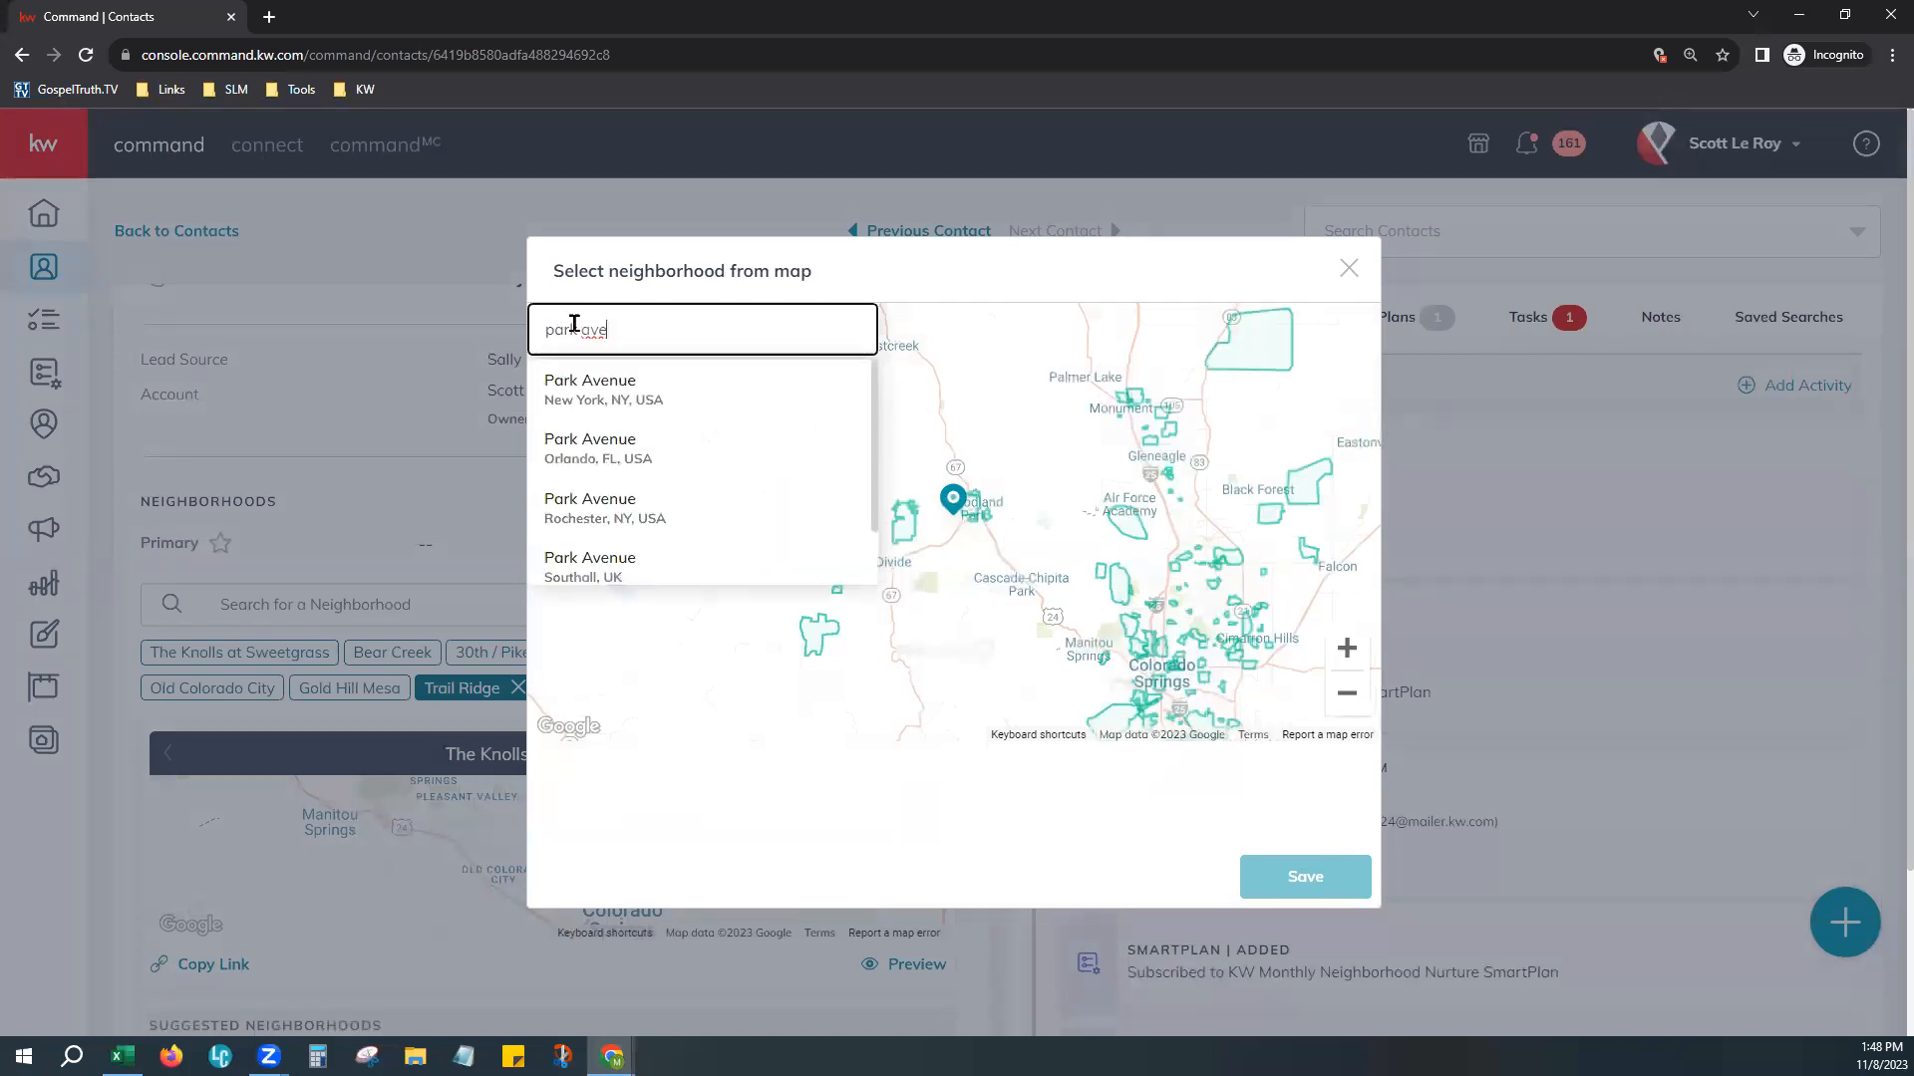
key("BackSpace")
key("BackSpace")
key("BackSpace")
type("st")
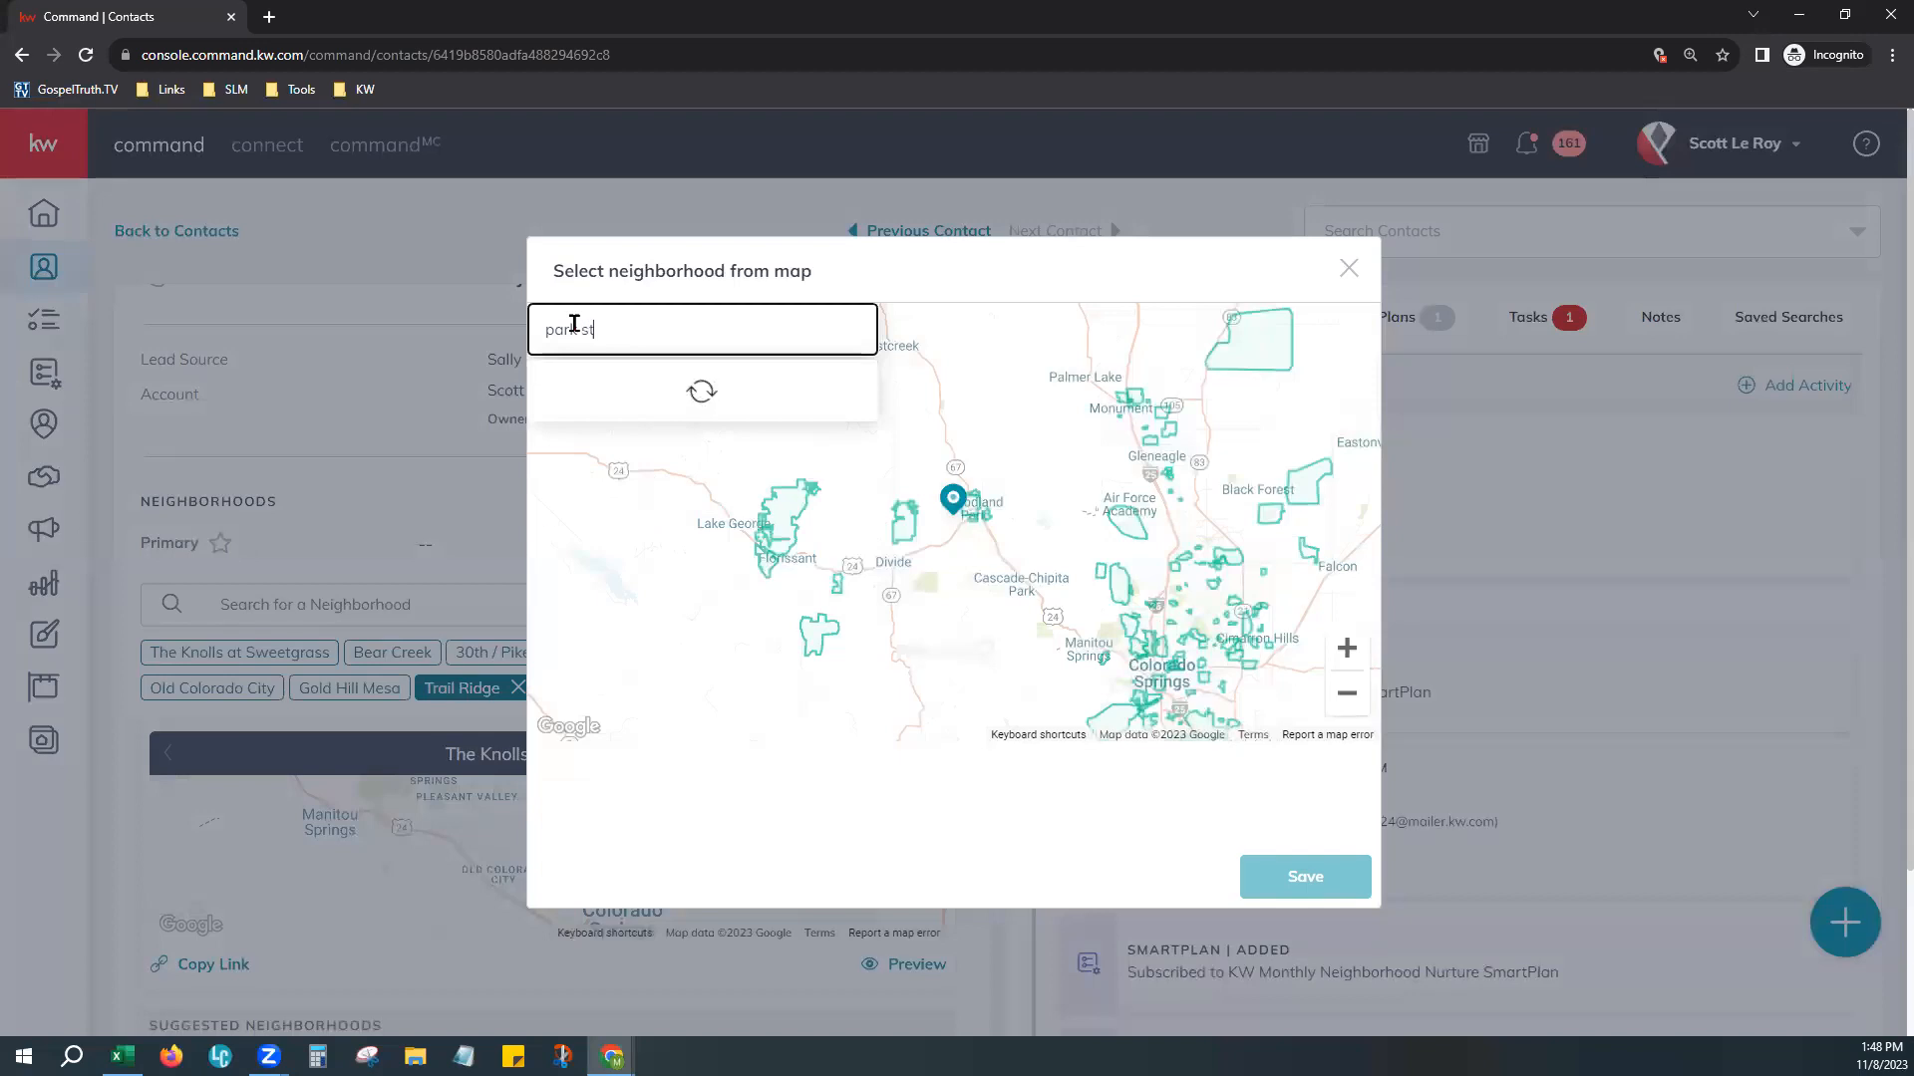
type("reet")
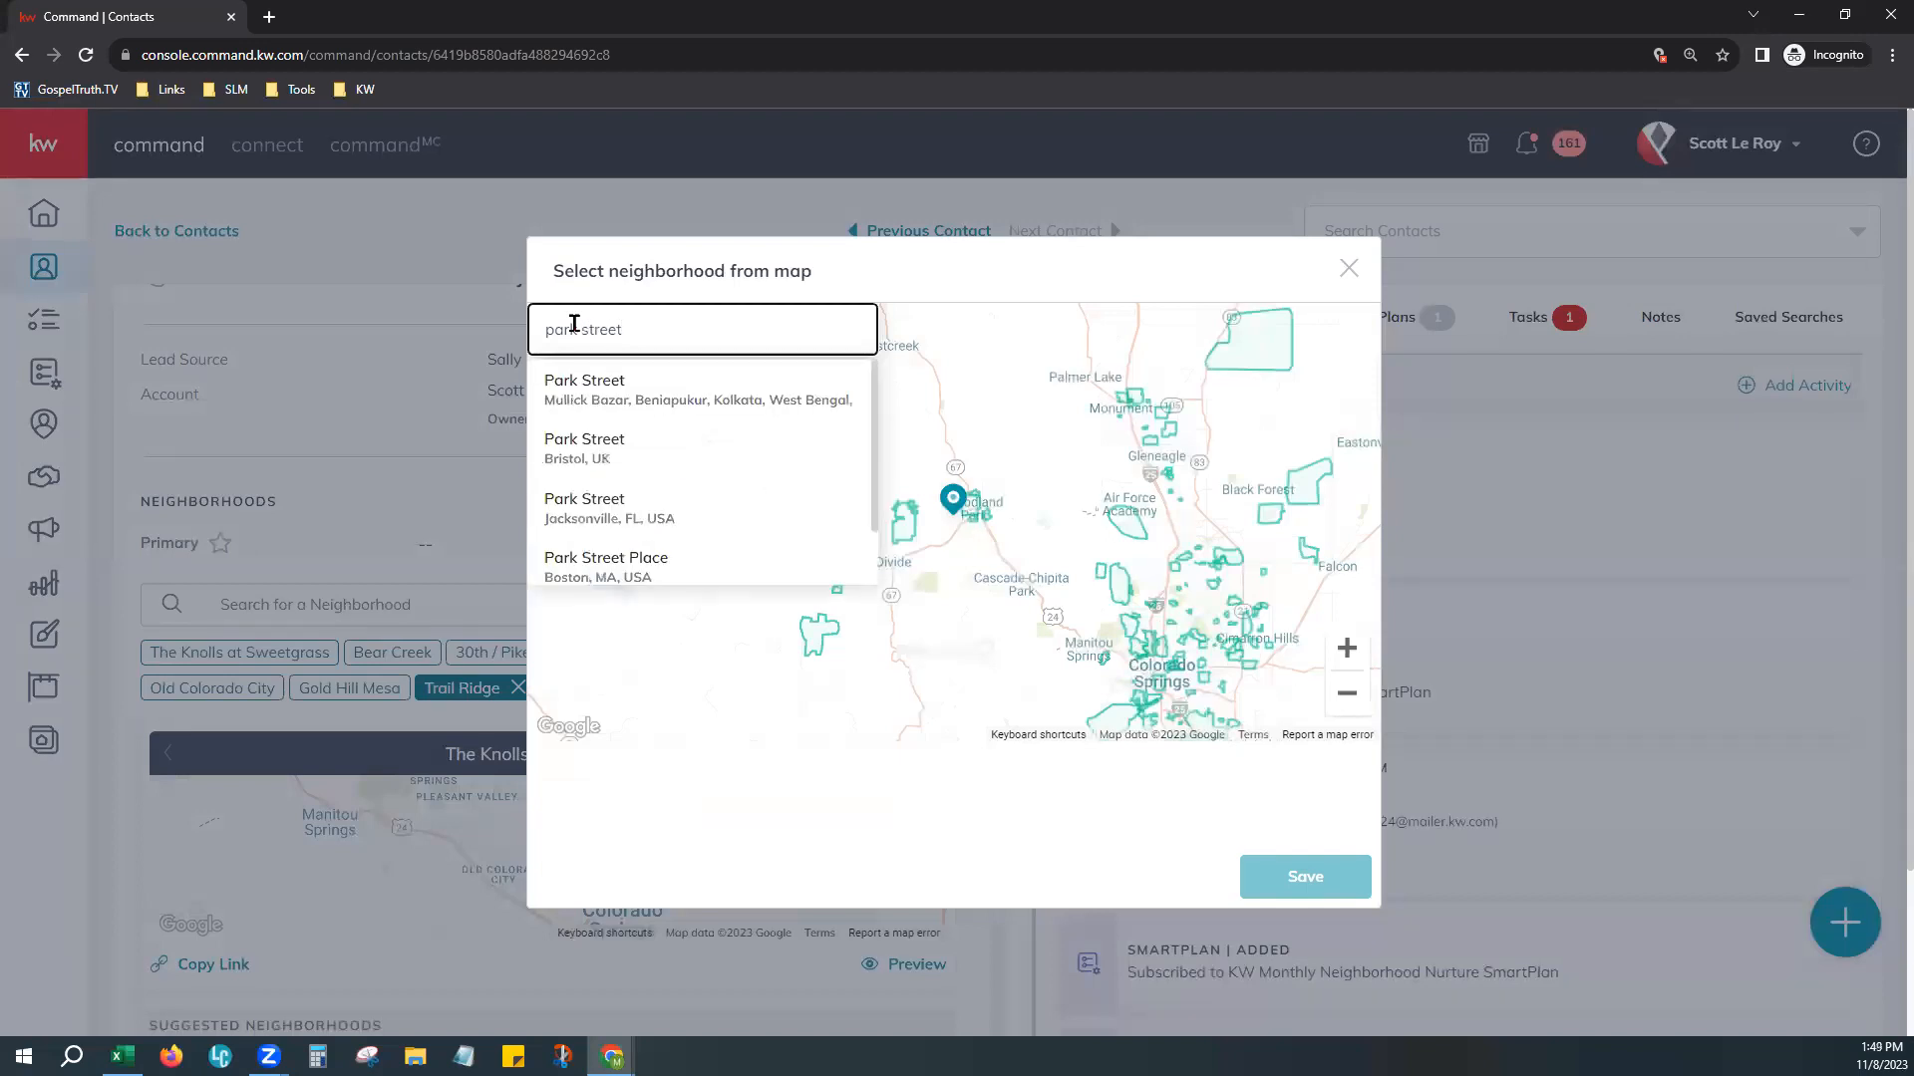
type(", woodland")
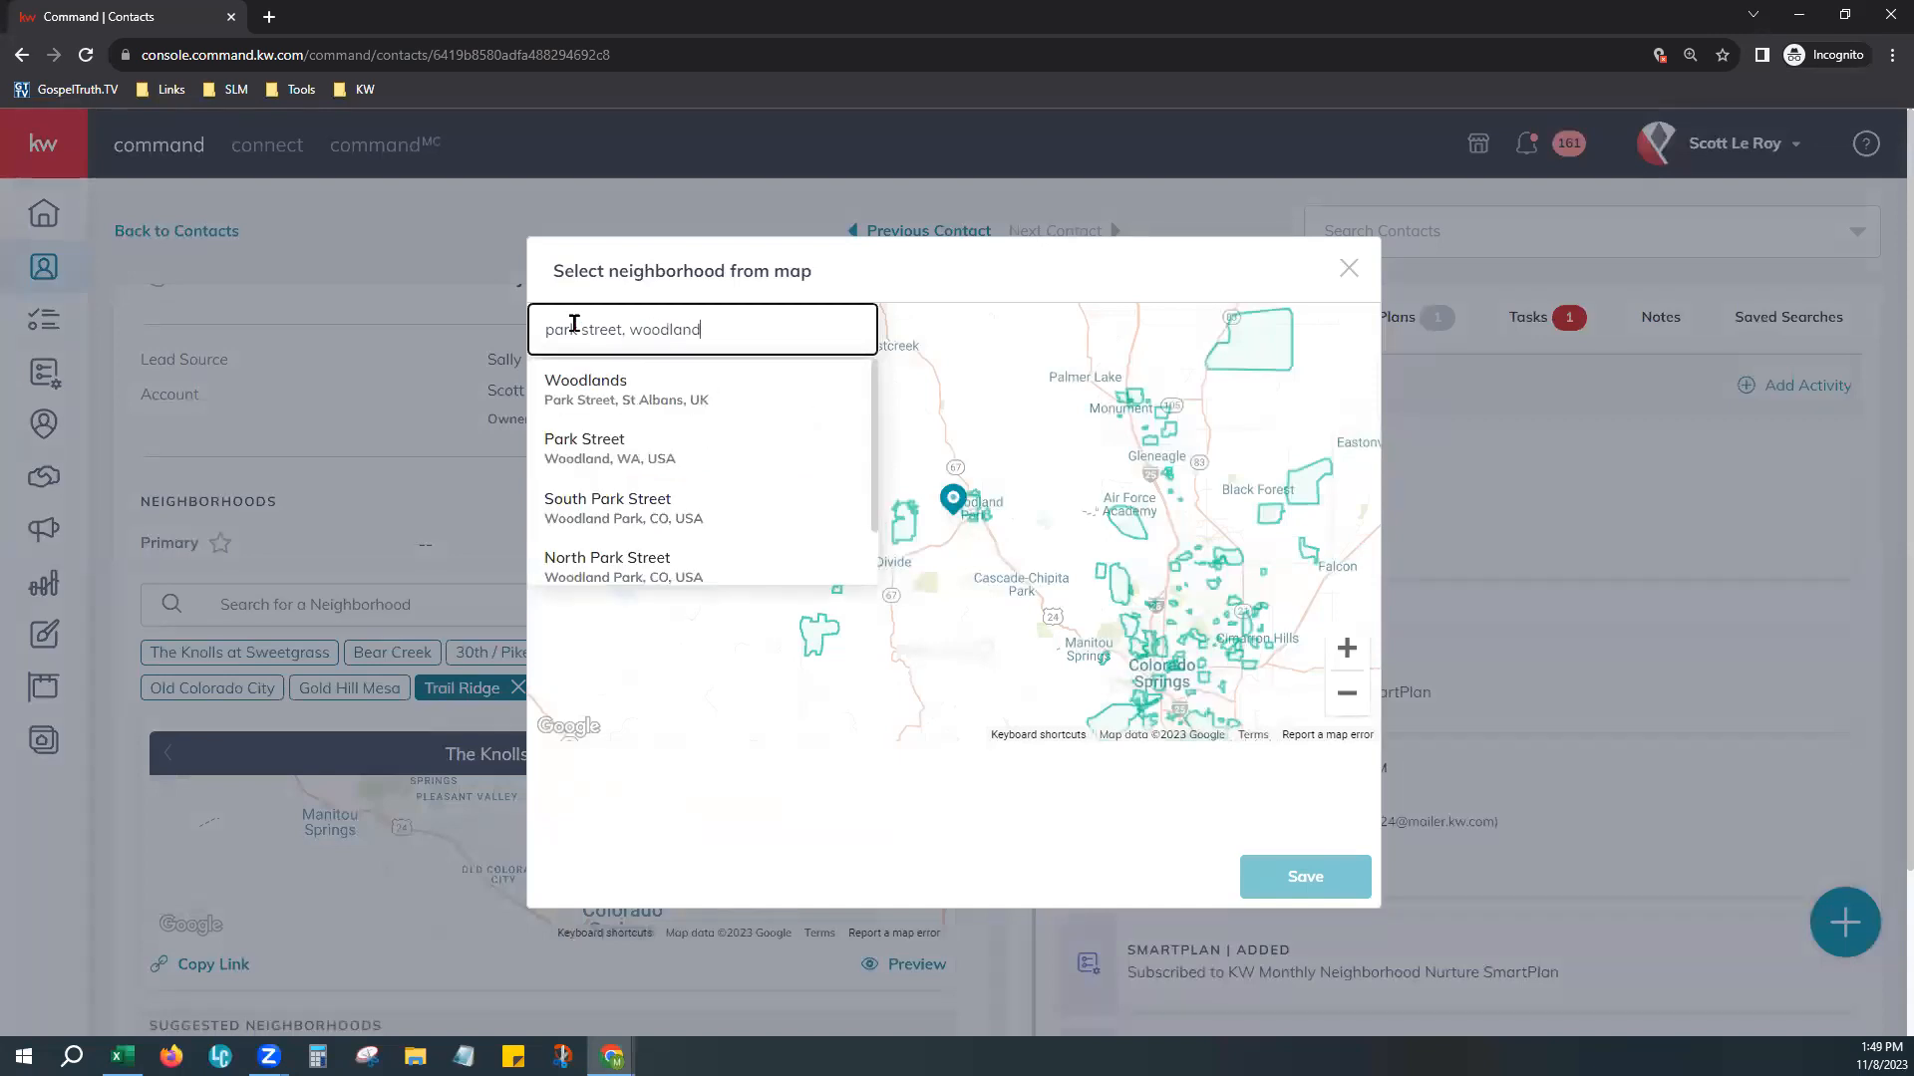
left_click(685, 525)
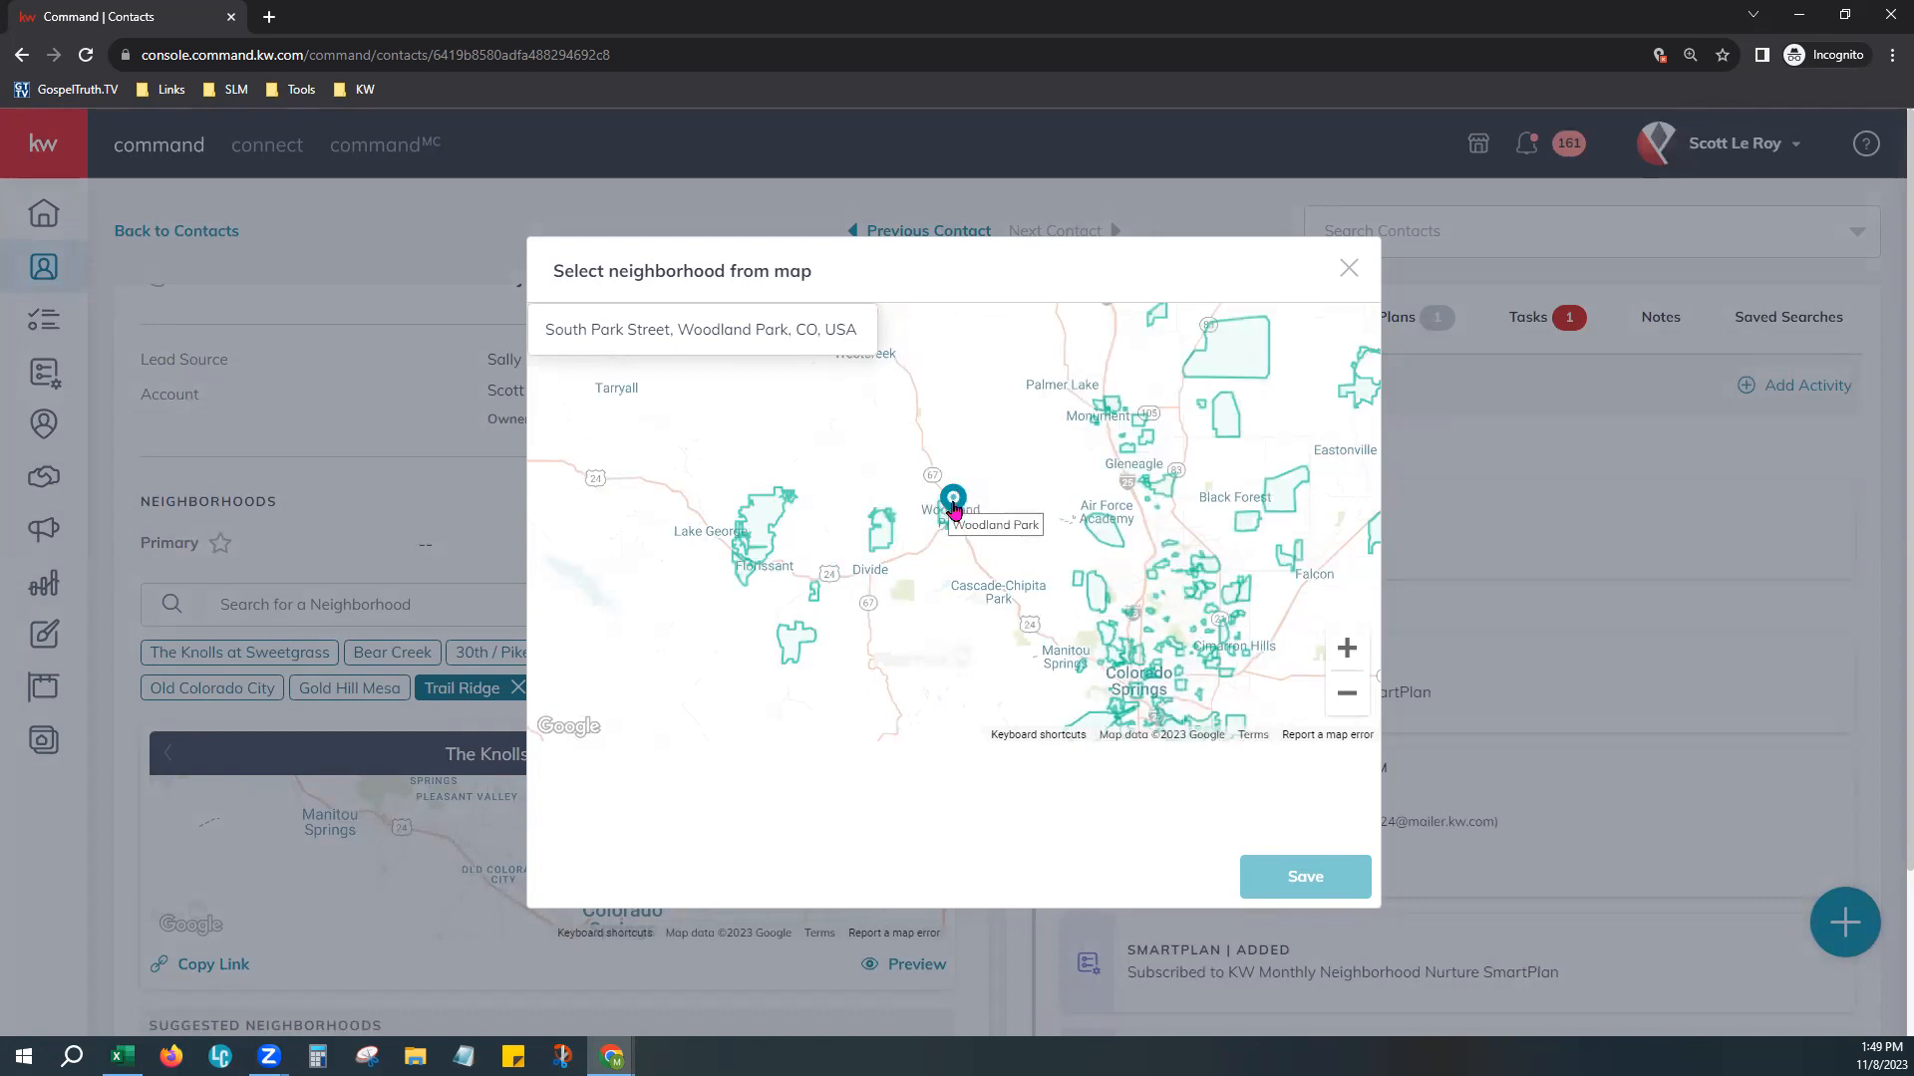
Step: Clear the location search and select Westwood Lakes, Trail Ridge and S West St - Black Bear Tr on the map around Woodland Park
left_click(824, 332)
triple_click(824, 332)
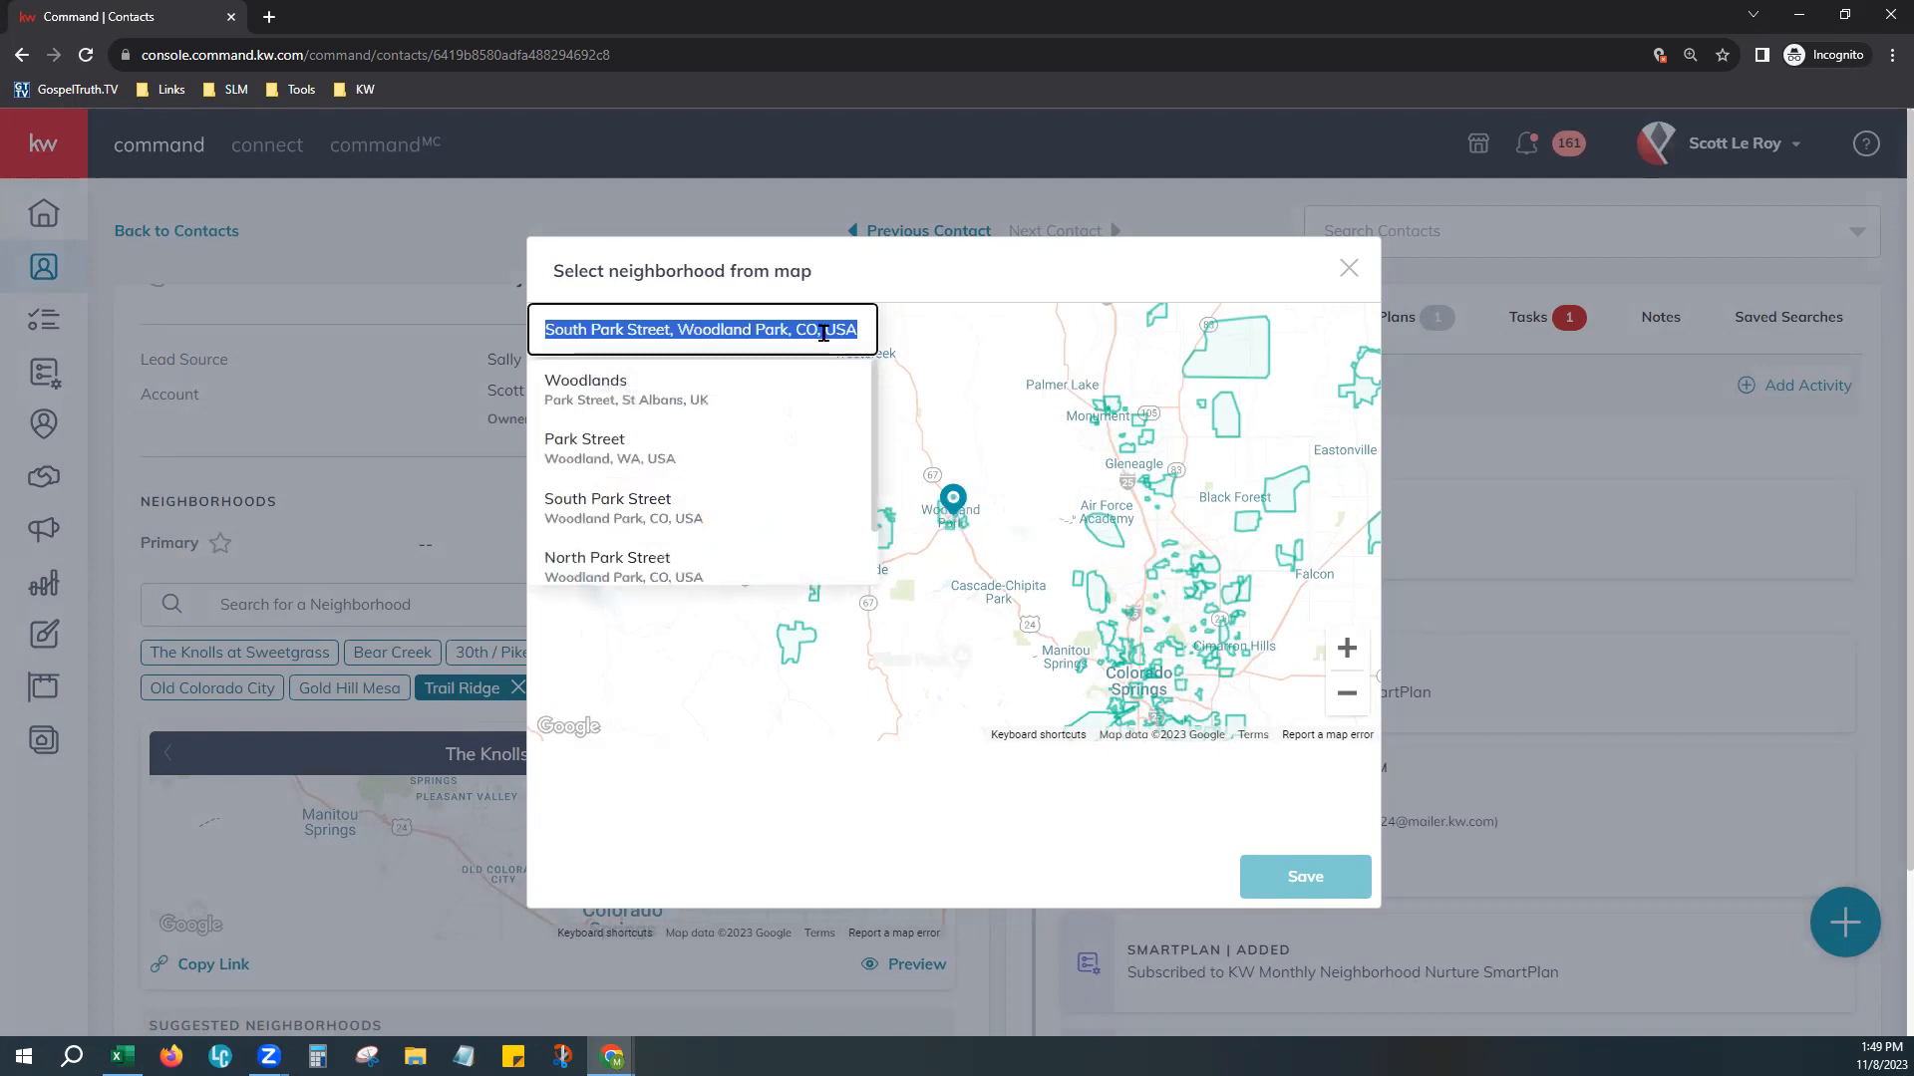
key("BackSpace")
left_click(922, 549)
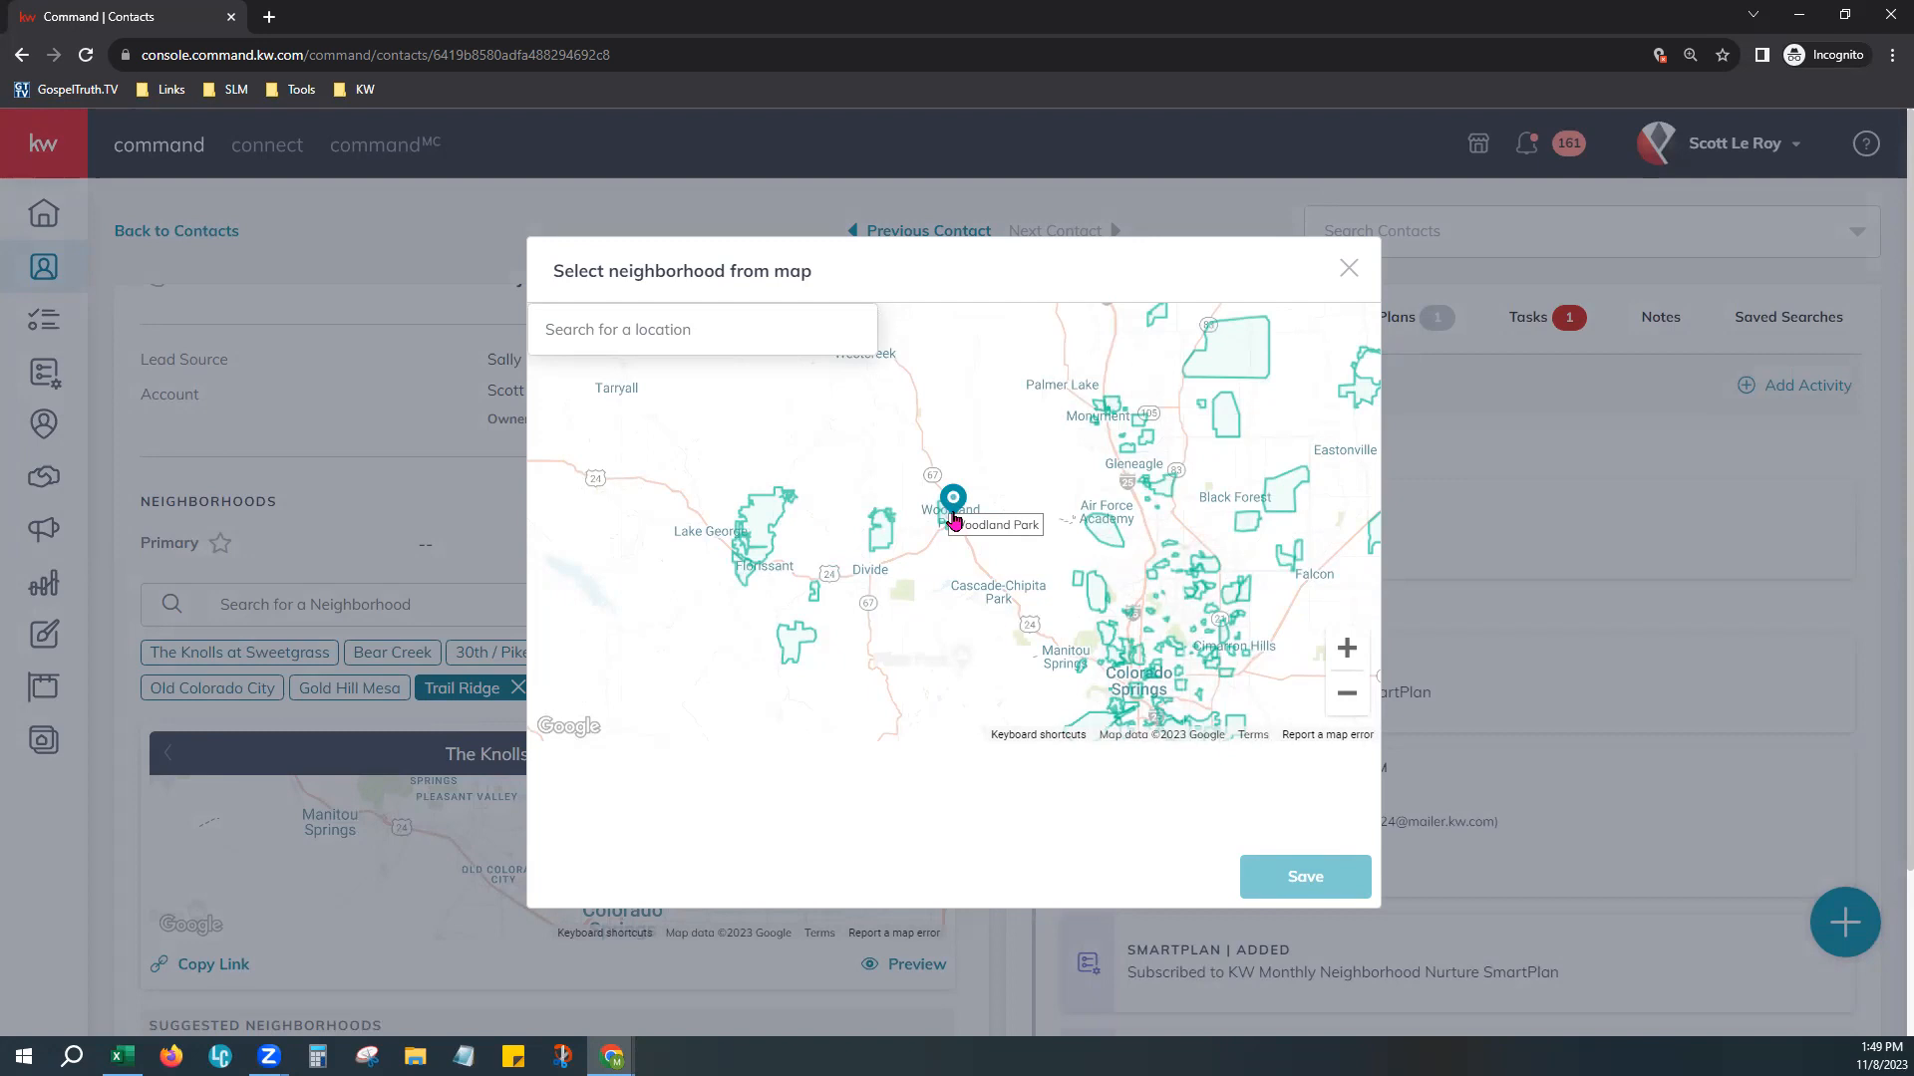
scroll(954, 518, "up", 5)
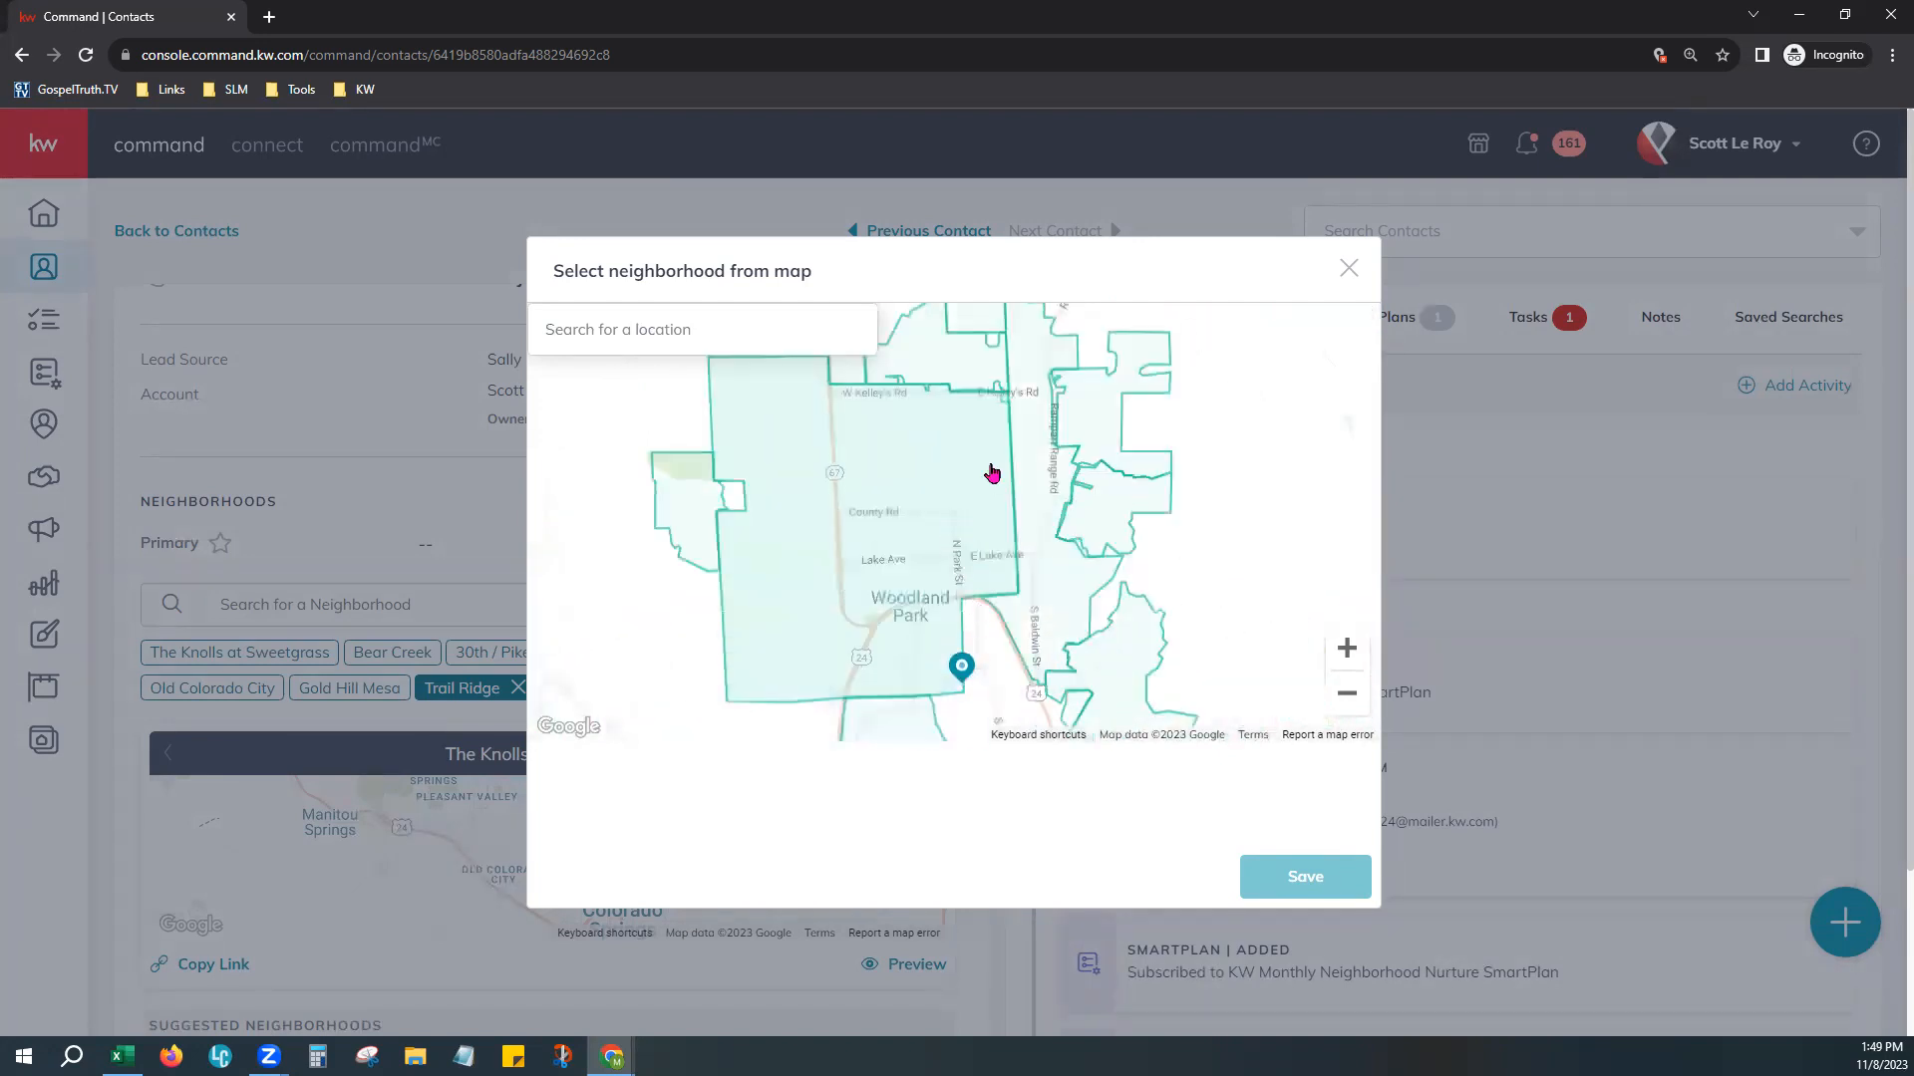
scroll(1140, 612, "down", 1)
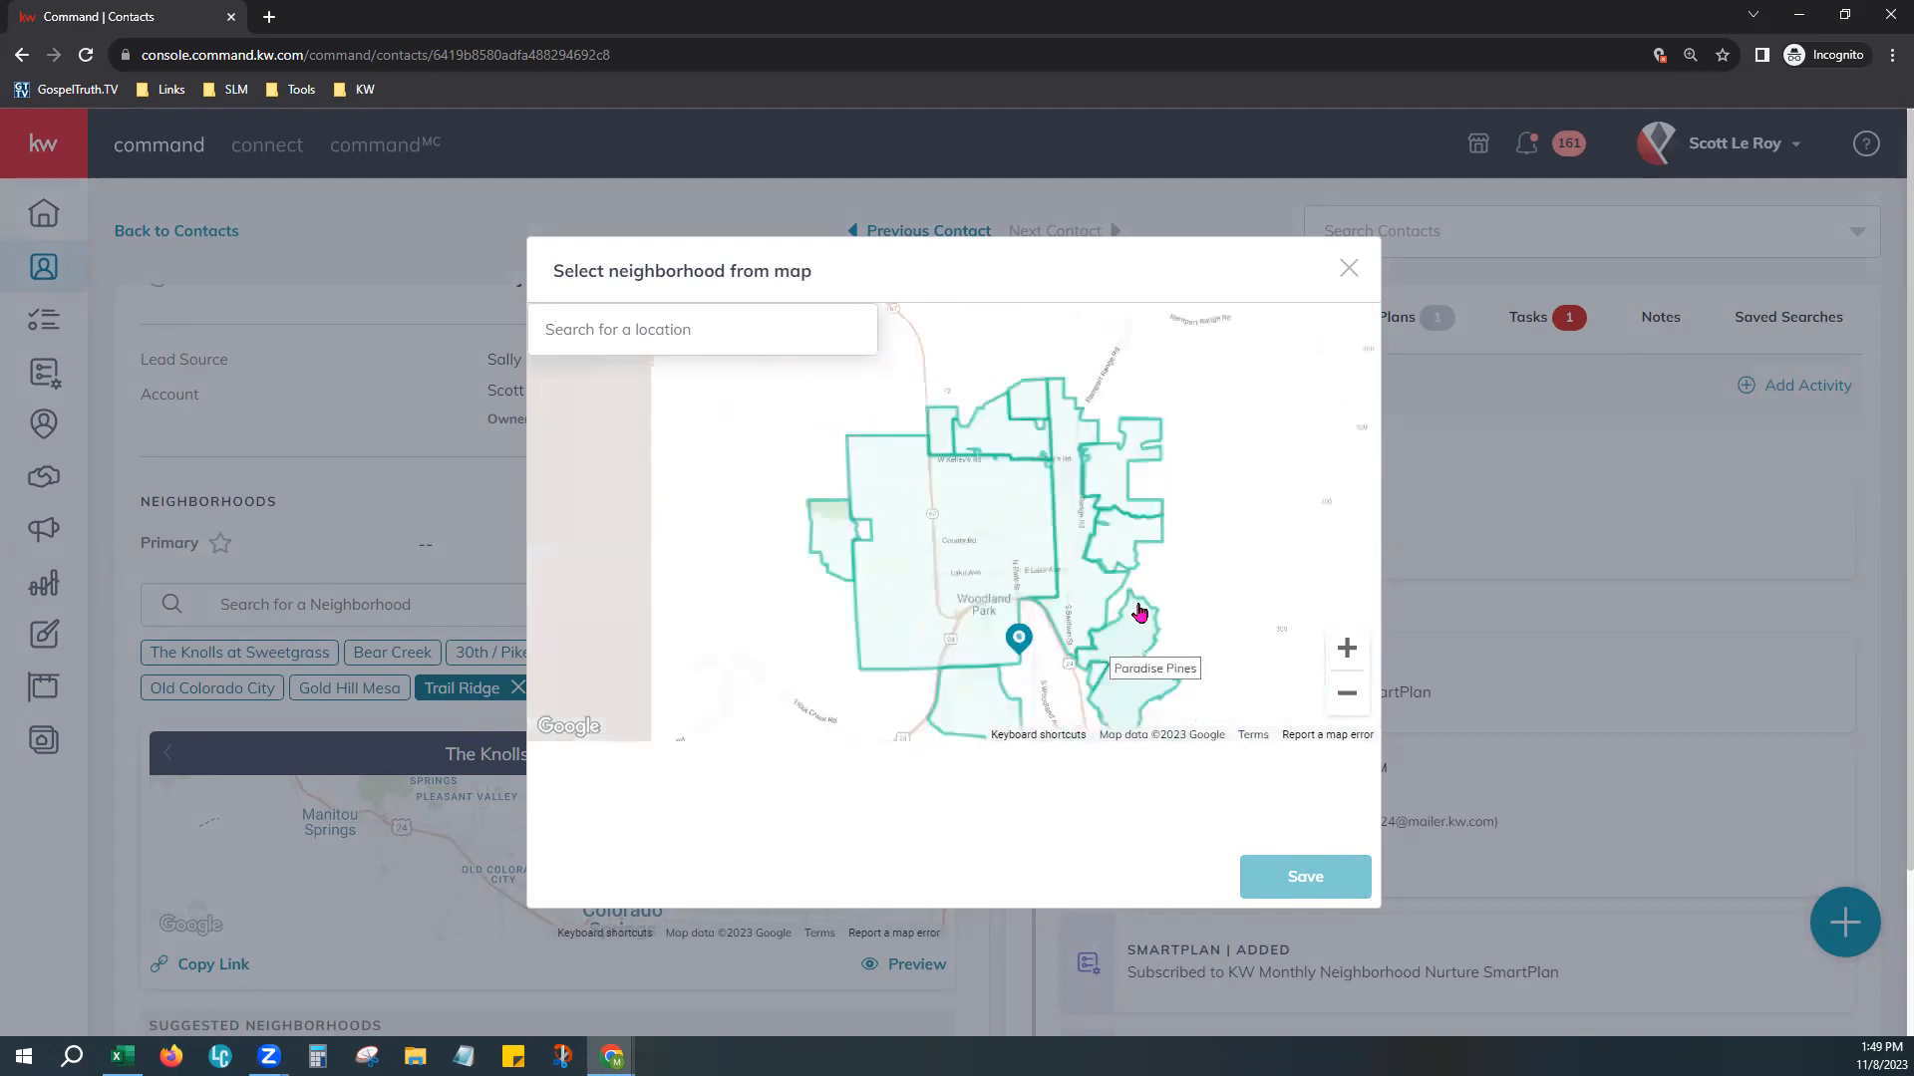
left_click_drag(1126, 652, 1150, 590)
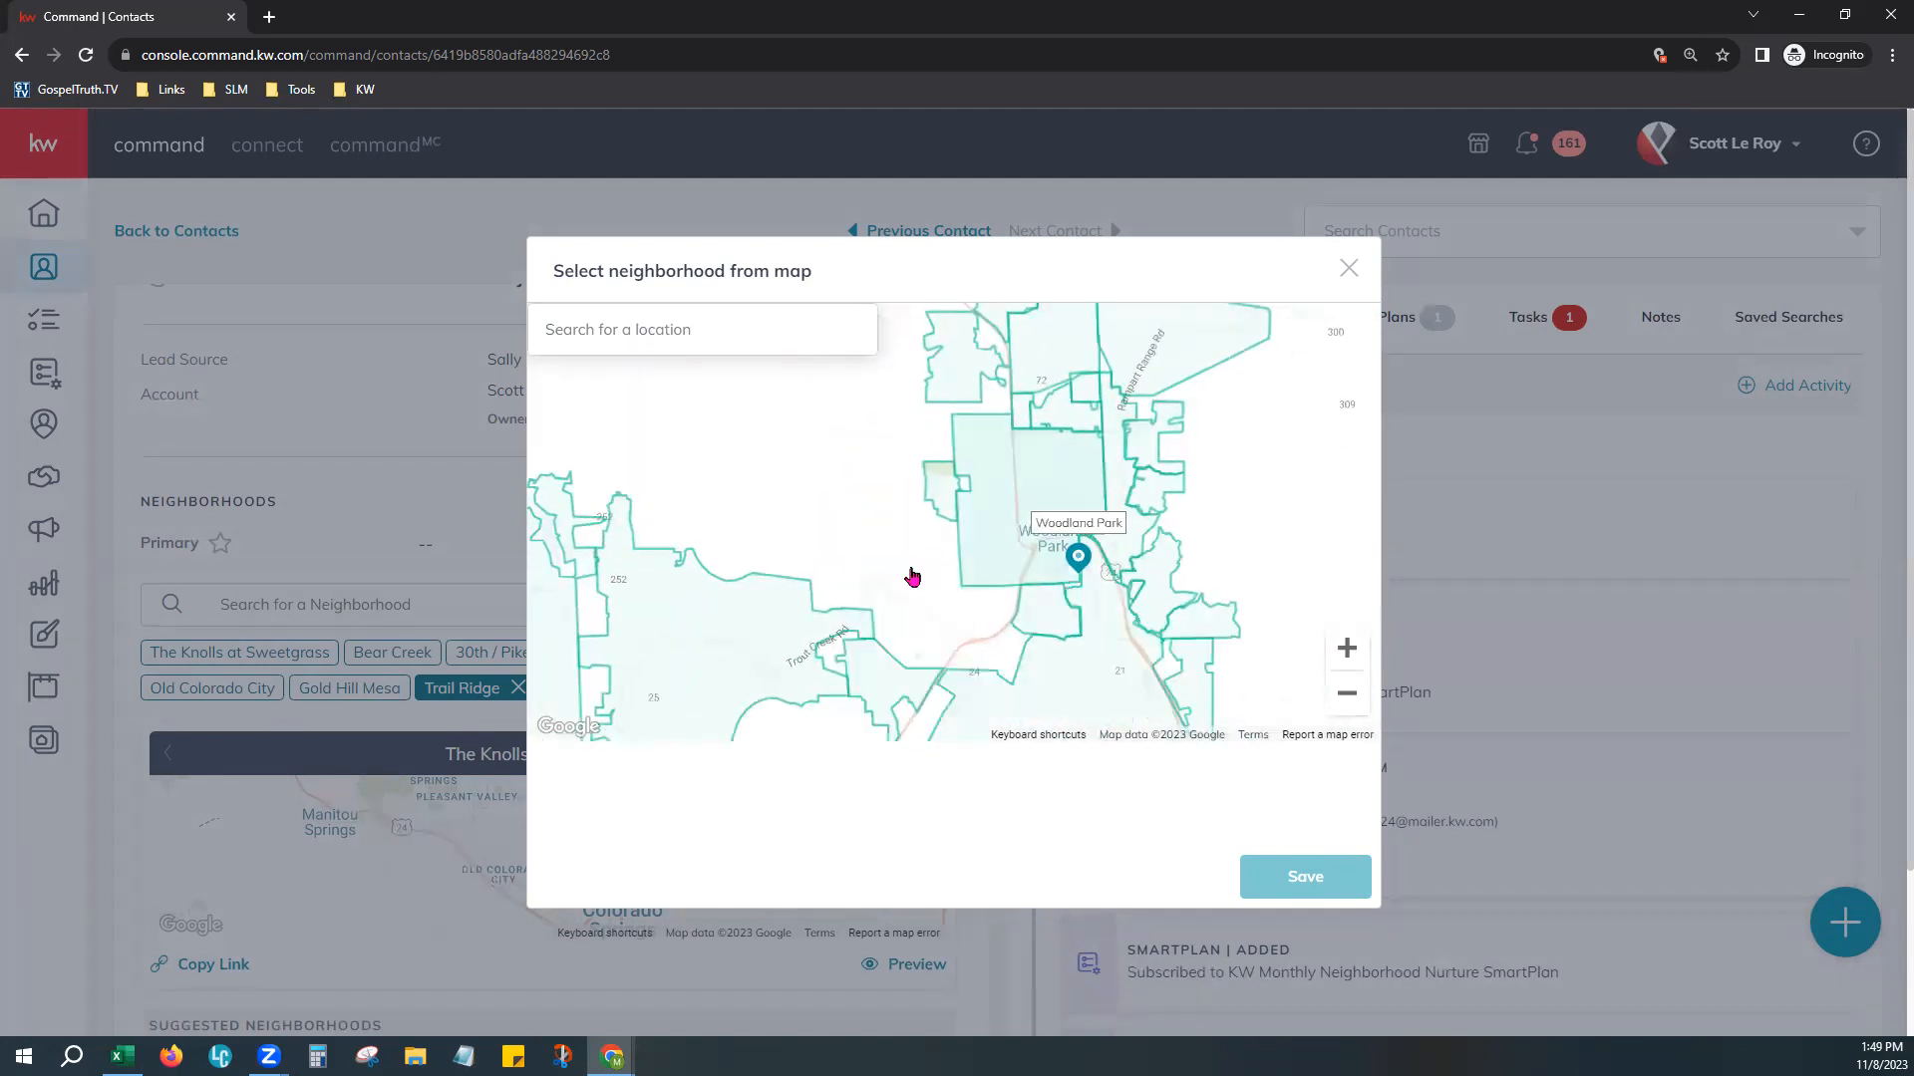
left_click(885, 698)
left_click(1059, 604)
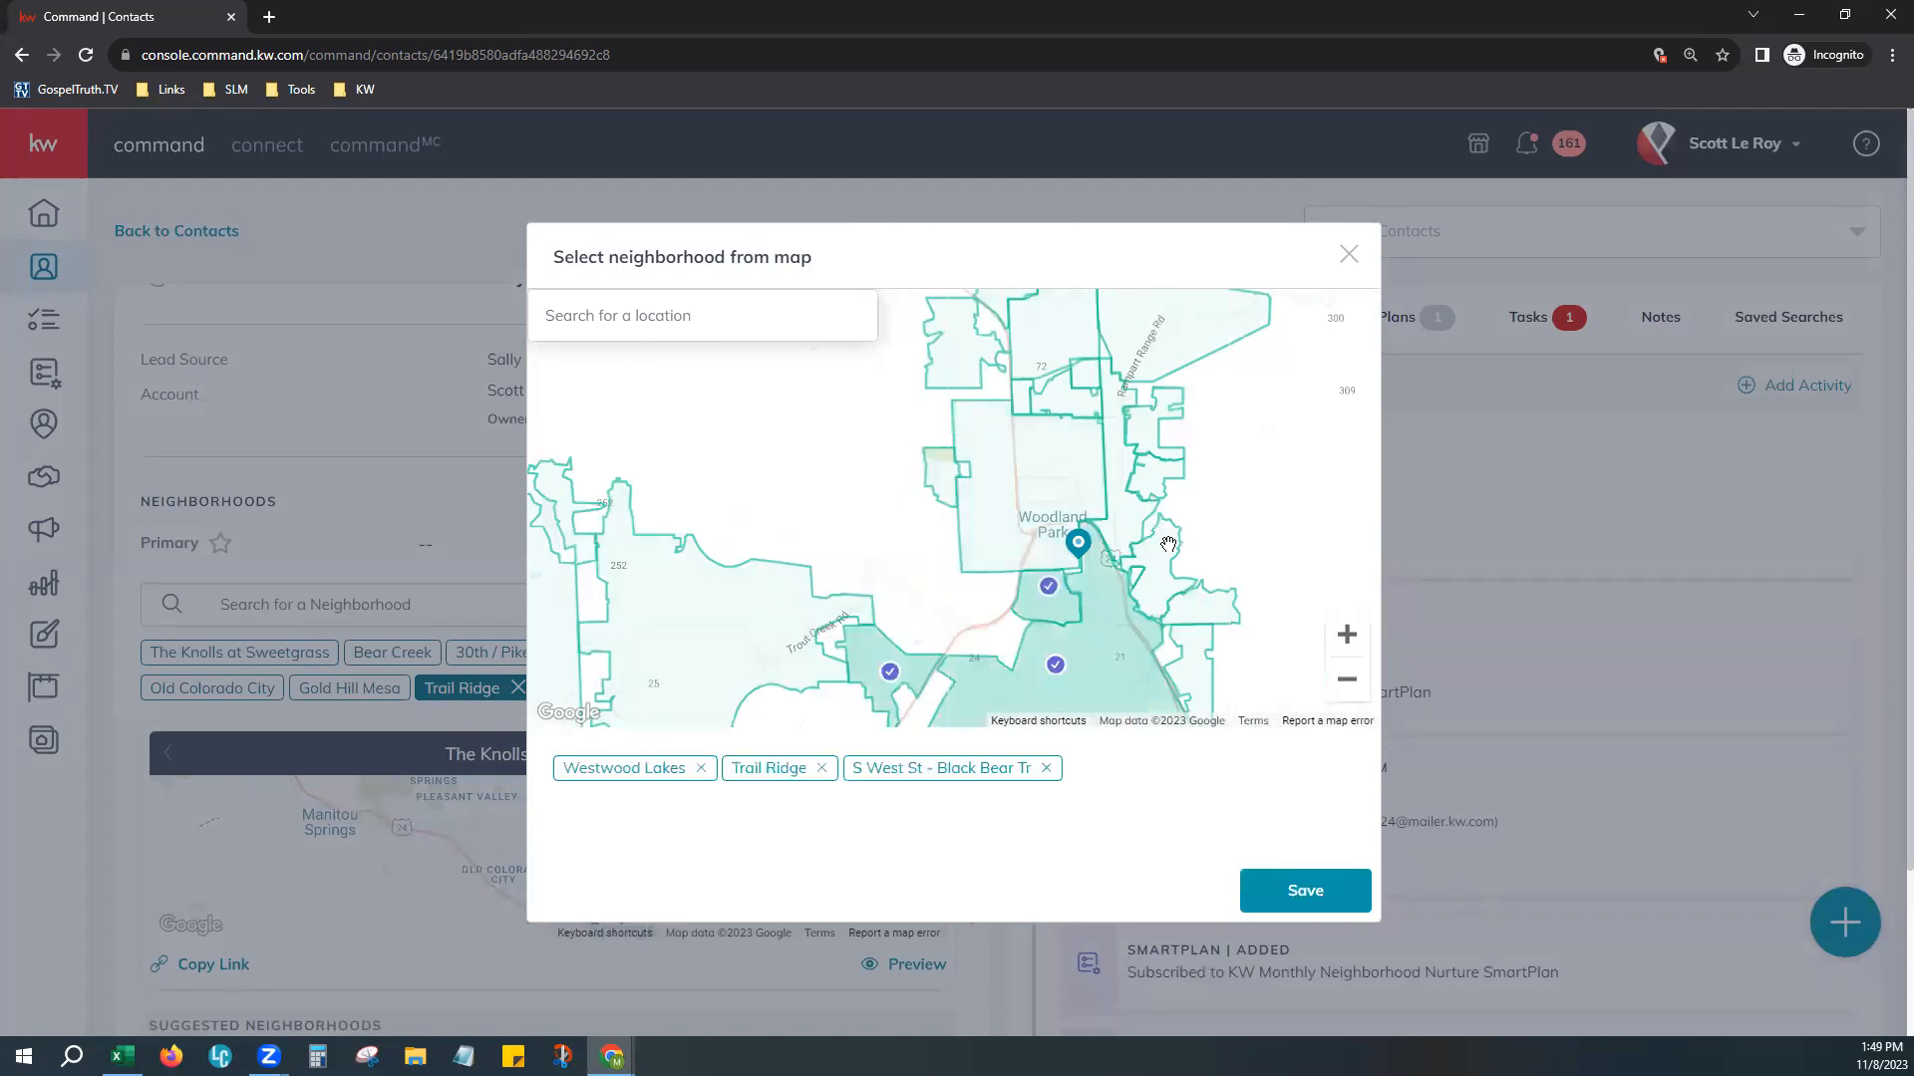
Step: Add Paradise Pines, Rampart Range, Forest Edge/Country Ridge and Forest Hill to the map's neighborhood selection
left_click(1166, 546)
left_click(1143, 480)
left_click(1145, 423)
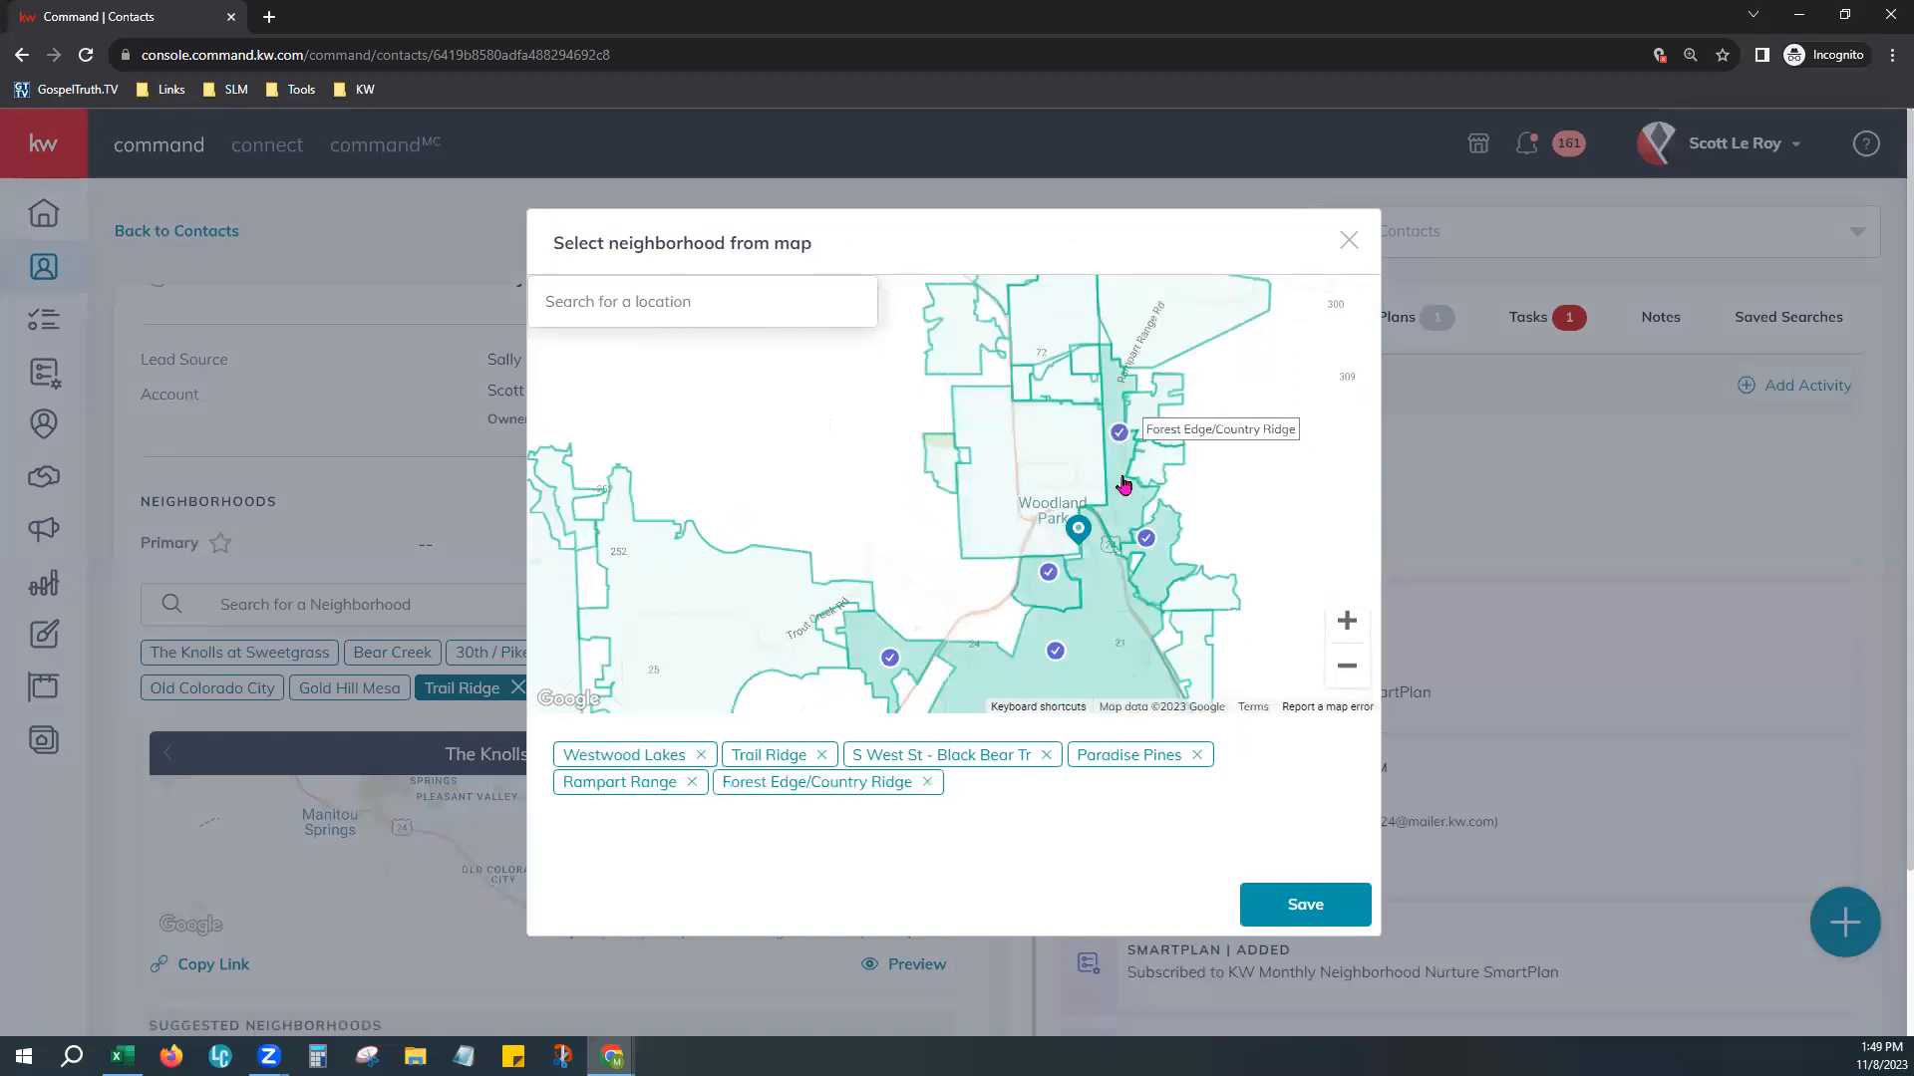
left_click(1149, 466)
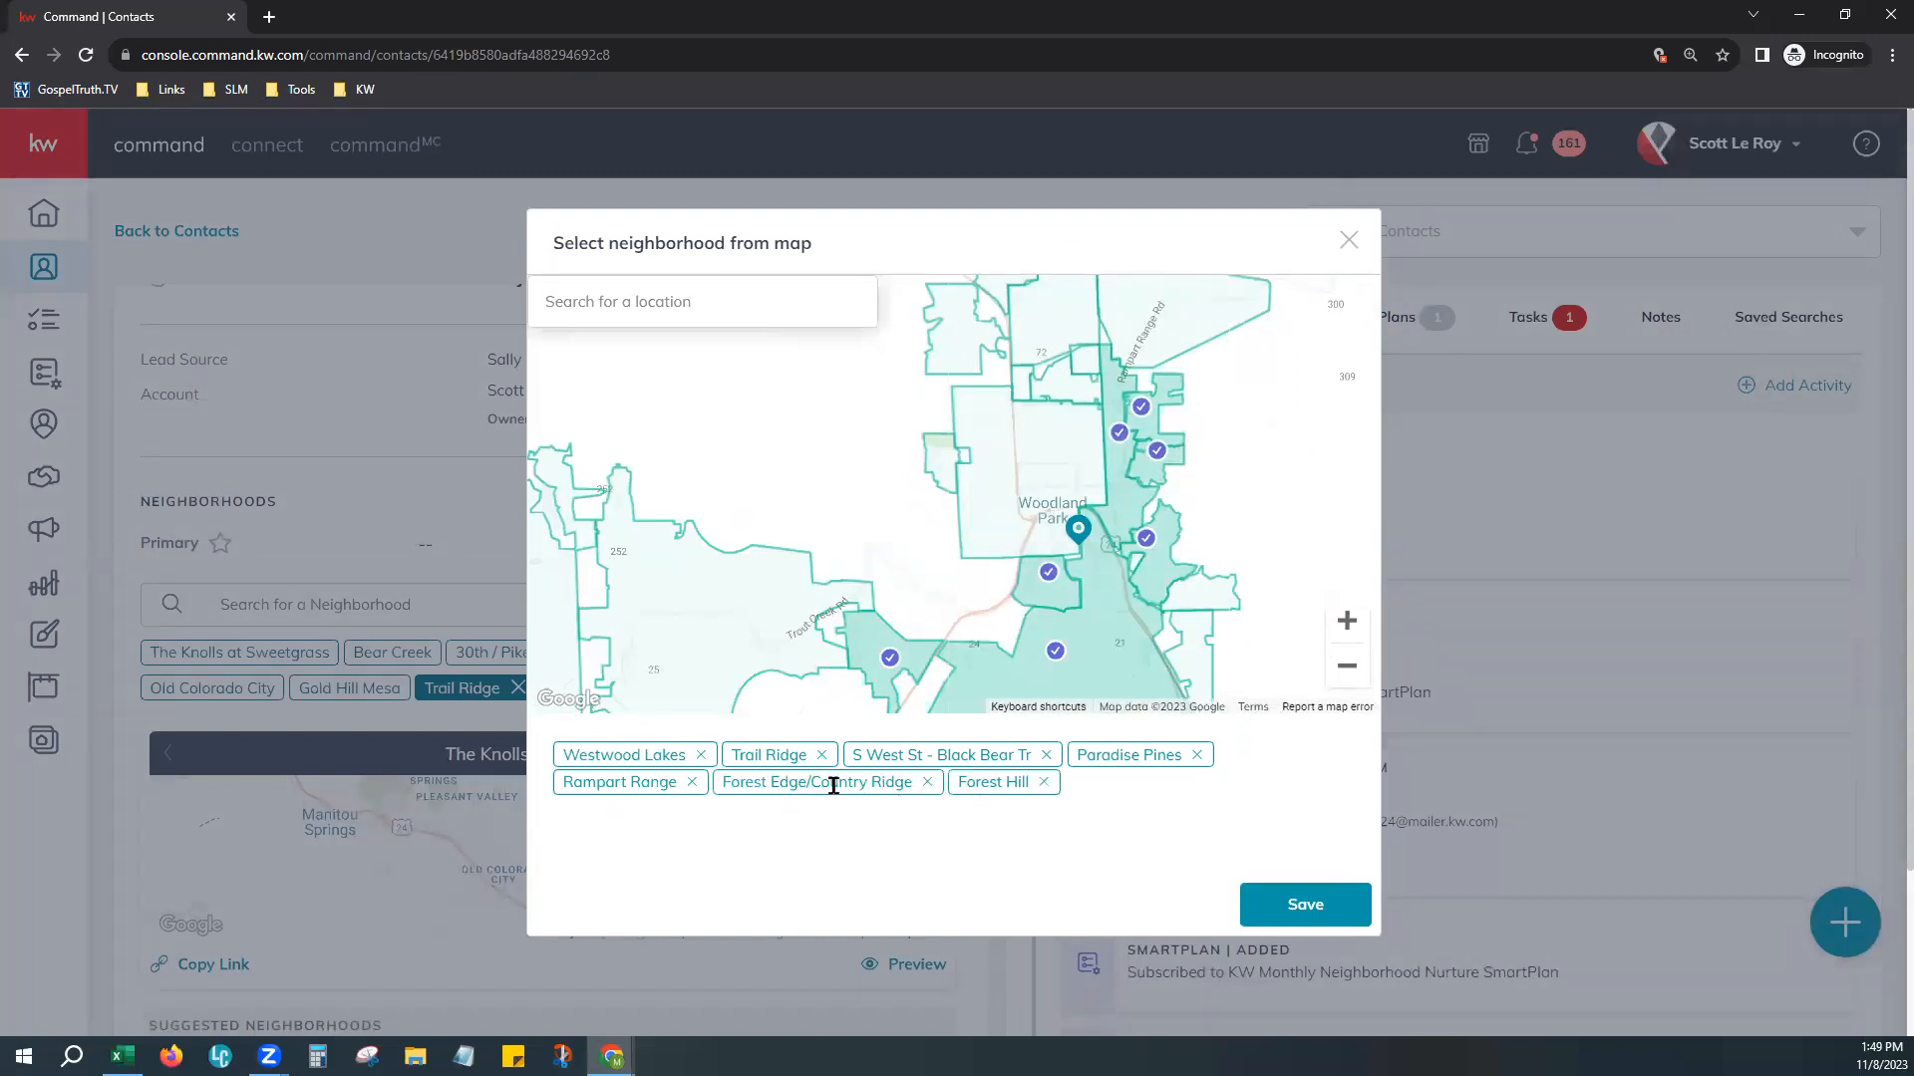
Step: Remove Westwood Lakes, Forest Edge/Country Ridge and S West St - Black Bear Tr from the selection, and save the remaining neighborhoods
left_click(702, 755)
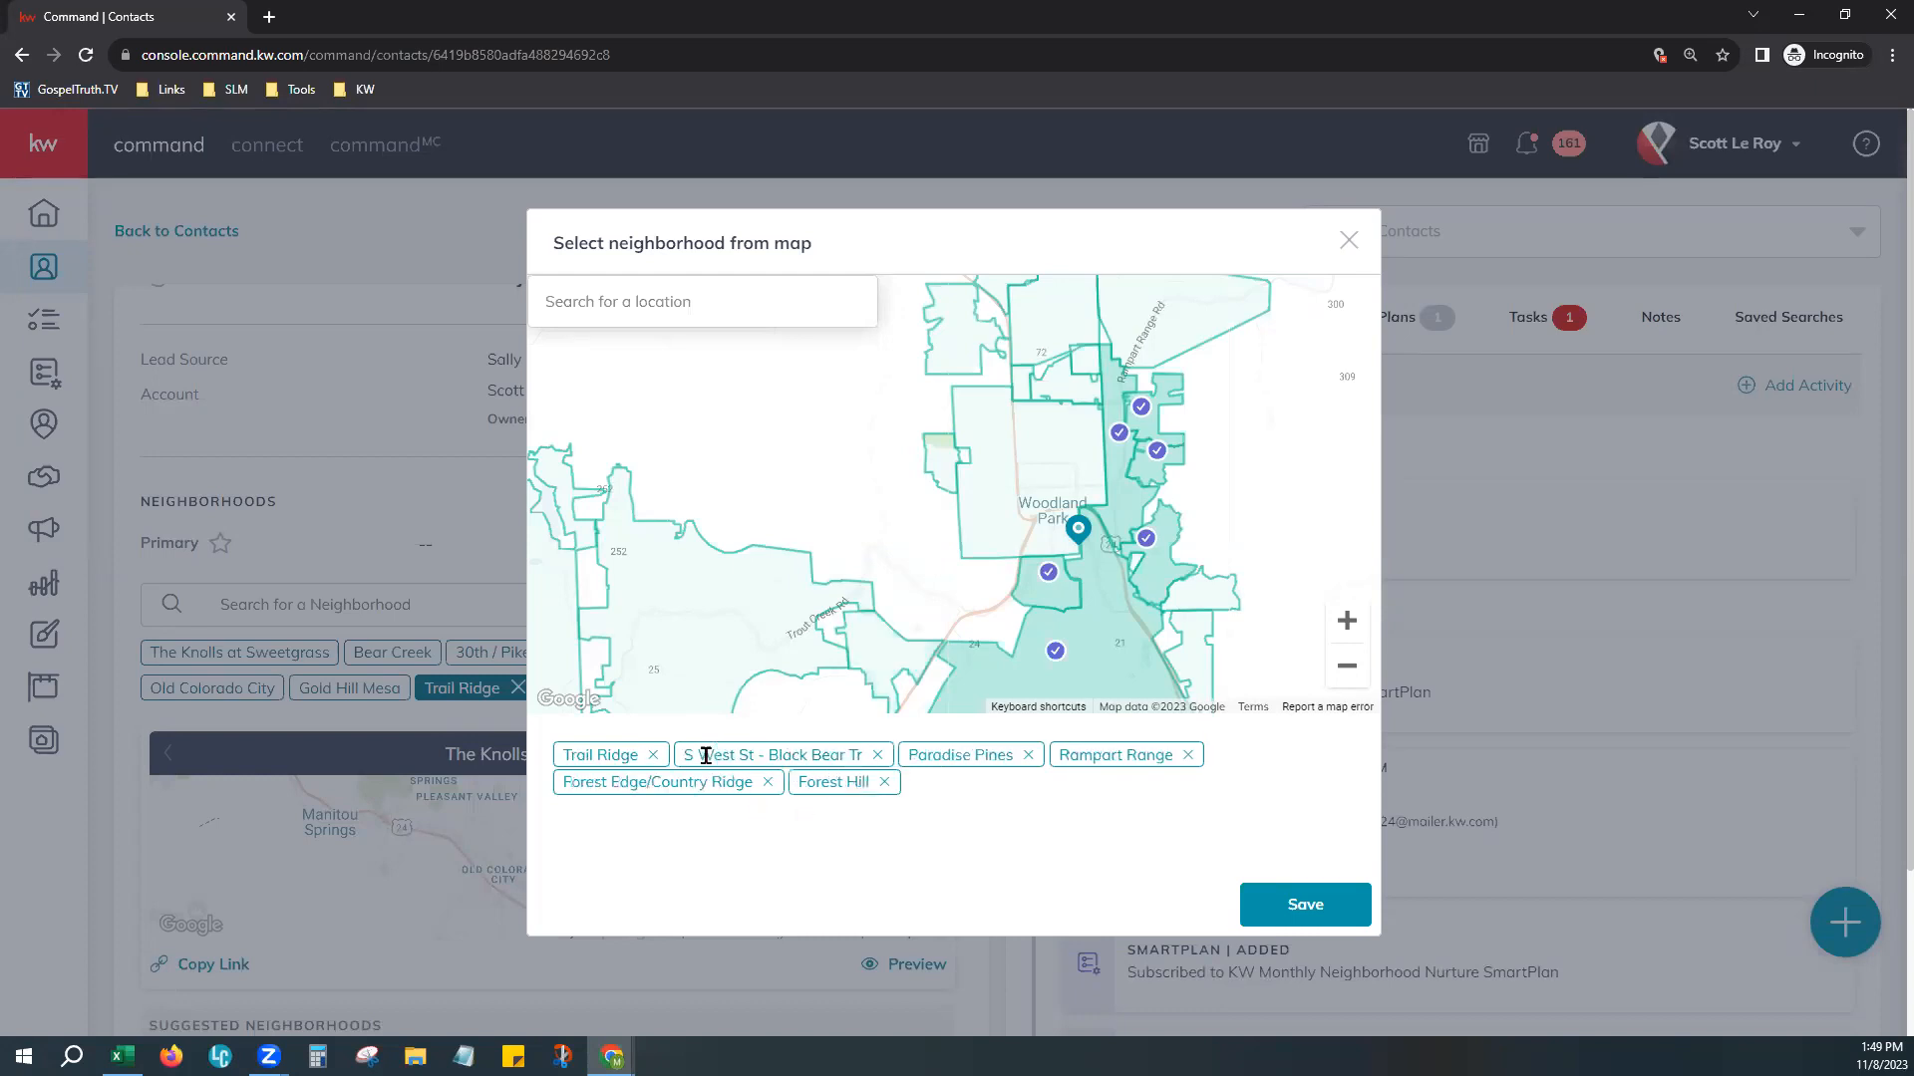
left_click(766, 784)
left_click(877, 769)
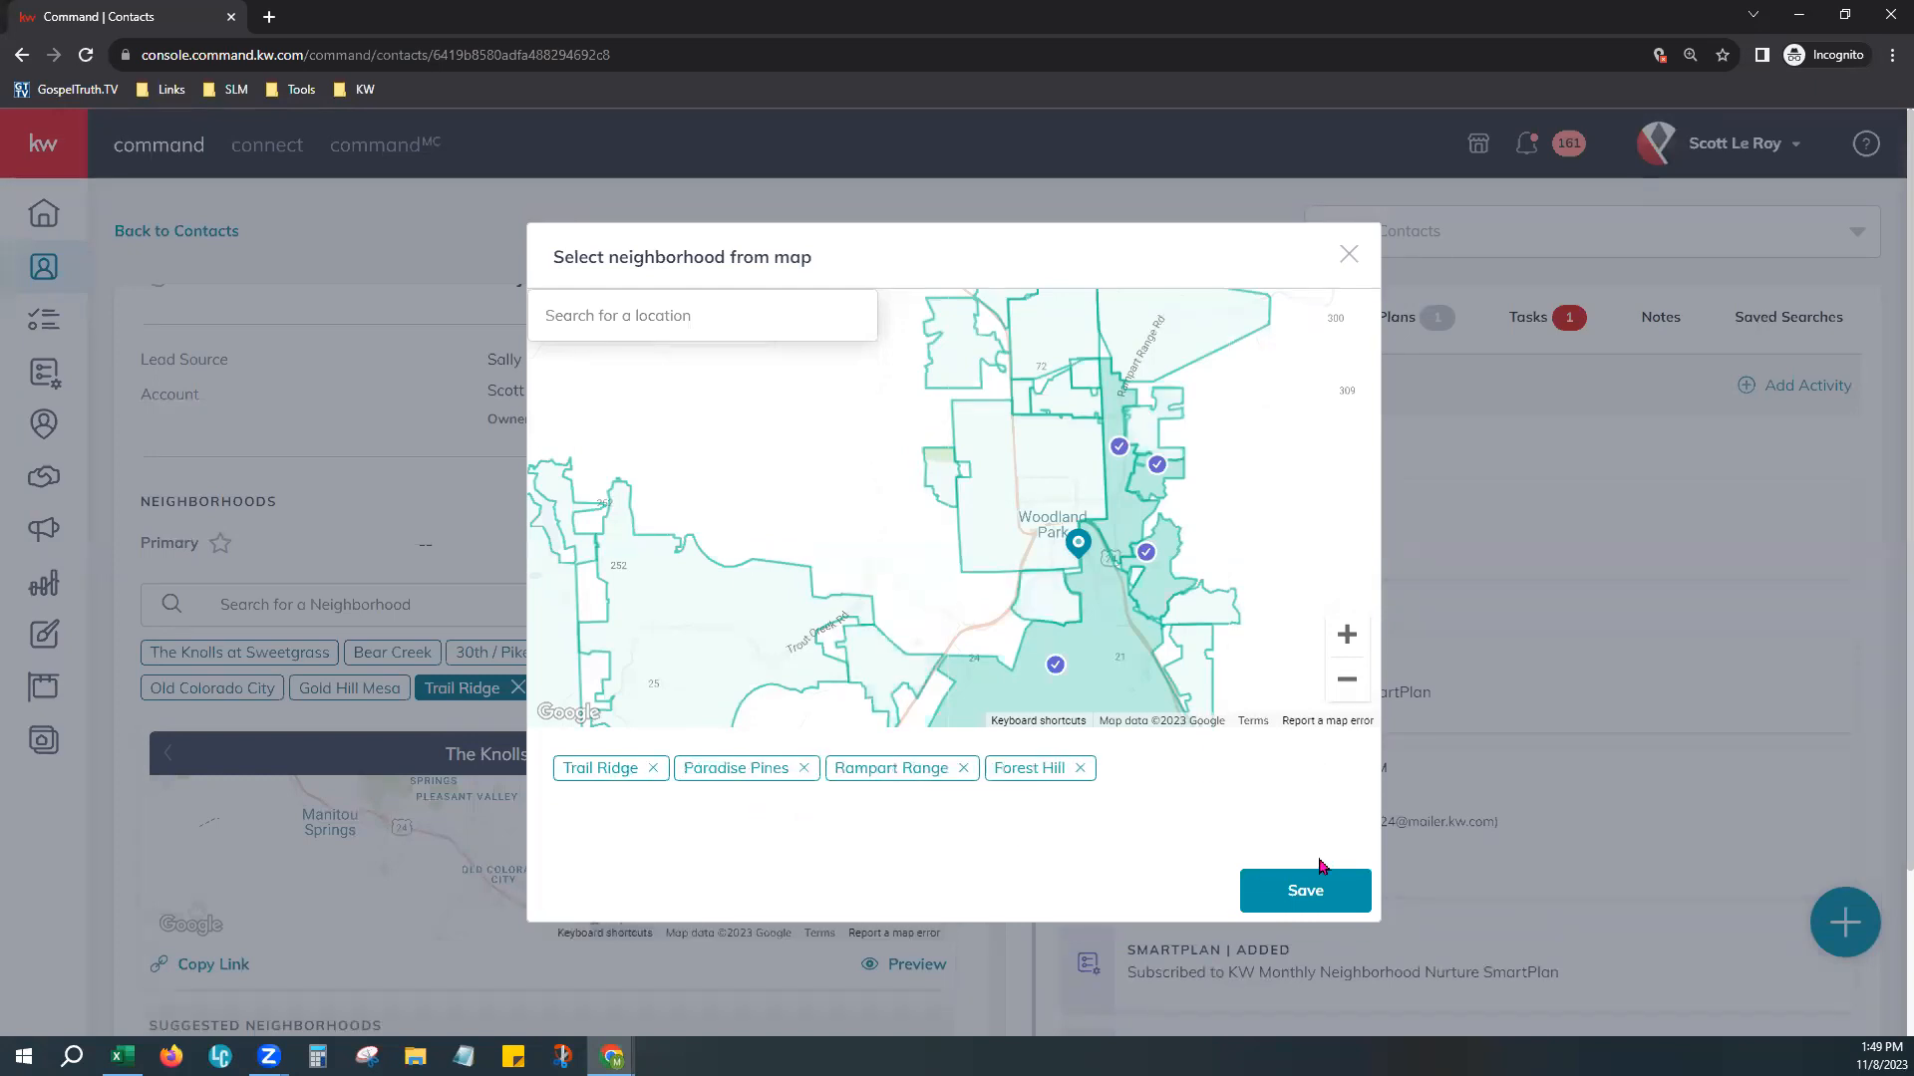
left_click(1298, 910)
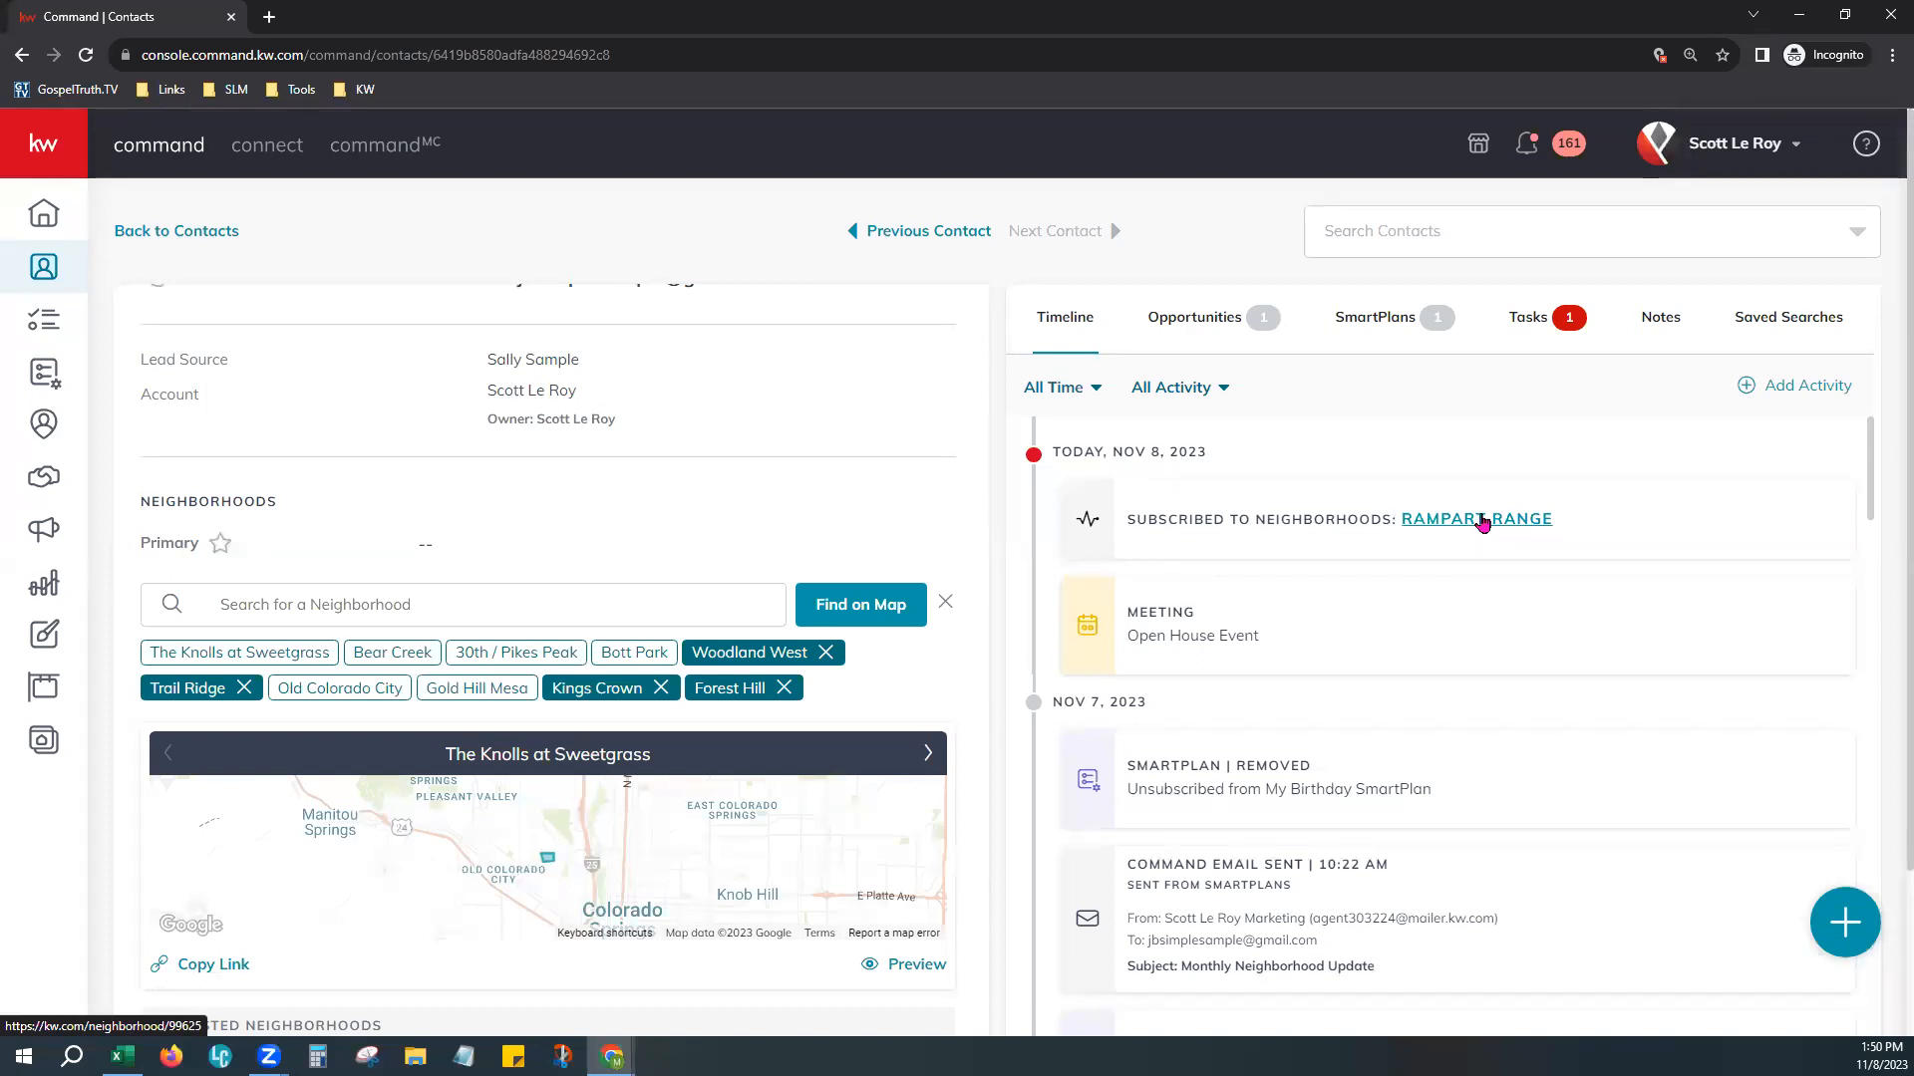
Step: Open the Rampart Range neighborhood page from the contact's timeline in a separate tab and accept the site's cookies
left_click(1482, 522, "ctrl")
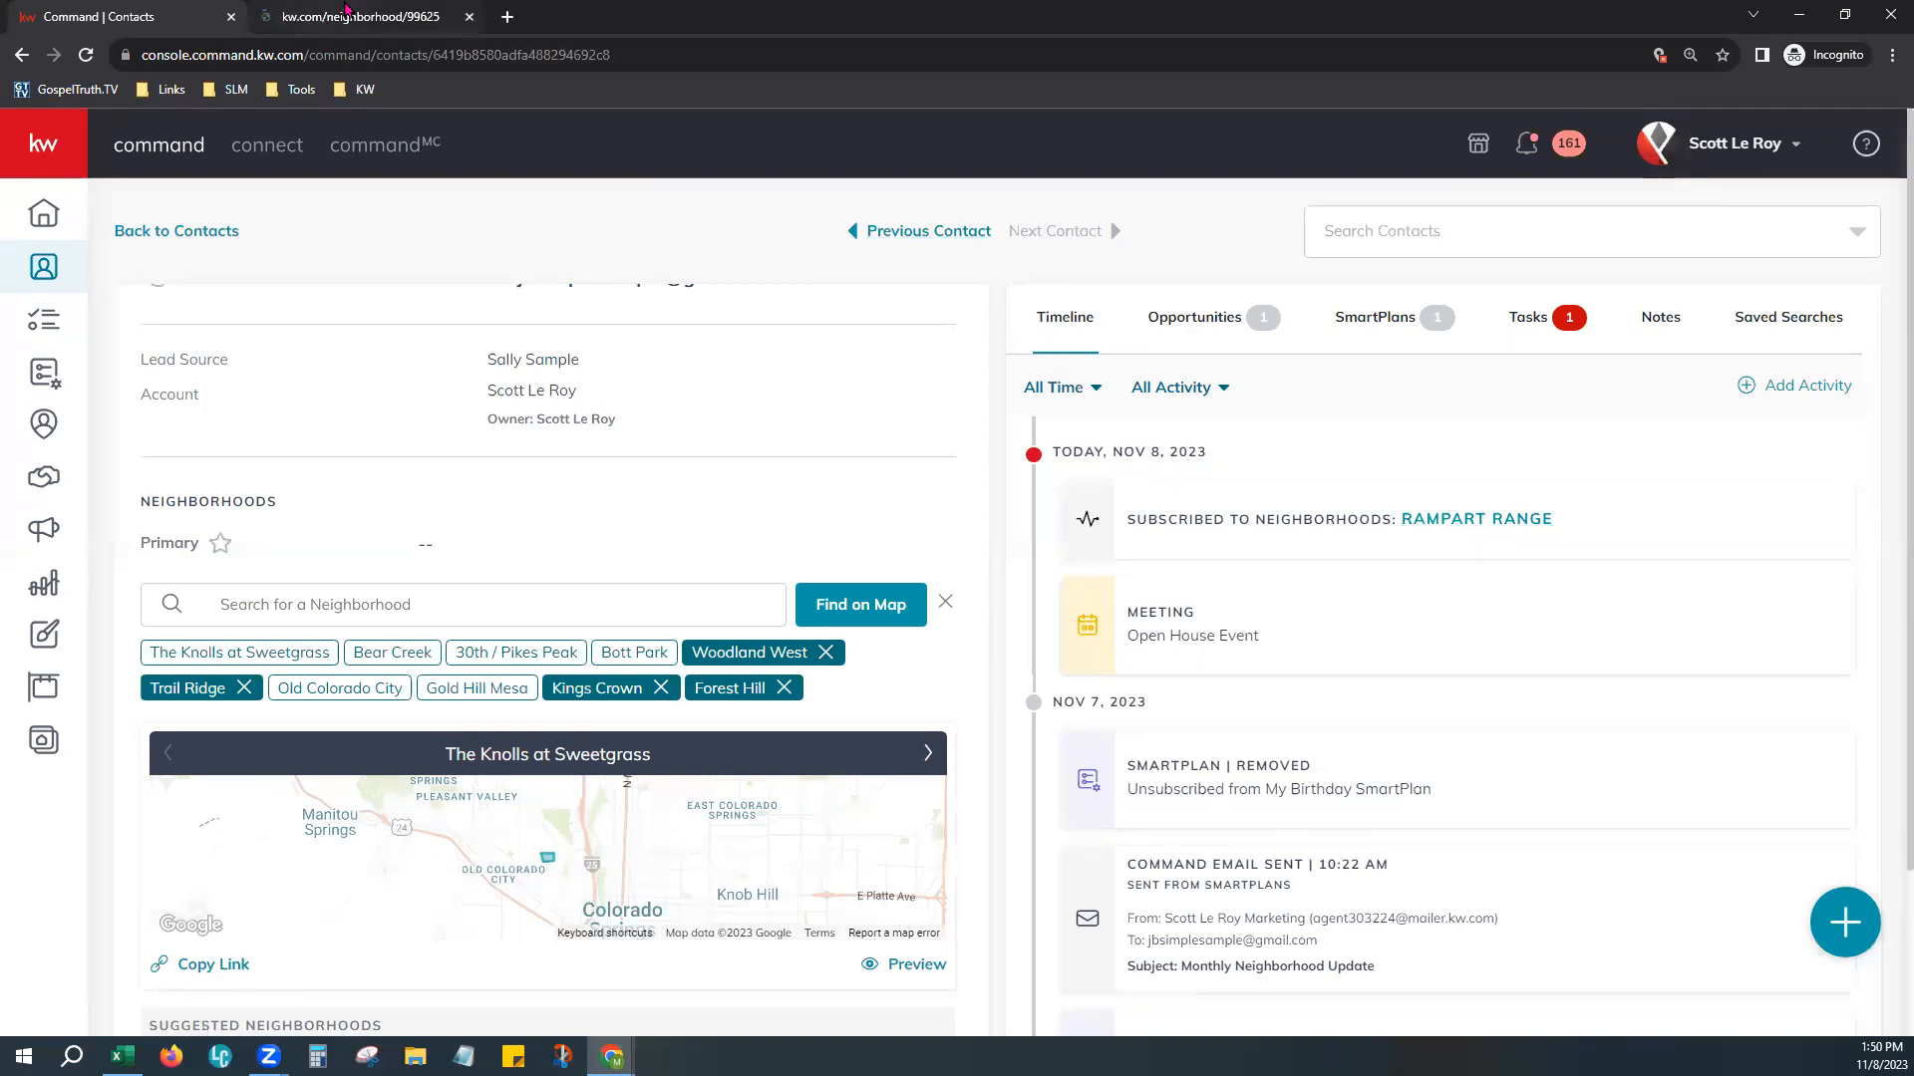
left_click(359, 16)
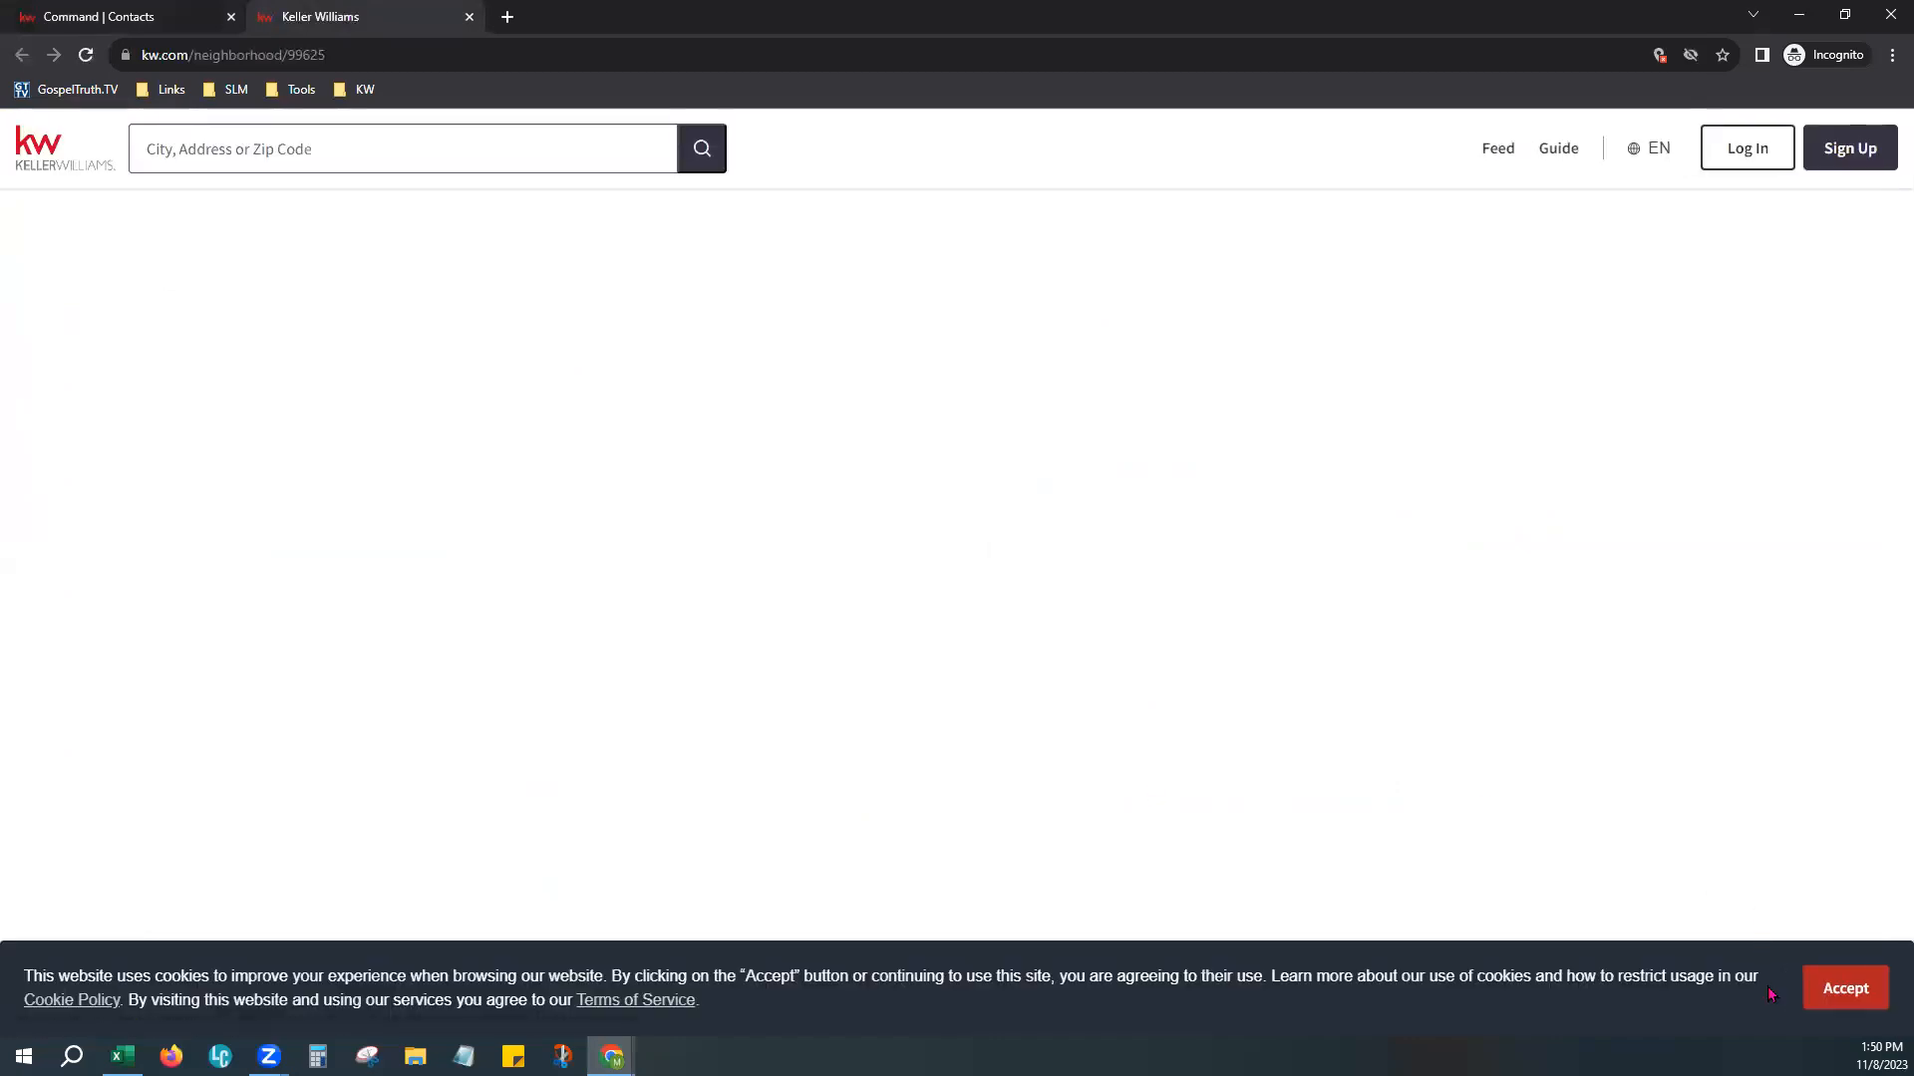
left_click(1846, 984)
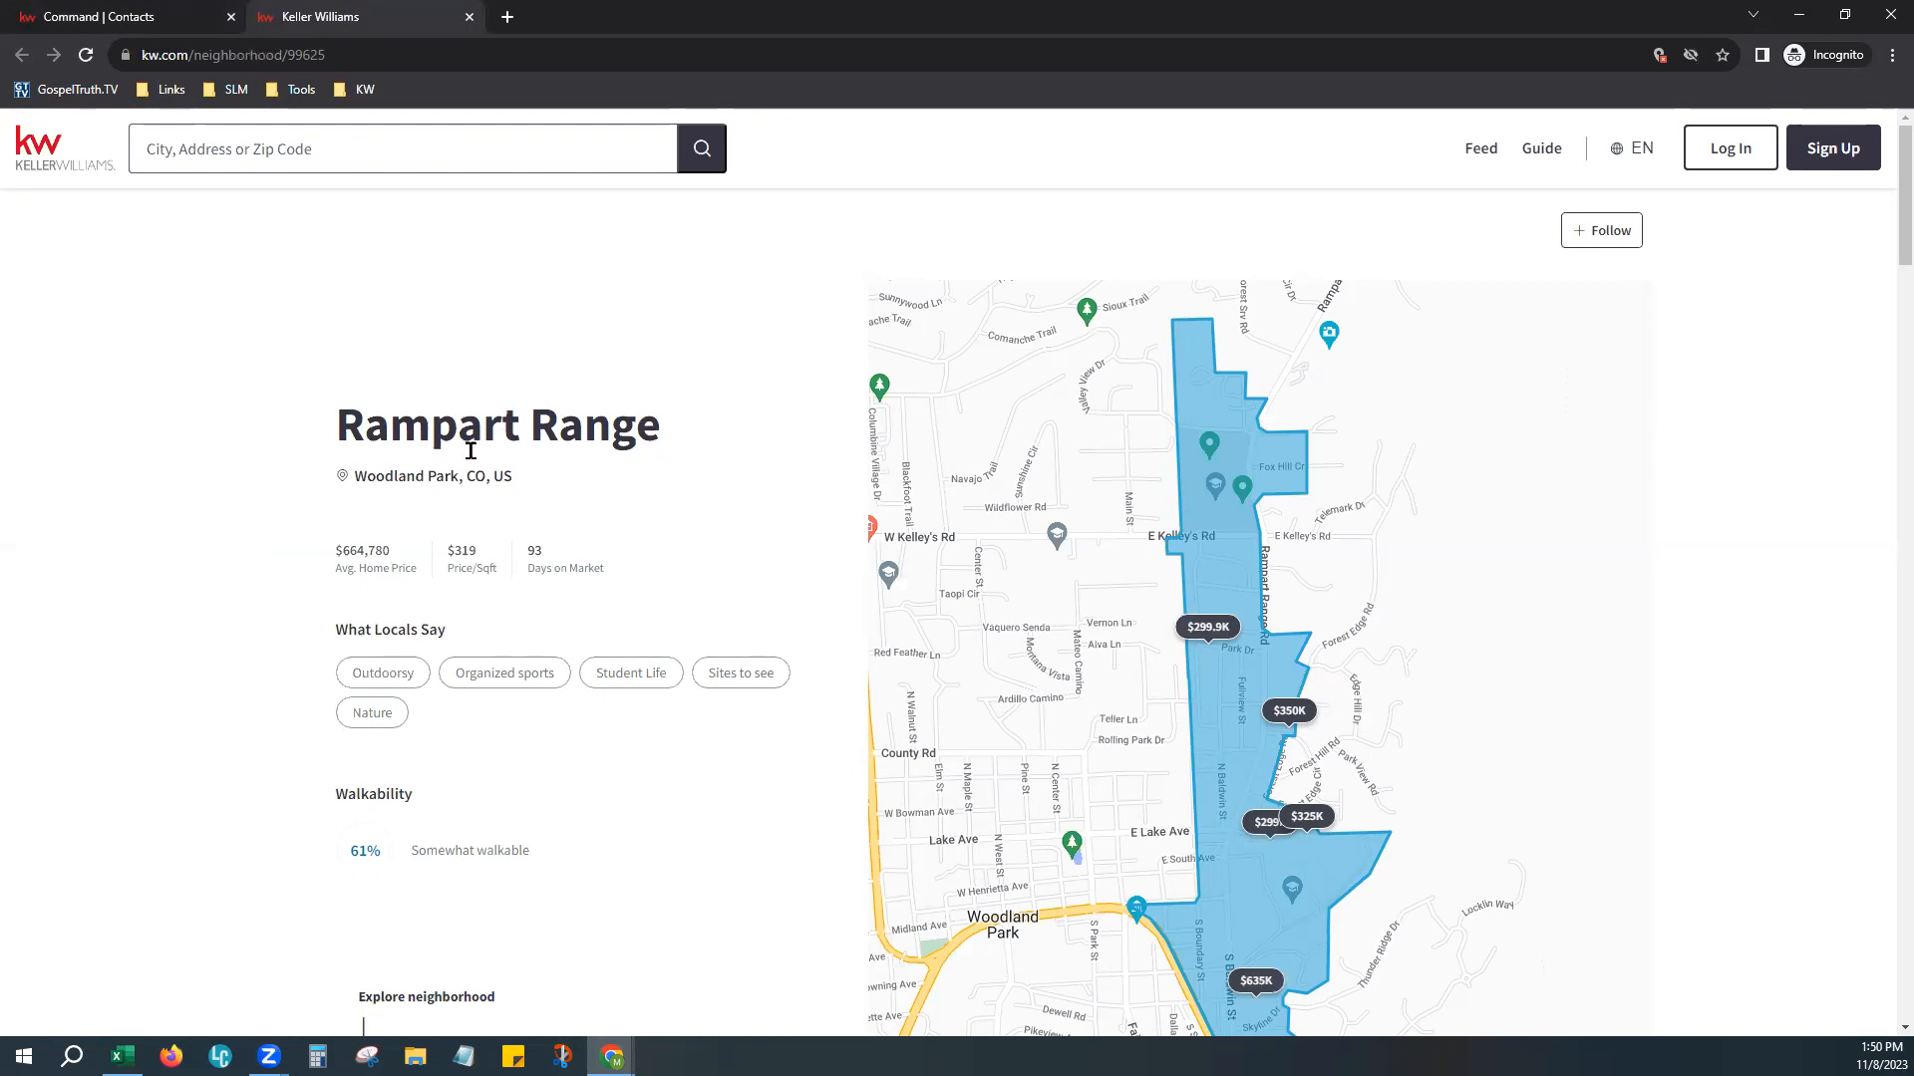
Step: Review the Rampart Range page's local highlights, walkability, and current and sold market stats
scroll(402, 526, "down", 1)
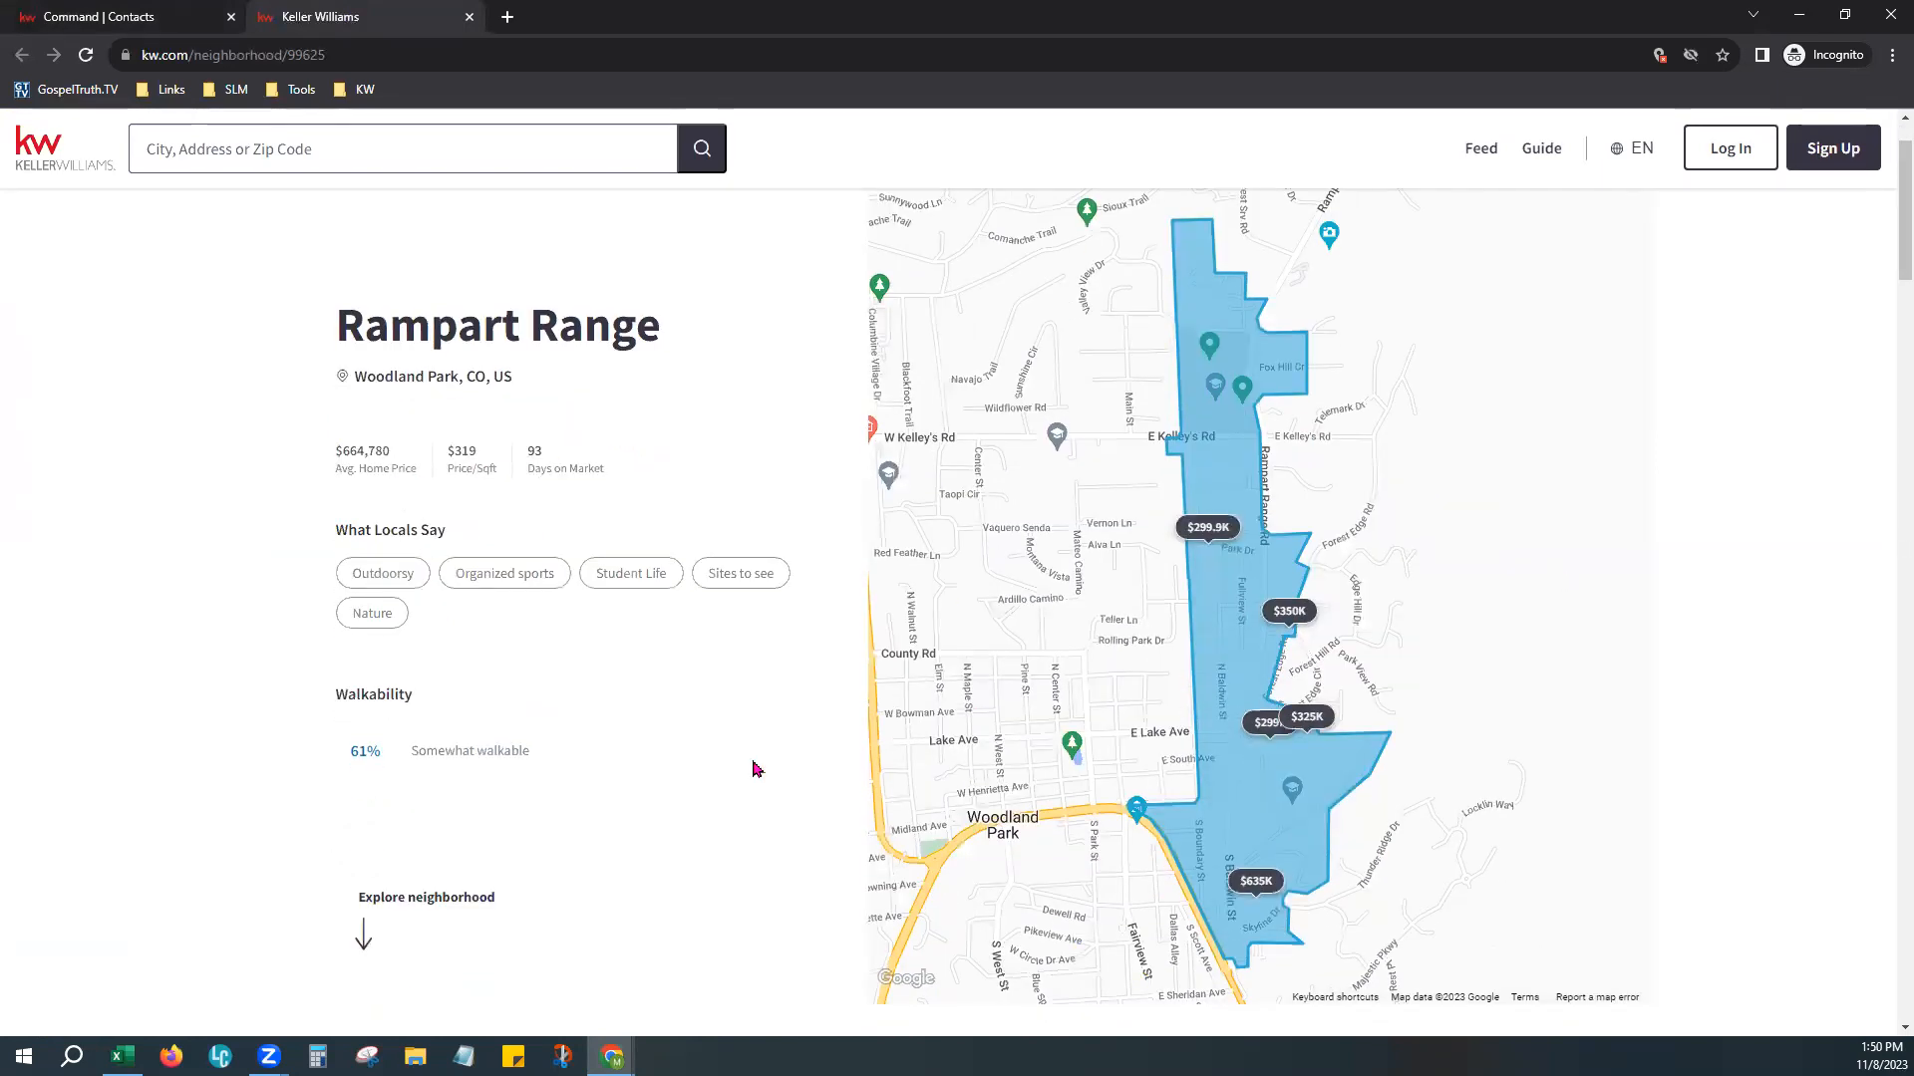
scroll(701, 691, "down", 1)
left_click_drag(338, 426, 432, 448)
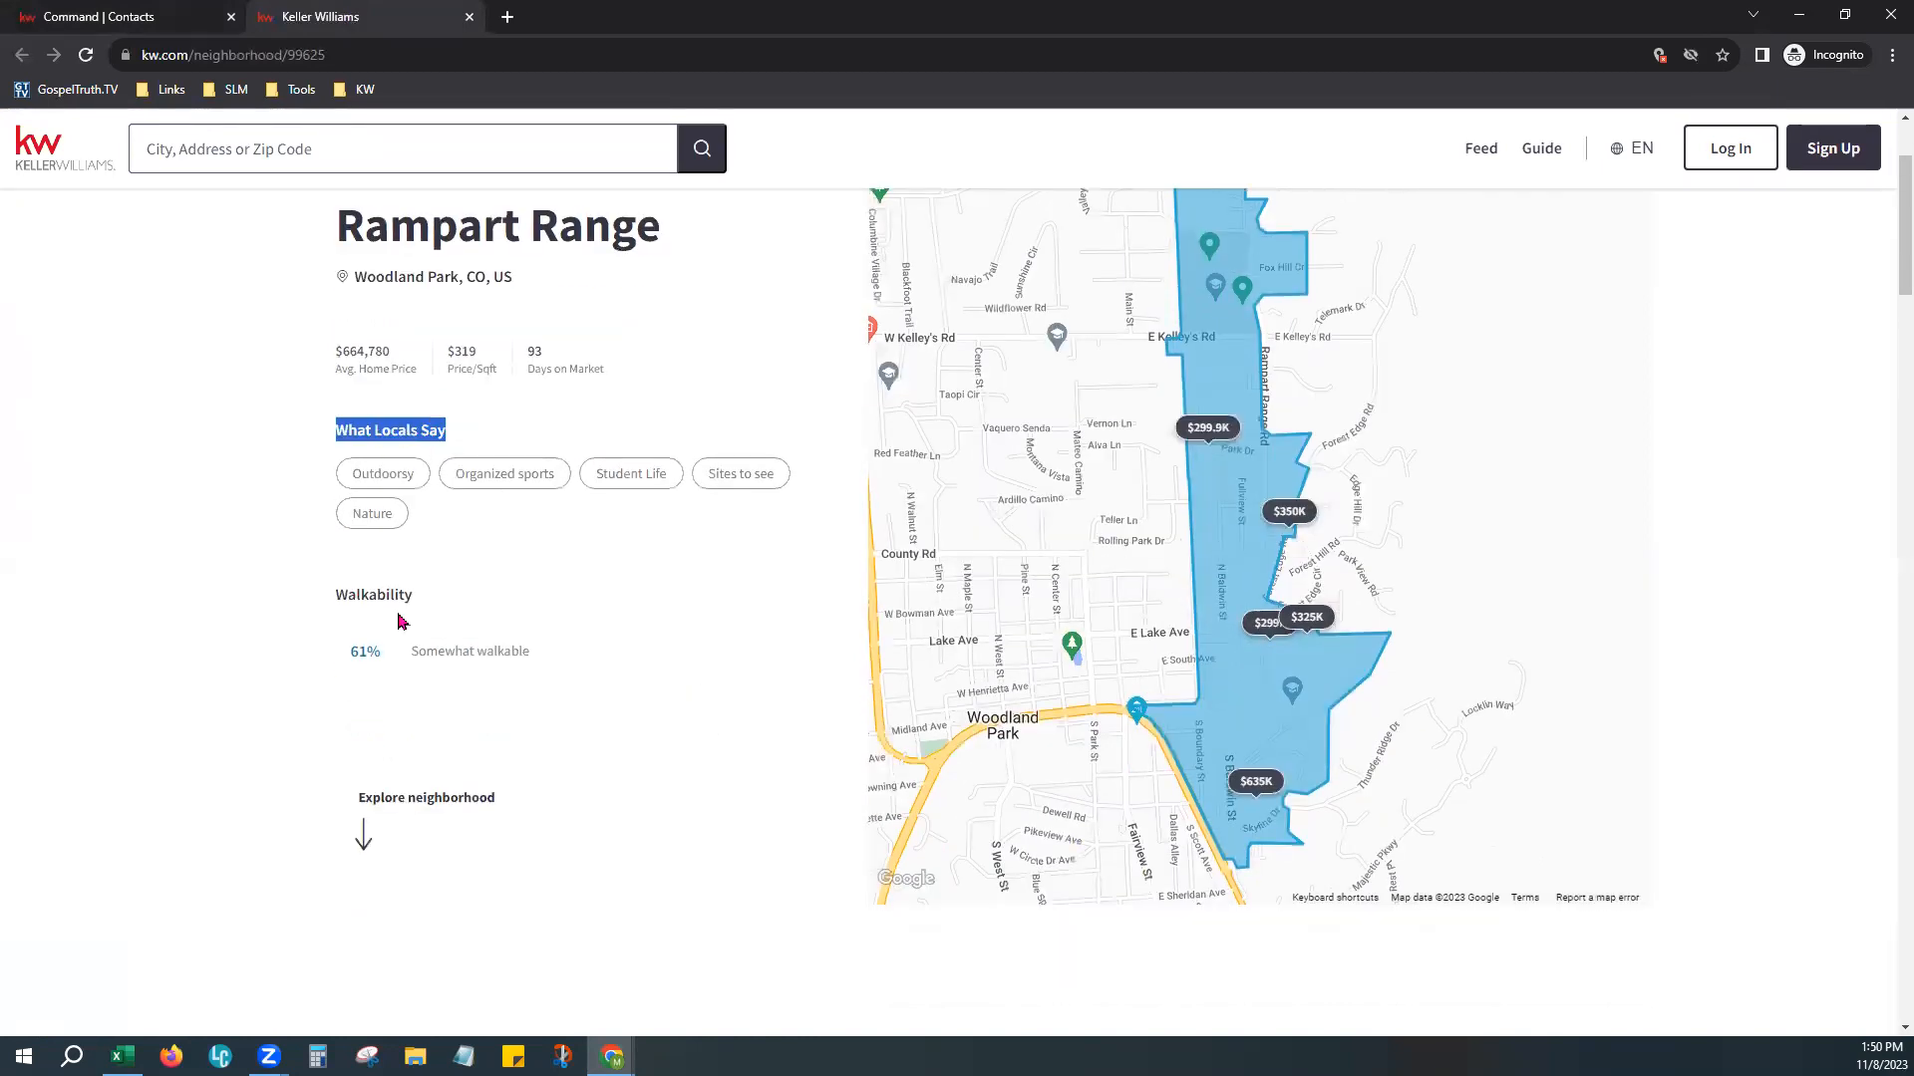
left_click_drag(342, 589, 457, 650)
scroll(681, 792, "down", 3)
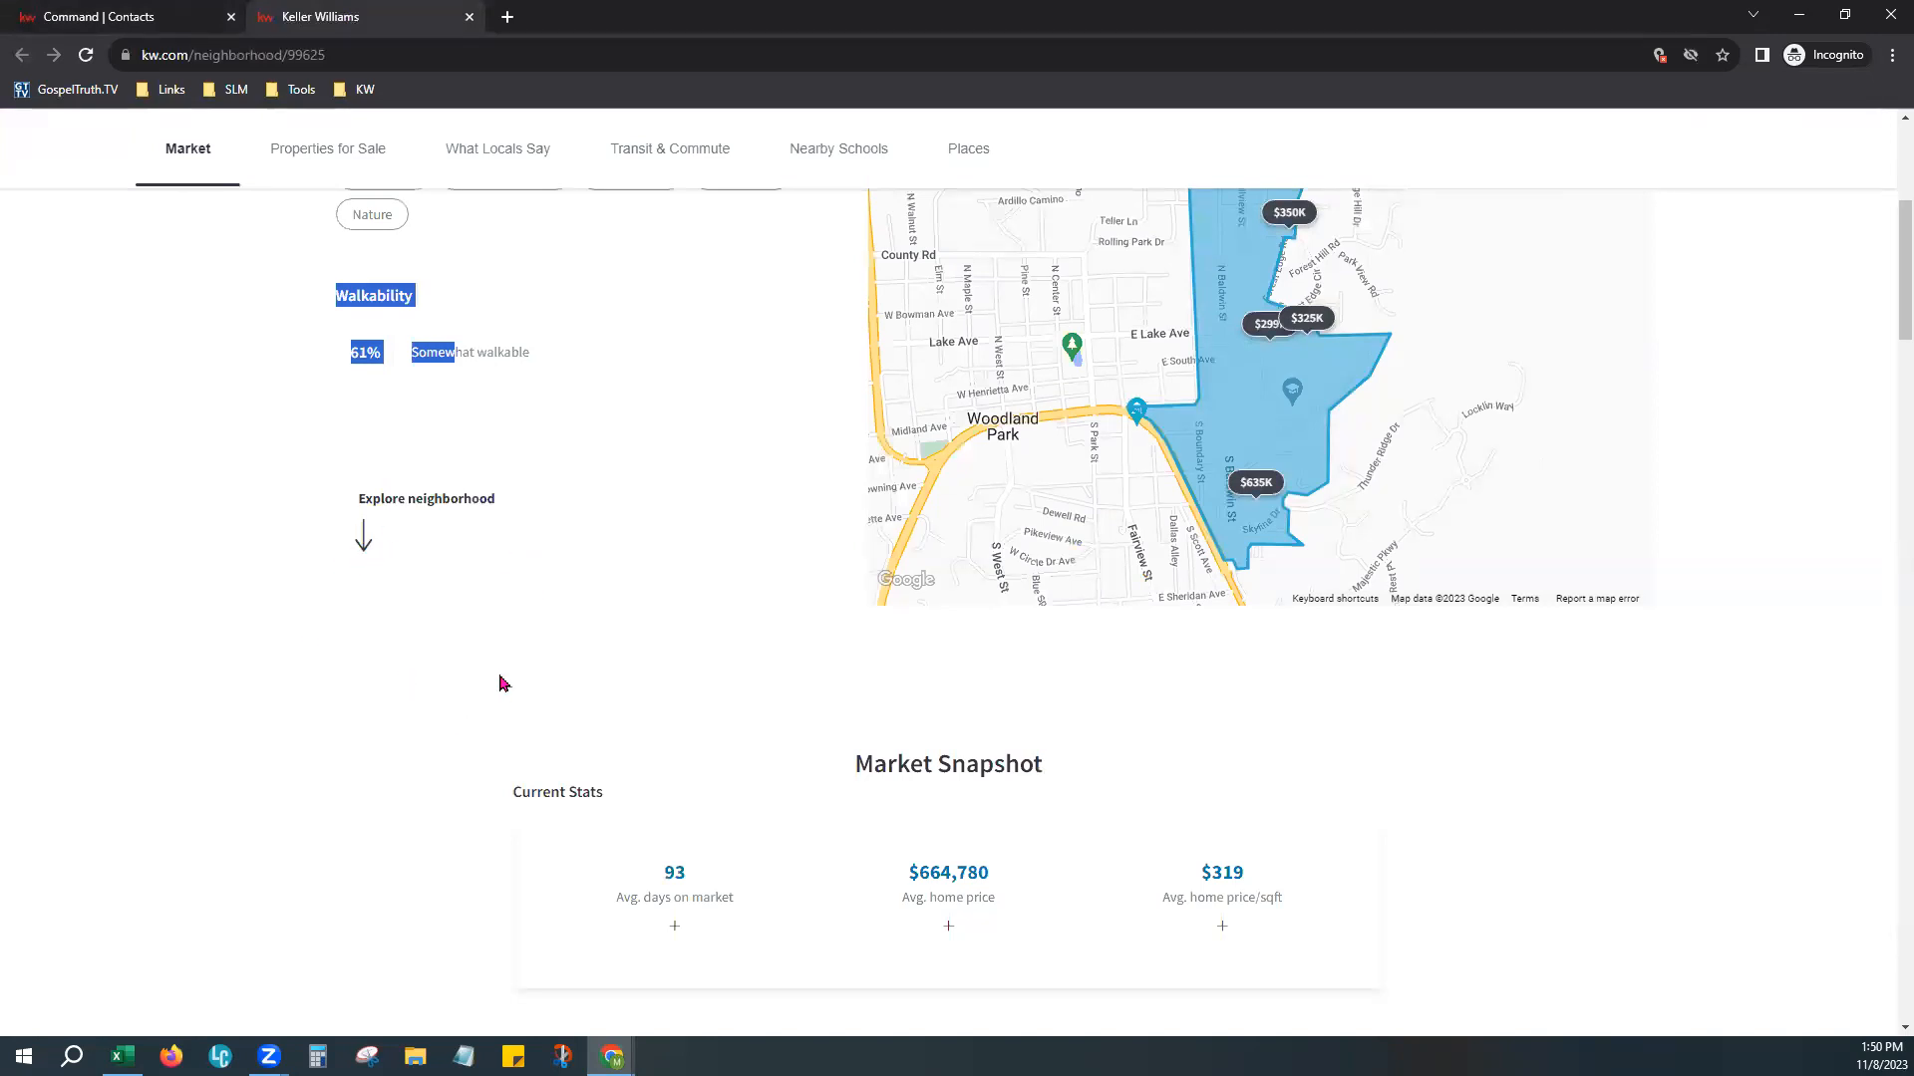
scroll(500, 684, "down", 3)
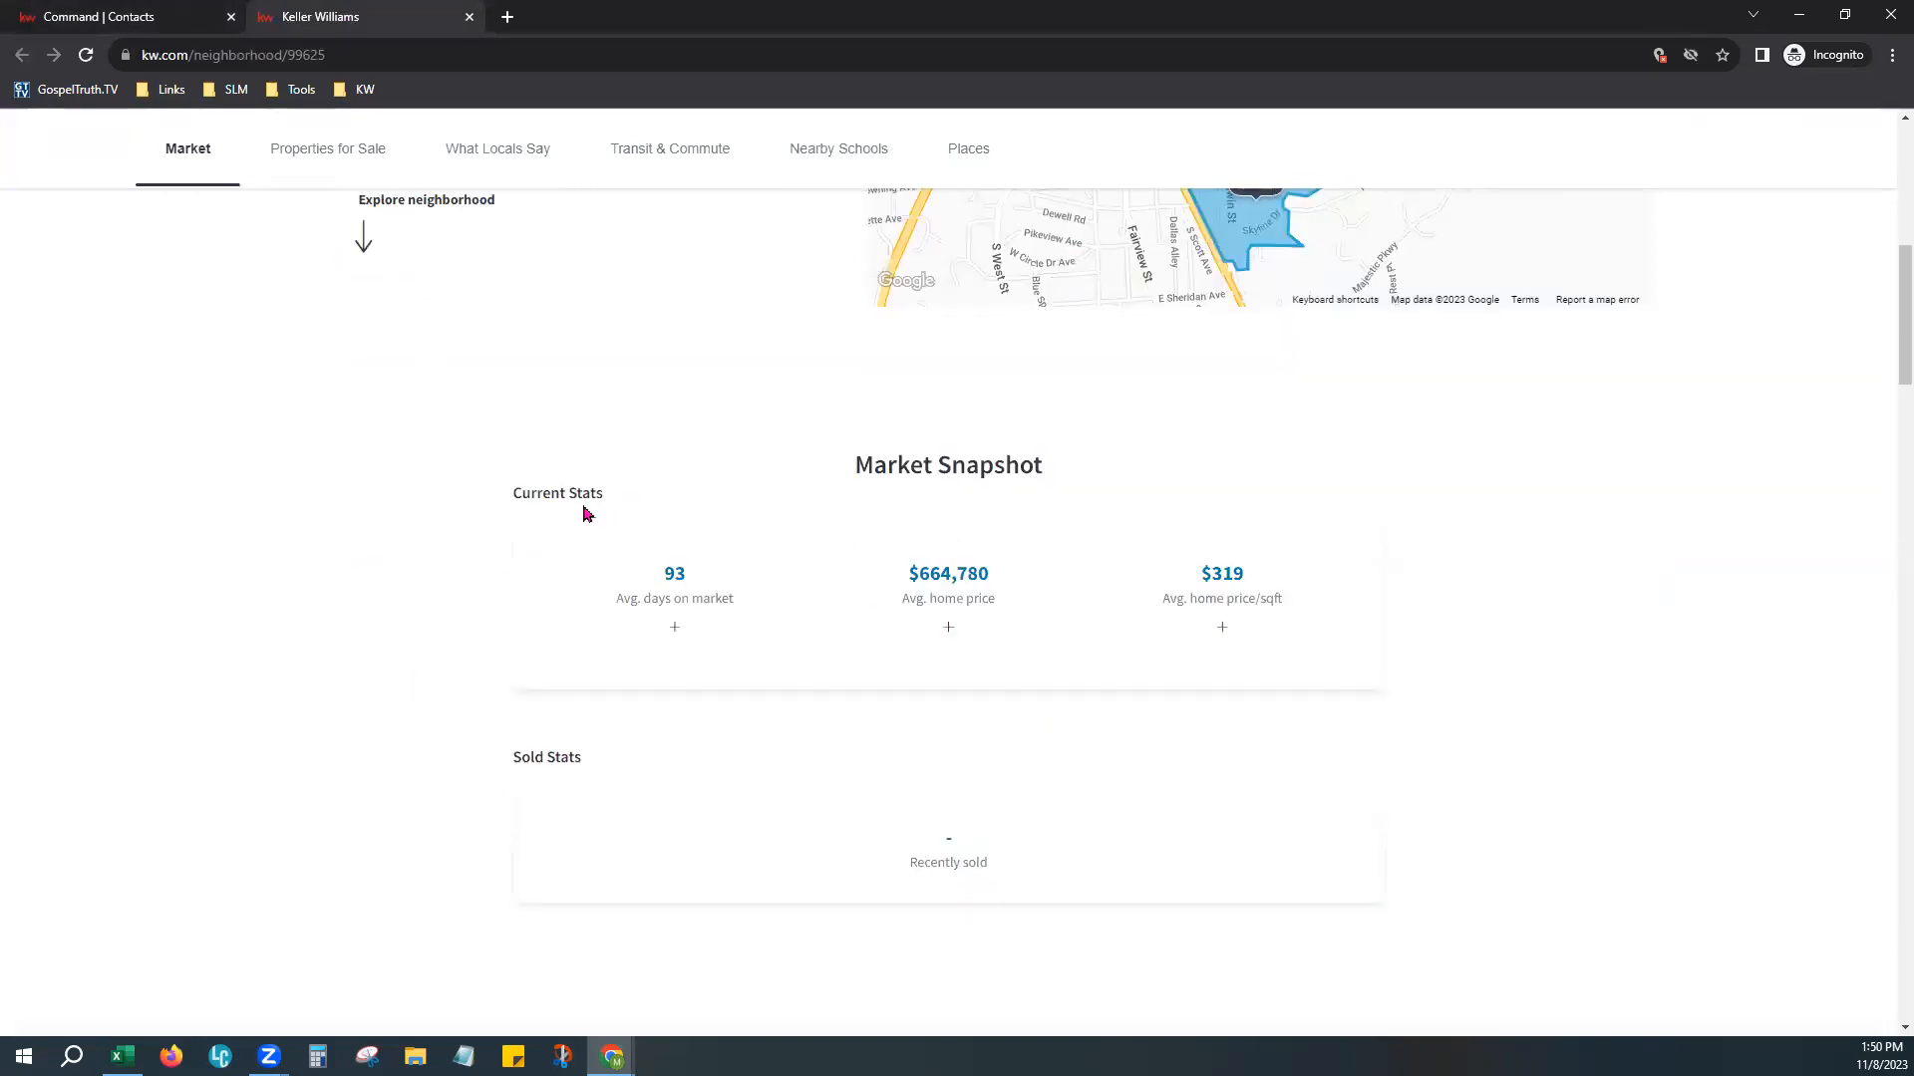
left_click_drag(501, 498, 619, 547)
left_click_drag(512, 757, 624, 778)
scroll(1093, 803, "down", 3)
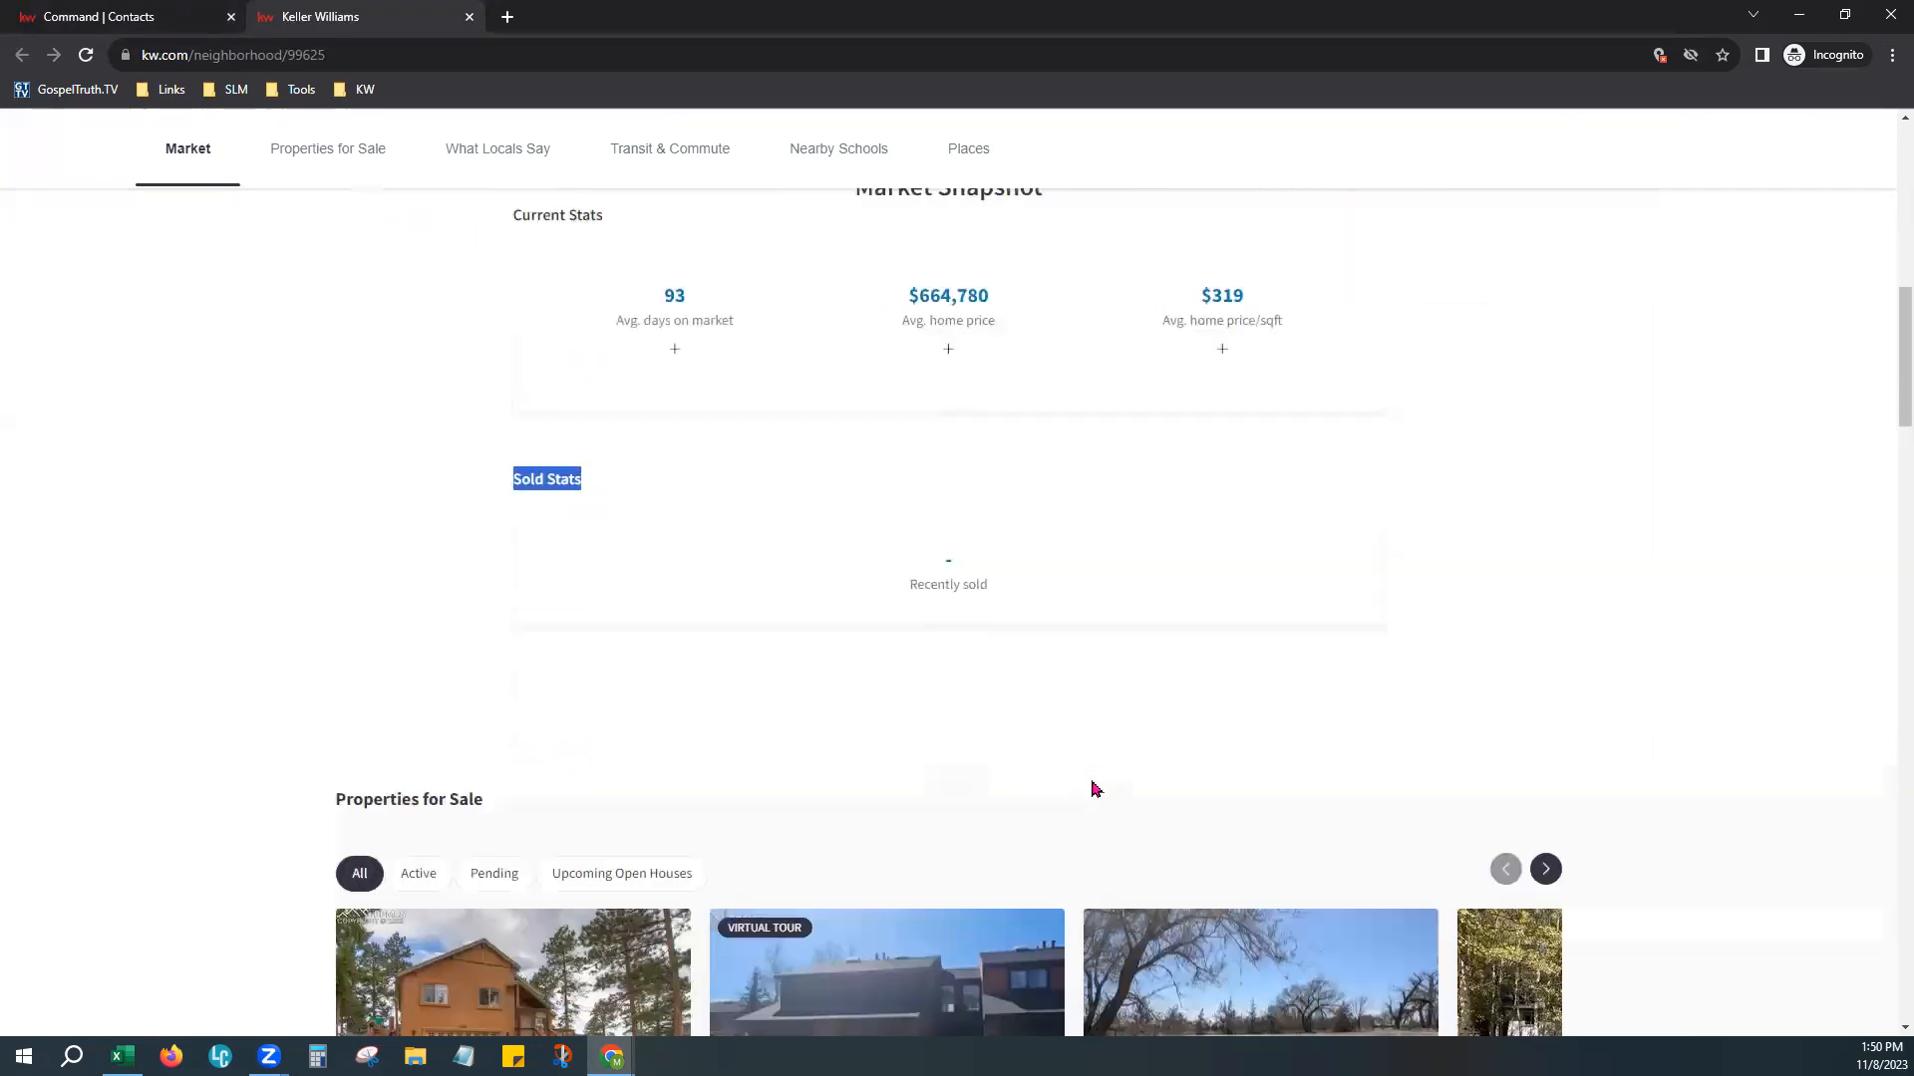
Step: Review the page's properties for sale, local ratings, commute, schools, places and nearby neighborhoods, and close the page
scroll(1093, 790, "down", 5)
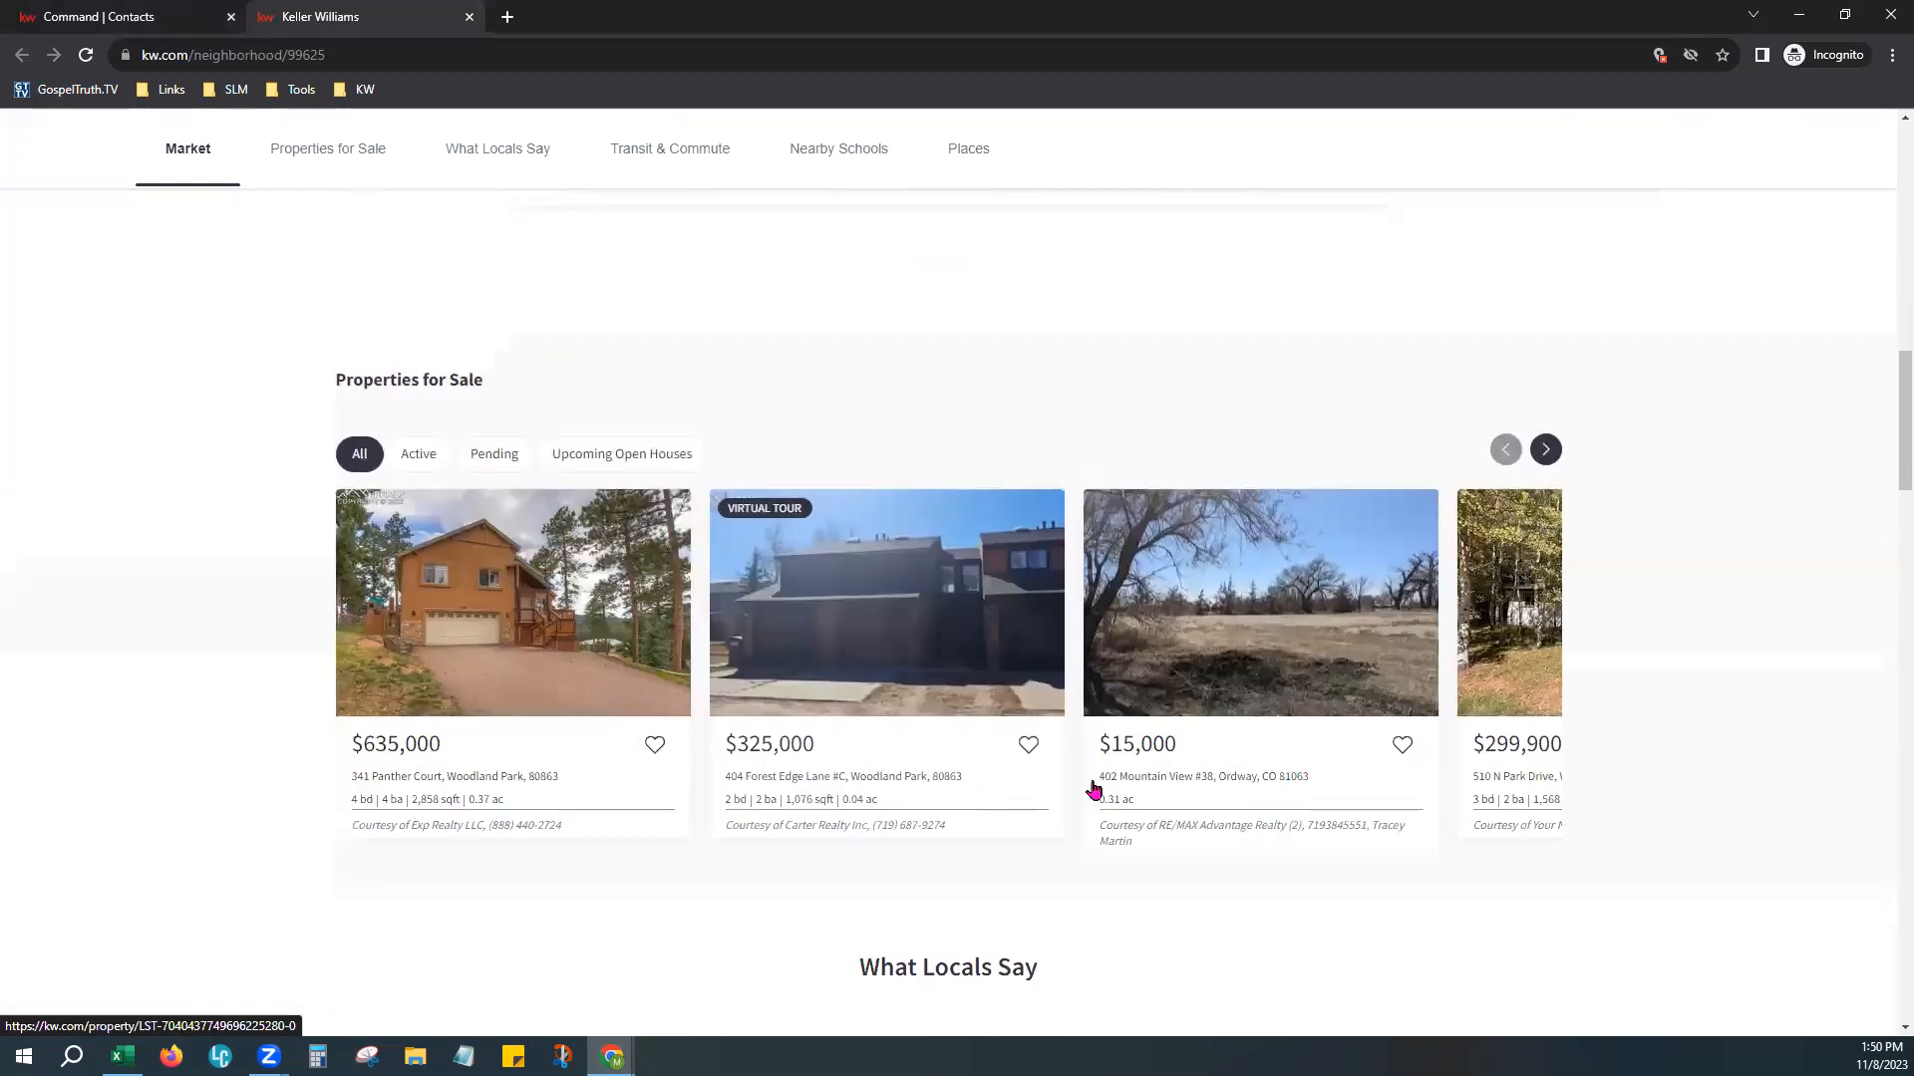
scroll(1093, 790, "down", 6)
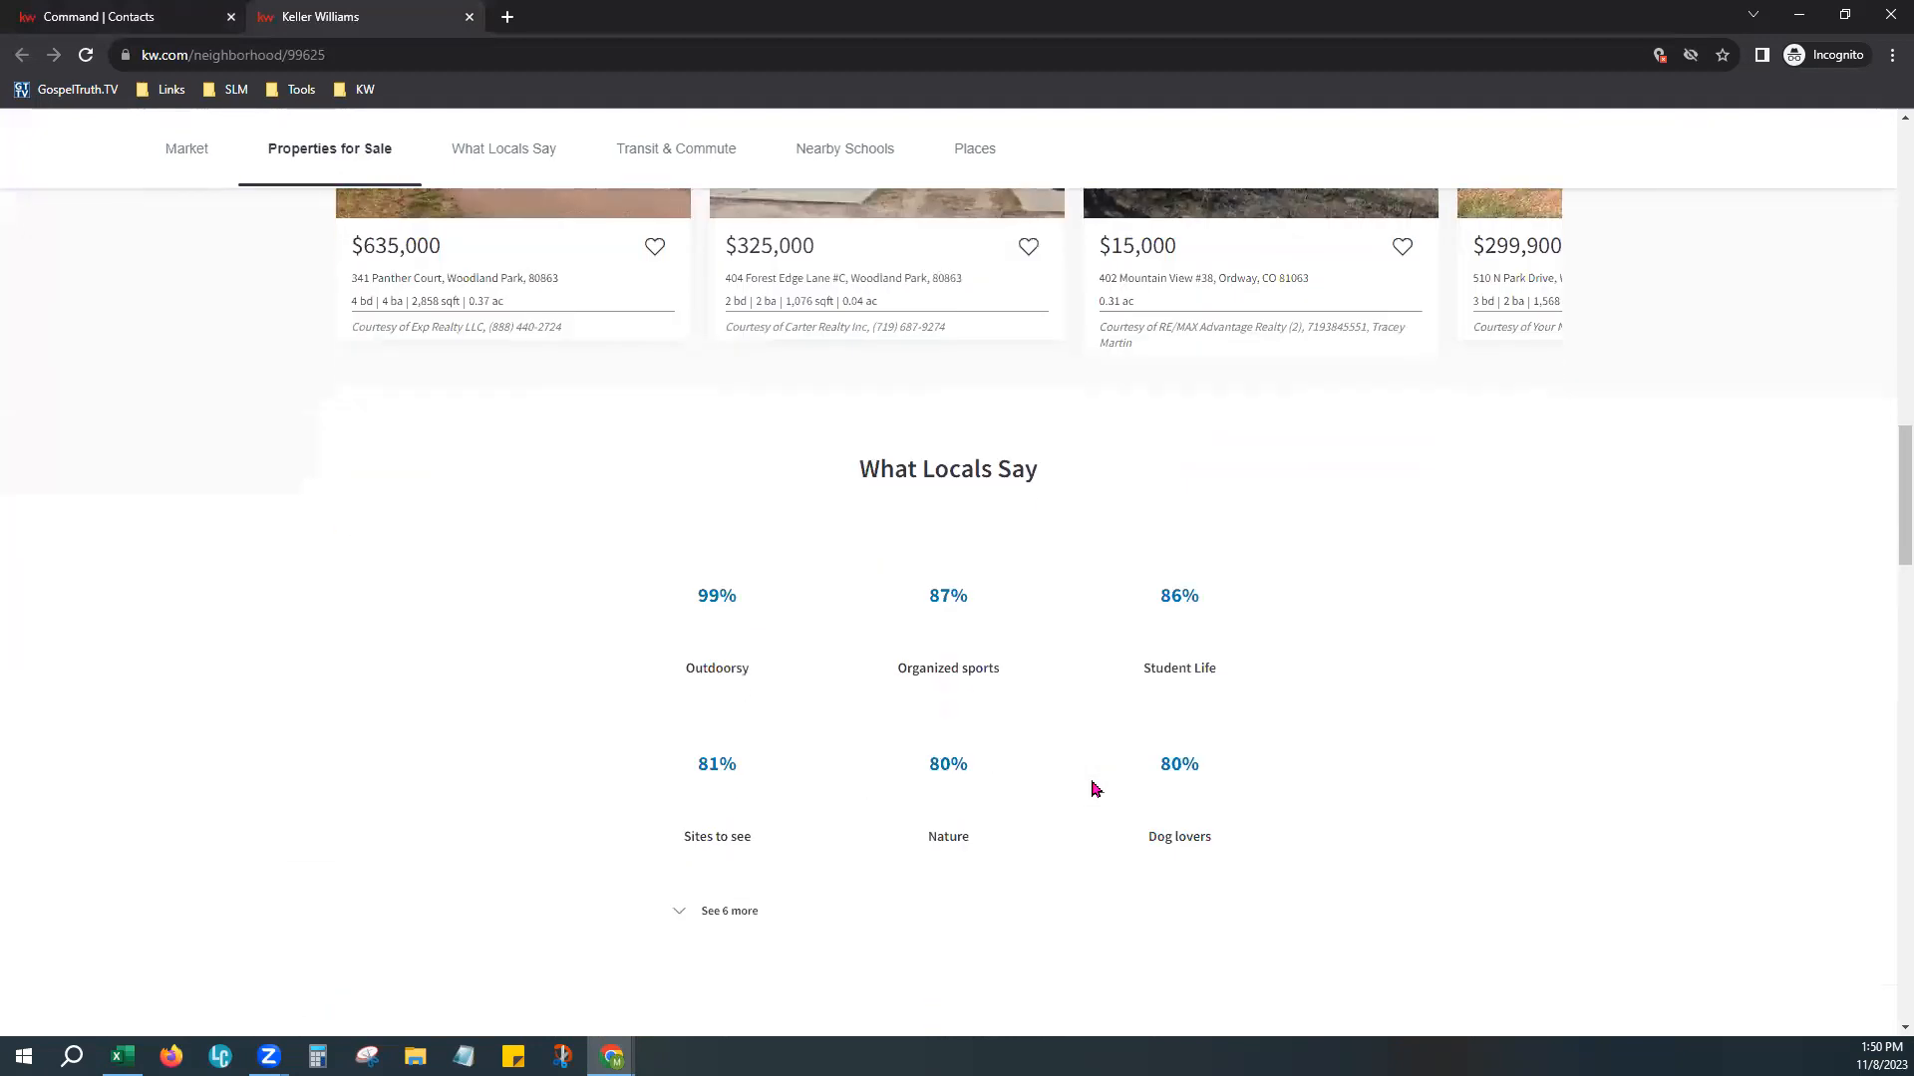
scroll(1094, 789, "down", 6)
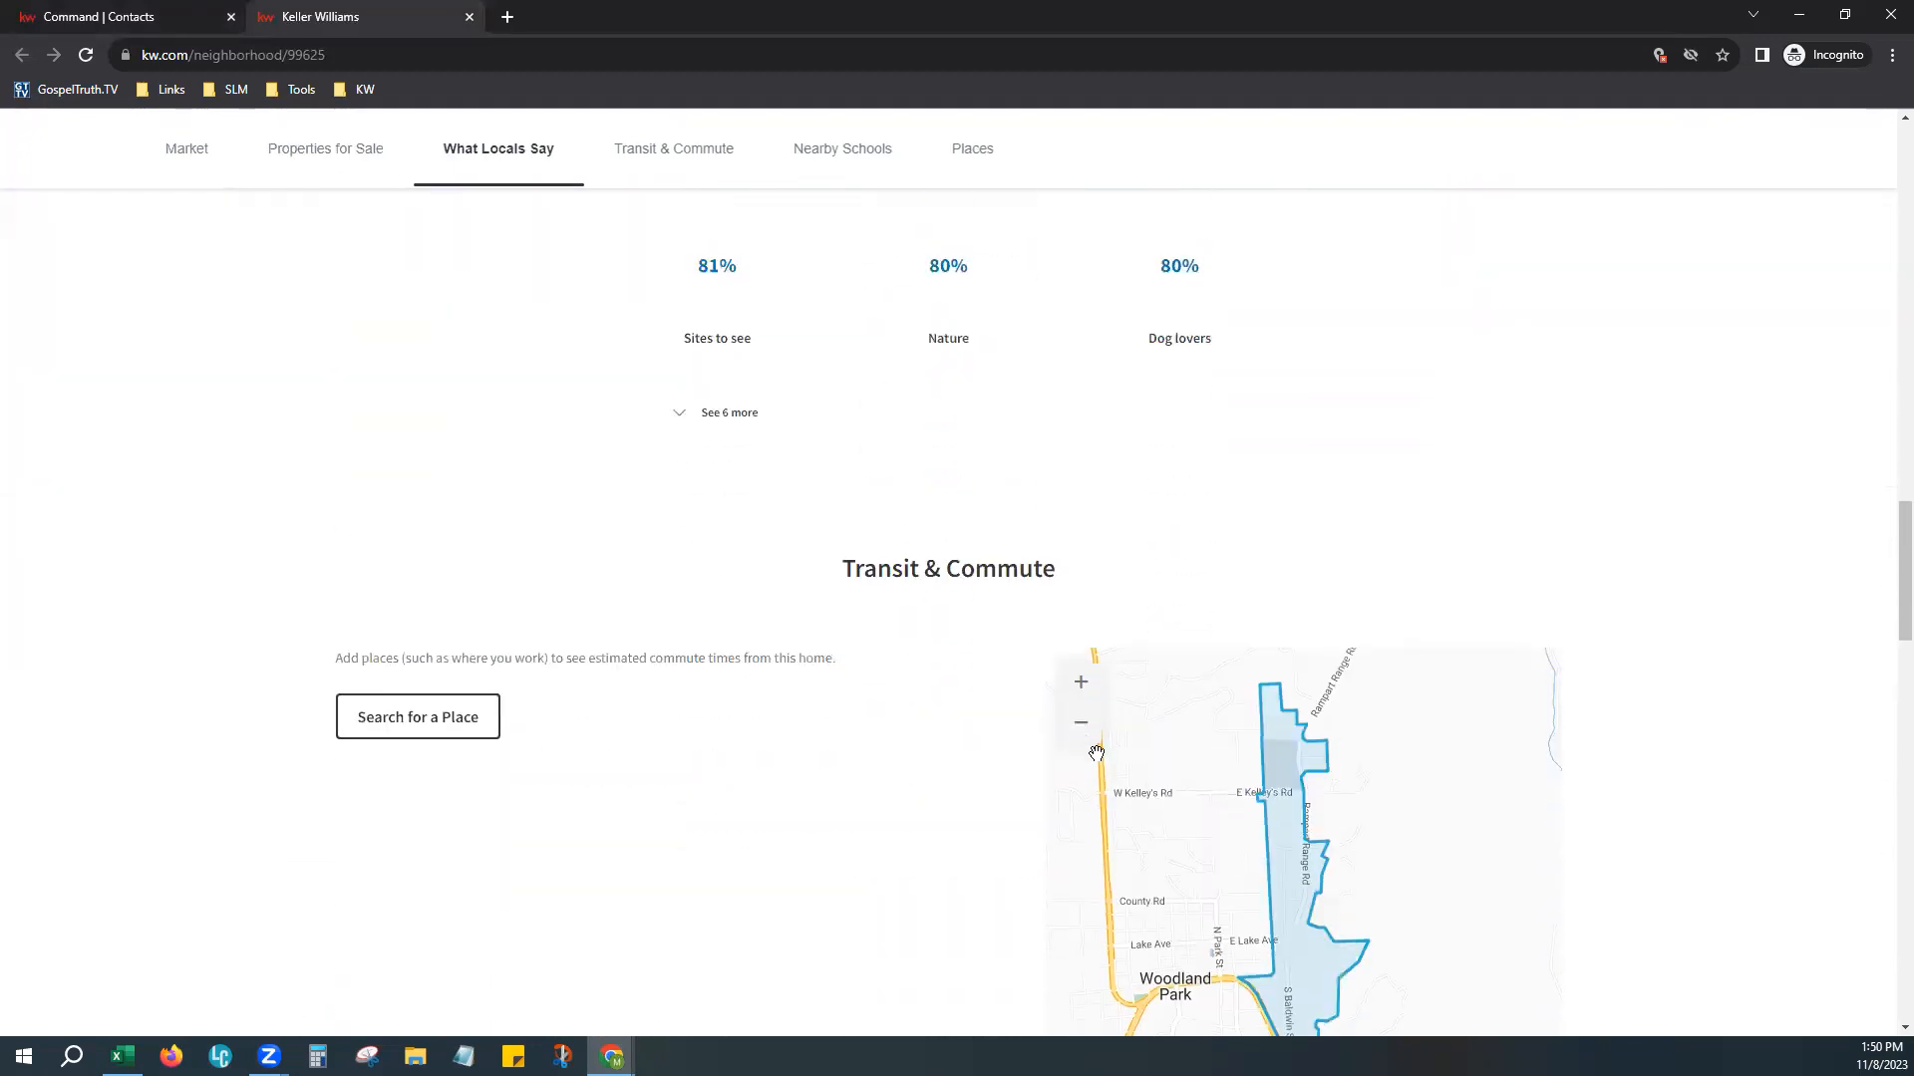
scroll(568, 534, "down", 1)
scroll(389, 457, "up", 1)
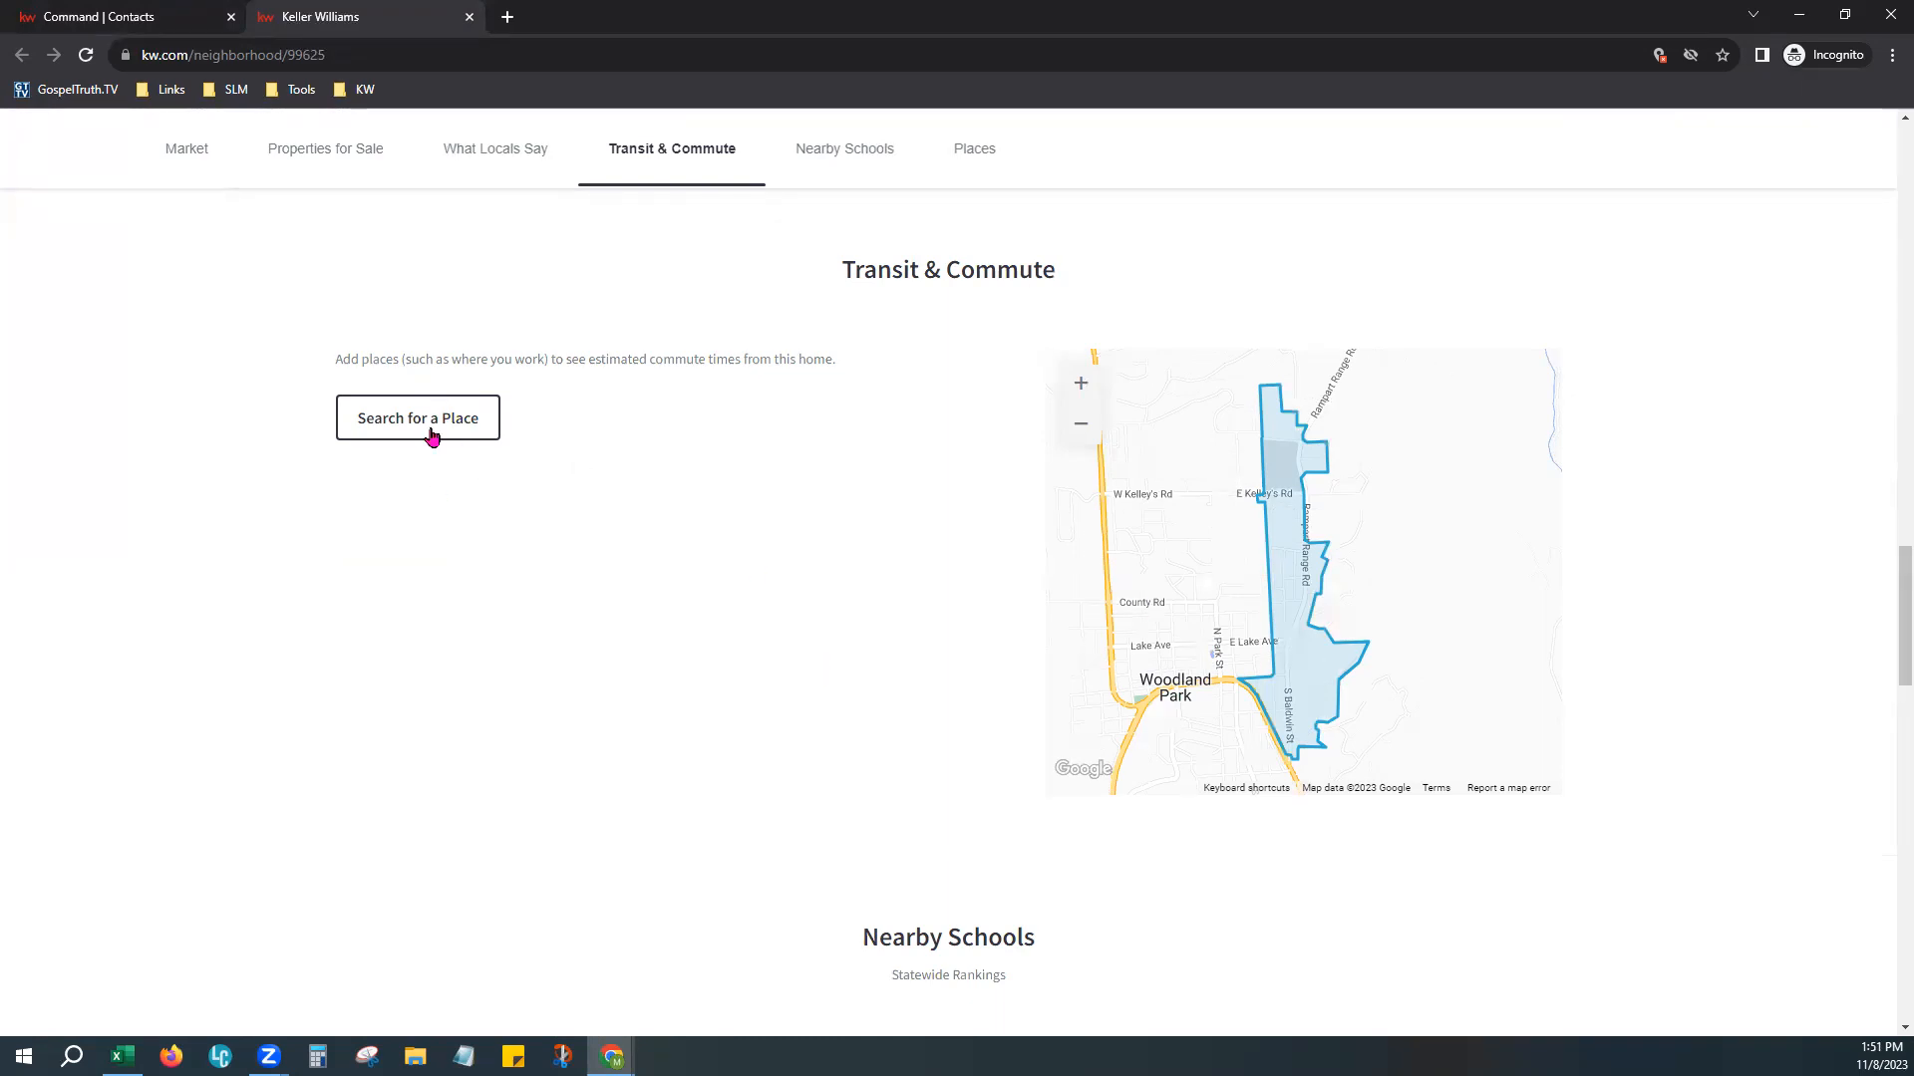
scroll(663, 687, "down", 5)
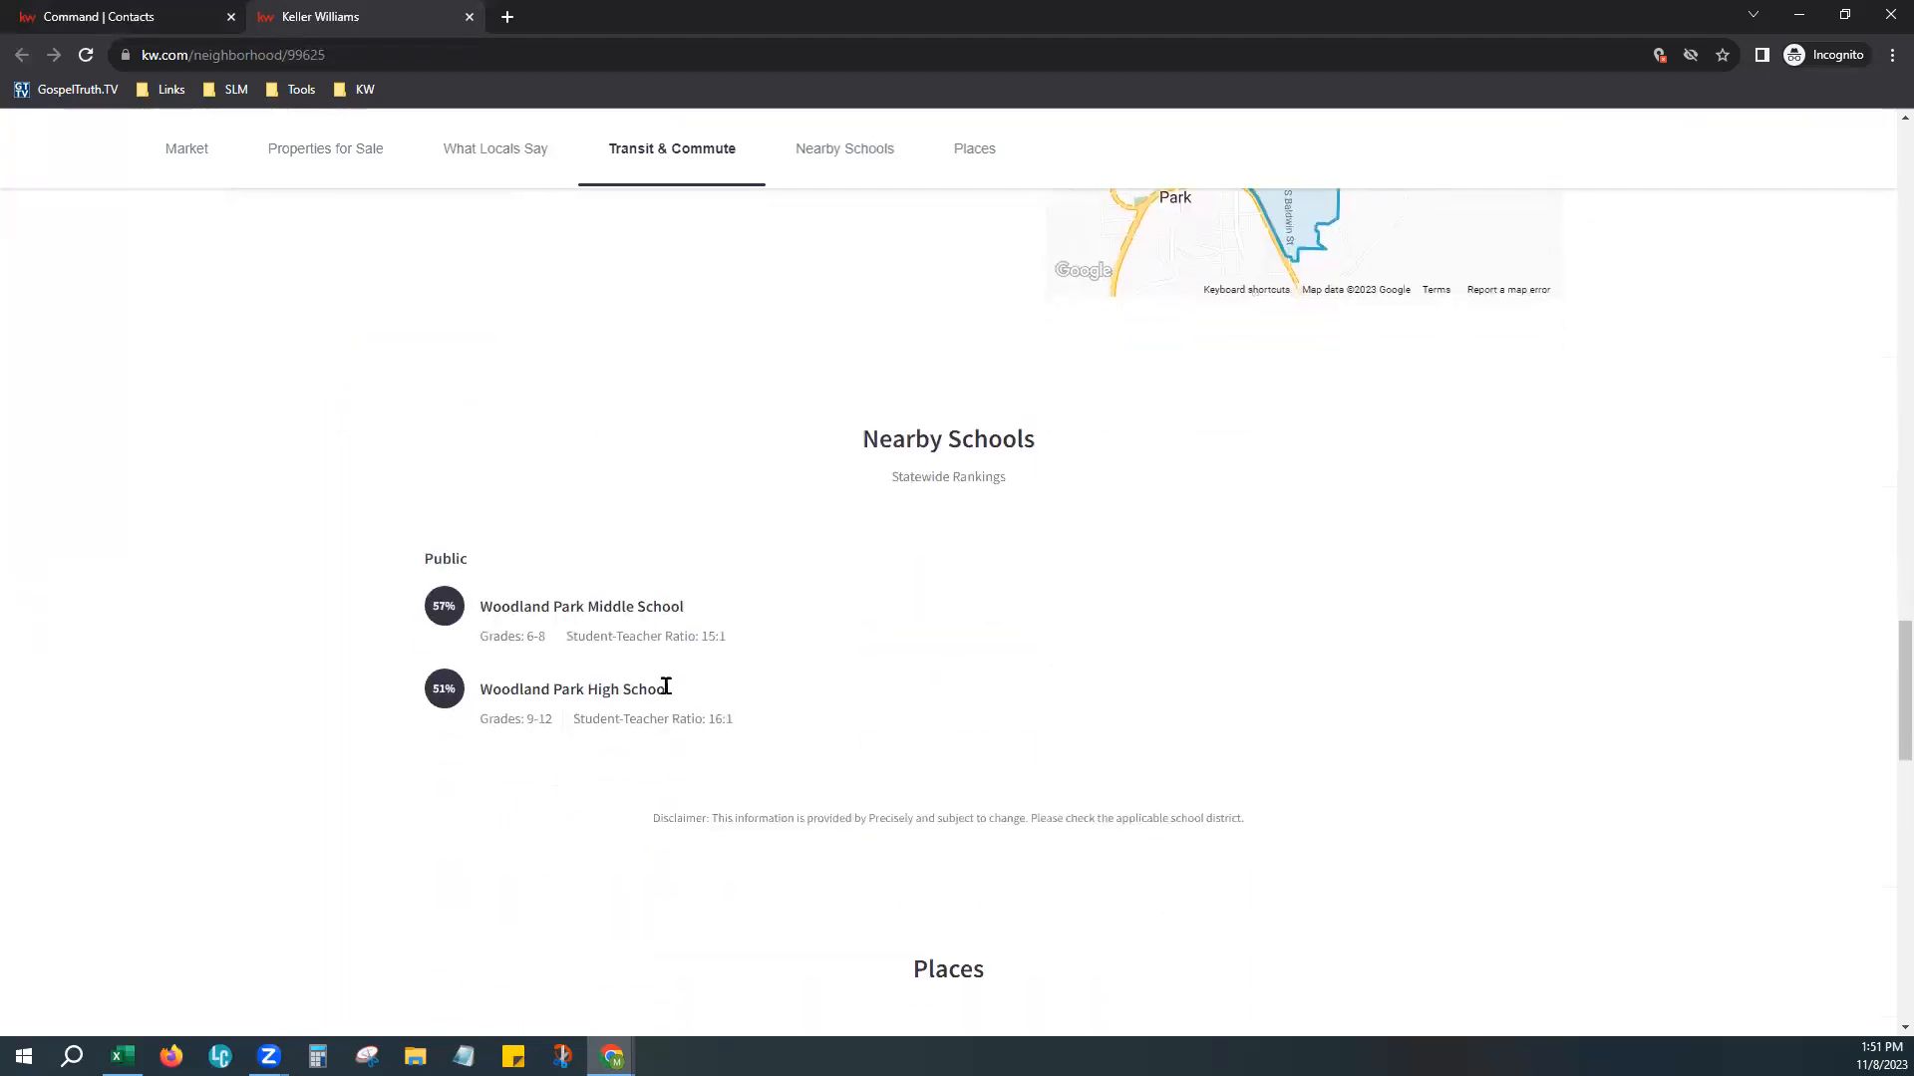
scroll(942, 794, "down", 8)
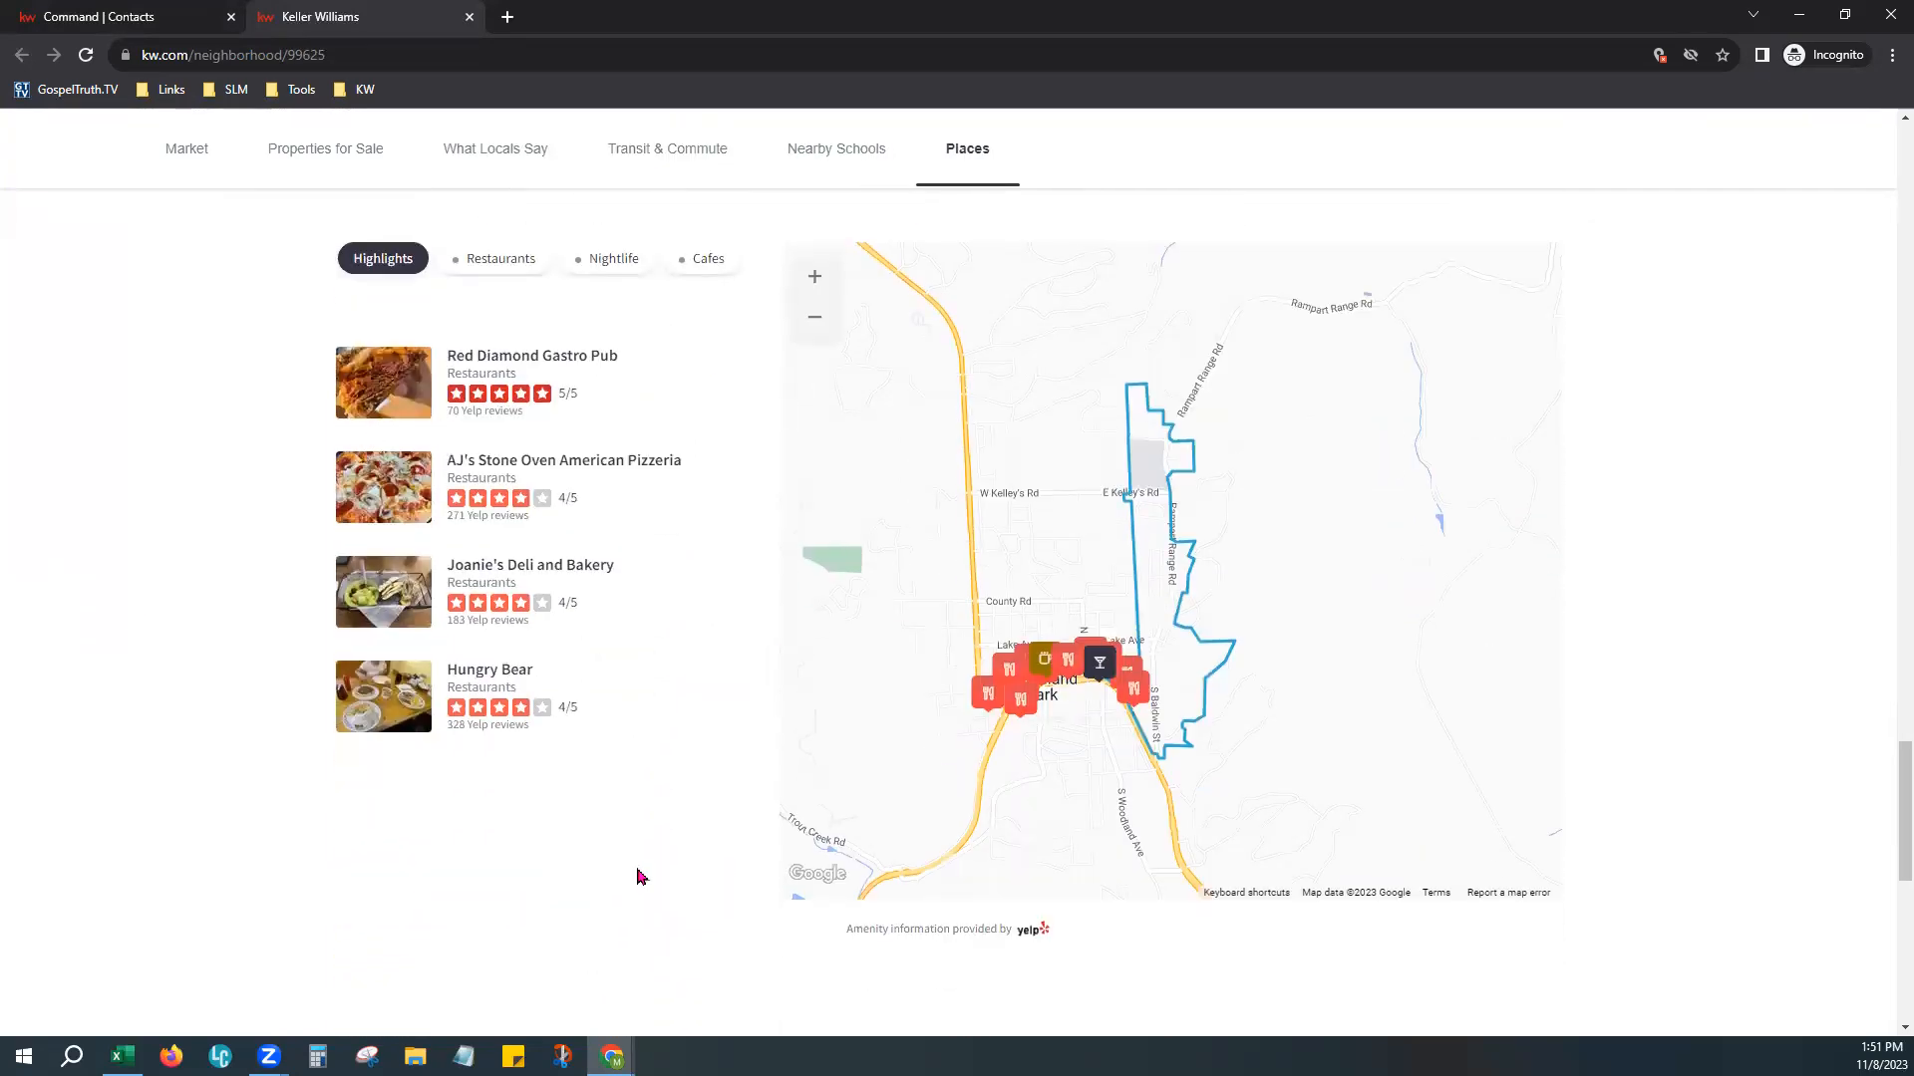
scroll(638, 857, "down", 4)
scroll(639, 845, "down", 3)
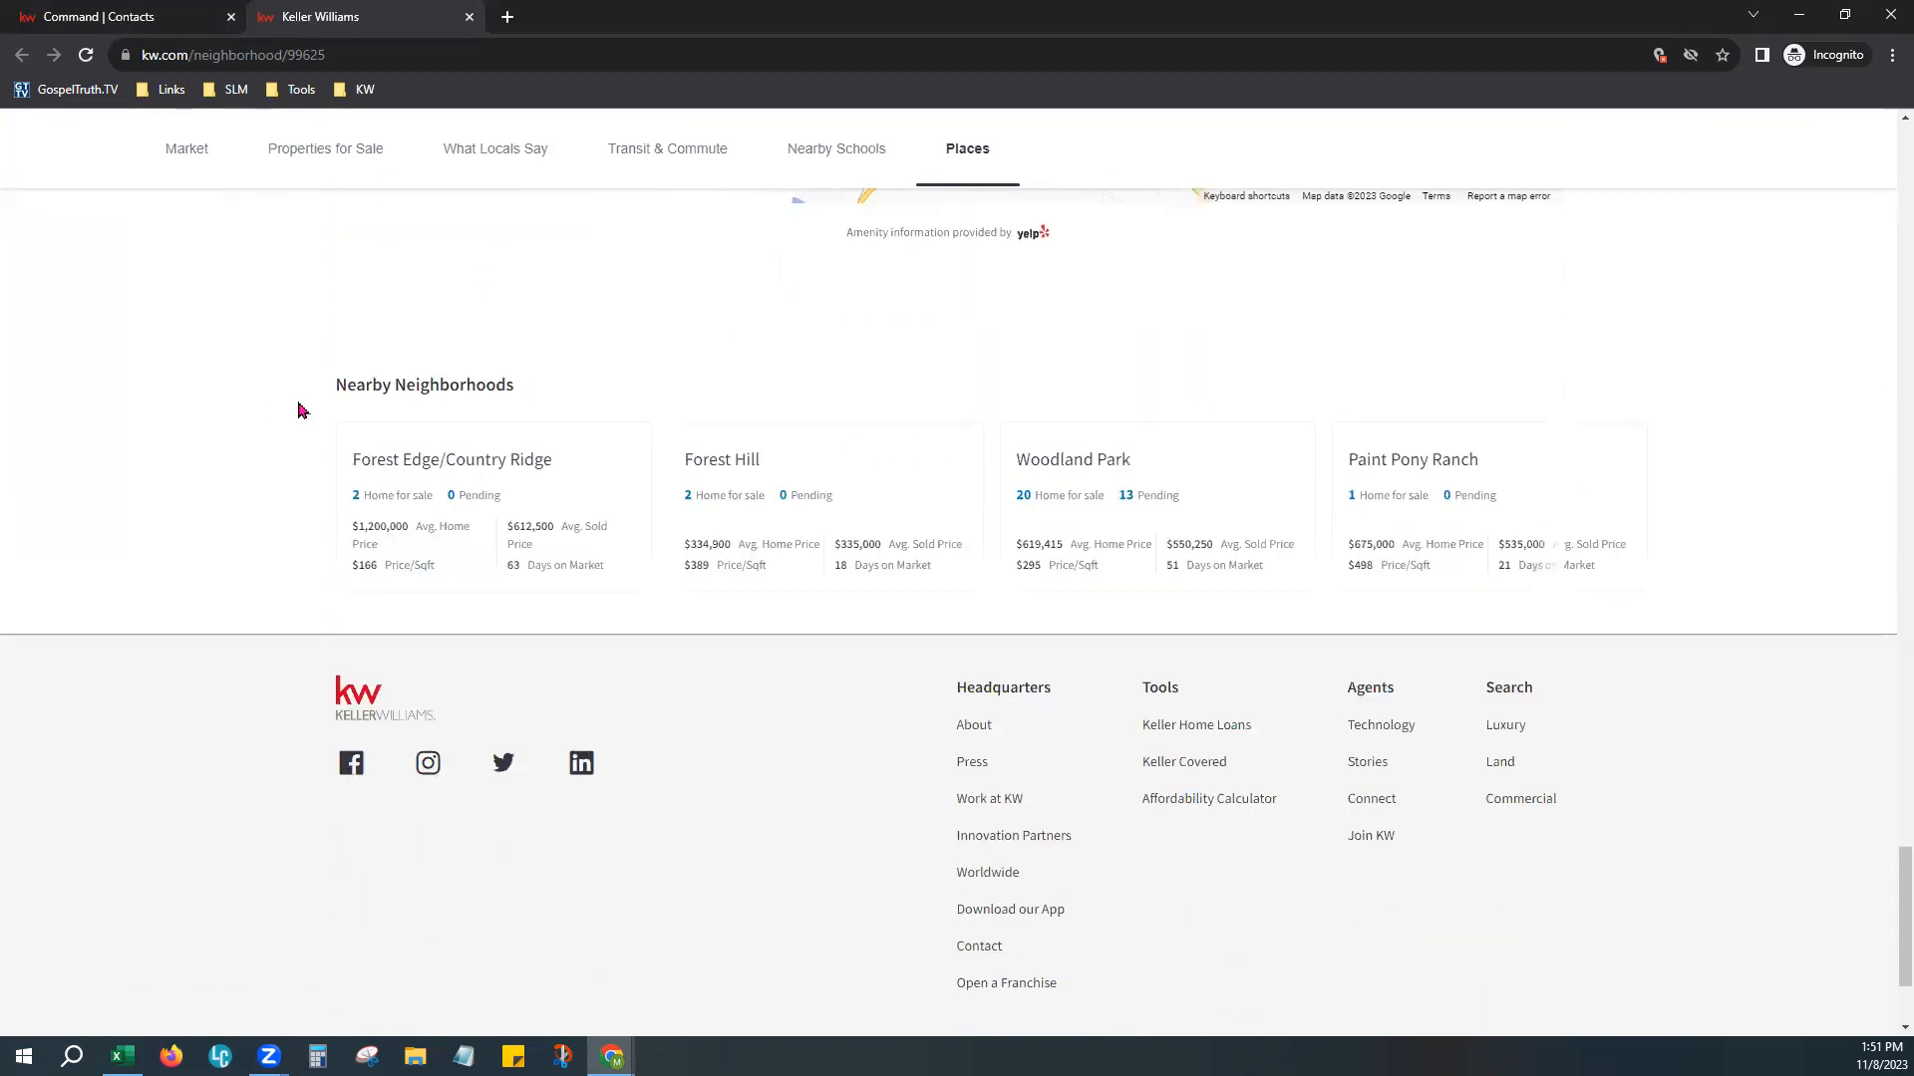
left_click_drag(303, 411, 593, 410)
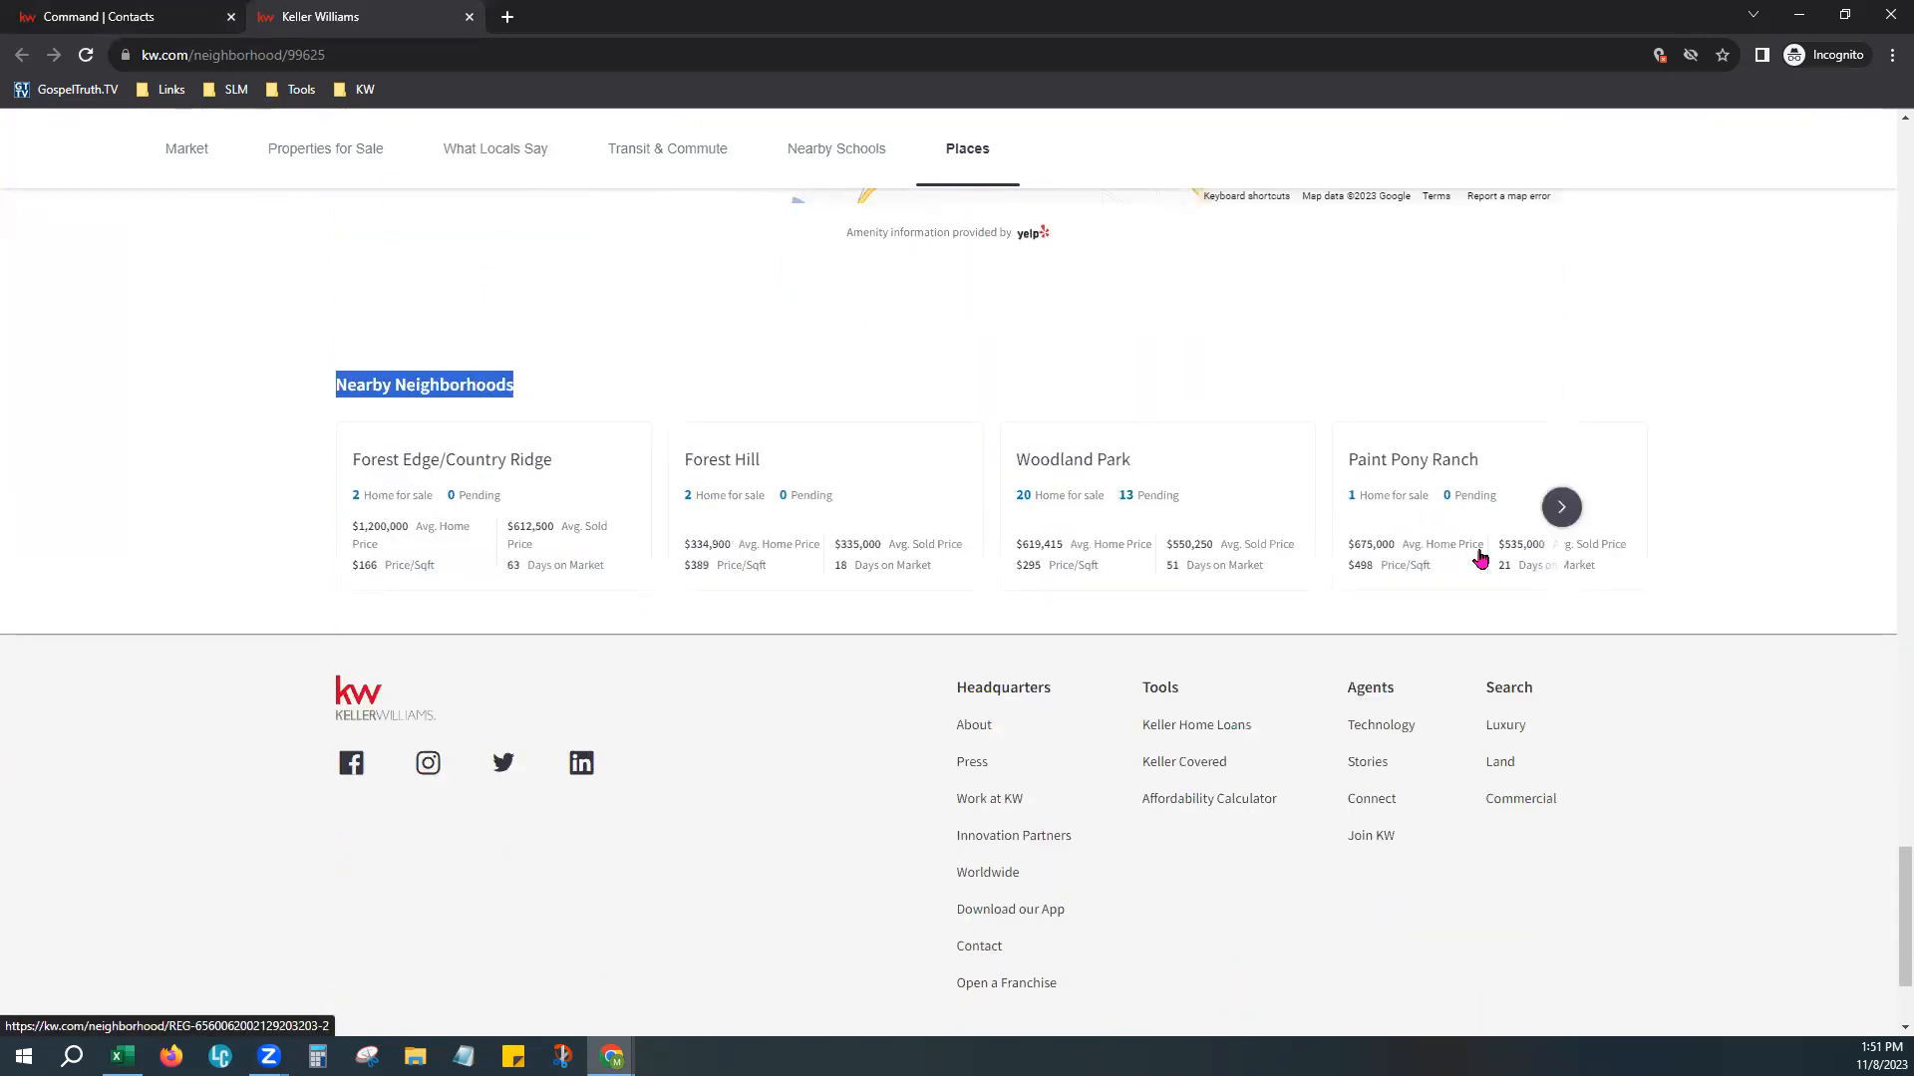
scroll(1884, 149, "up", 20)
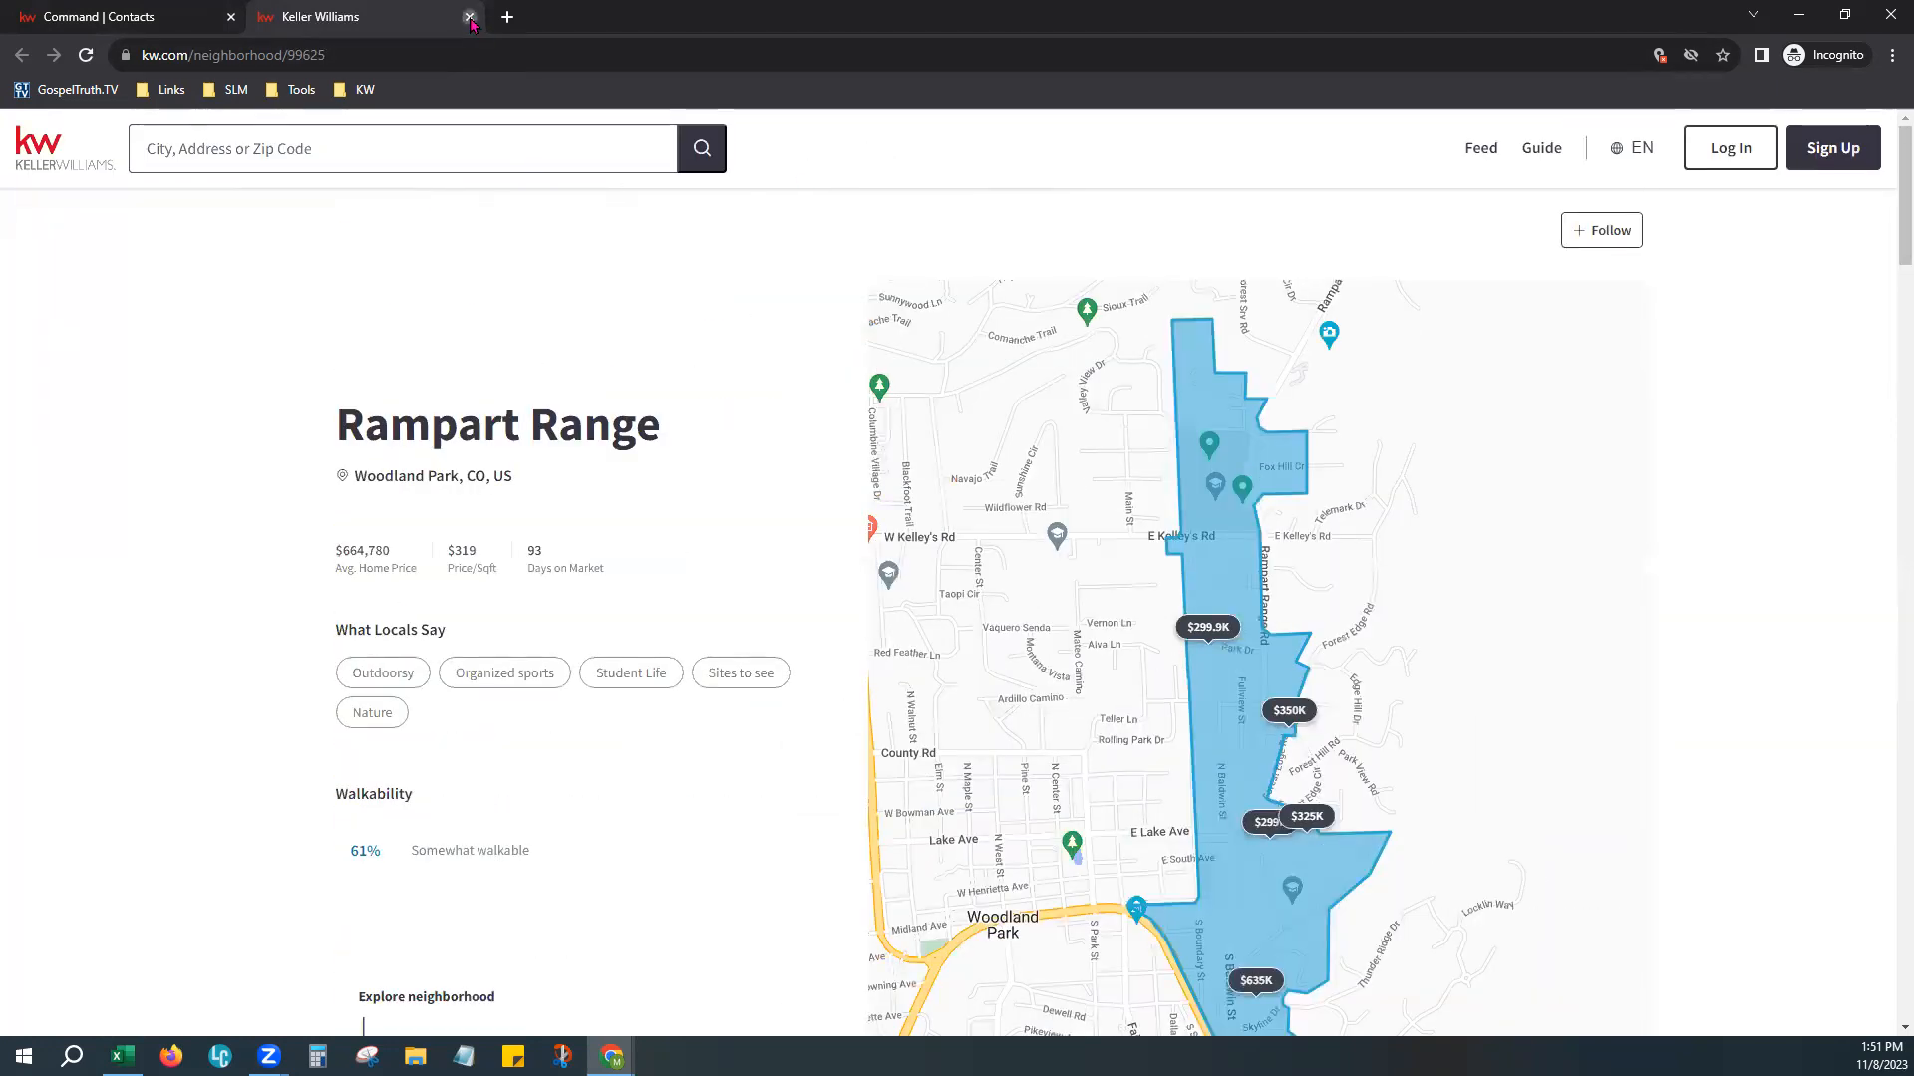
left_click(468, 17)
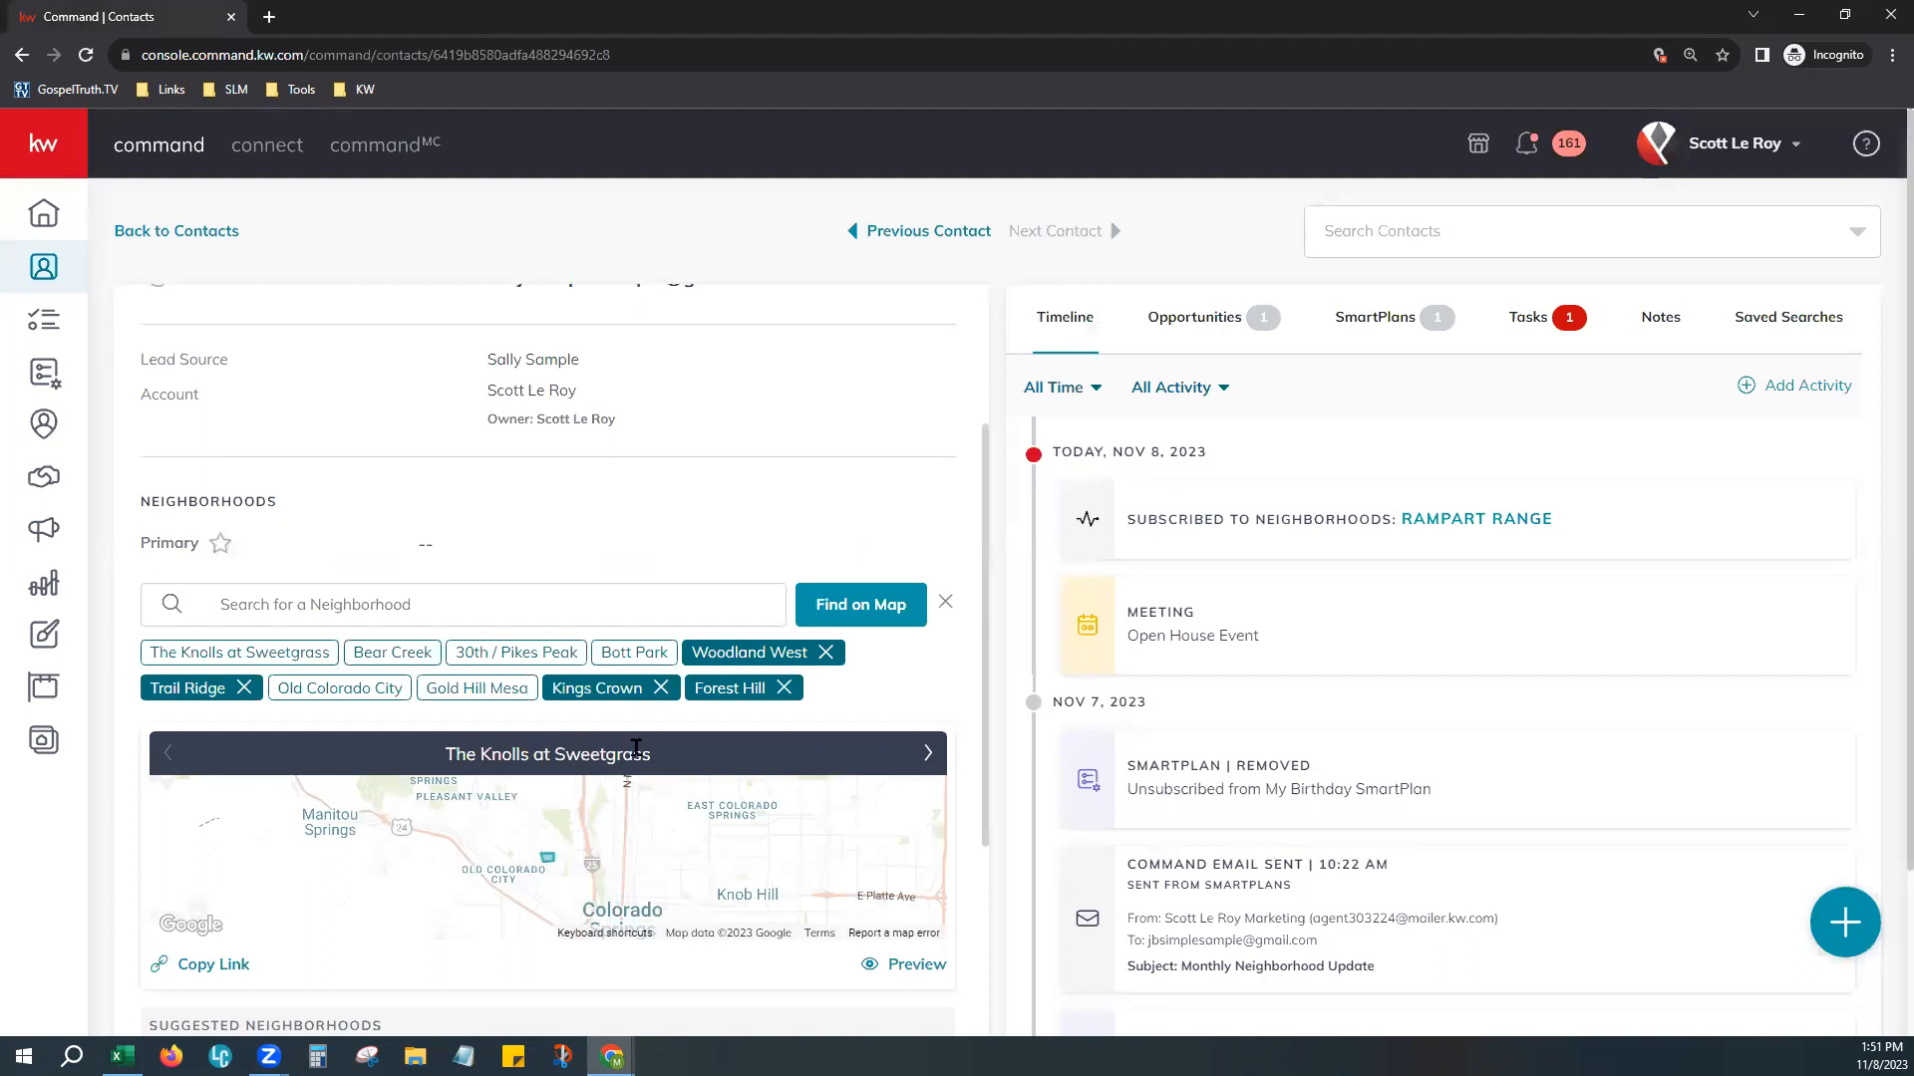
Step: Browse the map previews of the contact's neighborhoods from The Knolls at Sweetgrass through to Bott Park
scroll(894, 705, "down", 1)
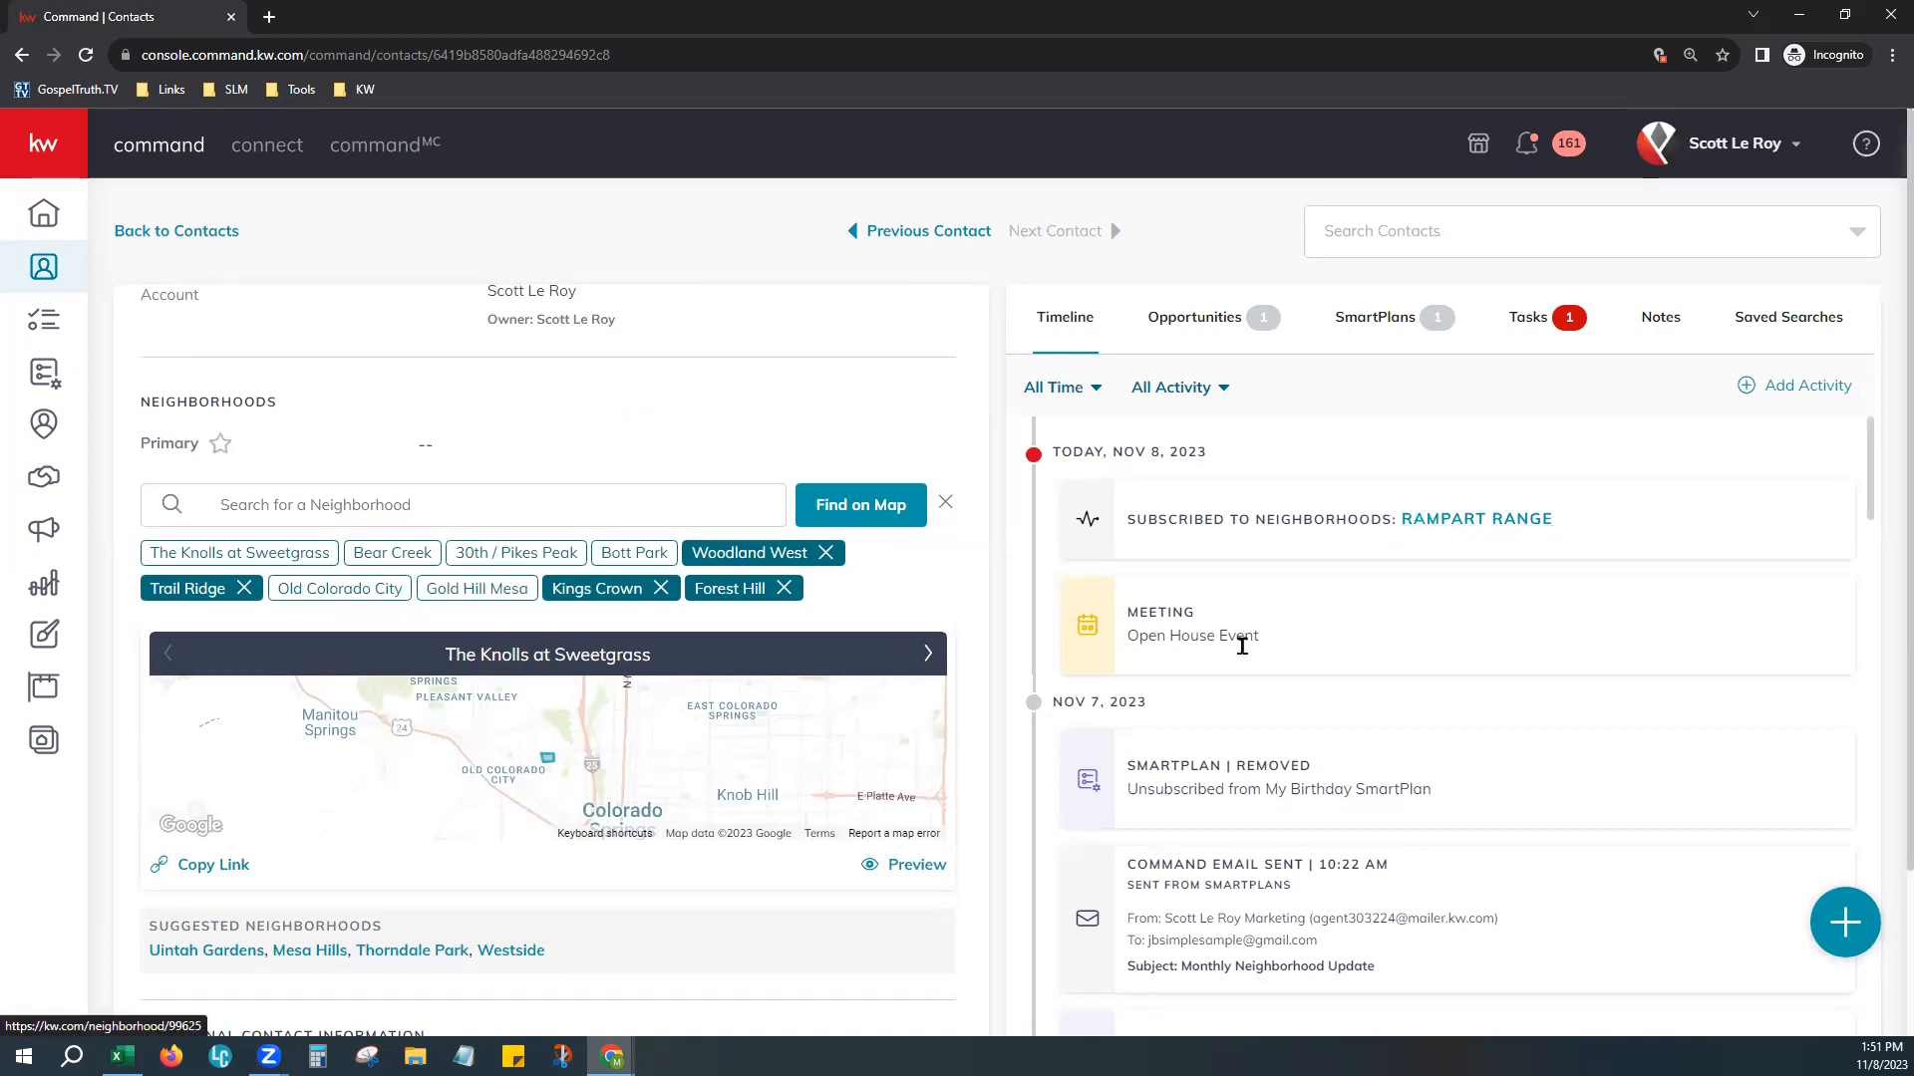
scroll(592, 785, "down", 1)
scroll(592, 784, "down", 1)
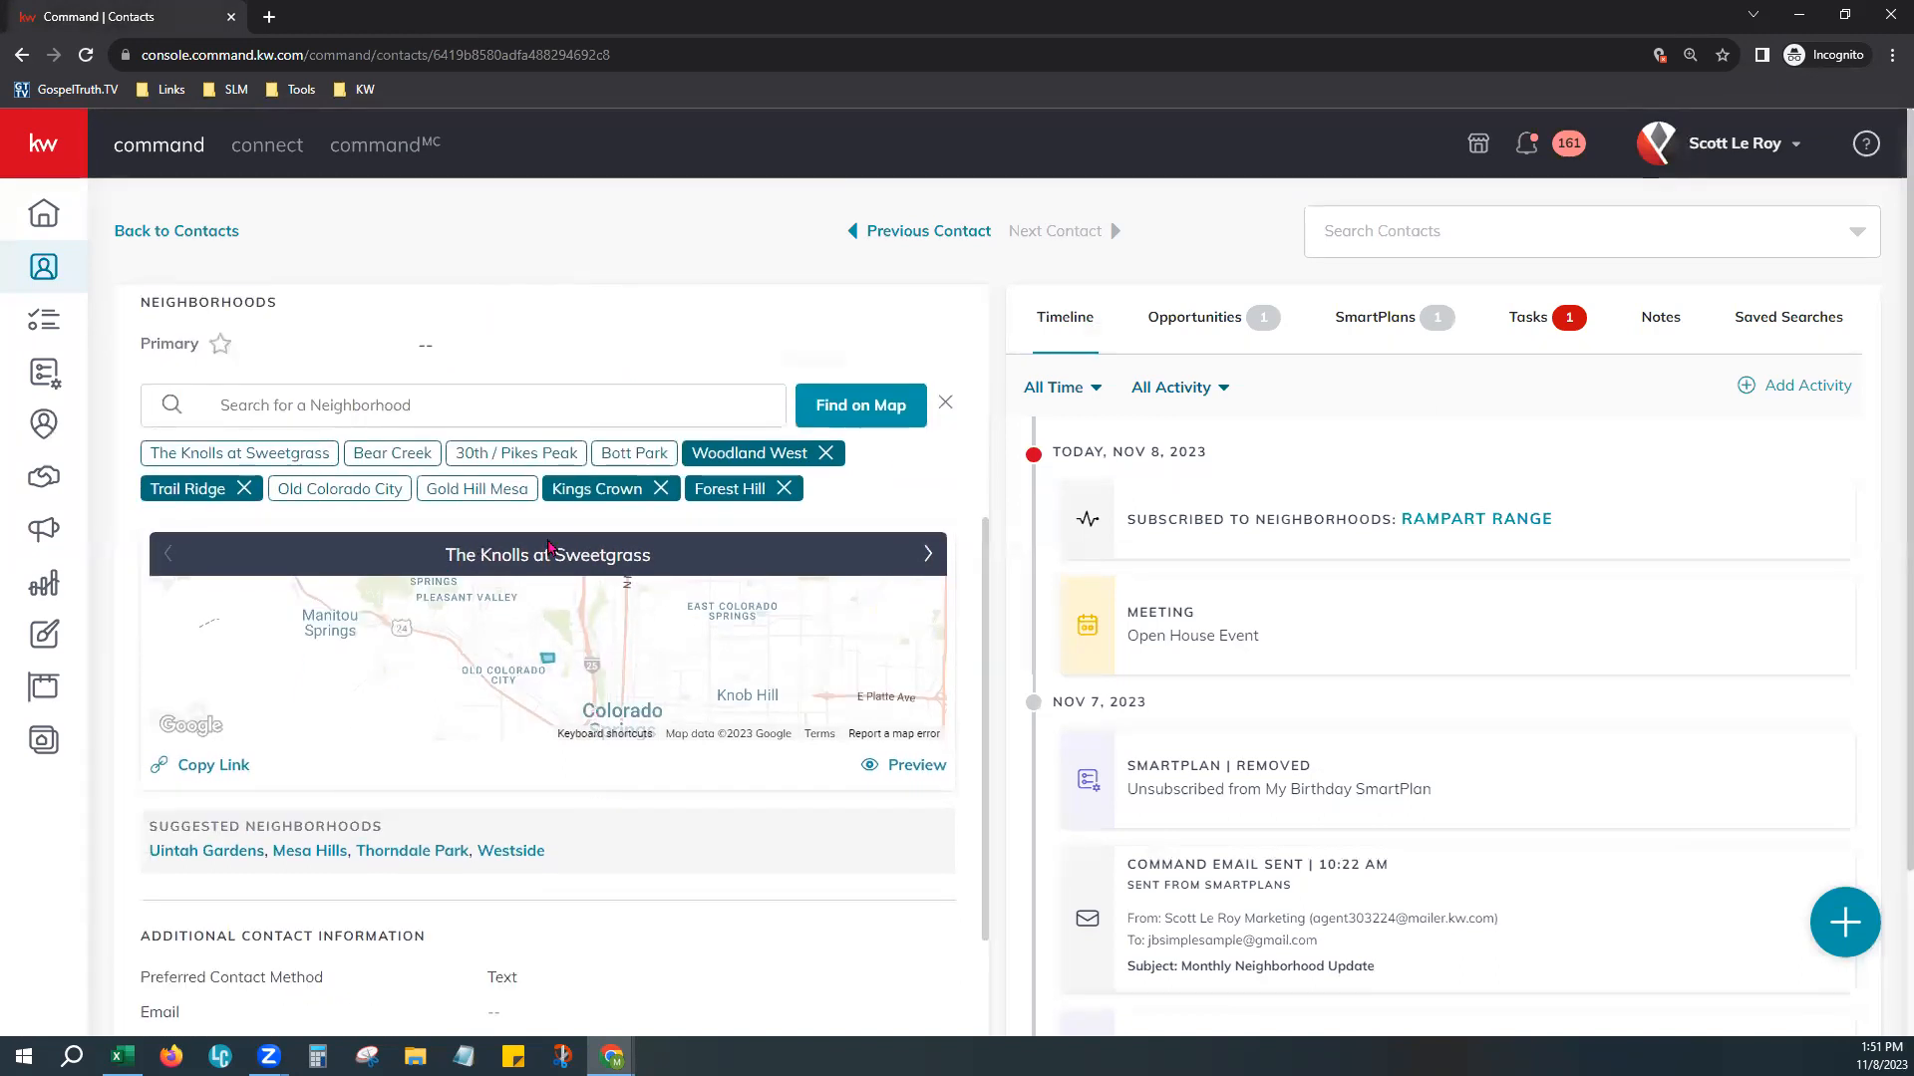
left_click_drag(458, 564, 646, 553)
left_click(927, 554)
left_click(927, 555)
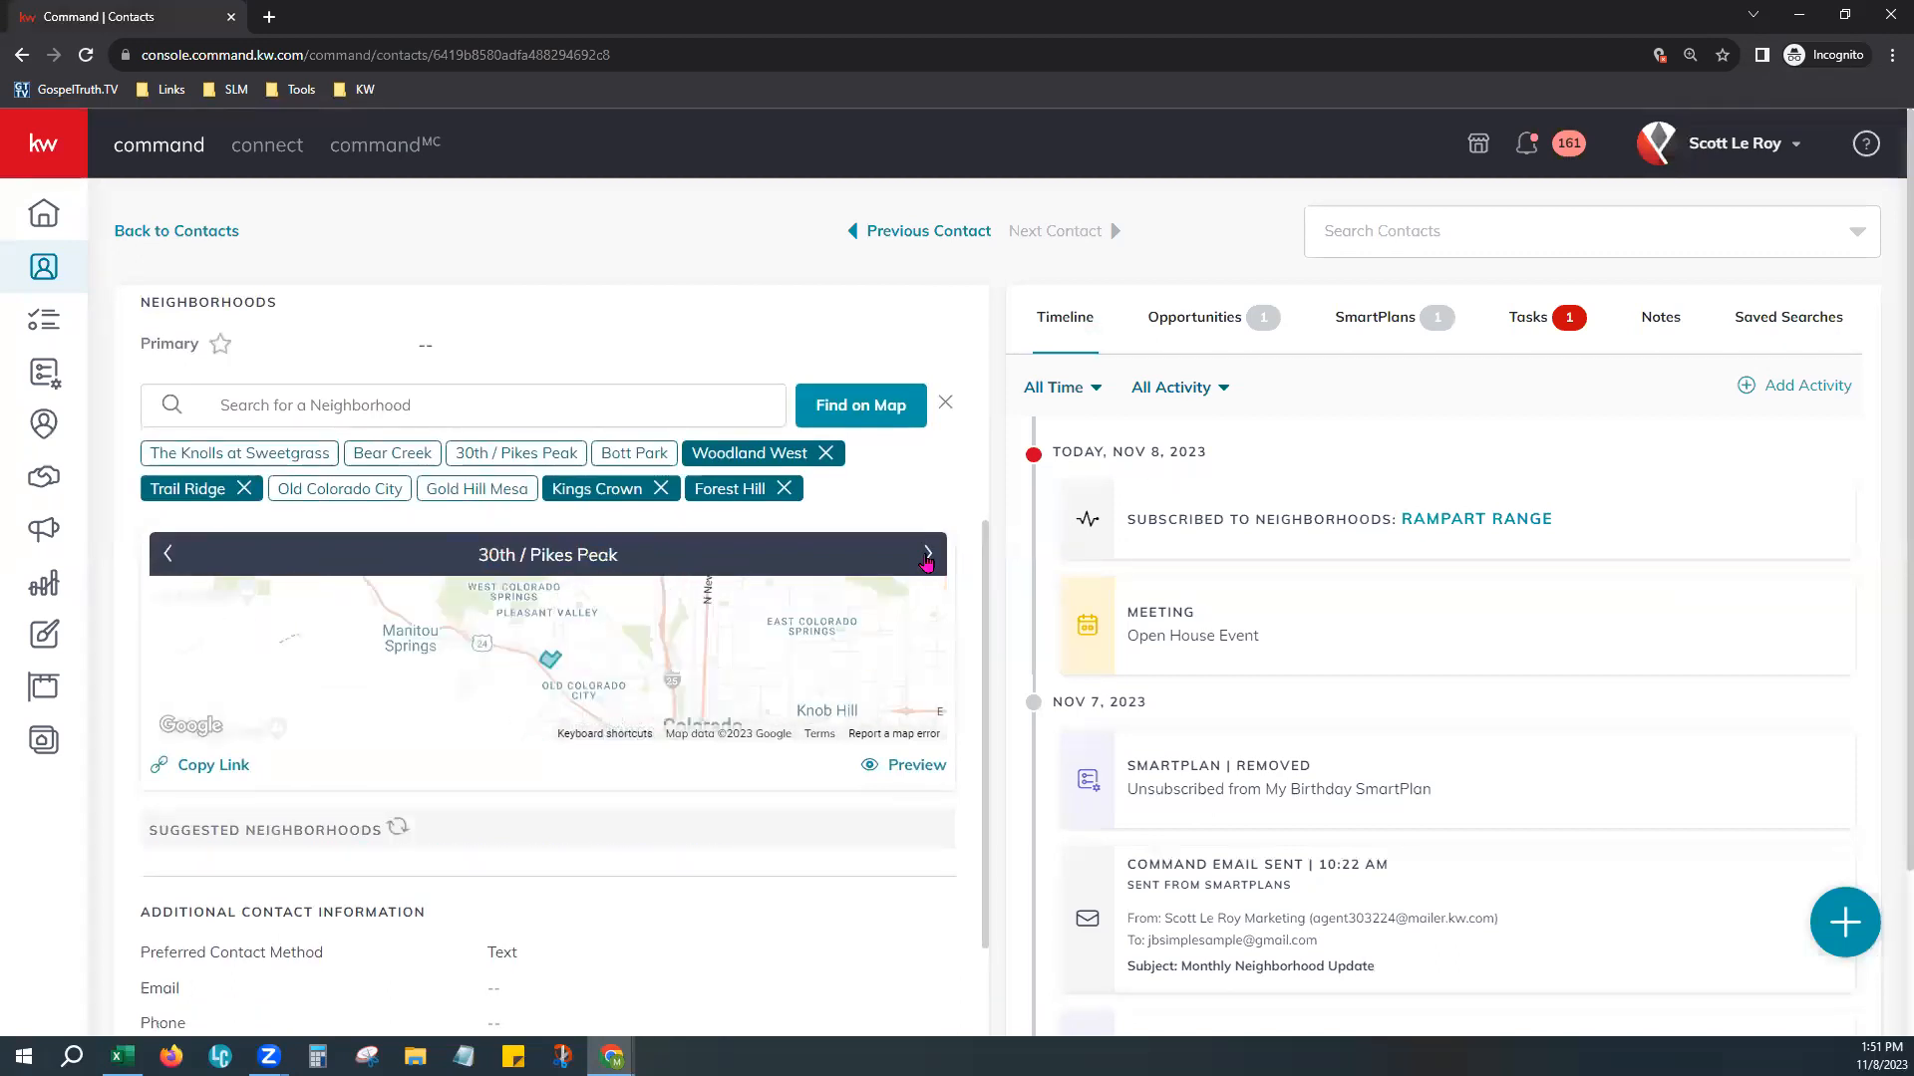
left_click(927, 555)
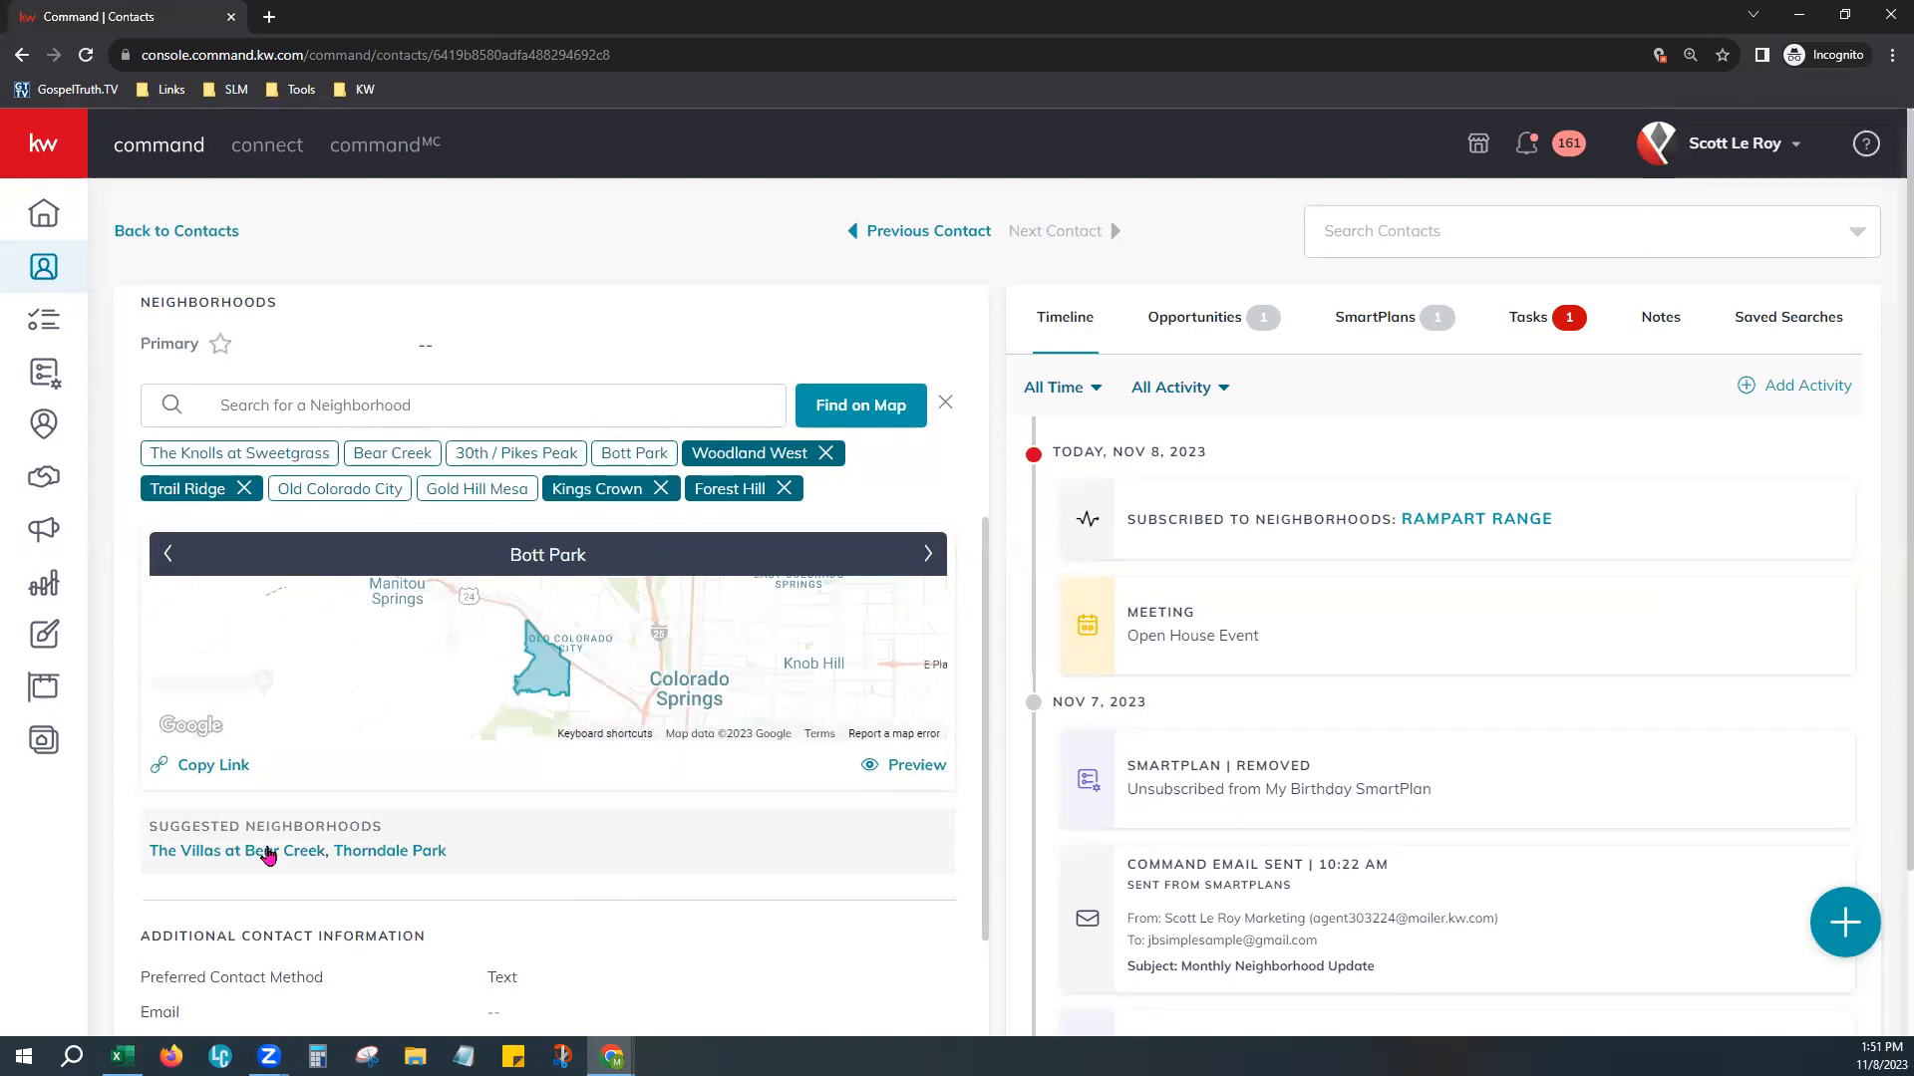
left_click(214, 765)
key("ctrl+t")
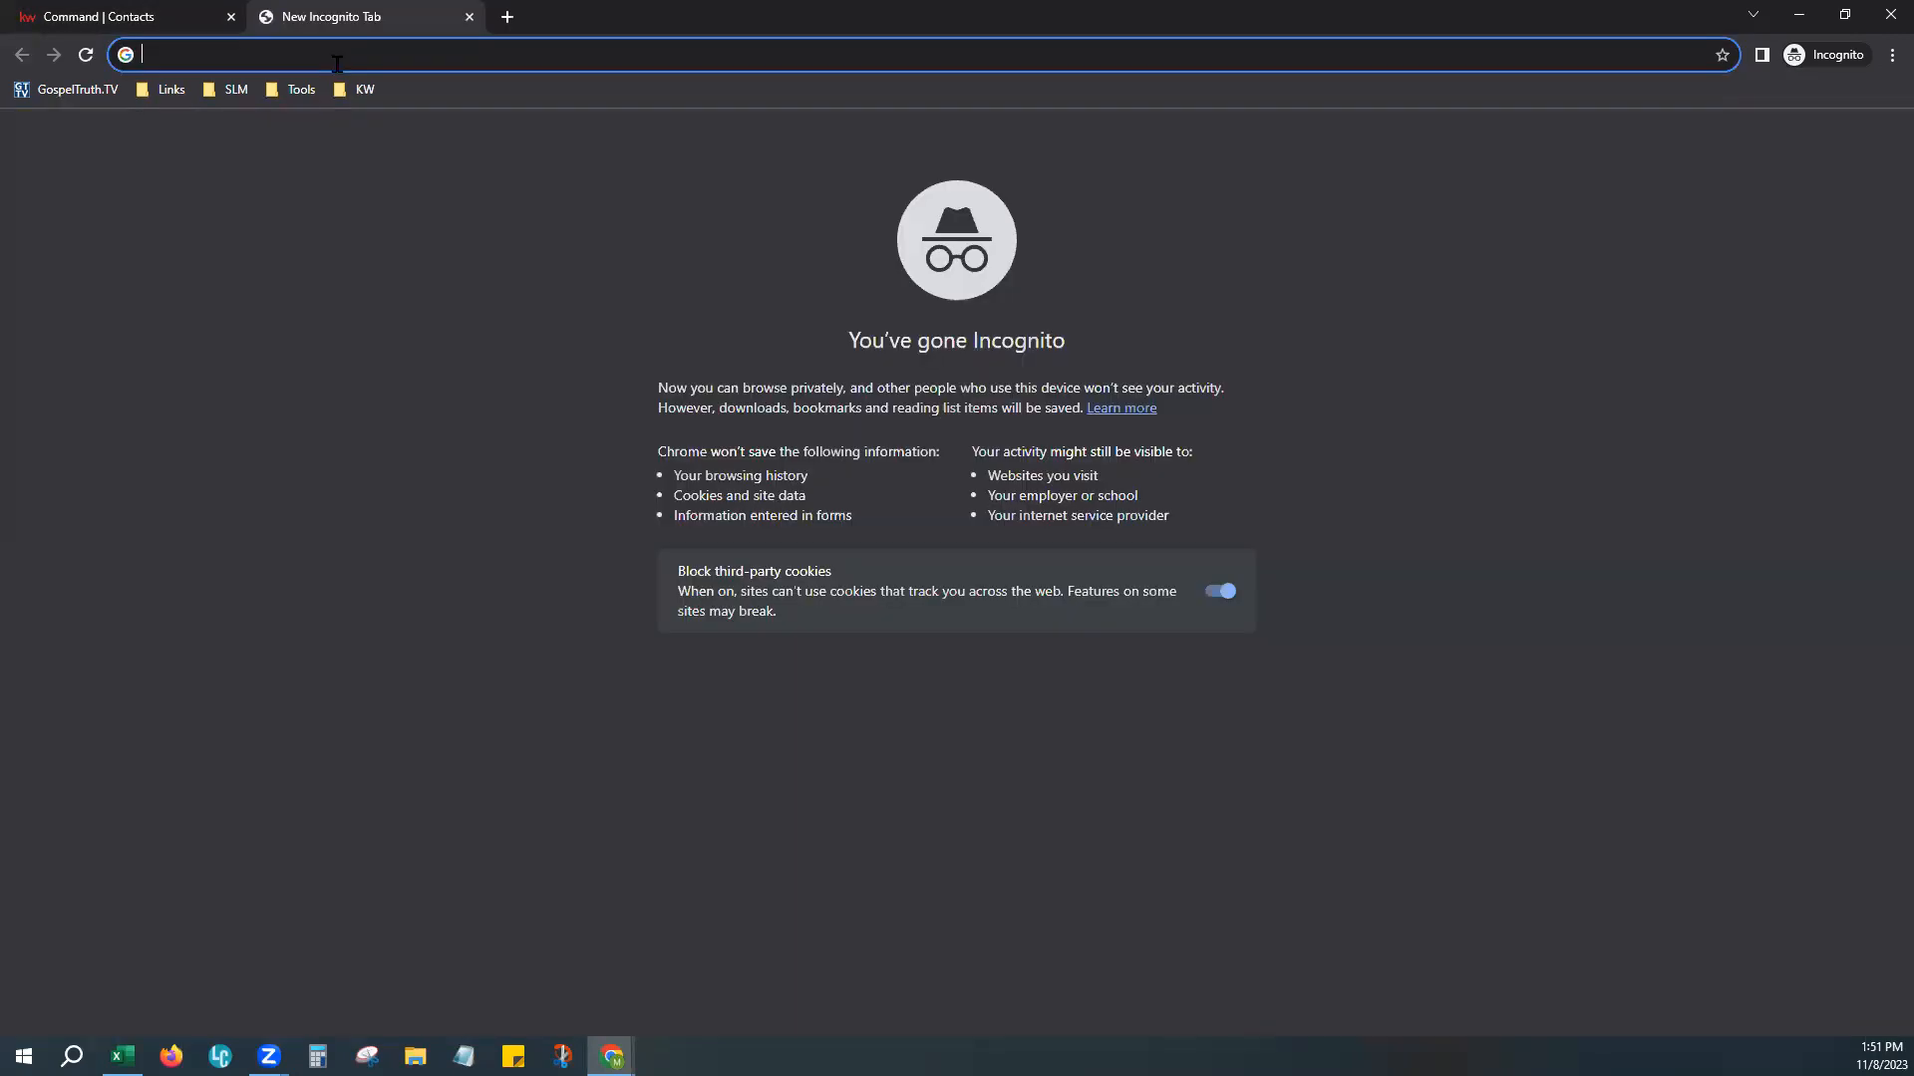
type("https://kw.com/neighborhood/110211")
key("Return")
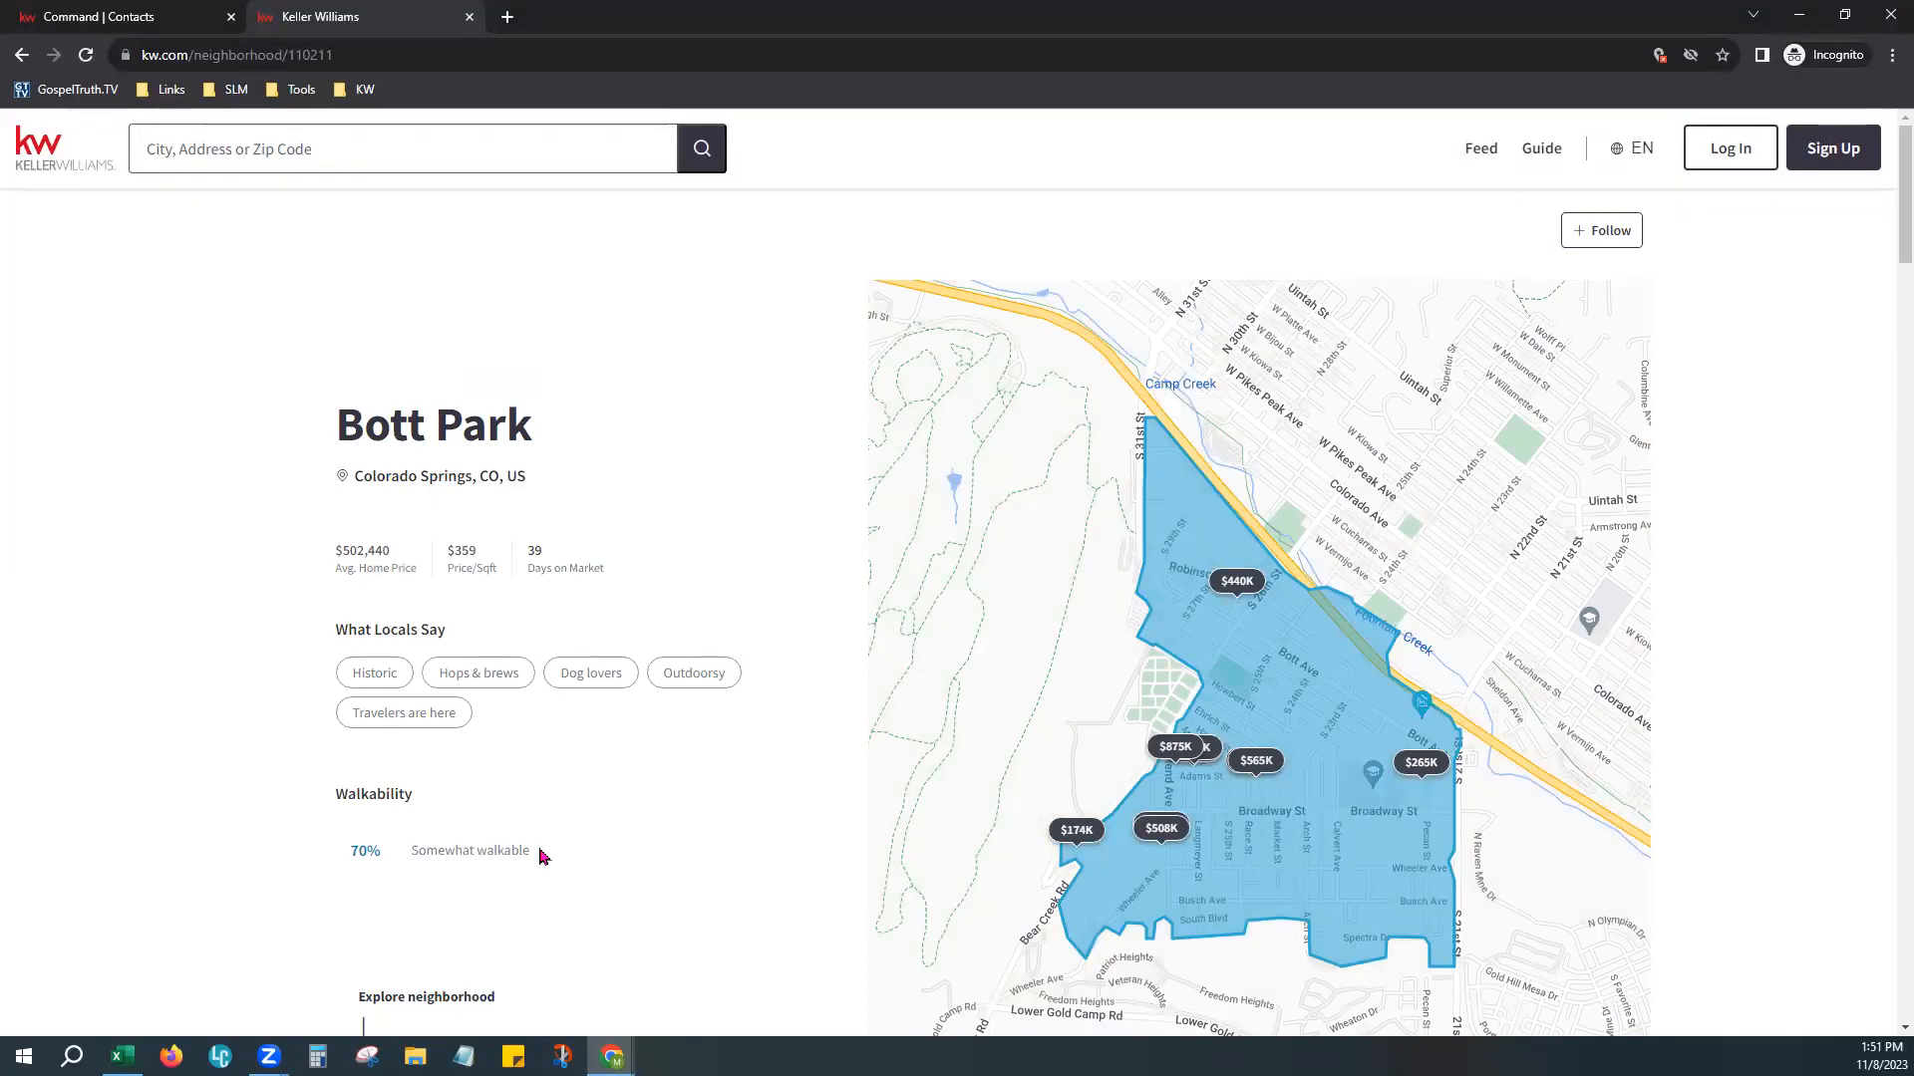
left_click(470, 17)
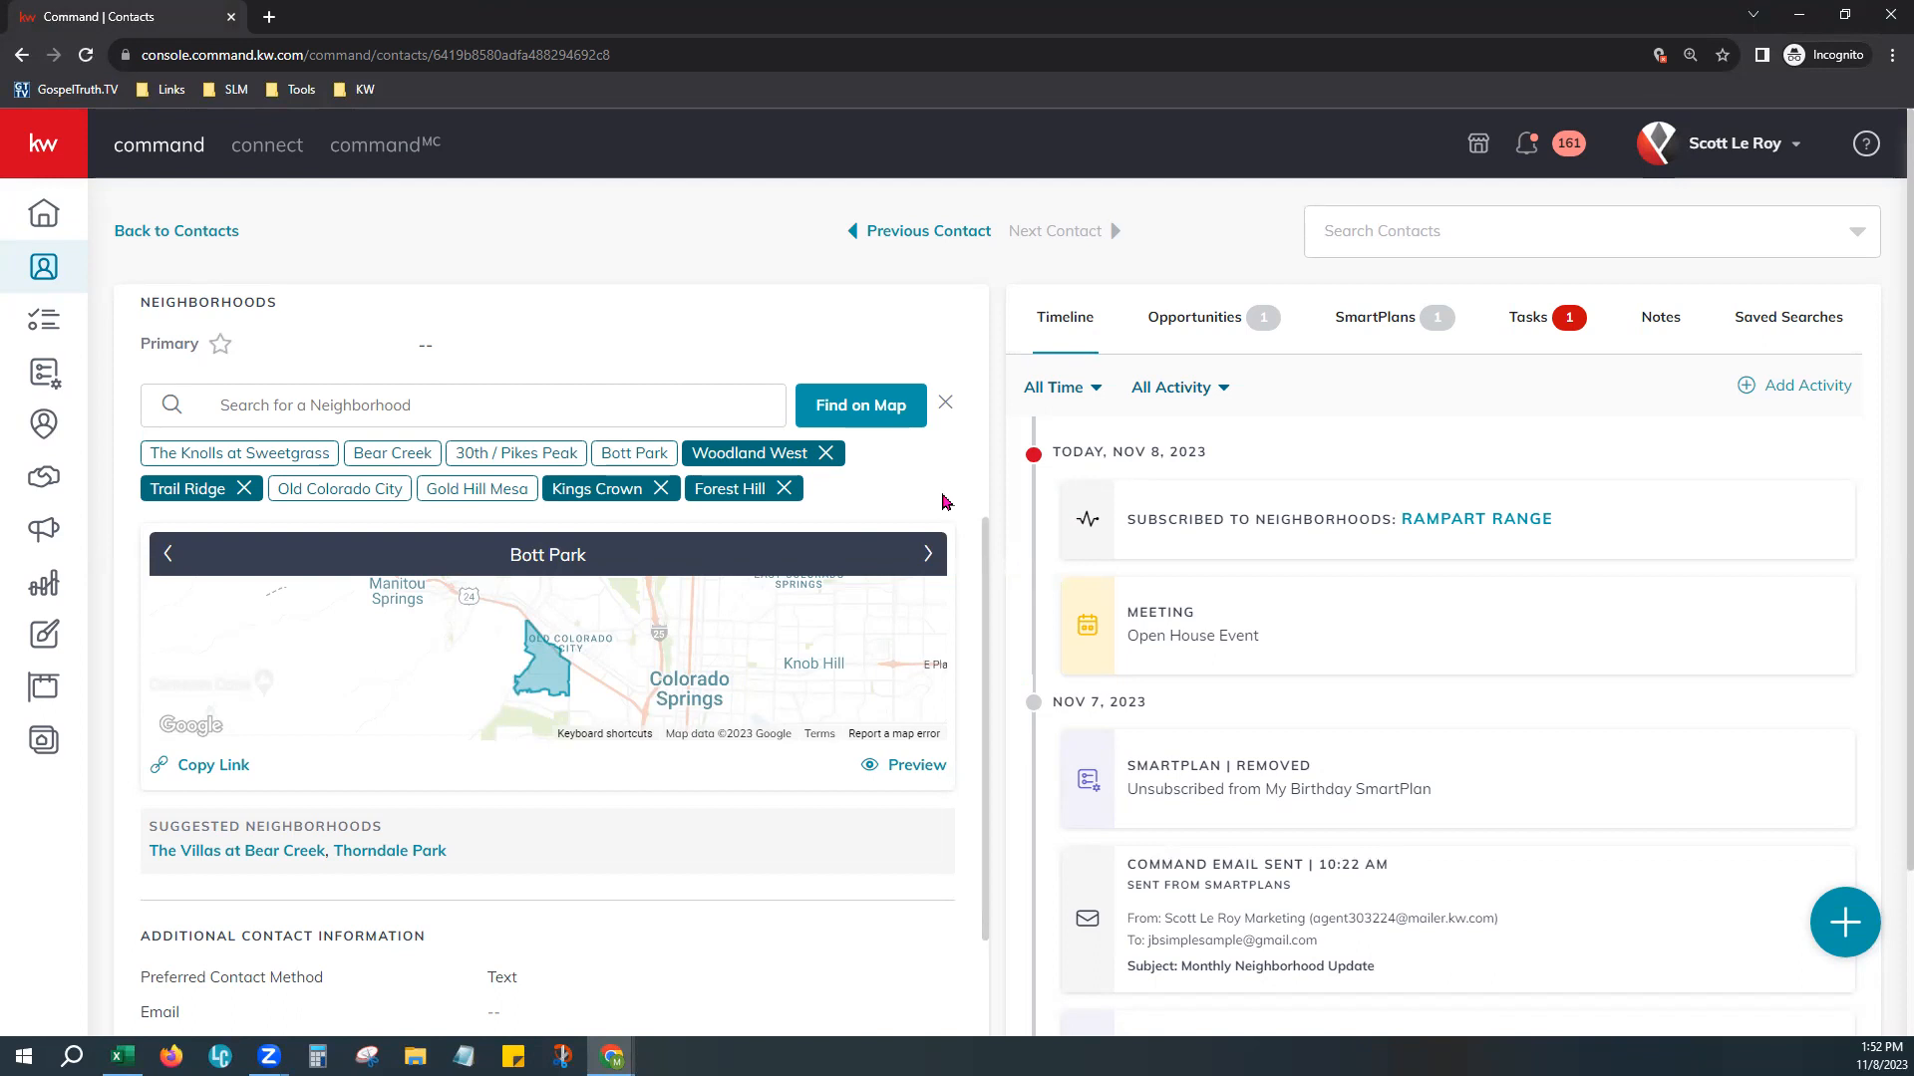
Step: Unsubscribe the contact from the agent-added neighborhoods Woodland West and Trail Ridge
scroll(239, 449, "up", 1)
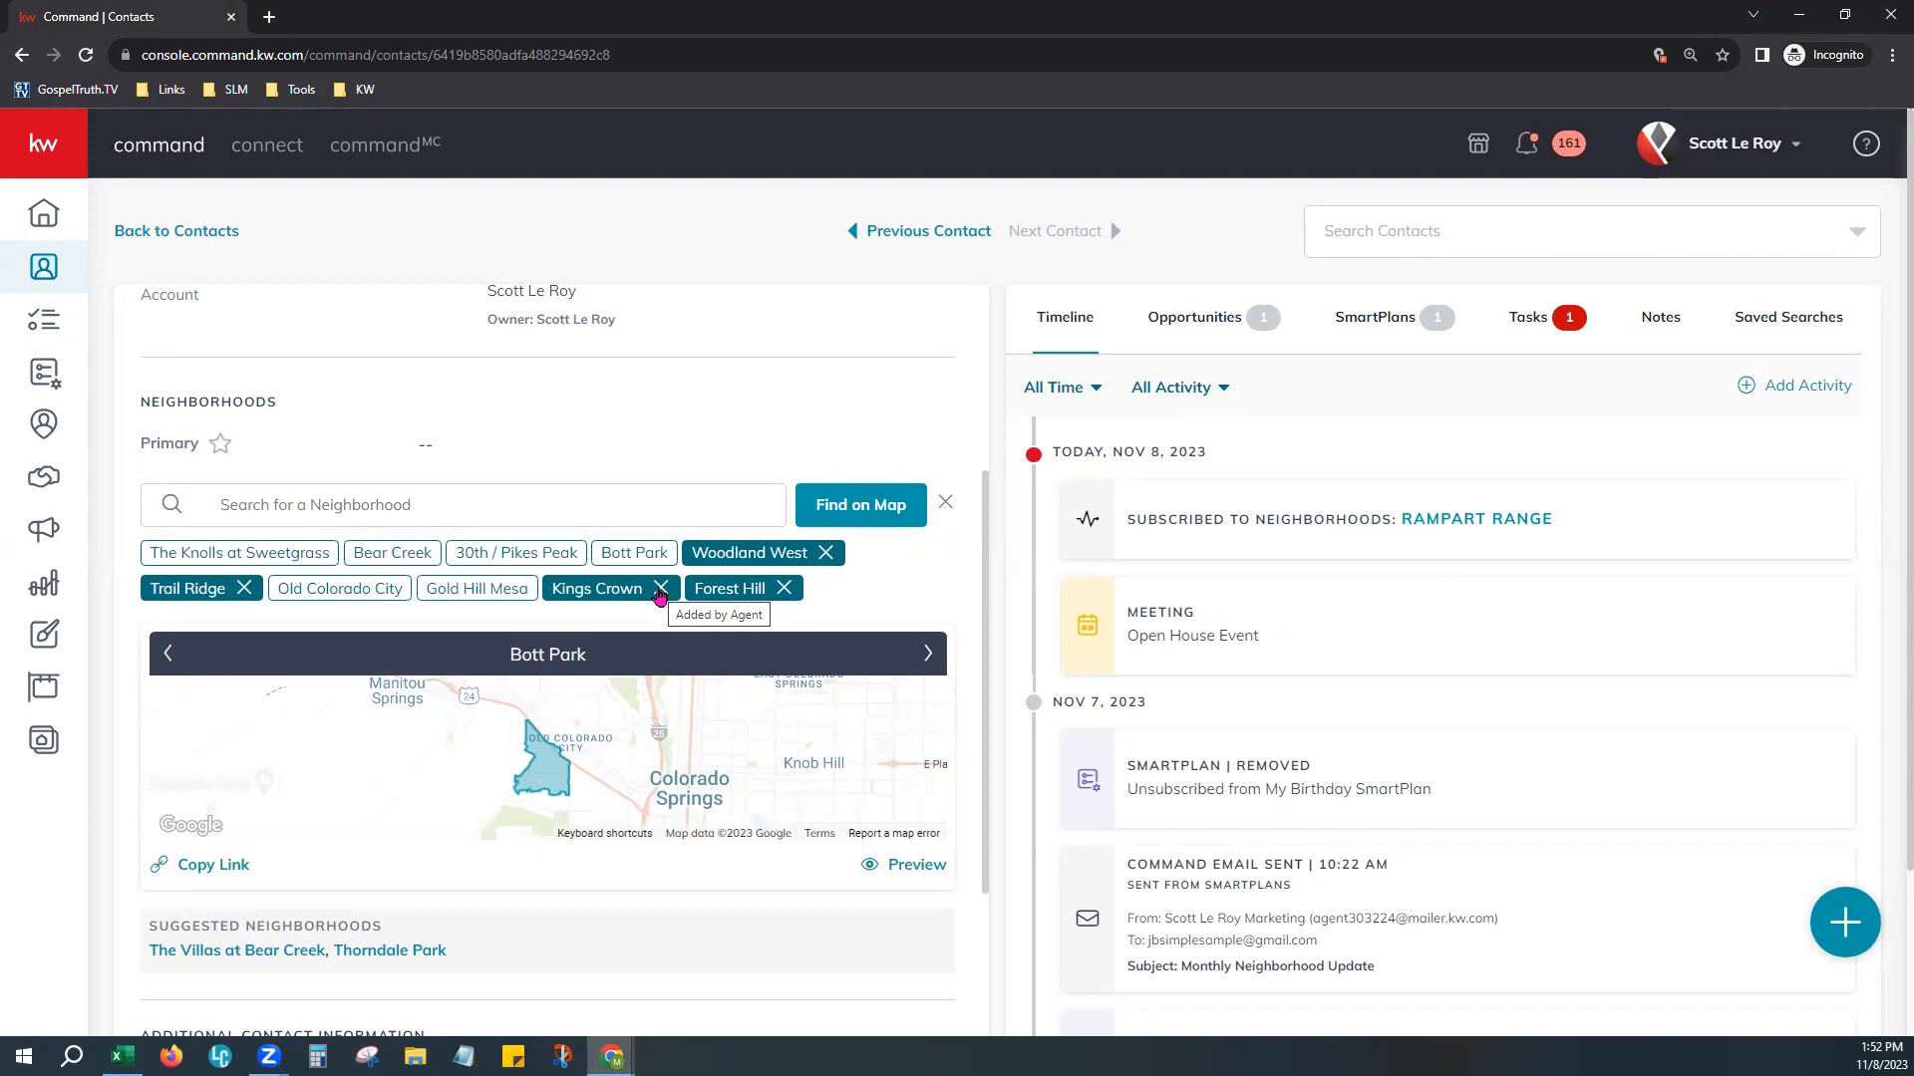
scroll(660, 595, "up", 1)
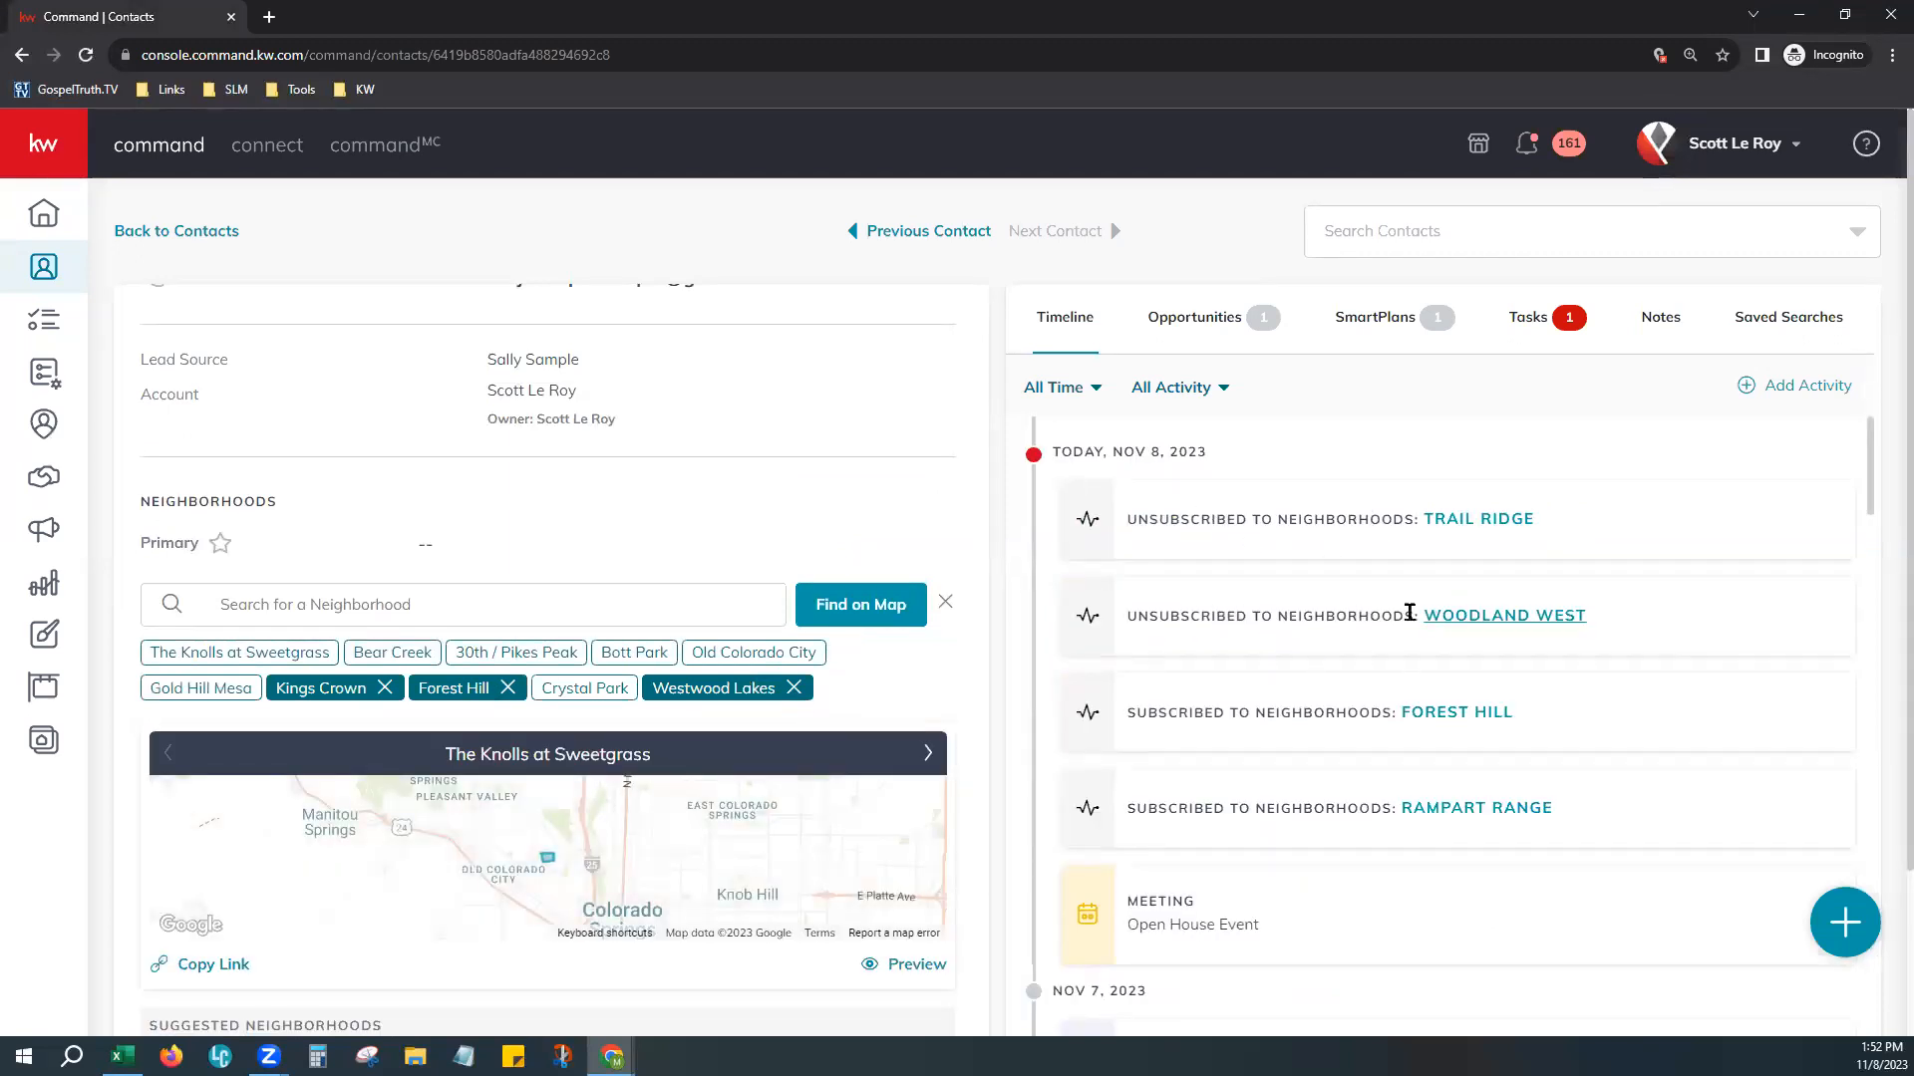
Step: Review the contact's additional information, social profiles and About details, especially the spouse relationship, and return to the start of the record
scroll(937, 871, "down", 1)
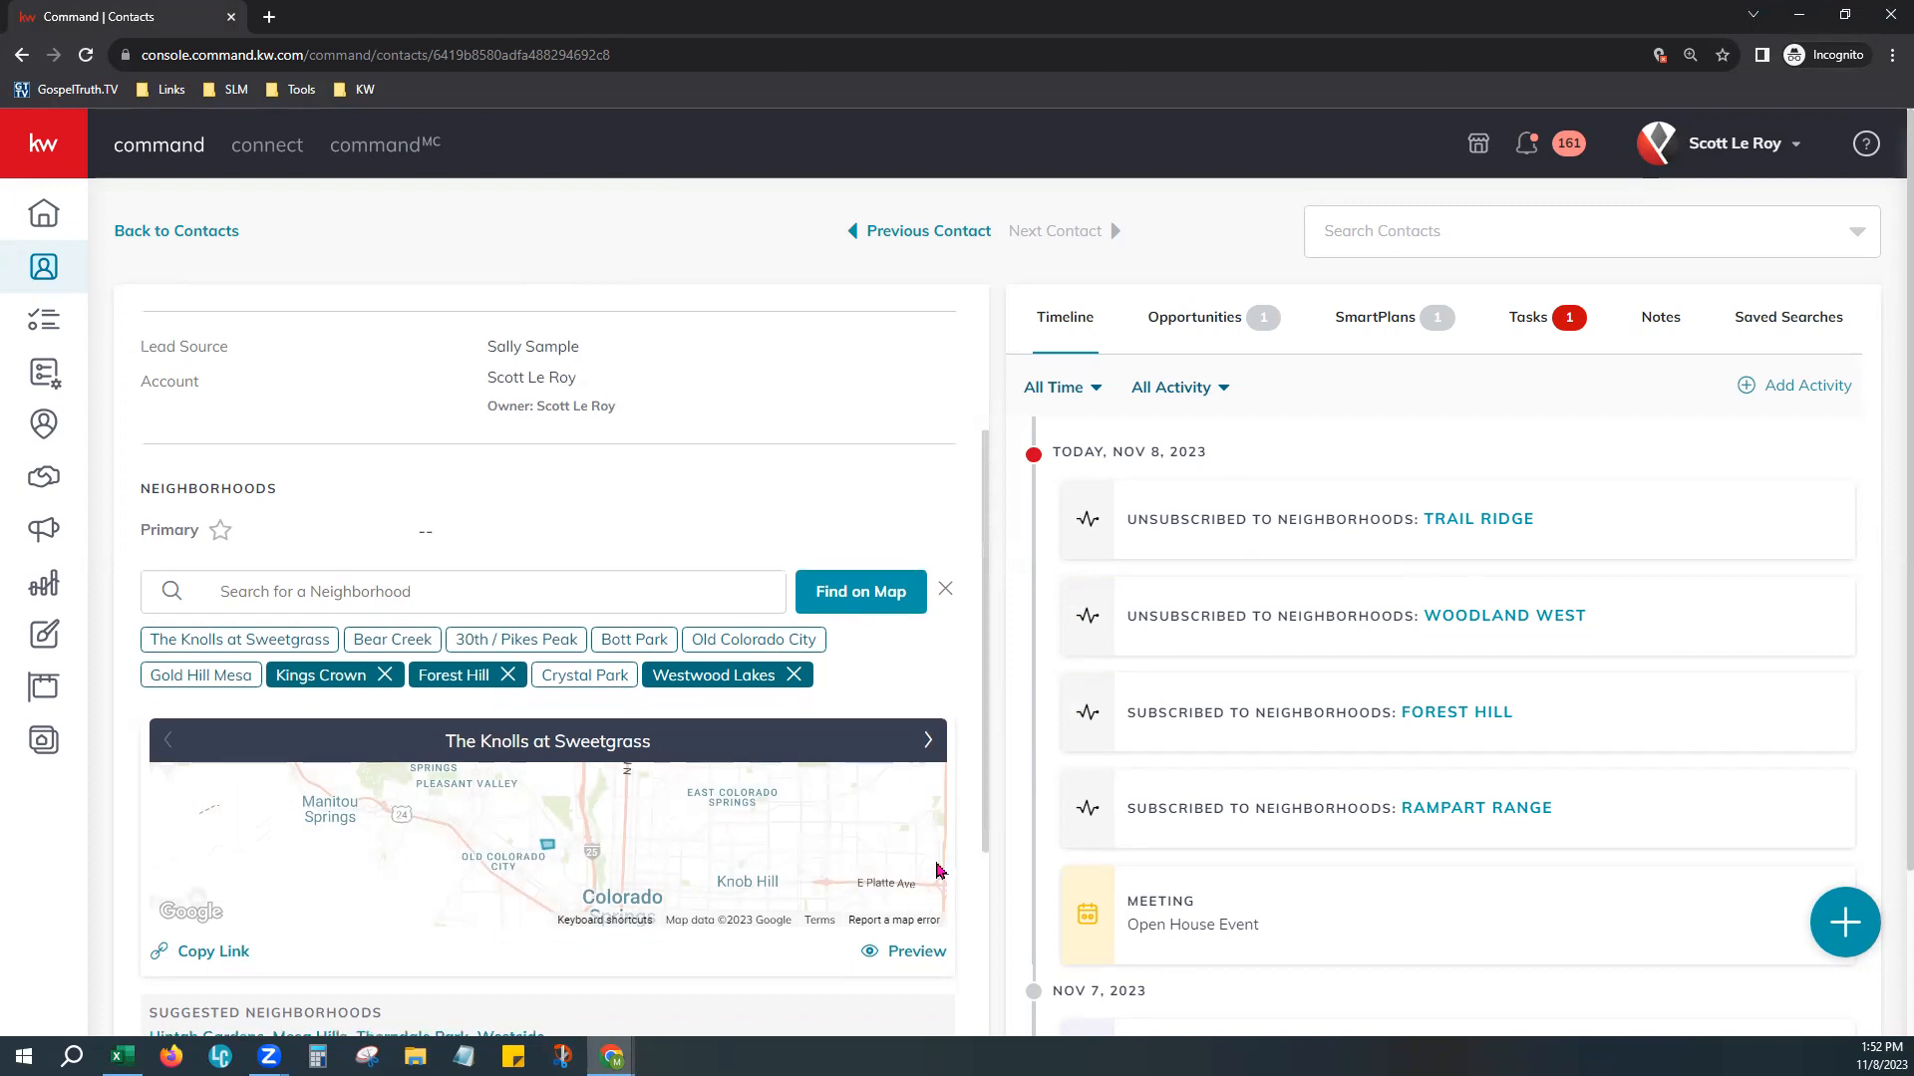
scroll(937, 871, "down", 7)
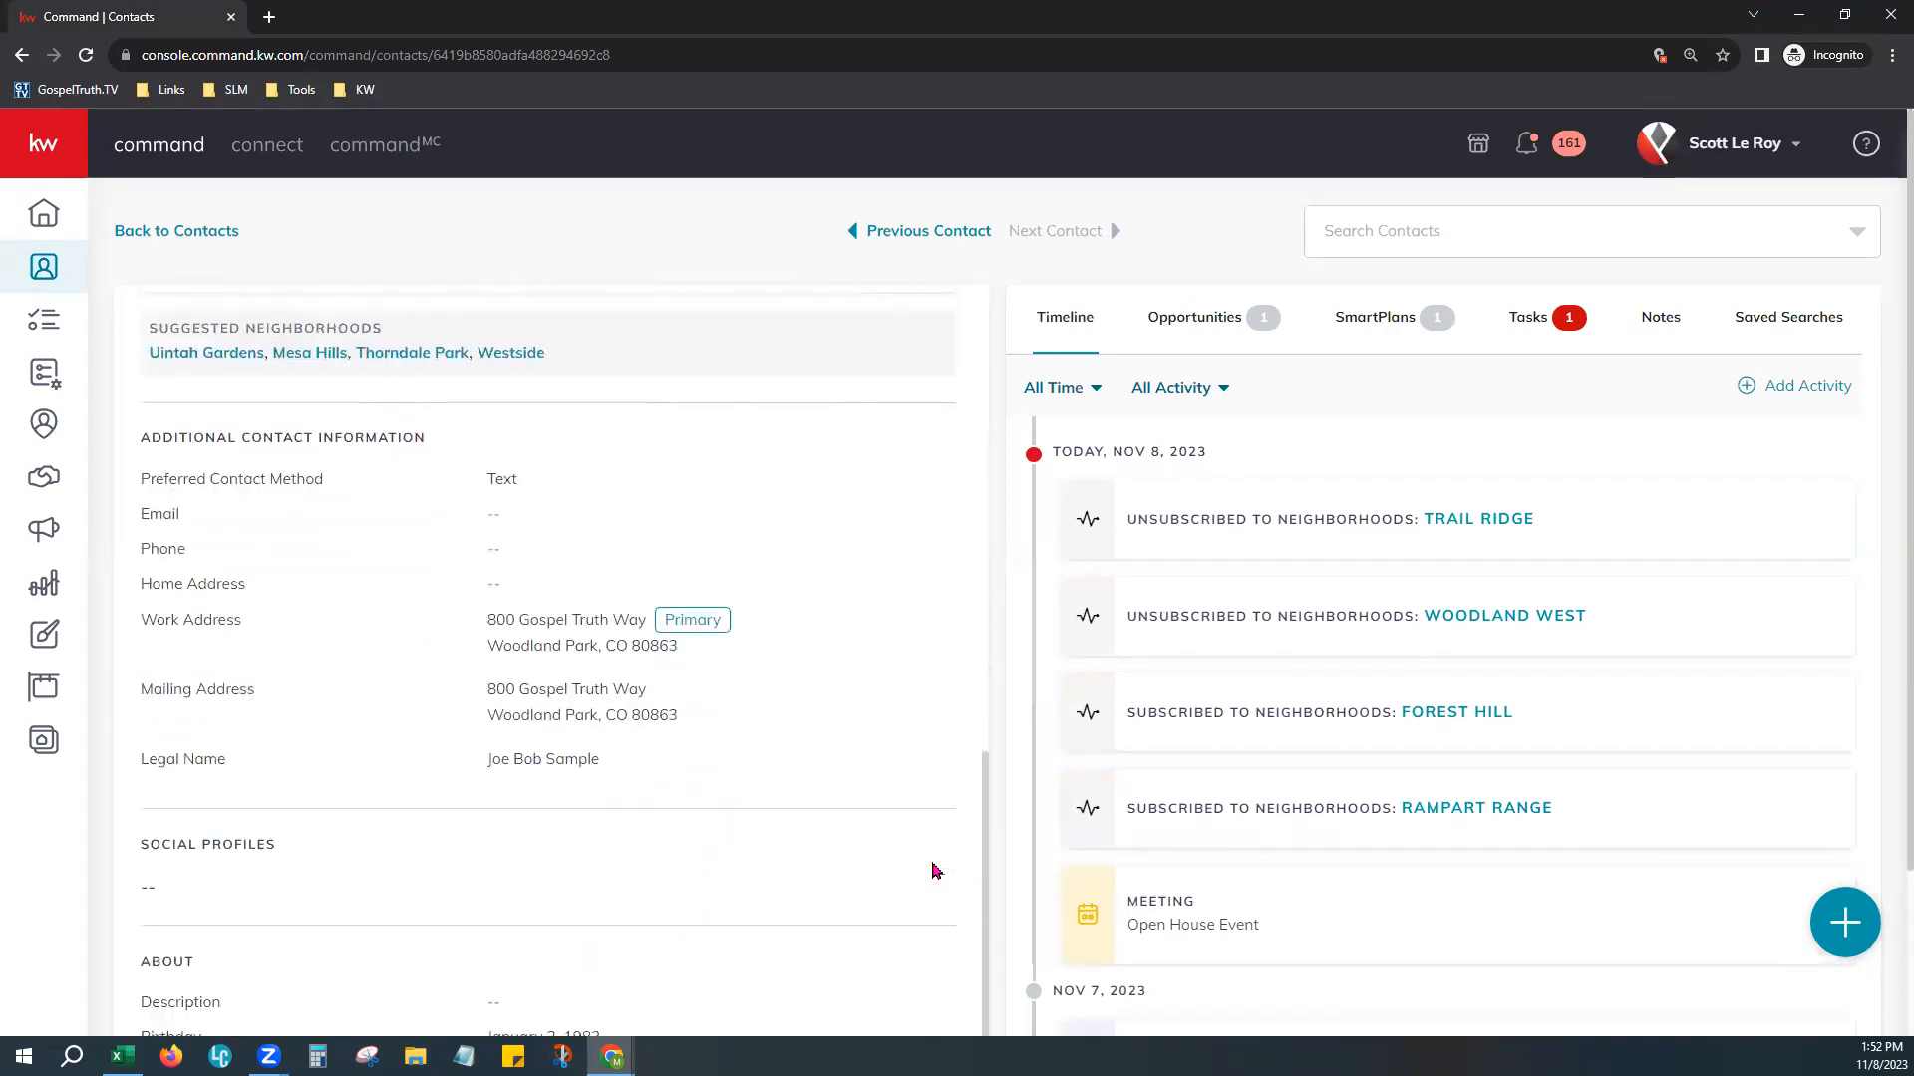
scroll(937, 871, "down", 1)
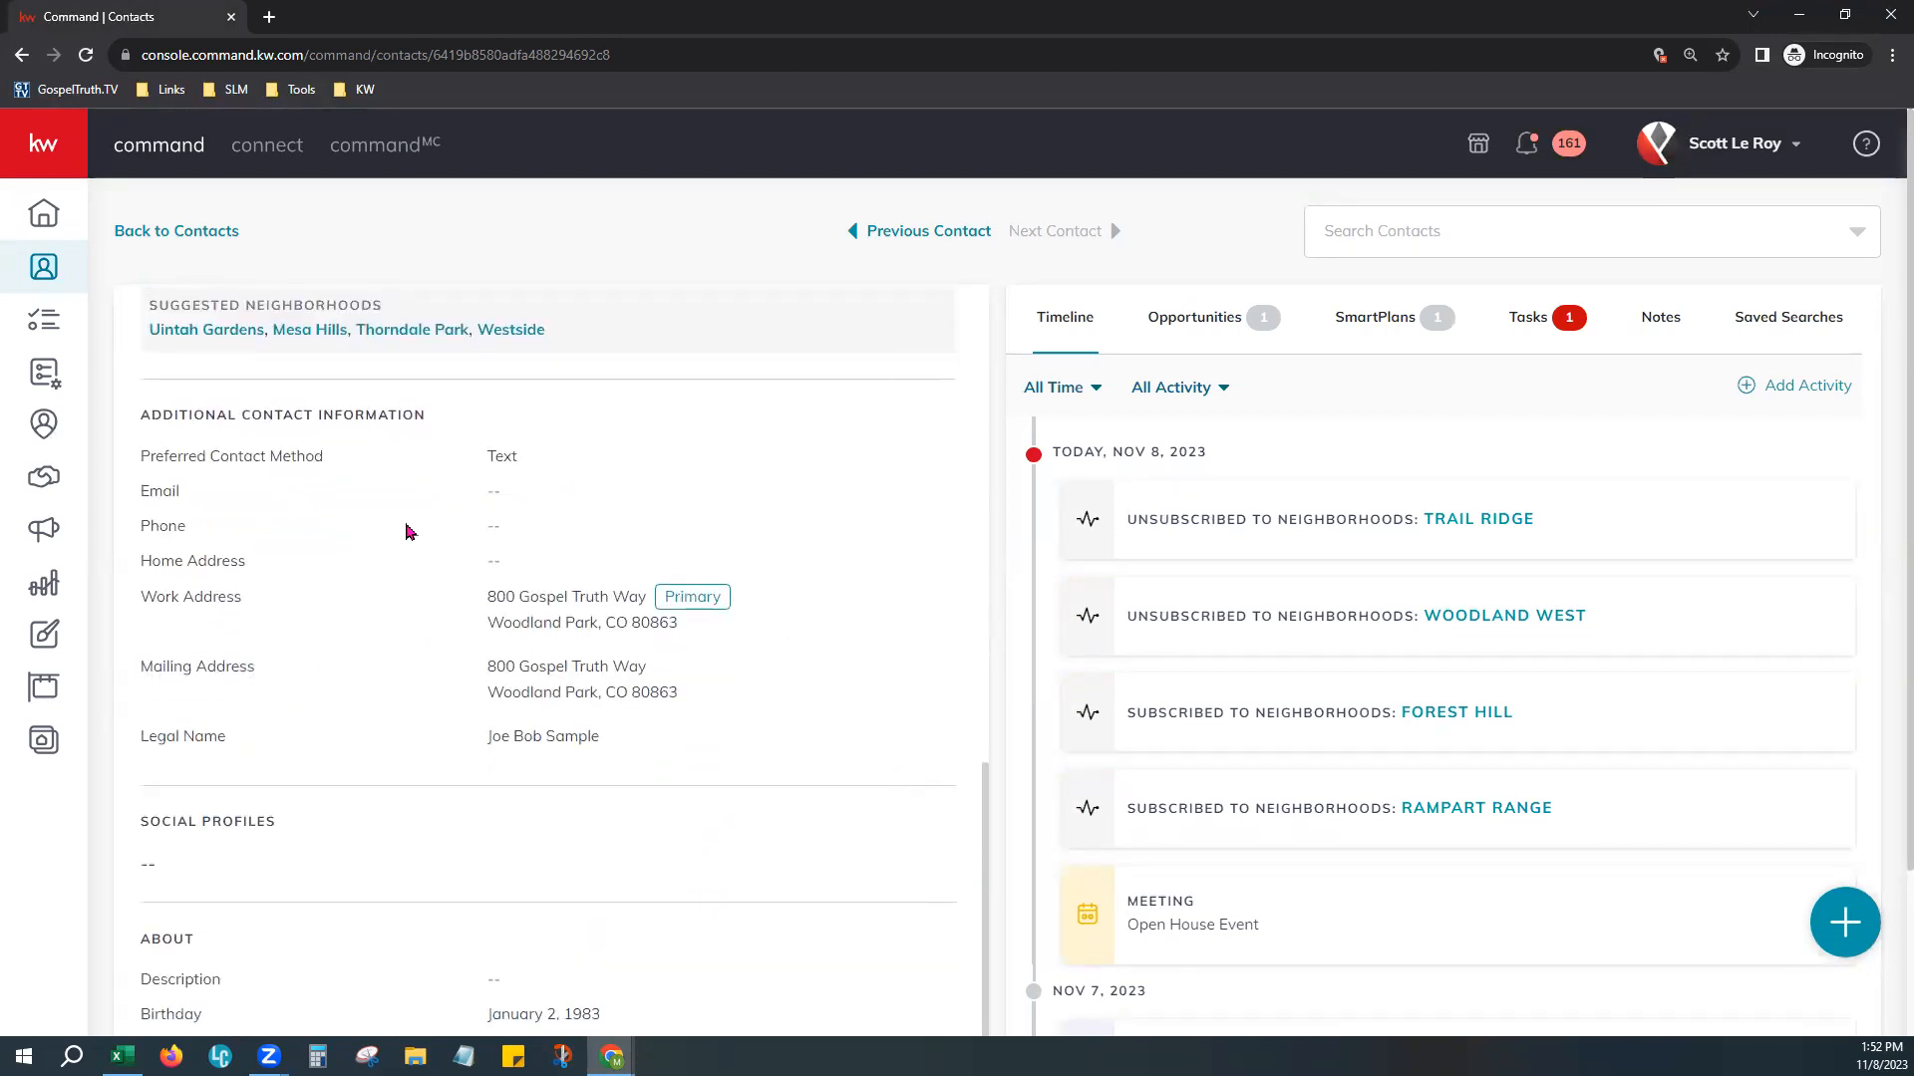
scroll(604, 772, "down", 2)
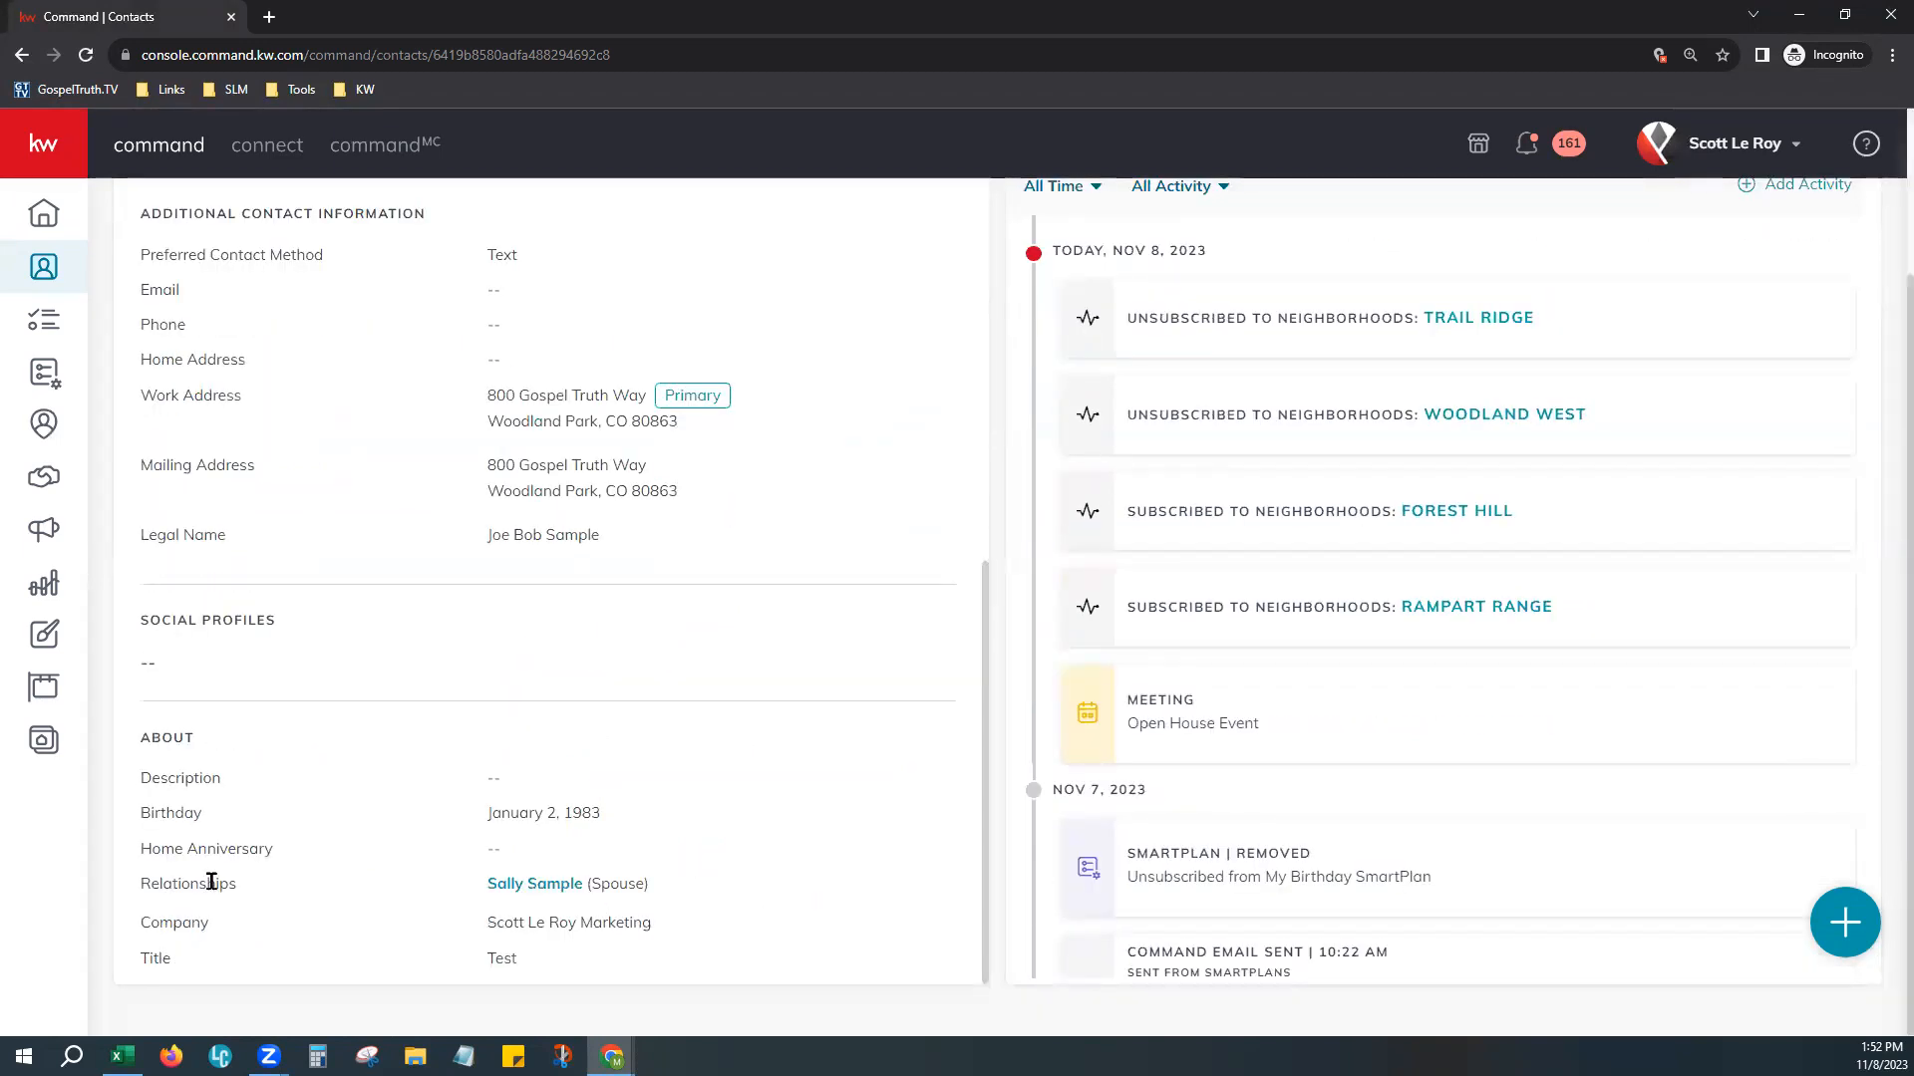
left_click_drag(149, 884, 256, 900)
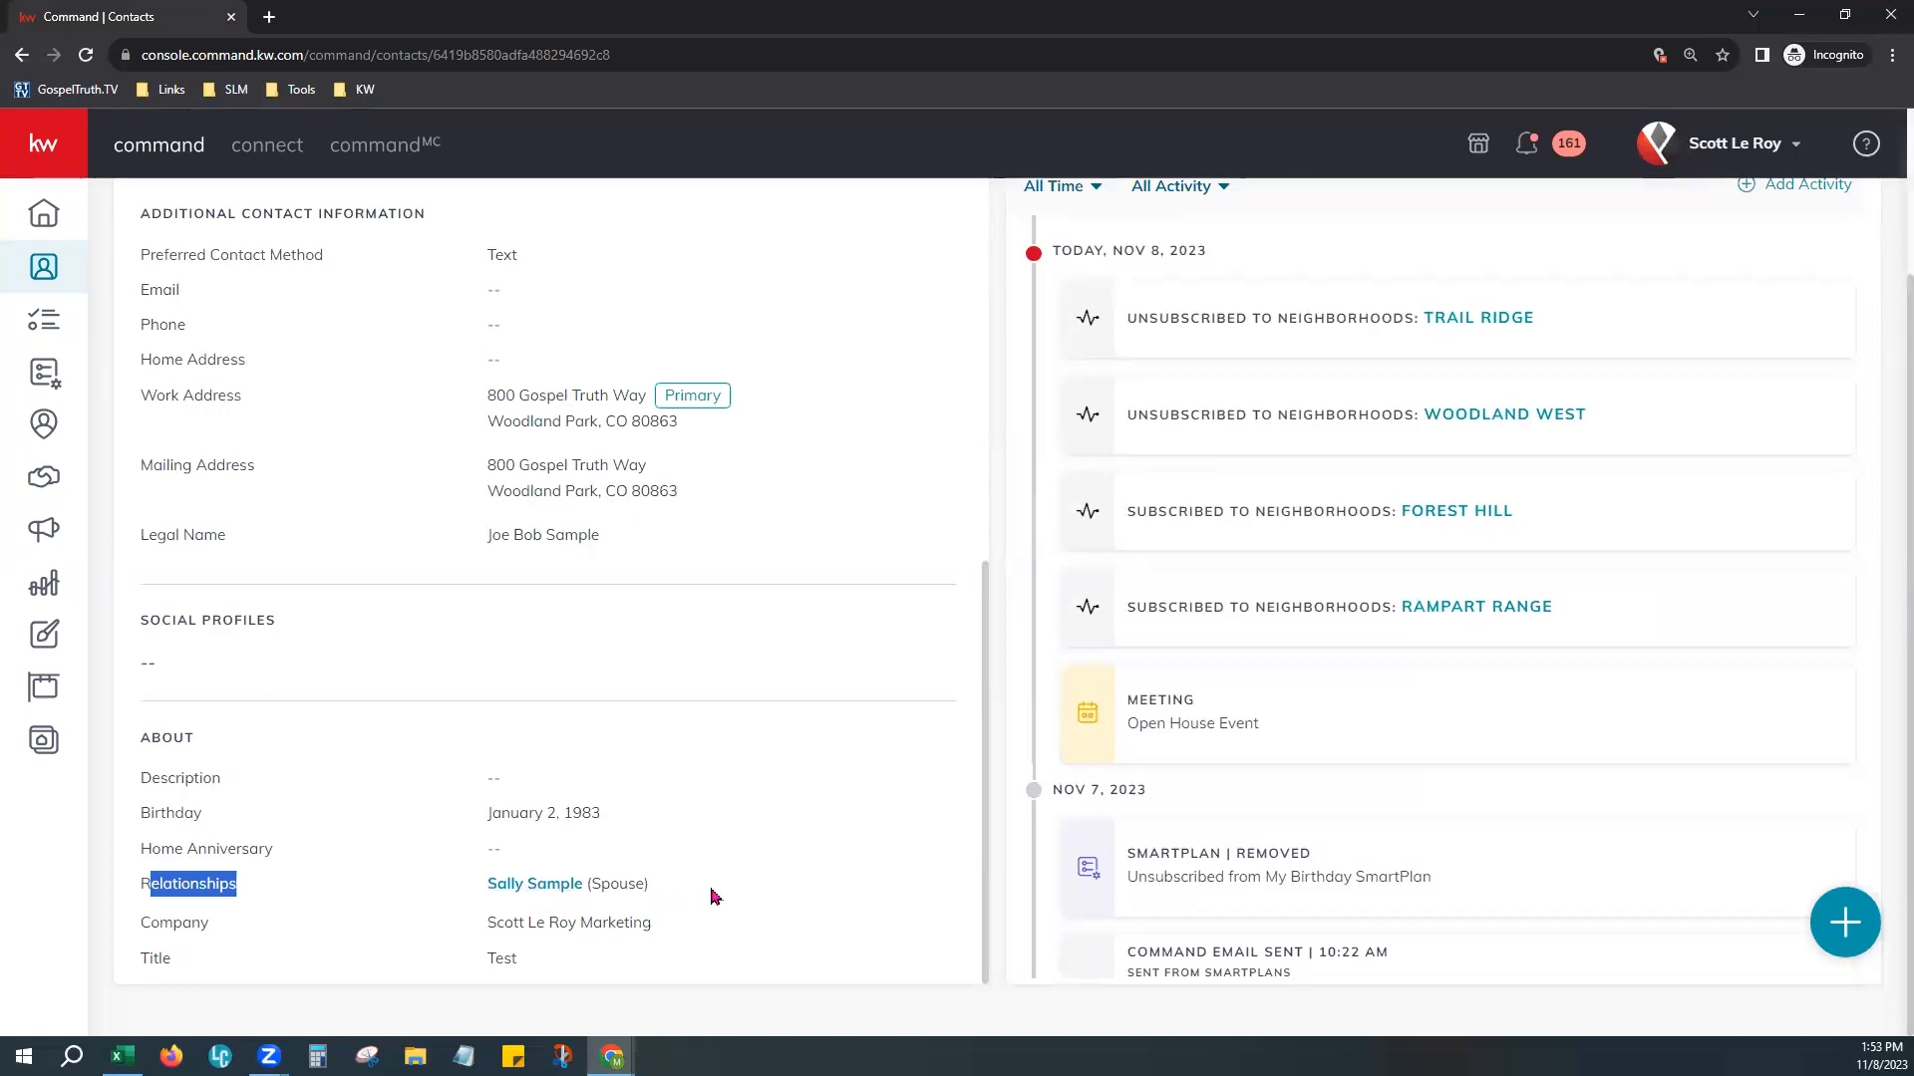
left_click_drag(589, 886, 664, 900)
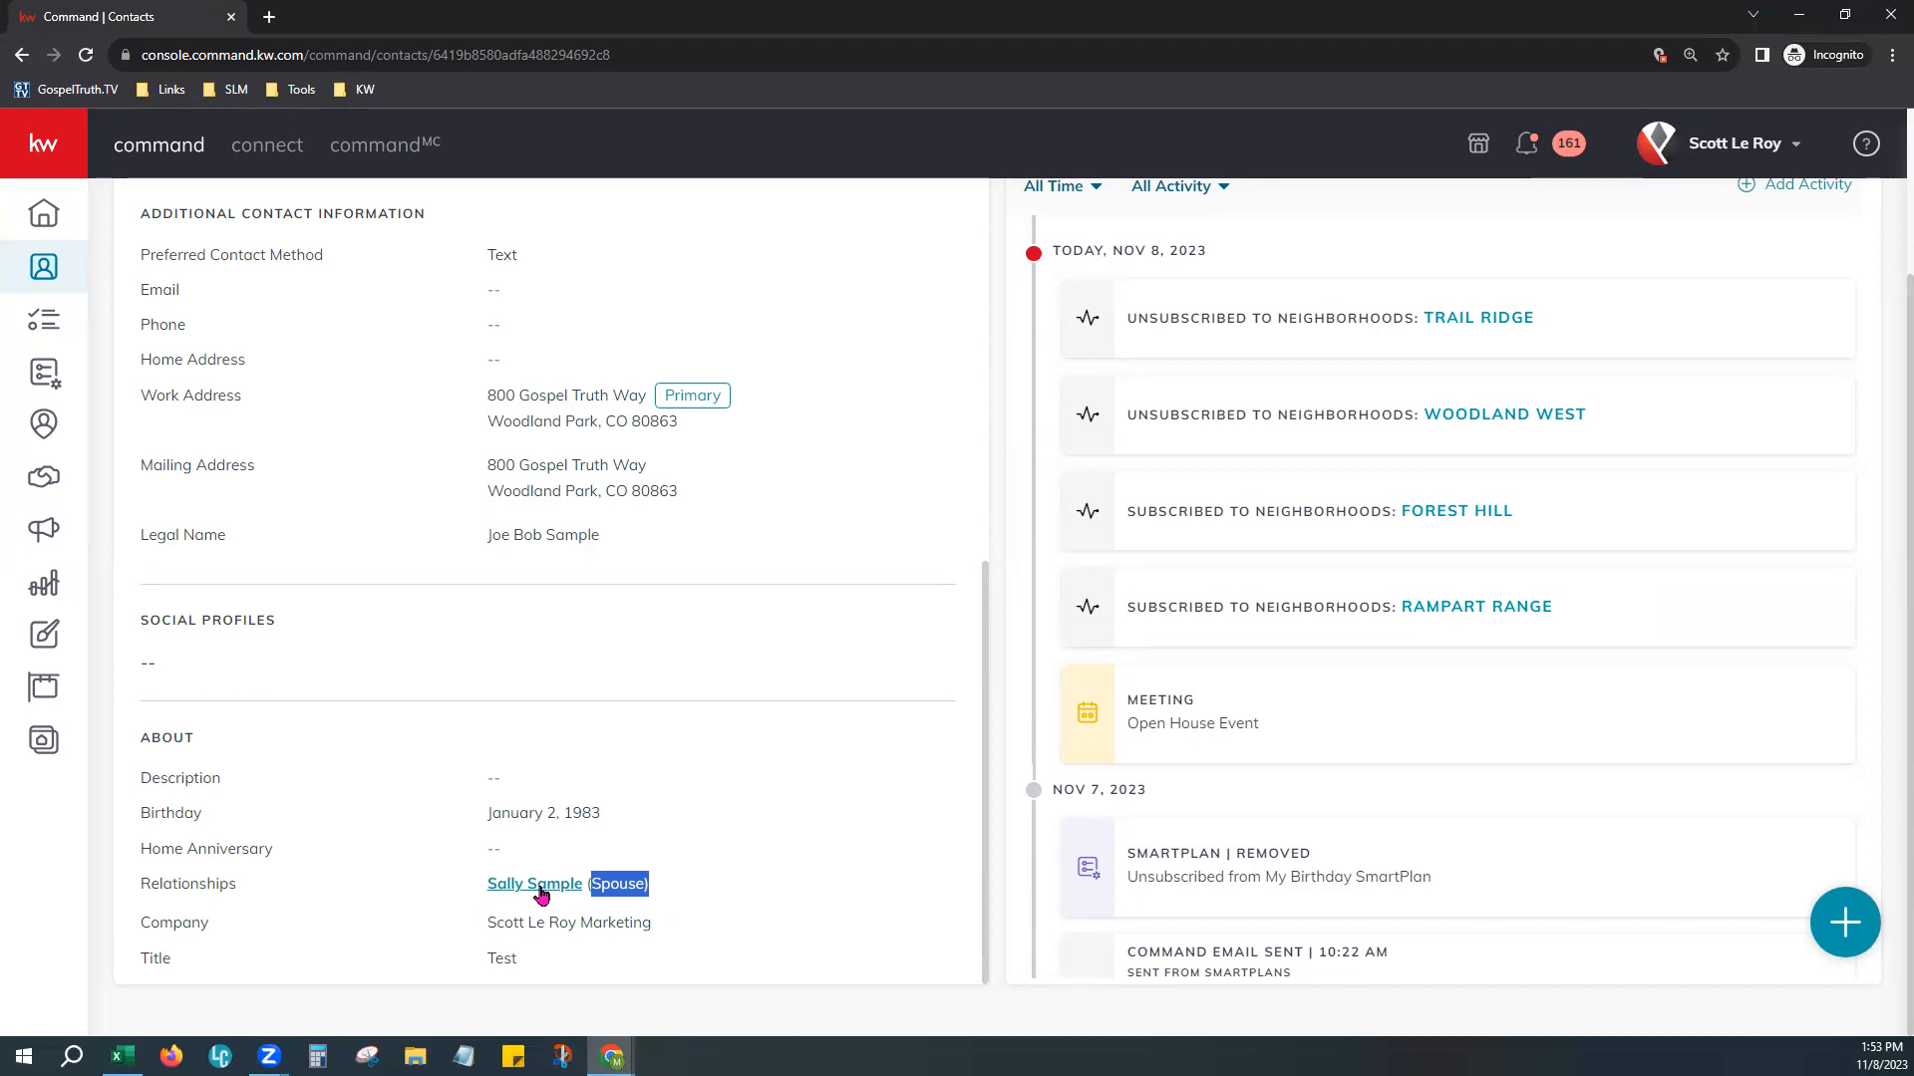
scroll(662, 851, "up", 7)
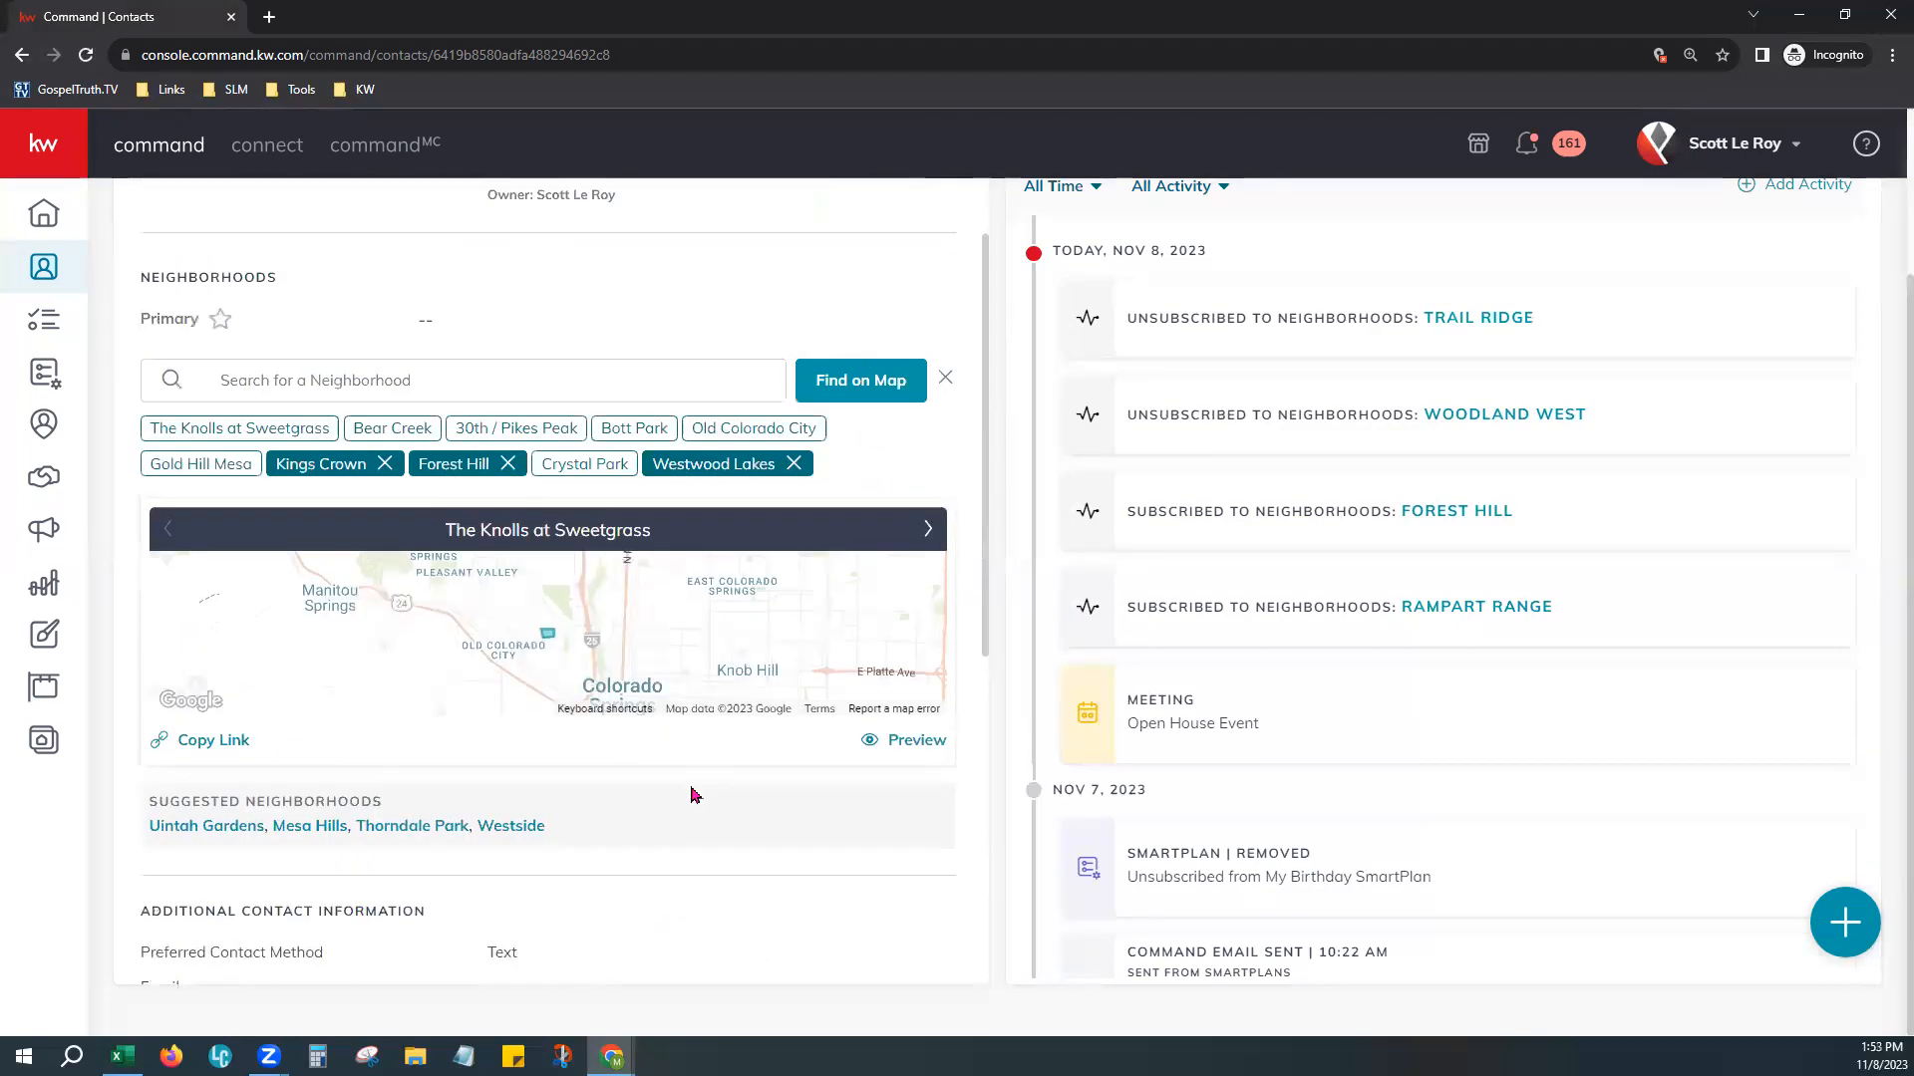
scroll(695, 794, "up", 5)
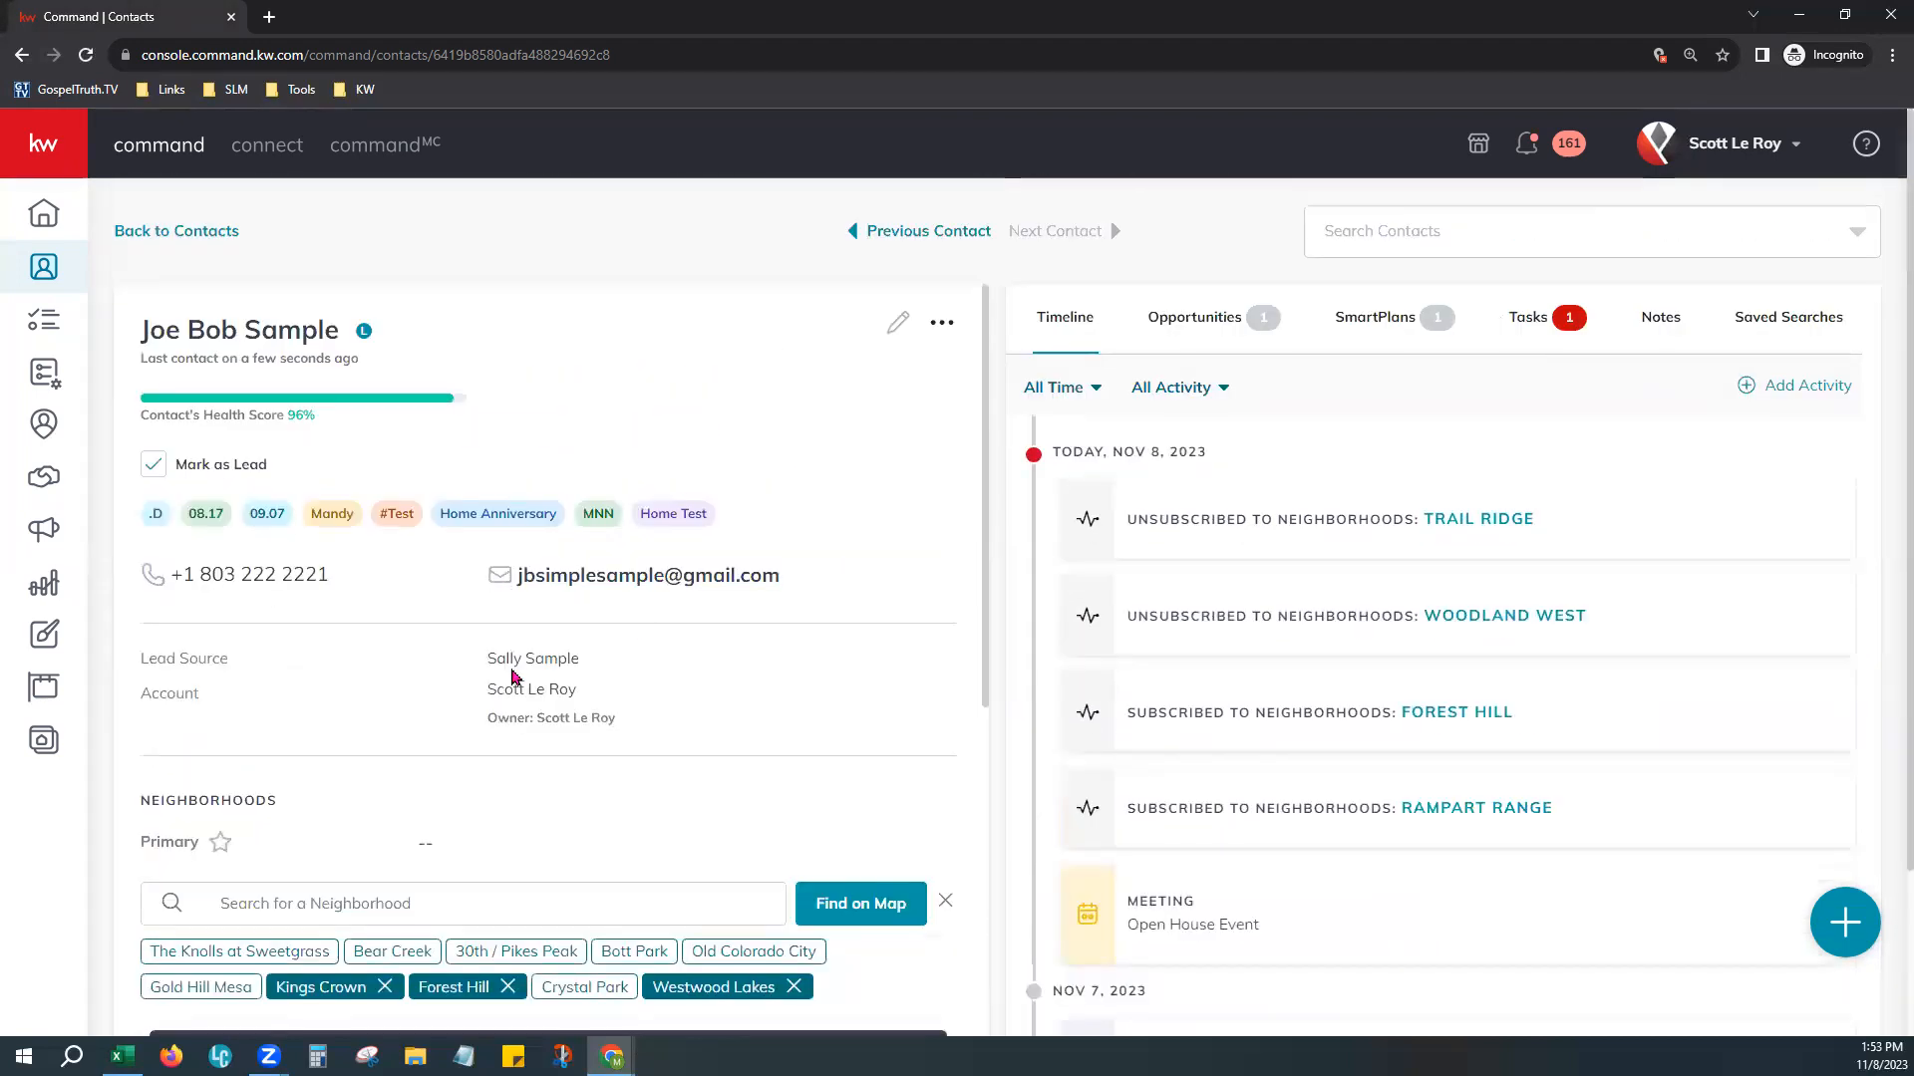
Step: Edit the contact and remove the tags 08.17, 09.07, .D, #Test, Home Test and Home Anniversary, plus the duplicated yellow name tag
left_click(898, 323)
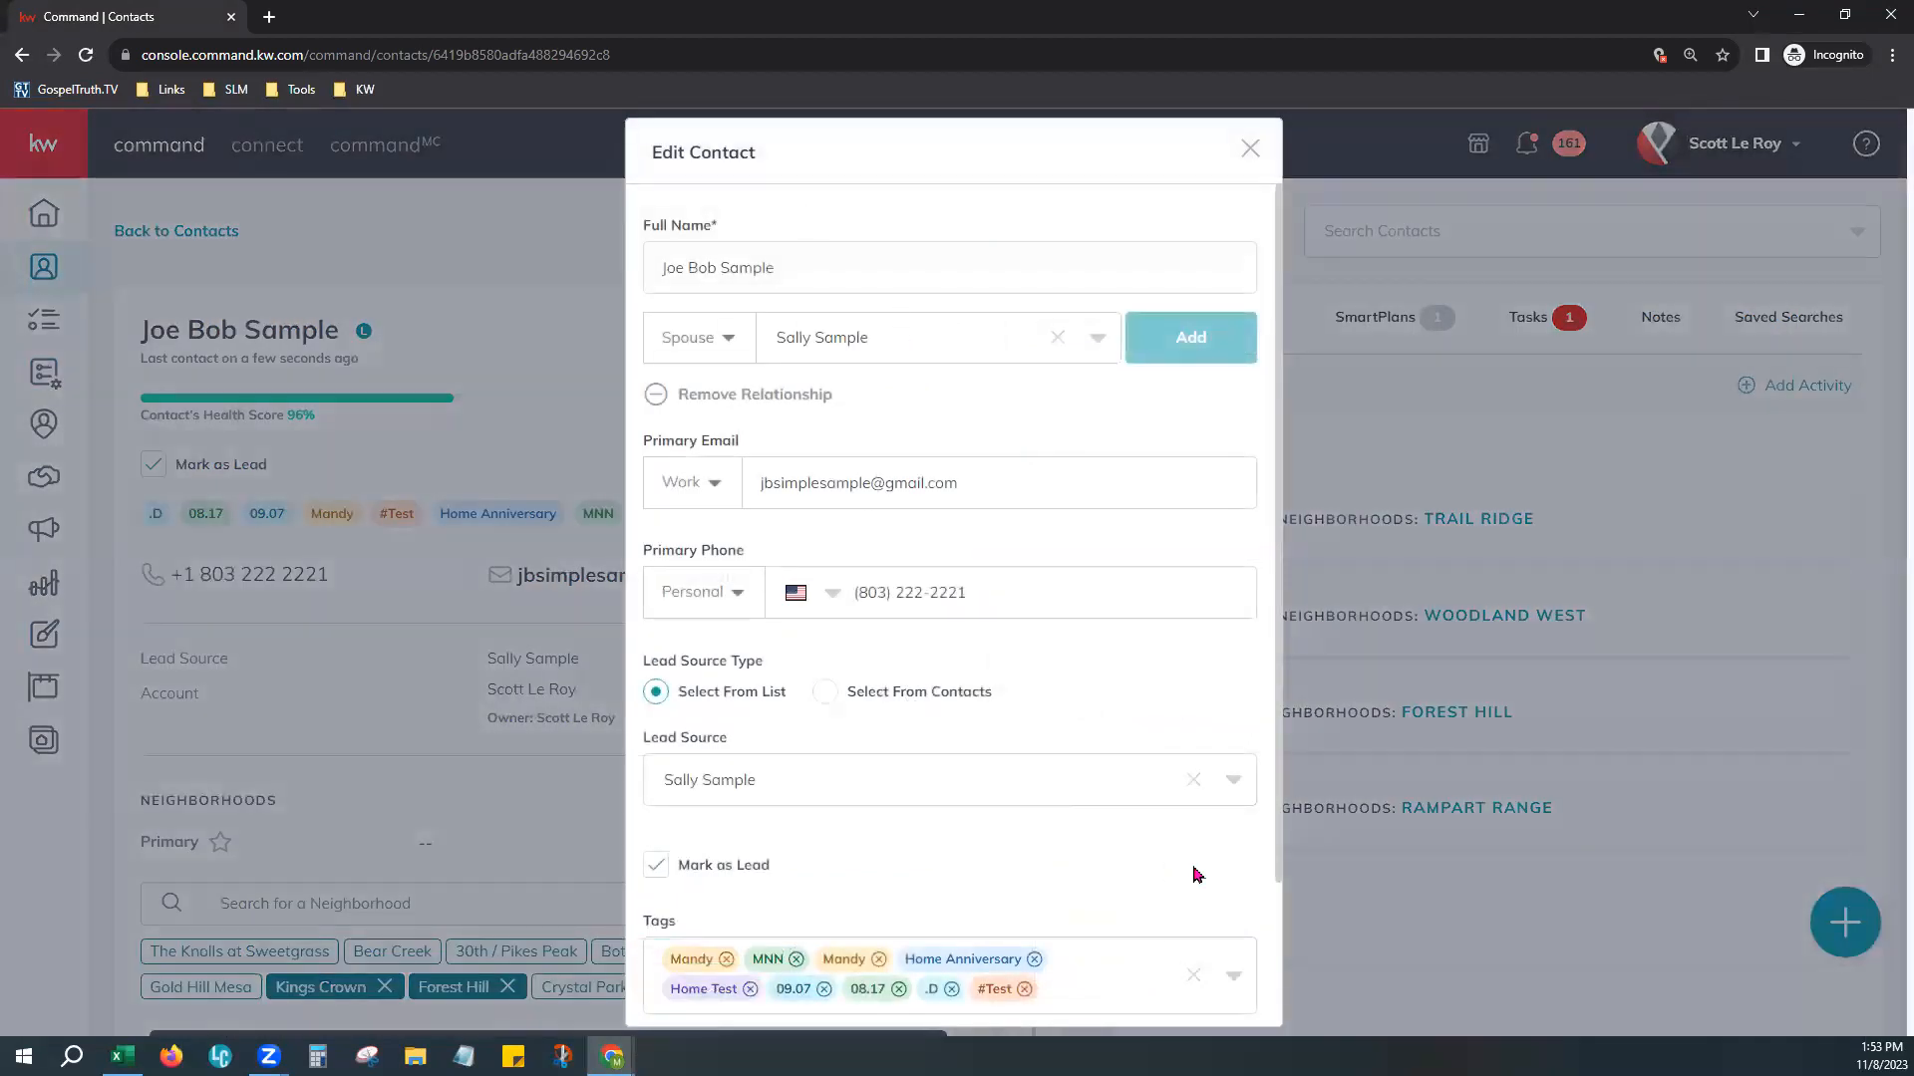
scroll(1186, 804, "down", 2)
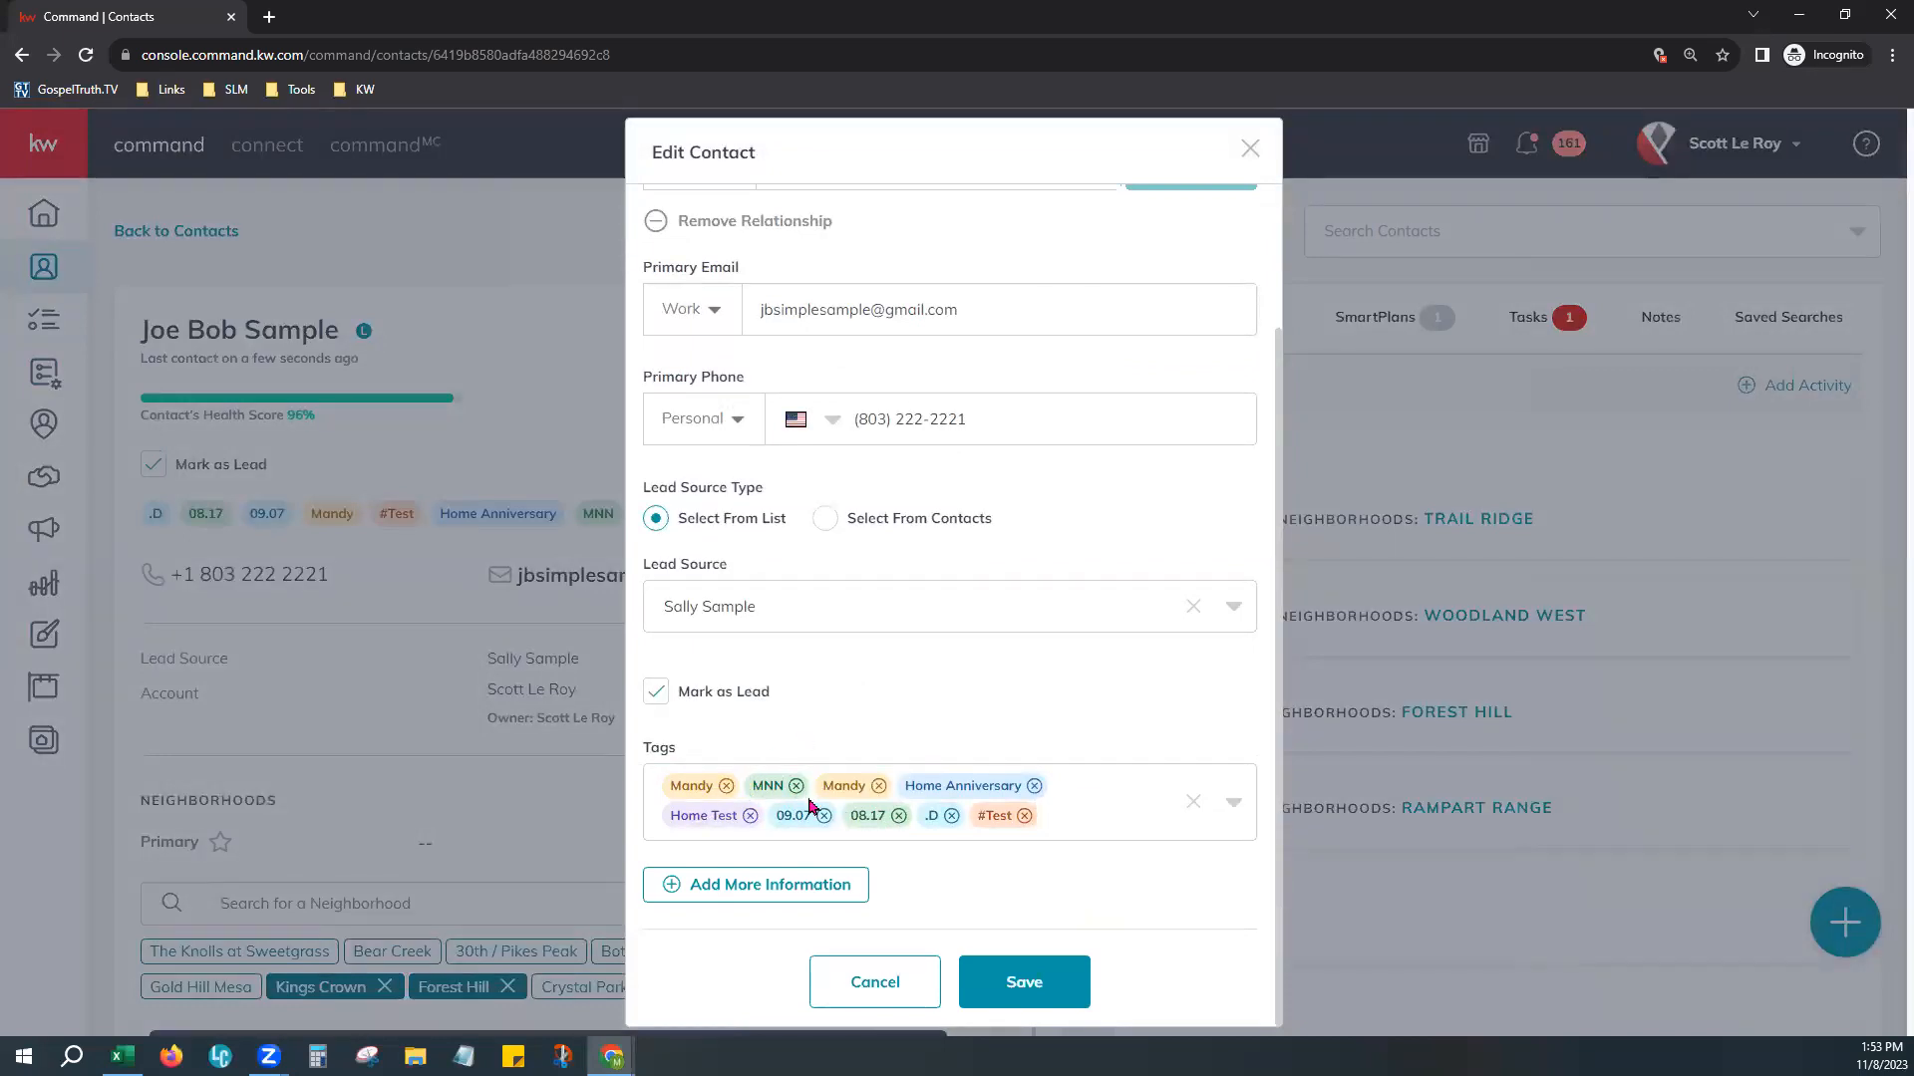
left_click(898, 815)
left_click(825, 816)
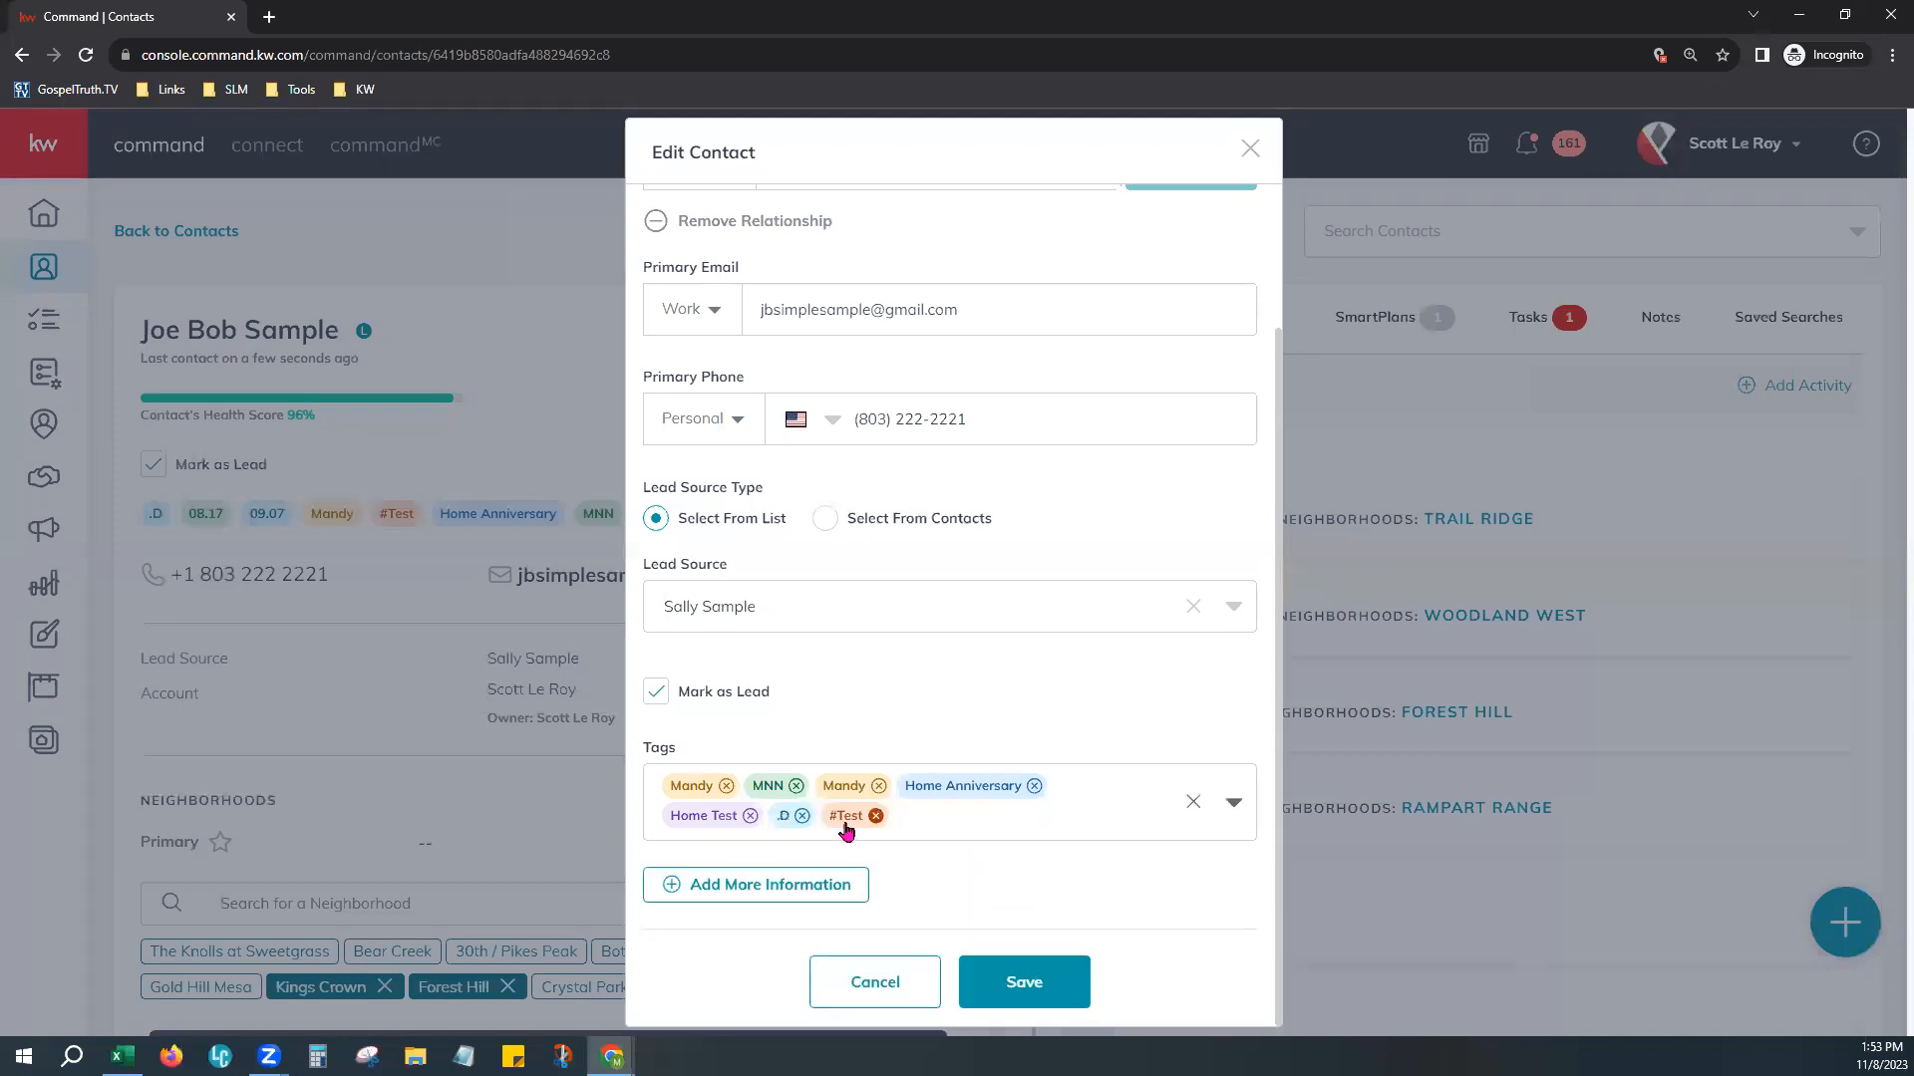
left_click(802, 816)
left_click(828, 815)
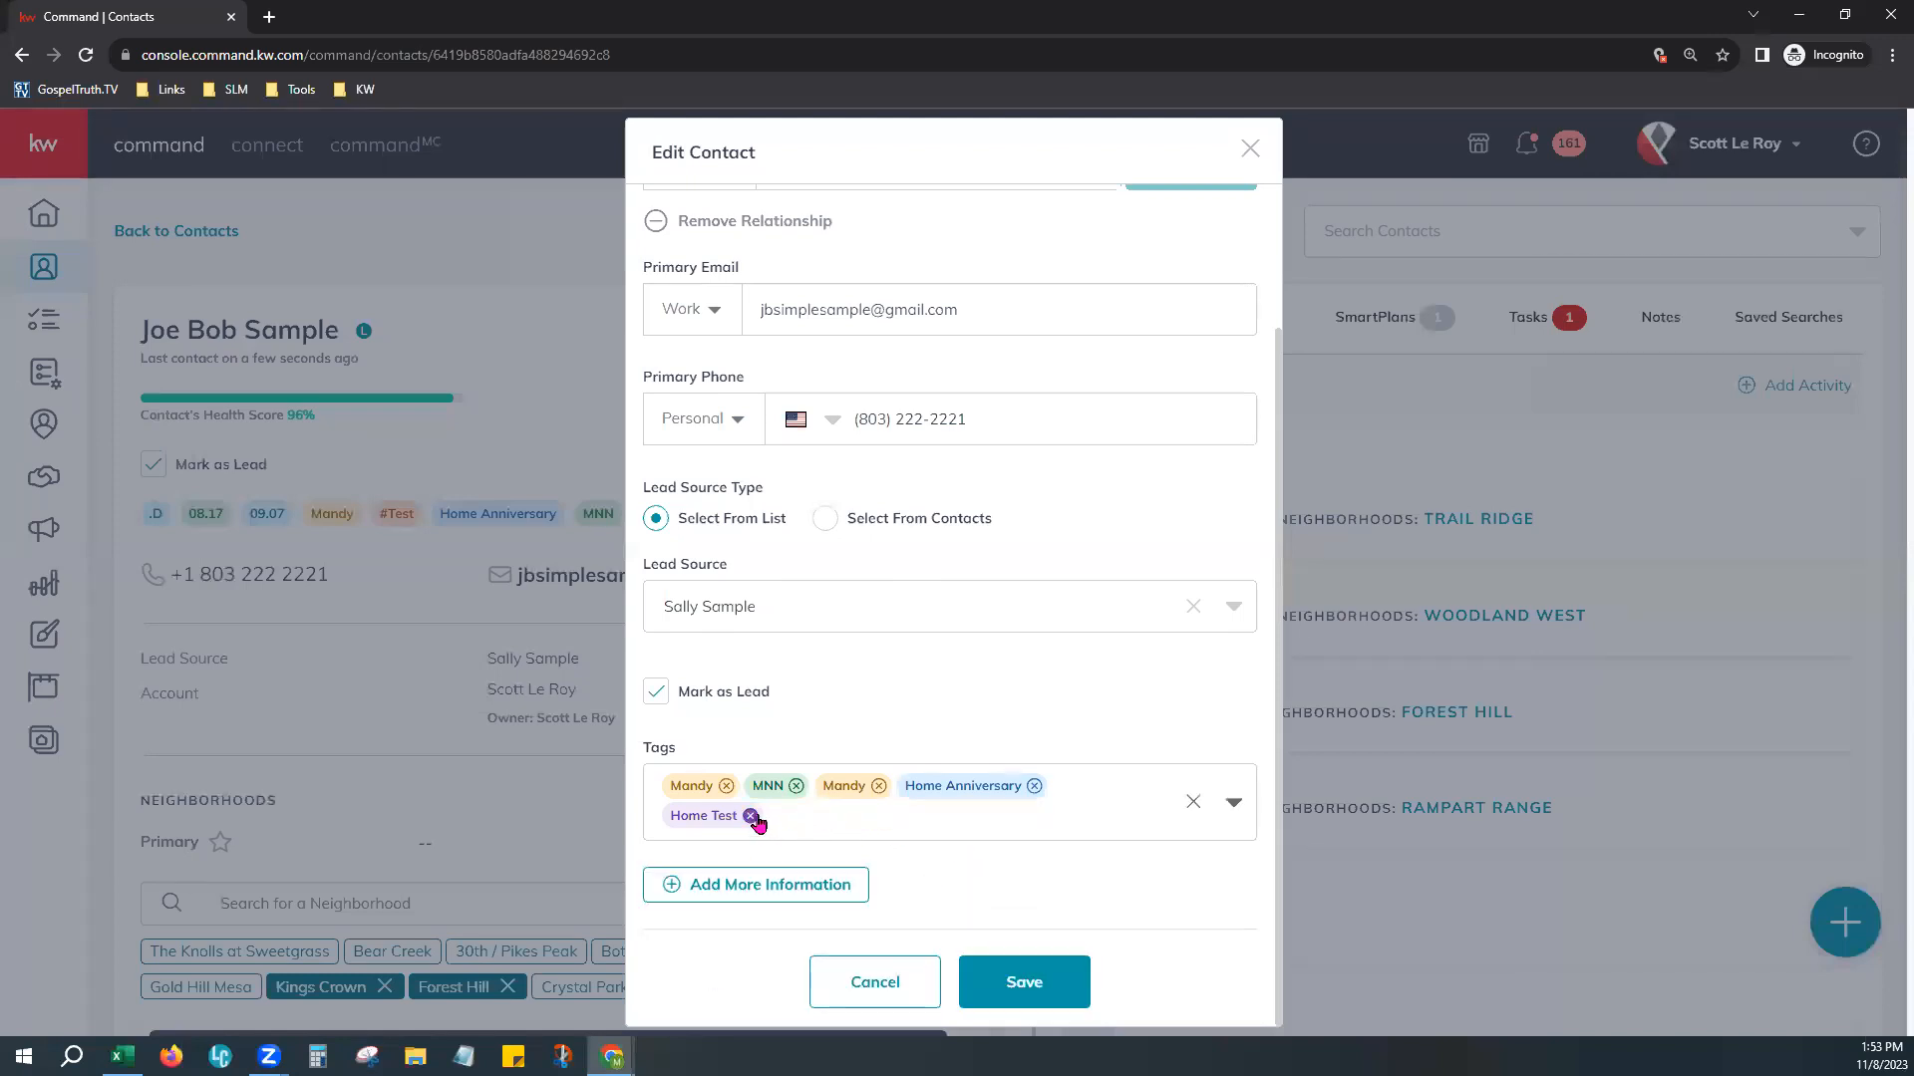
left_click(751, 816)
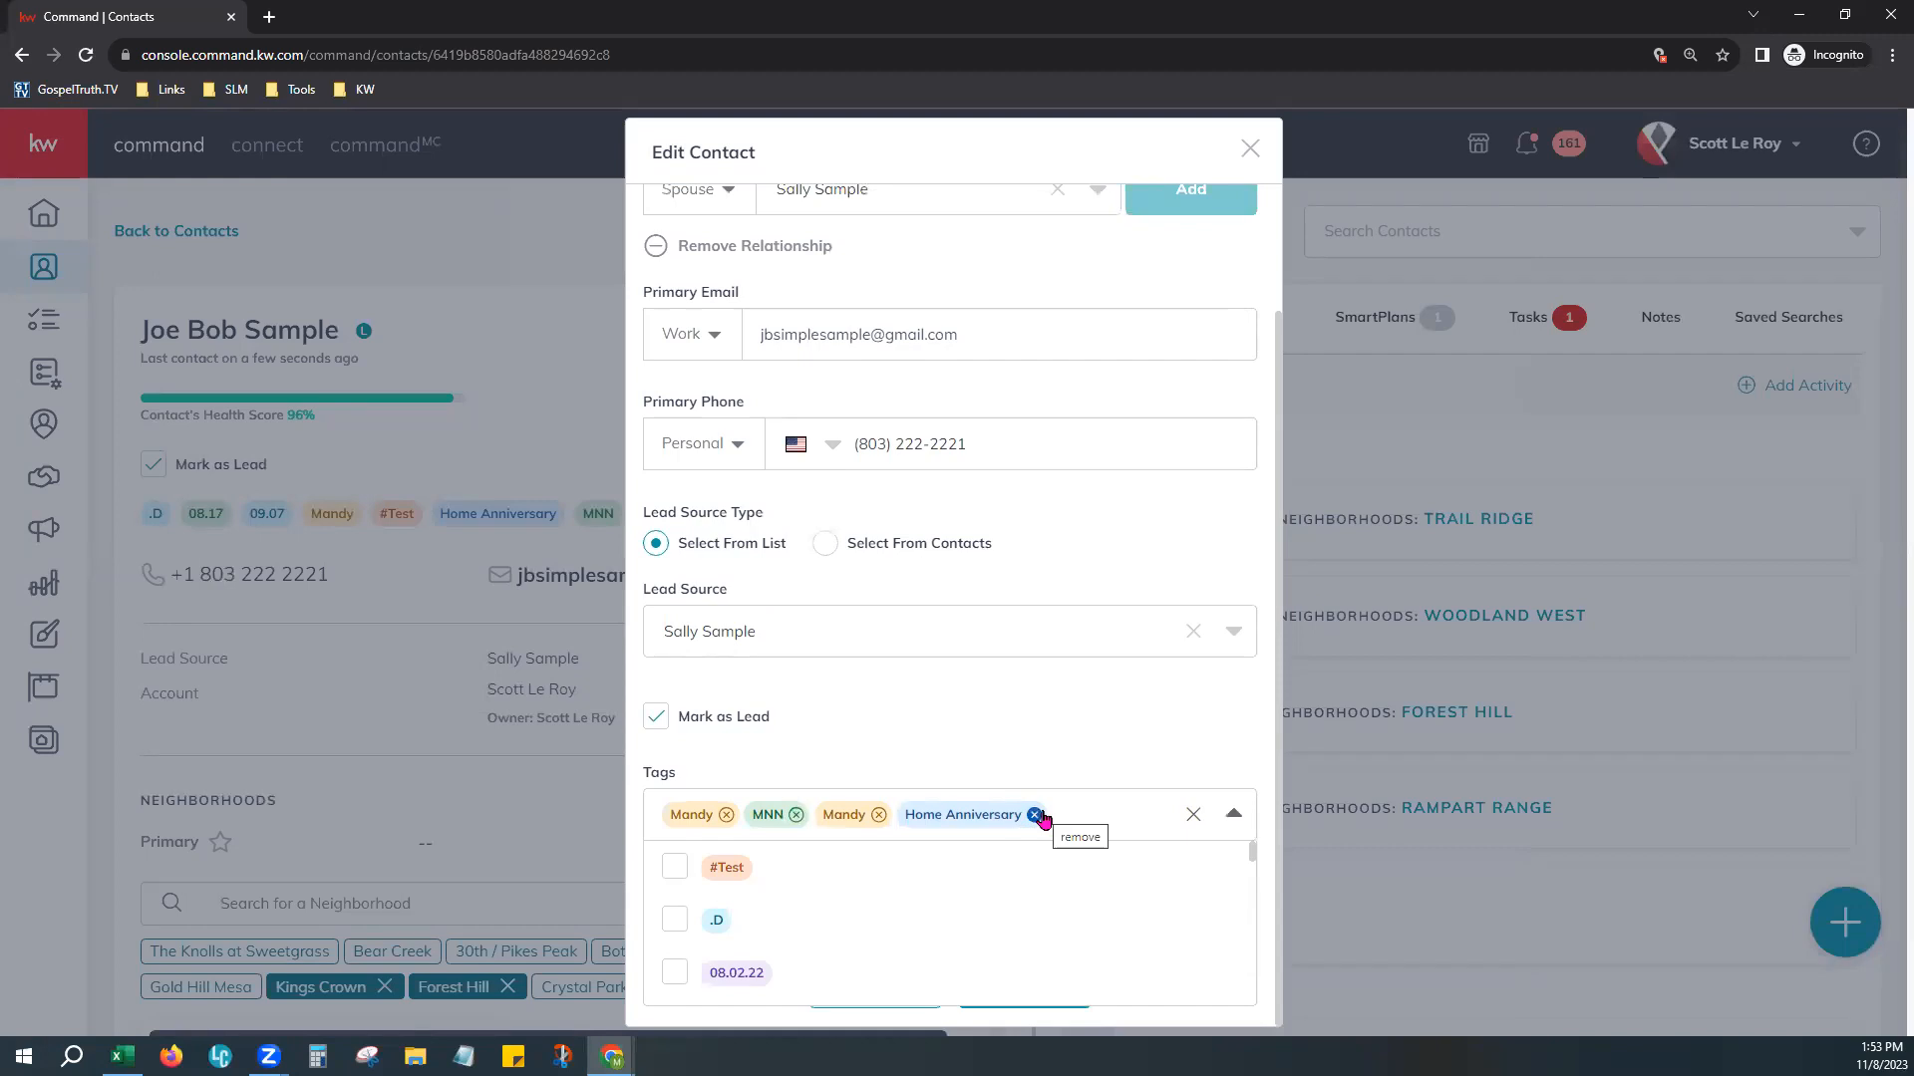
left_click(1035, 814)
left_click(879, 815)
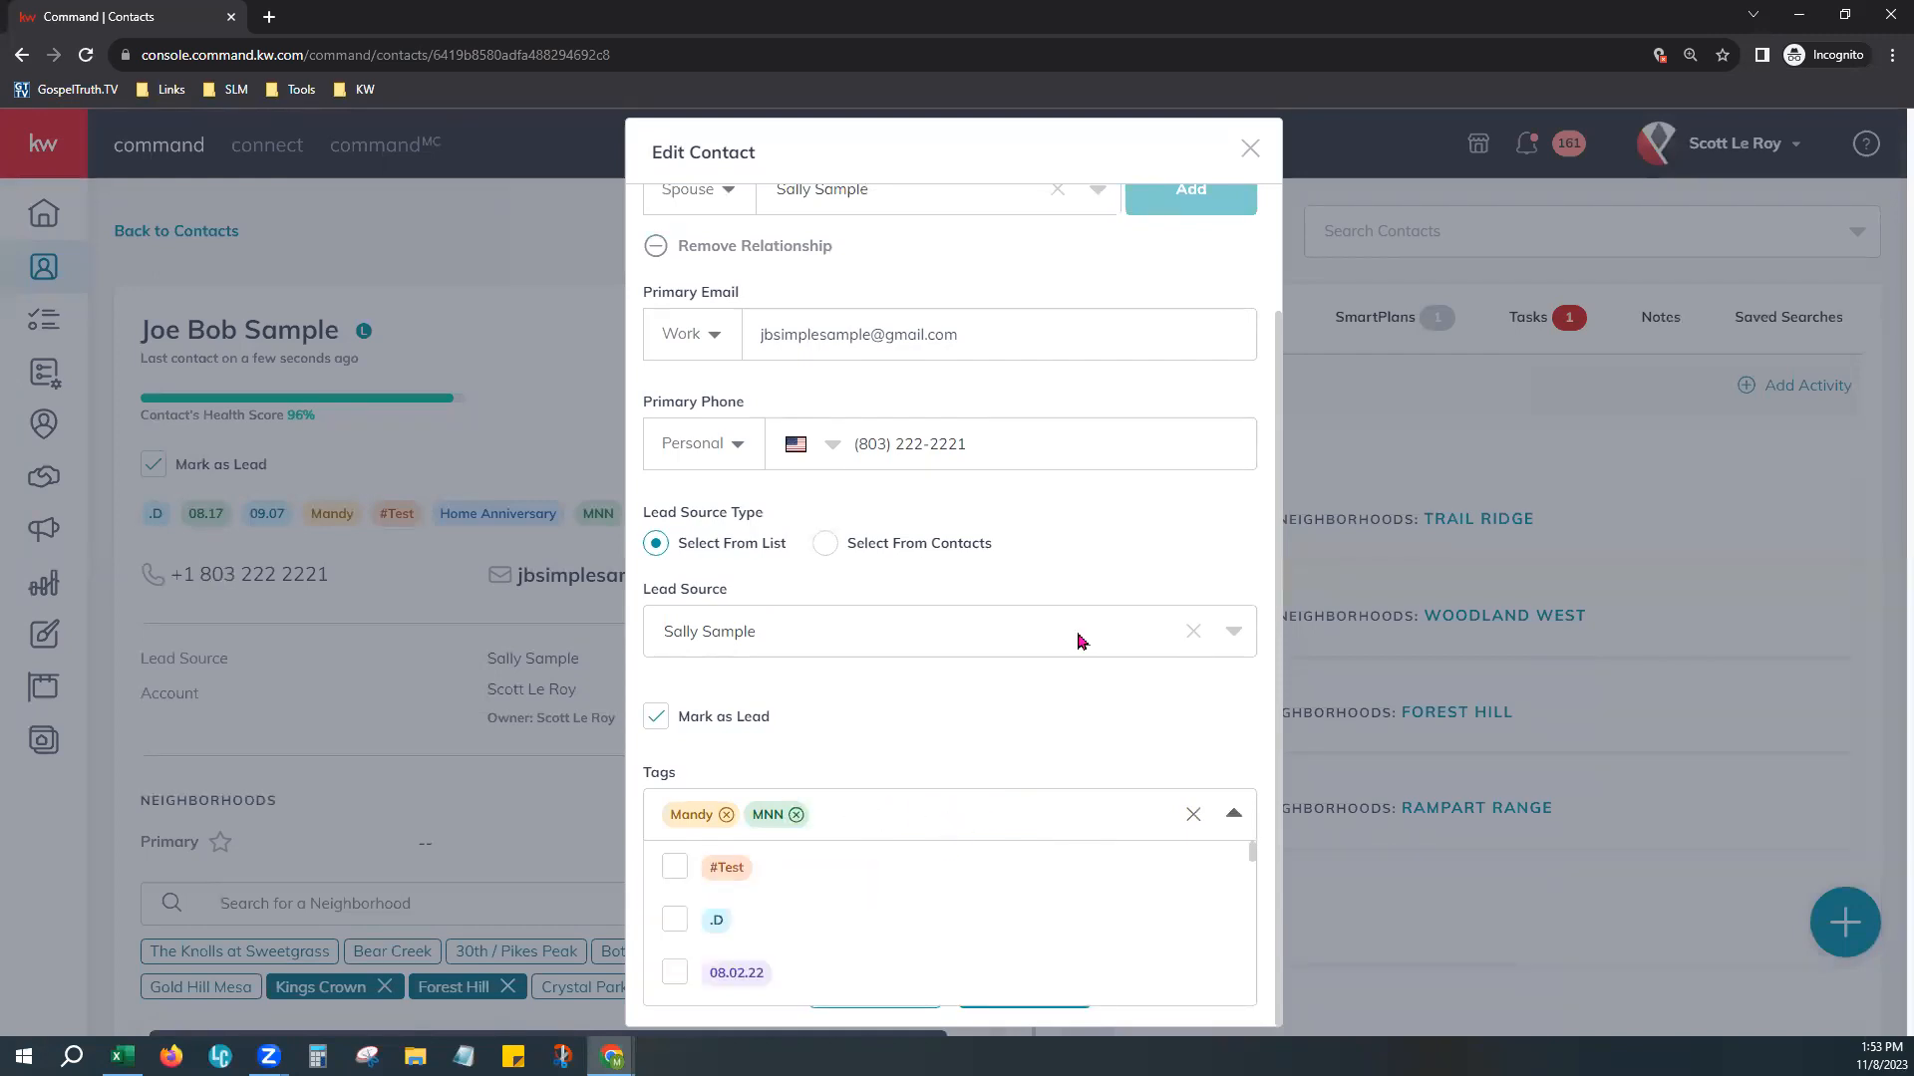
Step: Create a custom tag named New Tag in purple and add it to the contact
type("New Tag")
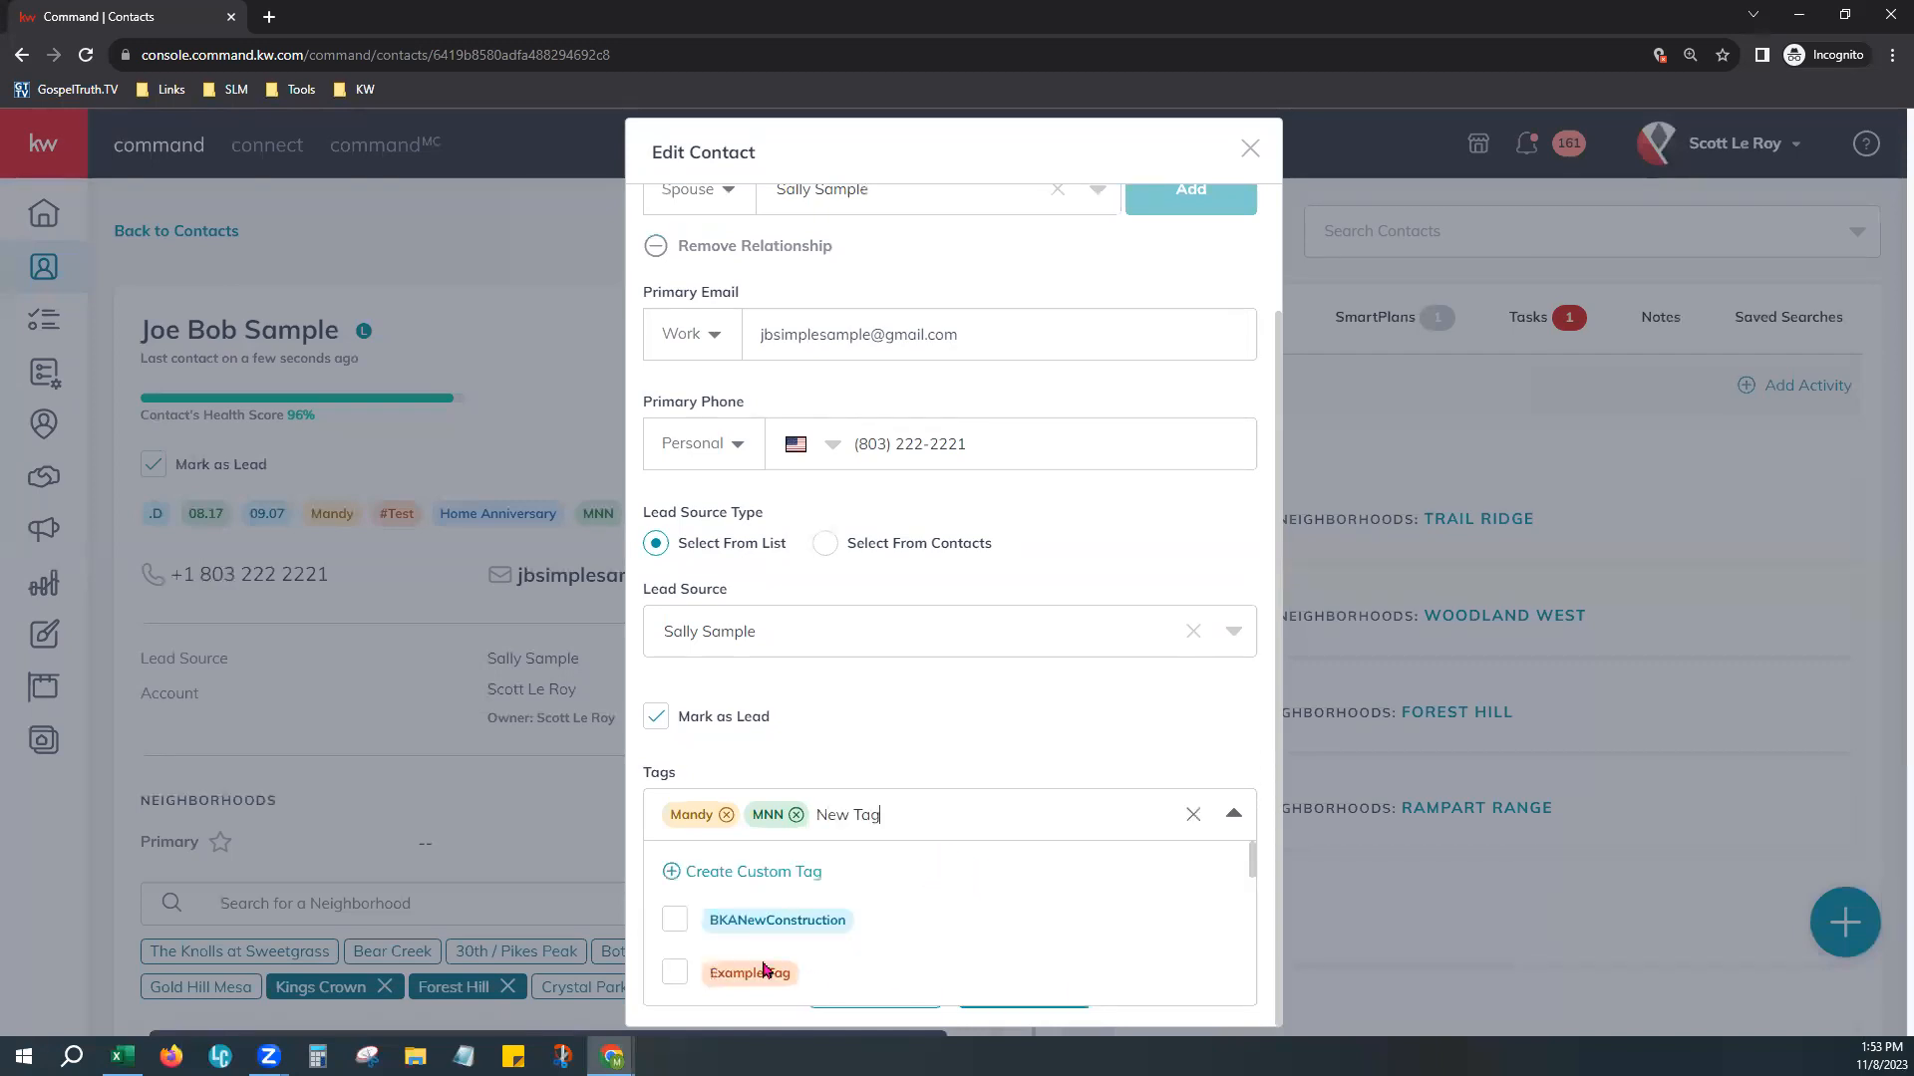
left_click(761, 874)
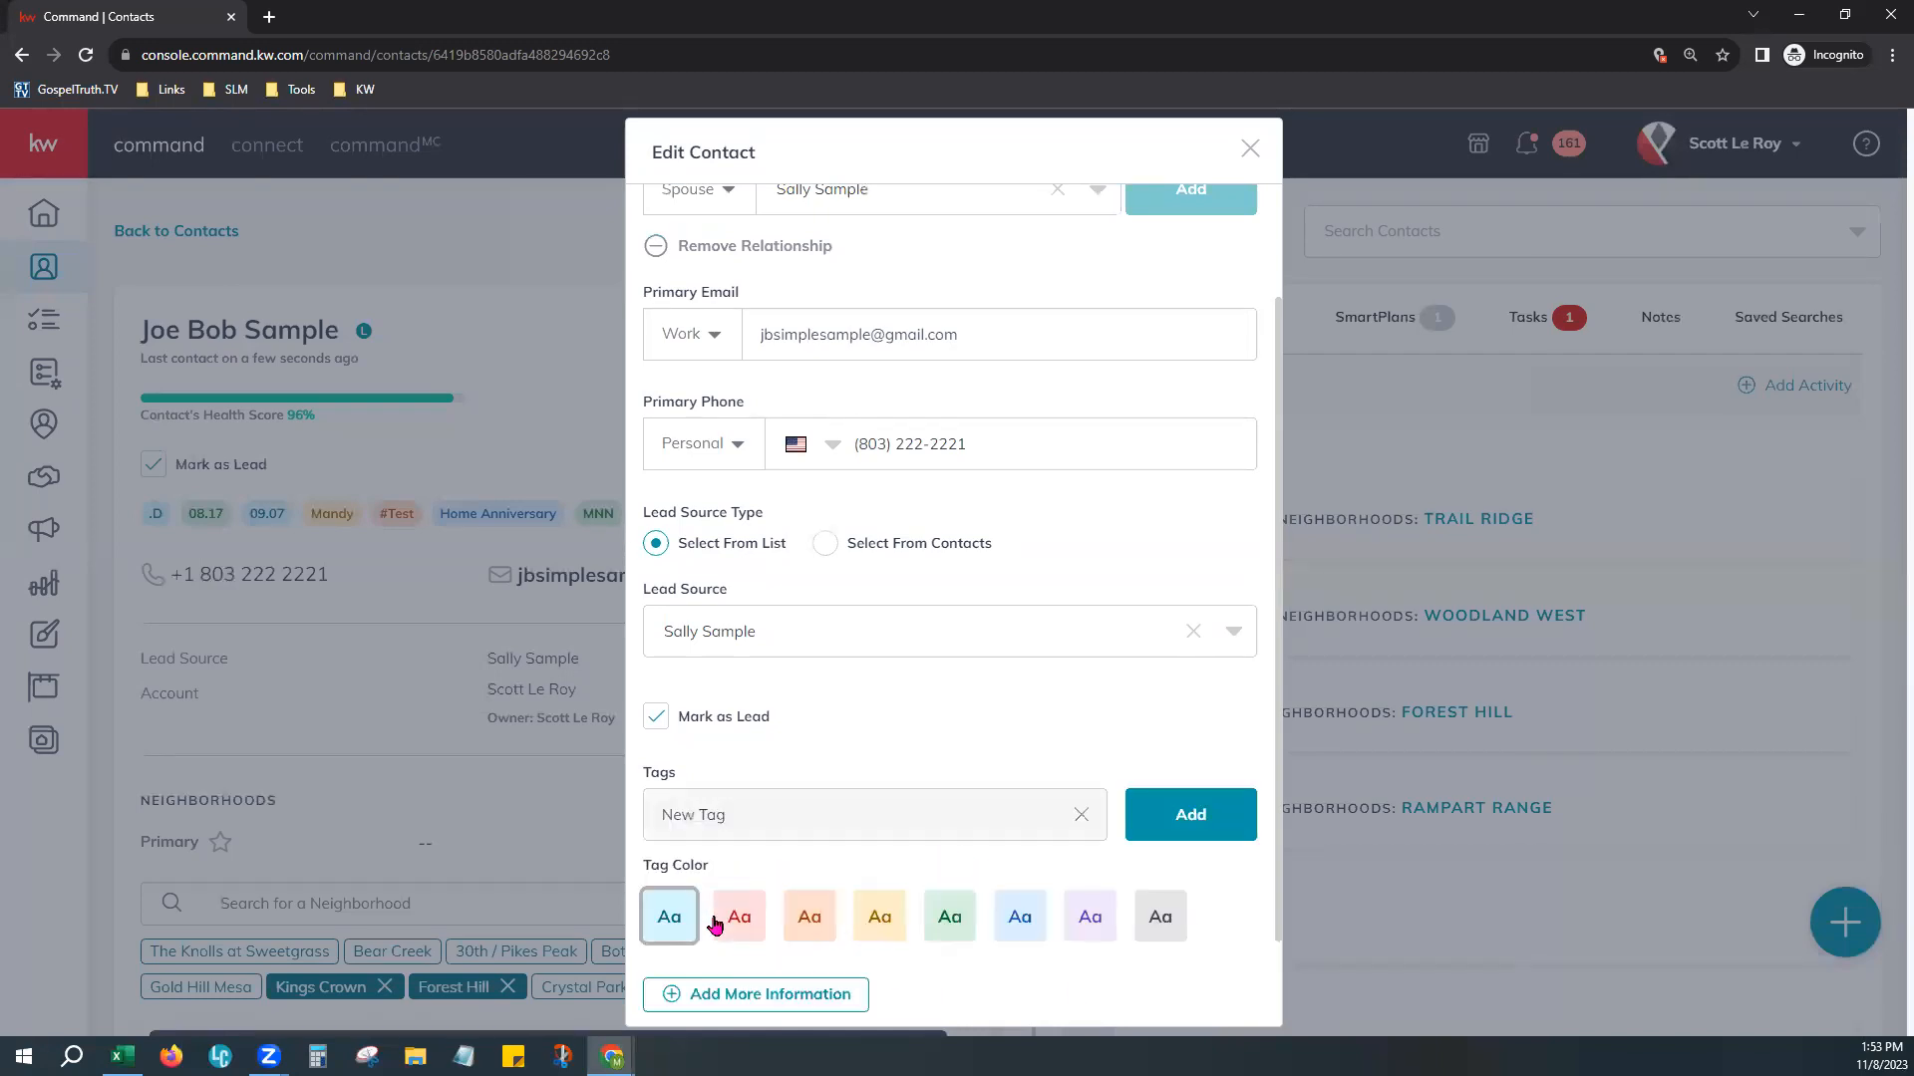
left_click(1088, 915)
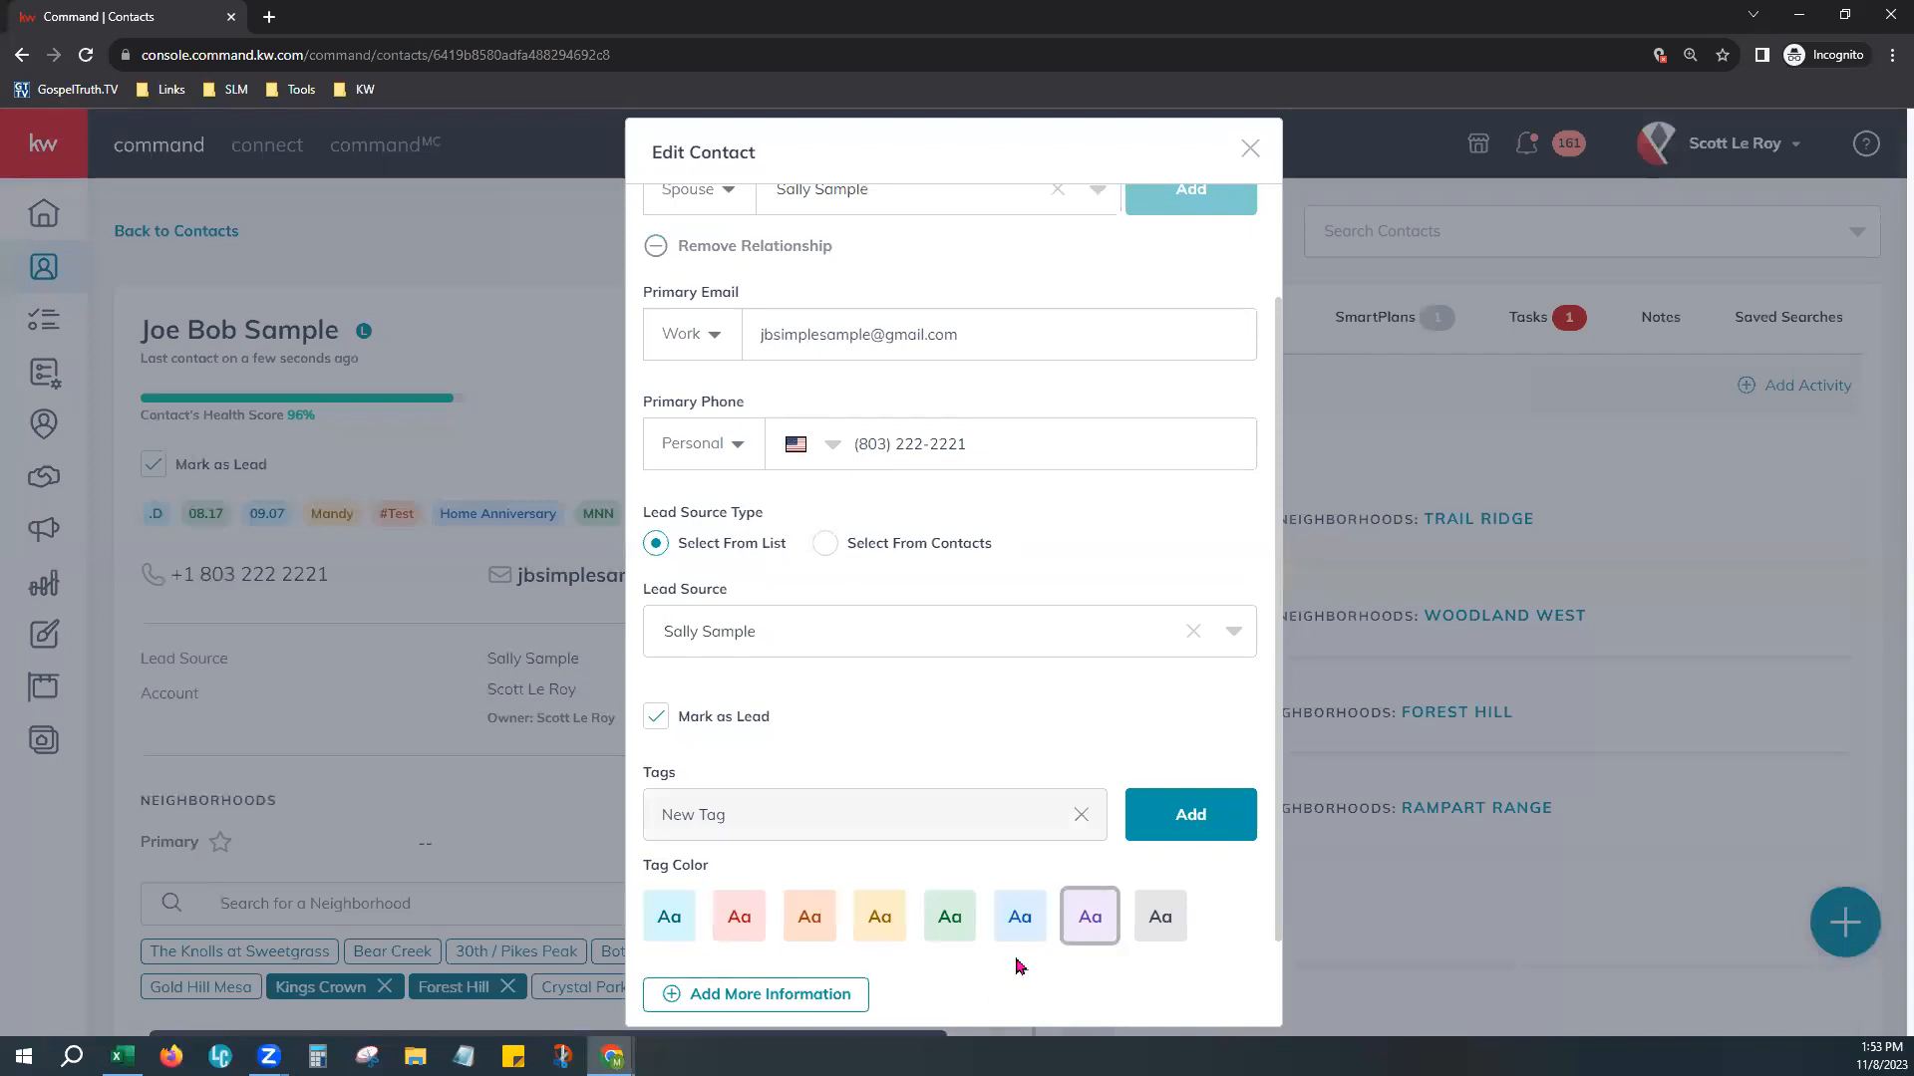
scroll(1097, 847, "down", 1)
left_click(1196, 715)
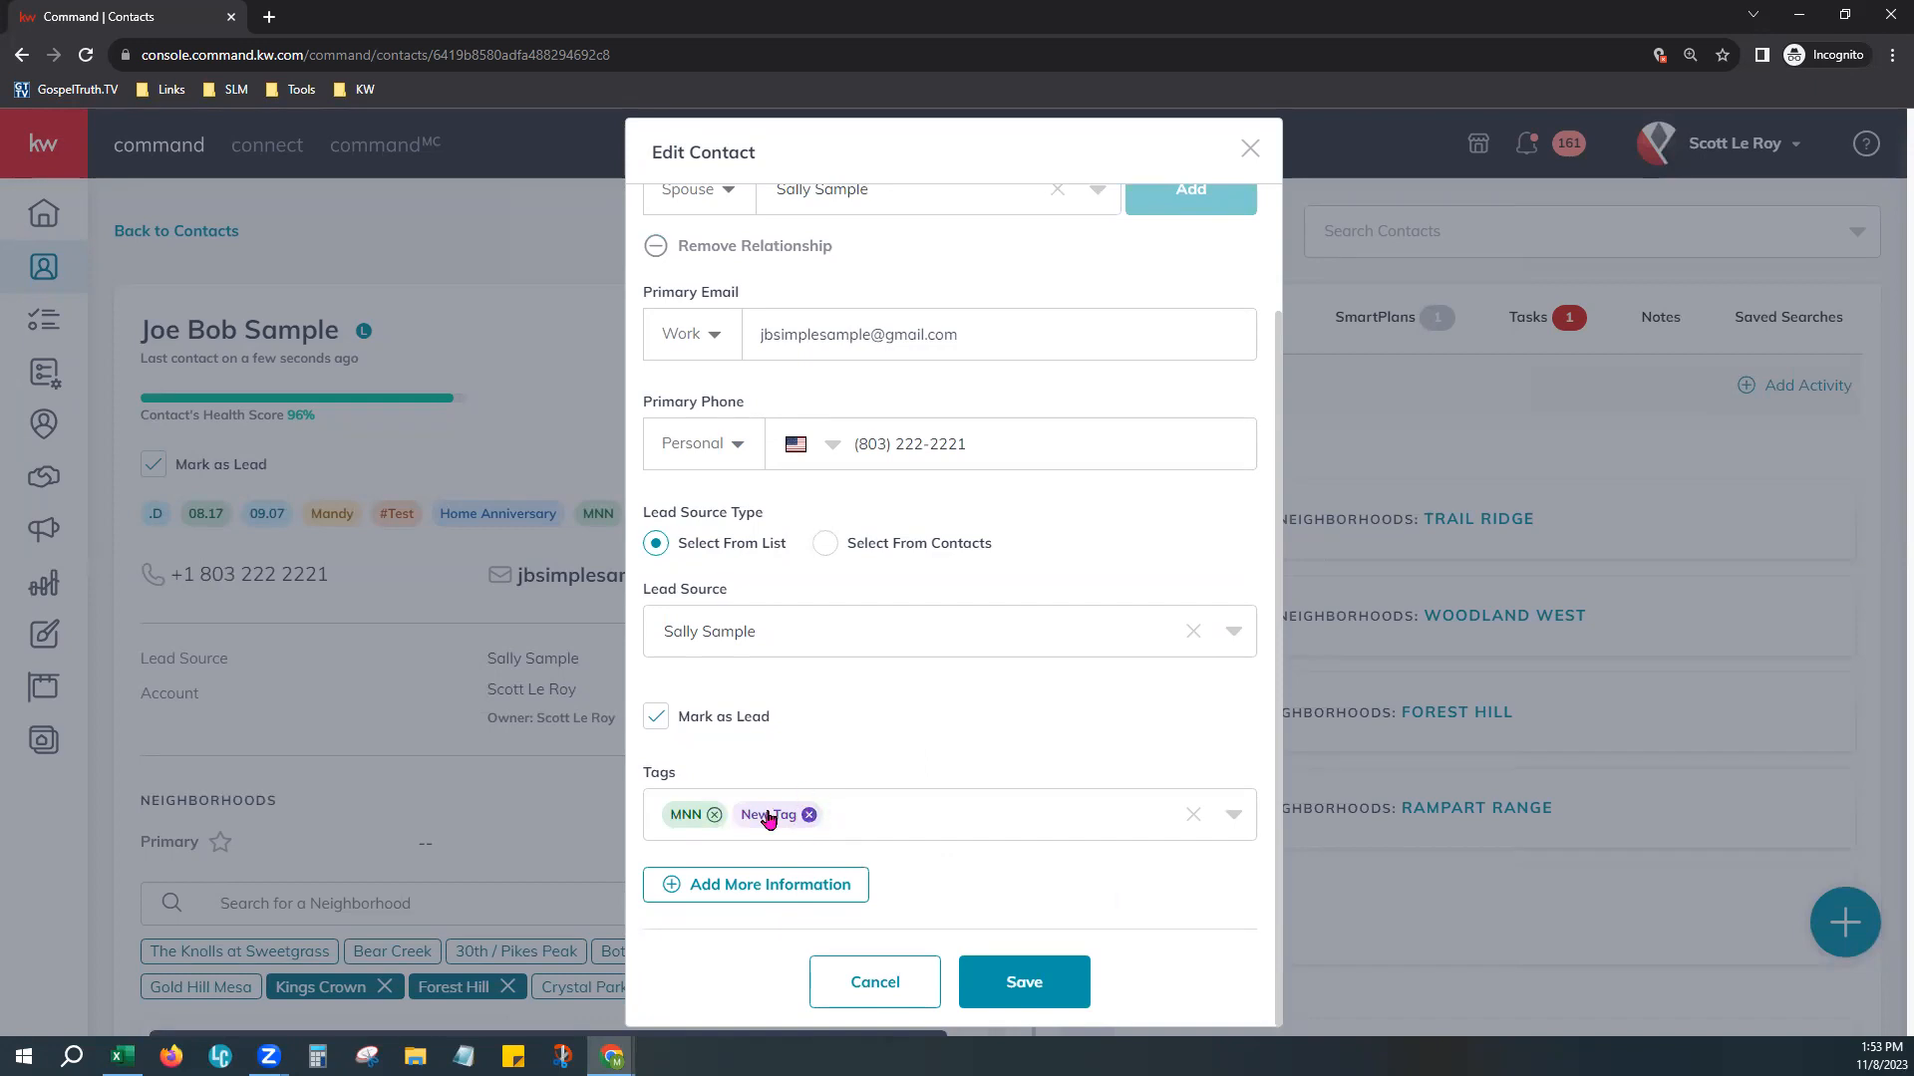
Step: Put the existing yellow name tag back on the contact and save the contact changes
left_click(944, 819)
type("Mandy")
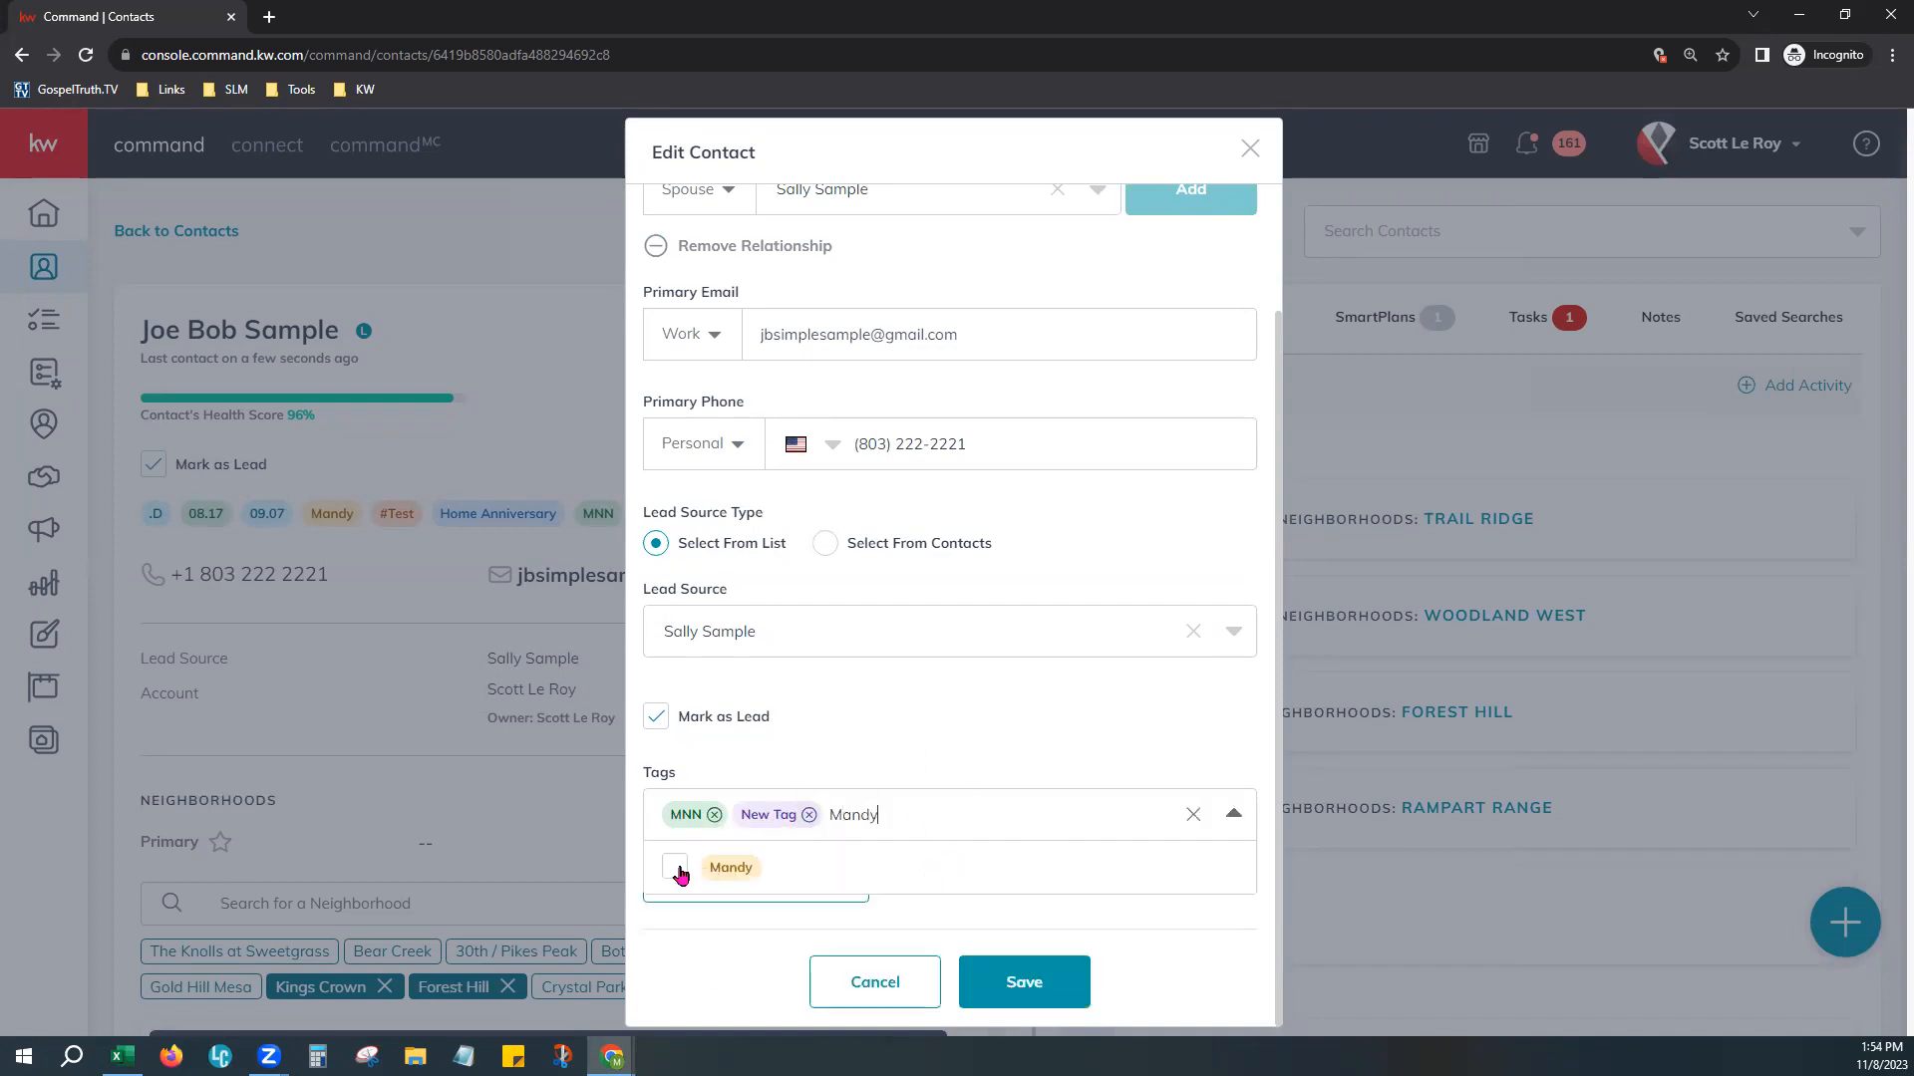
left_click(677, 868)
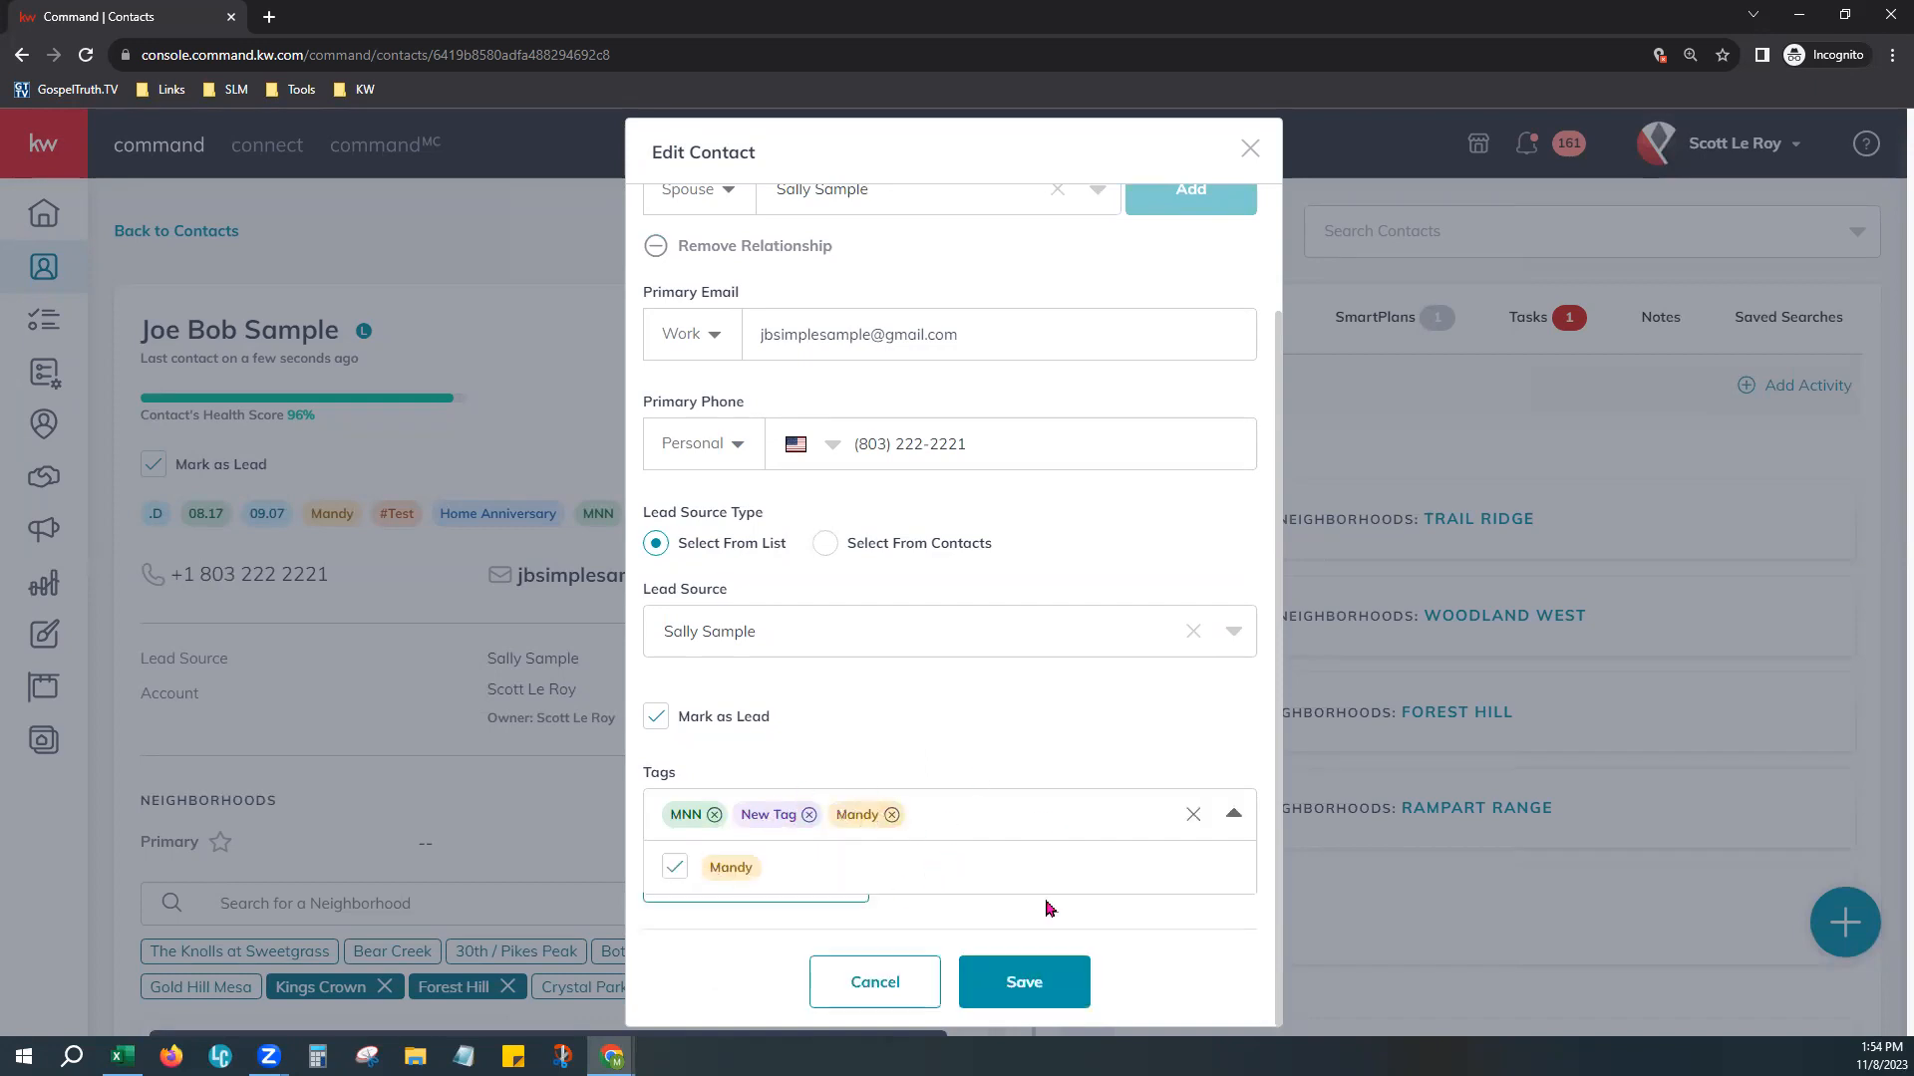
left_click(1105, 726)
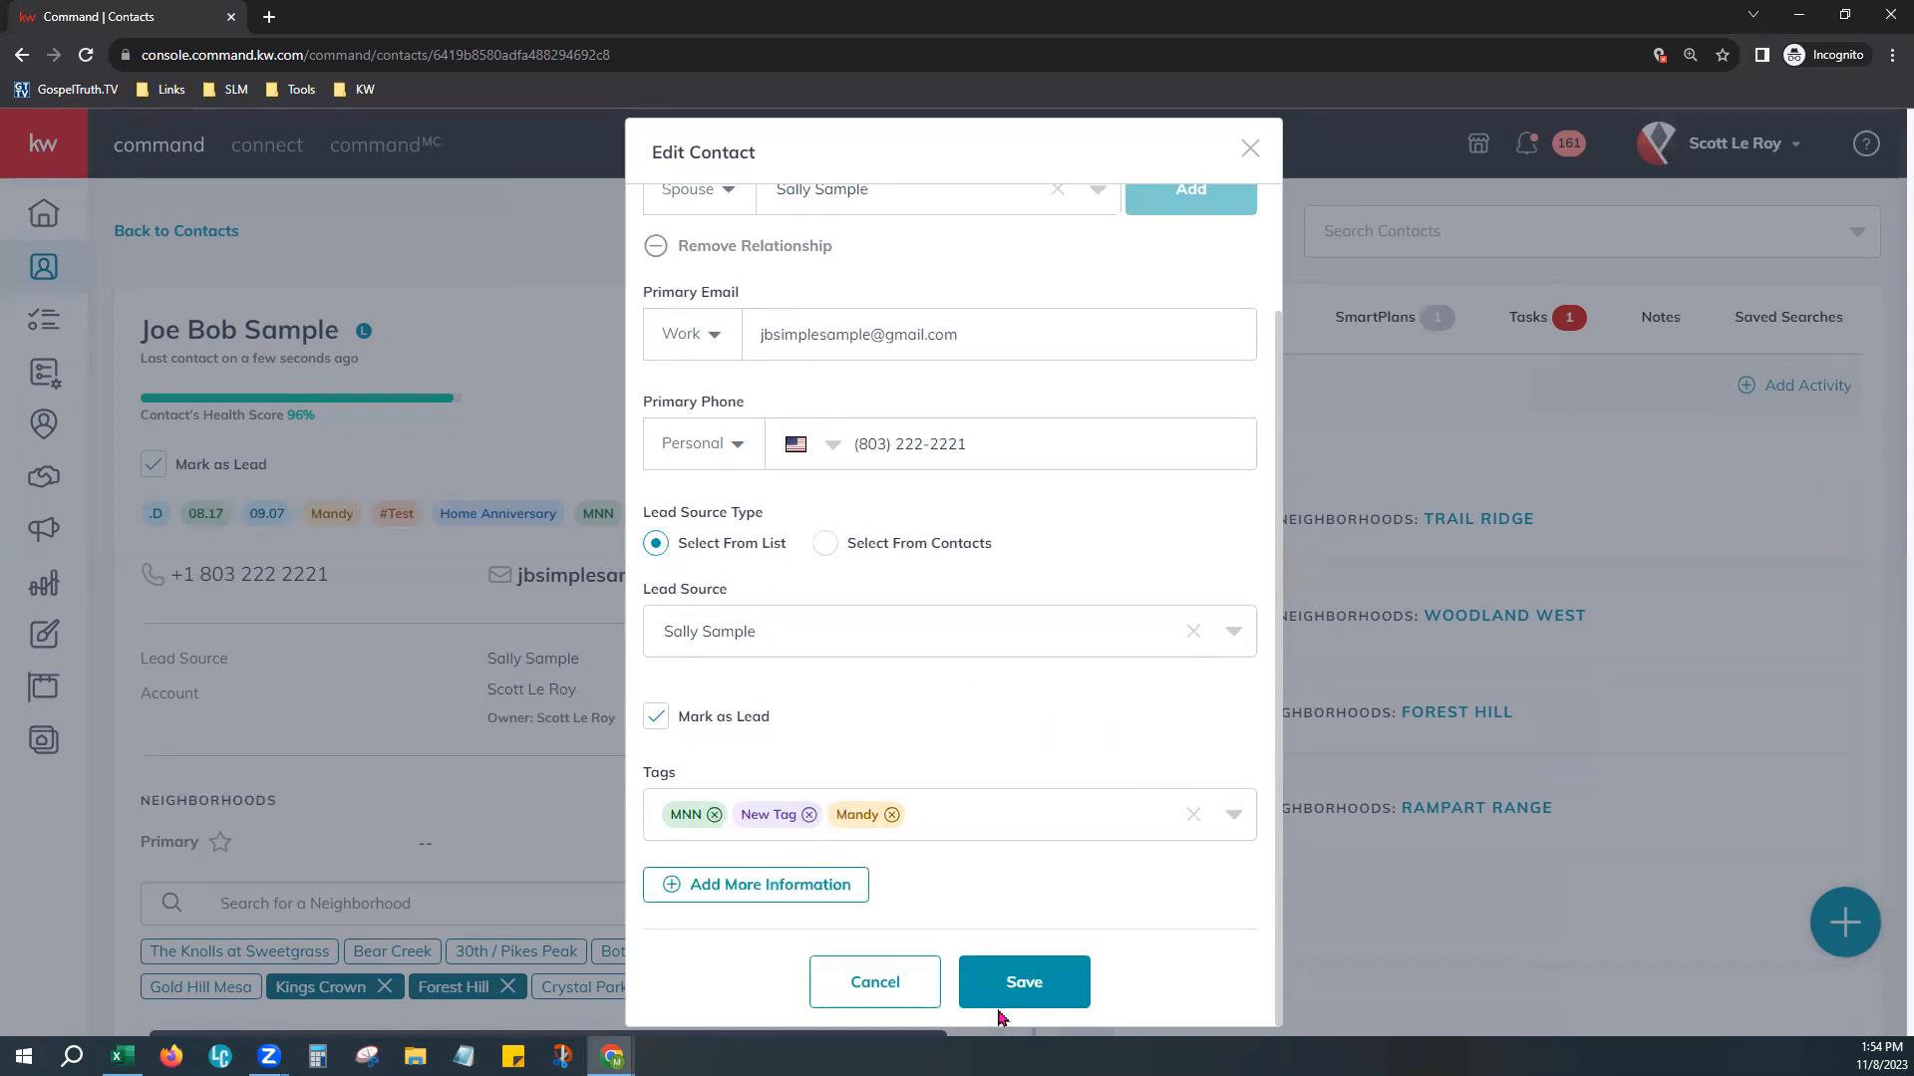
left_click(1038, 997)
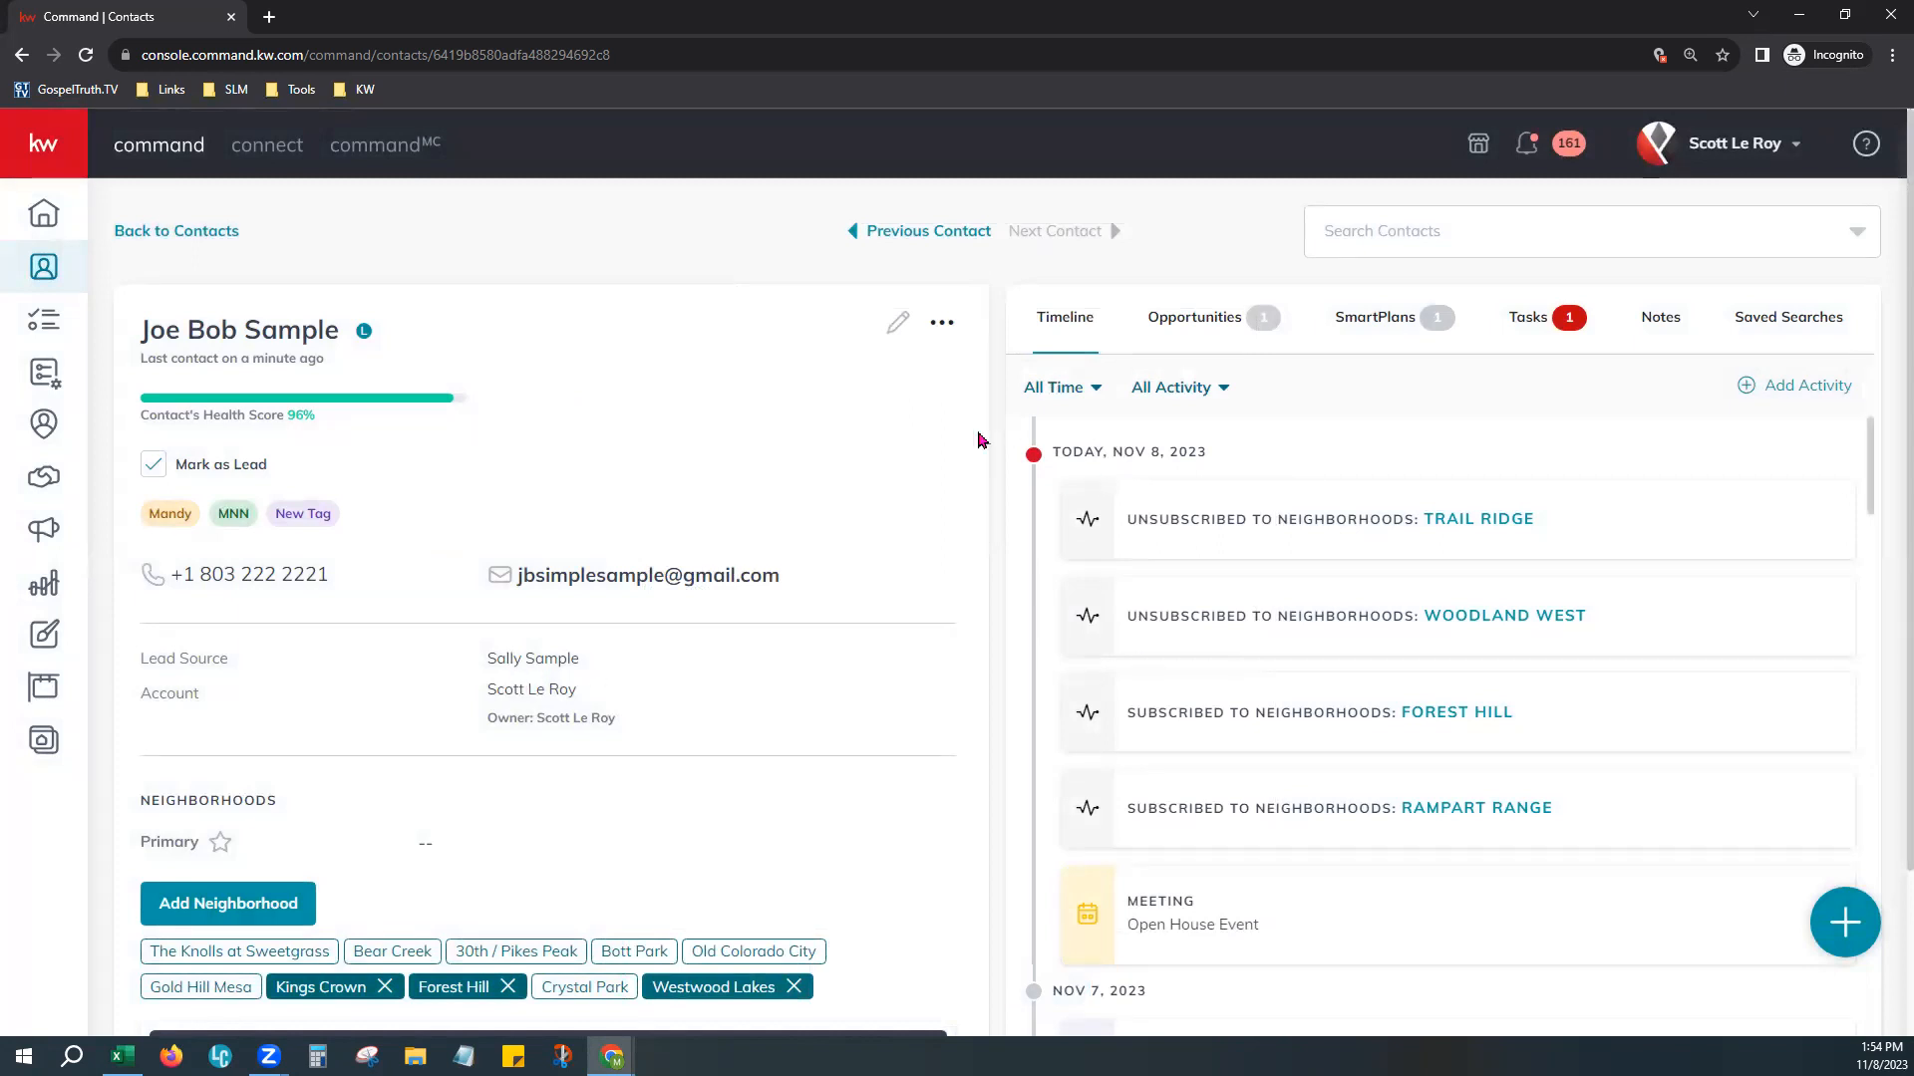
Step: Review the contact's additional actions and the timeline's time-range and activity-type filter options, leaving the filters unchanged
left_click(943, 328)
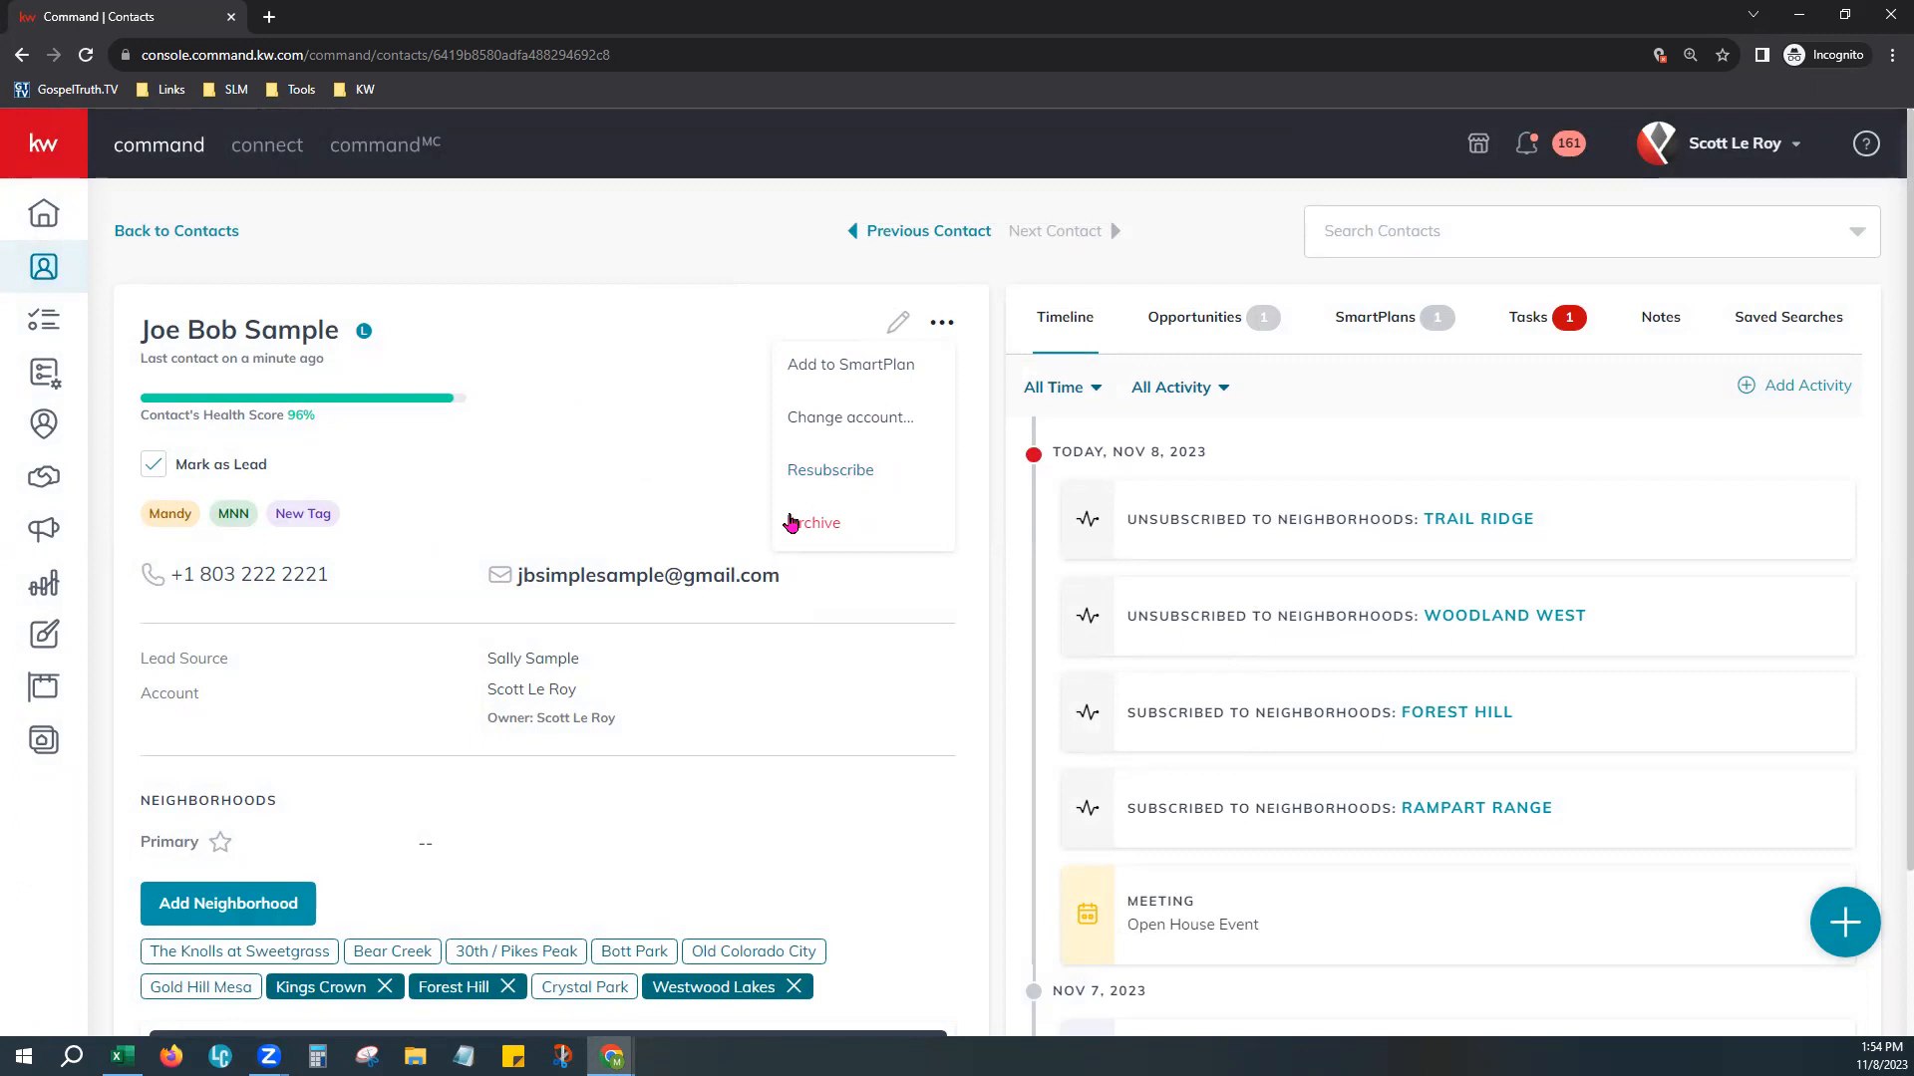
left_click(903, 633)
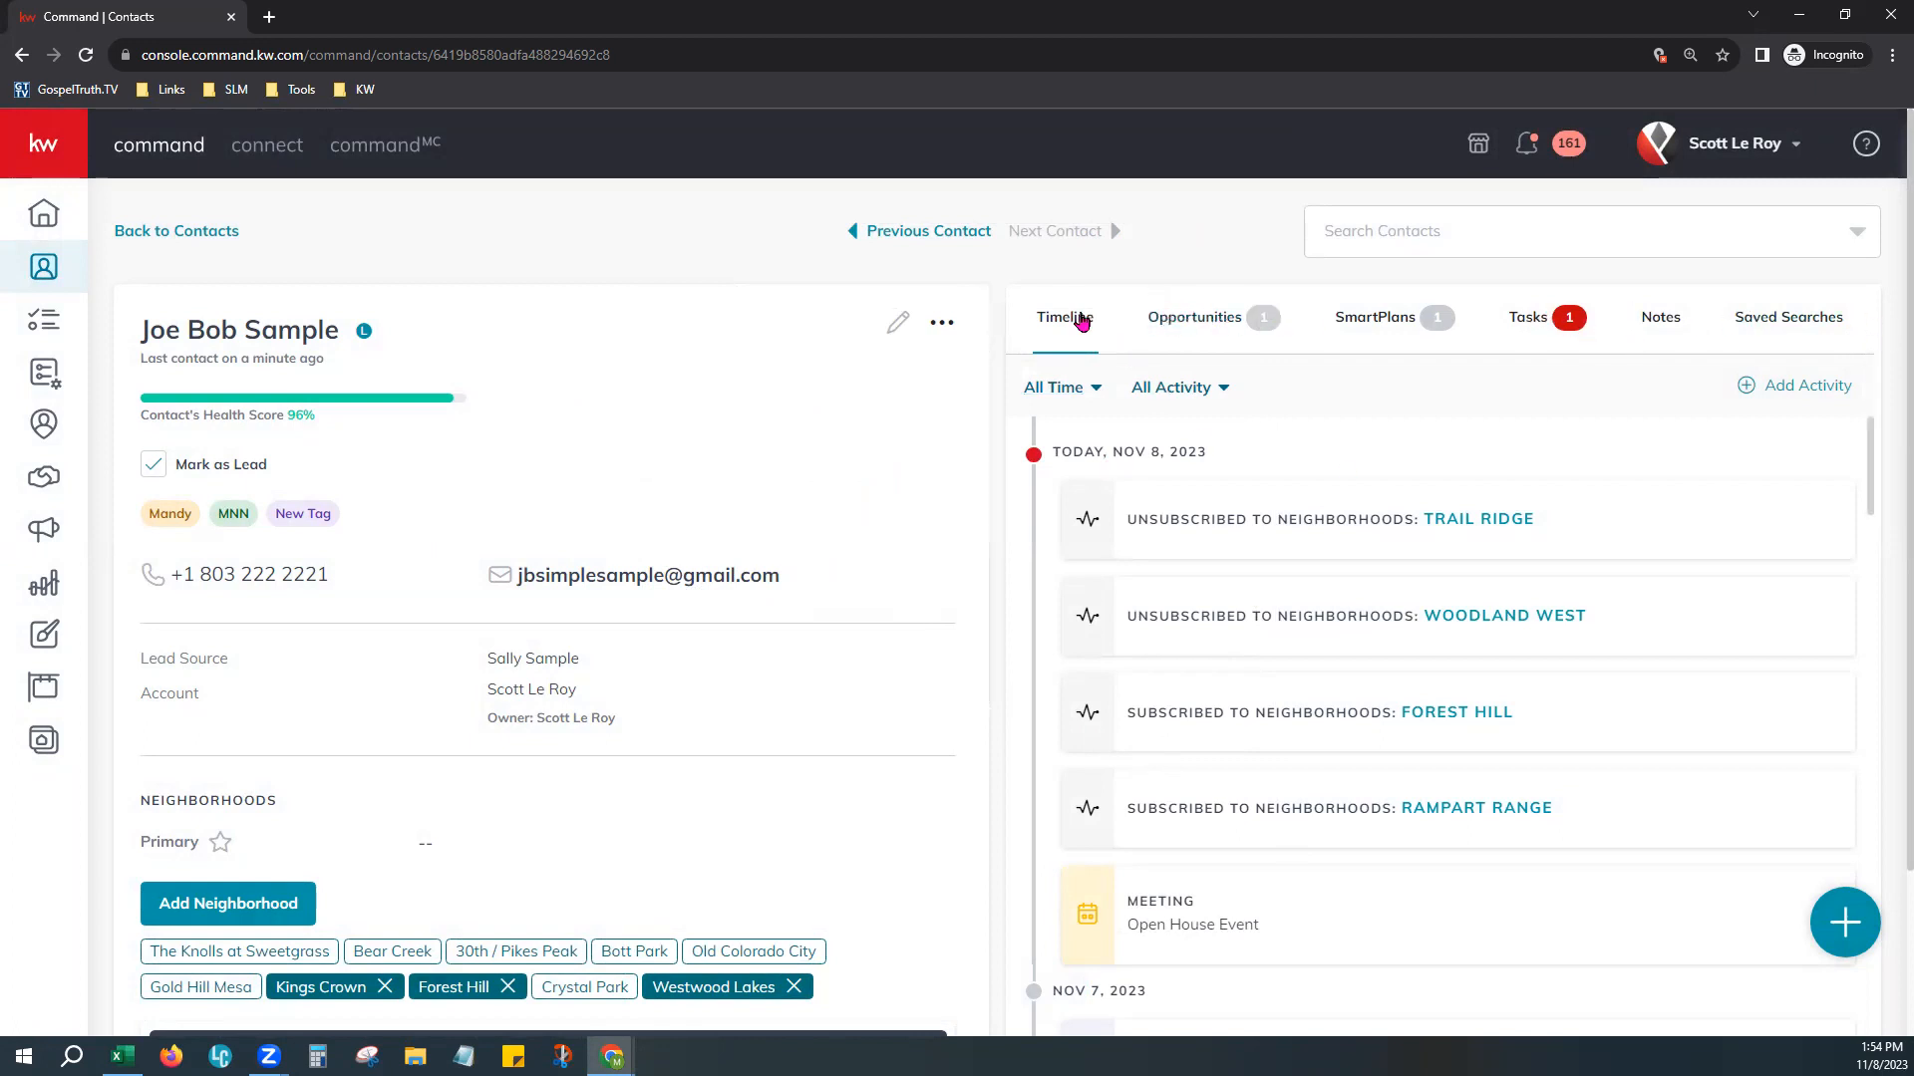
left_click(1071, 397)
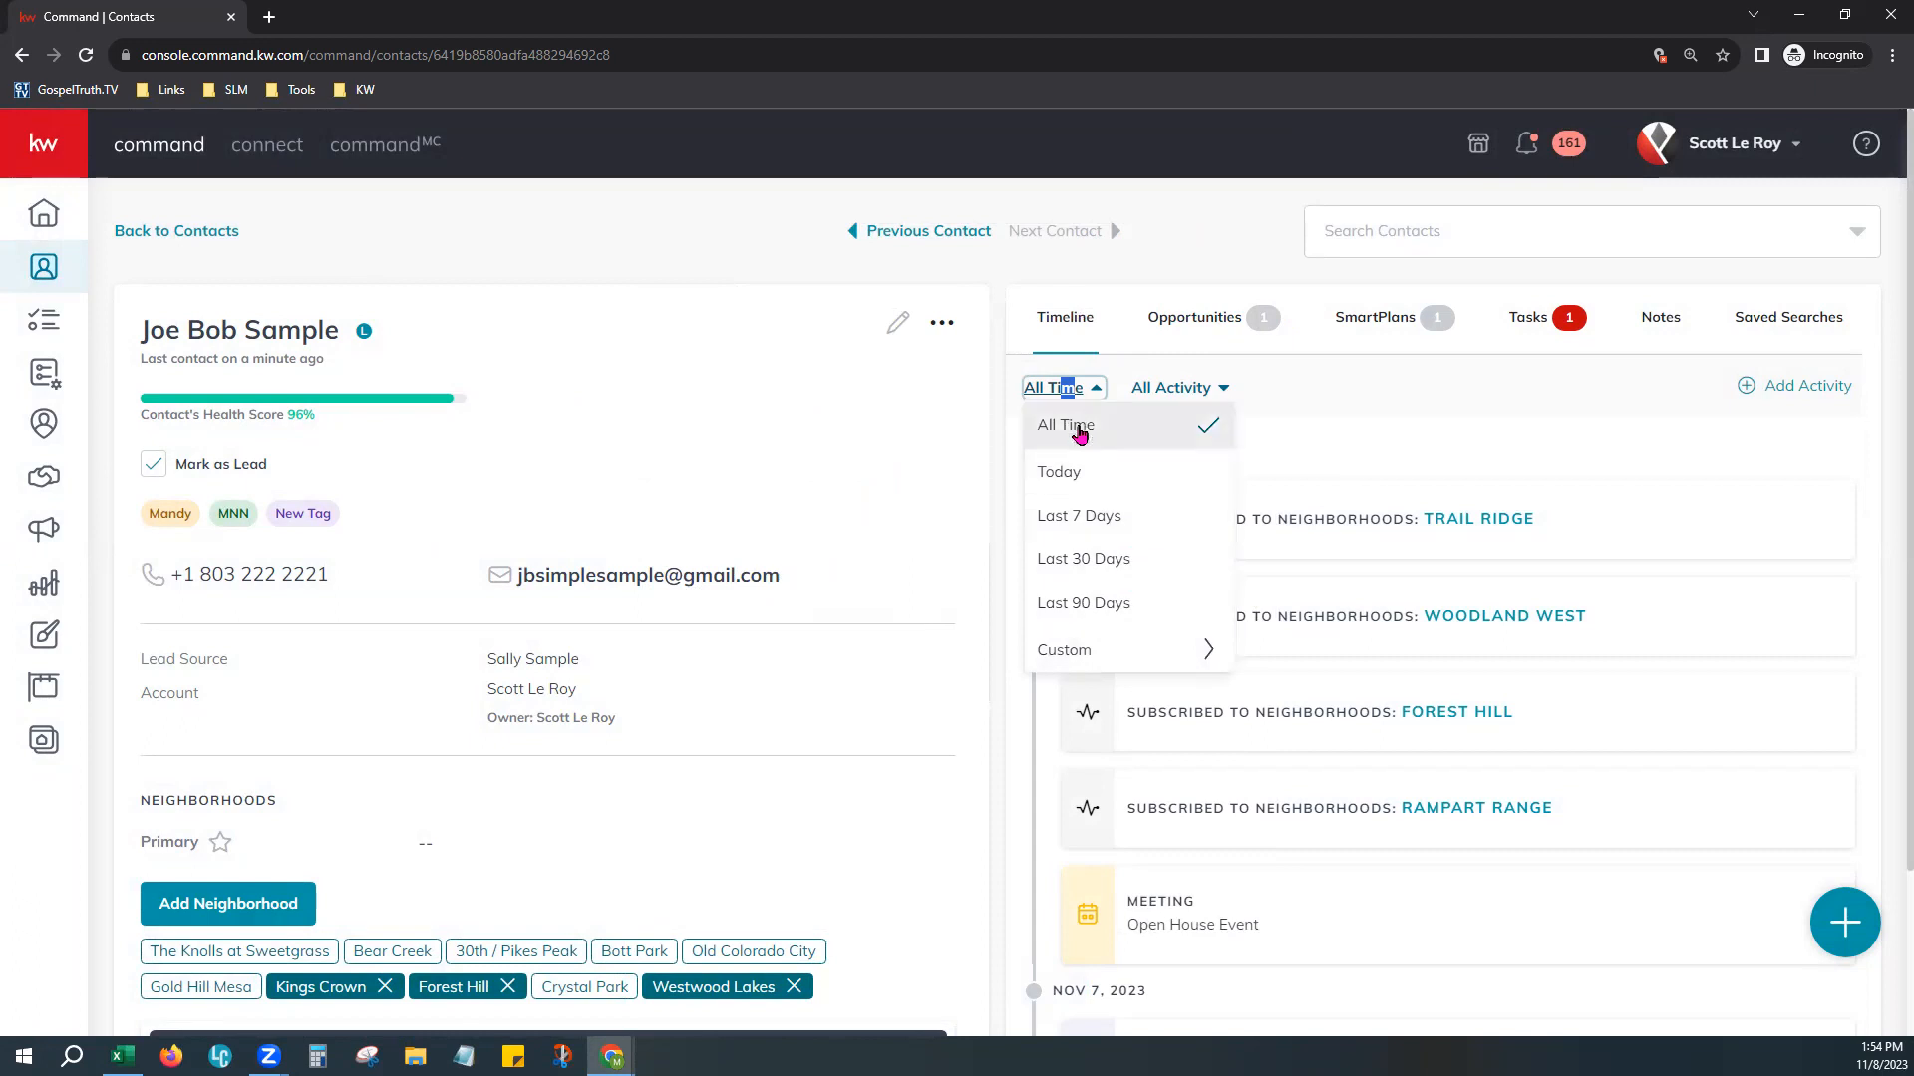
left_click(1171, 388)
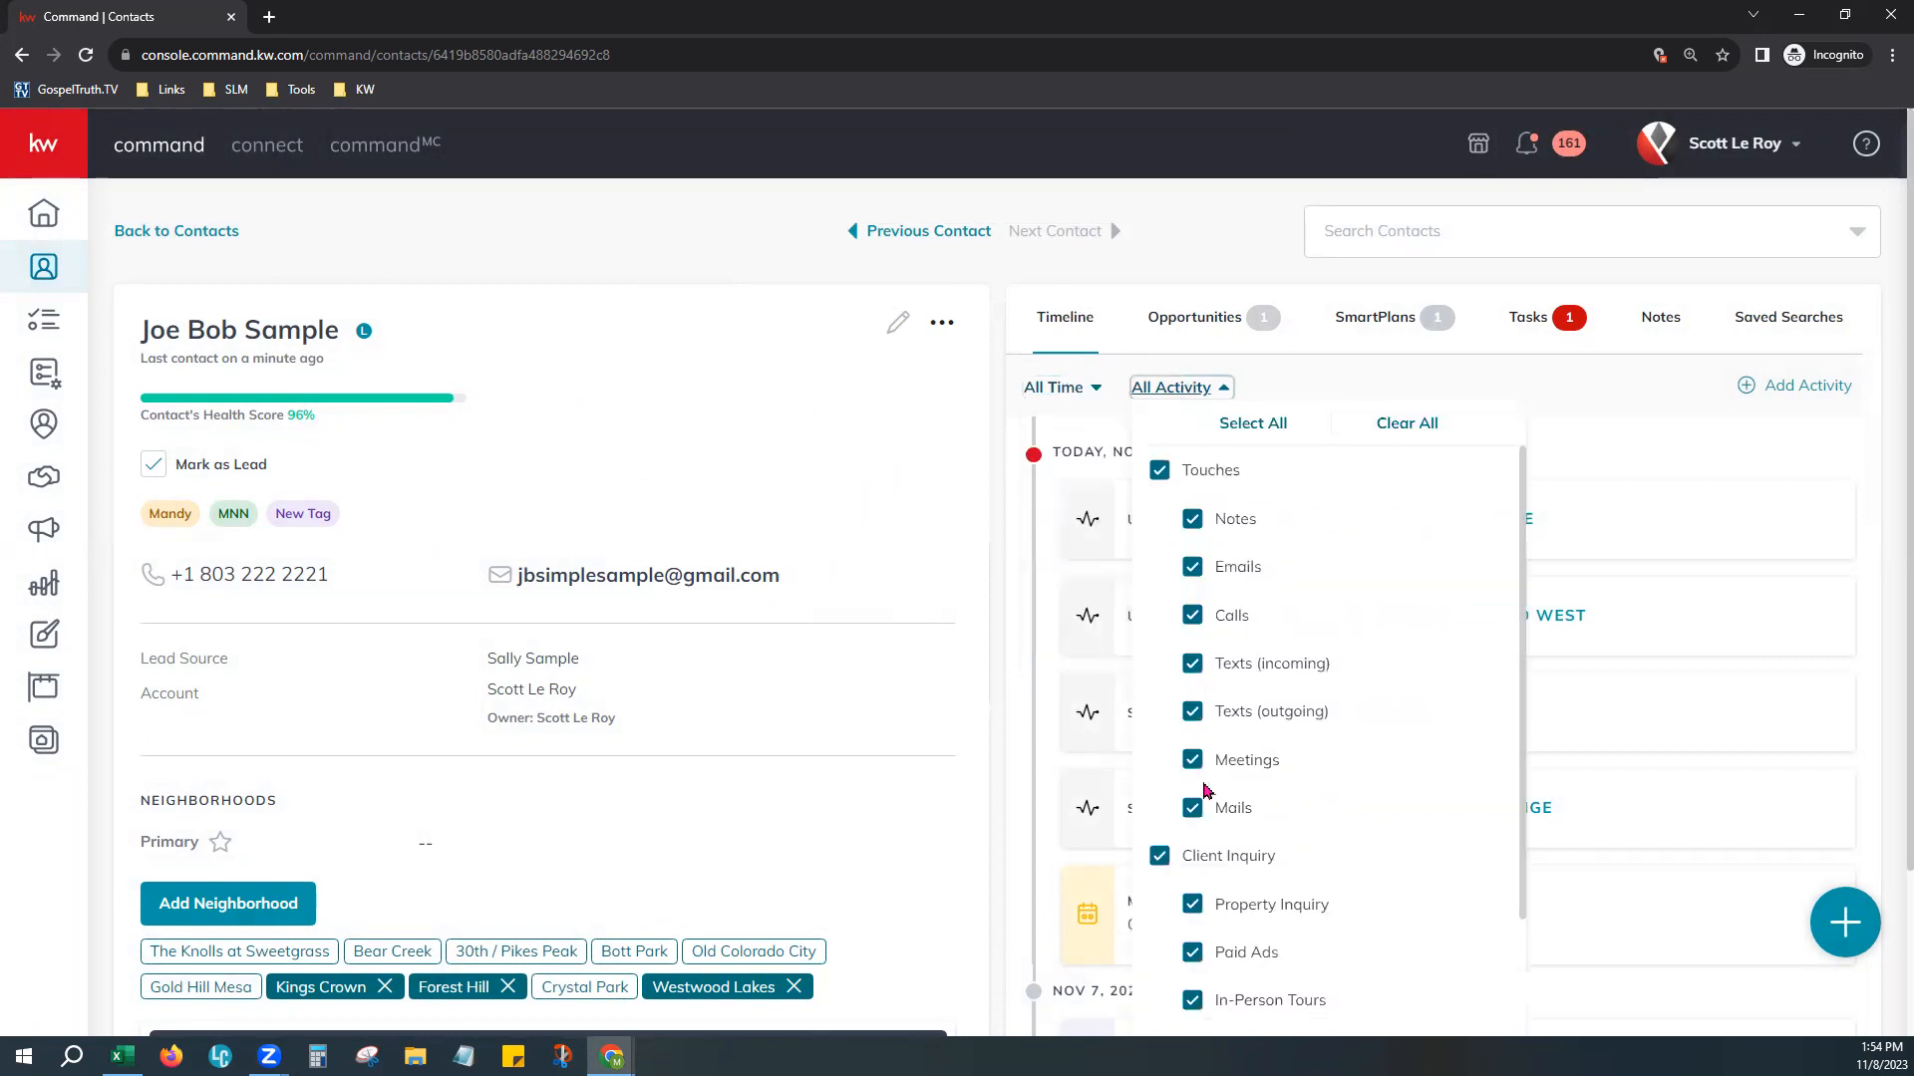
scroll(1295, 828, "down", 3)
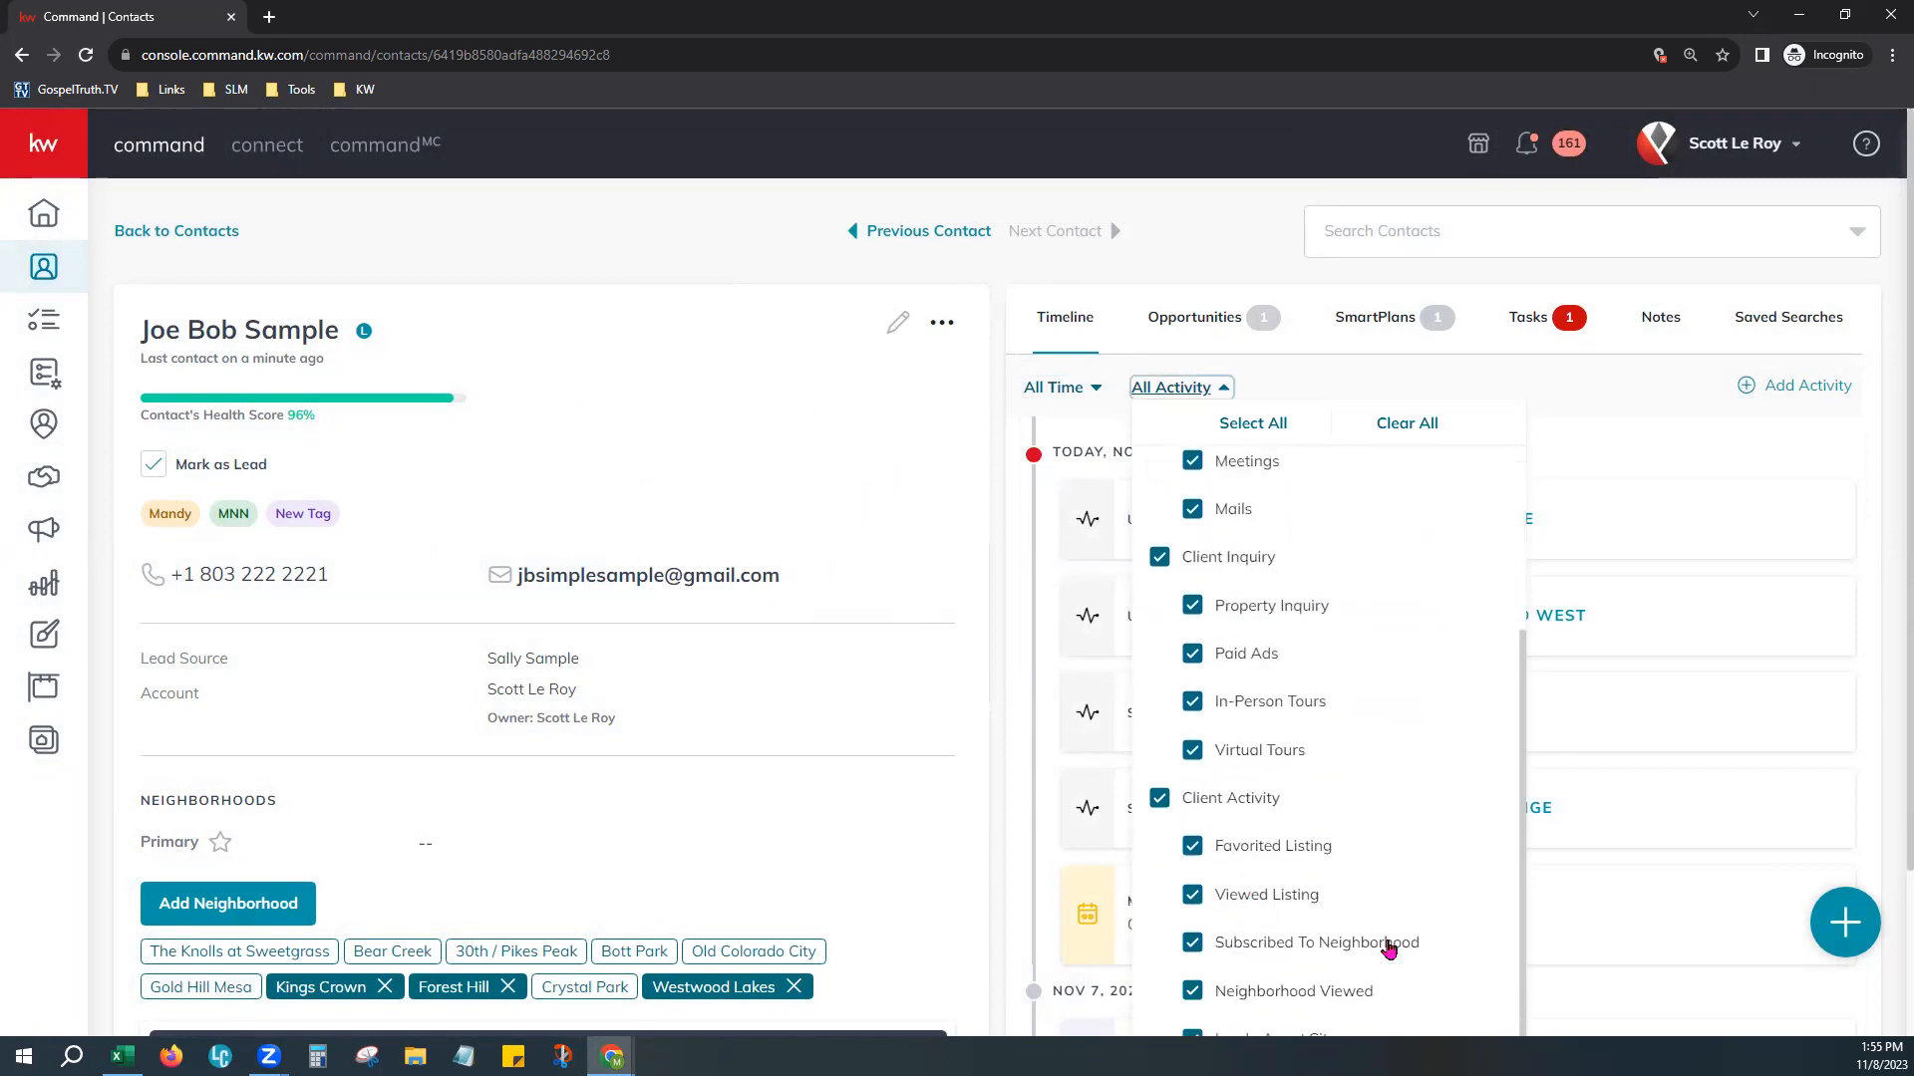
scroll(1394, 941, "down", 1)
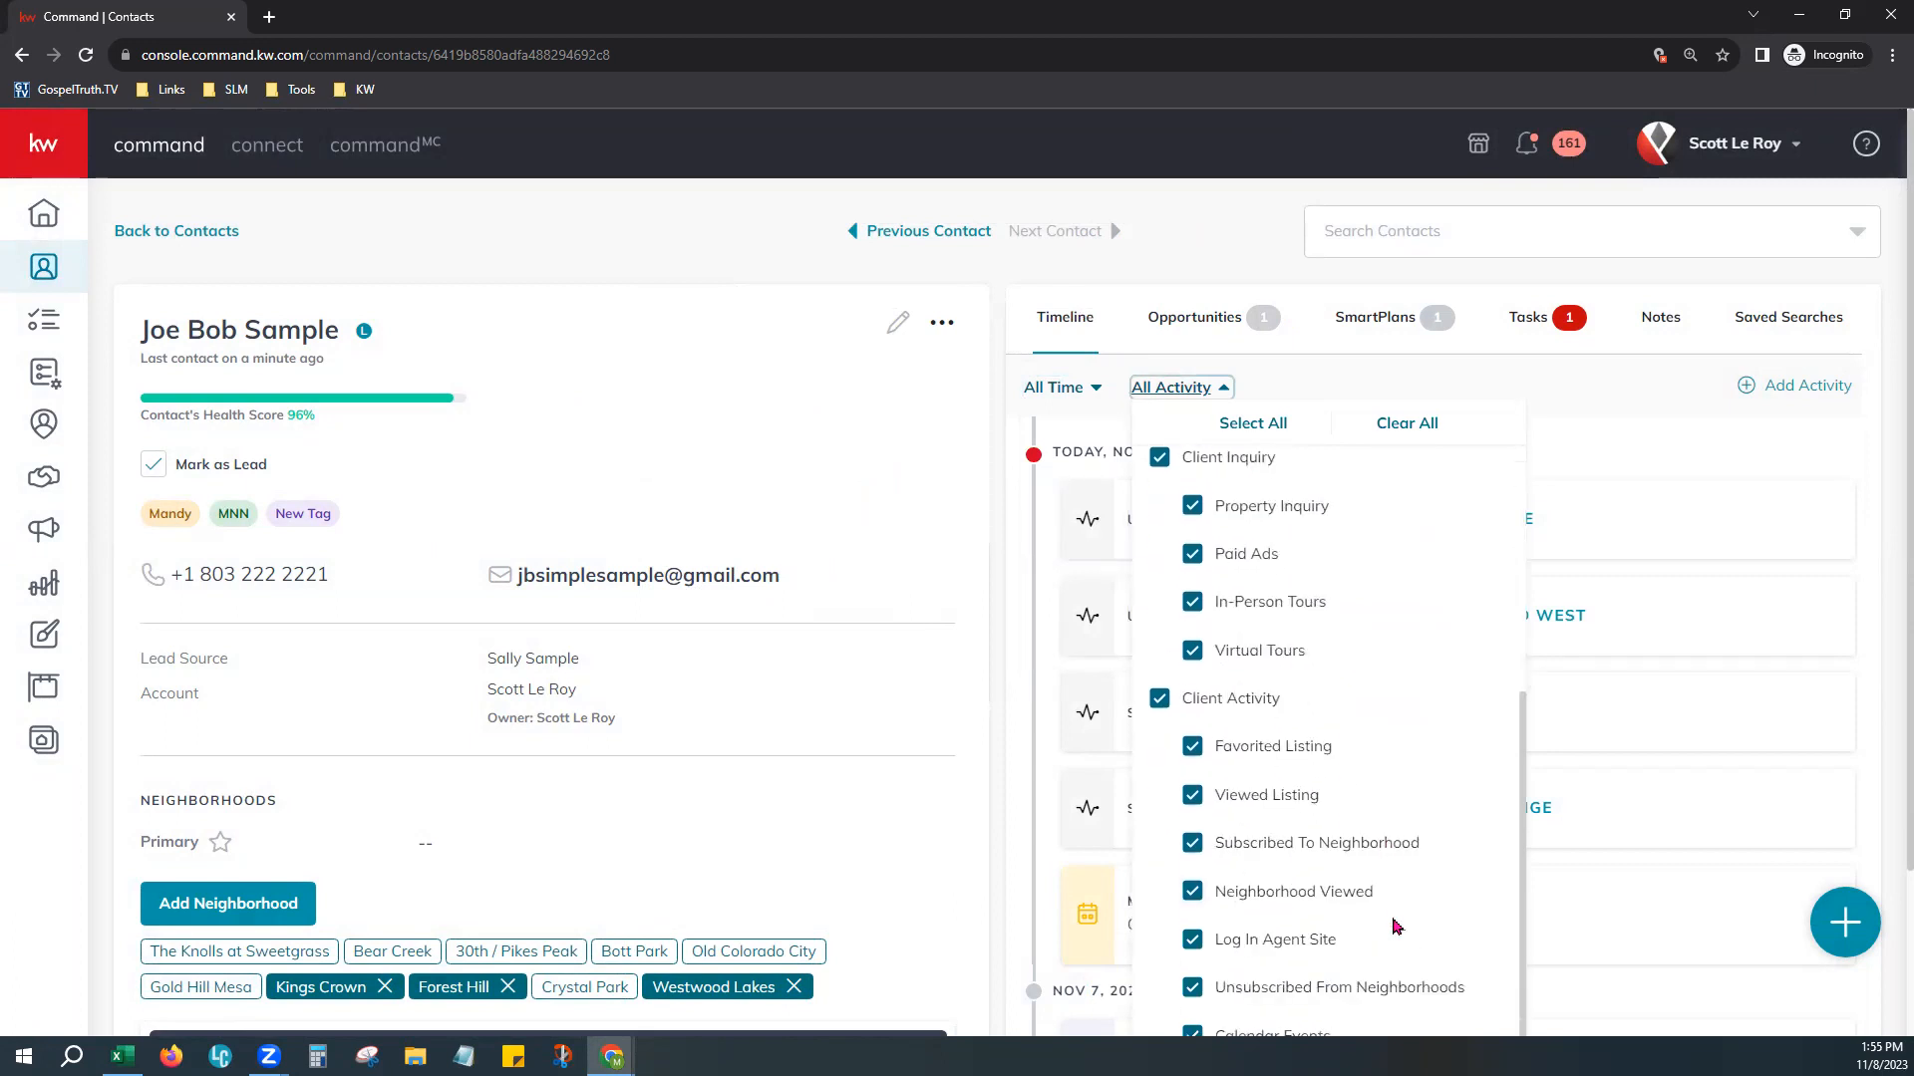
left_click(1445, 391)
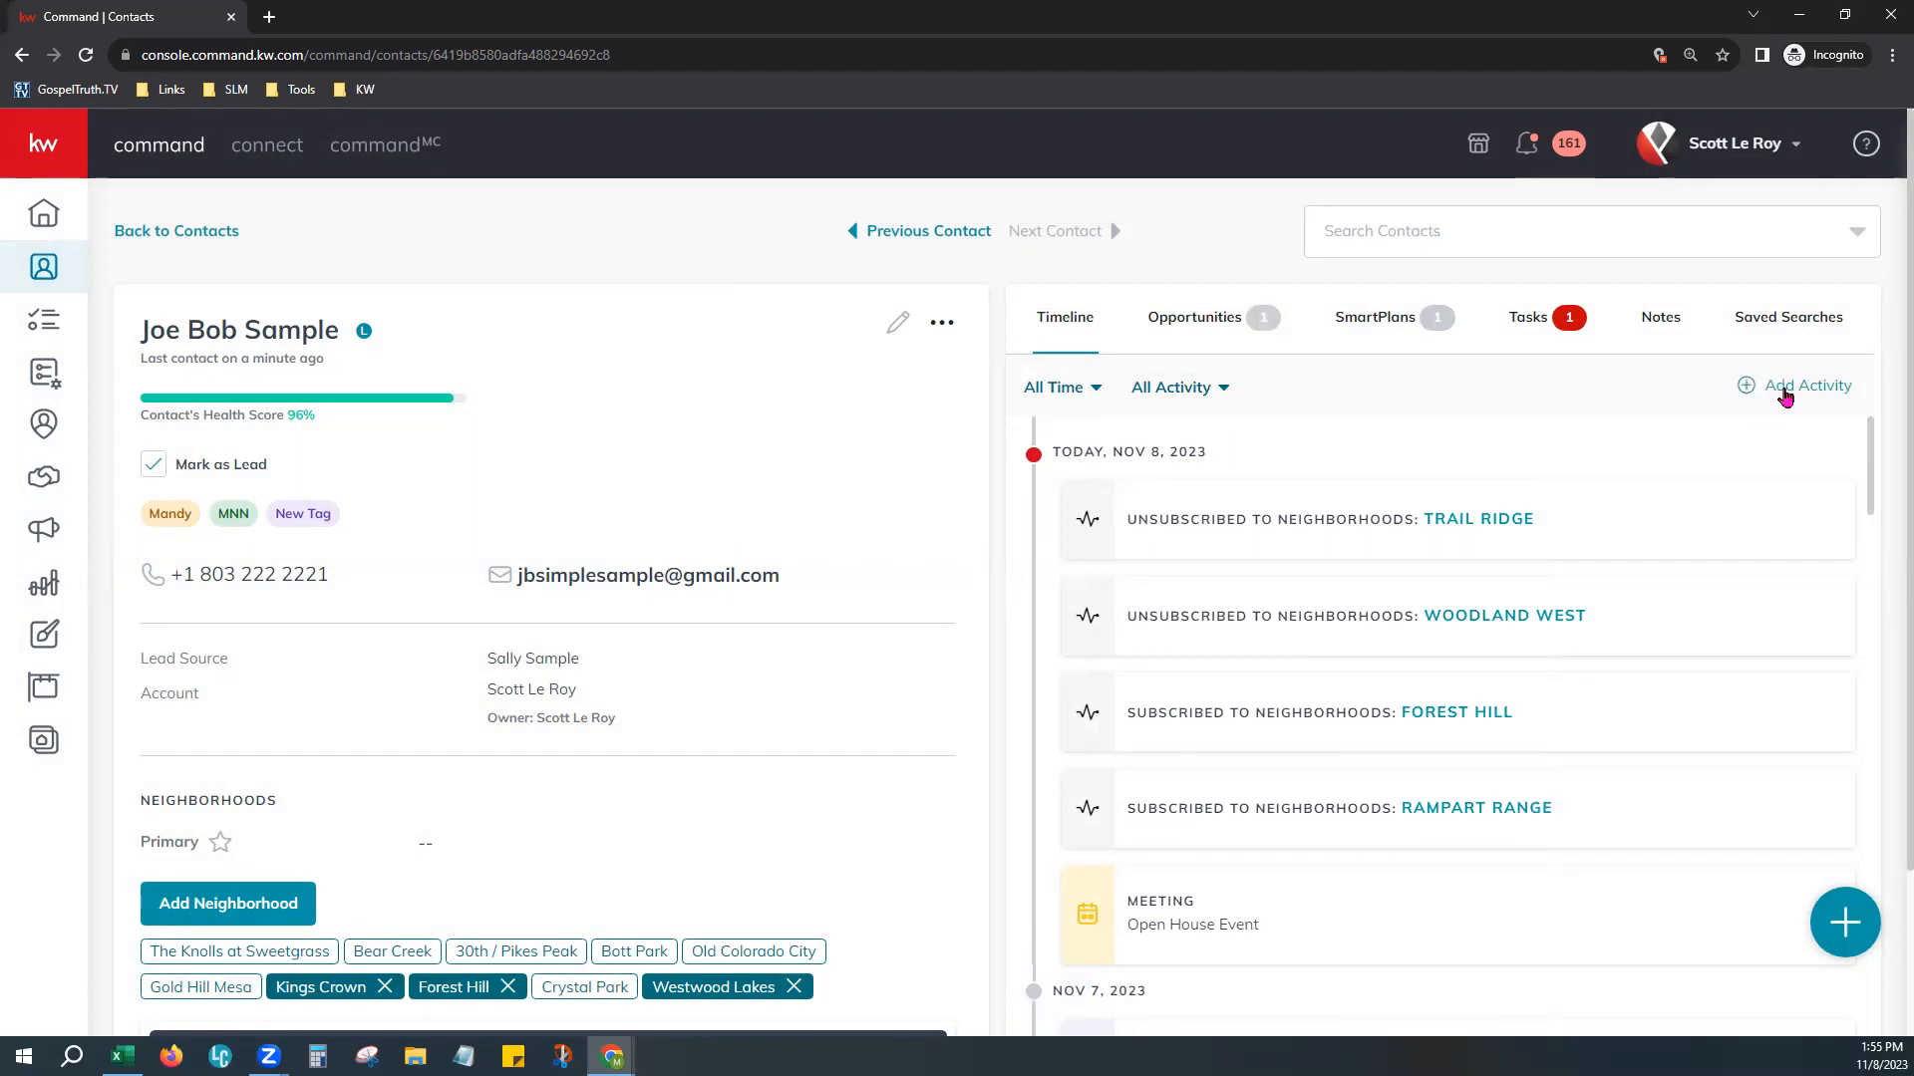
Step: Review the contact's Opportunities, SmartPlans, Tasks, Notes and Saved Searches in turn
left_click(1191, 306)
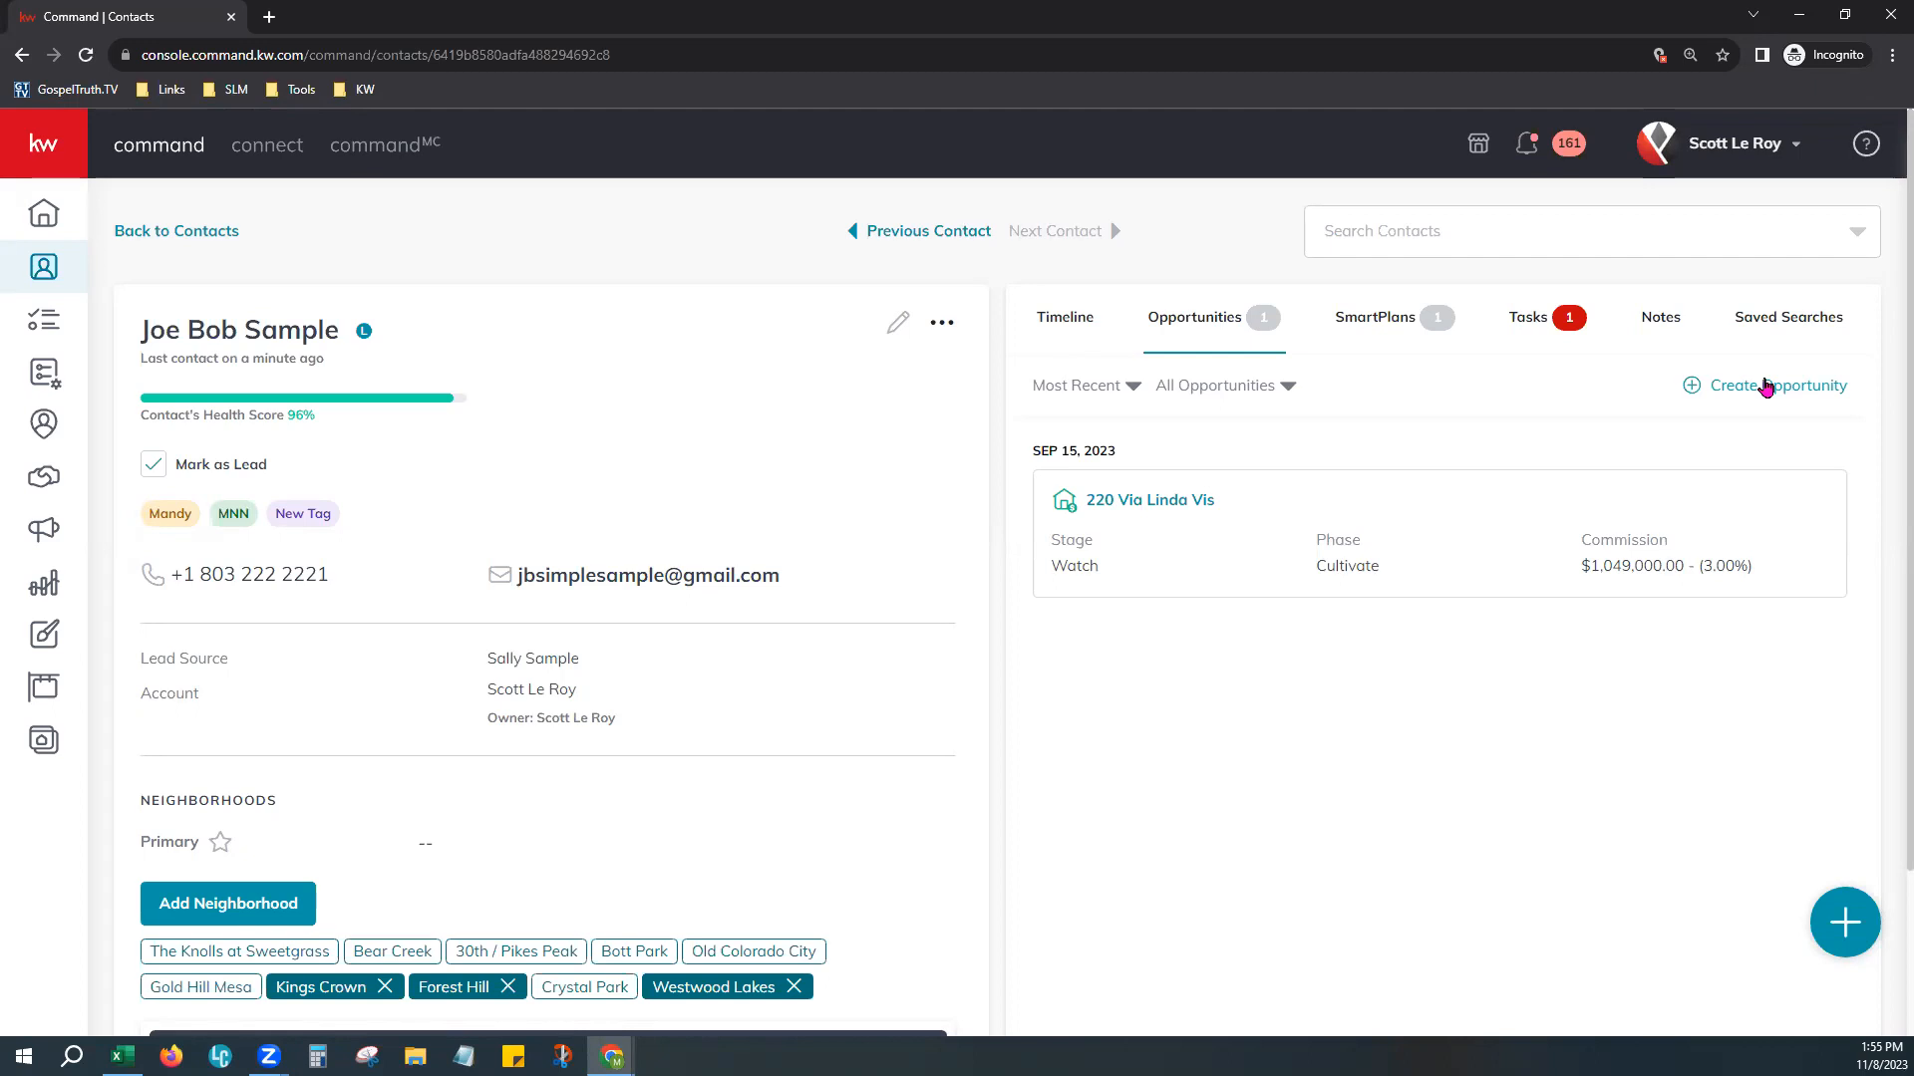
left_click(1412, 329)
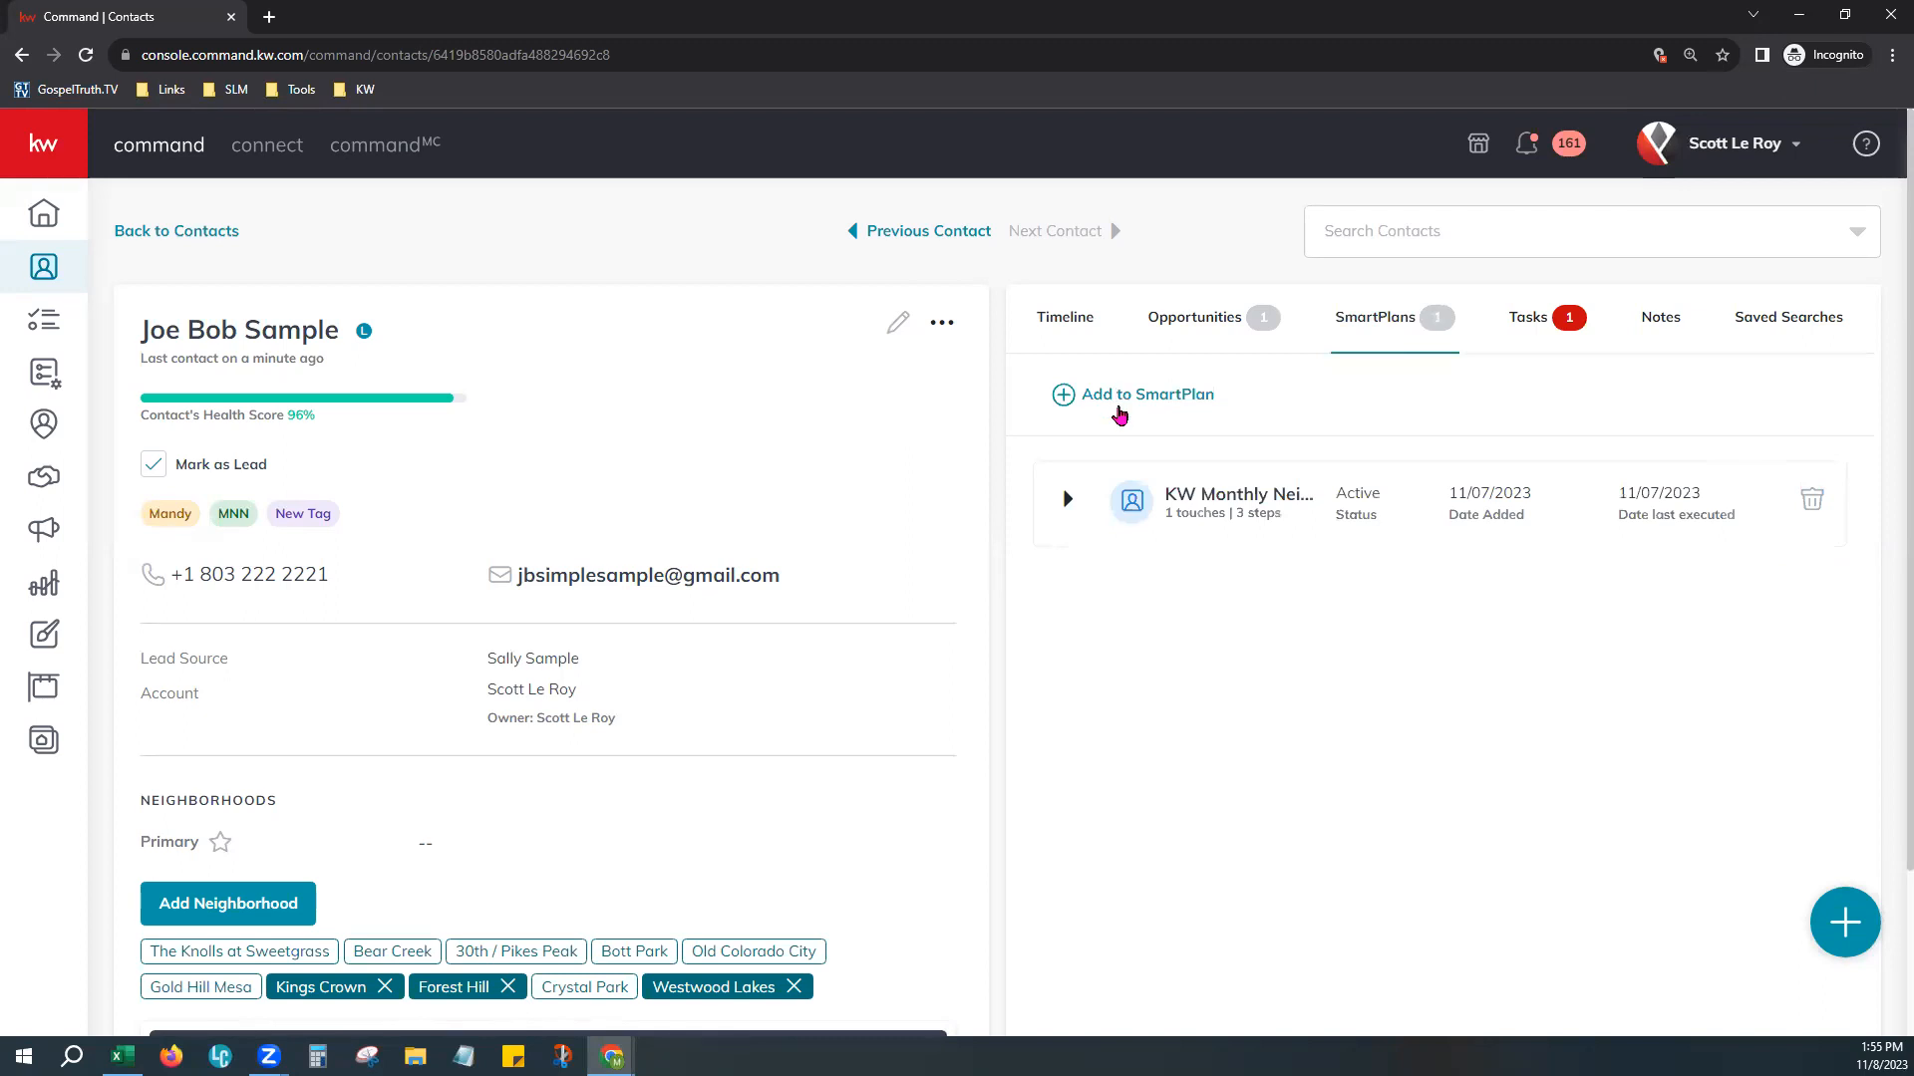
left_click(1516, 319)
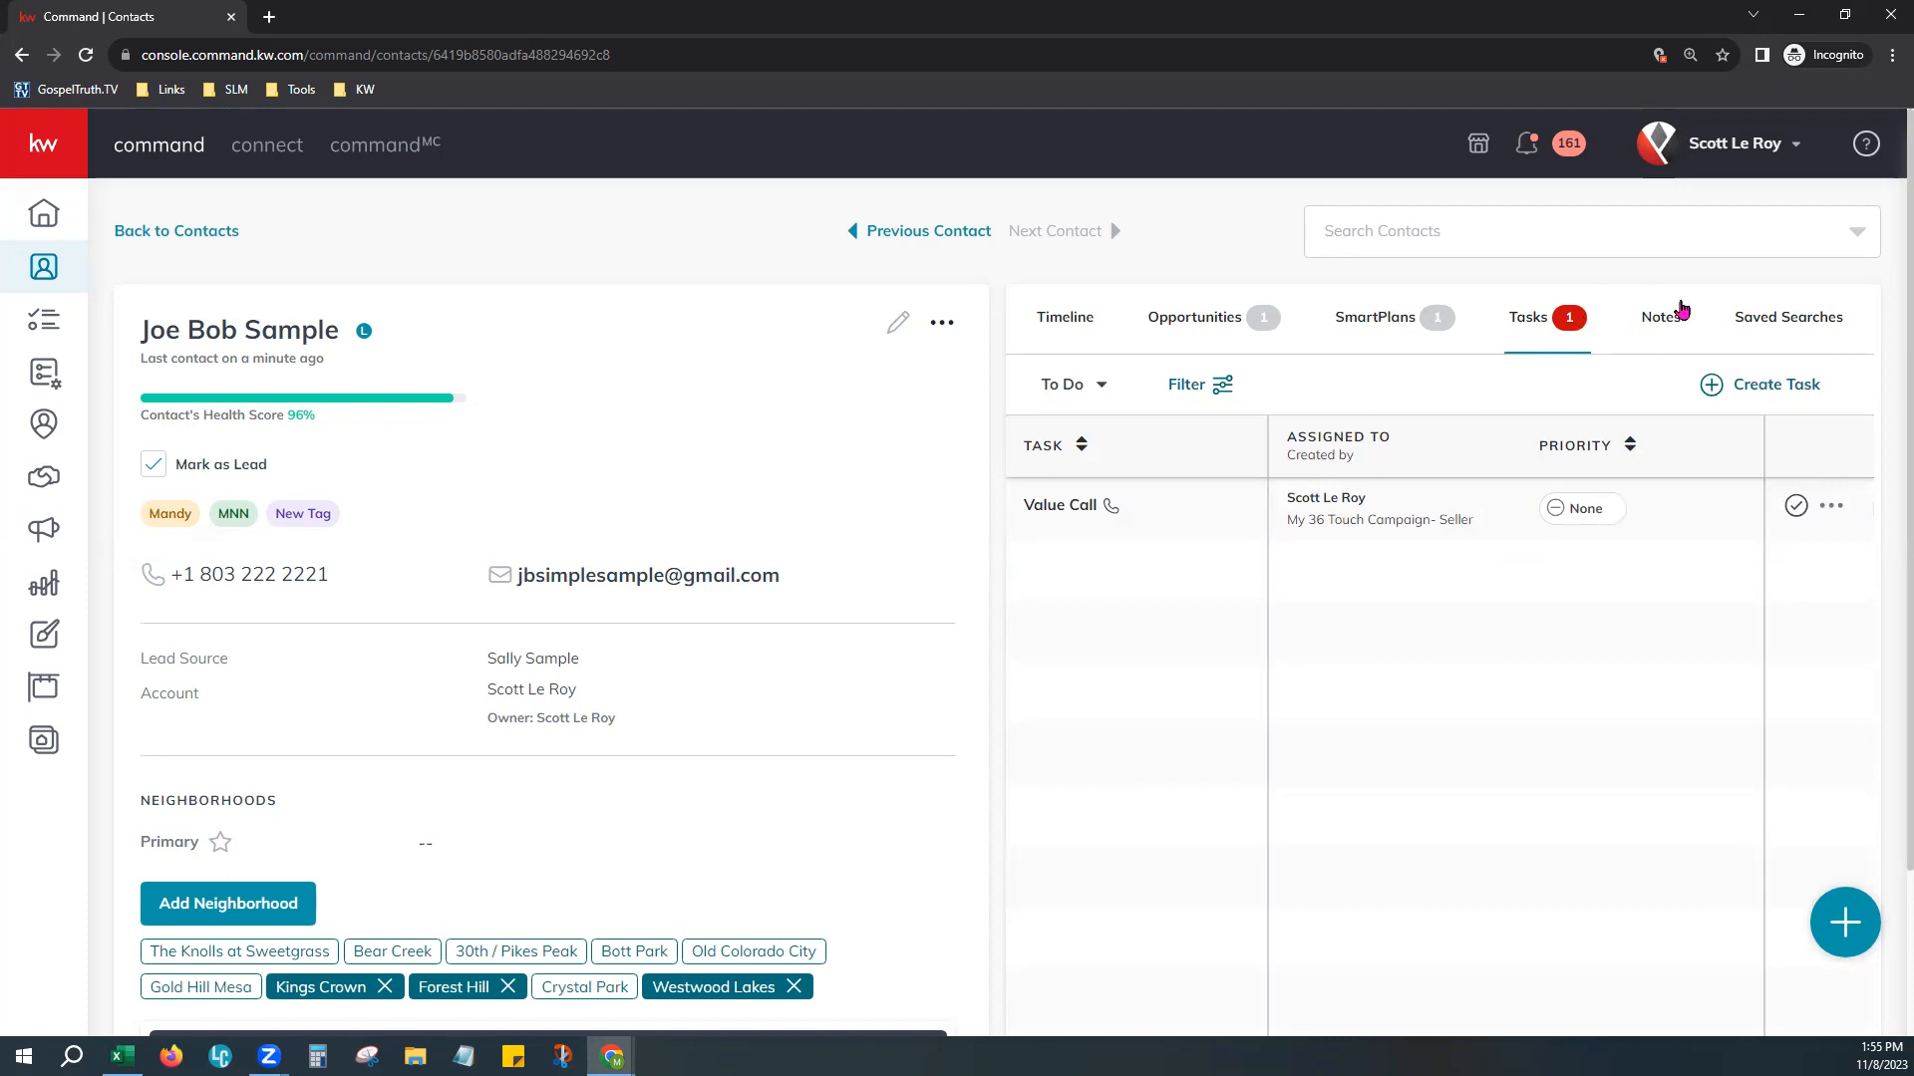
left_click(1682, 321)
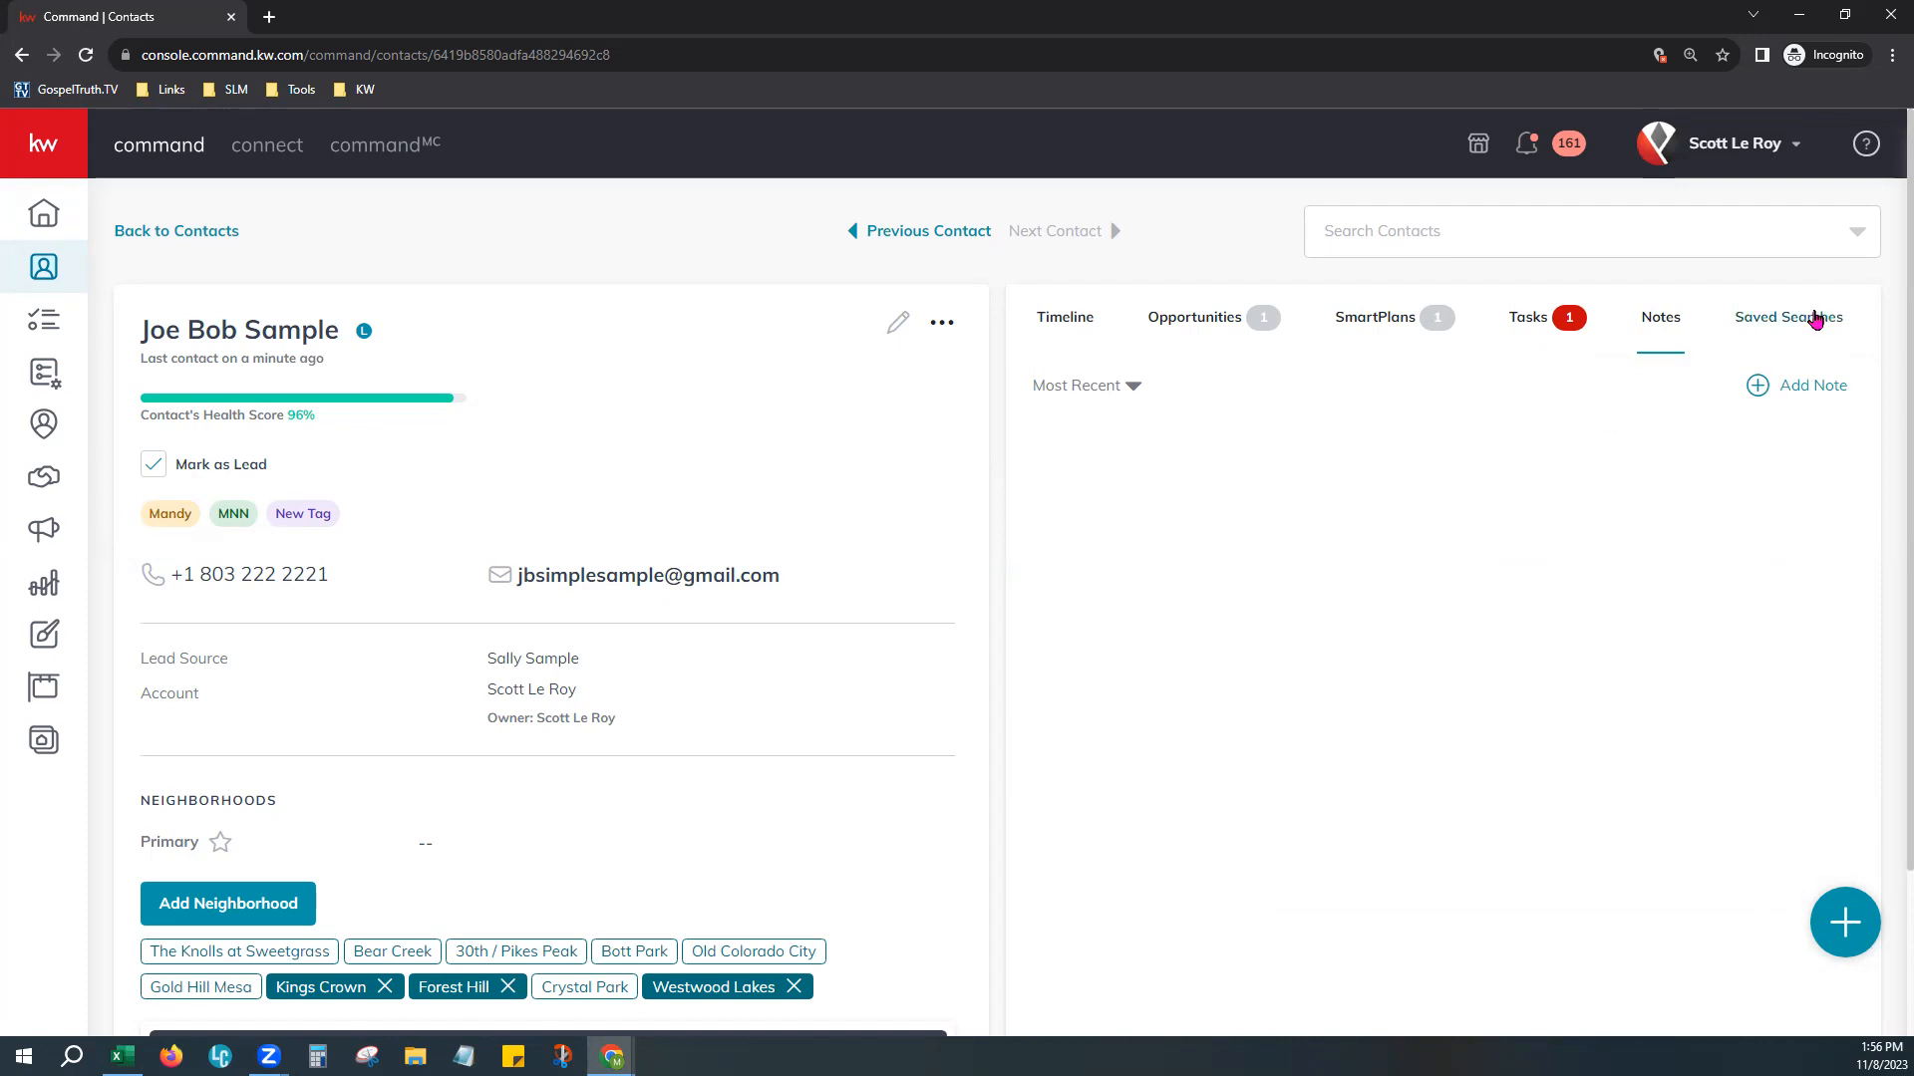
left_click(1809, 321)
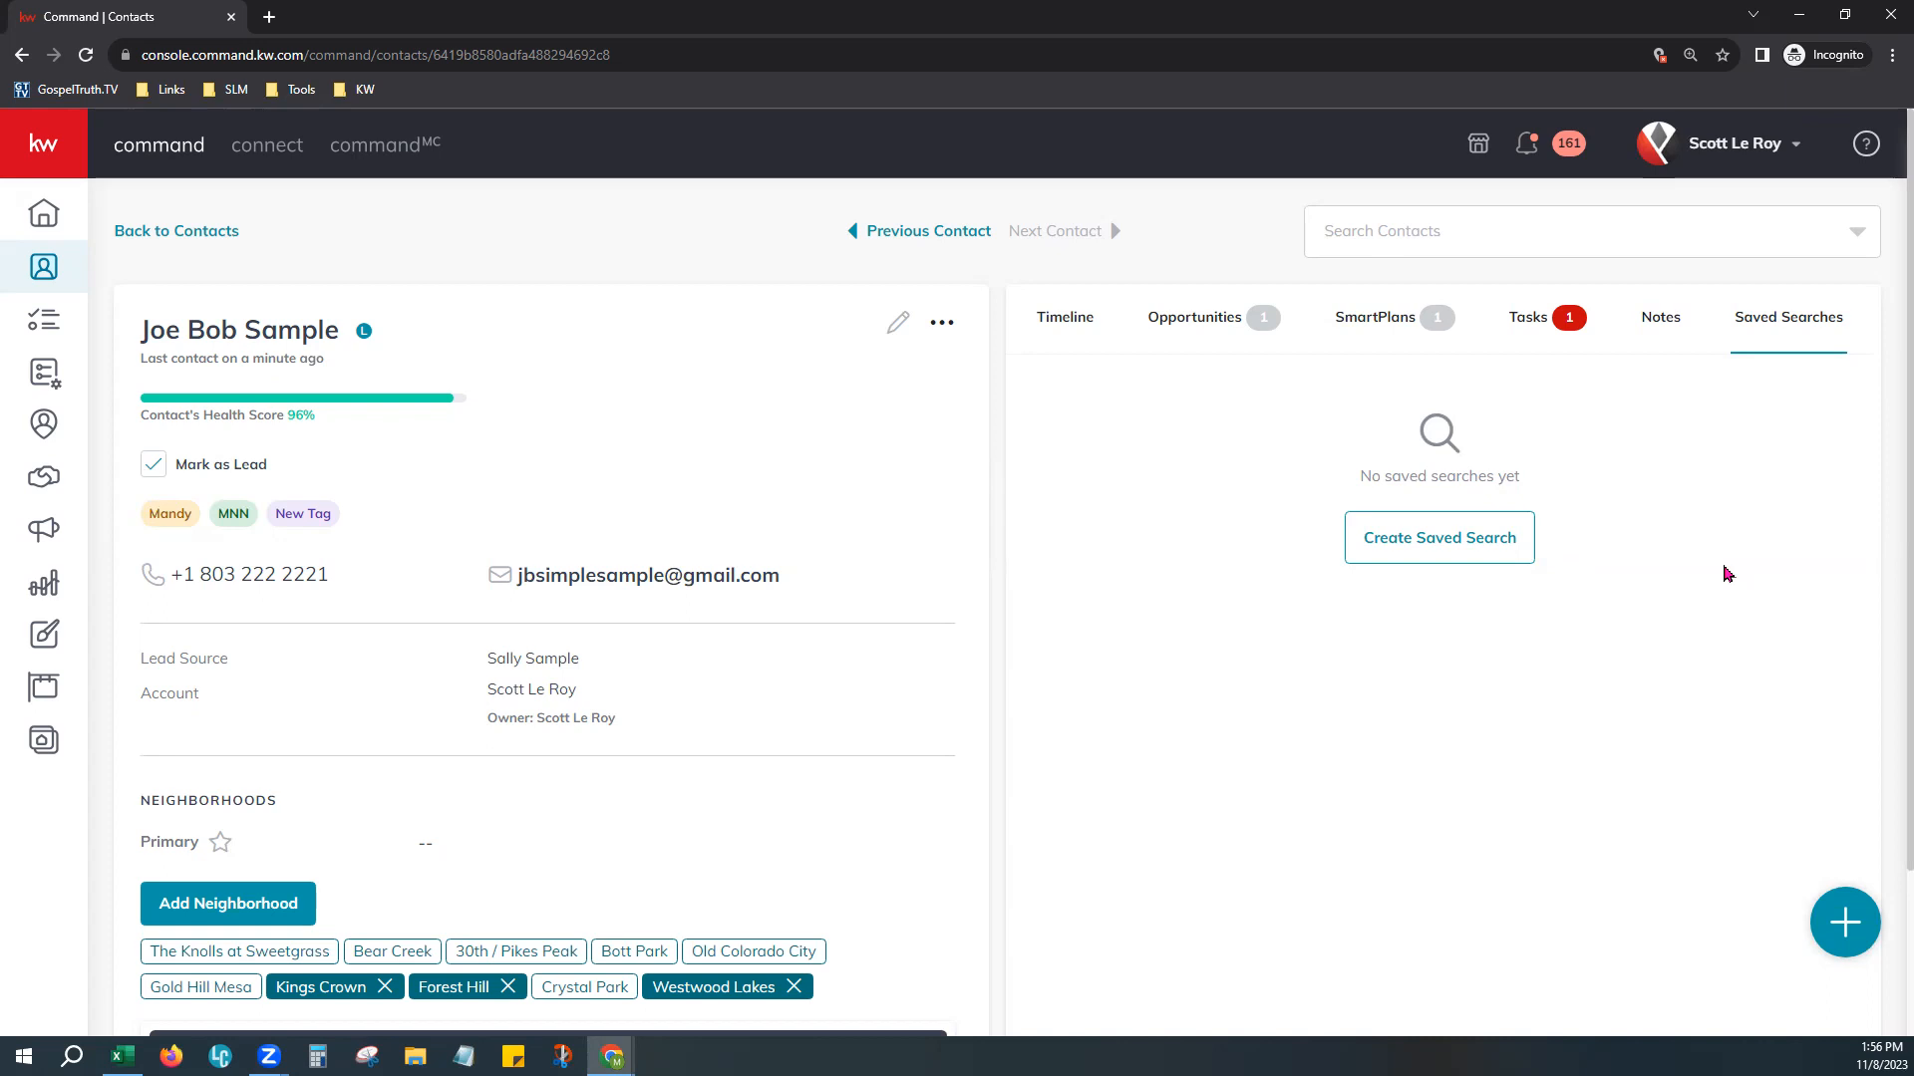
Step: Start a saved search for the contact with its location set by Zip Code to 29860
left_click(1456, 539)
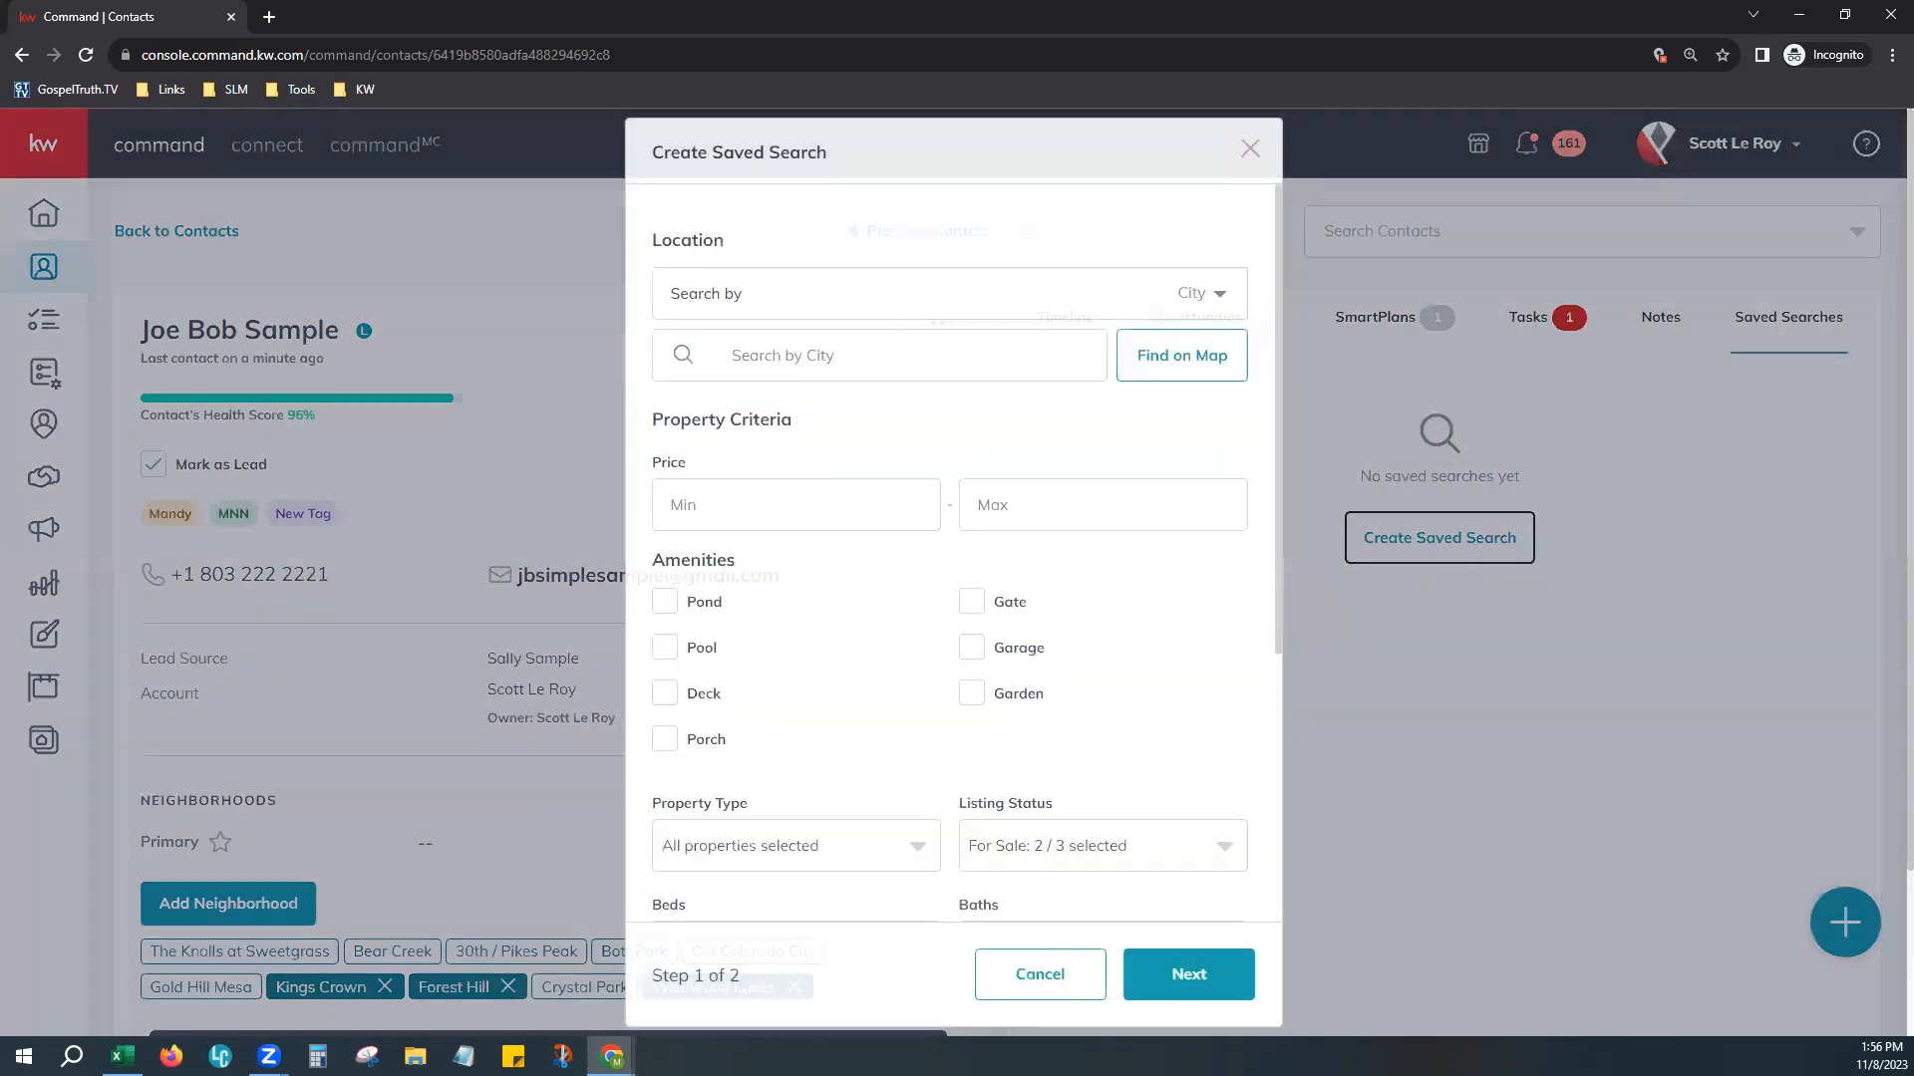
left_click(1195, 298)
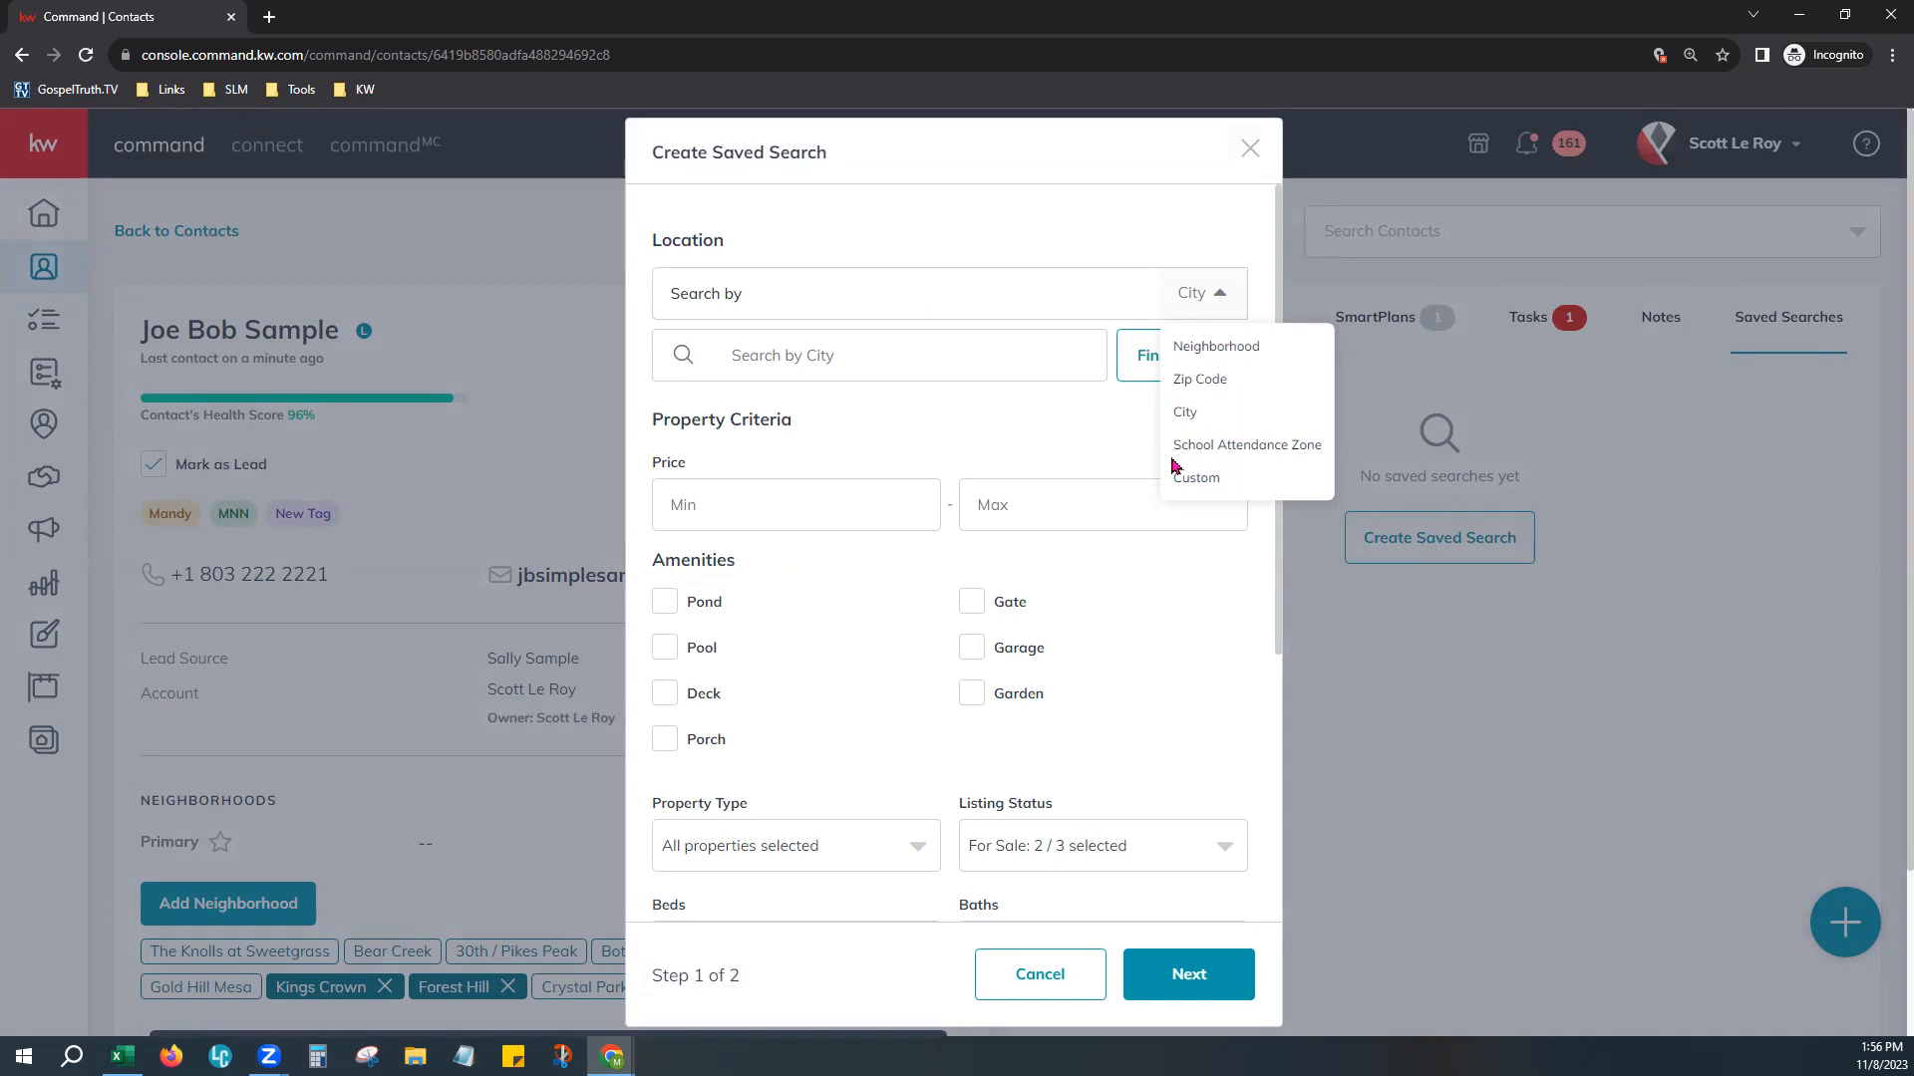
left_click(1212, 386)
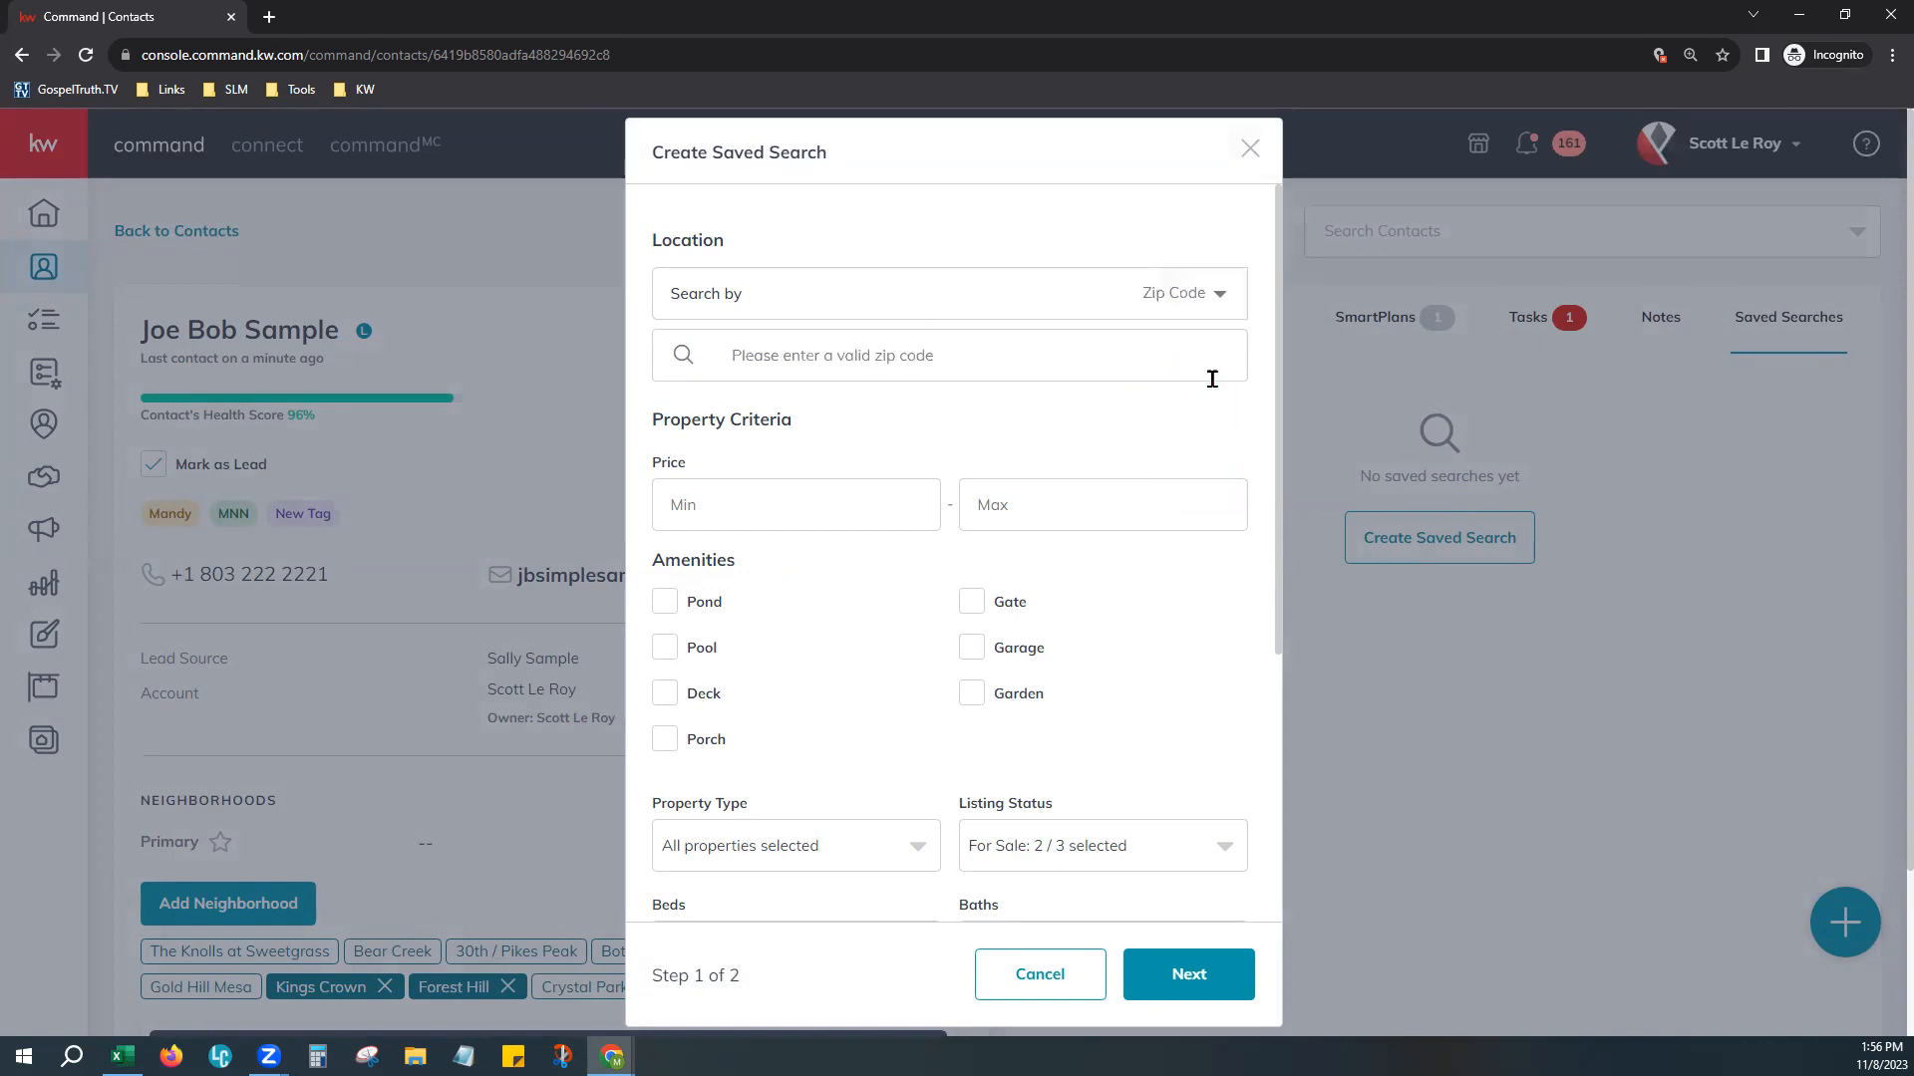
left_click(1179, 367)
type("29860")
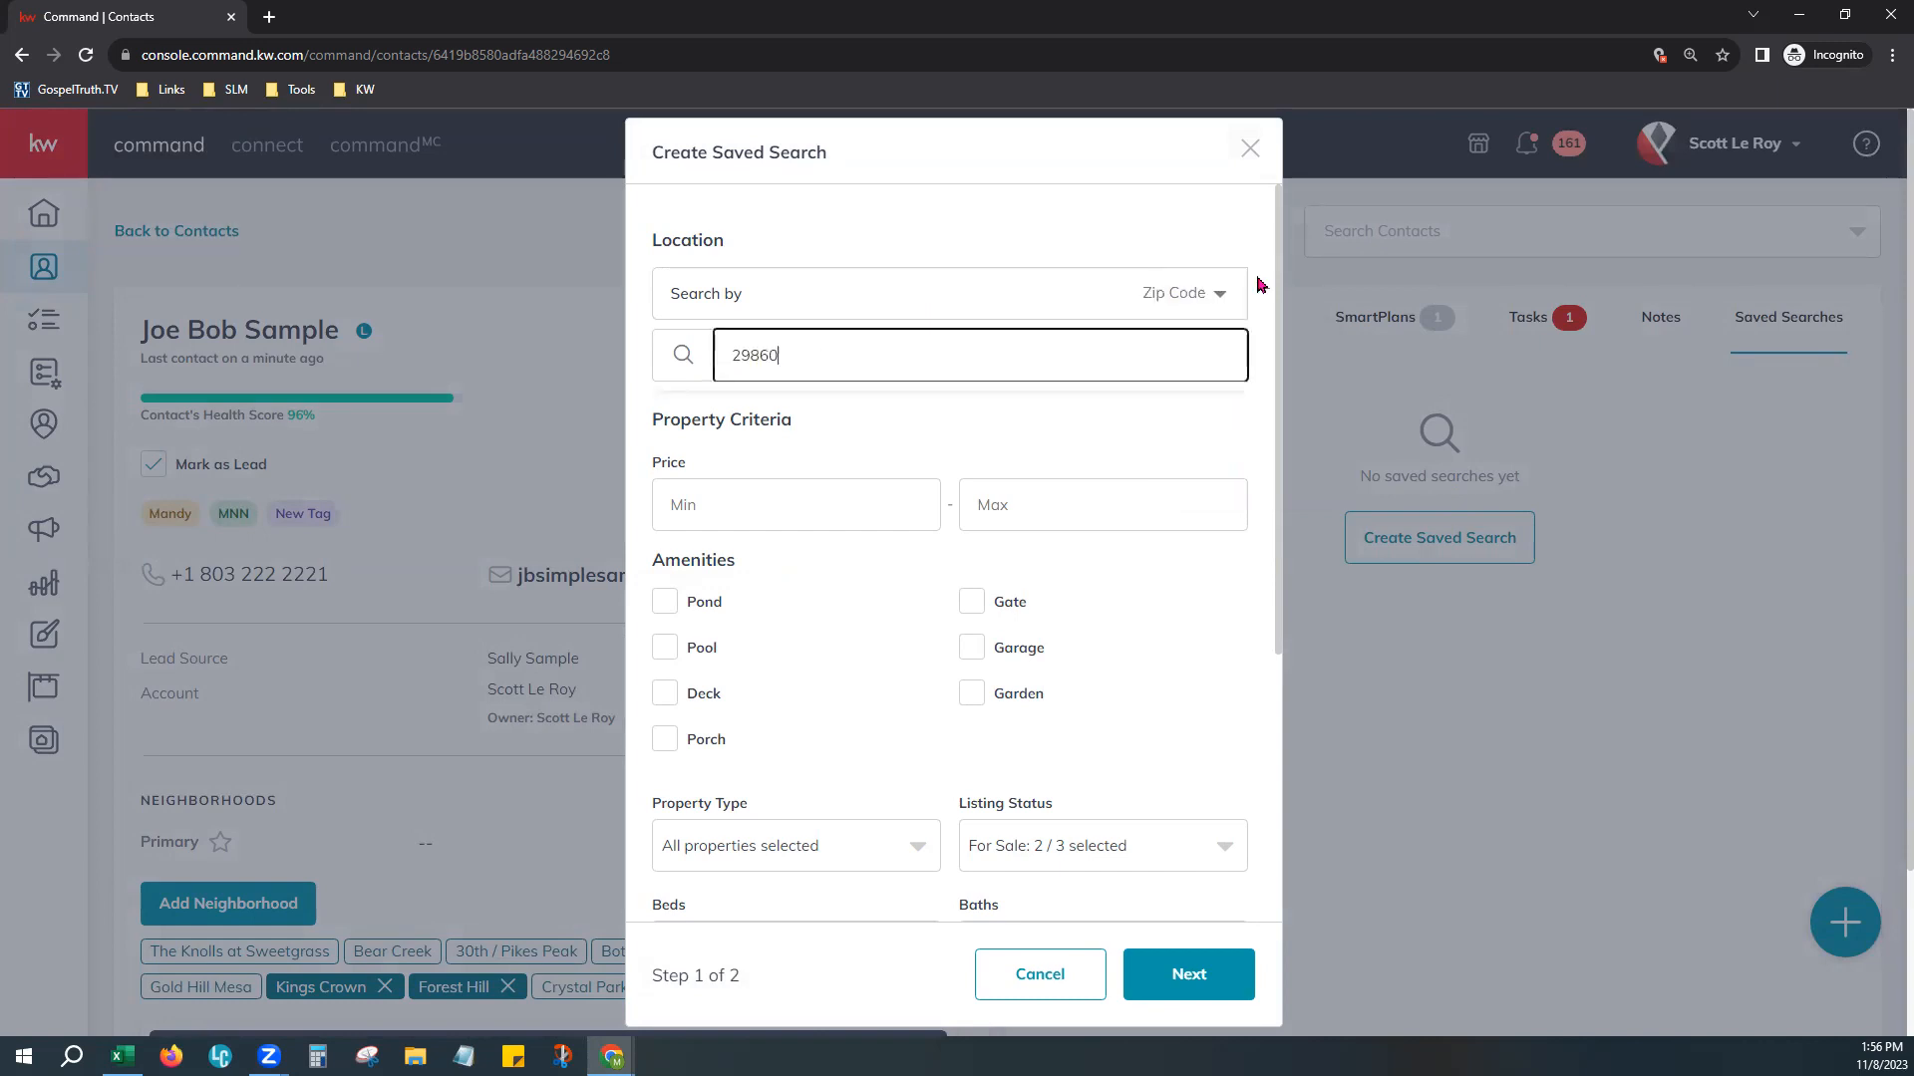
left_click(677, 438)
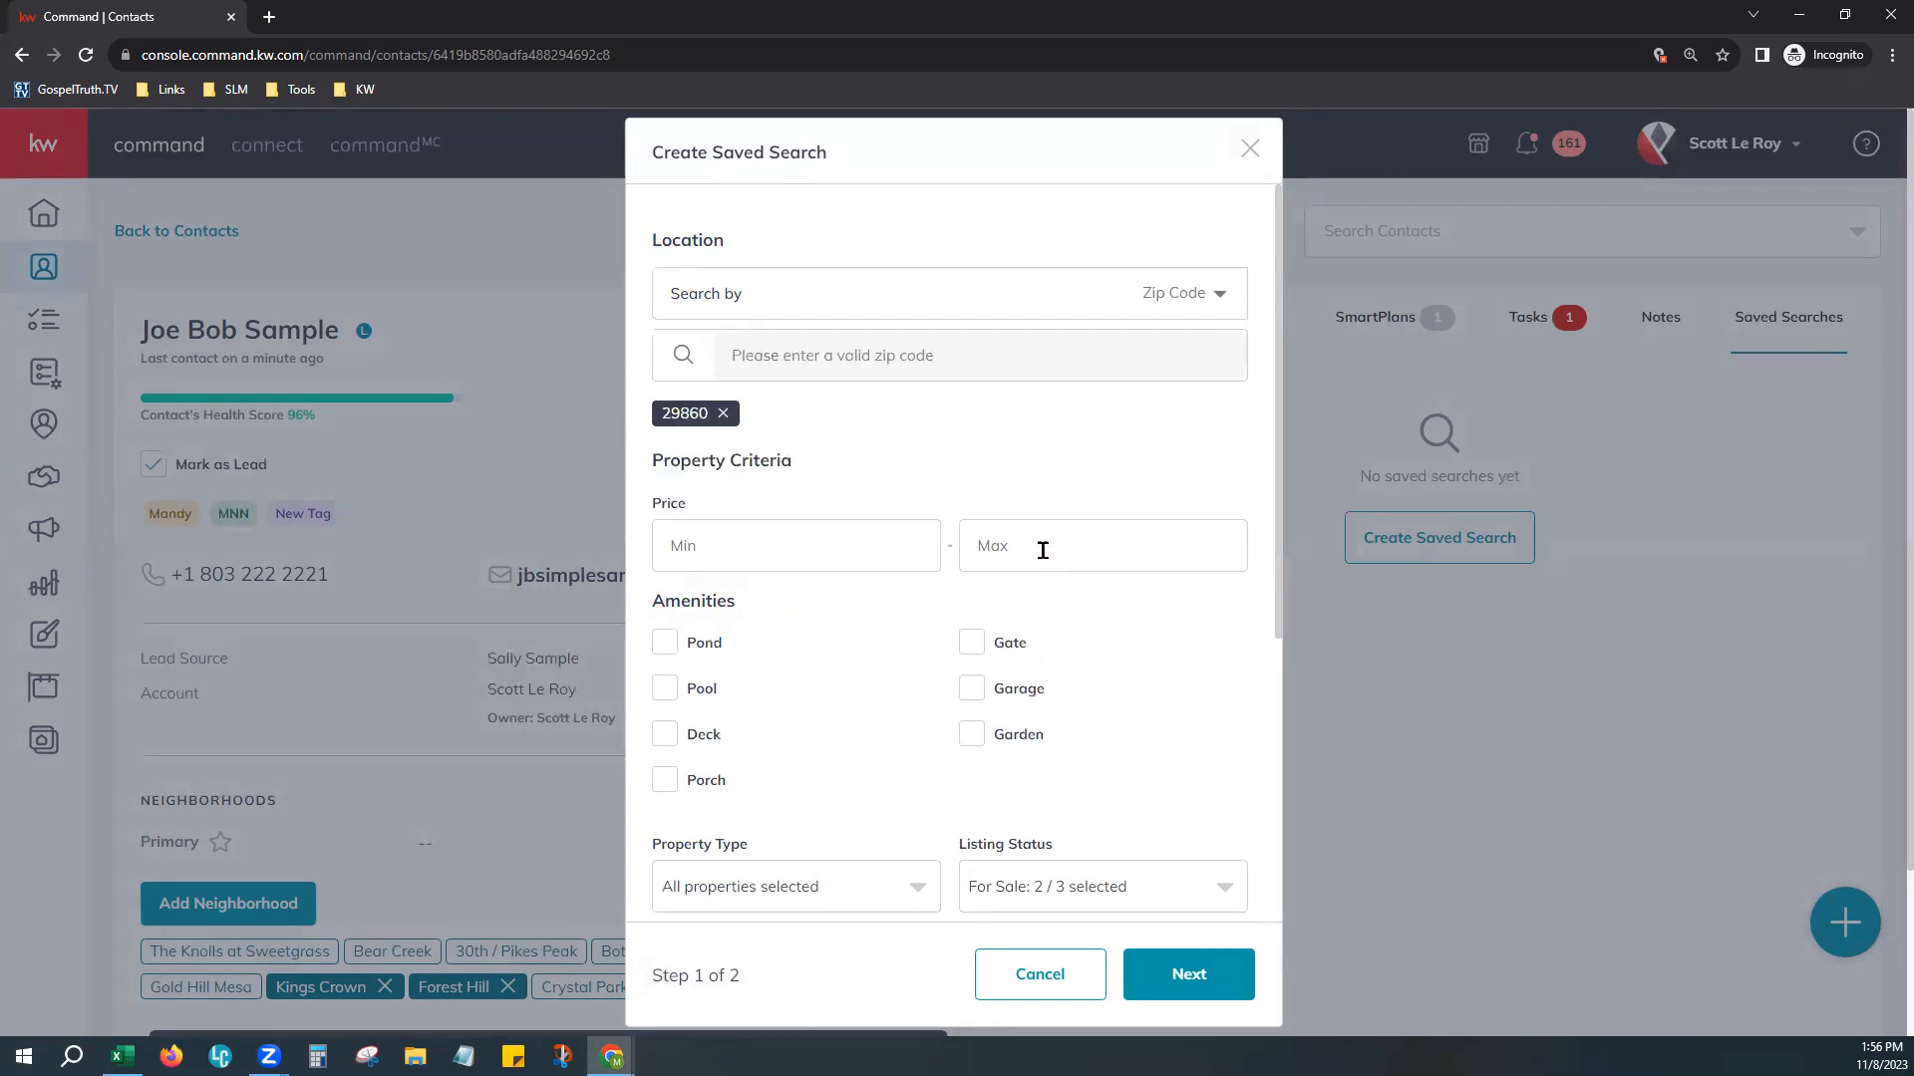
Step: Exclude Lots / Land and Multi-Family from the saved search's property types
scroll(979, 545, "down", 1)
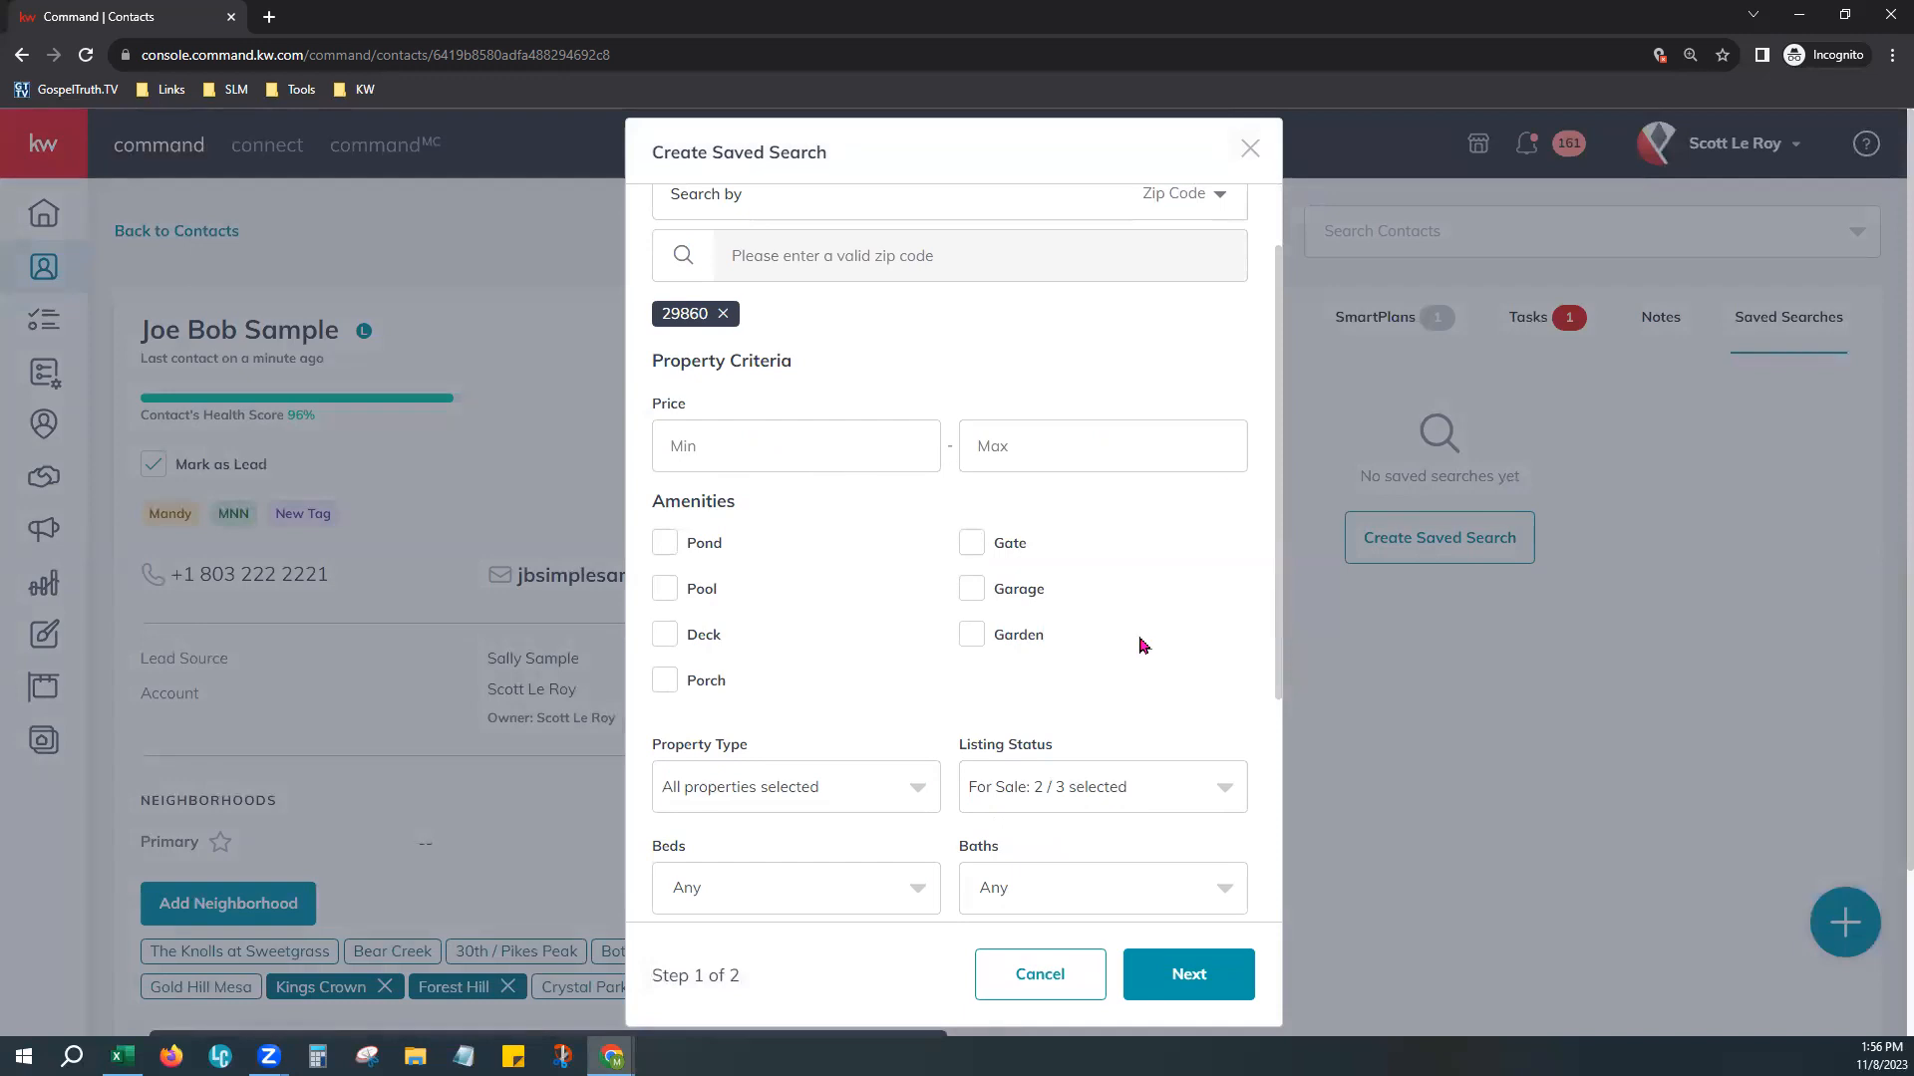
scroll(1146, 643, "down", 2)
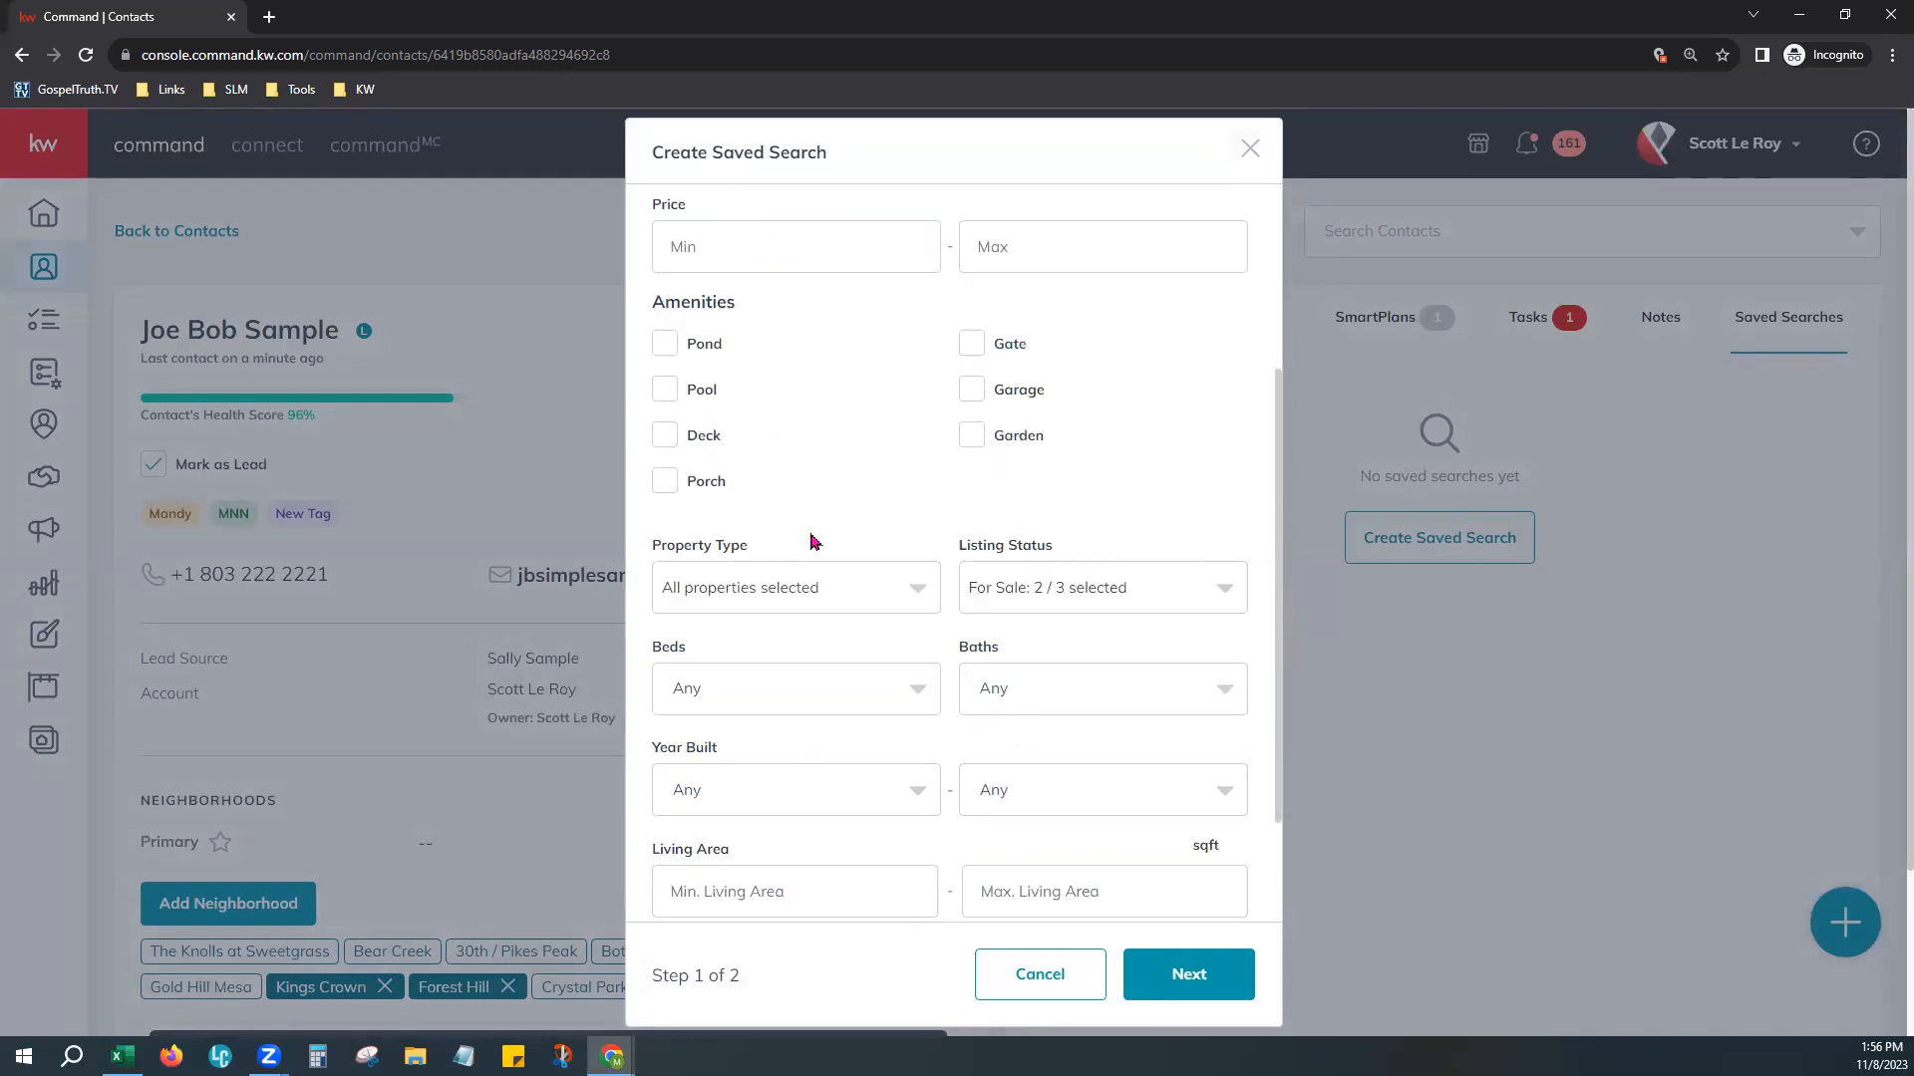
scroll(816, 543, "down", 2)
left_click(732, 443)
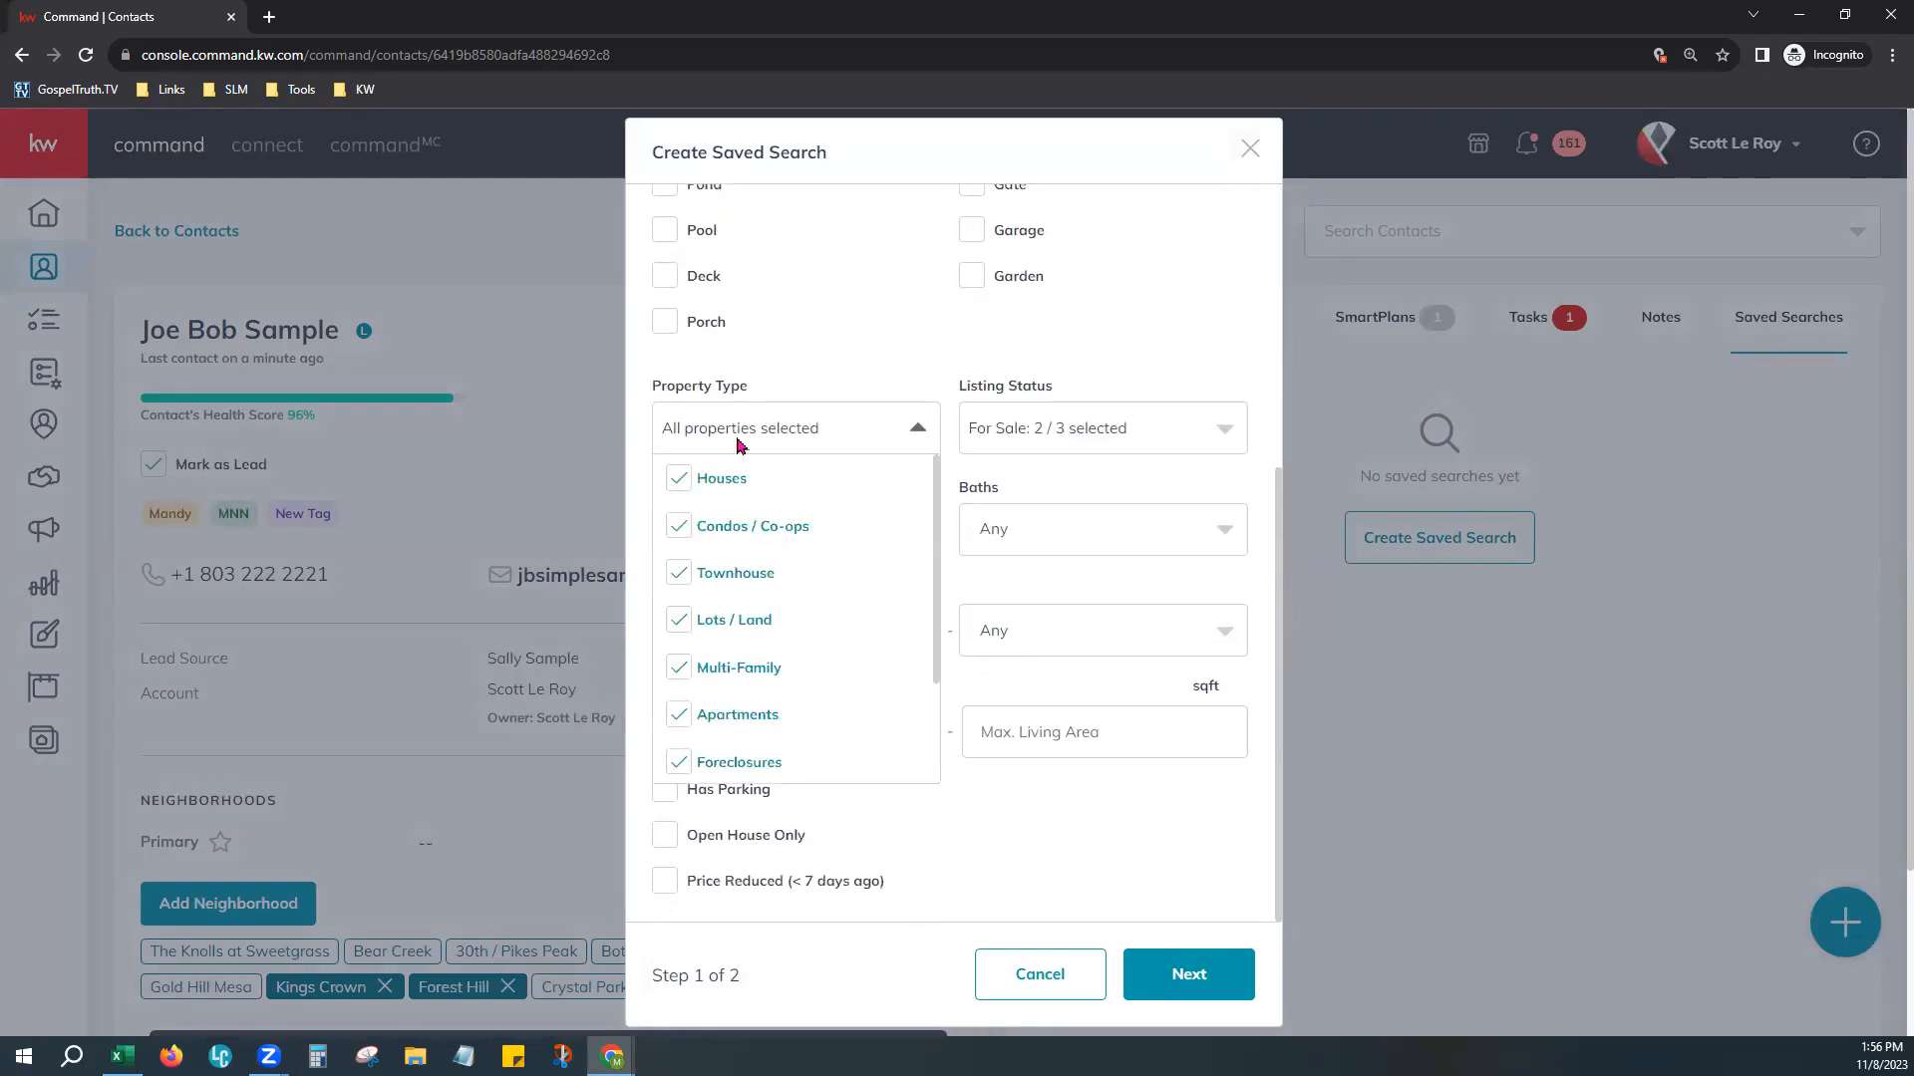
left_click(677, 621)
left_click(686, 674)
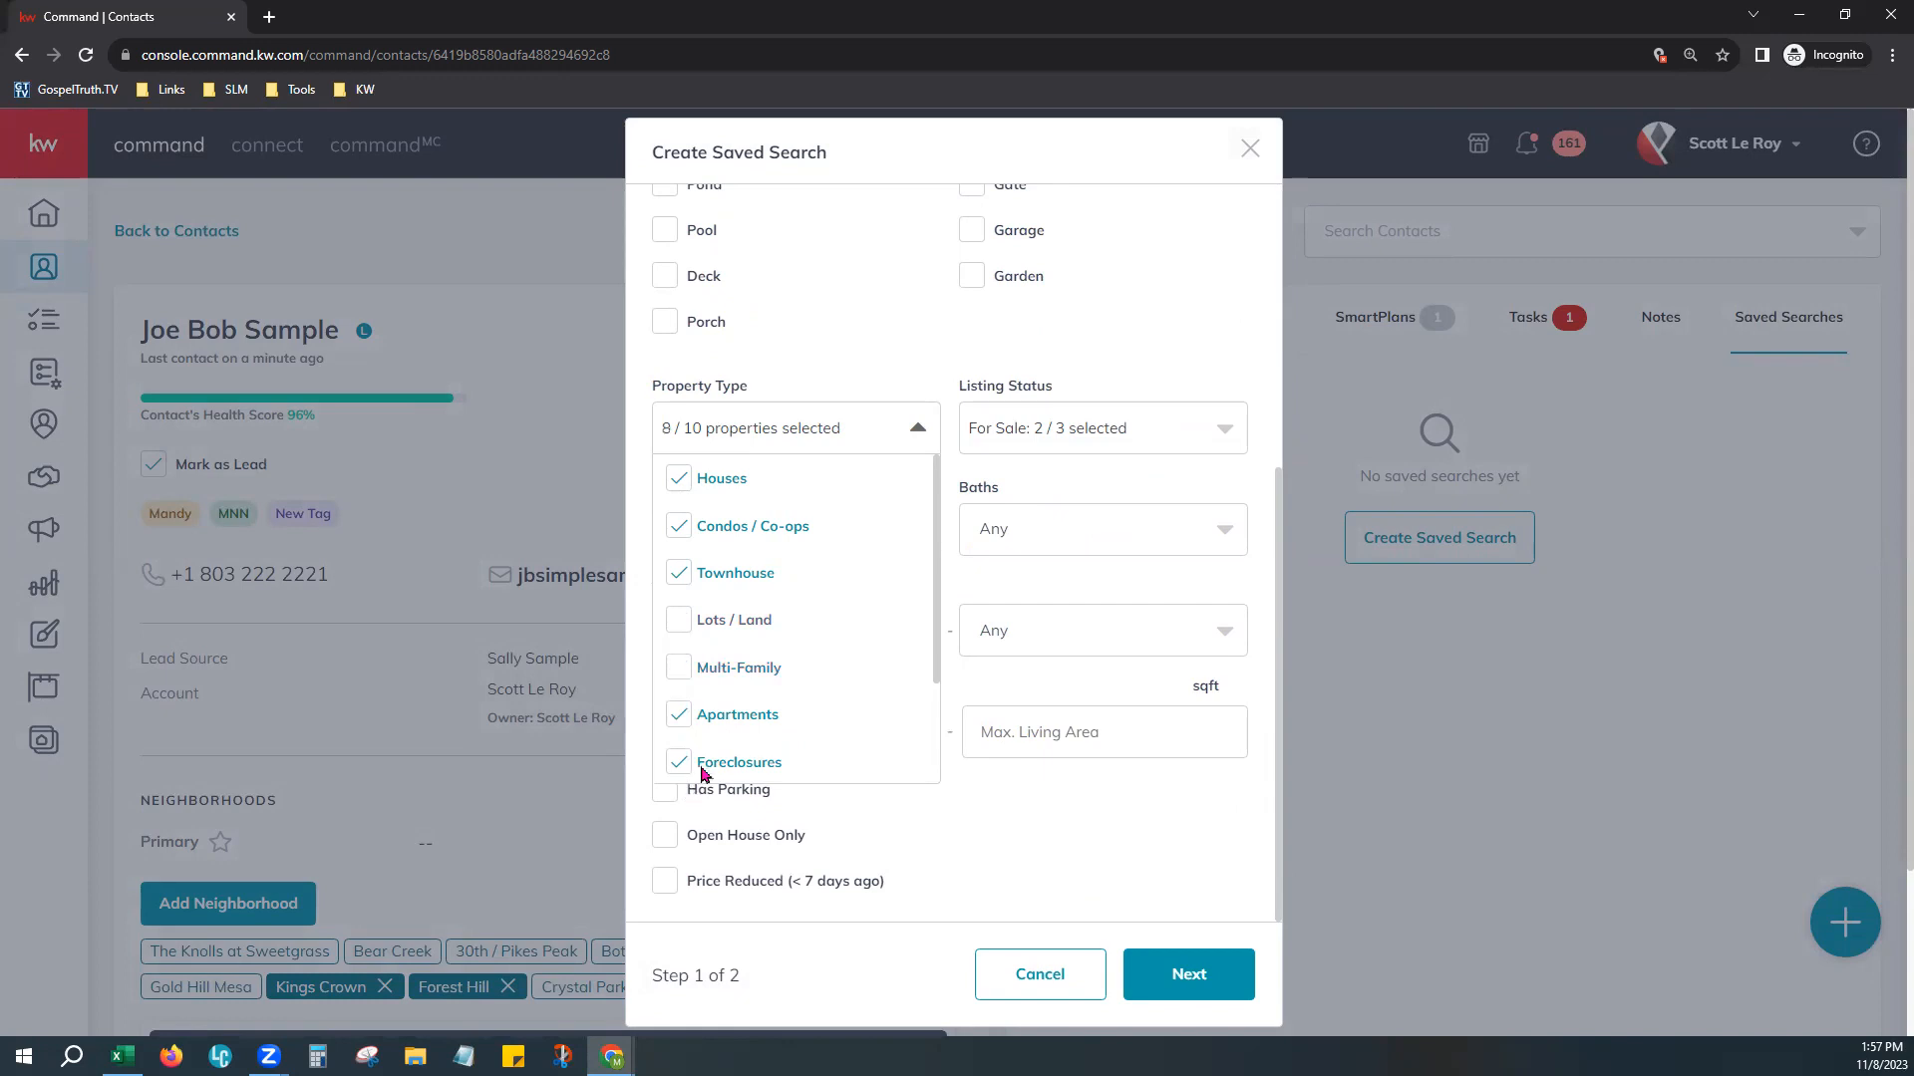
scroll(849, 634, "down", 2)
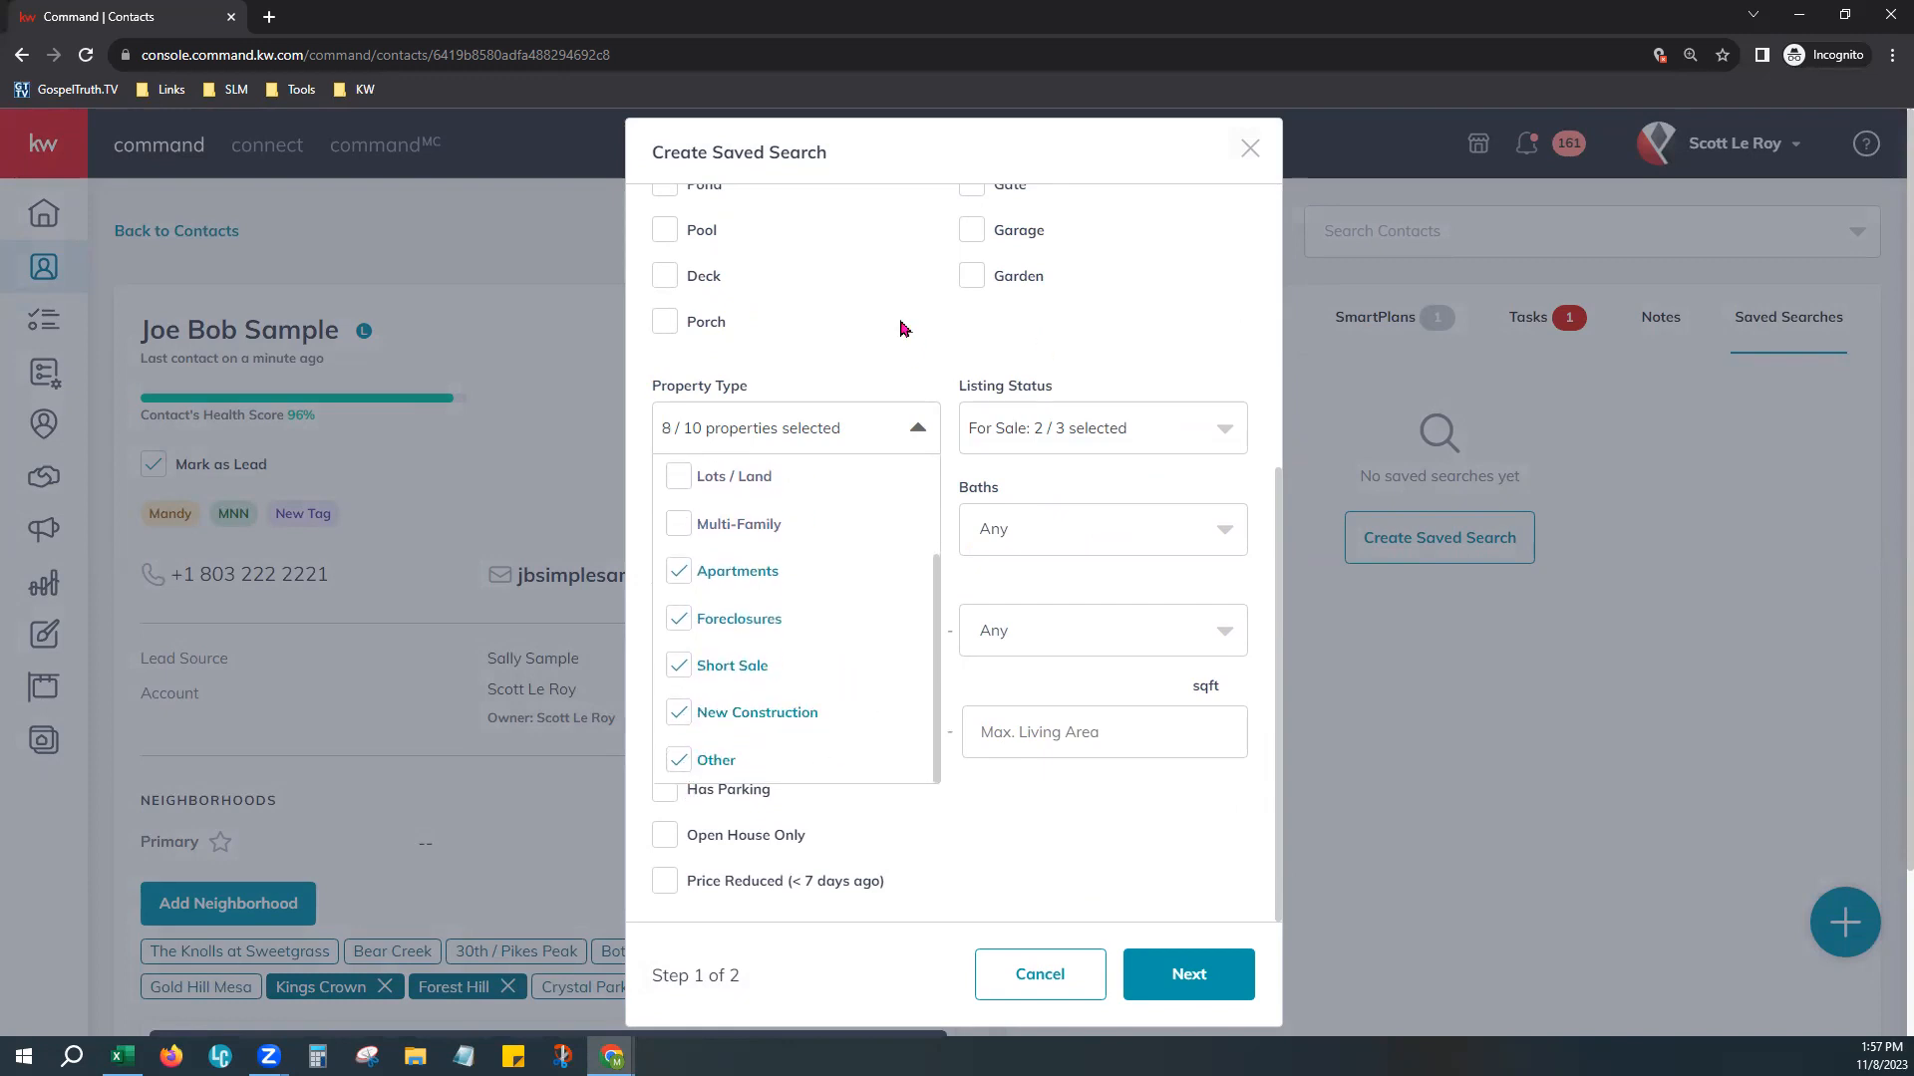
left_click(839, 419)
Step: Review the saved search's listing status options and remaining property criteria, leaving them unchanged
left_click(1156, 436)
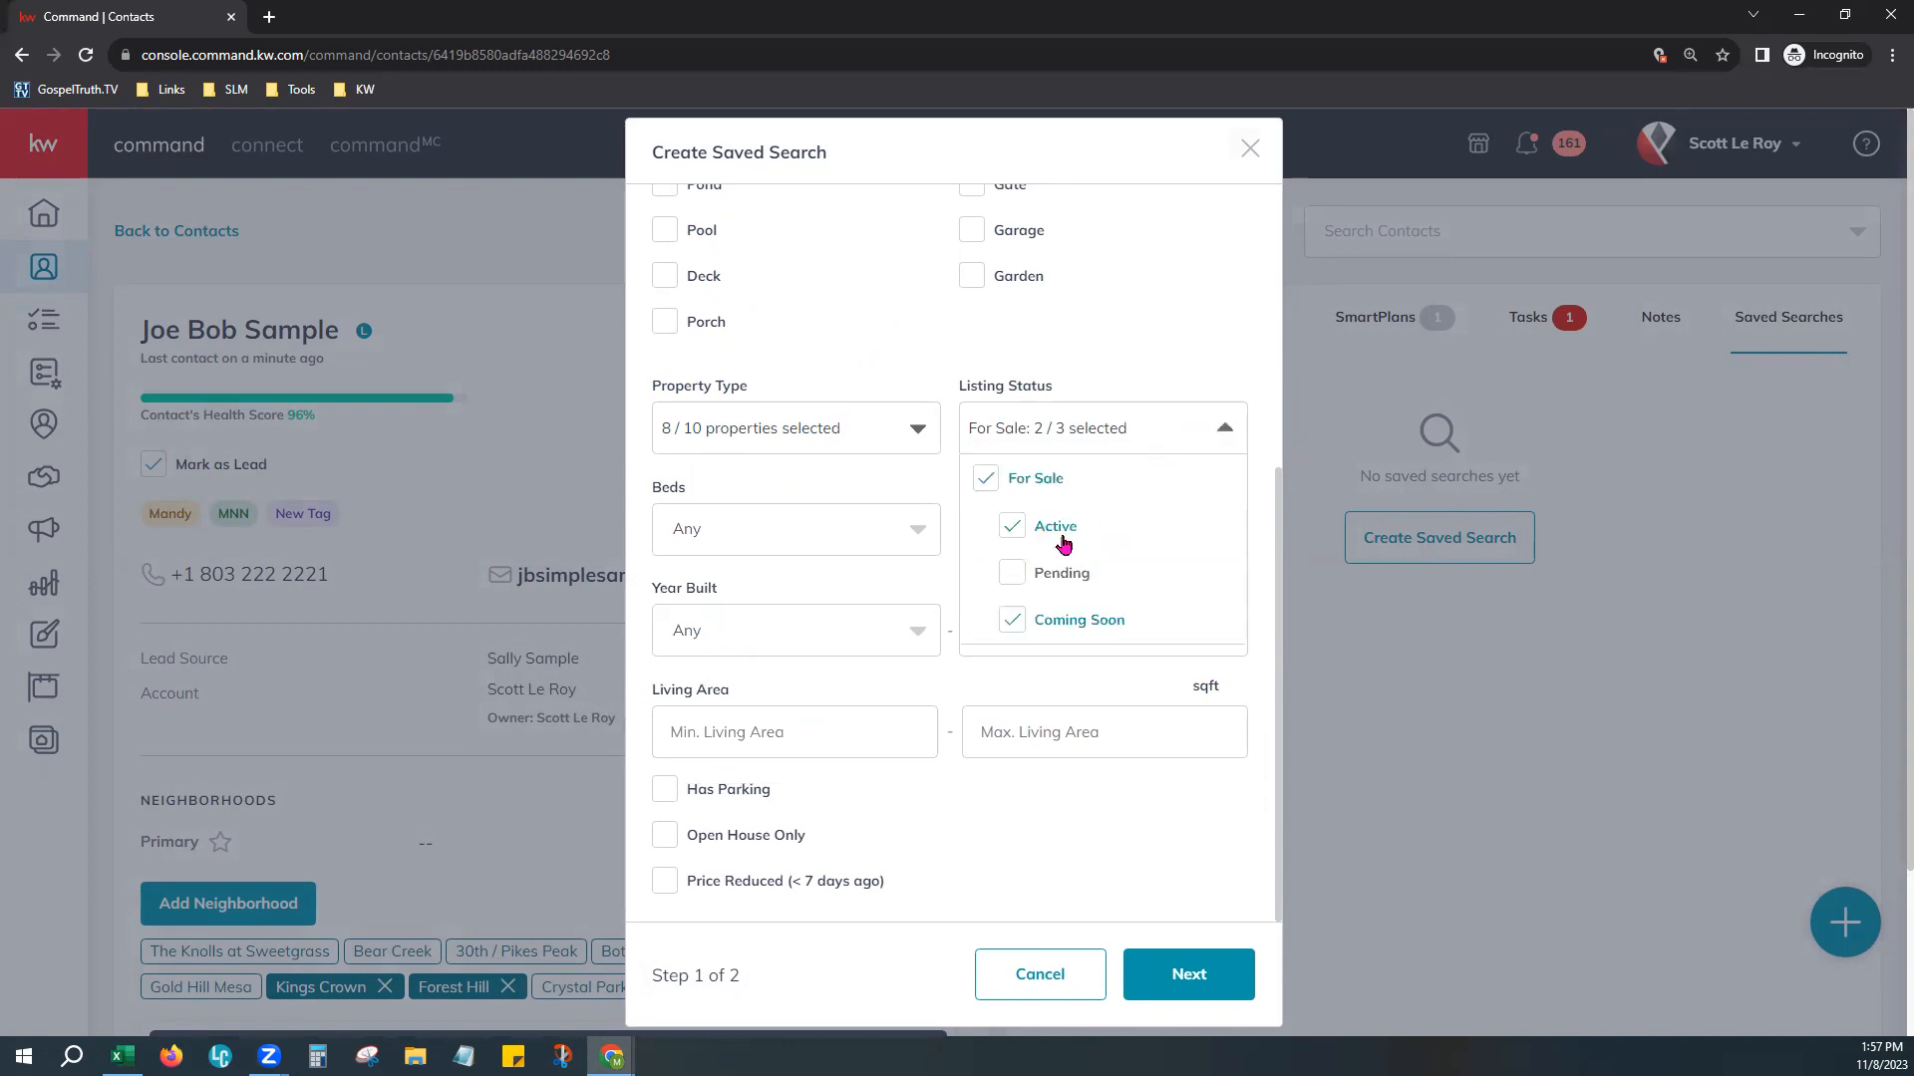
scroll(1097, 623, "down", 1)
left_click(962, 319)
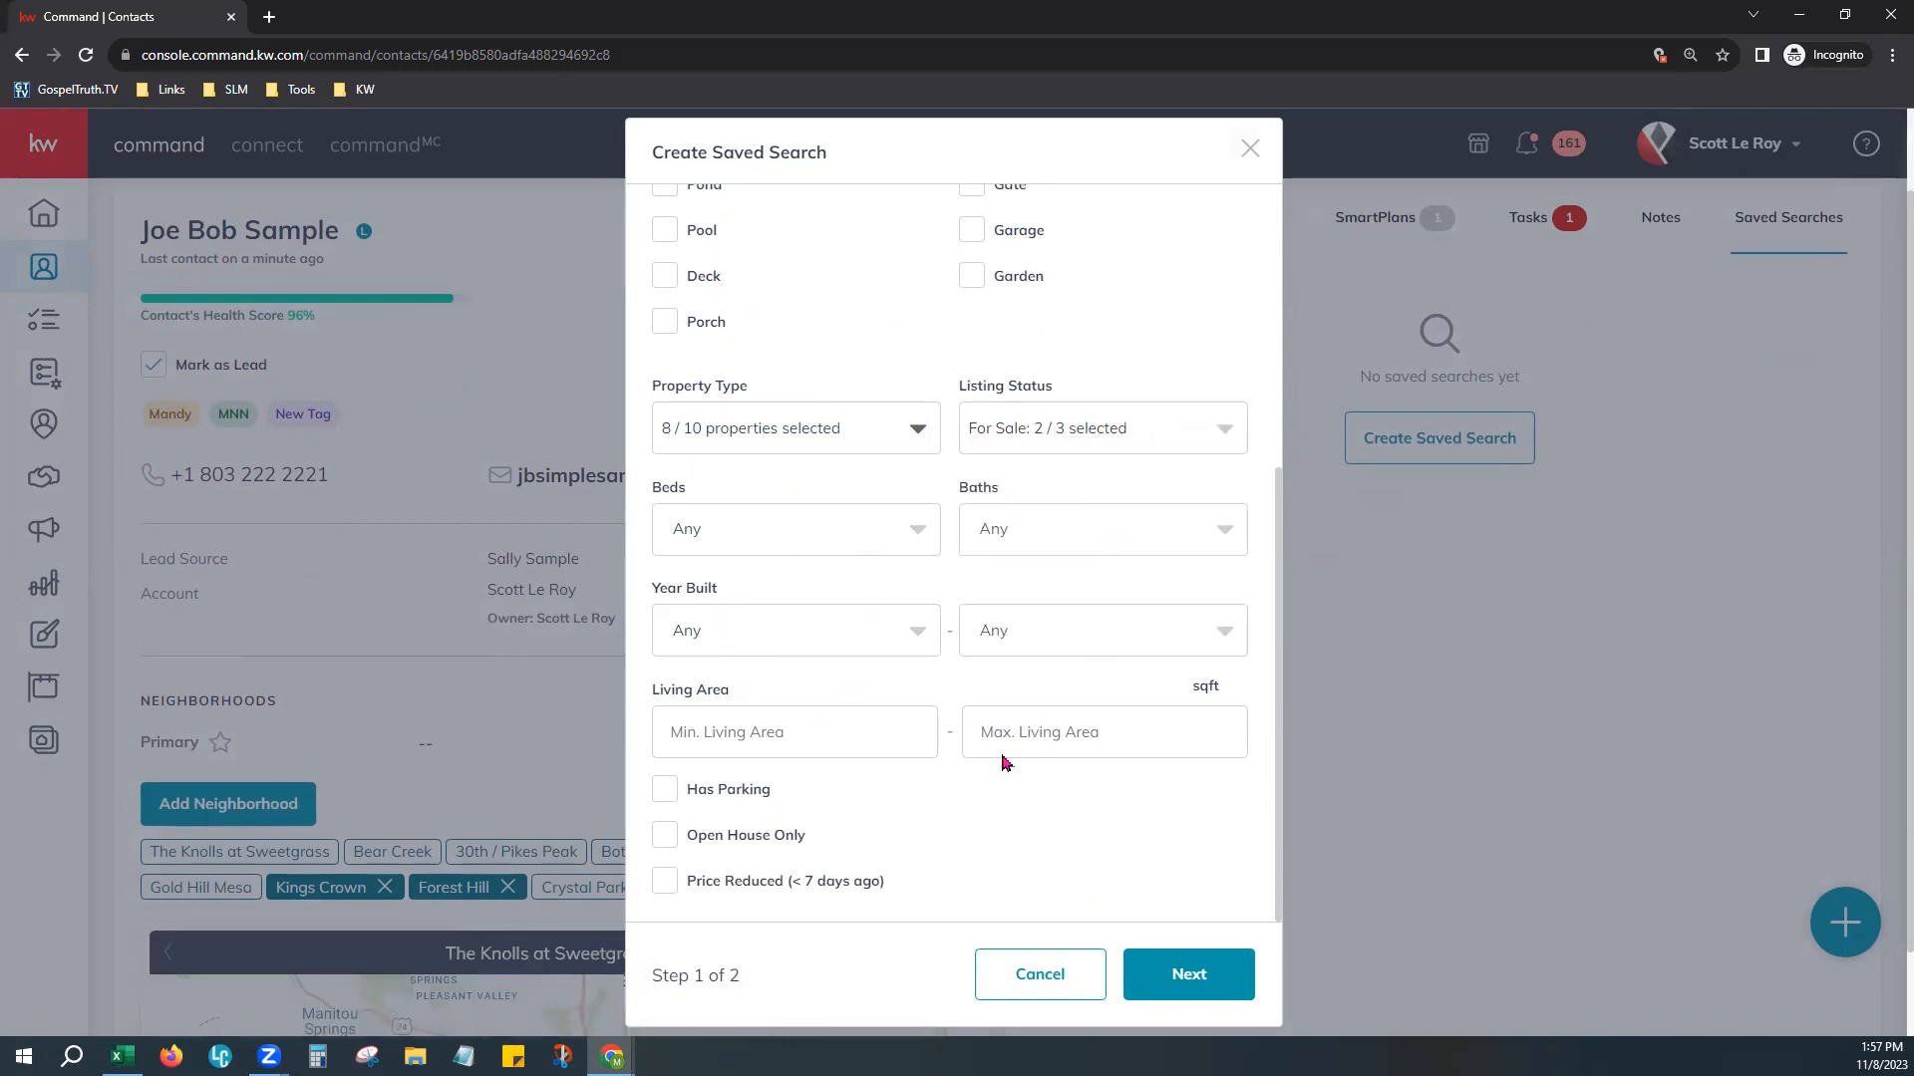
scroll(1001, 762, "down", 1)
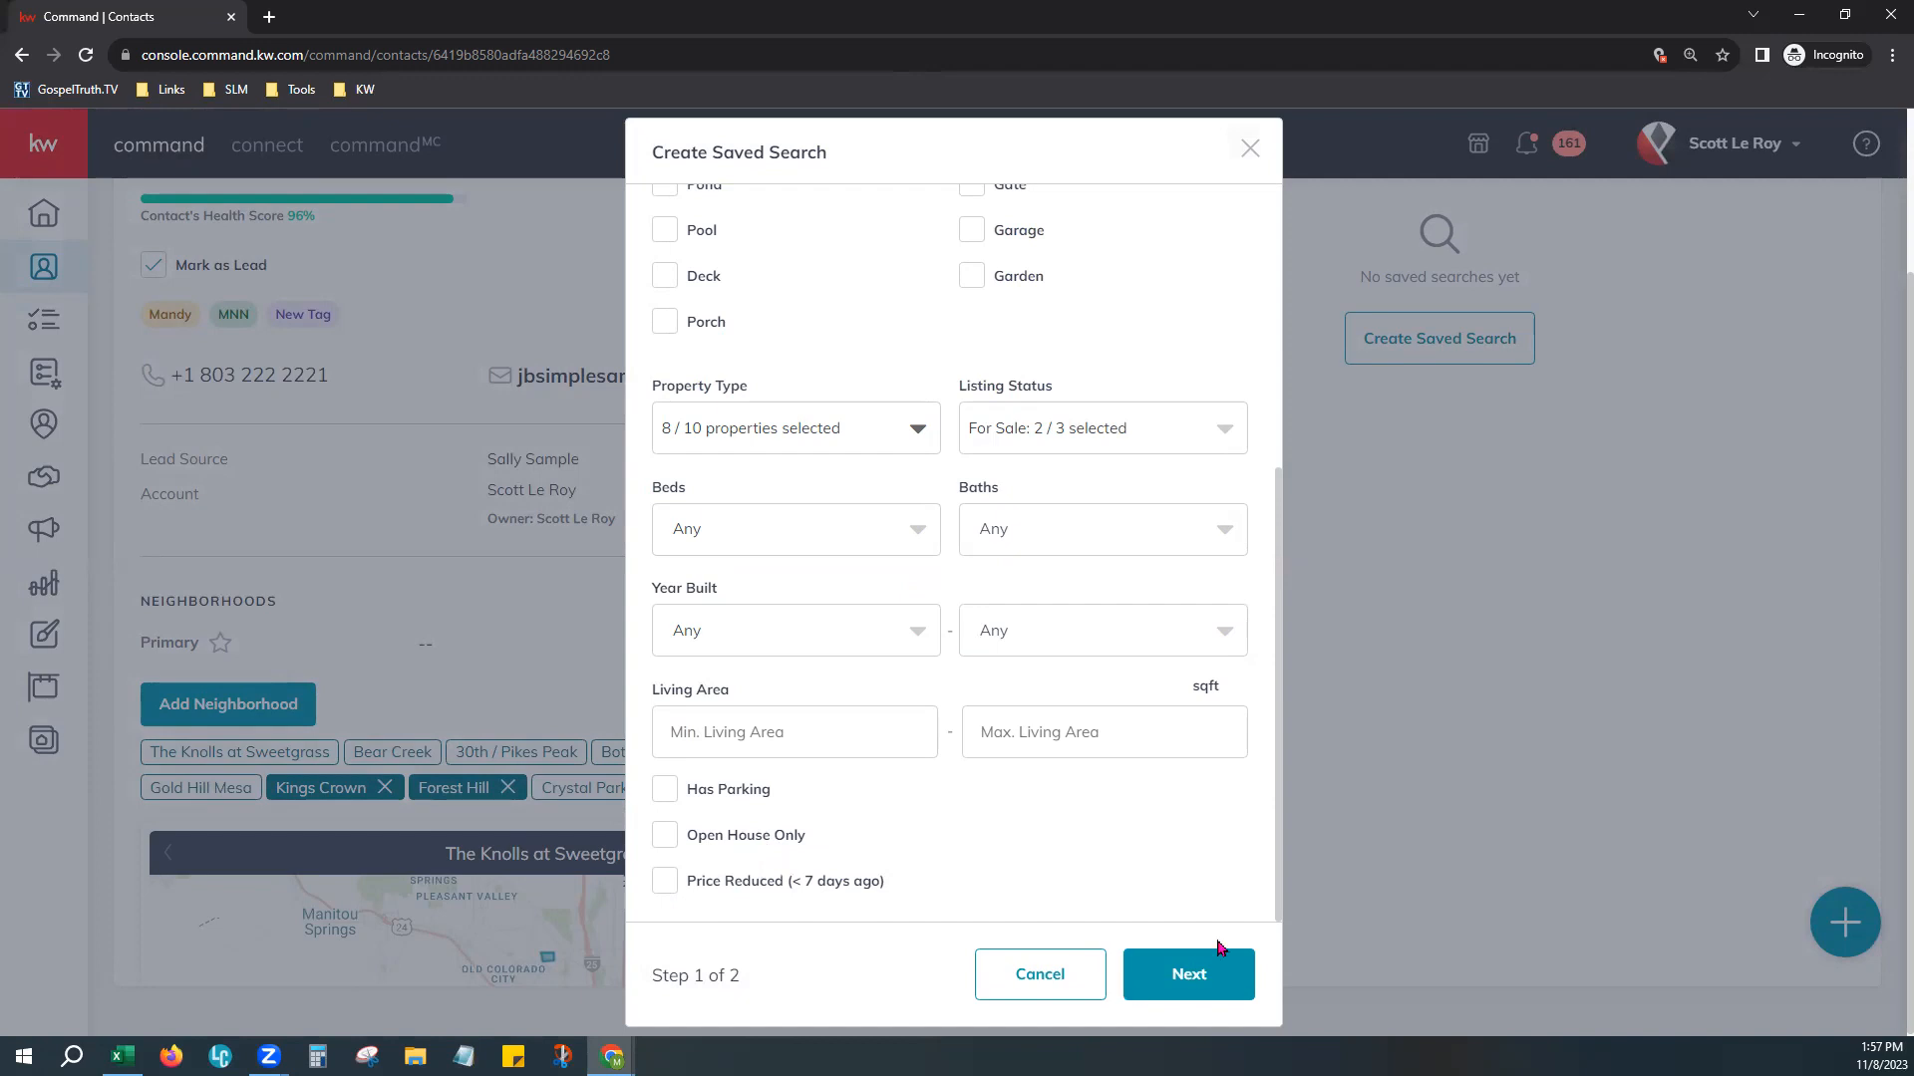
Step: Proceed to the second step of the saved search and title it 29860
left_click(1196, 977)
left_click(719, 466)
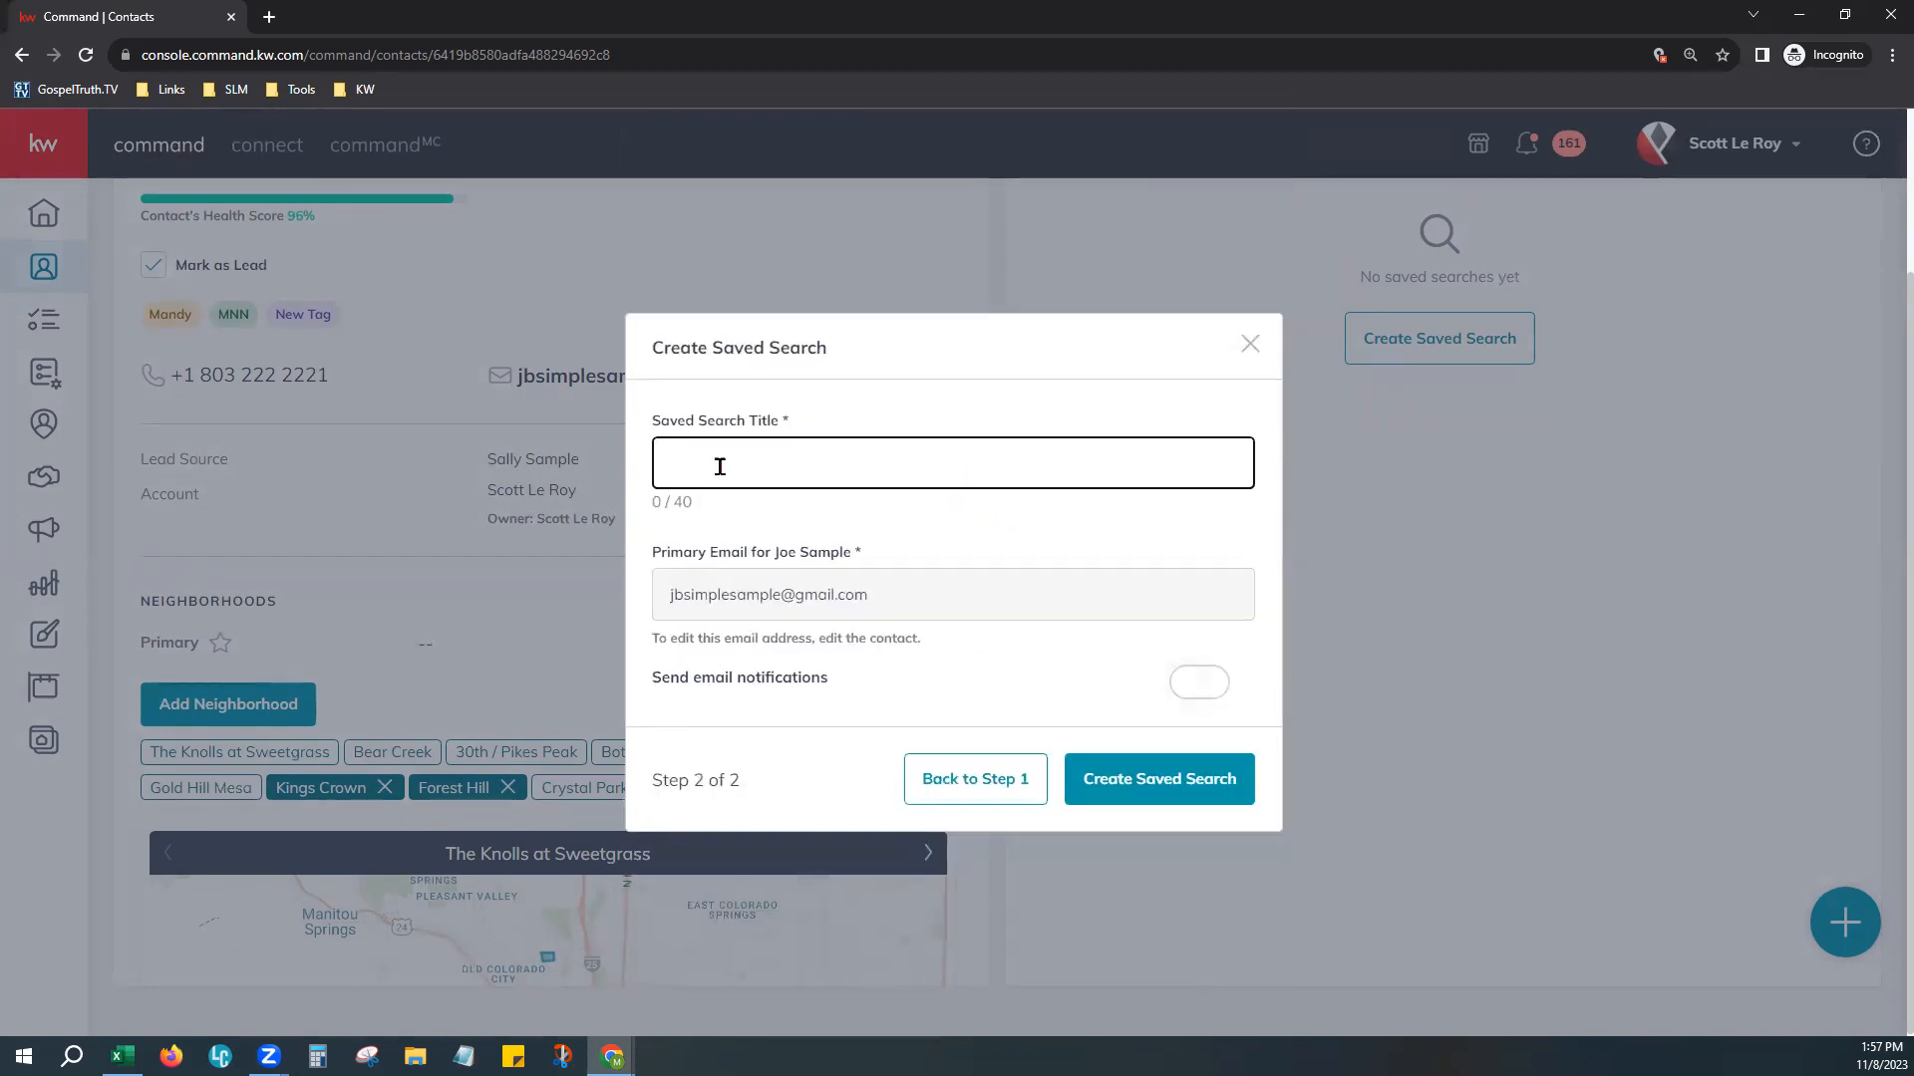
type("29860")
left_click(955, 538)
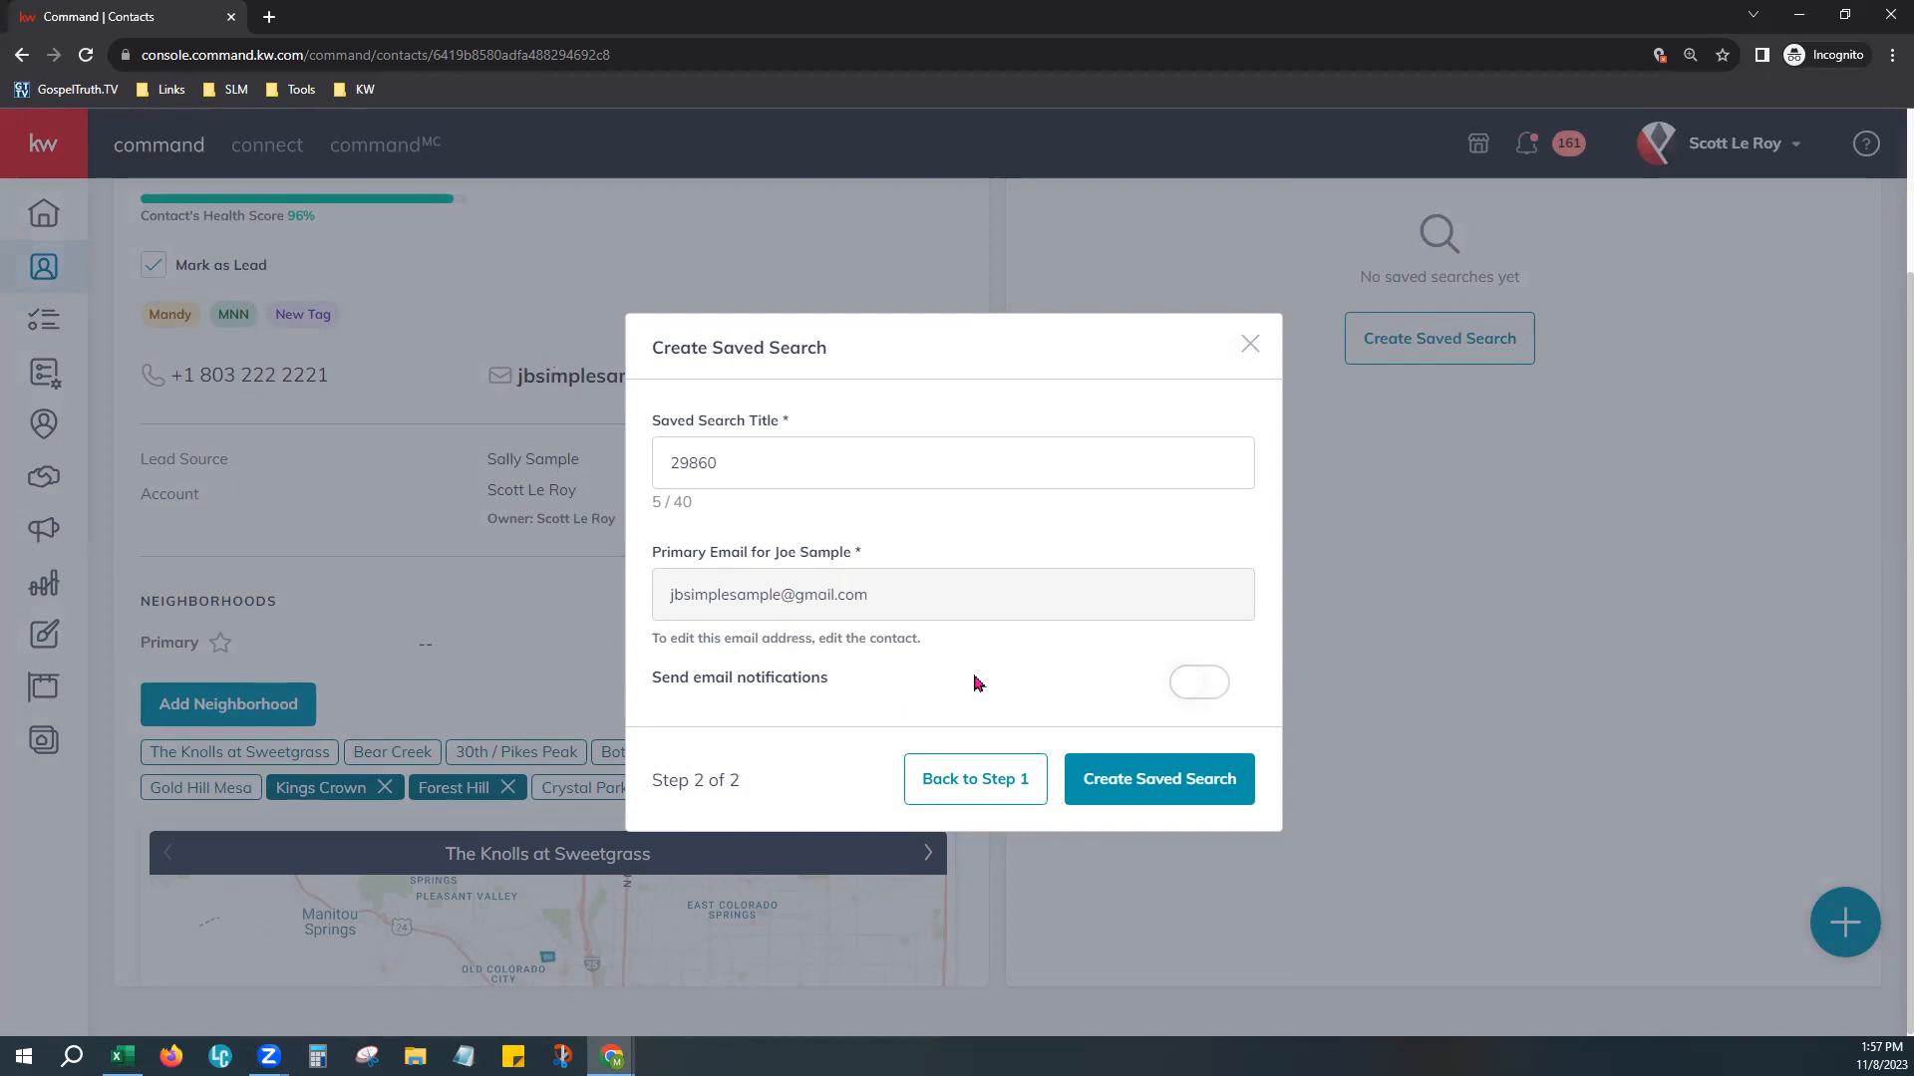
Step: Turn on email notifications with a Daily Summary frequency and create the saved search
left_click(1206, 684)
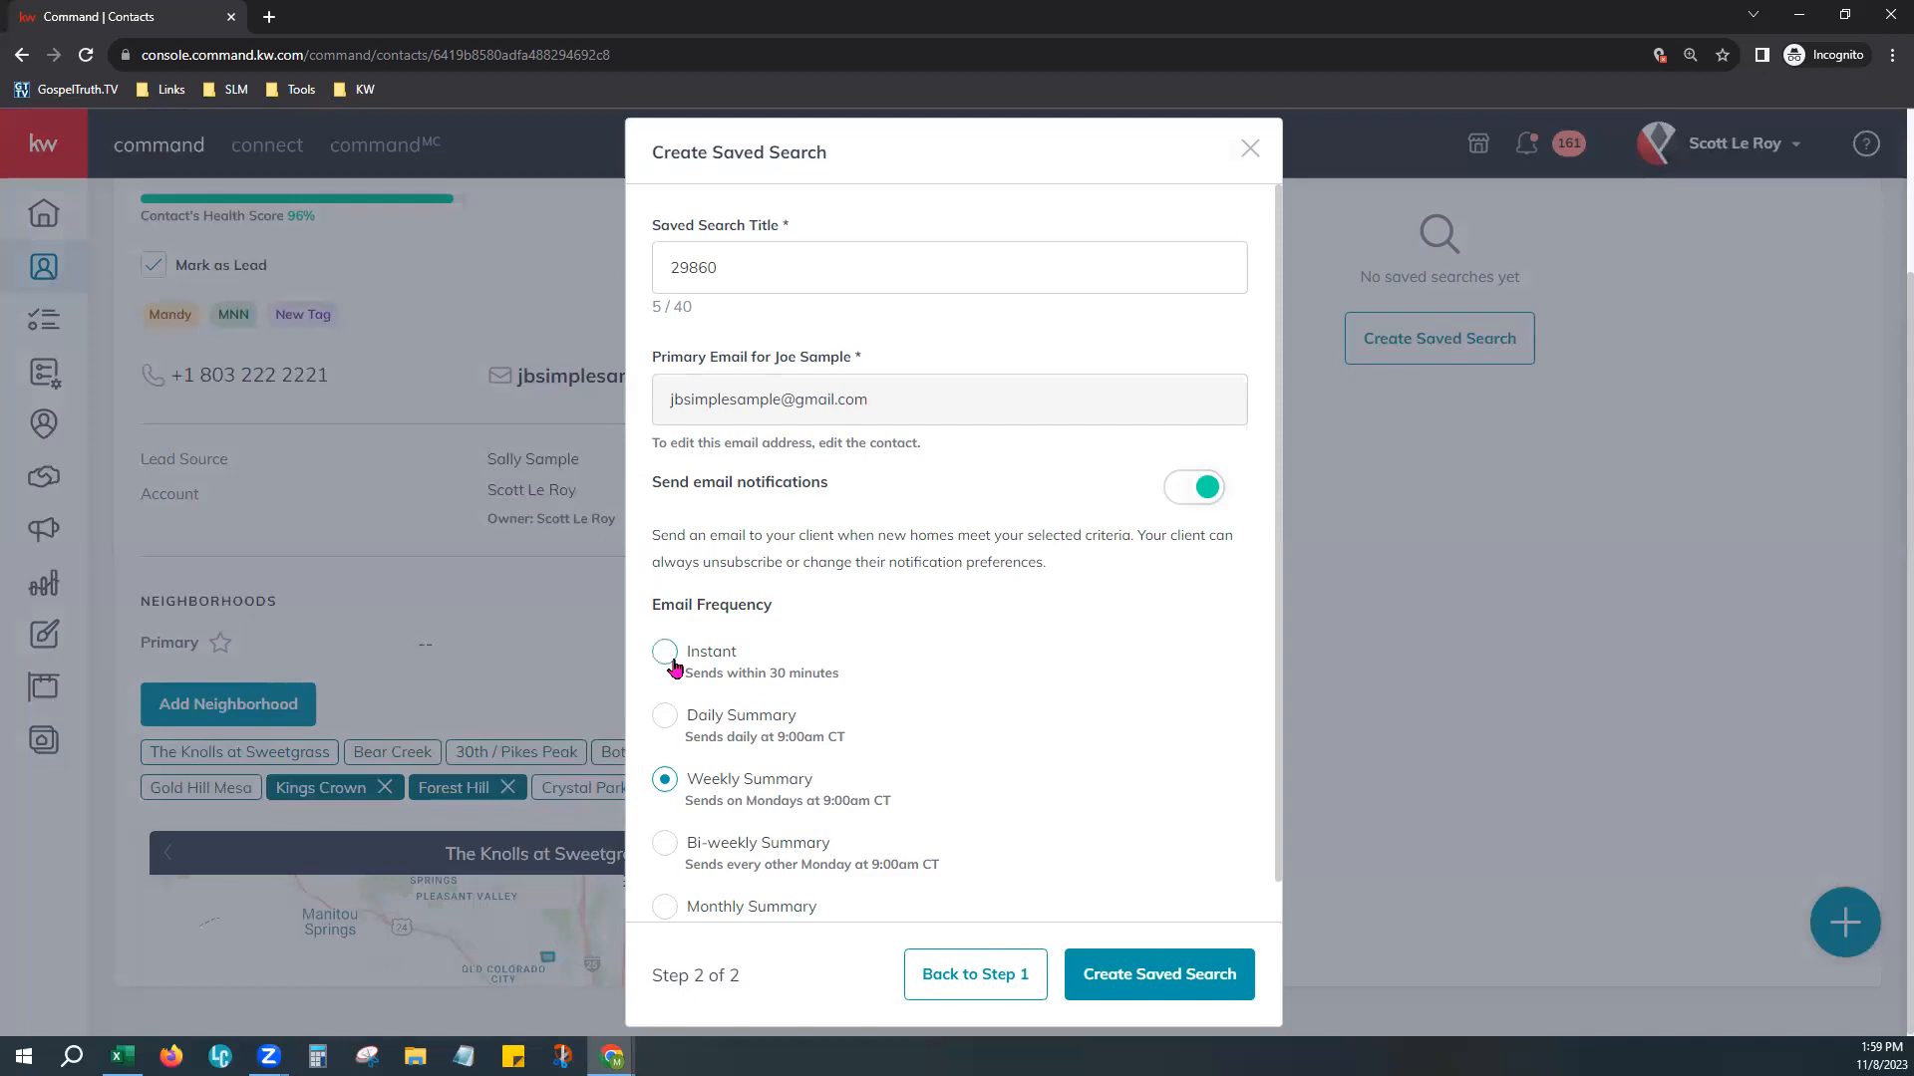
scroll(1156, 734, "down", 1)
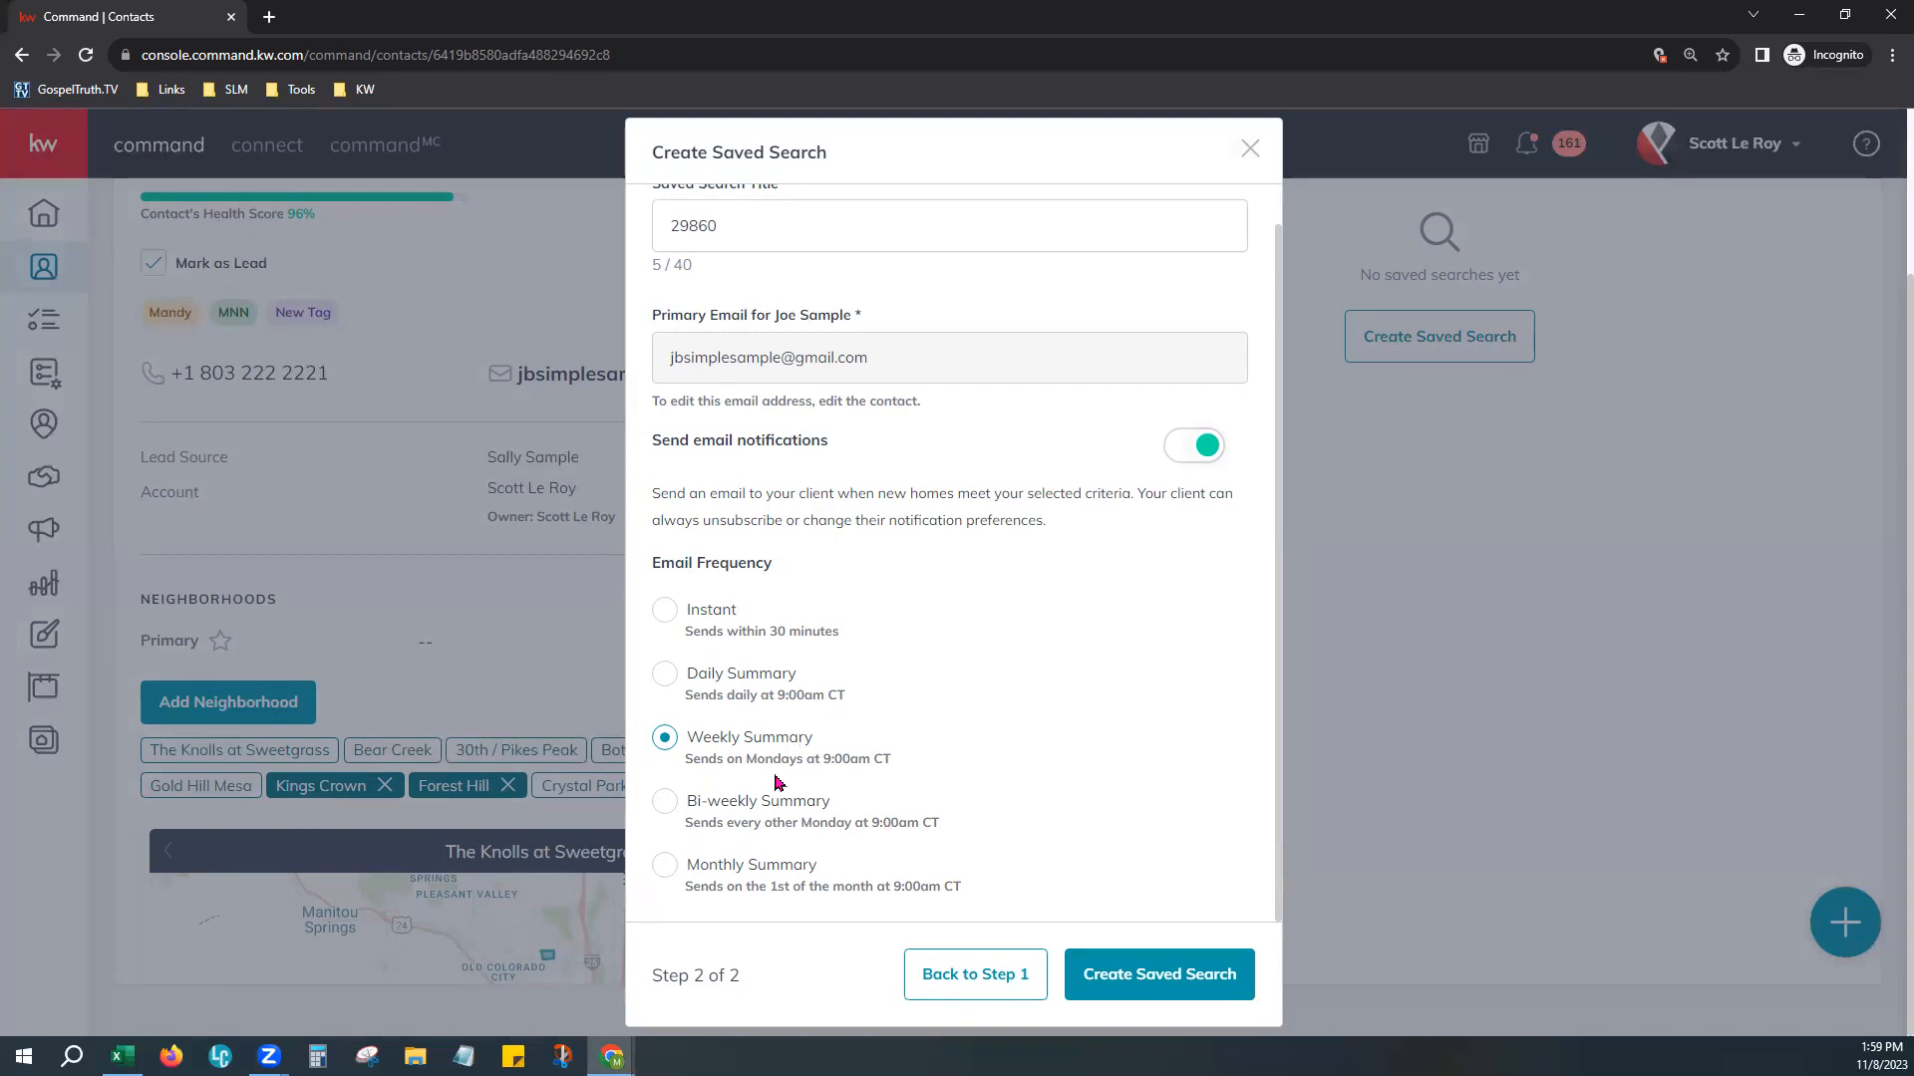
left_click(664, 674)
left_click(1153, 975)
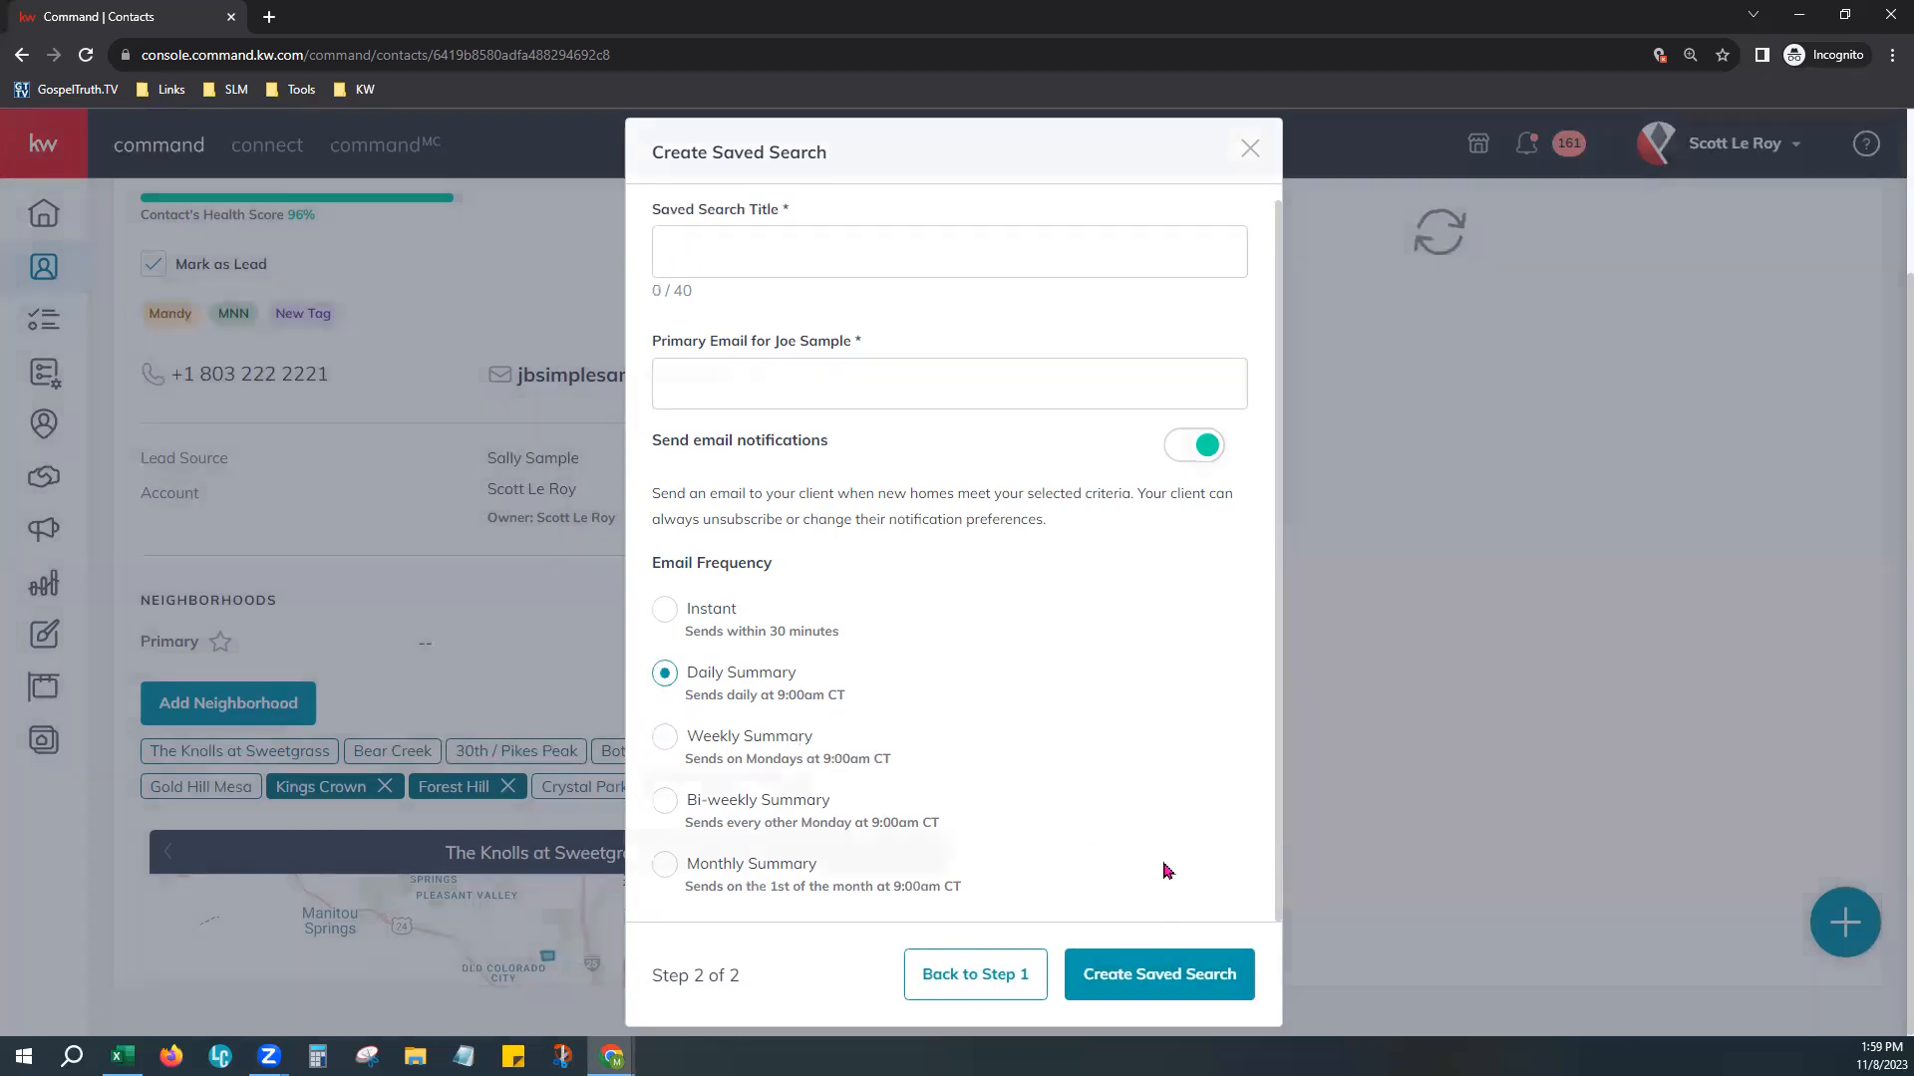